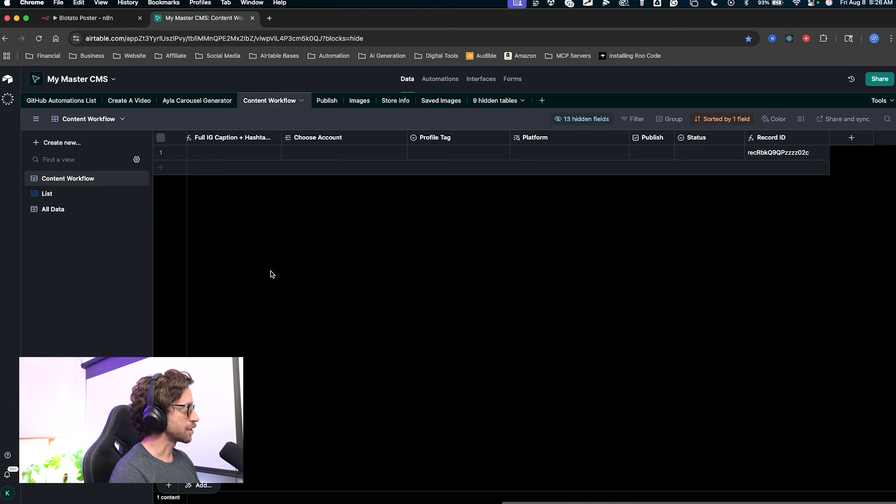
Look over the Content Workflow grid, then the Publish table.
mouse_move(215, 300)
left_mouse_down()
mouse_move(84, 193)
mouse_move(379, 119)
mouse_move(591, 154)
left_mouse_up()
key("Escape")
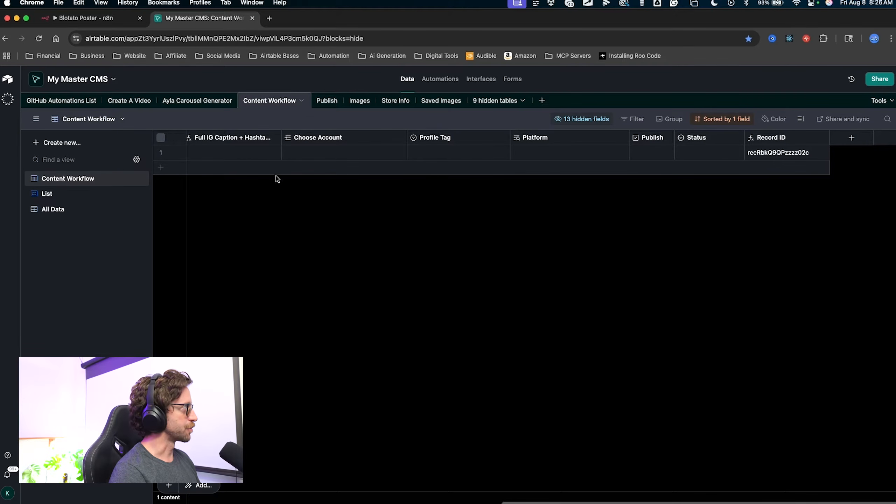
mouse_move(272, 266)
left_mouse_down()
mouse_move(170, 207)
mouse_move(165, 107)
mouse_move(320, 115)
left_mouse_up()
key("Escape")
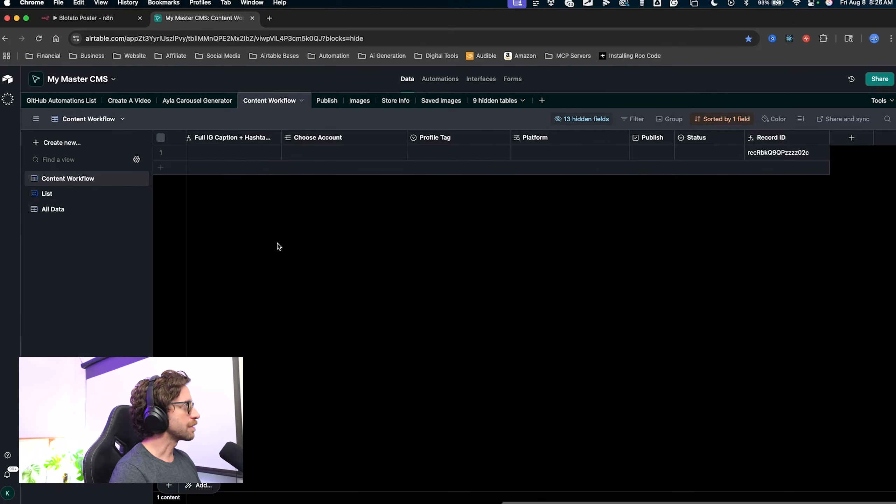
mouse_move(275, 257)
left_mouse_down()
mouse_move(279, 109)
mouse_move(260, 153)
mouse_move(387, 140)
mouse_move(576, 140)
mouse_move(663, 170)
left_mouse_up()
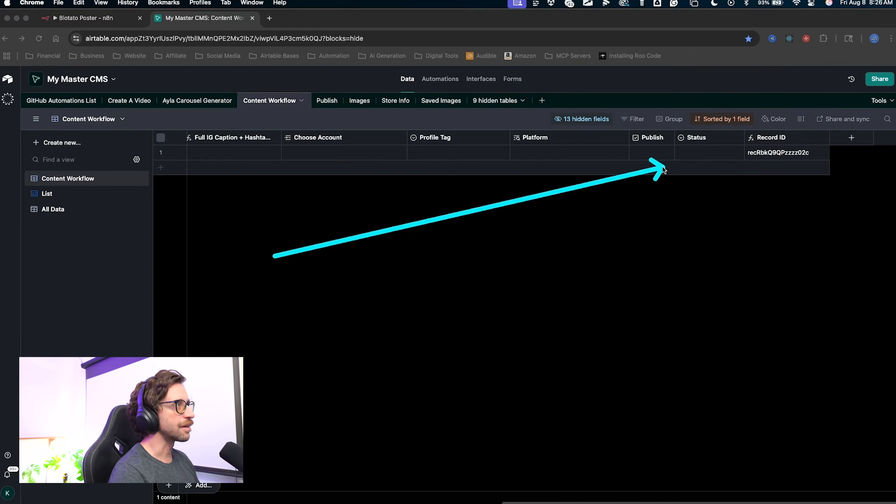
left_click(312, 105)
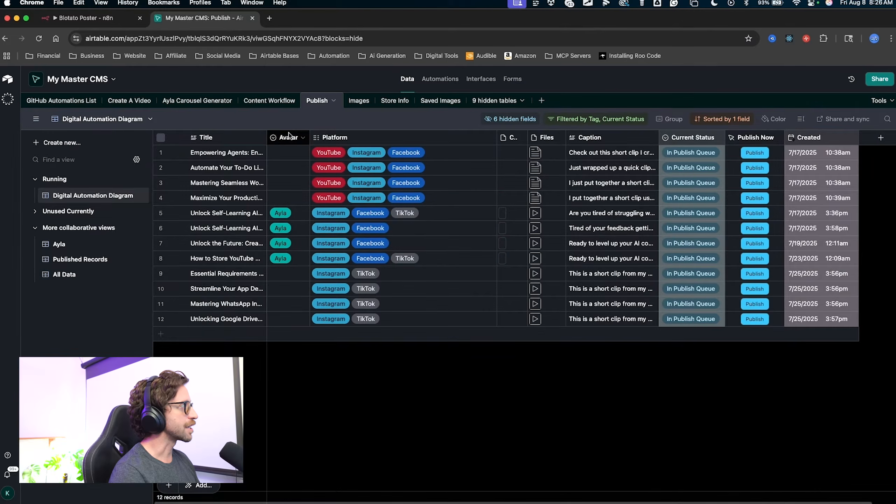
key("ctrl+a")
mouse_move(209, 388)
left_mouse_down()
mouse_move(355, 121)
mouse_move(334, 392)
mouse_move(374, 339)
mouse_move(350, 134)
mouse_move(534, 332)
mouse_move(404, 305)
left_mouse_up()
mouse_move(404, 305)
left_mouse_down()
mouse_move(269, 157)
mouse_move(330, 291)
mouse_move(384, 257)
left_mouse_up()
key("Escape")
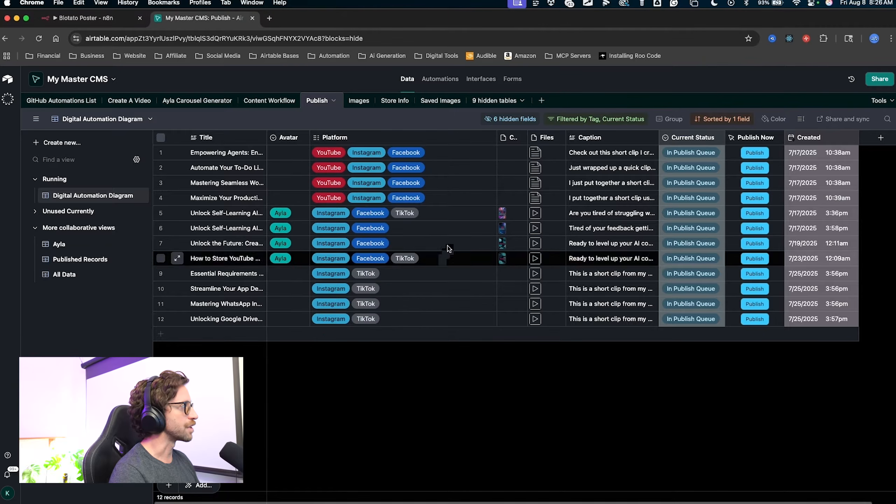
Back in Content Workflow, add a new blank record and select its Title cell.
left_click(270, 100)
key("ctrl+a")
left_click_drag(271, 352, 196, 166)
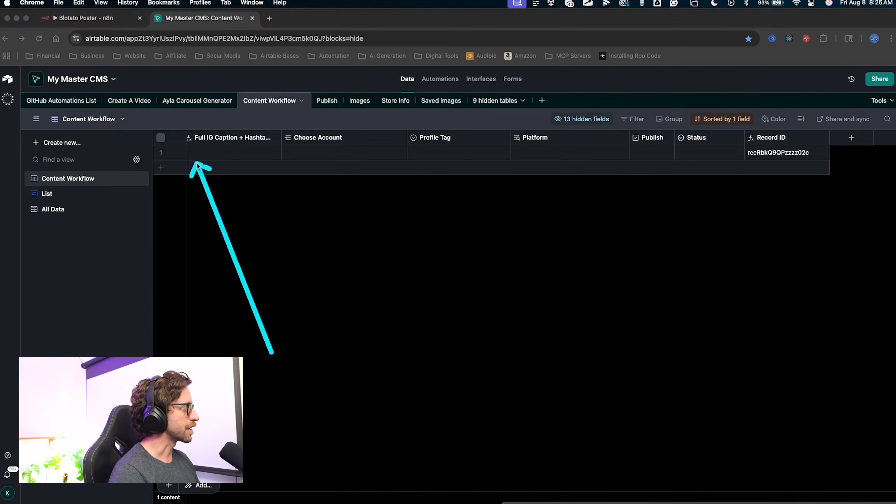
key("Escape")
left_click(161, 167)
left_click(236, 282)
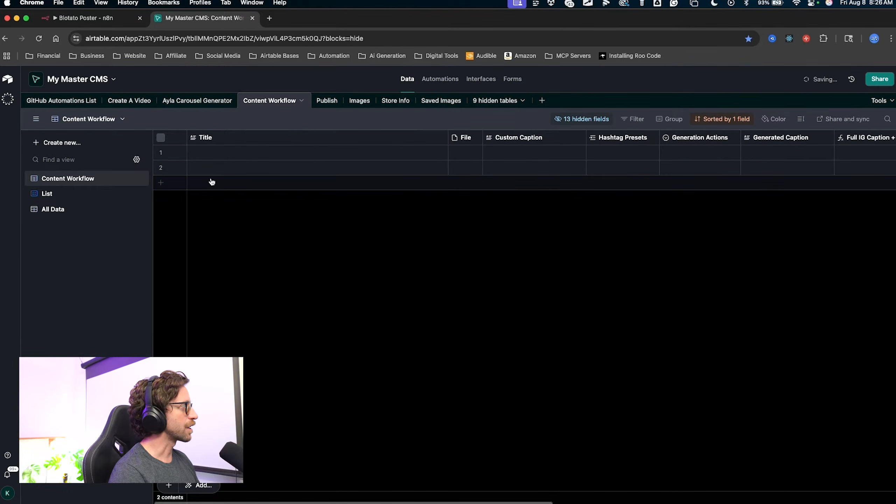
left_click(207, 172)
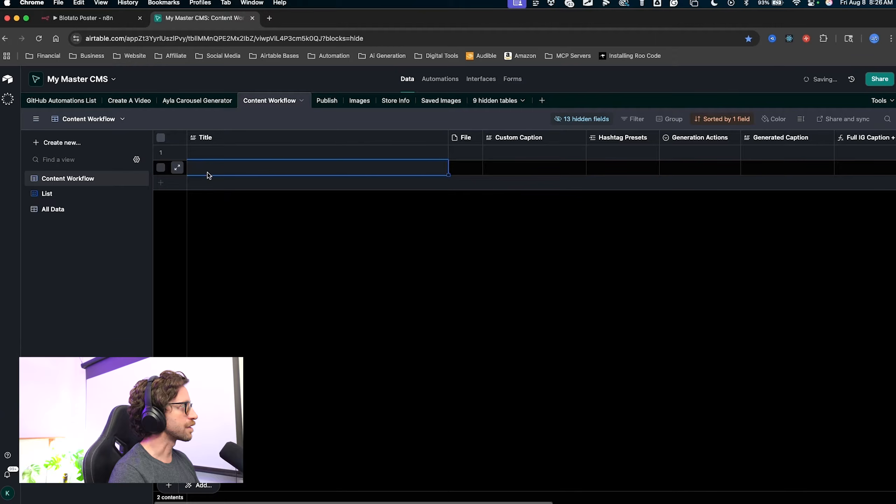
double_click(271, 167)
Check row 2's Custom Caption, Hashtag Presets and Generation Actions cells, leaving Choose Action.
left_click(462, 208)
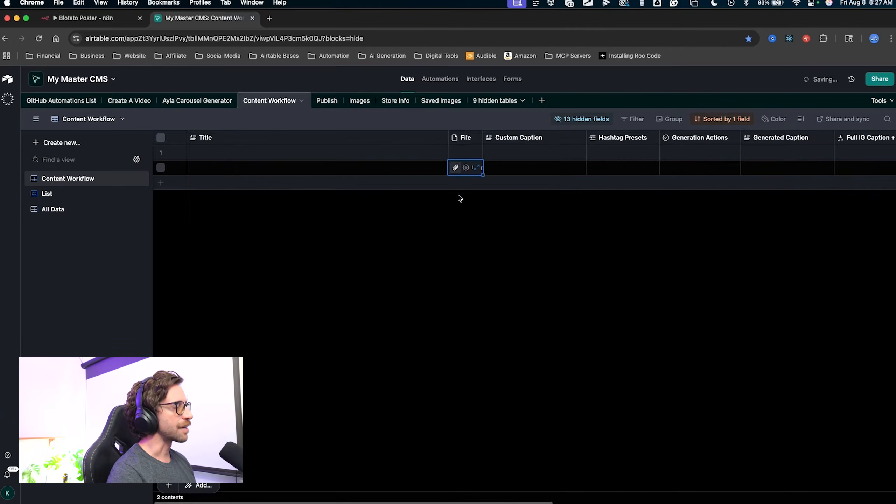
left_click_drag(475, 257, 466, 208)
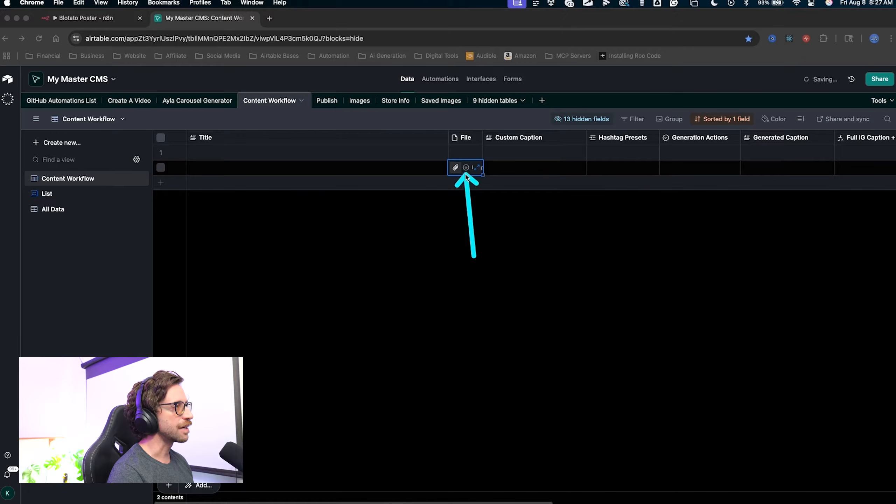
left_click(504, 170)
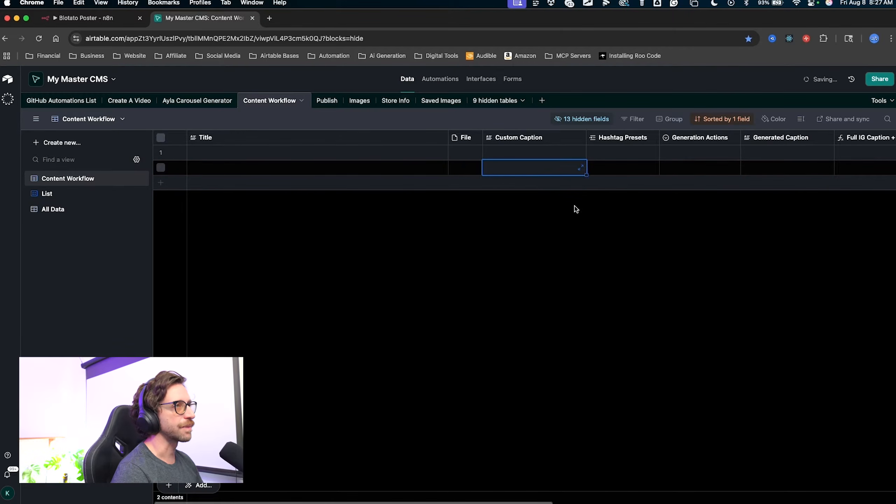
left_click_drag(590, 264, 614, 177)
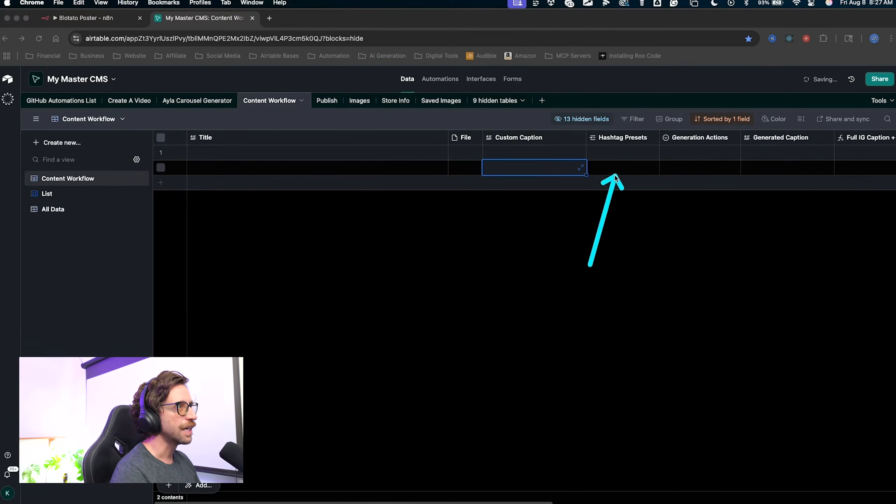
left_click(616, 172)
left_click(595, 168)
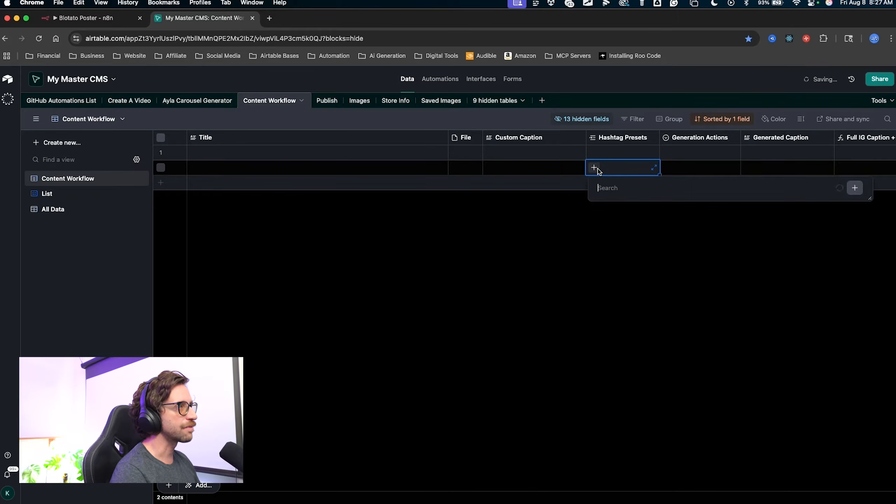
left_click_drag(492, 254, 578, 364)
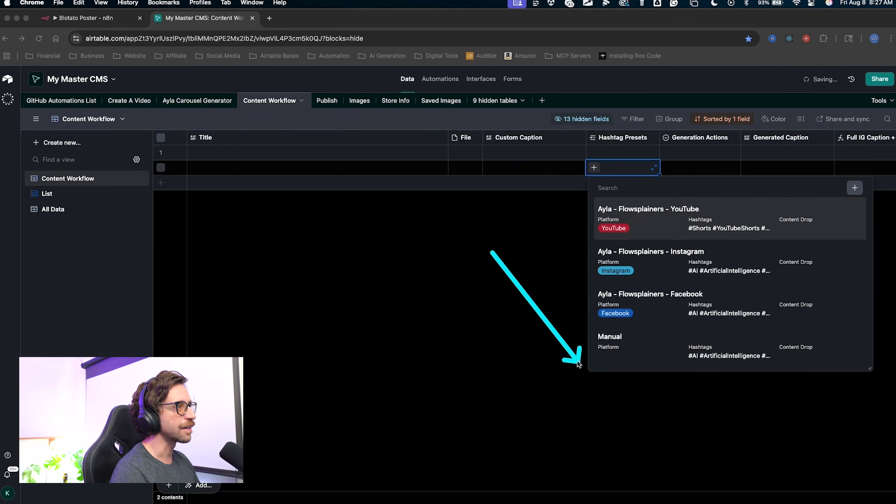
left_click(534, 274)
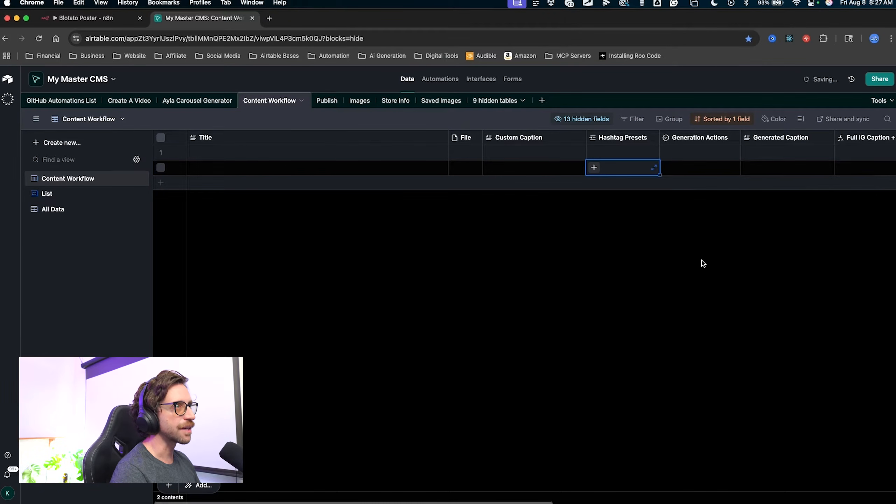
left_click(676, 173)
left_click(738, 167)
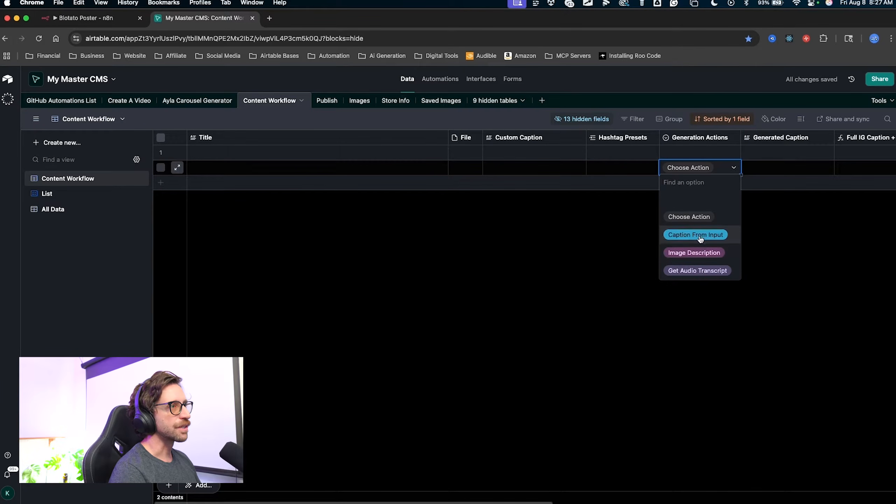
Enter a custom caption in row 2's Custom Caption cell.
key("ctrl+a")
mouse_move(545, 252)
left_mouse_down()
mouse_move(526, 192)
mouse_move(507, 173)
left_mouse_up()
key("Escape")
scroll(734, 245, "right", 1)
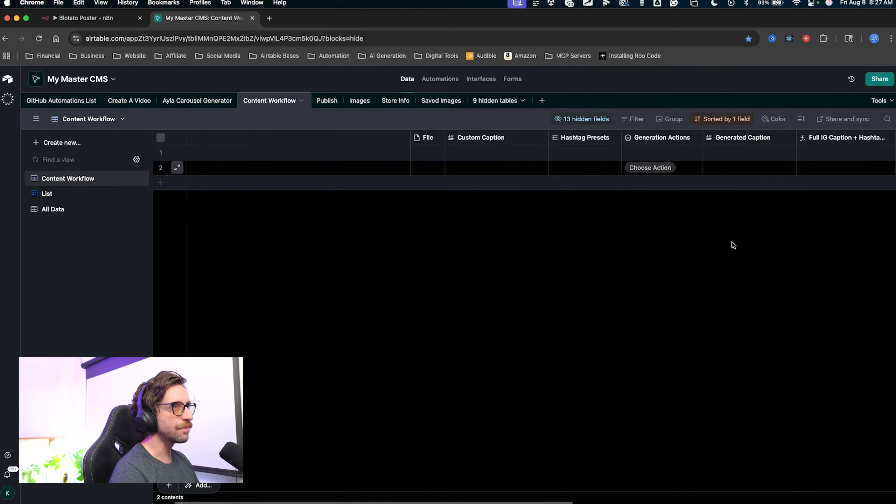
left_click(452, 169)
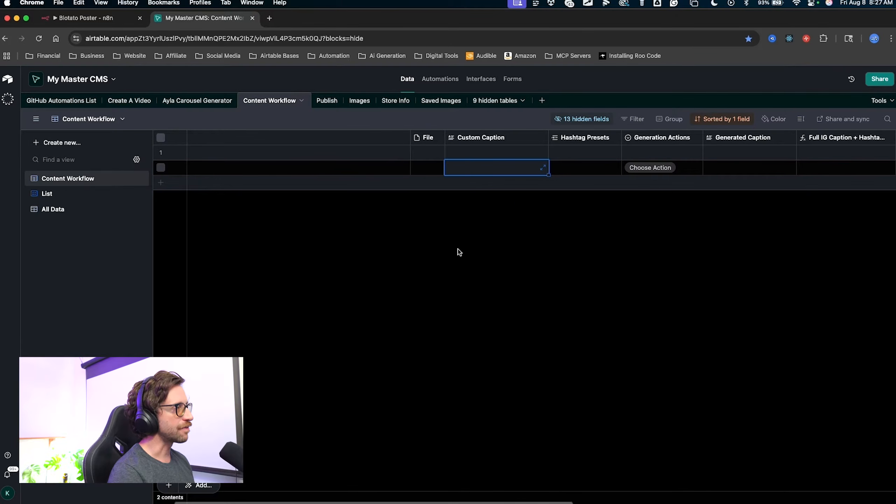
left_click(484, 170)
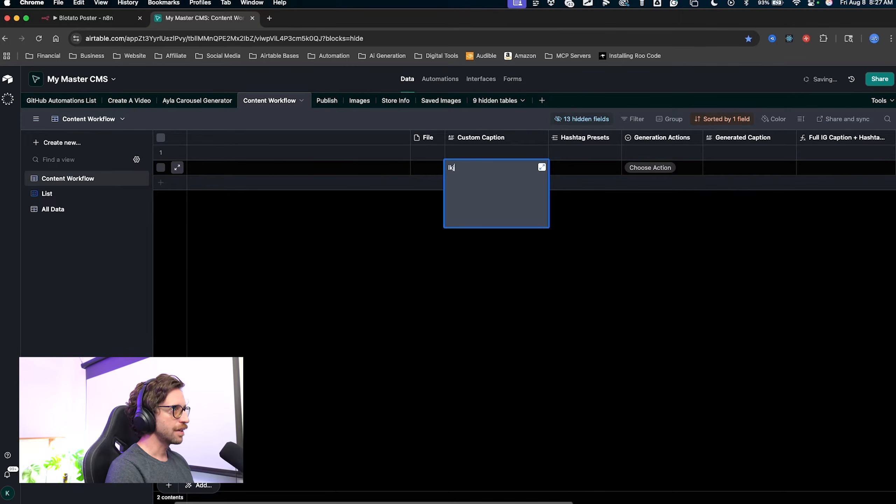
left_click(617, 258)
Link the YouTube hashtag preset to row 2's Hashtag Presets.
key("ctrl+a")
mouse_move(652, 282)
left_mouse_down()
mouse_move(766, 188)
mouse_move(806, 172)
mouse_move(798, 188)
left_mouse_up()
key("Escape")
scroll(793, 198, "right", 4)
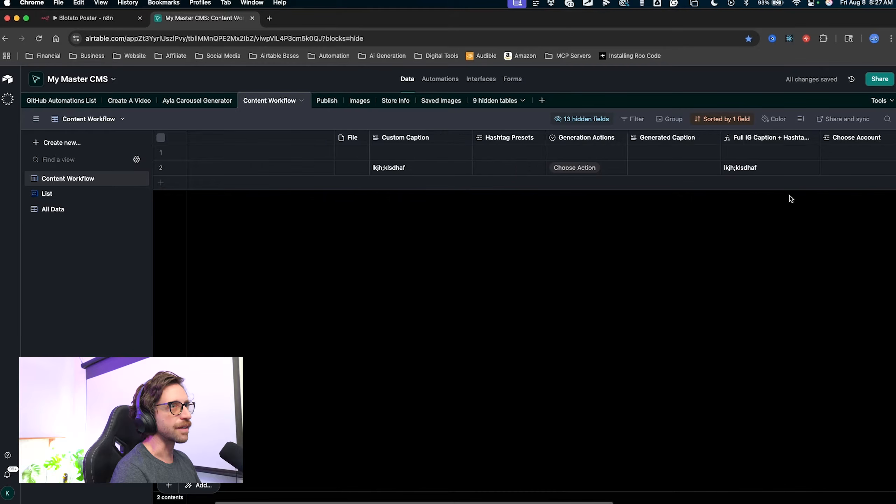
key("ctrl+a")
left_click_drag(637, 211, 703, 175)
key("Escape")
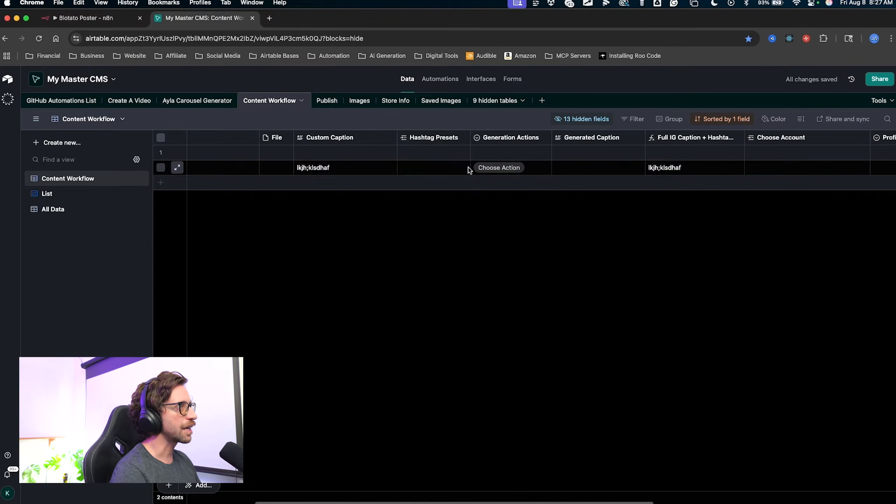
left_click(412, 168)
left_click(407, 168)
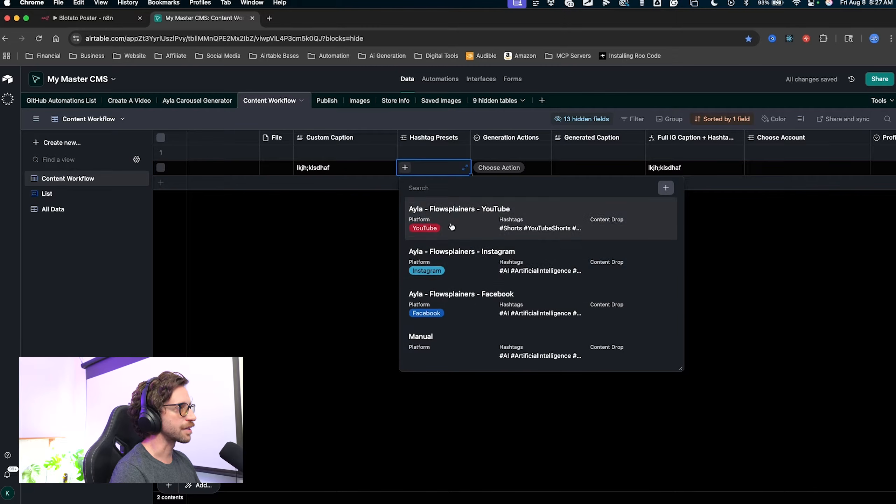
left_click(467, 223)
Inspect row 2's Full IG Caption, now ending with #Shorts and #YouTubeShorts.
mouse_move(480, 337)
left_mouse_down()
mouse_move(430, 184)
mouse_move(703, 167)
left_mouse_up()
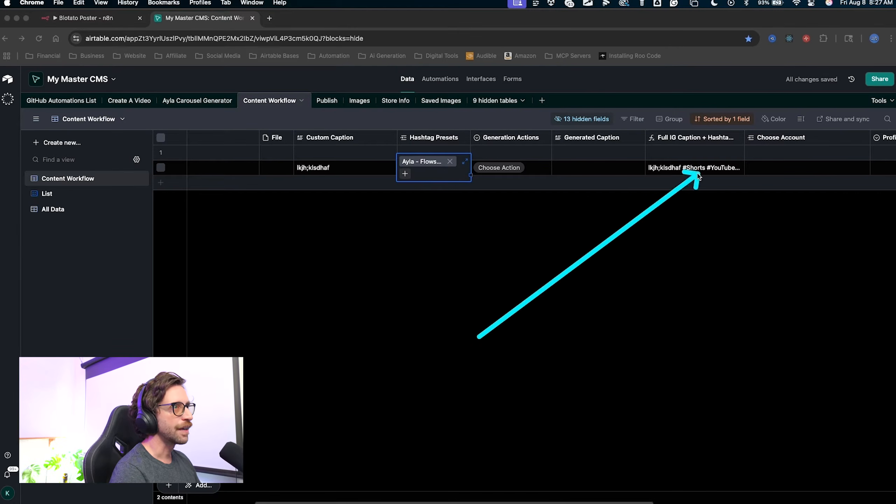
left_click(723, 167)
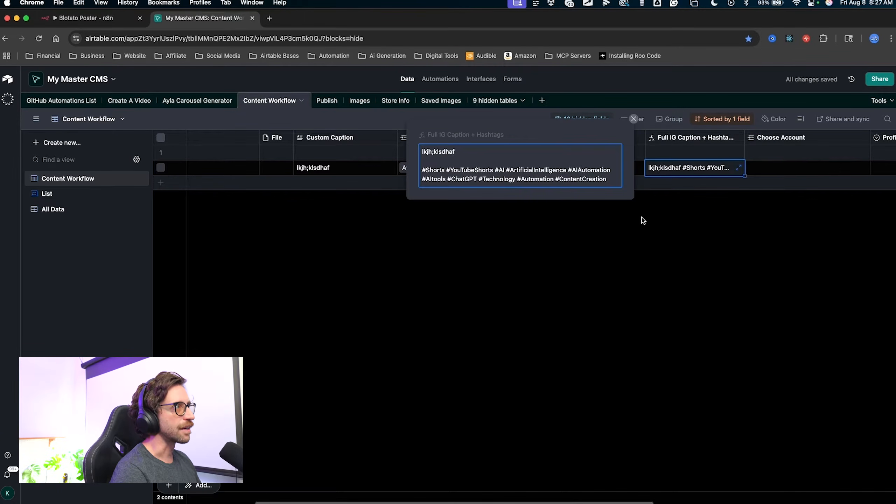
mouse_move(579, 260)
left_mouse_down()
mouse_move(455, 191)
mouse_move(529, 200)
mouse_move(434, 147)
mouse_move(437, 194)
left_mouse_up()
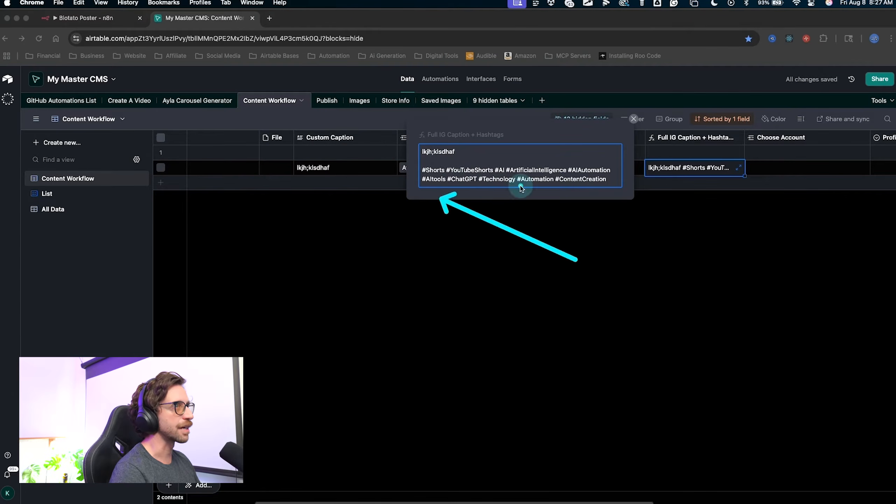
left_click_drag(543, 253, 515, 185)
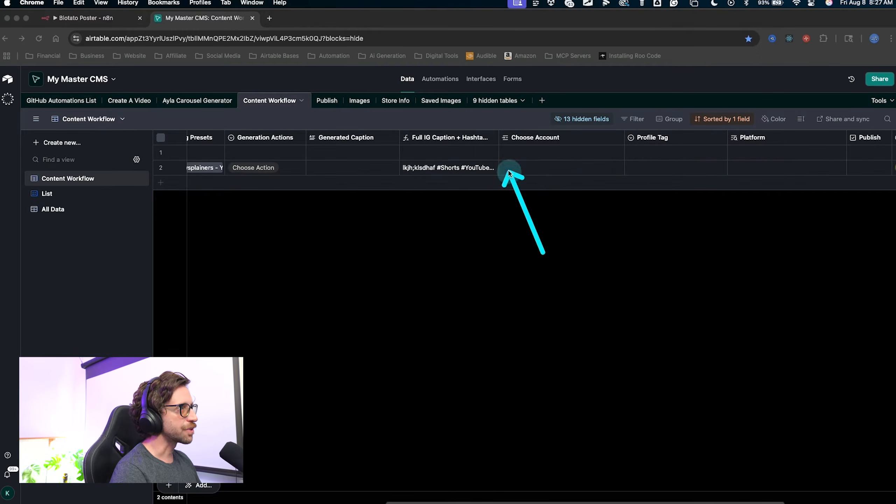
Set row 2's Profile Tag to Digital Automation Diagram.
left_click(508, 172)
left_click(507, 168)
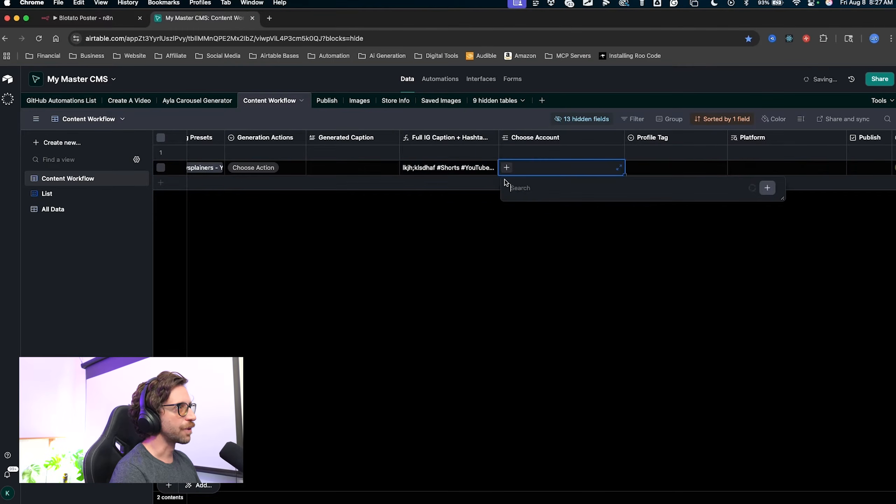
left_click_drag(412, 332, 501, 352)
left_click(451, 287)
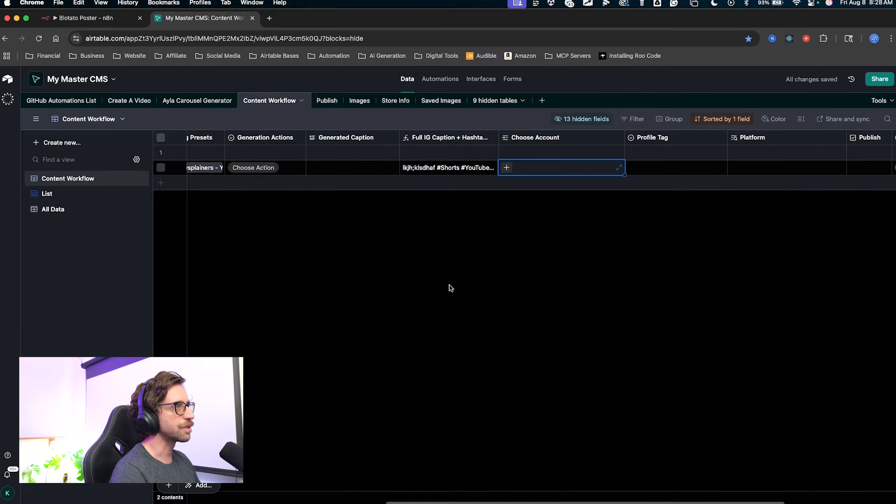
left_click(636, 173)
left_click(636, 173)
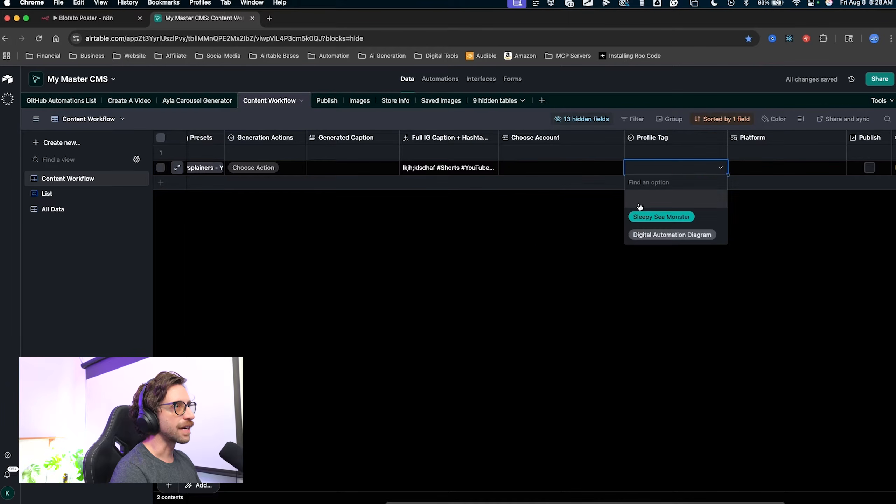
mouse_move(548, 225)
left_mouse_down()
mouse_move(628, 212)
mouse_move(634, 246)
left_mouse_up()
left_click(655, 172)
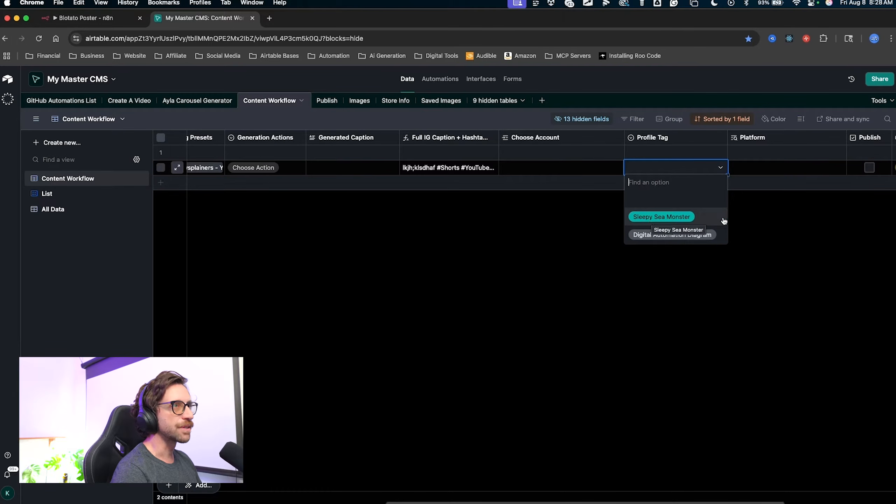
left_click(764, 202)
left_click(644, 168)
left_click(643, 169)
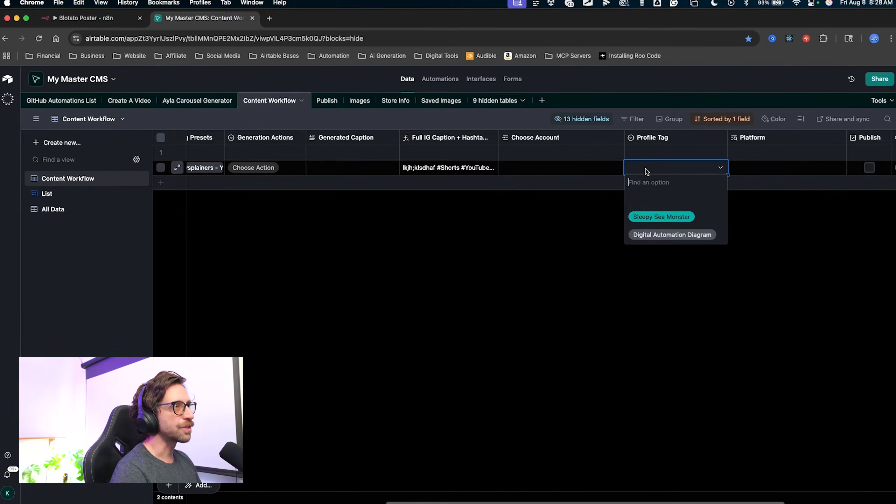
left_click(659, 236)
Link row 2 to the YouTube account so its Platform shows YouTube.
left_click(518, 171)
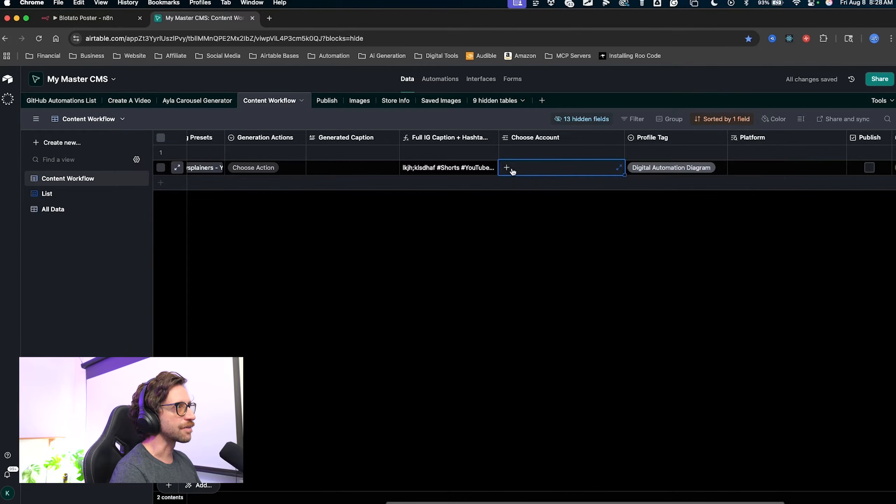
left_click(512, 171)
scroll(553, 278, "down", 4)
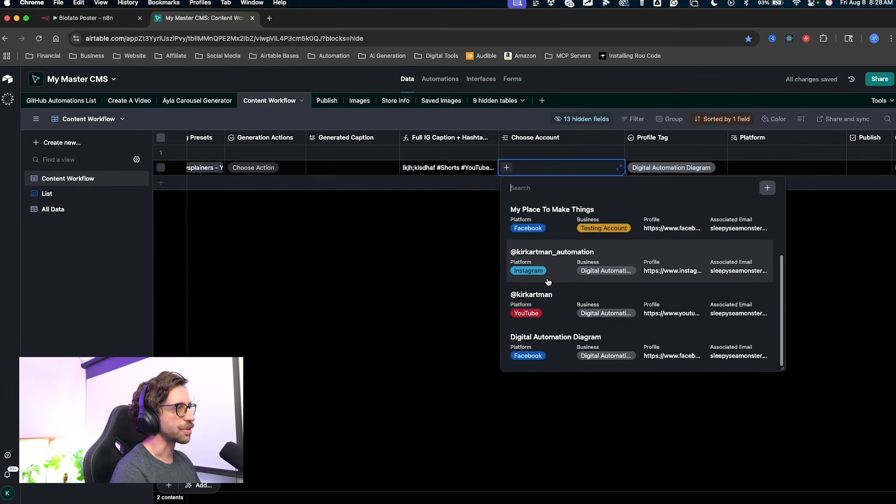
left_click(543, 296)
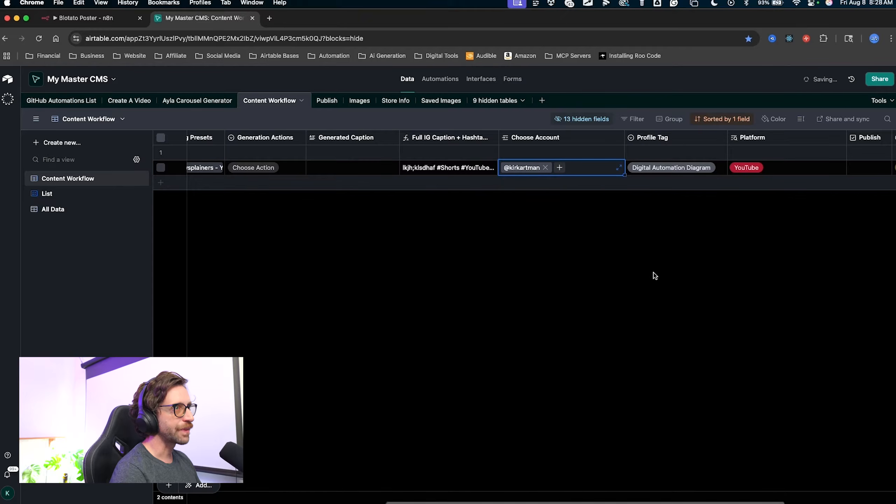
scroll(738, 231, "right", 4)
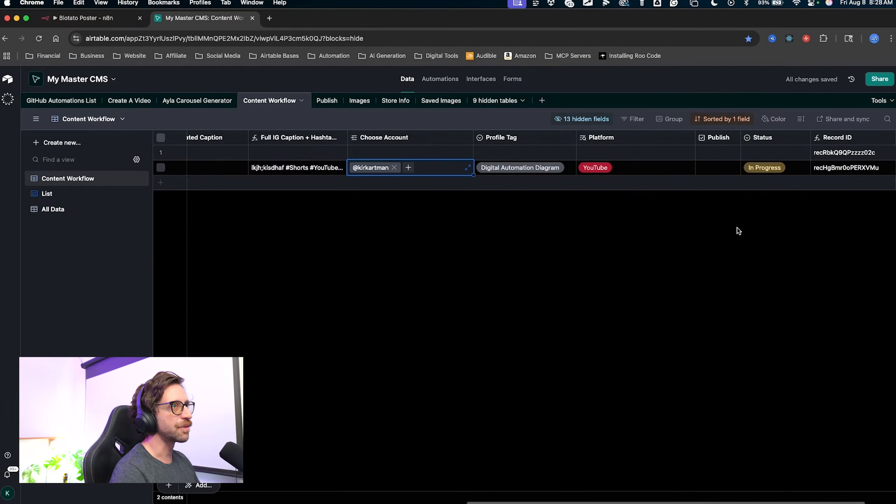
scroll(706, 233, "right", 2)
mouse_move(603, 338)
left_mouse_down()
mouse_move(552, 183)
mouse_move(570, 194)
mouse_move(569, 179)
mouse_move(549, 172)
left_mouse_up()
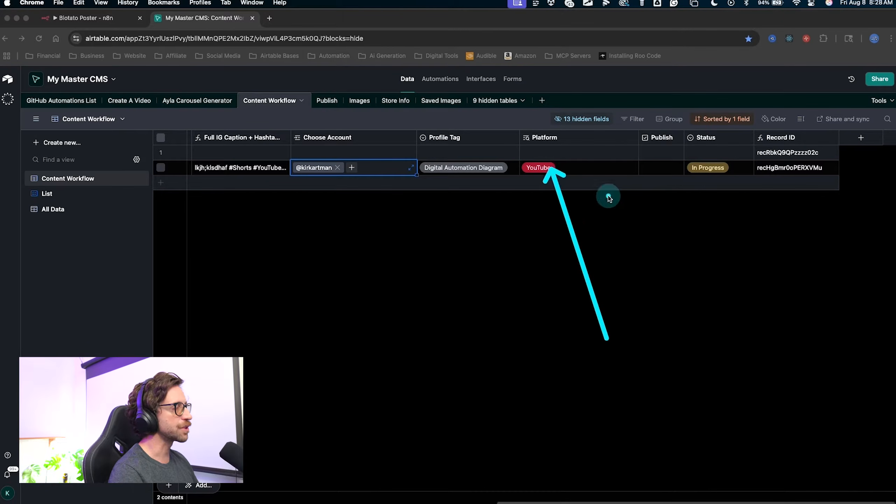
left_click_drag(576, 276, 655, 169)
key("Escape")
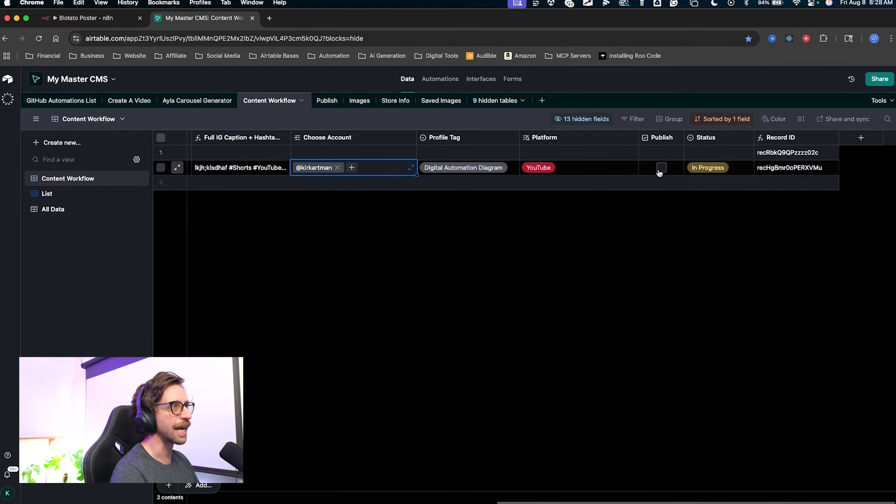
mouse_move(508, 332)
left_mouse_down()
mouse_move(356, 250)
mouse_move(624, 198)
left_mouse_up()
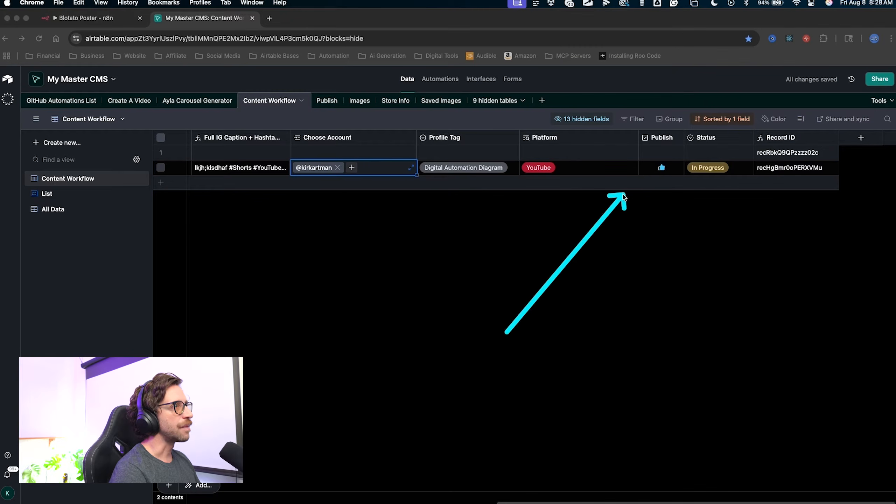
key("Escape")
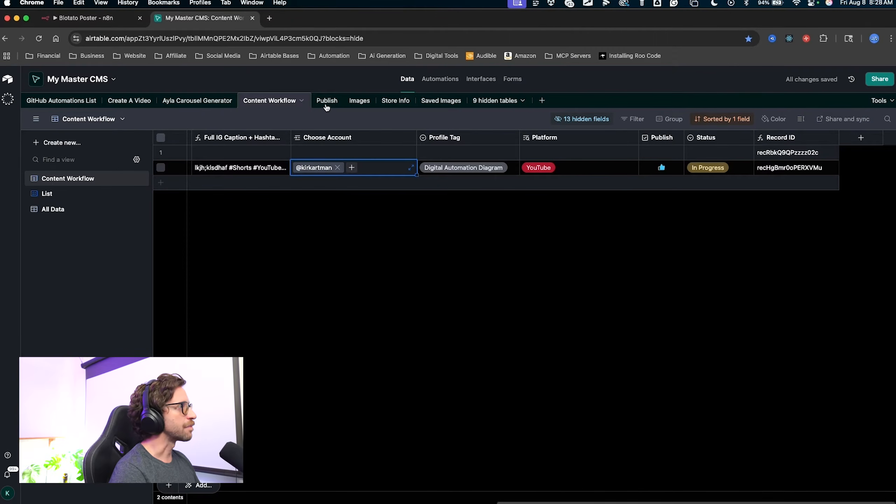
Compare the Publish queue with row 2 in Content Workflow, now In Progress.
left_click(330, 106)
mouse_move(456, 403)
left_mouse_down()
mouse_move(296, 418)
mouse_move(537, 320)
left_mouse_up()
key("Escape")
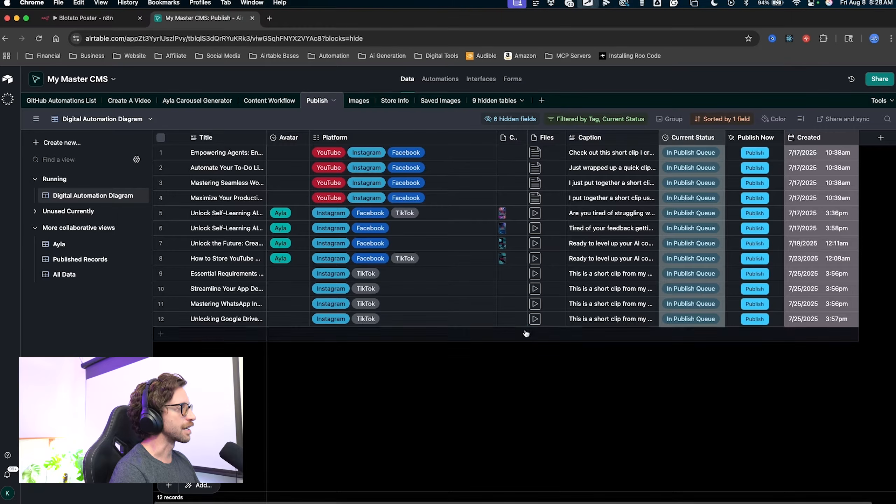
left_click(282, 105)
scroll(352, 208, "left", 5)
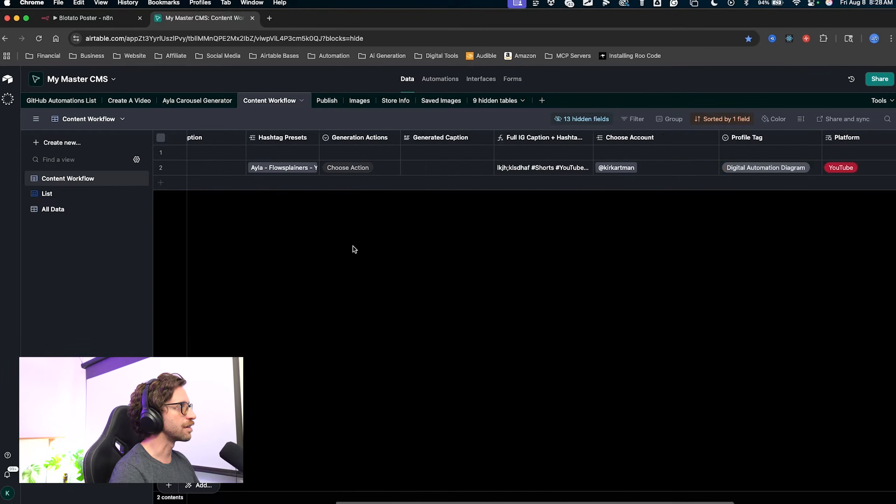
scroll(353, 247, "left", 5)
mouse_move(369, 274)
left_mouse_down()
mouse_move(351, 170)
mouse_move(360, 169)
mouse_move(349, 171)
left_mouse_up()
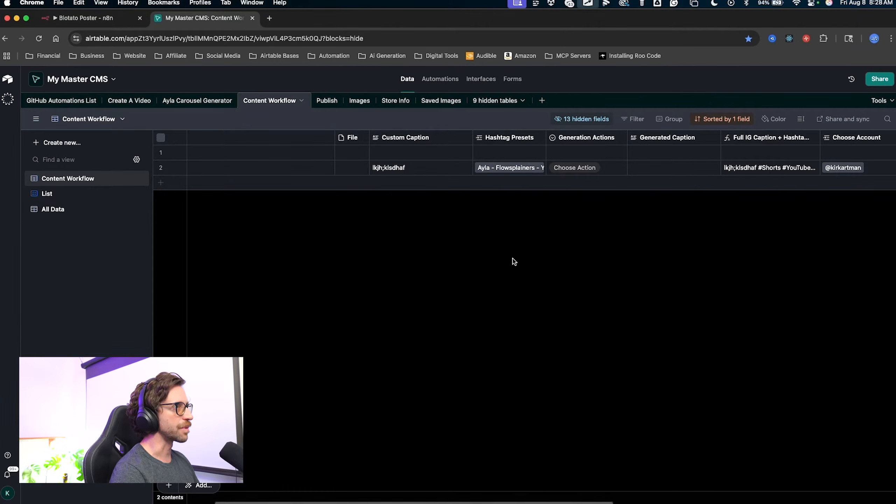
scroll(529, 267, "right", 10)
mouse_move(635, 288)
left_mouse_down()
mouse_move(671, 257)
mouse_move(701, 178)
mouse_move(698, 186)
mouse_move(200, 170)
mouse_move(532, 184)
mouse_move(274, 181)
mouse_move(415, 169)
mouse_move(652, 173)
left_mouse_up()
left_click(583, 238)
left_click_drag(619, 294, 653, 180)
left_click(399, 135)
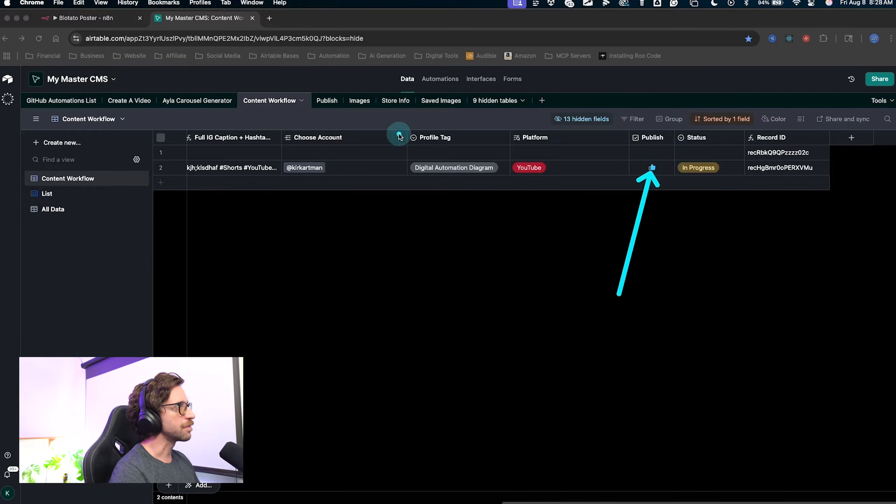
Recheck the Publish table, then bring up the Blotato Poster workflow in n8n.
left_click(327, 100)
left_click_drag(317, 374, 208, 320)
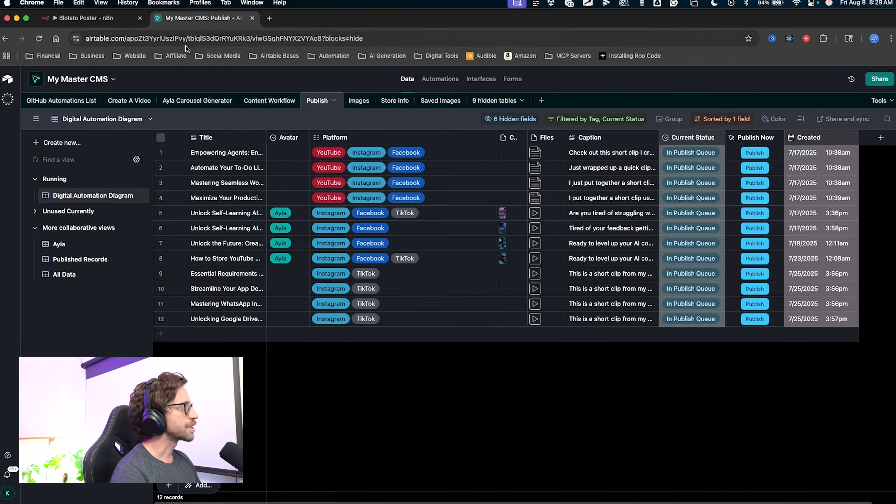
left_click(260, 100)
mouse_move(324, 332)
left_mouse_down()
mouse_move(305, 296)
mouse_move(269, 112)
left_mouse_up()
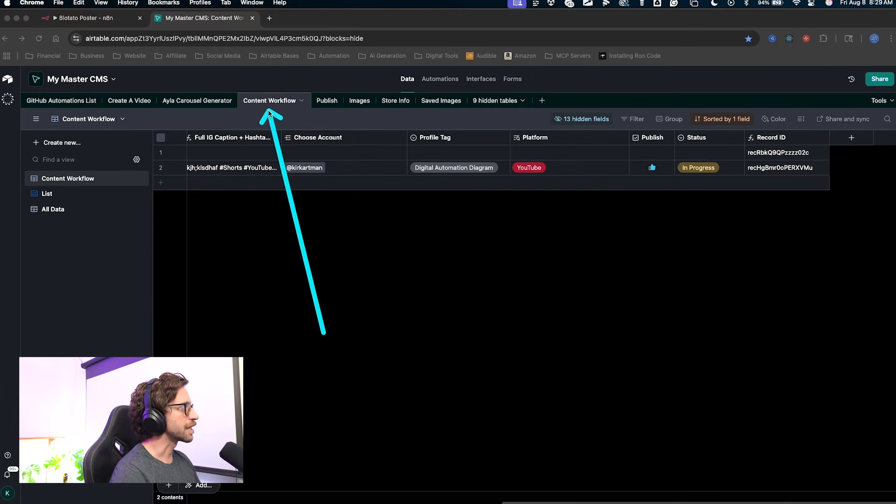
left_click(327, 100)
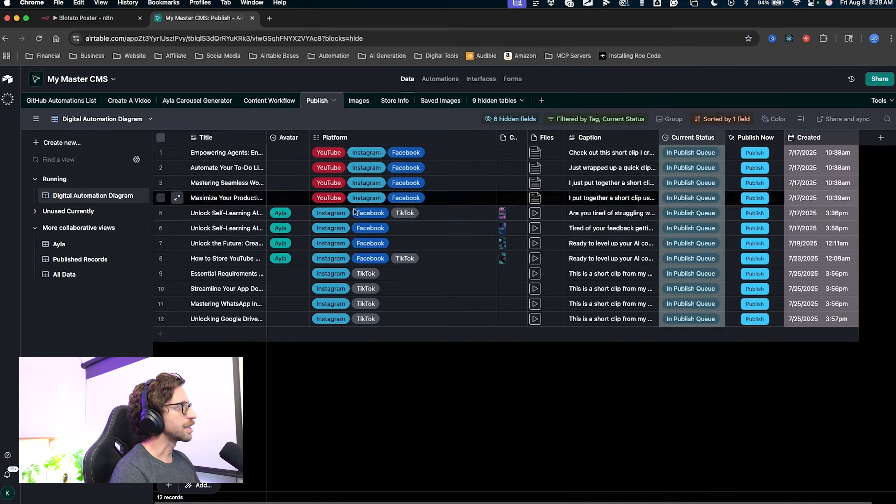
left_click_drag(338, 434, 312, 234)
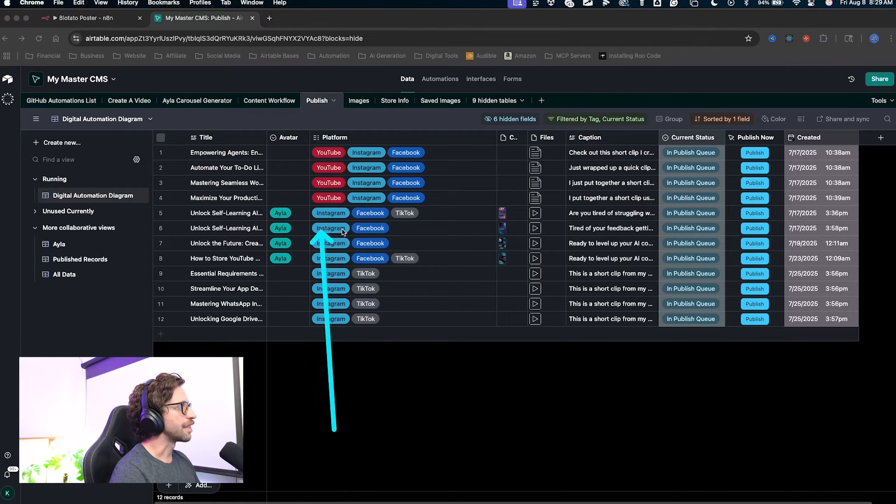
left_click(75, 19)
left_click_drag(528, 196, 524, 192)
Inspect the Blotato Poster workflow's nodes, briefly glancing back at the Airtable base.
scroll(491, 204, "down", 5)
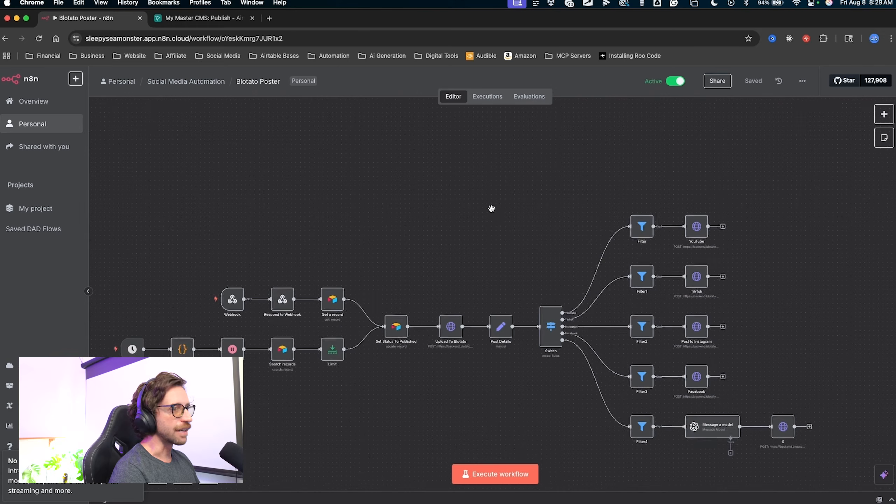
left_click(249, 212)
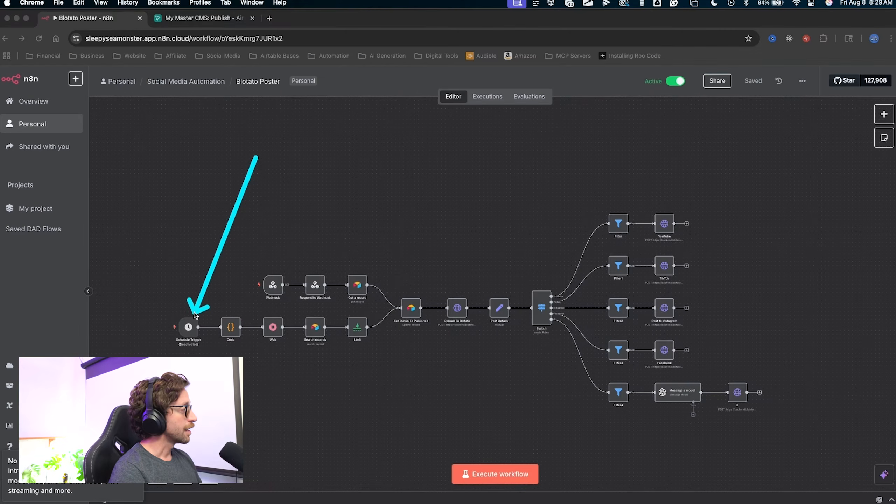
mouse_move(192, 321)
left_mouse_down()
mouse_move(183, 315)
mouse_move(191, 319)
left_mouse_up()
key("Escape")
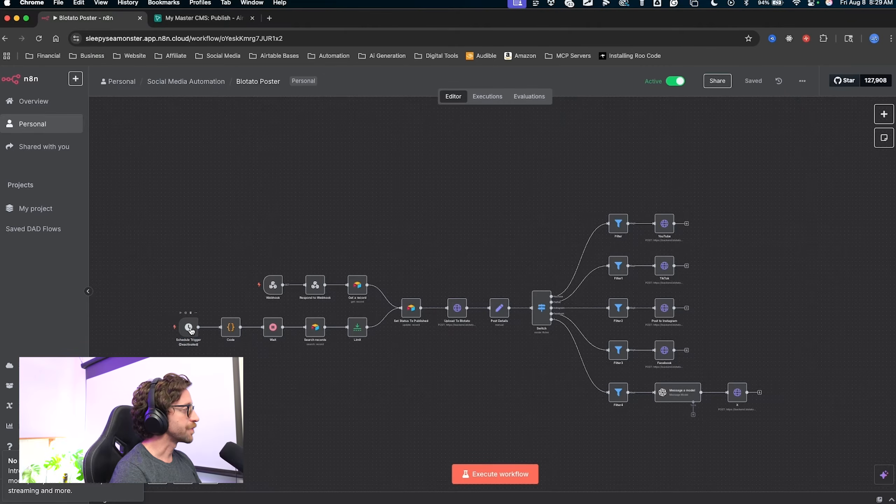
key("ctrl+a")
left_click_drag(220, 264, 212, 280)
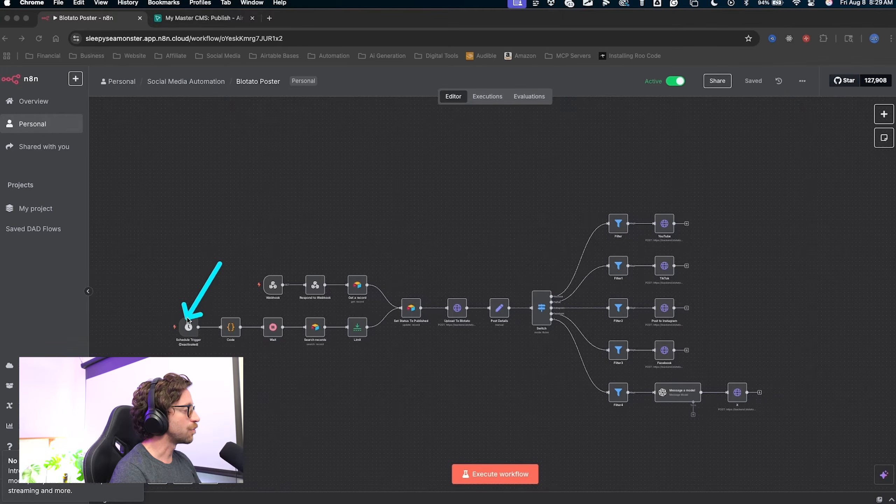
mouse_move(187, 320)
left_mouse_down()
mouse_move(410, 350)
mouse_move(590, 350)
mouse_move(681, 234)
mouse_move(707, 269)
left_mouse_up()
key("Escape")
scroll(707, 269, "up", 5)
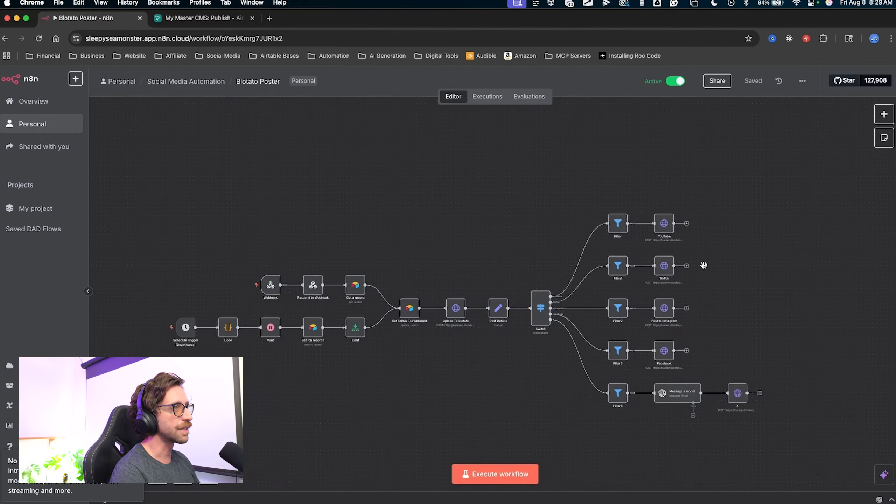
left_click(204, 24)
key("ctrl+a")
mouse_move(390, 356)
left_mouse_down()
mouse_move(403, 346)
mouse_move(380, 126)
mouse_move(367, 371)
left_mouse_up()
key("Escape")
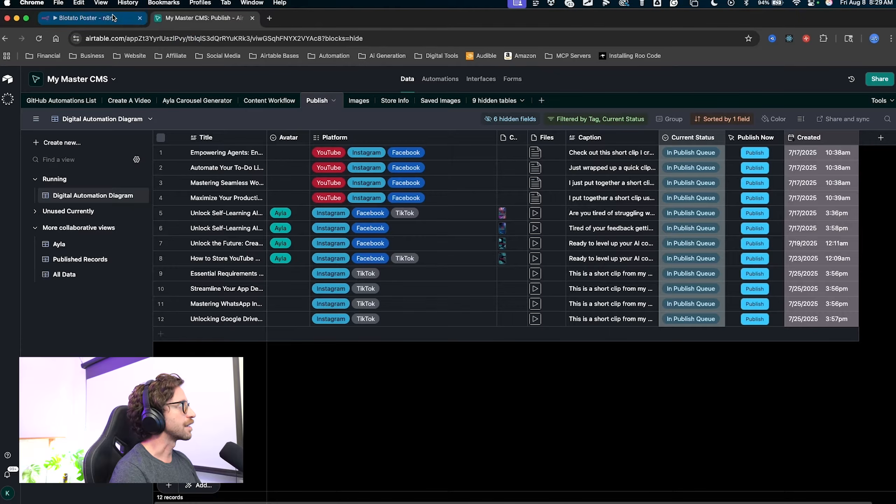
Zoom out to show the webhook and schedule routes through the Switch to five platforms.
left_click(88, 17)
scroll(713, 245, "right", 2)
key("ctrl+a")
mouse_move(641, 172)
left_mouse_down()
mouse_move(531, 263)
mouse_move(519, 348)
mouse_move(492, 391)
mouse_move(586, 447)
left_mouse_up()
key("Escape")
scroll(427, 396, "left", 5)
scroll(426, 396, "down", 2)
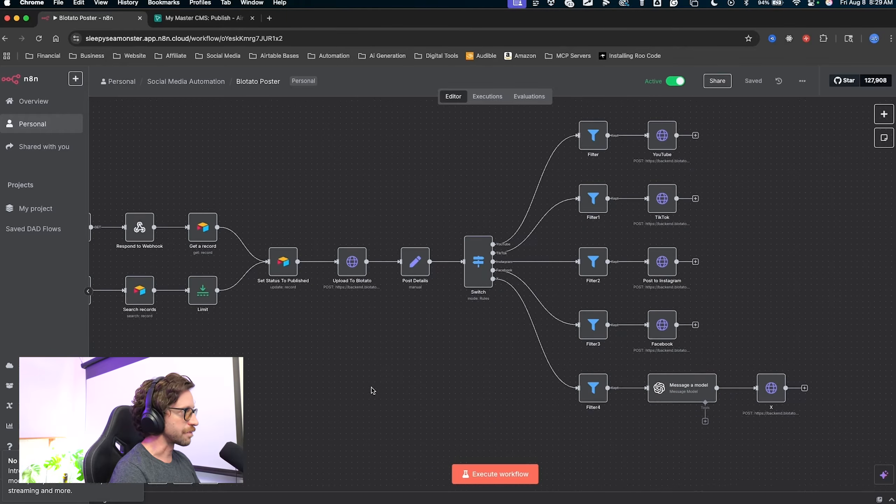
scroll(368, 391, "down", 4)
scroll(367, 391, "down", 2)
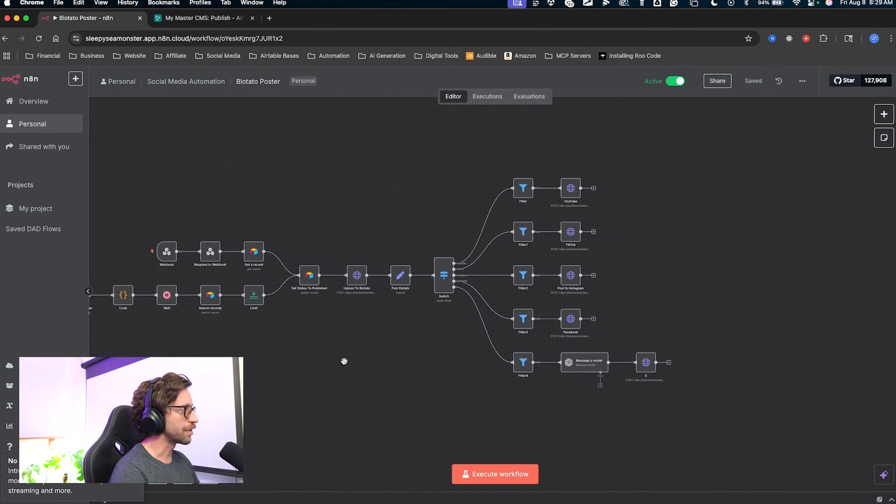
left_click_drag(343, 363, 412, 353)
scroll(412, 353, "down", 1)
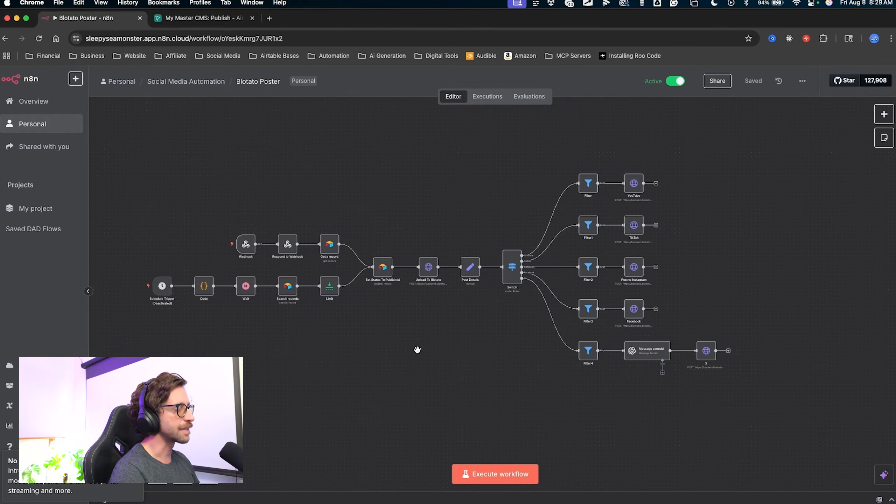
scroll(417, 349, "down", 1)
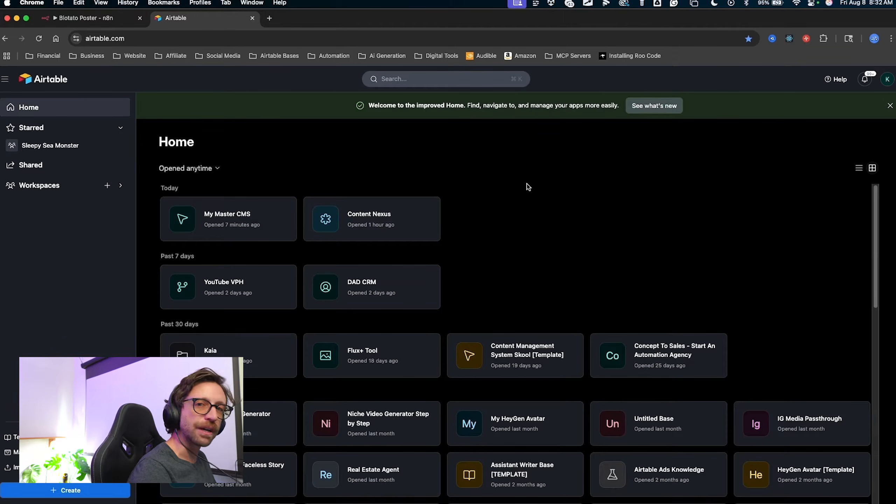
In the Sleepy Sea Monster workspace, start a new base built from scratch.
left_click(50, 145)
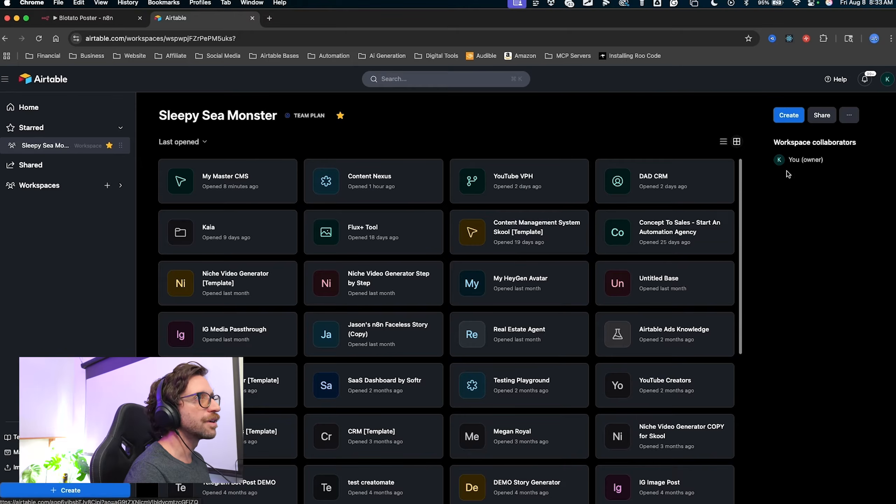
left_click(788, 117)
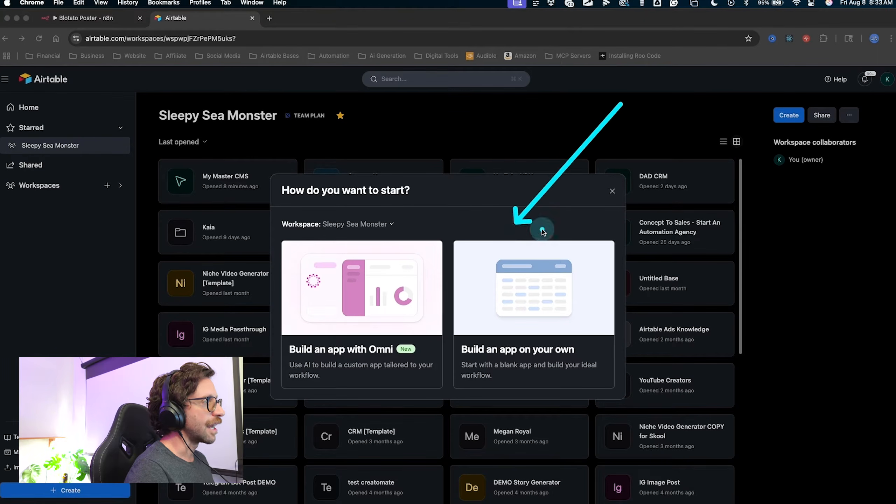
left_click(533, 247)
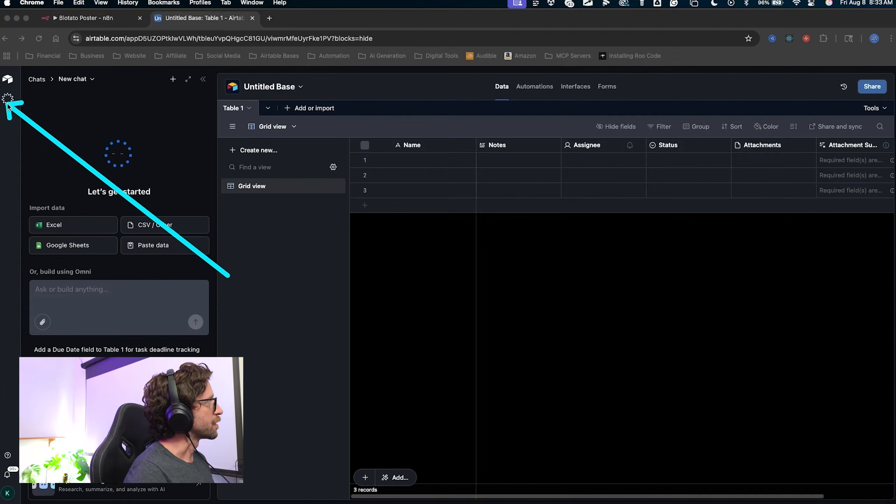
left_click(9, 101)
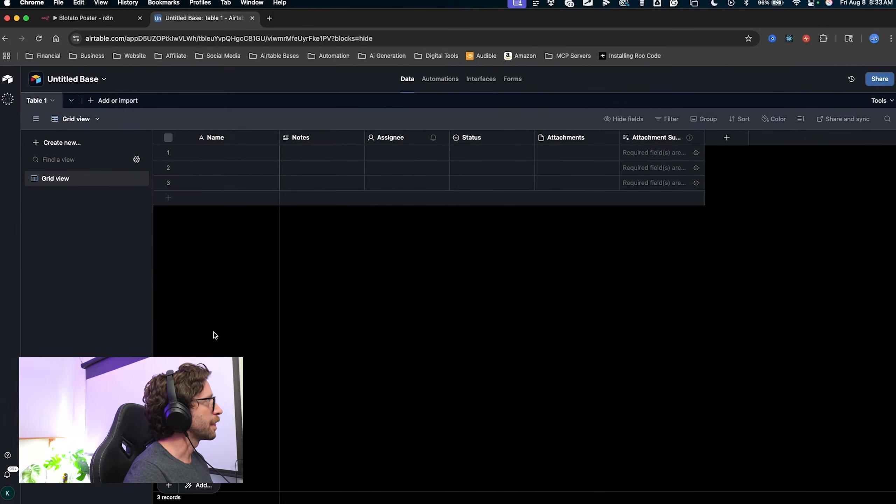
left_click(306, 141)
left_click(653, 139, "shift")
right_click(653, 138)
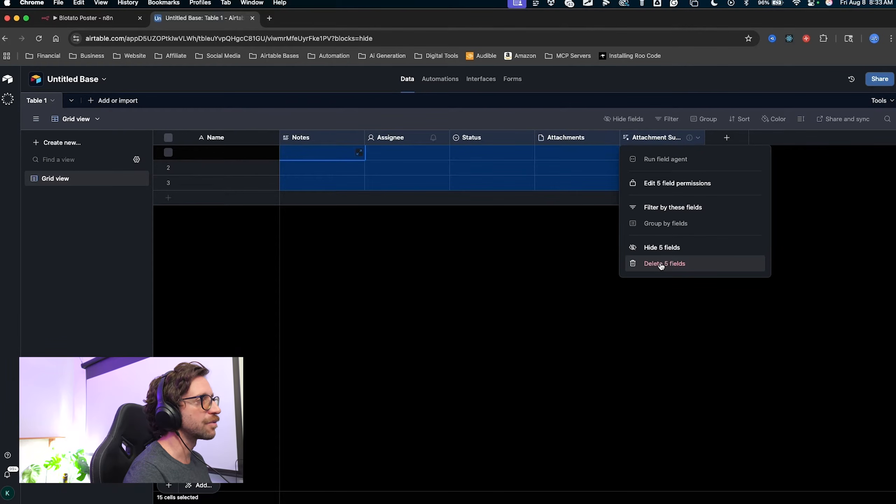
left_click(661, 265)
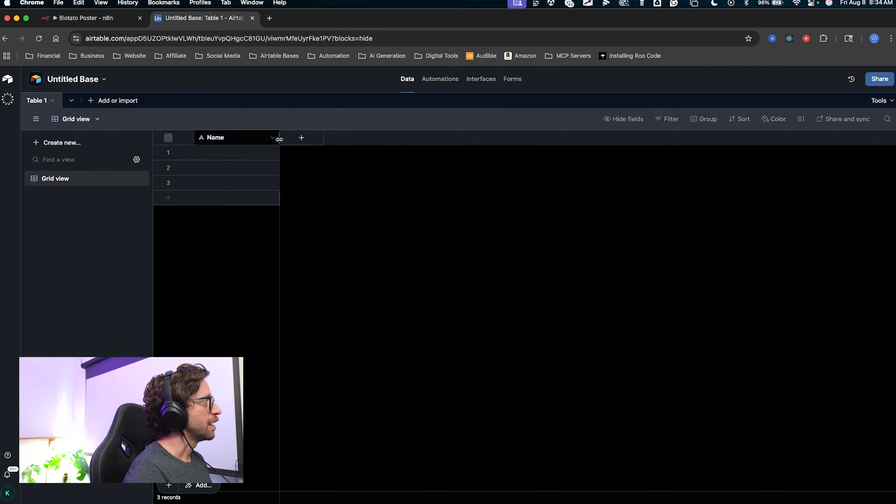
left_click_drag(279, 139, 263, 166)
mouse_move(361, 236)
left_mouse_down()
mouse_move(225, 138)
mouse_move(197, 374)
mouse_move(250, 184)
mouse_move(244, 456)
mouse_move(230, 153)
mouse_move(238, 315)
mouse_move(223, 155)
mouse_move(225, 257)
mouse_move(212, 225)
left_mouse_up()
key("Escape")
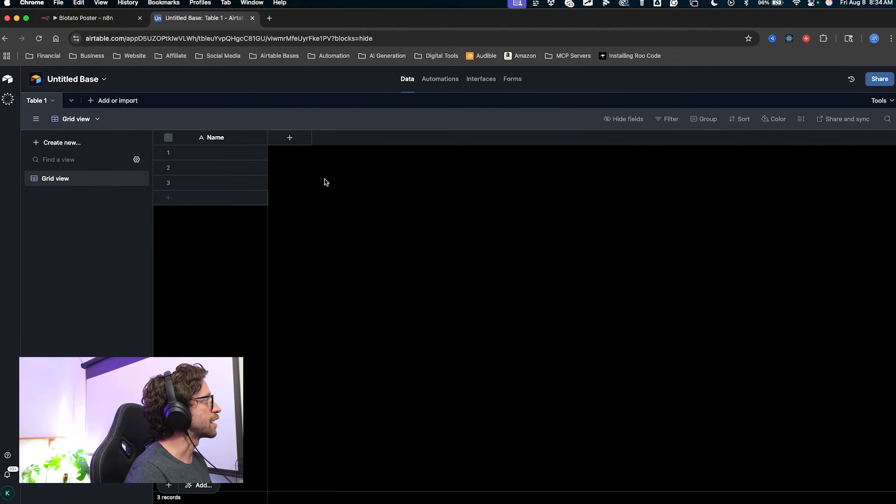
mouse_move(209, 313)
left_mouse_down()
mouse_move(194, 218)
mouse_move(212, 122)
mouse_move(214, 147)
mouse_move(194, 145)
left_mouse_up()
key("Escape")
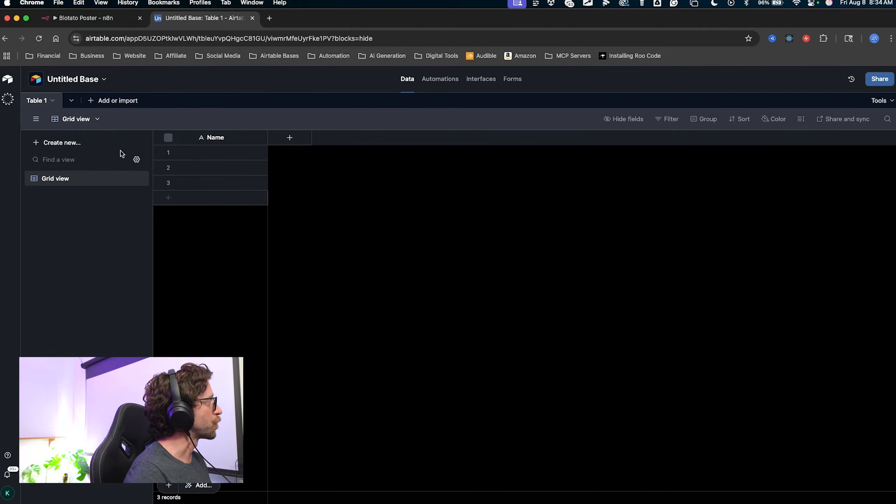
left_click_drag(94, 244, 67, 81)
key("Escape")
Rename the base to 'Post Scheduler DEMO' and start typing 'Content Workflow' for Table 1.
left_click(67, 80)
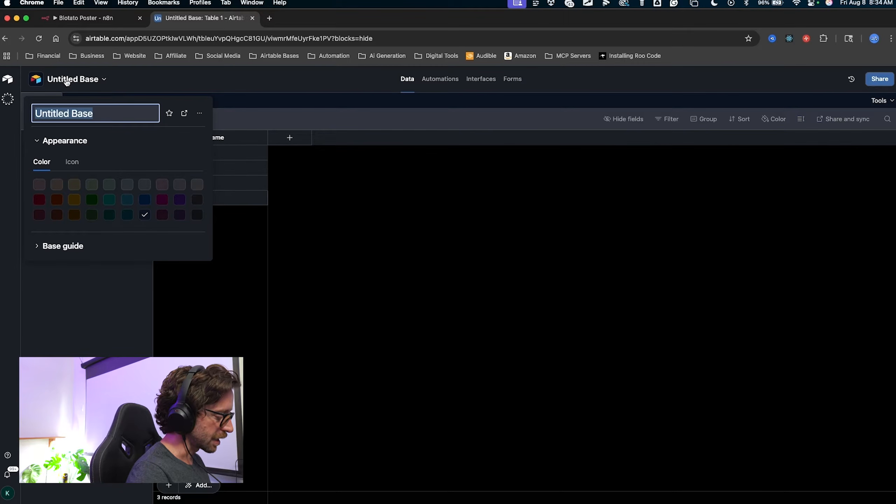
type("Post Scheduler")
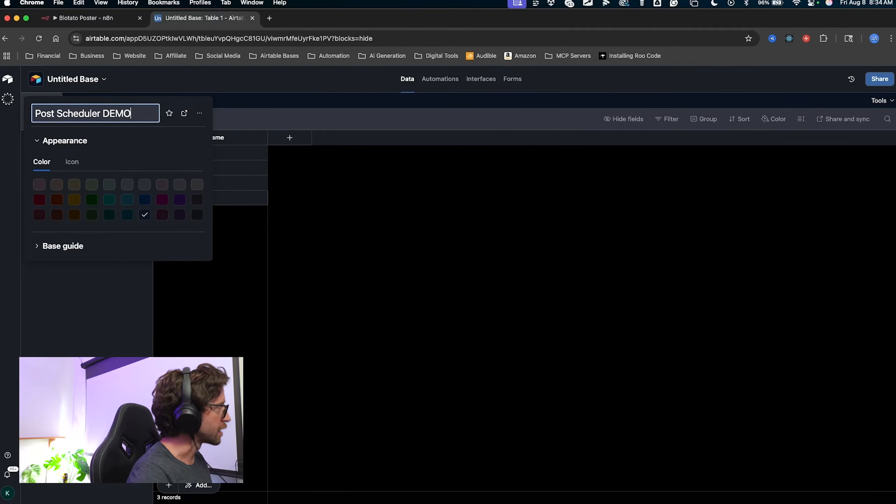
left_click(191, 292)
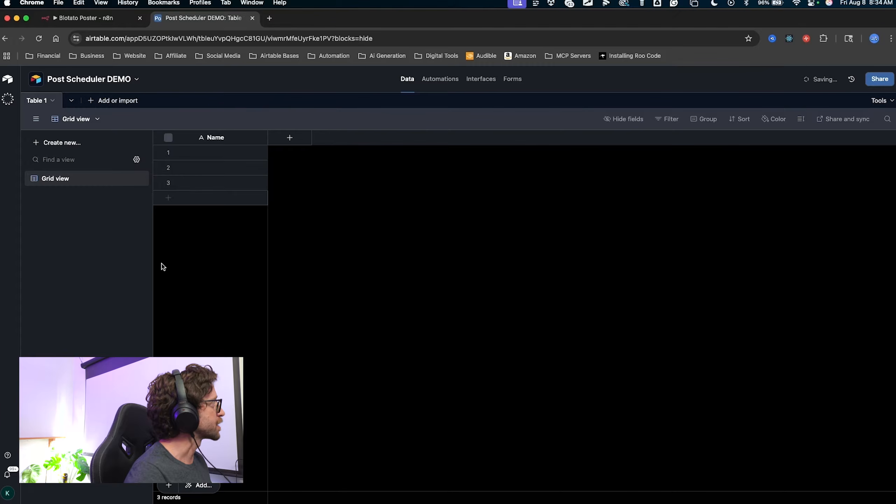
double_click(40, 102)
type("Content Workflow")
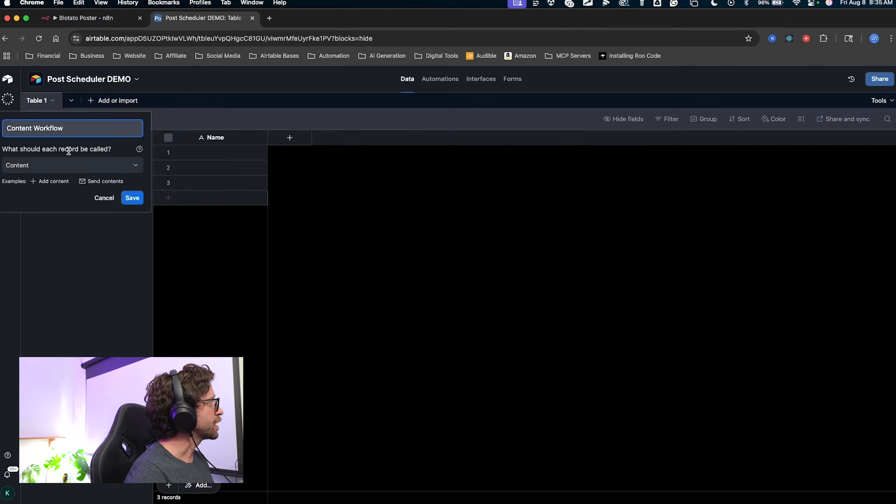
Save the table name 'Content Workflow' and rename its Grid view to 'All Data'.
left_click(133, 198)
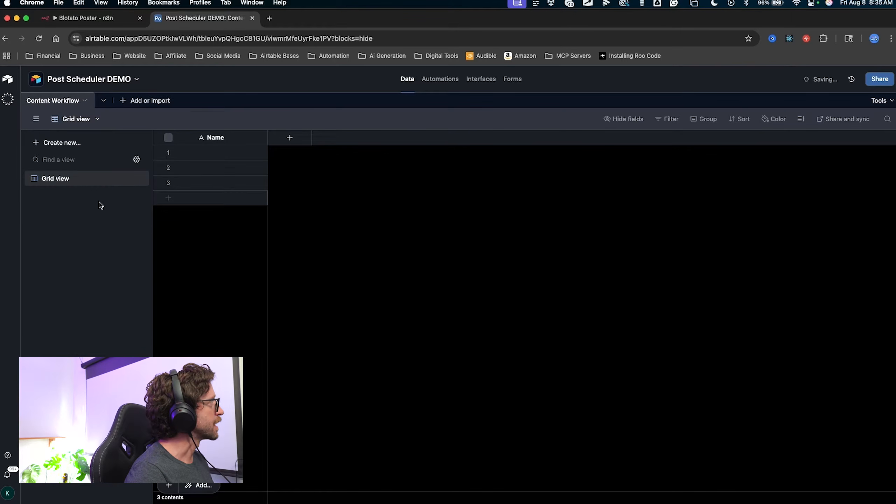
mouse_move(102, 307)
left_mouse_down()
mouse_move(29, 94)
mouse_move(46, 128)
mouse_move(52, 188)
left_mouse_up()
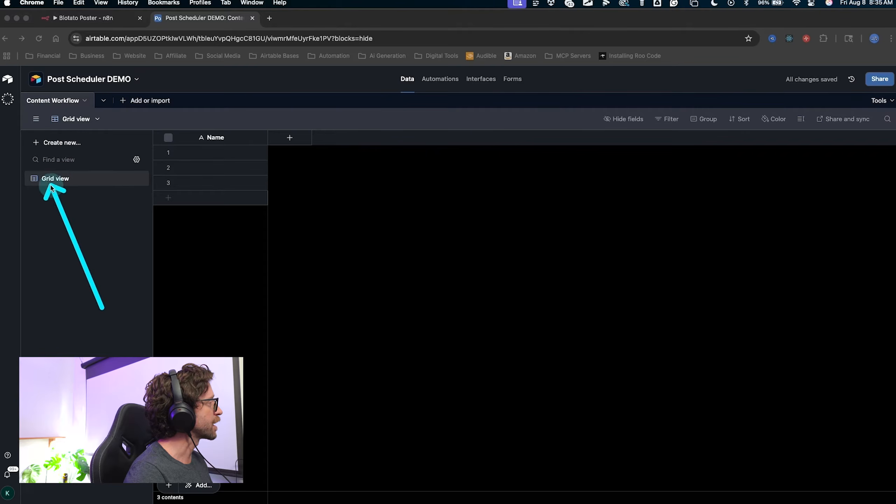
left_click(50, 179)
double_click(50, 179)
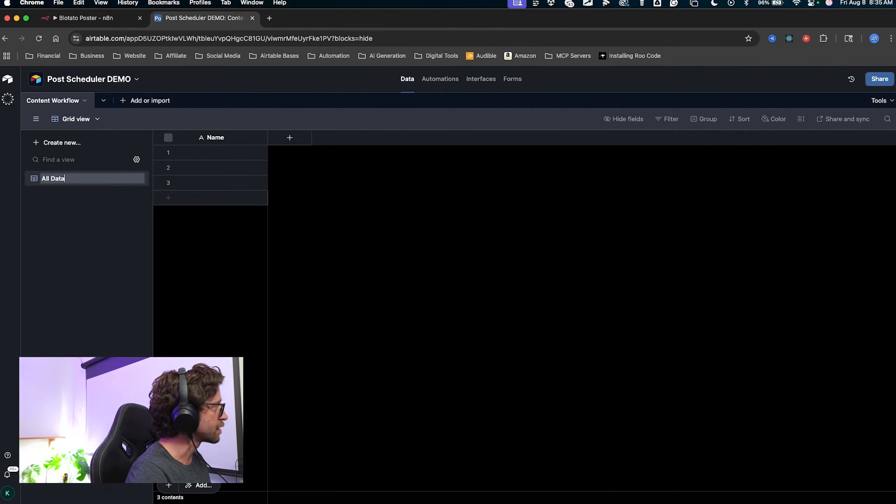
key("Return")
mouse_move(106, 296)
left_mouse_down()
mouse_move(61, 185)
mouse_move(296, 125)
mouse_move(671, 290)
mouse_move(148, 190)
mouse_move(51, 186)
left_mouse_up()
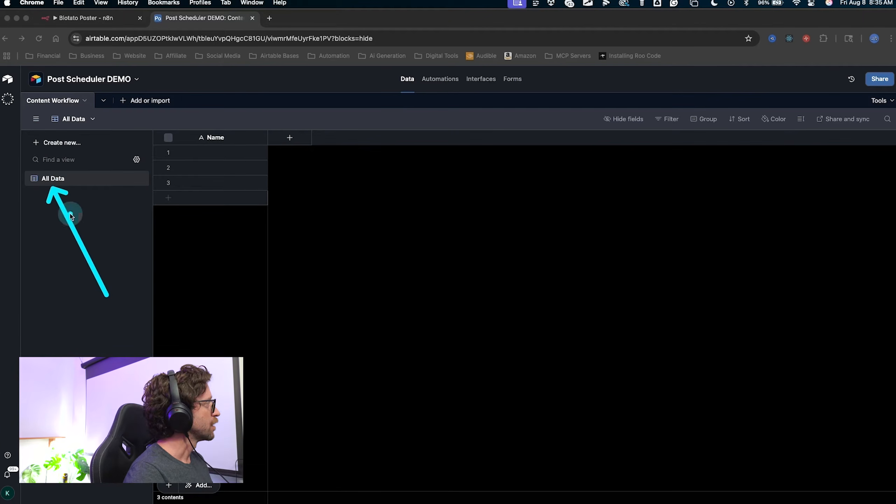
key("Escape")
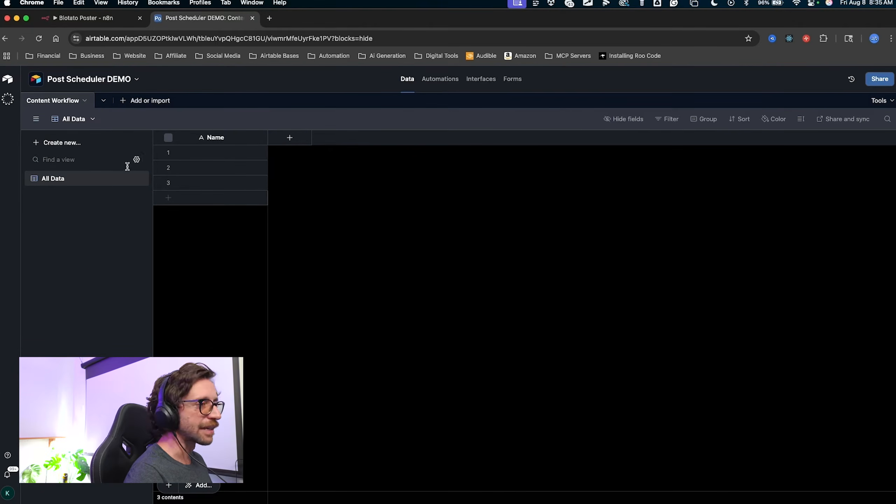
mouse_move(209, 322)
left_mouse_down()
mouse_move(226, 236)
mouse_move(214, 138)
left_mouse_up()
key("Escape")
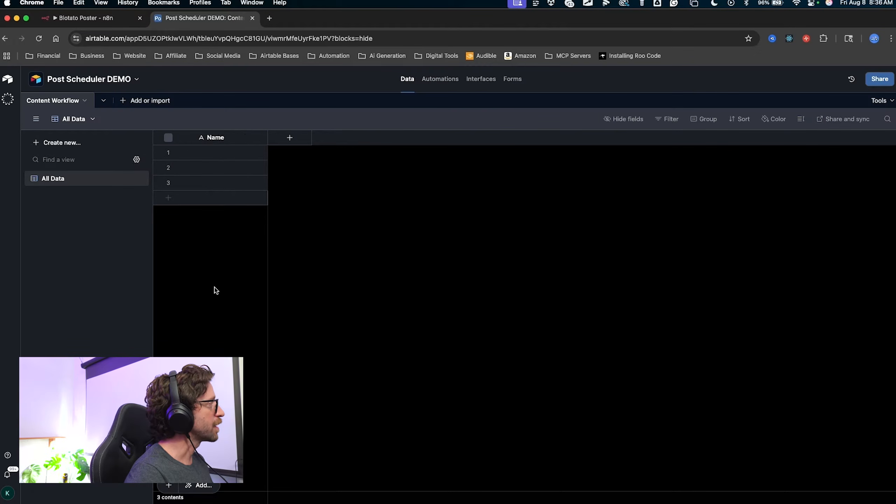
mouse_move(215, 289)
left_mouse_down()
mouse_move(213, 155)
mouse_move(226, 139)
left_mouse_up()
key("Escape")
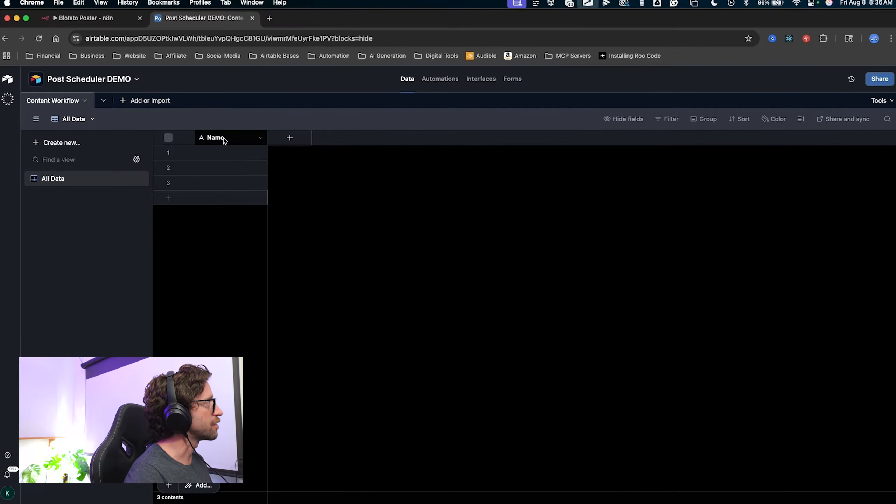
Rename the primary Name field to recordId and change its type to Formula.
double_click(218, 139)
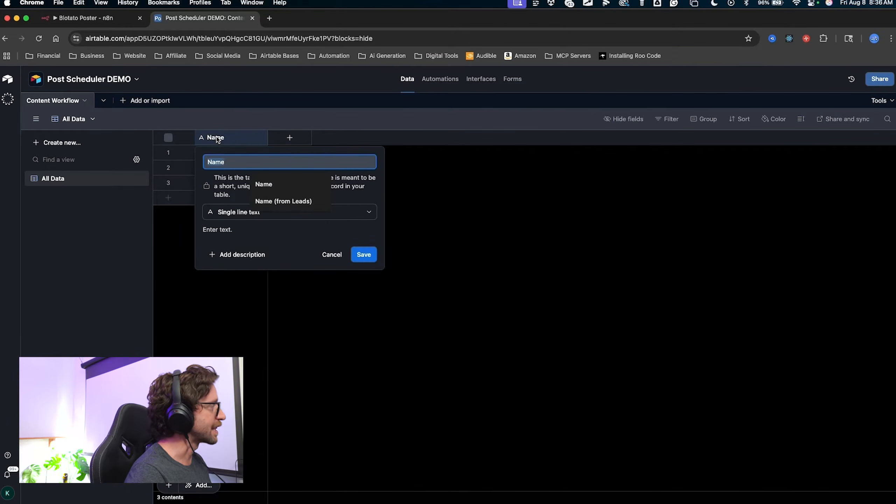
type("rec")
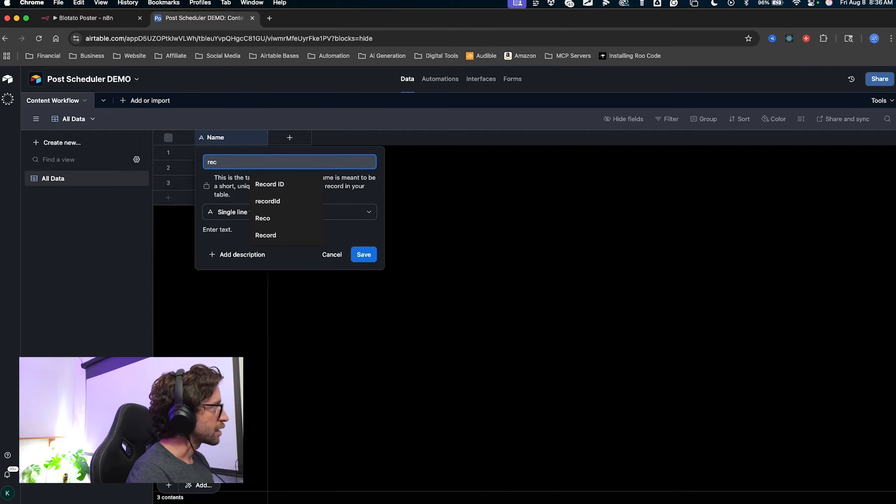
type("ordI")
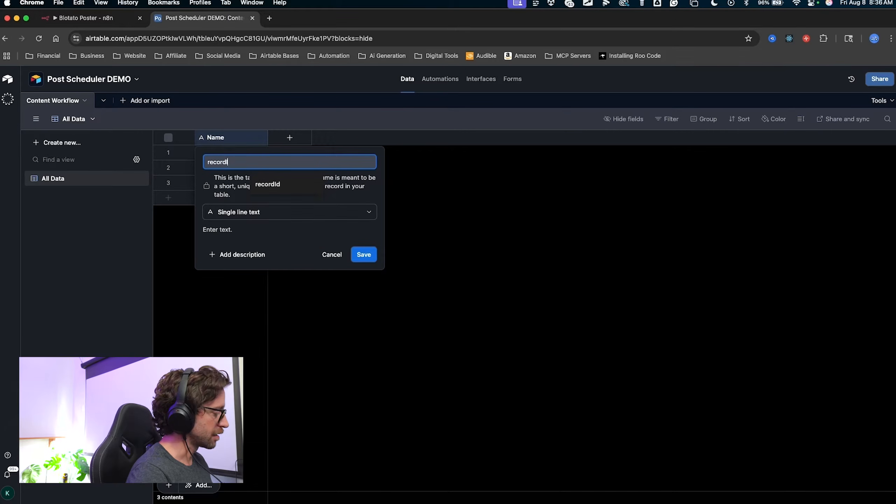
type("d")
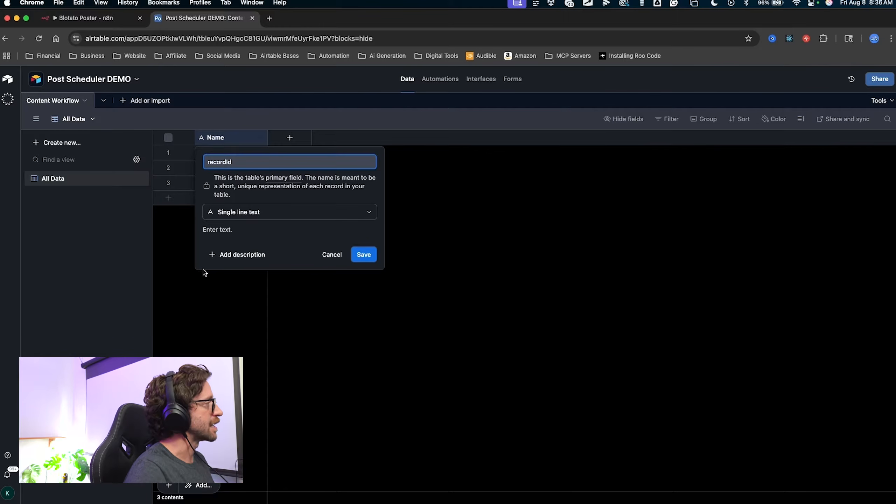
mouse_move(300, 337)
left_mouse_down()
mouse_move(219, 186)
mouse_move(267, 169)
mouse_move(233, 209)
left_mouse_up()
key("Escape")
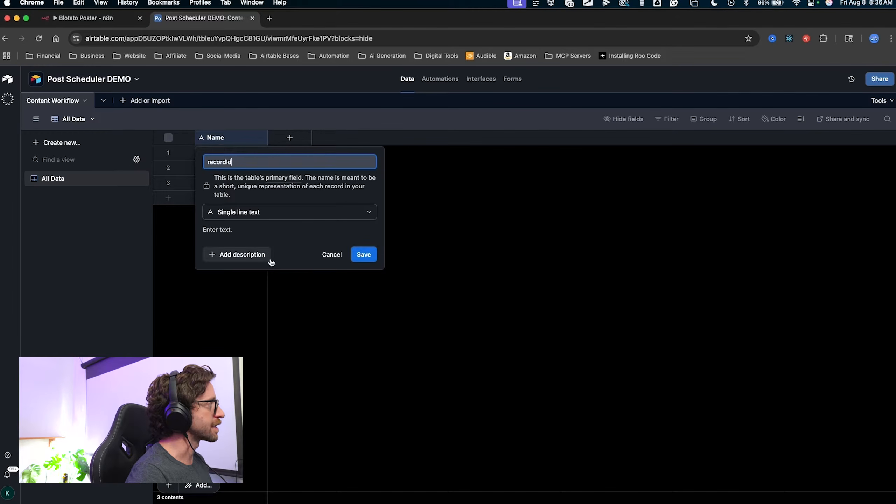
mouse_move(264, 171)
left_mouse_down()
mouse_move(253, 229)
mouse_move(249, 214)
left_mouse_up()
key("Escape")
left_click(250, 215)
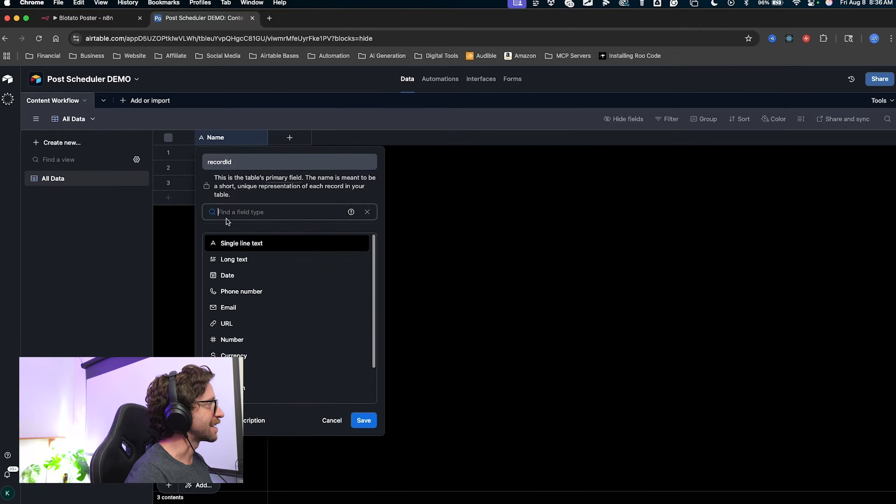
scroll(240, 314, "down", 3)
left_click(244, 366)
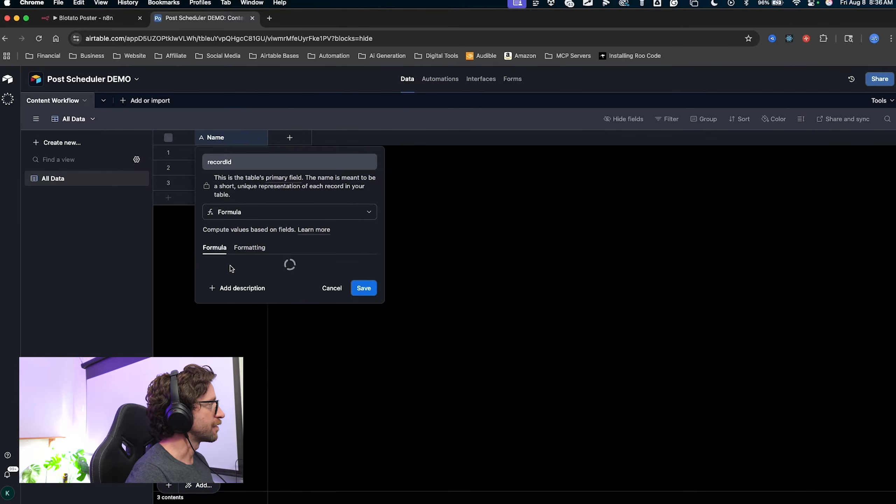
Enter the formula RECORD_ID() and save the recordId field.
left_click(215, 276)
type("rec")
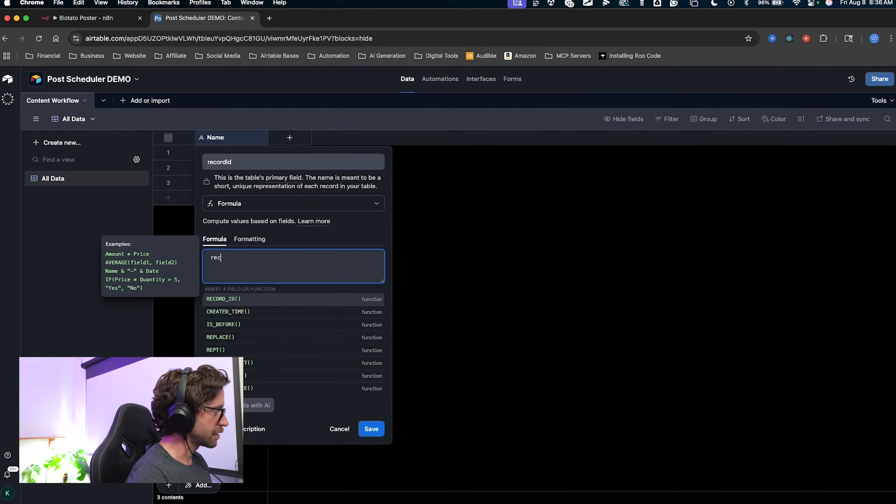
key("ctrl+a")
left_click_drag(316, 257, 230, 300)
key("Escape")
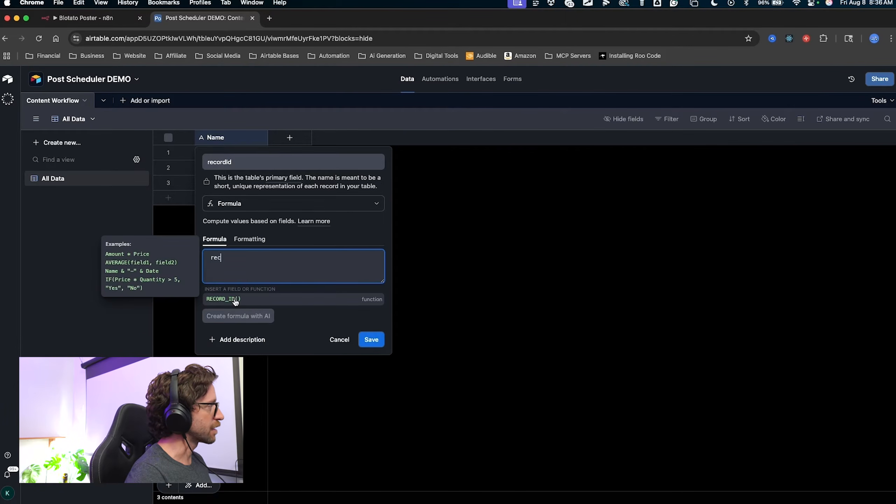
left_click(317, 300)
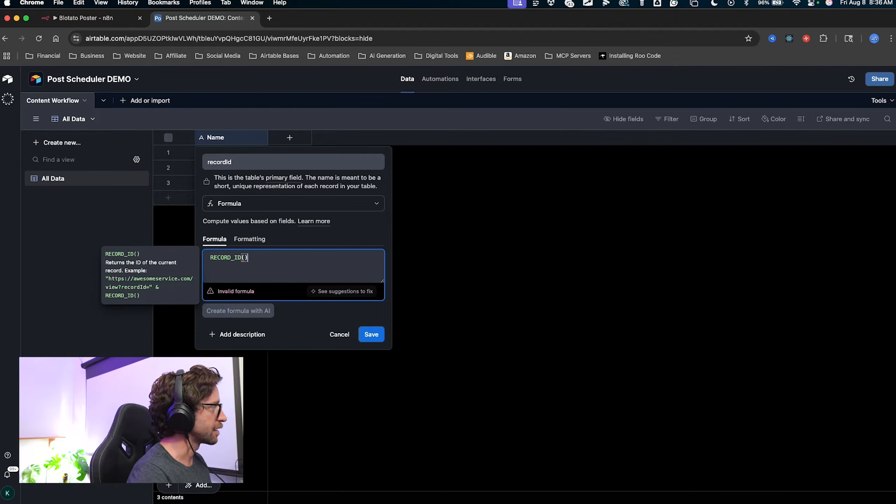
key("ctrl+a")
left_click_drag(303, 250, 252, 259)
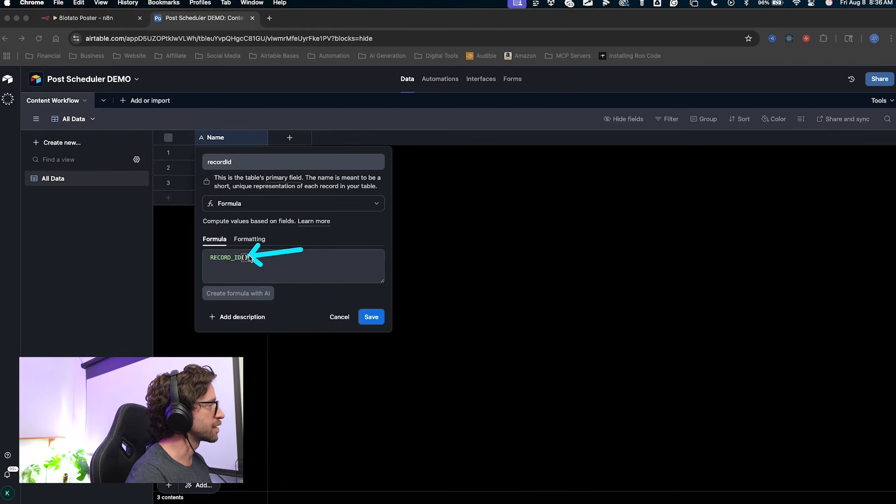
key("Escape")
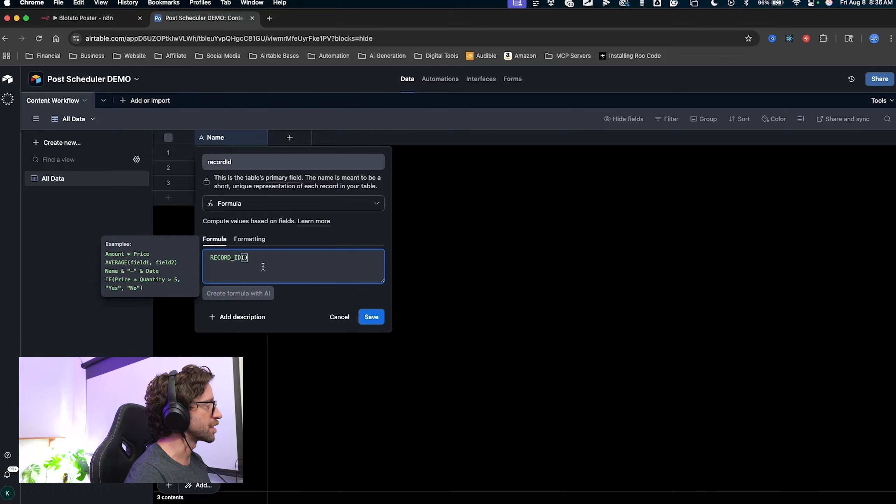
key("ctrl+a")
mouse_move(359, 440)
left_mouse_down()
mouse_move(300, 280)
mouse_move(273, 259)
mouse_move(263, 273)
mouse_move(285, 262)
mouse_move(281, 253)
mouse_move(272, 260)
mouse_move(279, 291)
mouse_move(276, 271)
left_mouse_up()
key("Escape")
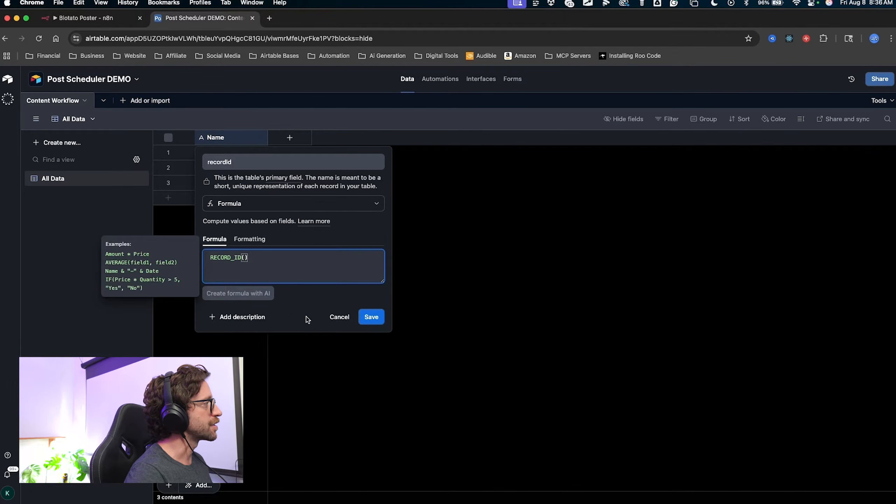
mouse_move(348, 414)
left_mouse_down()
mouse_move(338, 372)
mouse_move(270, 256)
mouse_move(266, 268)
mouse_move(271, 261)
left_mouse_up()
key("Escape")
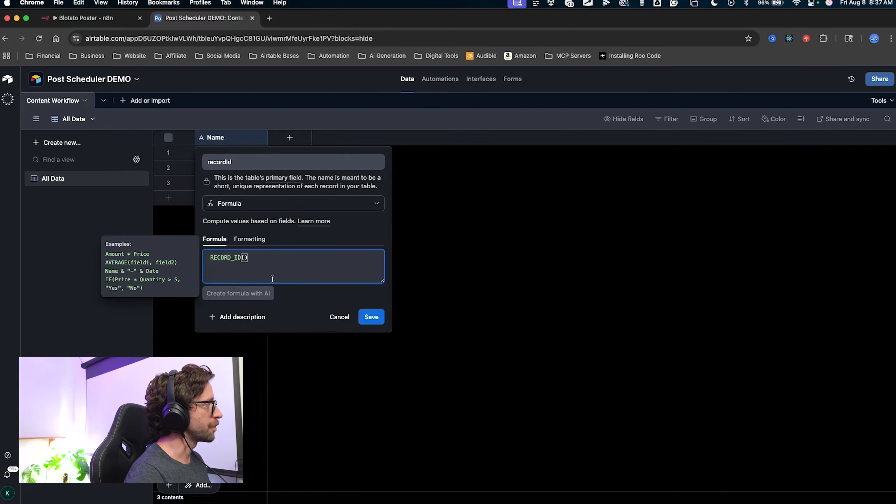
left_click(372, 318)
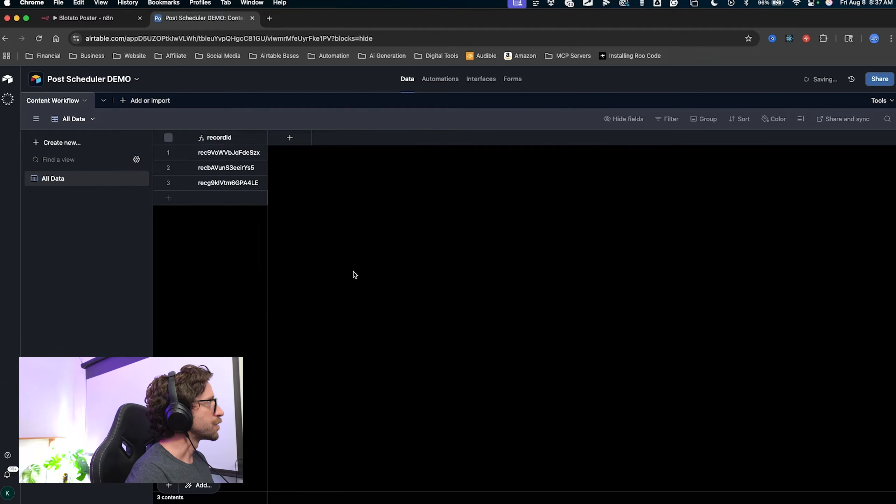
Widen the recordId column, then narrow it back.
mouse_move(322, 359)
left_mouse_down()
mouse_move(180, 144)
mouse_move(210, 170)
mouse_move(218, 165)
left_mouse_up()
key("Escape")
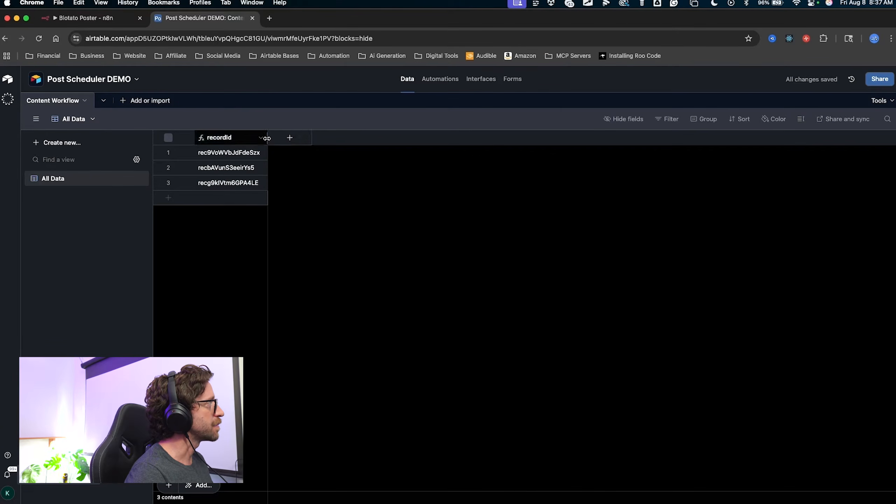
mouse_move(268, 140)
left_mouse_down()
mouse_move(279, 141)
mouse_move(267, 142)
left_mouse_up()
key("ctrl+a")
mouse_move(225, 250)
left_mouse_down()
mouse_move(218, 157)
mouse_move(222, 195)
left_mouse_up()
key("Escape")
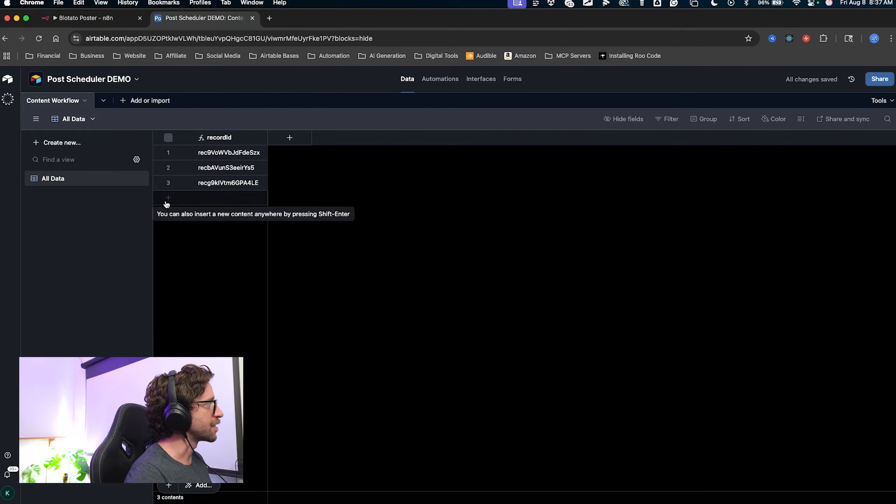
key("ctrl+a")
left_click_drag(191, 234, 172, 203)
key("Escape")
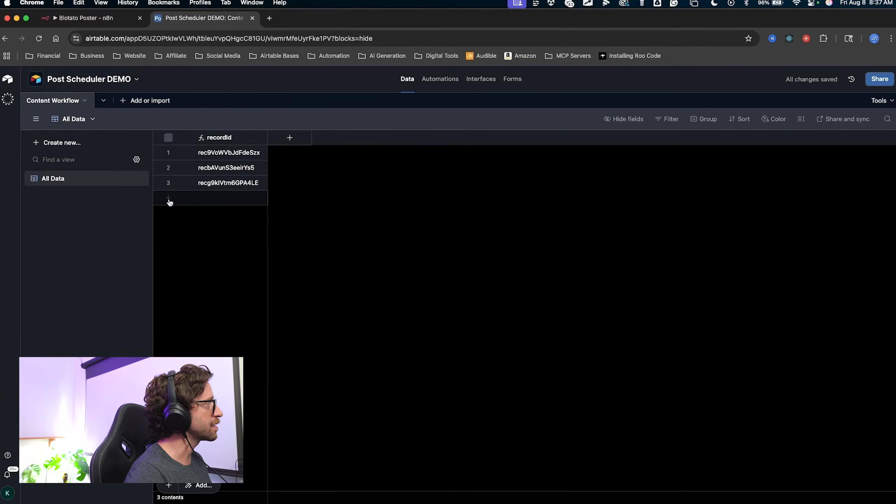
Add a fourth empty record to the Content Workflow table.
left_click(169, 198)
key("ctrl+a")
mouse_move(190, 270)
left_mouse_down()
mouse_move(173, 206)
mouse_move(246, 208)
left_mouse_up()
key("Escape")
left_click(293, 159)
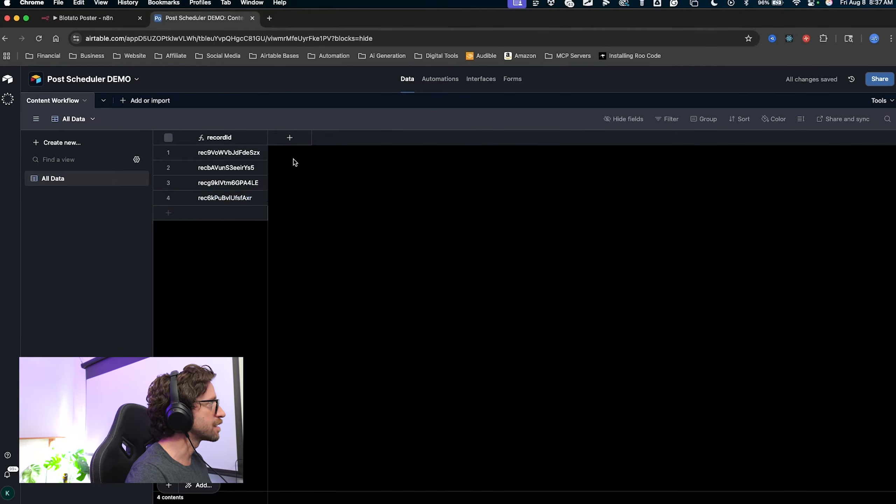
key("ctrl+a")
mouse_move(342, 301)
left_mouse_down()
mouse_move(229, 140)
mouse_move(235, 198)
mouse_move(213, 214)
mouse_move(256, 169)
mouse_move(241, 149)
mouse_move(466, 160)
mouse_move(783, 156)
mouse_move(204, 149)
mouse_move(540, 154)
mouse_move(286, 143)
mouse_move(521, 179)
left_mouse_up()
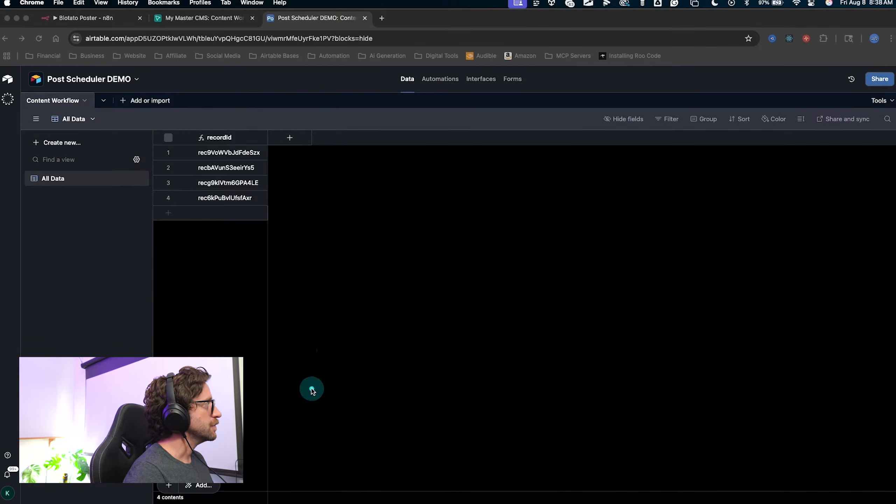
left_click_drag(310, 390, 286, 140)
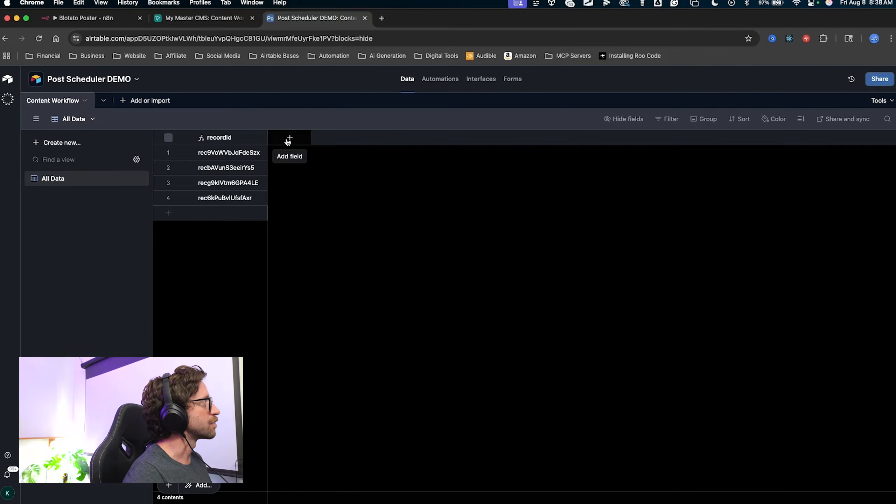
Add a single line text field named Title.
left_click(289, 138)
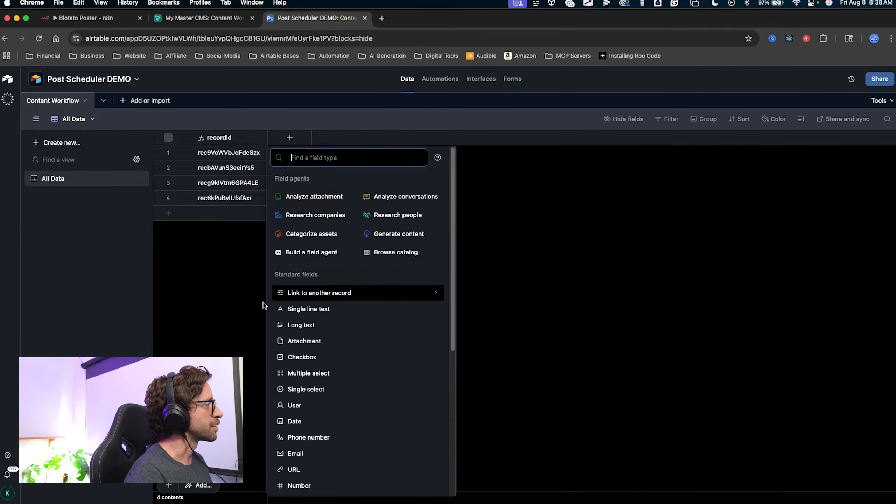
mouse_move(186, 319)
left_mouse_down()
mouse_move(280, 298)
mouse_move(271, 306)
mouse_move(274, 319)
left_mouse_up()
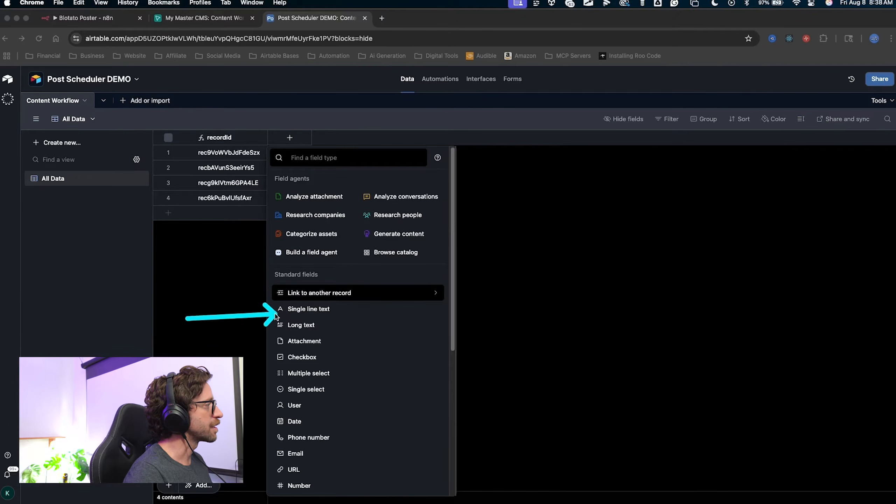
left_click(290, 314)
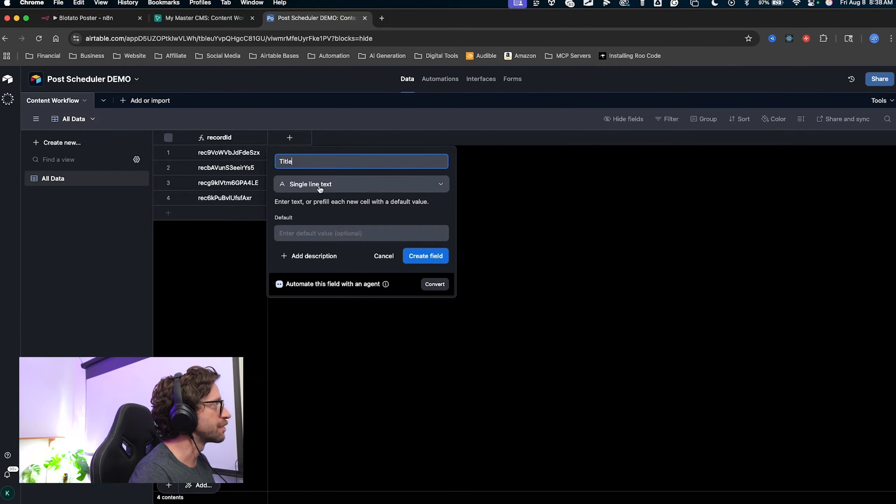
left_click(423, 257)
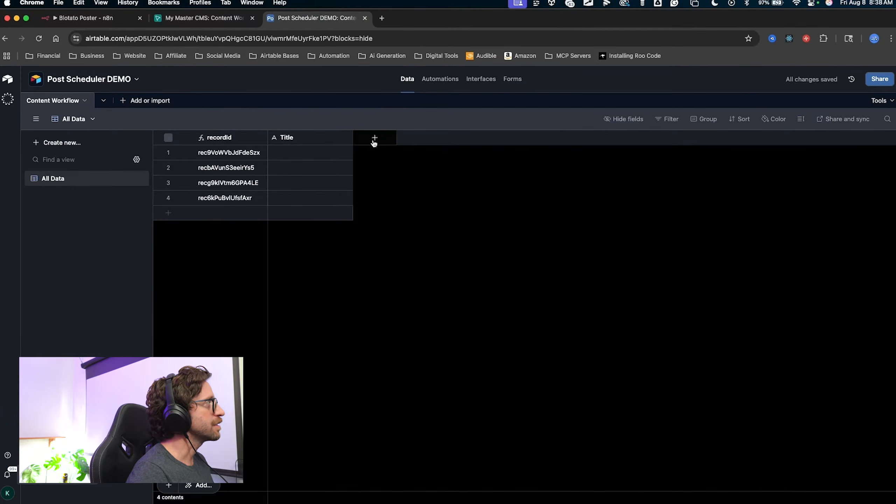
Add an attachment field named File.
left_click(375, 138)
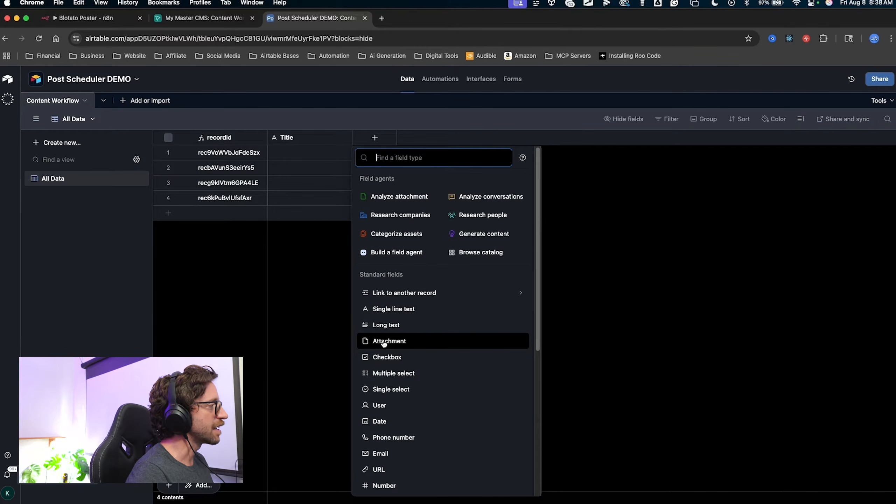
left_click(289, 329)
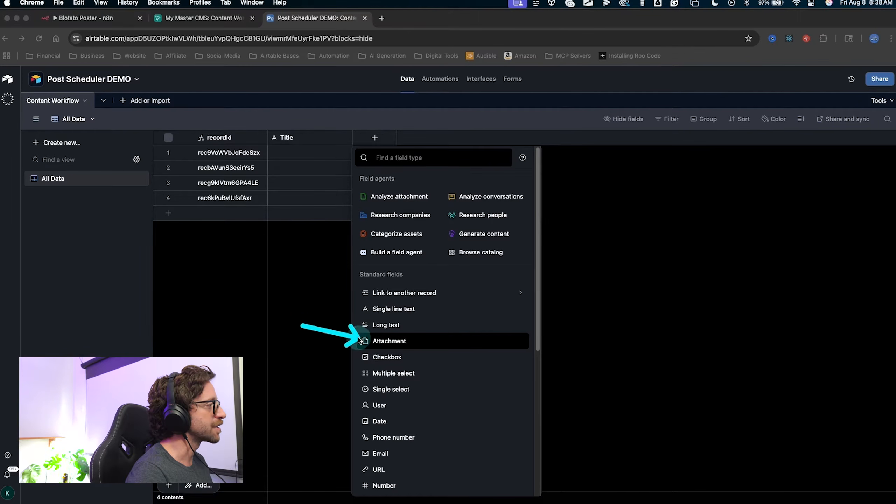
left_click(374, 340)
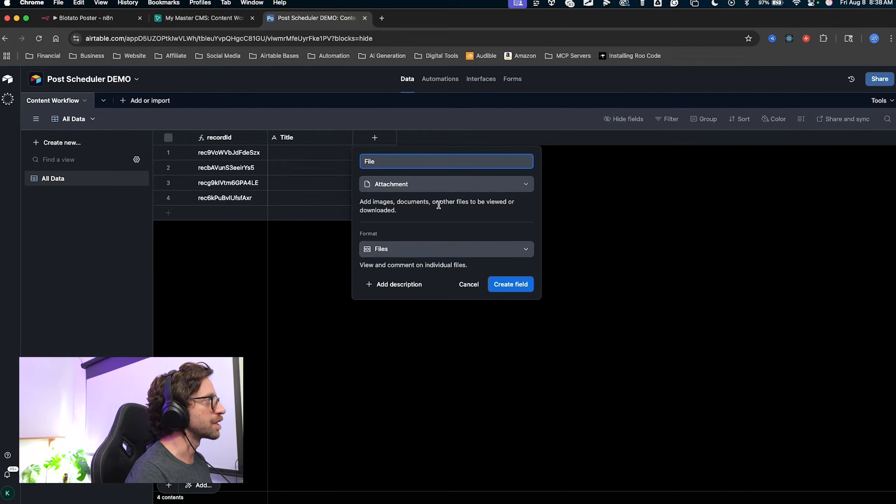
left_click_drag(518, 347, 517, 279)
left_click(515, 285)
Add a long text field named Custom Caption.
left_click_drag(472, 236, 463, 153)
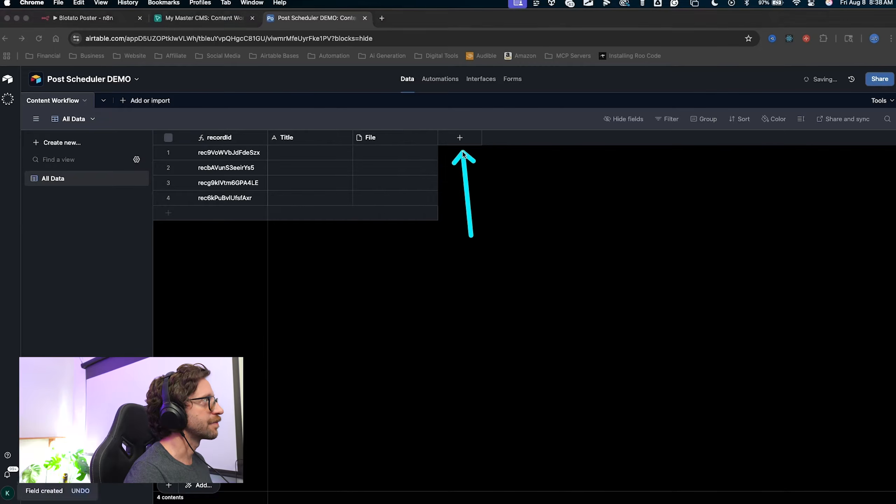
left_click(460, 138)
left_click_drag(299, 335, 447, 327)
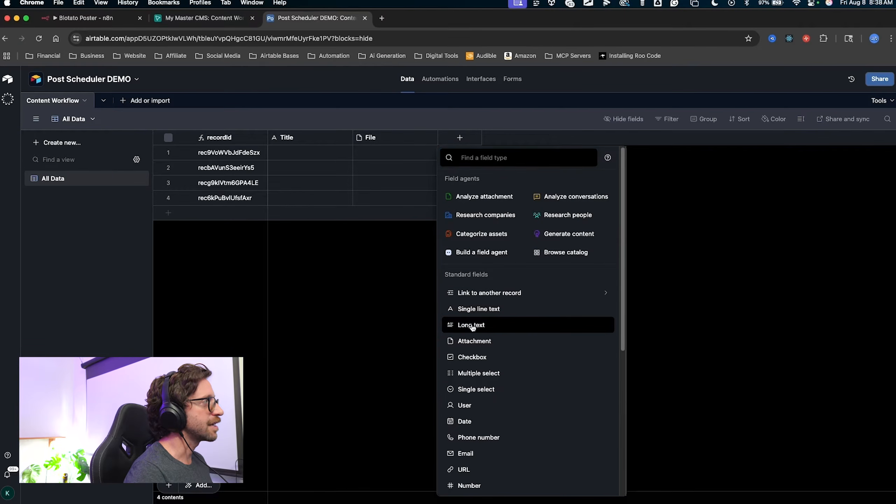
left_click(455, 325)
type("Custom Caption")
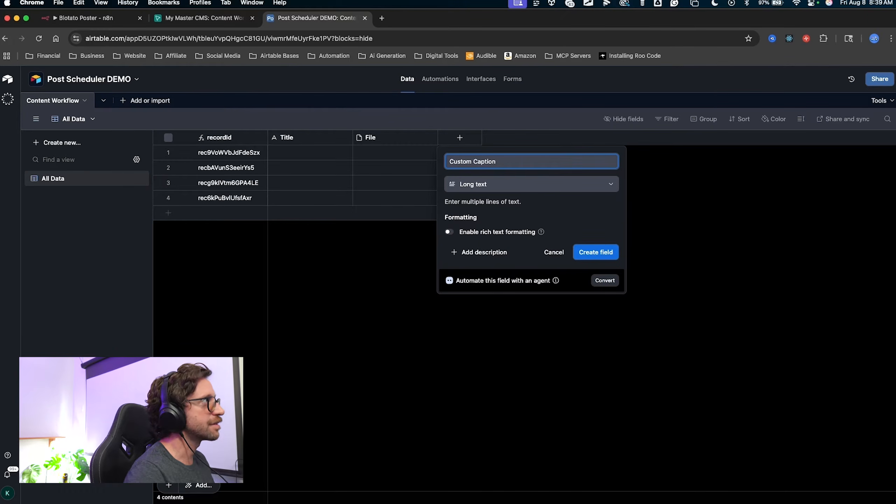
key("ctrl+a")
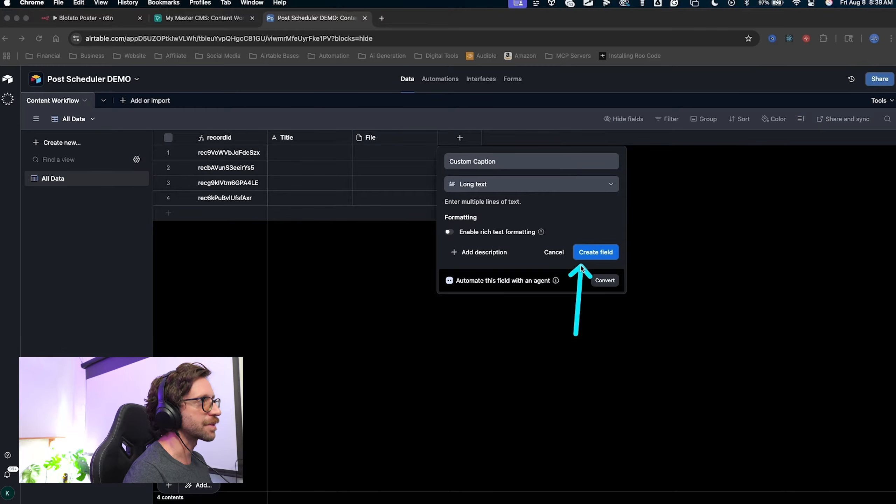
left_click(580, 251)
mouse_move(546, 310)
left_mouse_down()
mouse_move(574, 148)
mouse_move(554, 138)
left_mouse_up()
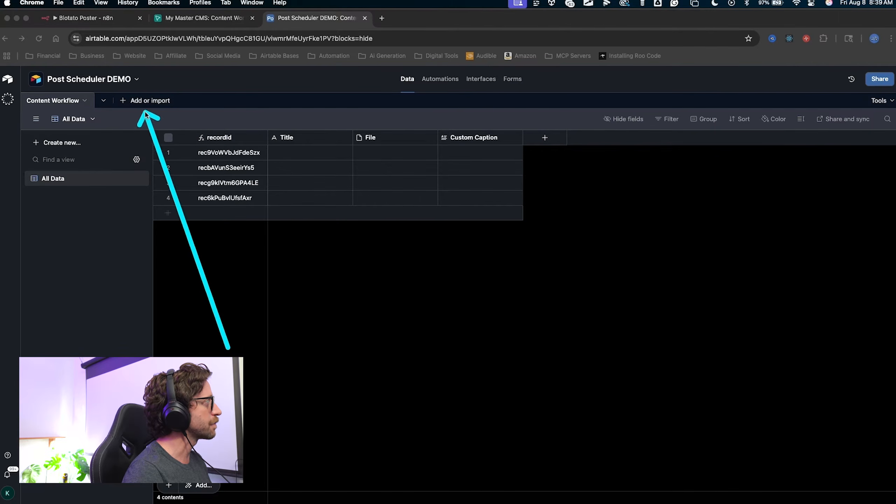
Create a blank table from scratch named Hashtag Presets.
left_click(124, 106)
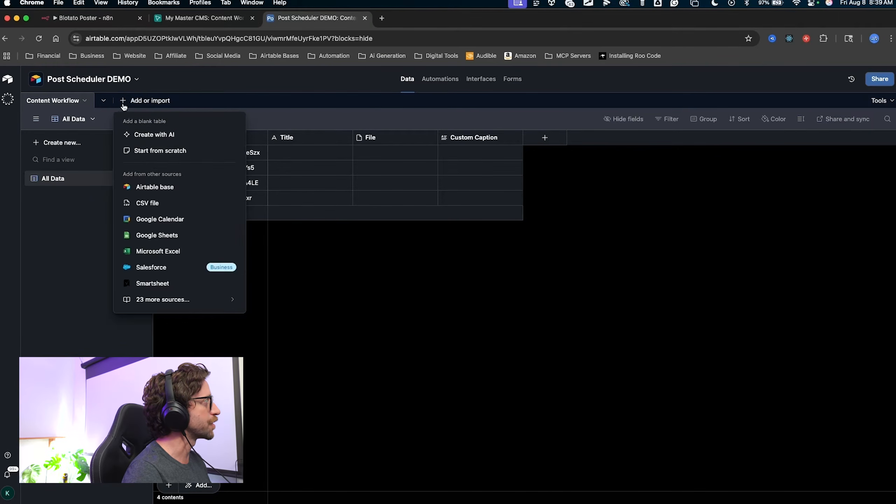
left_click(167, 158)
type("Hashtag")
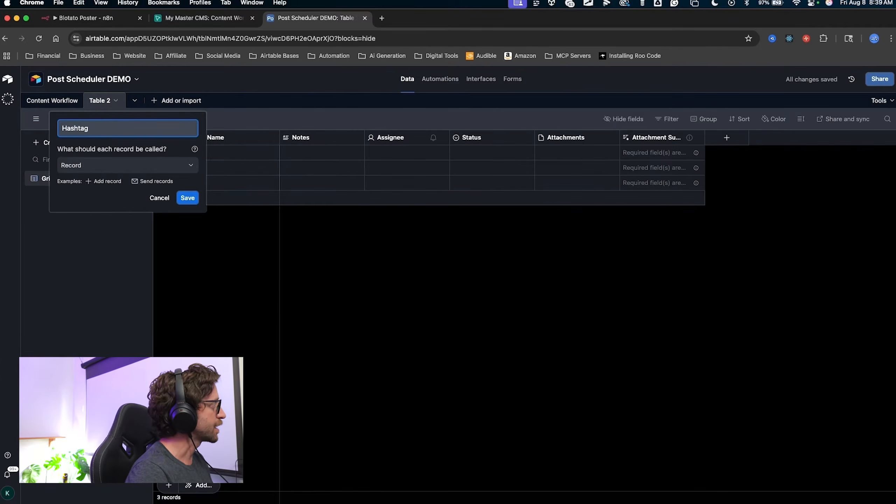
type(" Presets")
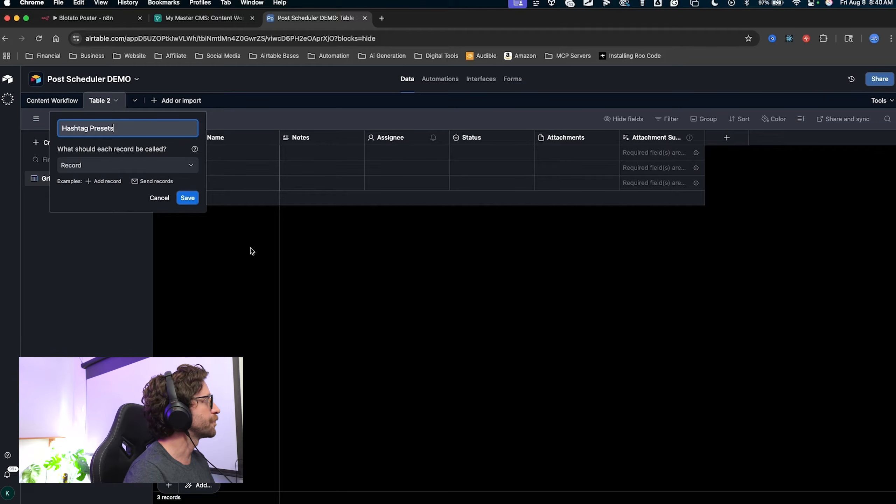
left_click(188, 198)
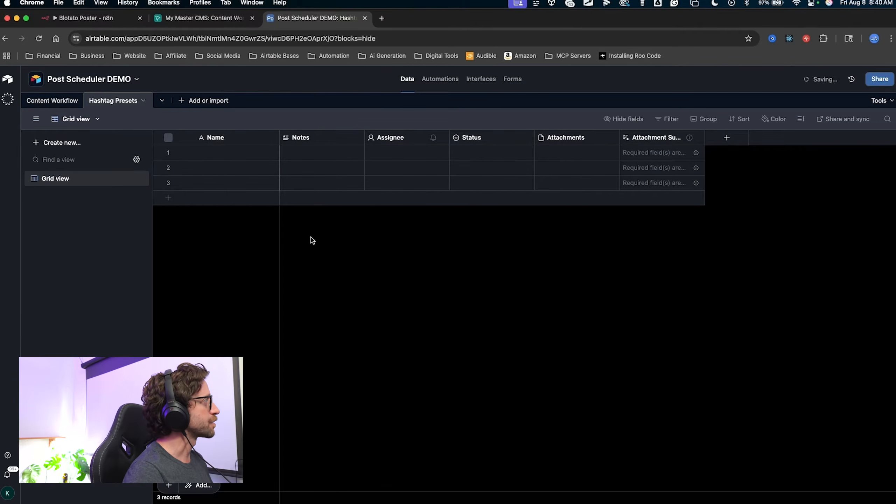
mouse_move(291, 332)
left_mouse_down()
mouse_move(253, 220)
mouse_move(59, 214)
mouse_move(385, 137)
mouse_move(197, 78)
mouse_move(659, 104)
left_mouse_up()
key("Escape")
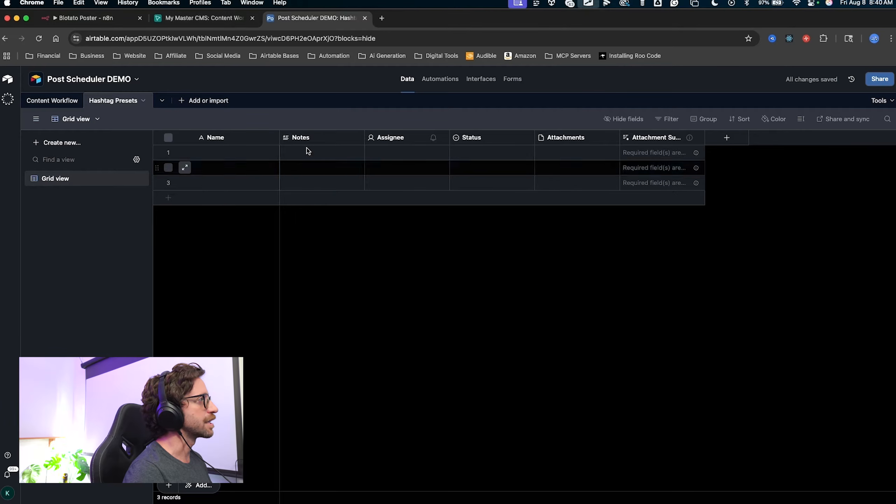
Delete the five default fields other than Name, starting from Notes.
left_click(308, 138)
left_click(691, 137, "shift")
left_click(698, 138)
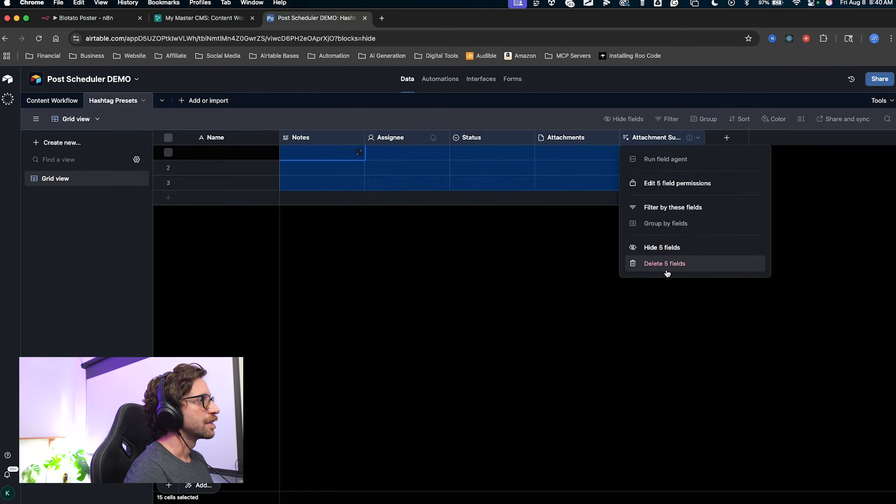
left_click(666, 270)
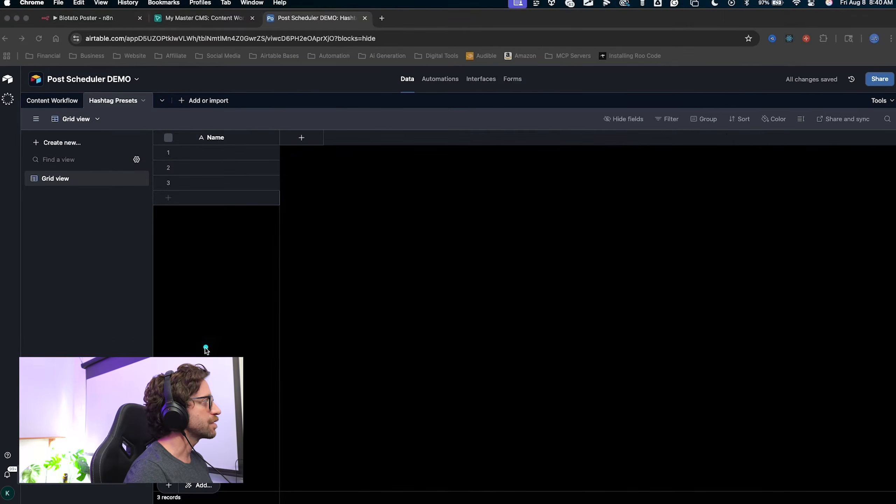
mouse_move(206, 348)
left_mouse_down()
mouse_move(197, 132)
mouse_move(204, 282)
mouse_move(44, 176)
mouse_move(58, 179)
left_mouse_up()
Rename the Grid view to All Data.
double_click(54, 179)
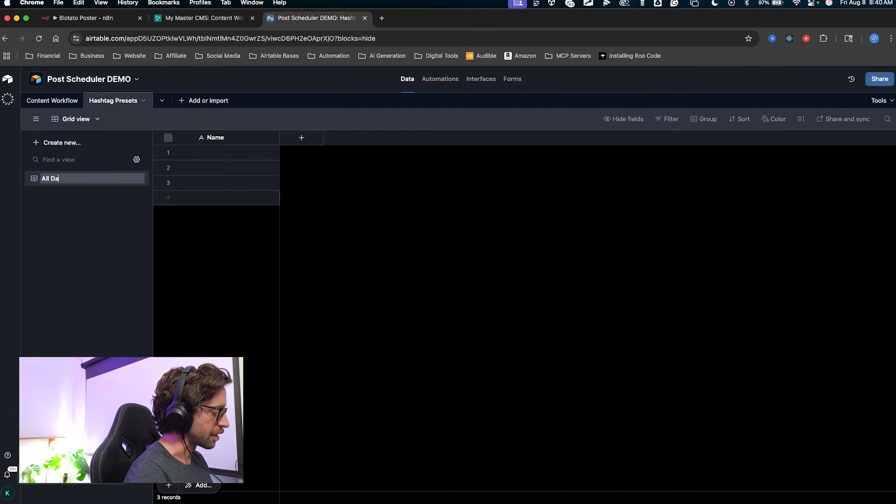
type("All Data")
key("Return")
mouse_move(199, 230)
left_mouse_down()
mouse_move(187, 182)
mouse_move(125, 104)
mouse_move(187, 148)
mouse_move(212, 154)
left_mouse_up()
key("Escape")
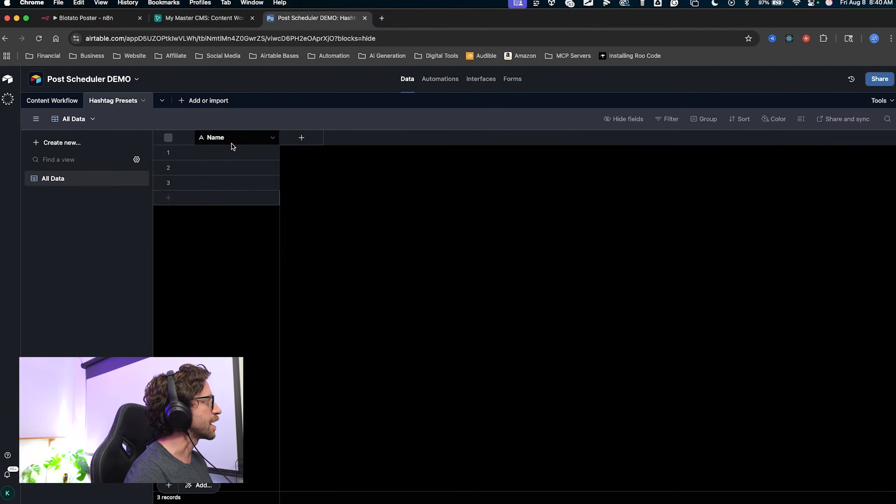
Fill the first two Name records with YouTube and Instagram.
left_click(224, 155)
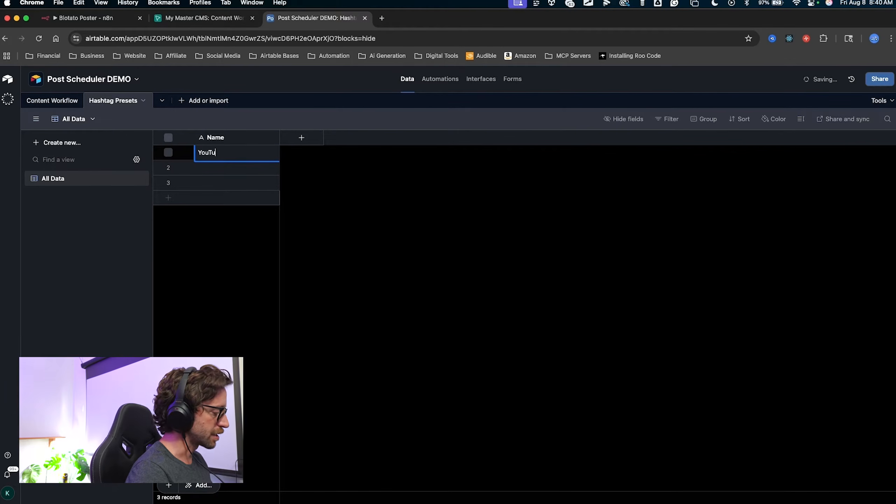
double_click(217, 172)
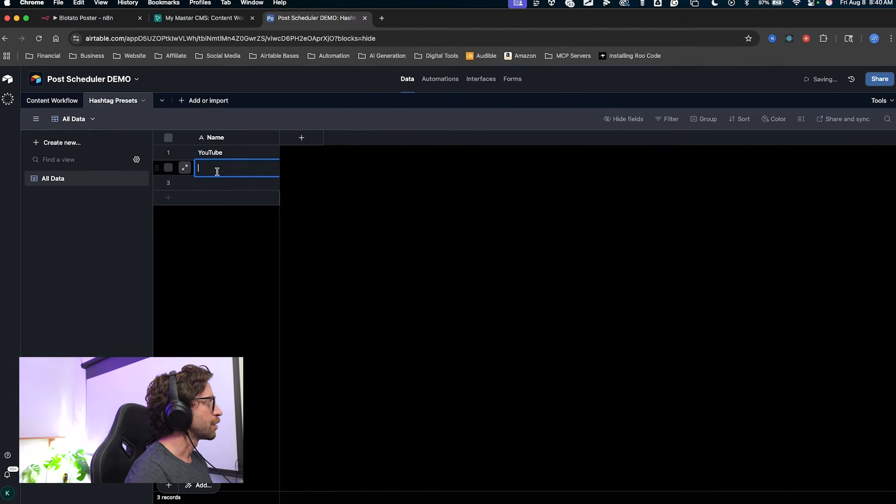
type("IN")
key("BackSpace")
type("nstagram")
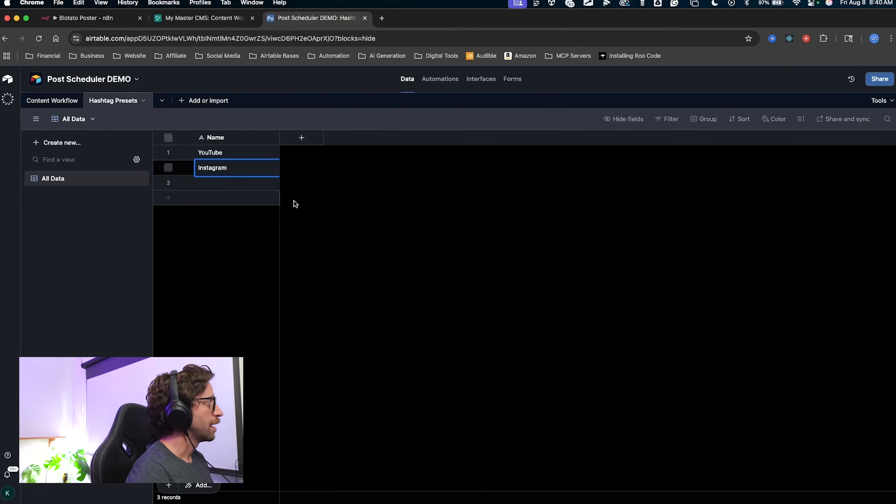
left_click(319, 210)
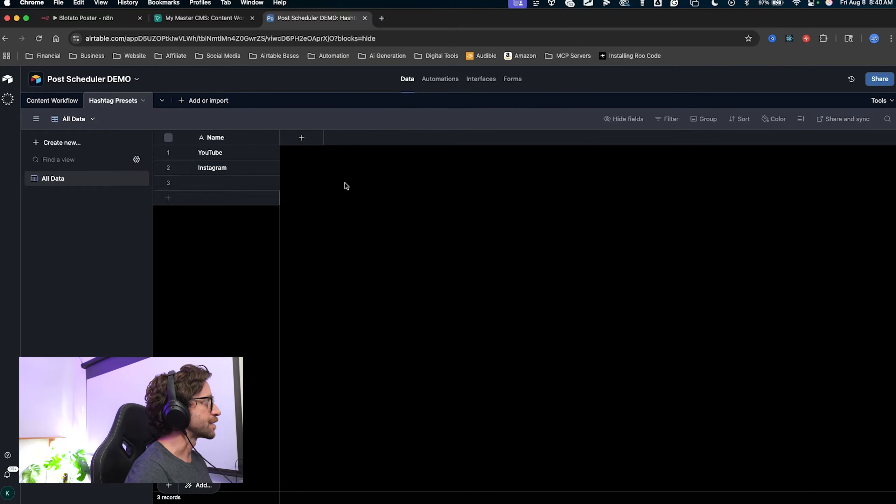
key("ctrl+a")
mouse_move(317, 262)
left_mouse_down()
mouse_move(240, 164)
mouse_move(234, 177)
mouse_move(221, 171)
mouse_move(289, 149)
mouse_move(303, 133)
left_mouse_up()
key("Escape")
left_click(304, 138)
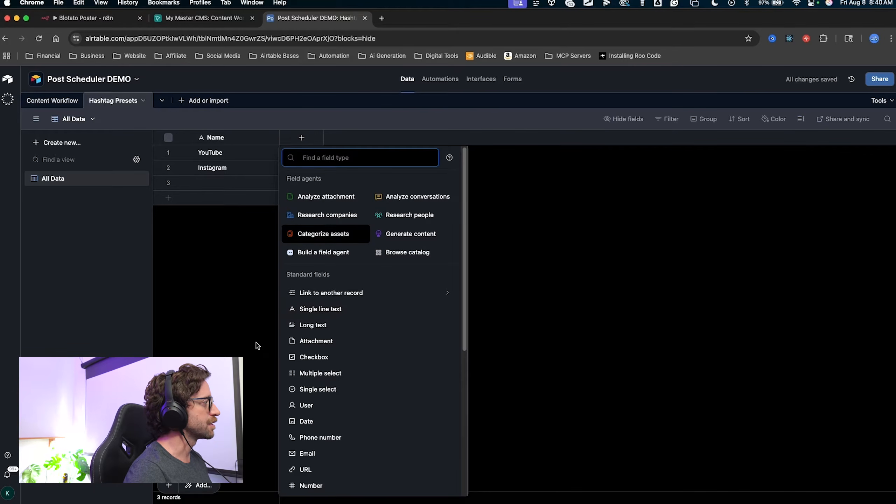
Create a long text field named Hashtags.
key("ctrl+a")
left_click_drag(255, 343, 302, 326)
key("Escape")
left_click(304, 326)
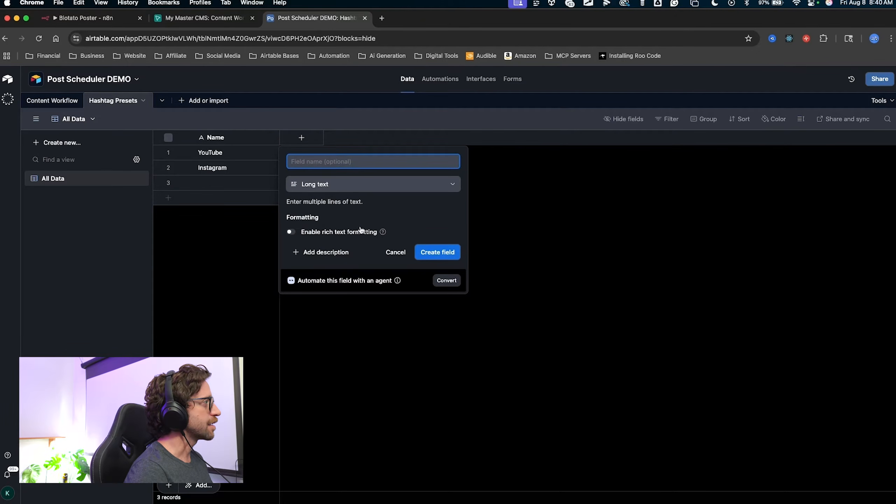
type("Hastags")
key("BackSpace")
key("BackSpace")
key("BackSpace")
key("BackSpace")
type("htags")
key("ctrl+a")
left_click_drag(420, 377, 425, 258)
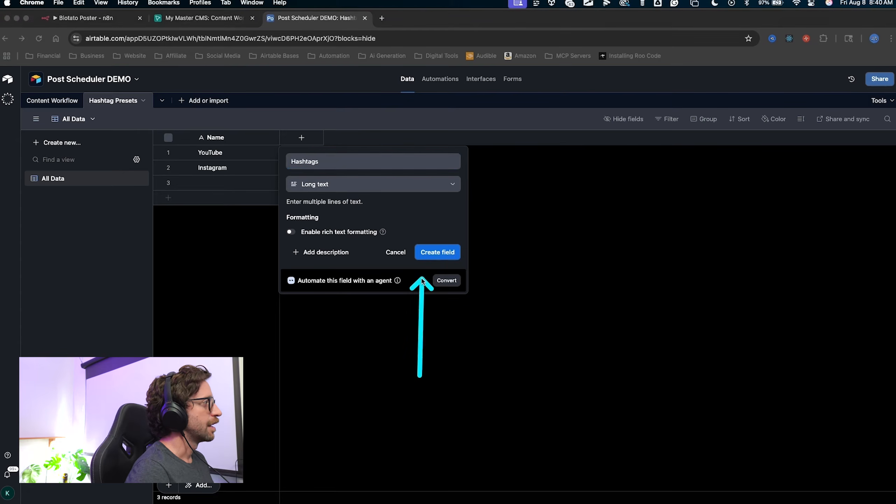
key("Escape")
left_click(425, 257)
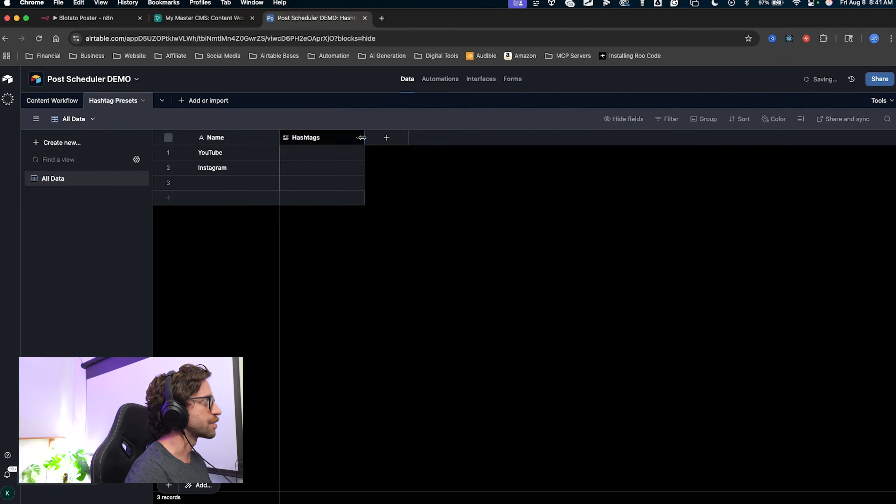
Widen the Hashtags column and enter #ai #automation #n8n for YouTube.
mouse_move(362, 137)
left_mouse_down()
mouse_move(435, 138)
mouse_move(455, 150)
left_mouse_up()
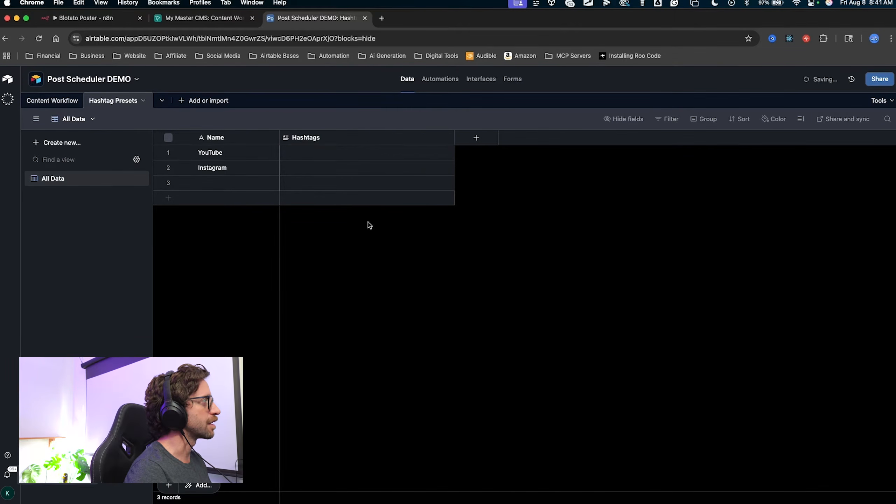
left_click_drag(321, 255, 293, 159)
double_click(292, 156)
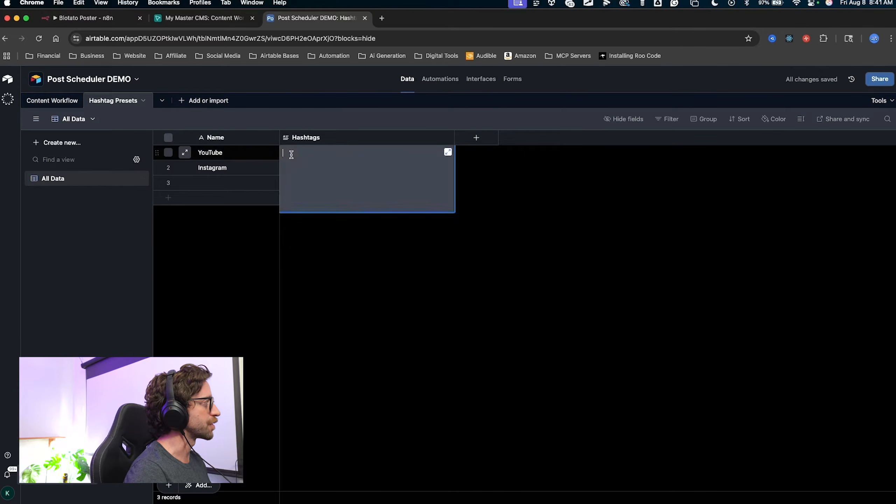
type("#")
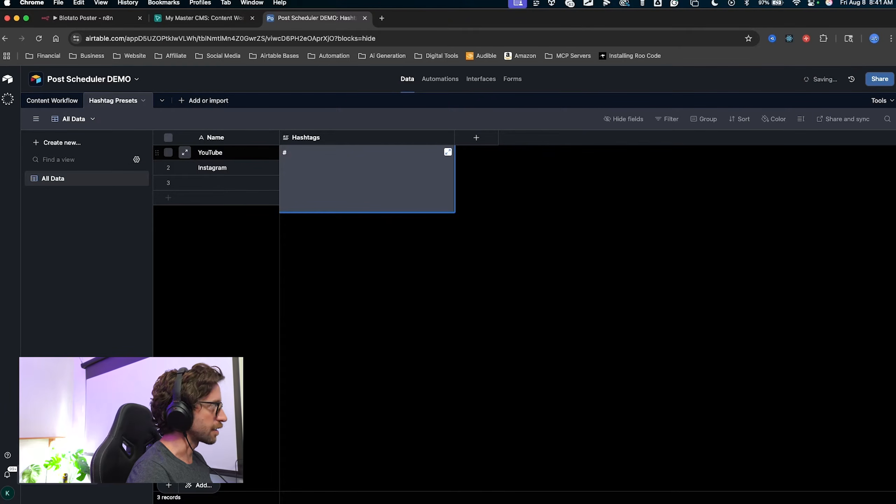
type("ai #automation #n8n")
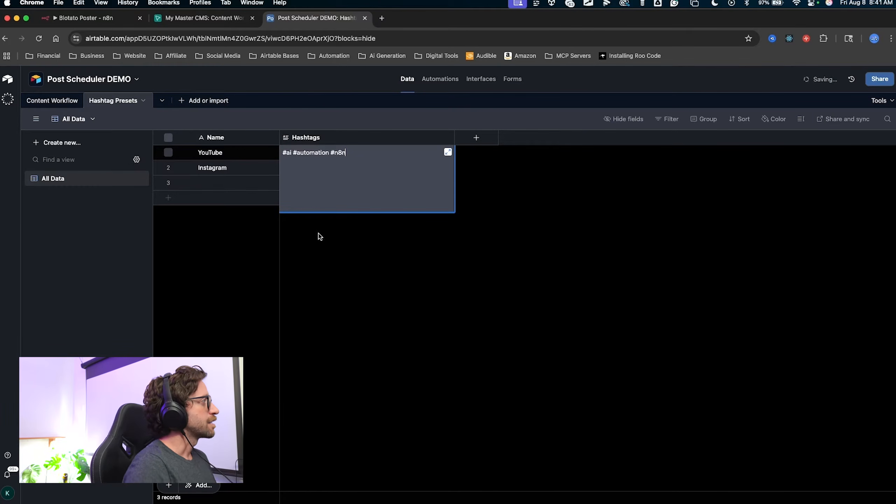
left_click(350, 242)
Bring up the field-type choices for another new column.
mouse_move(349, 278)
left_mouse_down()
mouse_move(365, 149)
mouse_move(361, 159)
mouse_move(374, 132)
mouse_move(281, 147)
mouse_move(302, 153)
mouse_move(304, 167)
left_mouse_up()
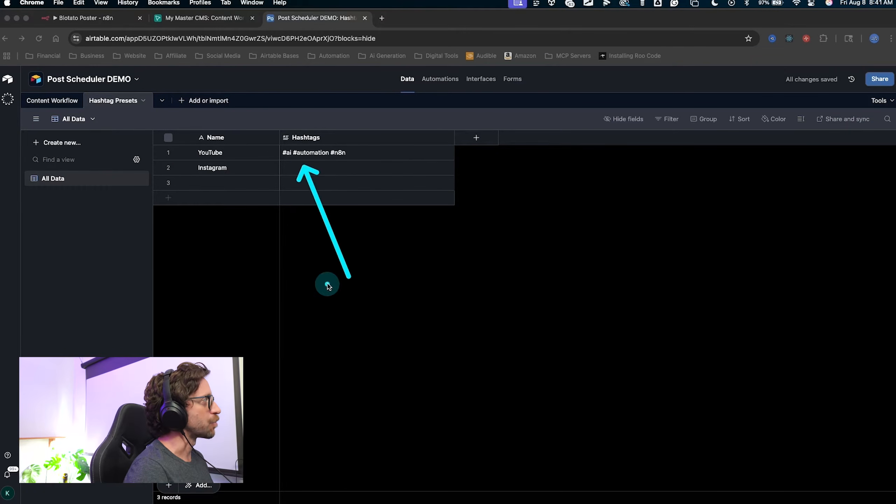
left_click(327, 286)
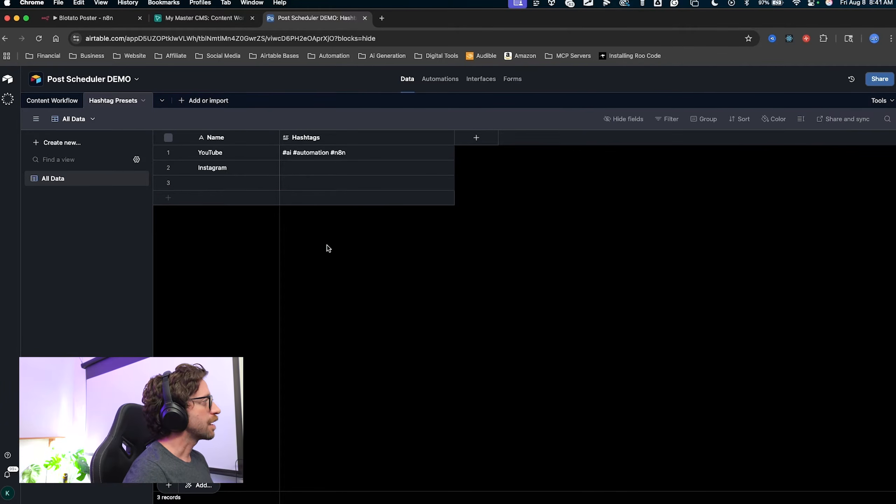
mouse_move(333, 275)
left_mouse_down()
mouse_move(192, 186)
mouse_move(168, 112)
mouse_move(119, 106)
mouse_move(315, 124)
mouse_move(199, 190)
mouse_move(50, 98)
mouse_move(60, 103)
left_mouse_up()
key("Escape")
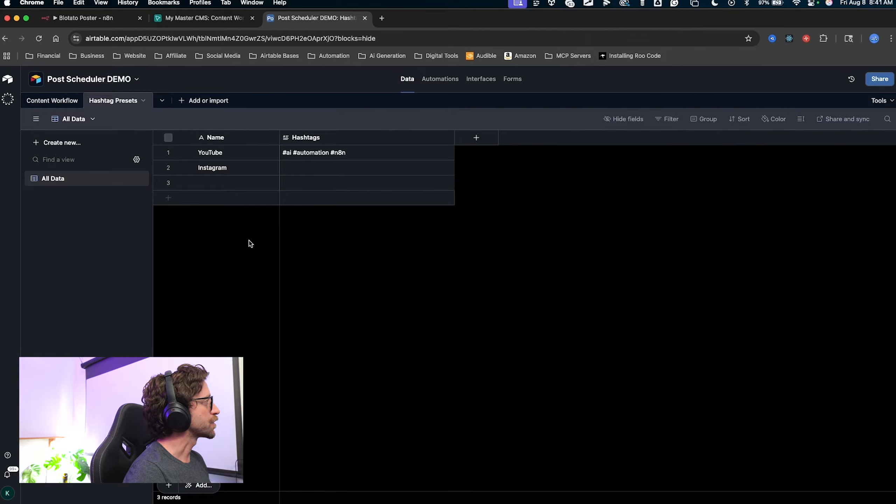
left_click_drag(458, 314, 478, 139)
key("Escape")
left_click(477, 139)
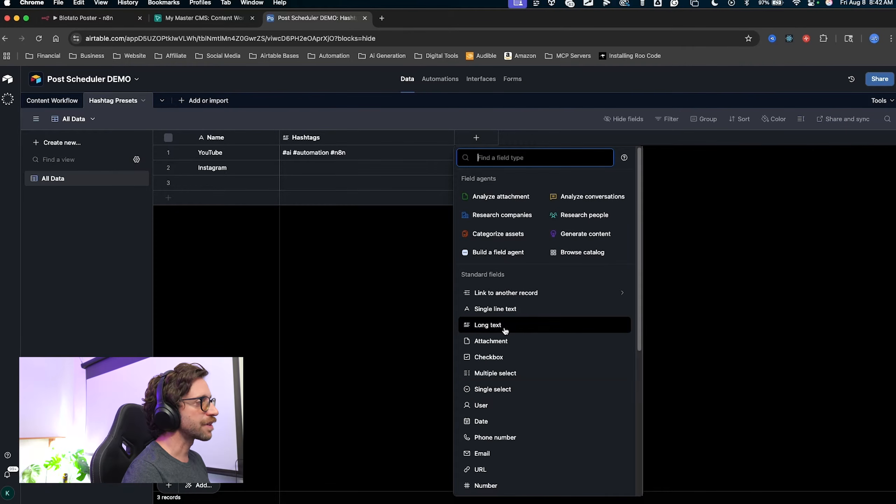
Make the new field a single select named Platform with YouTube and Instagram options.
key("ctrl+Tab")
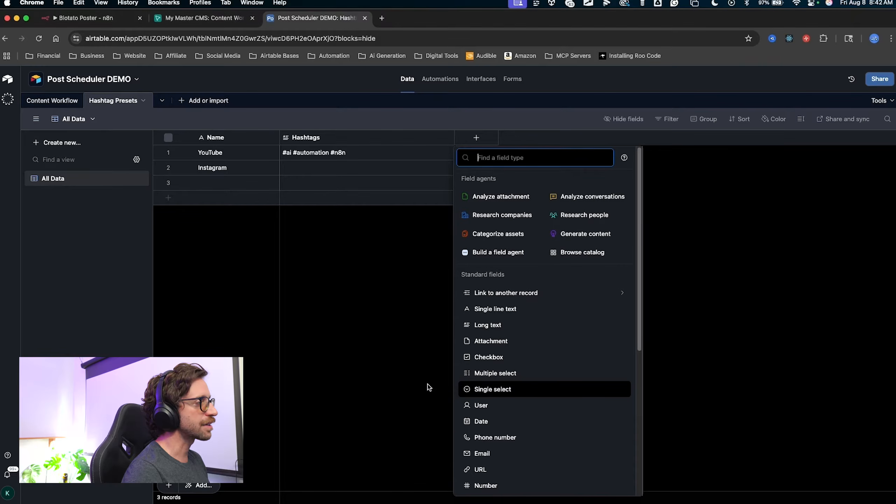
left_click_drag(427, 385, 466, 388)
key("ctrl+Tab")
left_click(493, 389)
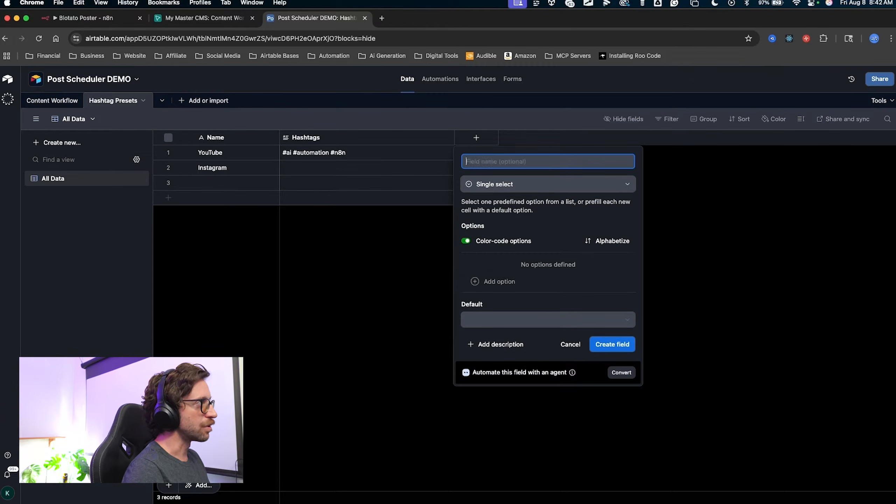
type("Platfromorm")
left_click_drag(434, 235, 493, 282)
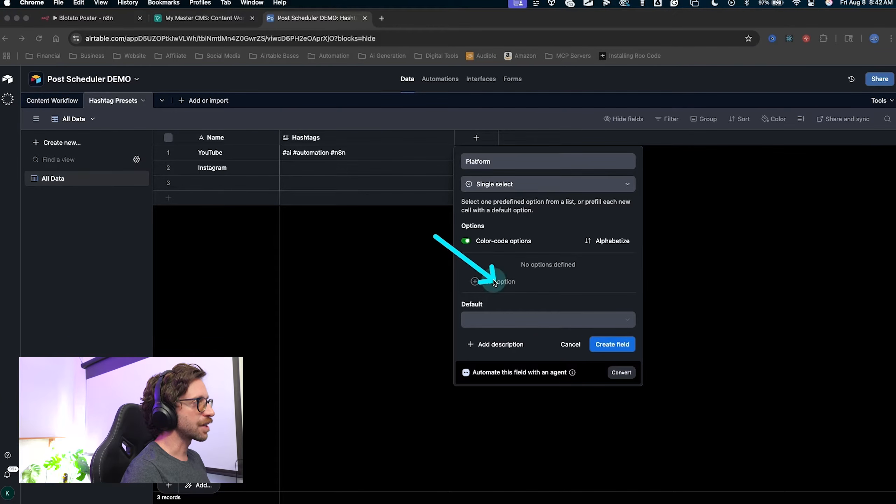
key("ctrl+Tab")
left_click(495, 283)
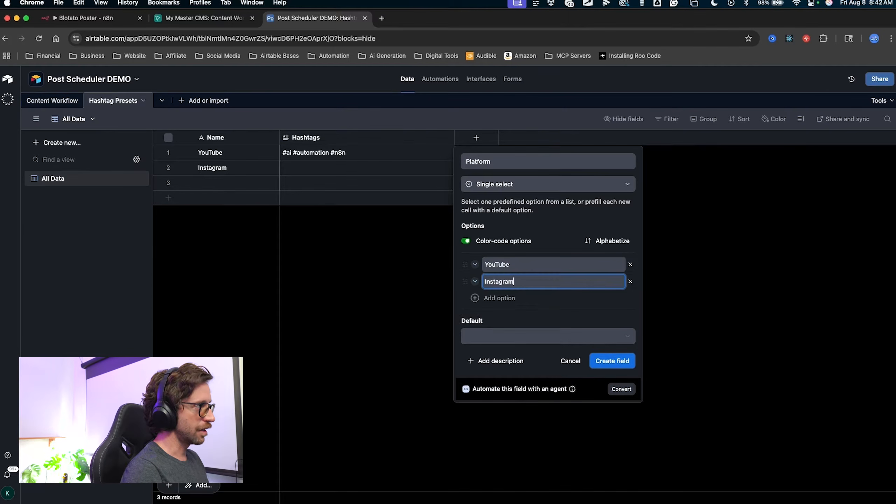
key("ctrl+a")
left_click_drag(455, 230, 534, 342)
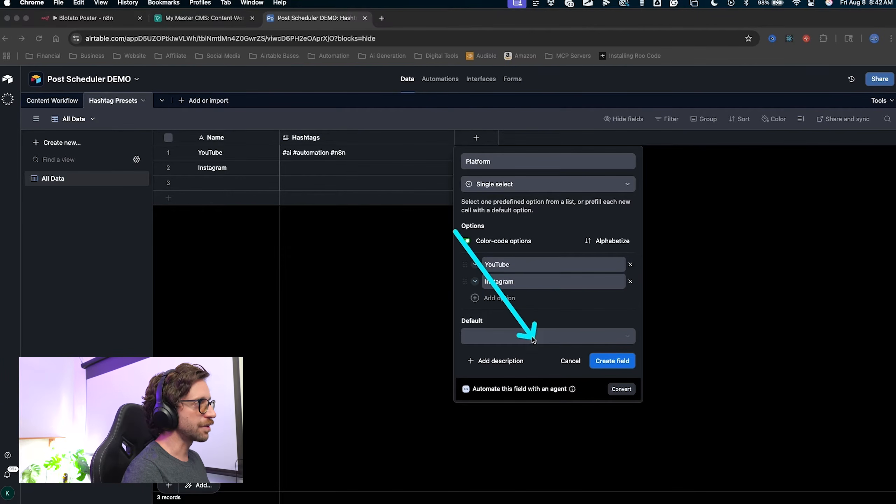
key("Escape")
key("ctrl+a")
left_click_drag(388, 267, 476, 265)
key("Escape")
Colour YouTube red and Instagram blue, then create the Platform field.
left_click(475, 264)
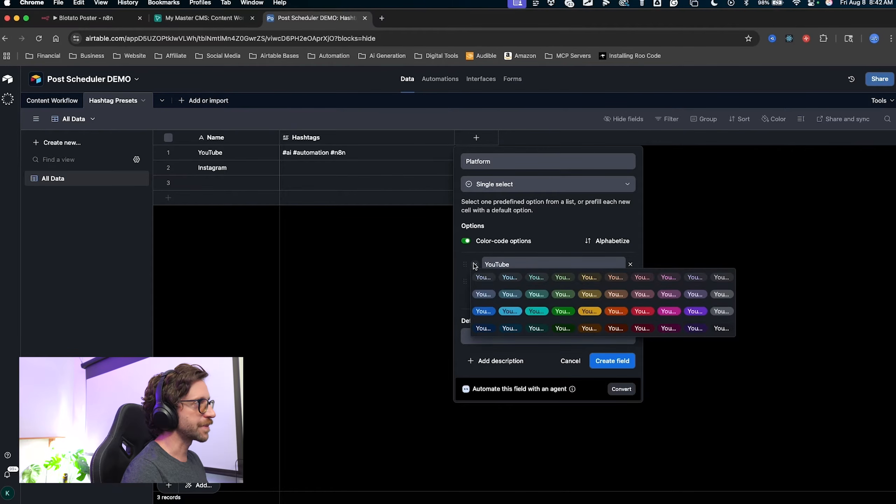
left_click(642, 311)
left_click(475, 282)
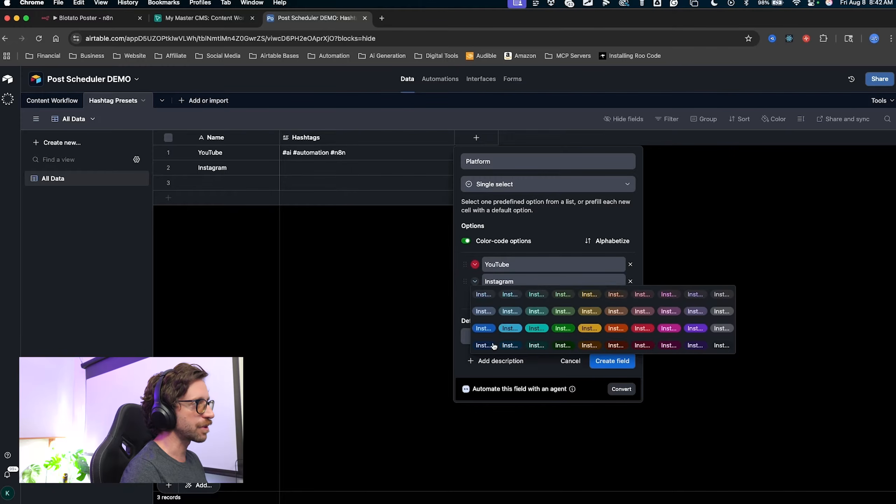
left_click(517, 345)
key("ctrl+a")
mouse_move(406, 301)
left_mouse_down()
mouse_move(474, 274)
mouse_move(465, 252)
left_mouse_up()
key("Escape")
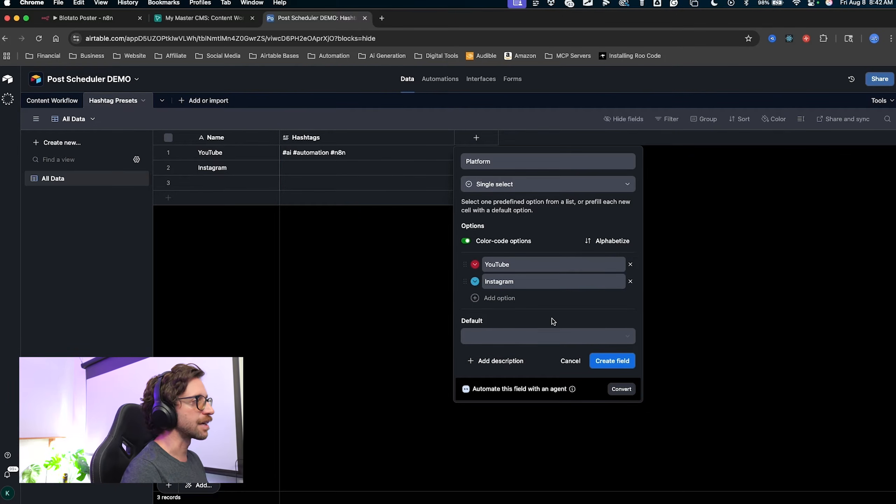
key("ctrl+a")
mouse_move(541, 469)
left_mouse_down()
mouse_move(504, 239)
mouse_move(591, 325)
mouse_move(606, 366)
left_mouse_up()
left_click(606, 365)
Tag the YouTube preset row as YouTube and the Instagram row as Instagram.
mouse_move(411, 259)
left_mouse_down()
mouse_move(286, 180)
mouse_move(410, 150)
mouse_move(498, 156)
left_mouse_up()
key("ctrl+a")
left_click(483, 157)
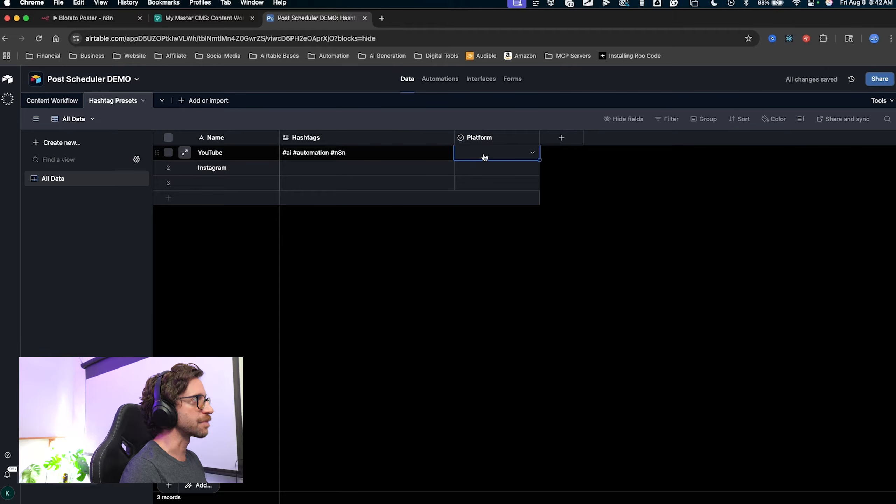
left_click(487, 157)
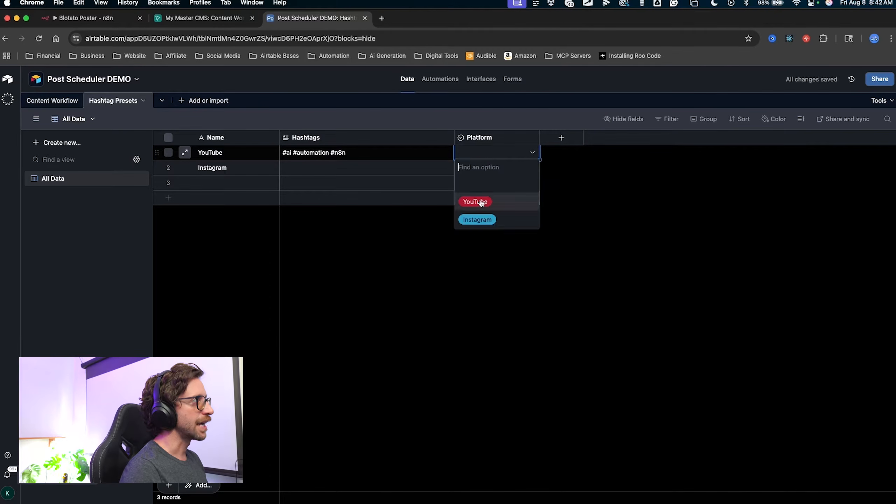
left_click(476, 201)
double_click(480, 168)
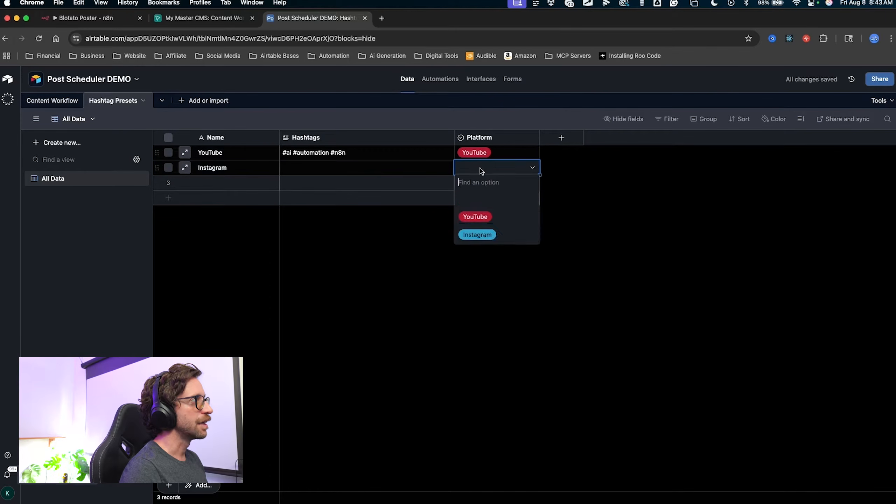
left_click(478, 237)
left_click_drag(426, 278, 197, 167)
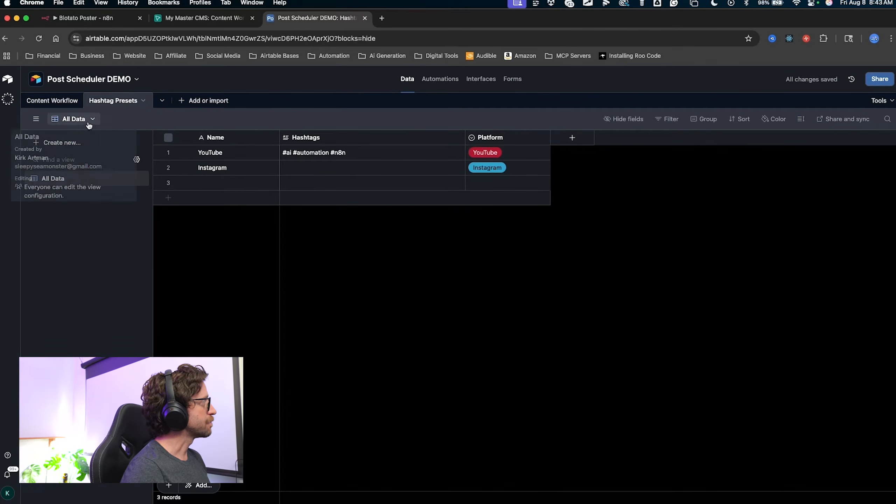
left_click(118, 234)
left_click_drag(118, 235, 49, 100)
In the Content Workflow table, start a new Link to another record field.
left_click(58, 101)
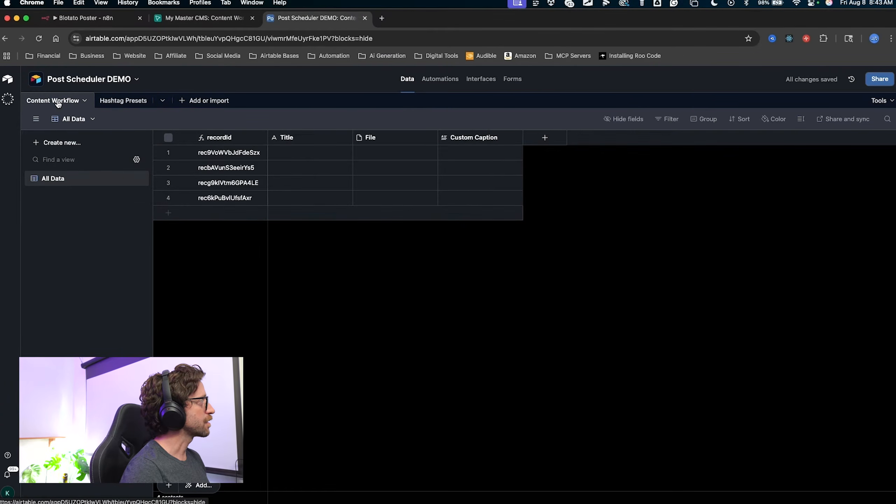
left_click_drag(349, 301, 543, 143)
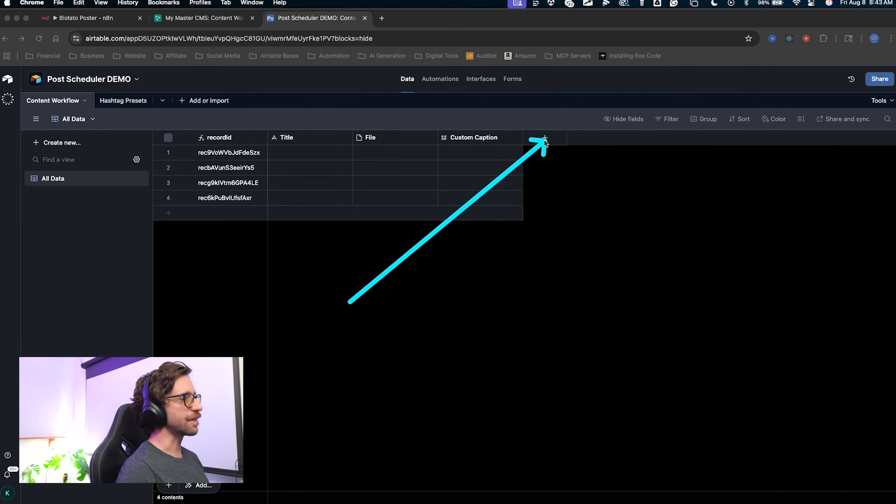
mouse_move(350, 302)
left_mouse_down()
mouse_move(427, 130)
mouse_move(270, 194)
mouse_move(540, 137)
left_mouse_up()
left_click(545, 137)
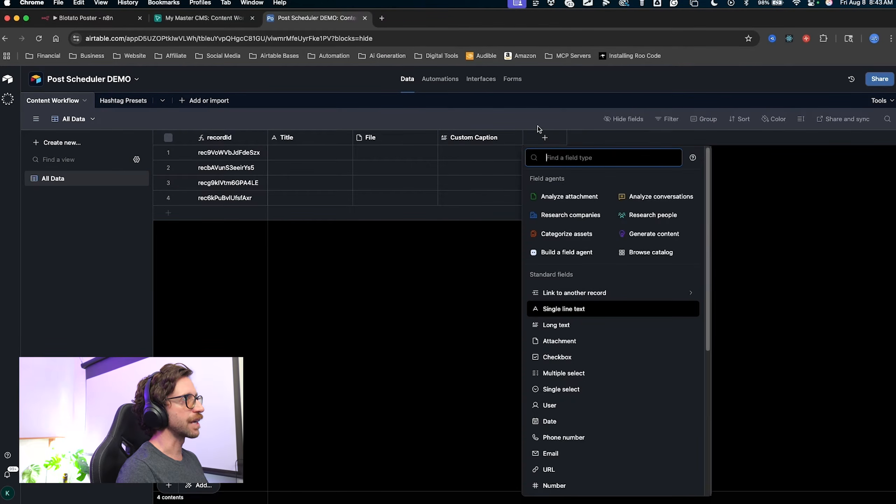
mouse_move(430, 255)
left_mouse_down()
mouse_move(545, 287)
mouse_move(556, 197)
left_mouse_up()
left_click(546, 290)
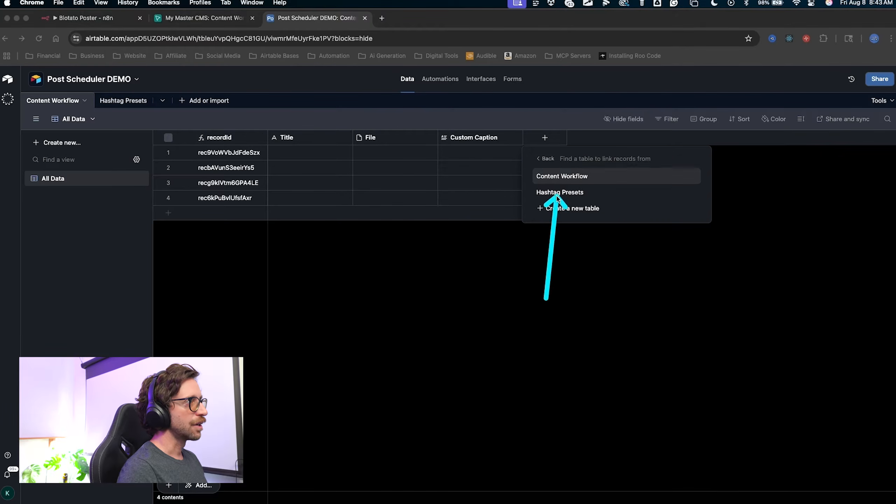
Link the field to Hashtag Presets with multiple records allowed, and create it.
key("Escape")
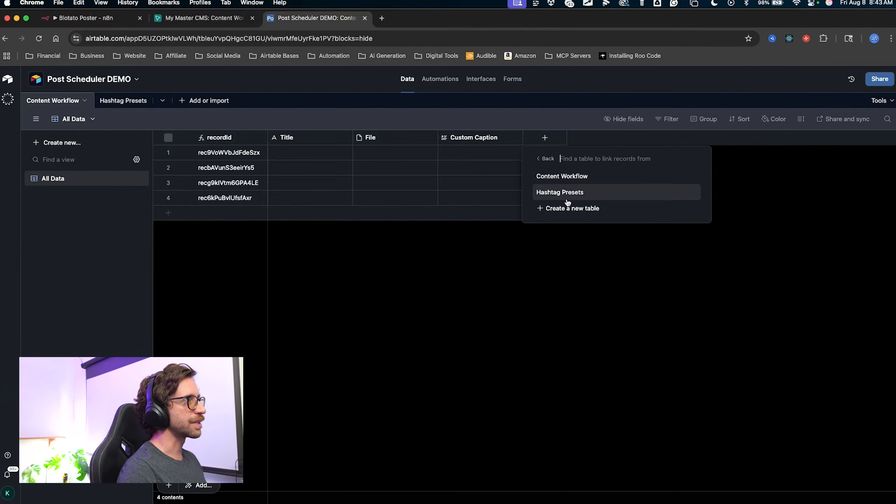
left_click(566, 199)
mouse_move(455, 267)
left_mouse_down()
mouse_move(486, 234)
mouse_move(533, 219)
left_mouse_up()
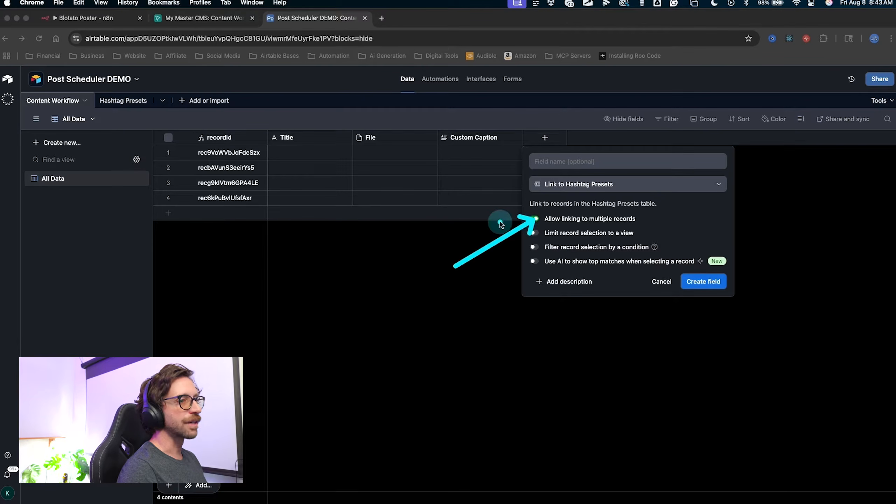
key("Escape")
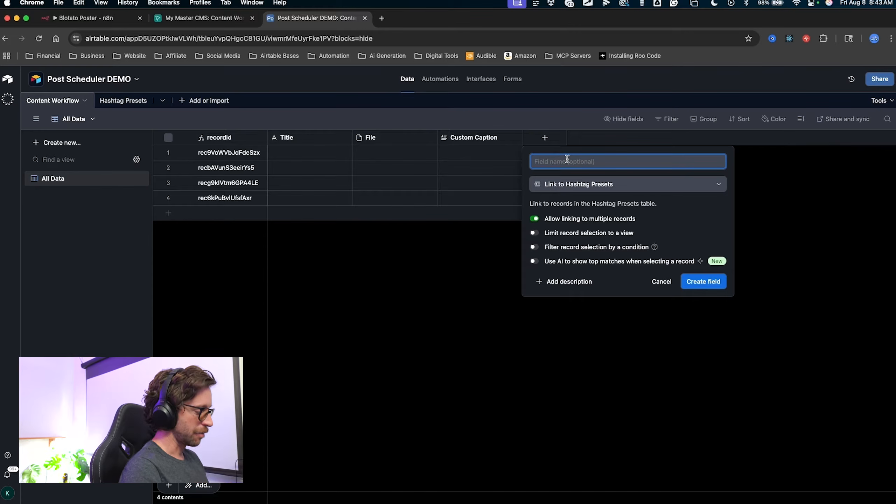
left_click_drag(502, 359, 538, 217)
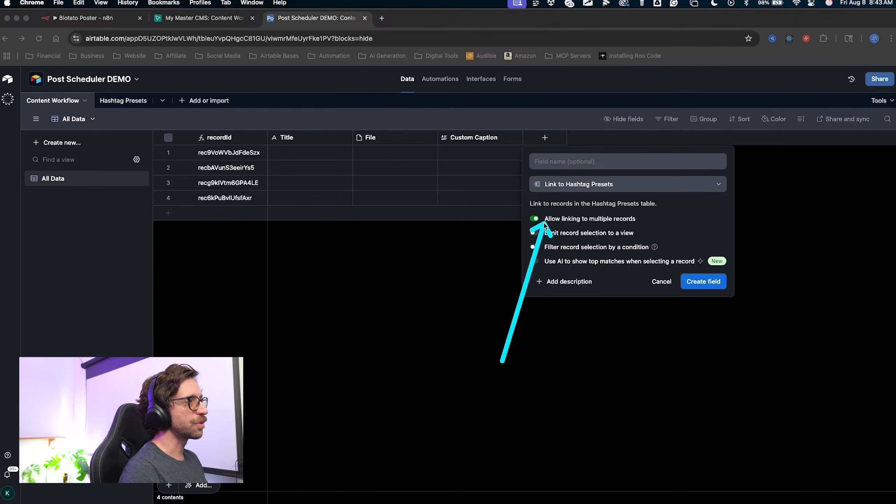
mouse_move(501, 361)
left_mouse_down()
mouse_move(600, 305)
mouse_move(611, 278)
mouse_move(603, 233)
mouse_move(586, 220)
mouse_move(651, 326)
left_mouse_up()
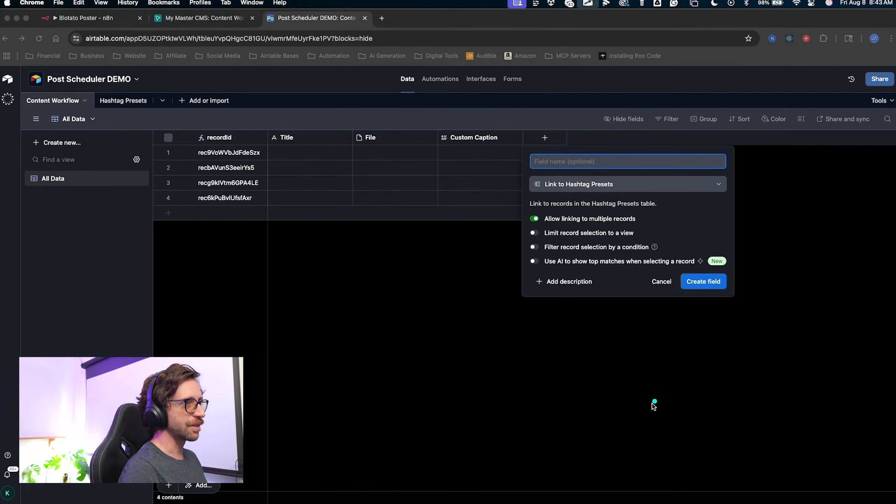
mouse_move(668, 414)
left_mouse_down()
mouse_move(714, 290)
mouse_move(702, 293)
left_mouse_up()
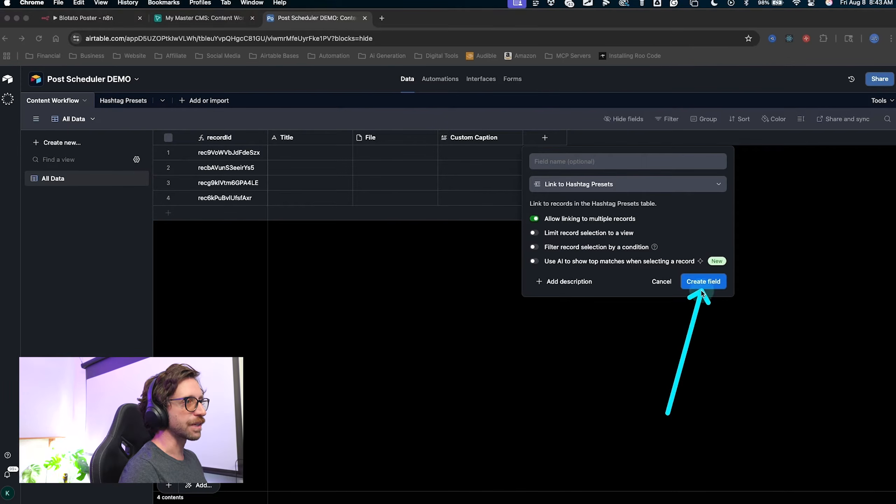
left_click(702, 292)
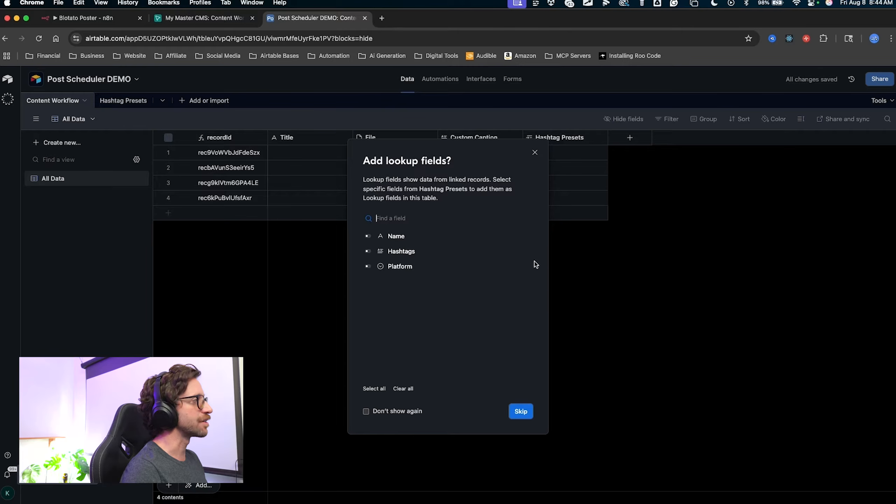
Choose Hashtags in the lookup prompt and add it as a Hashtags (from Hashtag Presets) column.
left_click_drag(733, 234, 569, 146)
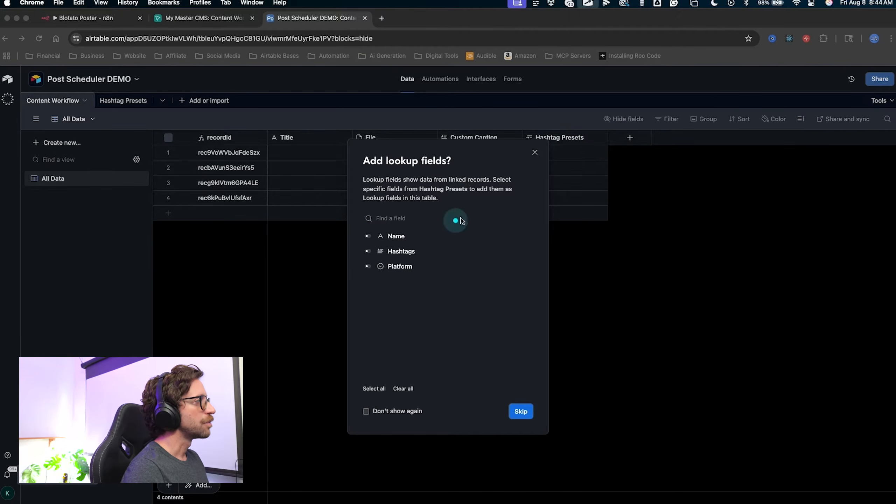
mouse_move(434, 221)
left_mouse_down()
mouse_move(402, 229)
mouse_move(378, 251)
mouse_move(385, 170)
mouse_move(362, 156)
mouse_move(275, 145)
mouse_move(101, 97)
mouse_move(141, 100)
mouse_move(131, 103)
mouse_move(402, 202)
mouse_move(423, 250)
mouse_move(415, 268)
mouse_move(385, 271)
mouse_move(369, 250)
left_mouse_up()
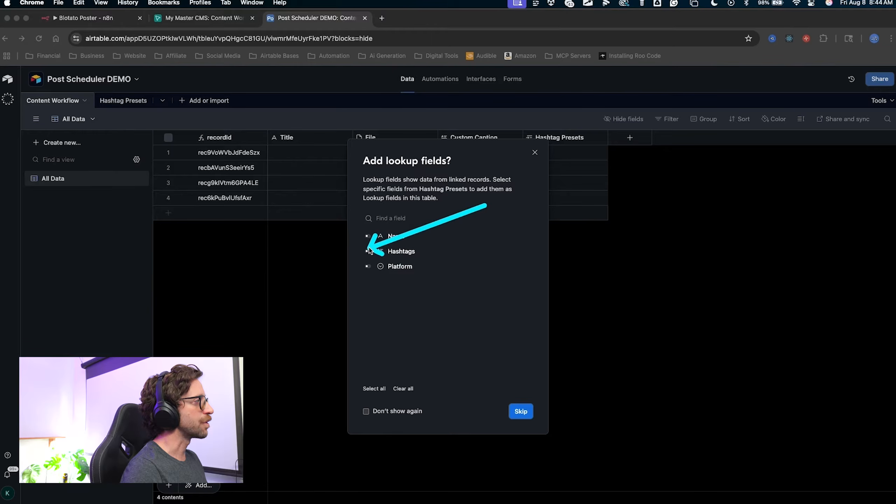
key("Escape")
left_click(368, 252)
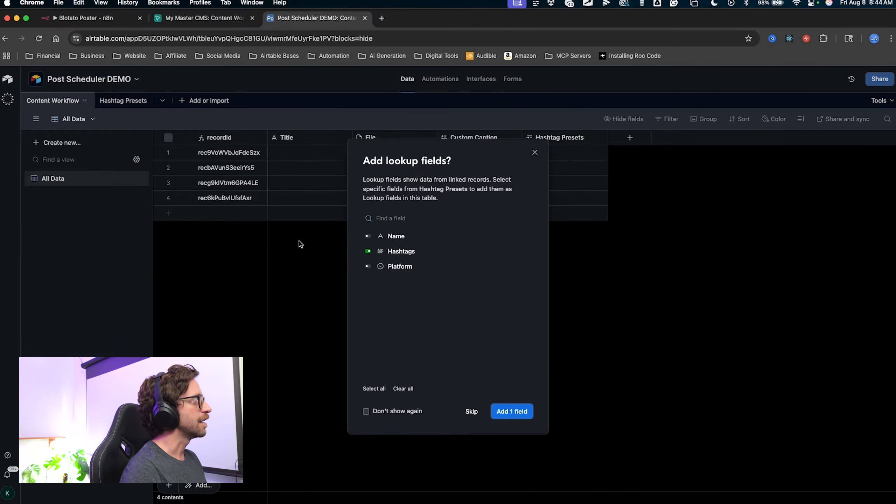
mouse_move(274, 293)
left_mouse_down()
mouse_move(190, 144)
mouse_move(68, 111)
left_mouse_up()
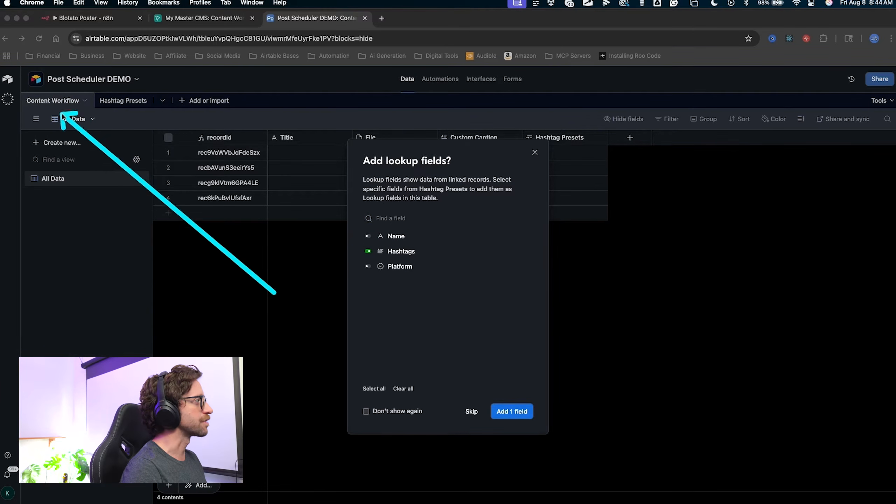
mouse_move(275, 292)
left_mouse_down()
mouse_move(357, 248)
mouse_move(458, 299)
left_mouse_up()
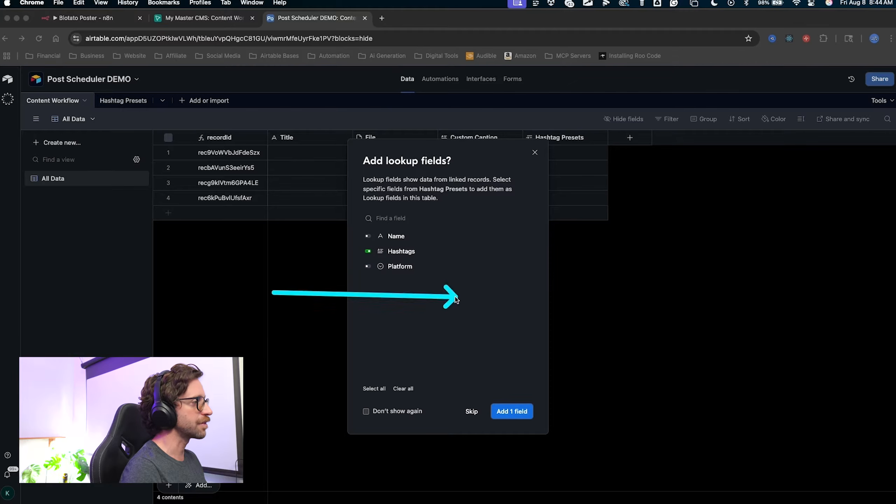
key("Escape")
left_click(510, 411)
mouse_move(592, 336)
left_mouse_down()
mouse_move(550, 184)
mouse_move(558, 120)
mouse_move(559, 191)
mouse_move(557, 179)
mouse_move(624, 197)
mouse_move(645, 143)
mouse_move(651, 198)
left_mouse_up()
key("Escape")
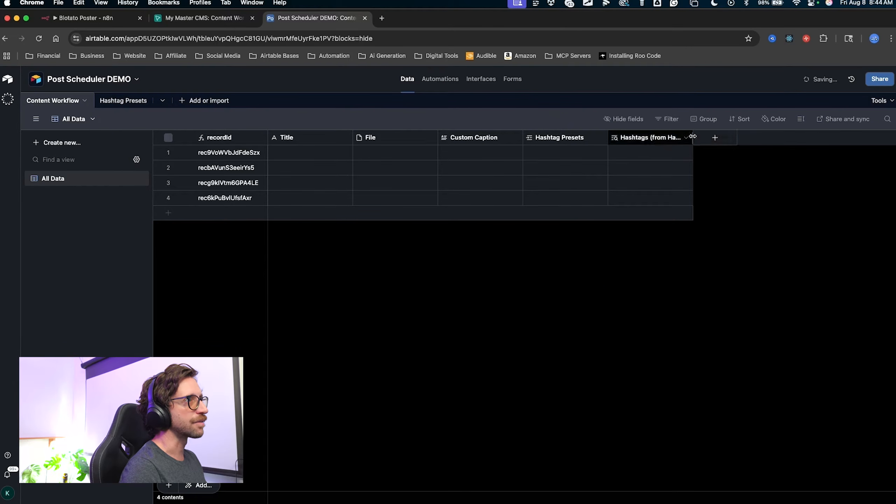
Widen the Hashtags lookup column so its full name shows.
left_click_drag(692, 139, 738, 145)
key("ctrl+a")
mouse_move(657, 188)
left_mouse_down()
mouse_move(607, 136)
mouse_move(704, 144)
left_mouse_up()
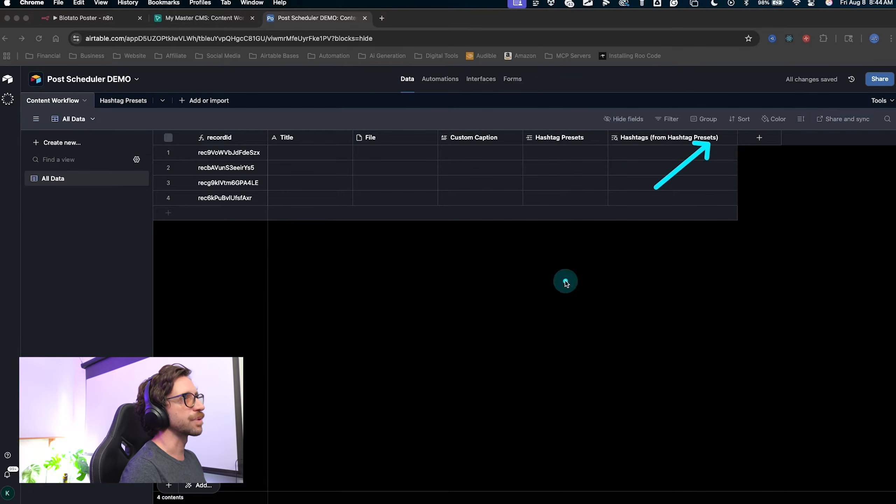
key("Escape")
key("ctrl+a")
mouse_move(351, 258)
left_mouse_down()
mouse_move(312, 214)
mouse_move(147, 108)
left_mouse_up()
key("Escape")
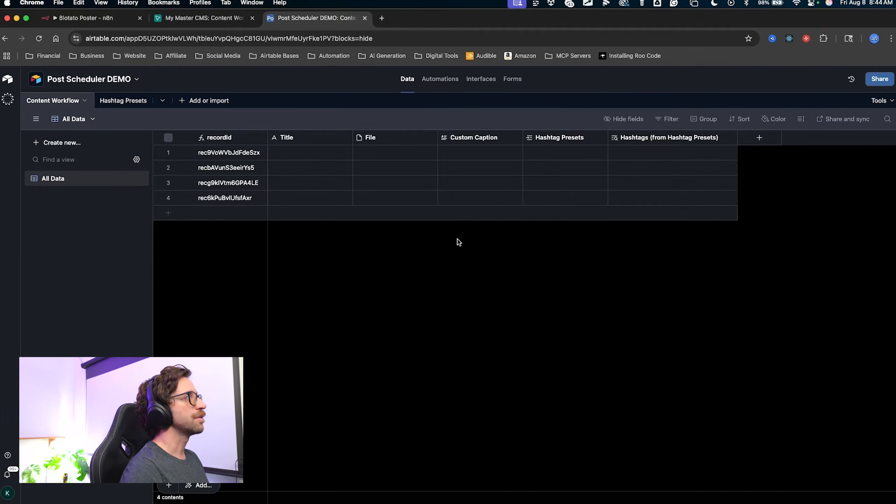
key("ctrl+a")
left_click_drag(480, 286, 545, 146)
key("Escape")
Link the YouTube and Instagram presets to the first record's Hashtag Presets cell.
left_click(532, 155)
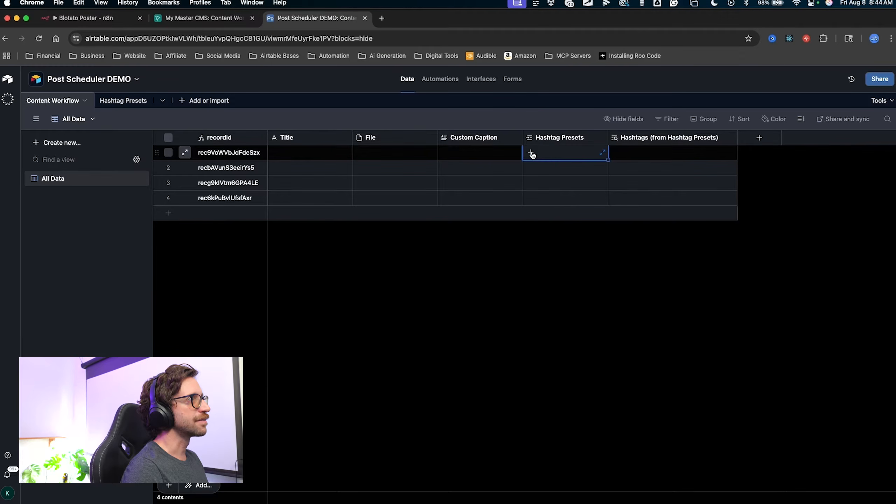
left_click(532, 154)
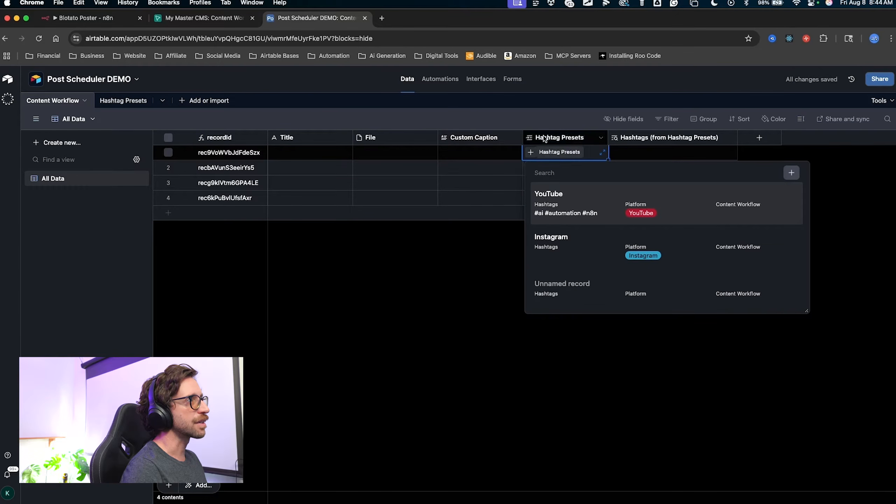
left_click(554, 197)
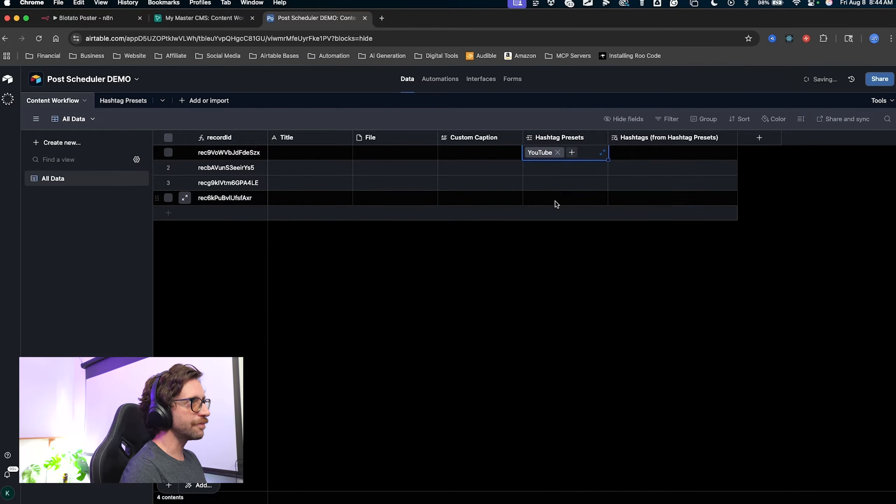
left_click(572, 153)
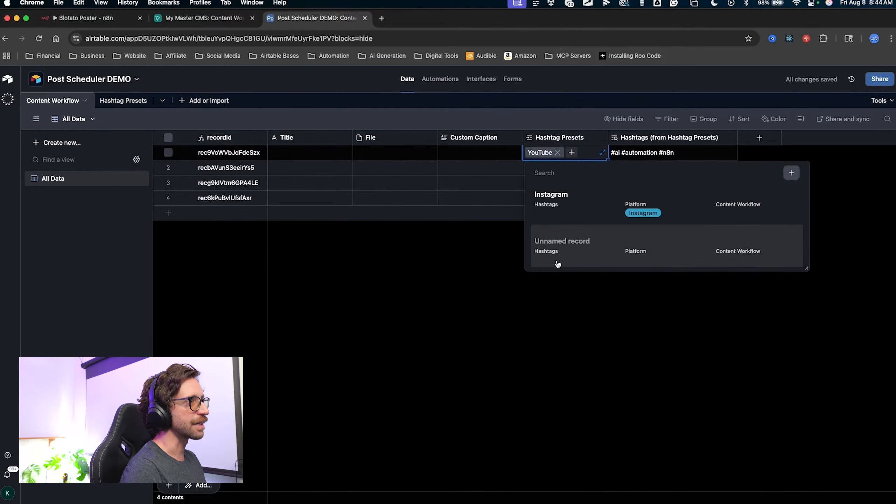
left_click(563, 196)
left_click(552, 335)
mouse_move(552, 335)
left_mouse_down()
mouse_move(535, 160)
mouse_move(638, 163)
mouse_move(654, 152)
mouse_move(644, 157)
left_mouse_up()
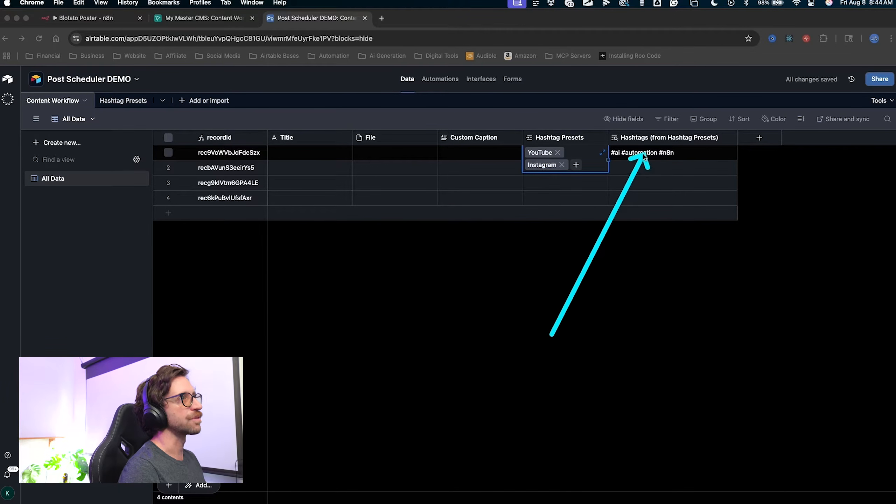
mouse_move(644, 157)
left_mouse_down()
mouse_move(553, 148)
mouse_move(555, 176)
mouse_move(118, 105)
left_mouse_up()
Check the Hashtag Presets table, then return to Content Workflow.
left_click(118, 104)
mouse_move(228, 247)
left_mouse_down()
mouse_move(226, 211)
mouse_move(353, 169)
left_mouse_up()
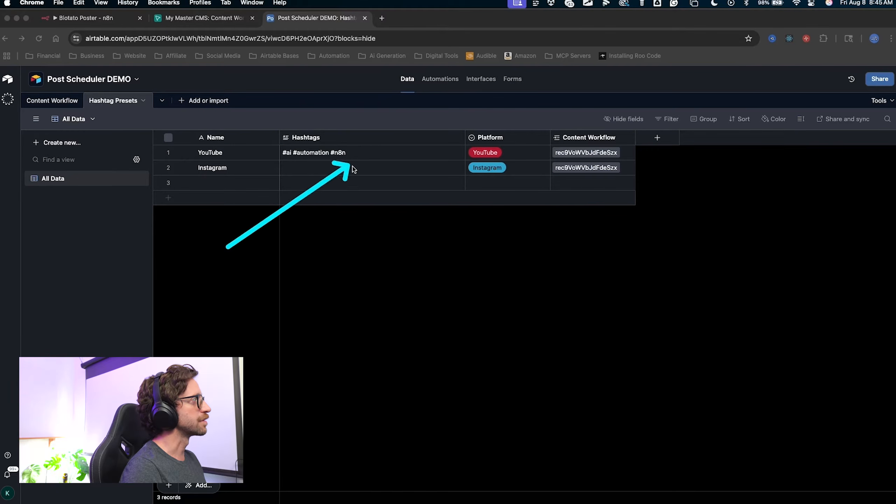
mouse_move(311, 259)
left_mouse_down()
mouse_move(286, 166)
mouse_move(348, 155)
mouse_move(349, 146)
left_mouse_up()
mouse_move(360, 213)
left_mouse_down()
mouse_move(249, 147)
mouse_move(236, 152)
left_mouse_up()
left_click(48, 102)
mouse_move(538, 319)
left_mouse_down()
mouse_move(648, 157)
mouse_move(670, 159)
mouse_move(616, 183)
left_mouse_up()
key("Escape")
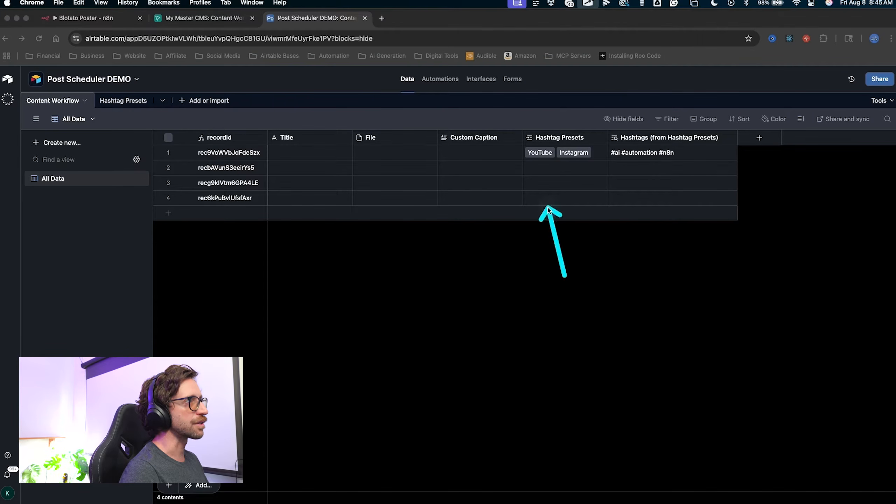
Unlink the Instagram and YouTube presets from the first record.
left_click(583, 157)
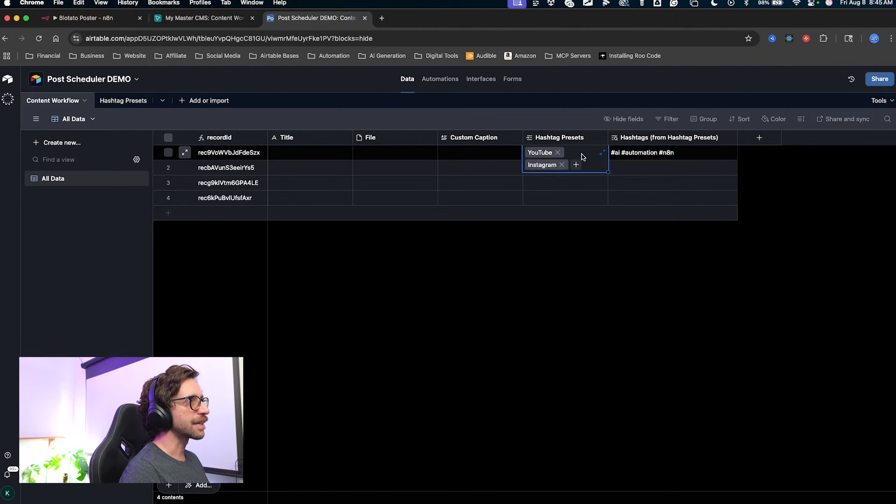
left_click(562, 165)
left_click(557, 152)
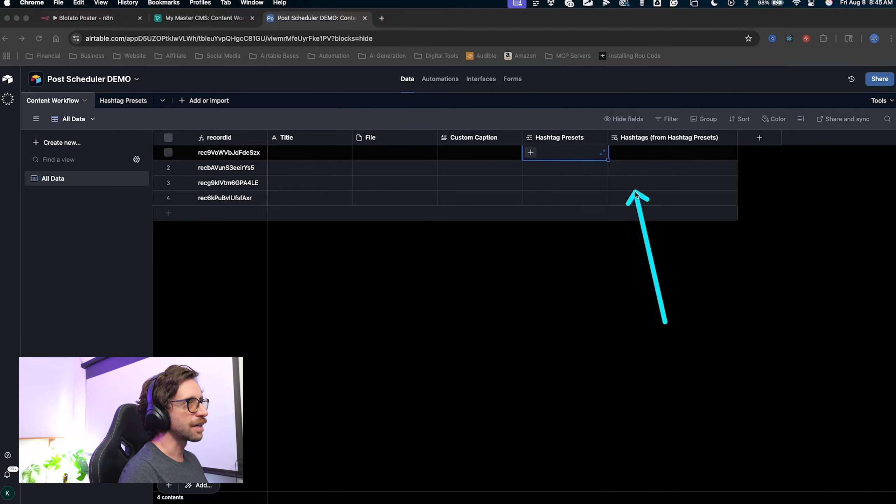
left_click_drag(635, 192, 682, 186)
key("Escape")
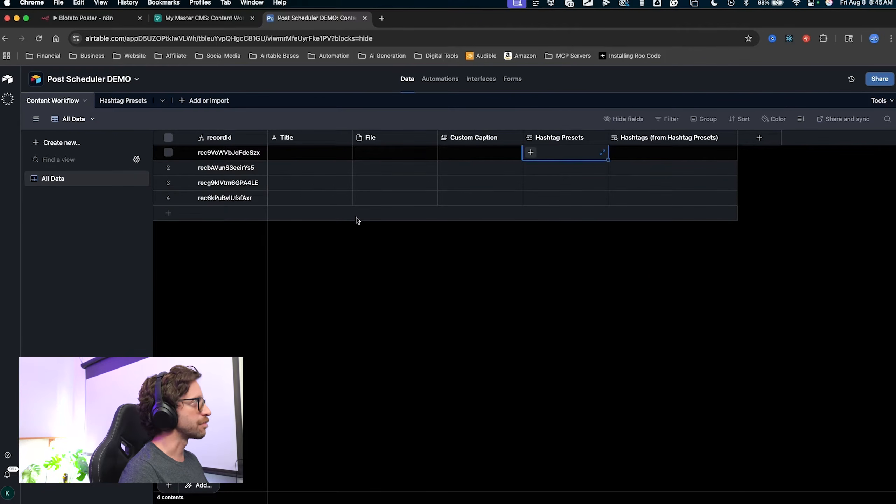
left_click_drag(85, 260, 70, 173)
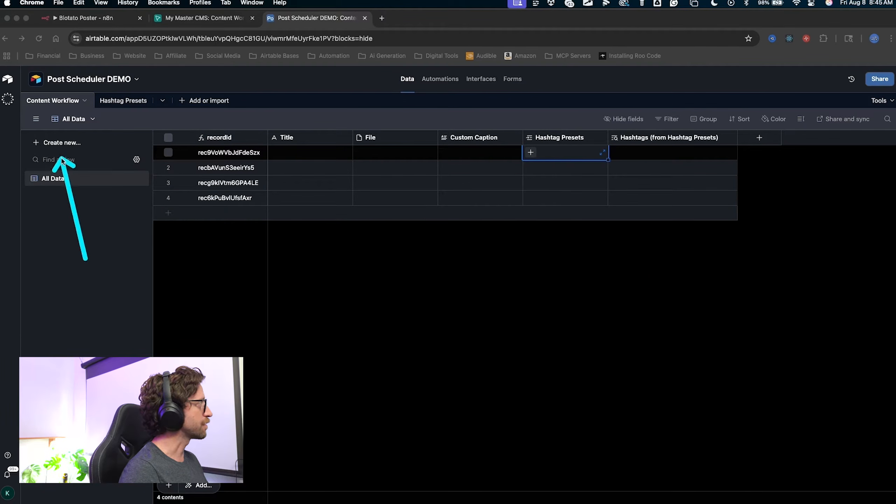
Create a grid view named Workflow and move it above All Data.
key("Escape")
left_click(58, 142)
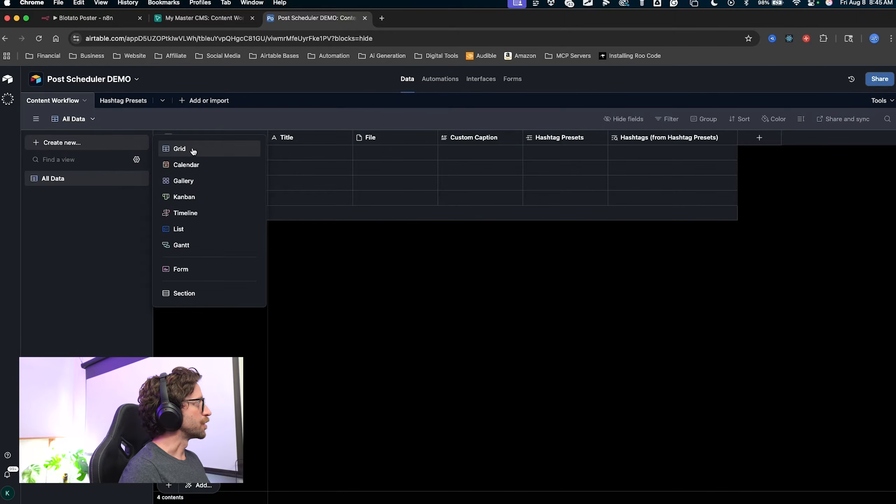
left_click(194, 150)
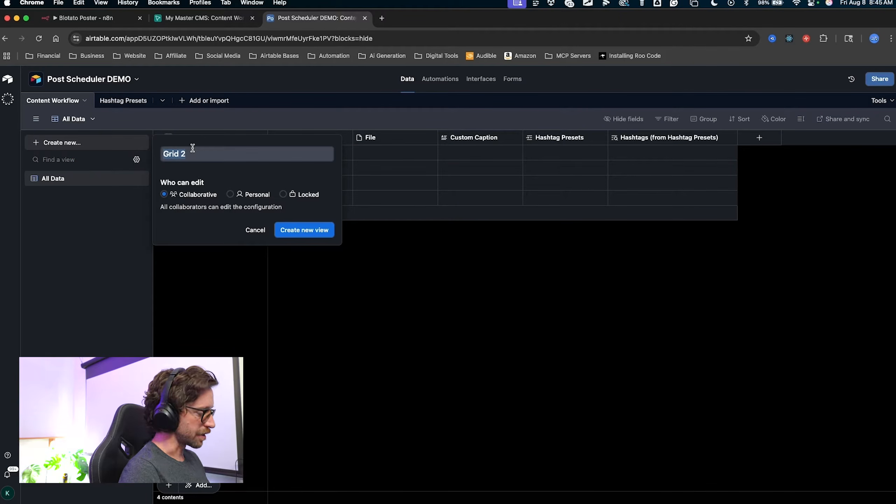
type("Workflow")
left_click_drag(348, 294, 343, 268)
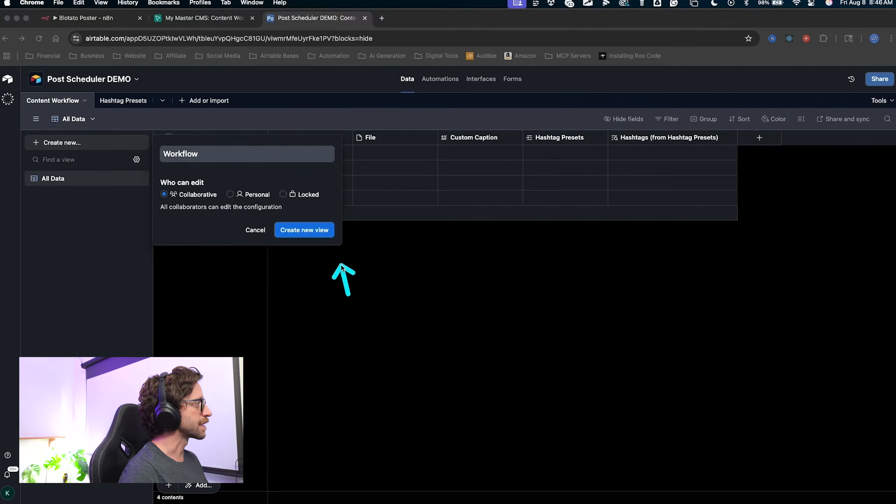
left_click(322, 230)
mouse_move(109, 291)
left_mouse_down()
mouse_move(140, 201)
mouse_move(67, 197)
mouse_move(133, 200)
mouse_move(135, 183)
left_mouse_up()
mouse_move(100, 275)
left_mouse_down()
mouse_move(66, 179)
mouse_move(216, 200)
mouse_move(70, 166)
mouse_move(65, 196)
mouse_move(397, 176)
mouse_move(100, 168)
mouse_move(65, 181)
left_mouse_up()
key("Escape")
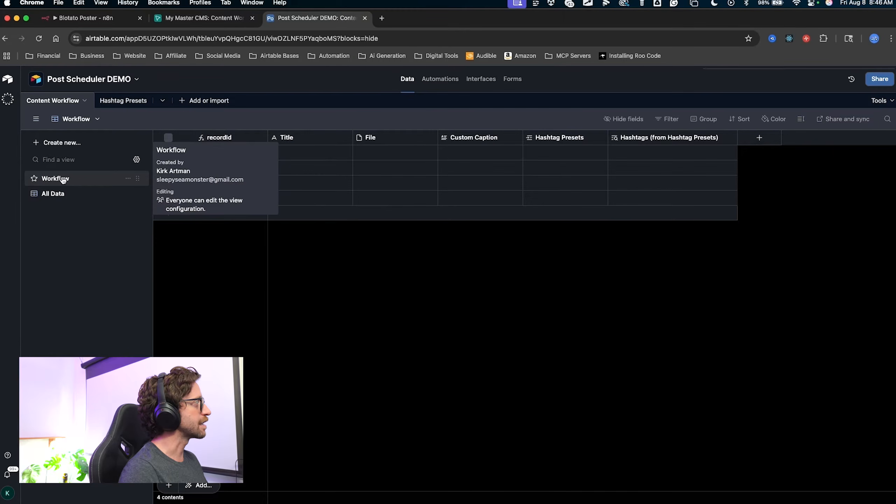
left_click_drag(613, 248, 637, 124)
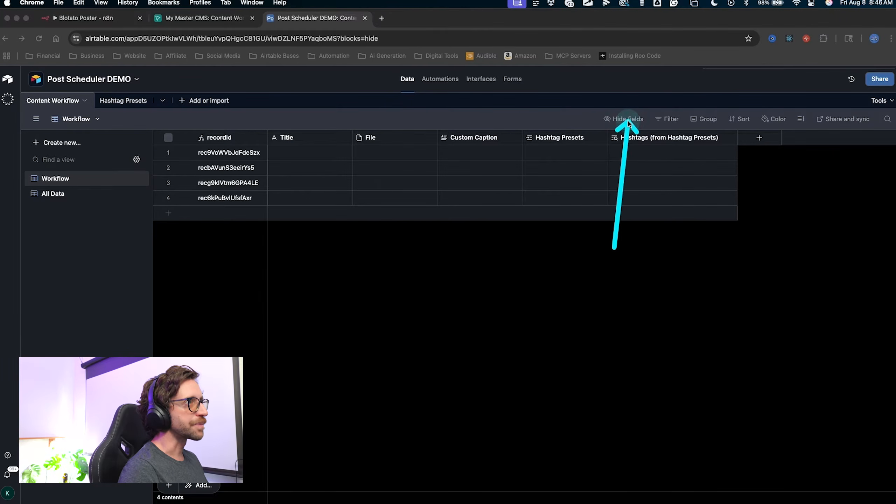
Switch off the Hashtags (from Hashtag Presets) field in the Workflow view's field list.
key("Escape")
left_click(625, 119)
key("ctrl+a")
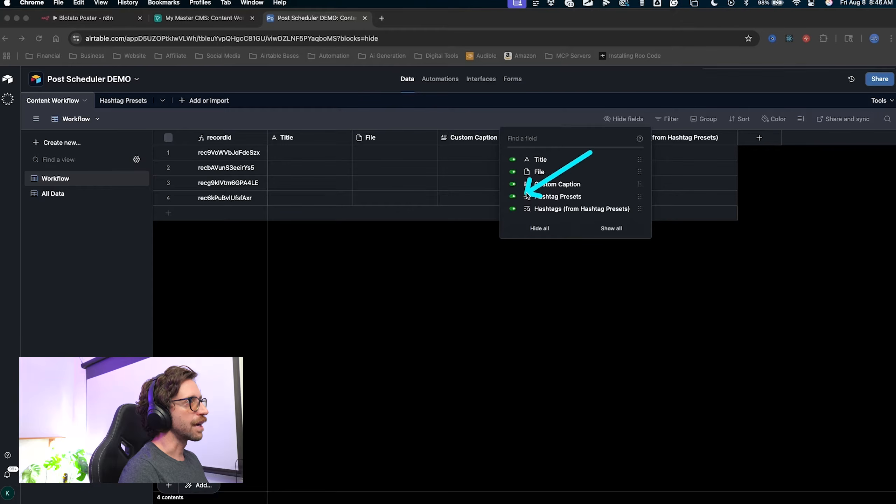
left_click_drag(528, 196, 516, 210)
key("Escape")
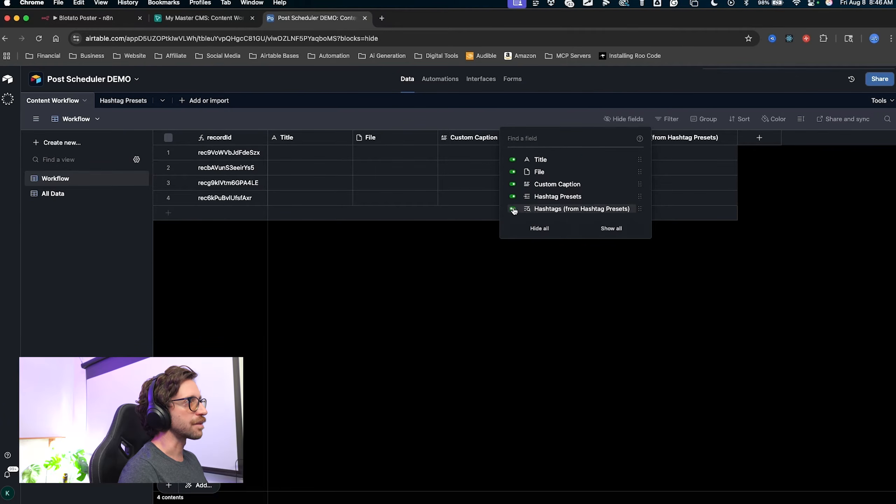
left_click(514, 211)
left_click(530, 269)
key("ctrl+a")
mouse_move(579, 348)
left_mouse_down()
mouse_move(594, 250)
mouse_move(636, 152)
mouse_move(651, 169)
mouse_move(624, 178)
mouse_move(637, 173)
mouse_move(362, 178)
mouse_move(604, 136)
mouse_move(420, 191)
mouse_move(694, 186)
mouse_move(483, 155)
mouse_move(558, 170)
left_mouse_up()
key("Escape")
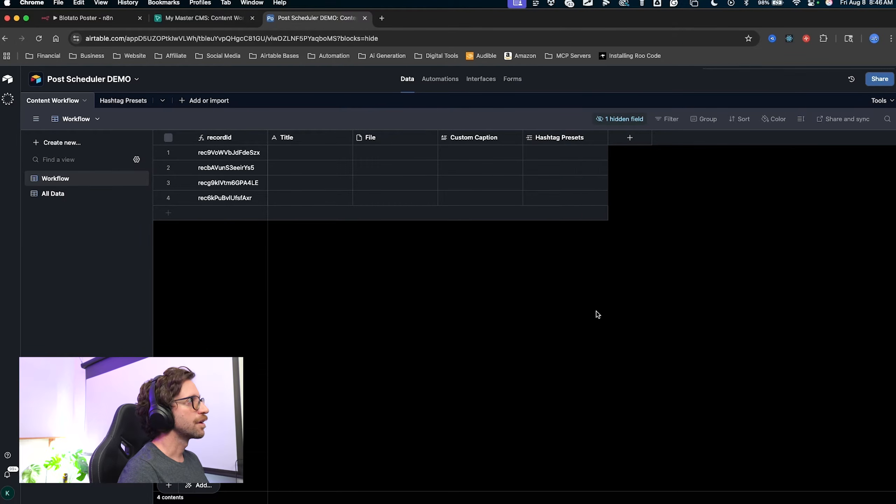
key("ctrl+a")
left_click_drag(597, 311, 567, 150)
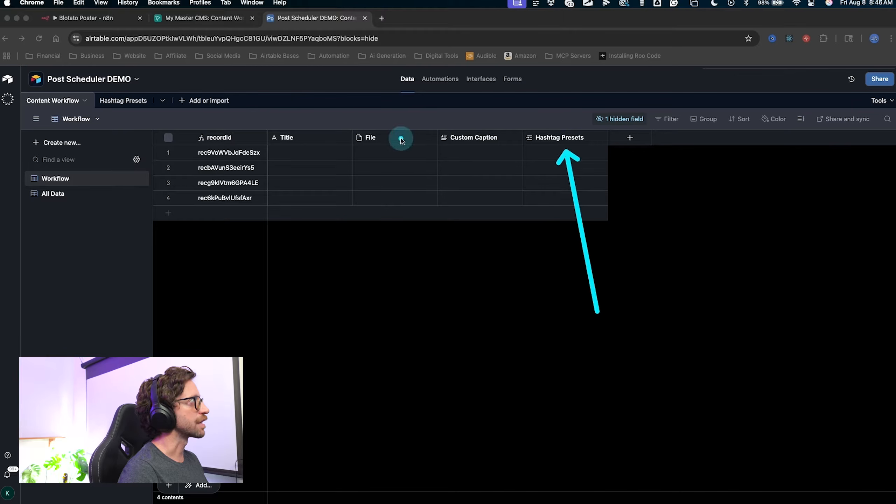
Add a formula field named Full Caption, then open a blank Chrome tab.
key("Escape")
left_click(630, 143)
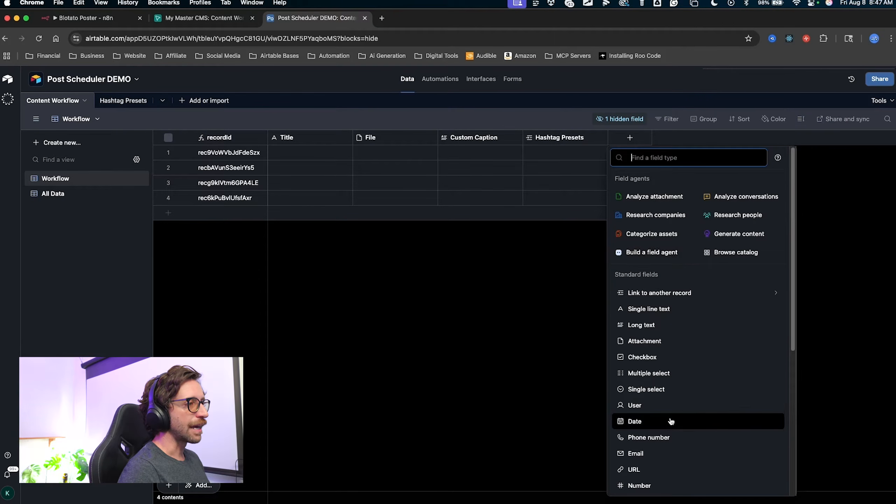
scroll(663, 423, "down", 3)
left_click(640, 469)
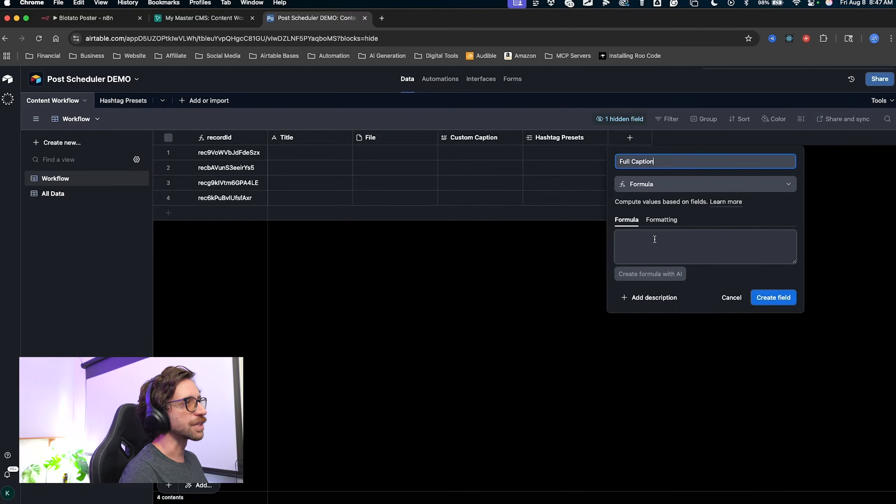
key("ctrl+a")
mouse_move(444, 369)
left_mouse_down()
mouse_move(600, 237)
mouse_move(669, 246)
mouse_move(670, 261)
mouse_move(637, 261)
mouse_move(656, 246)
left_mouse_up()
key("Escape")
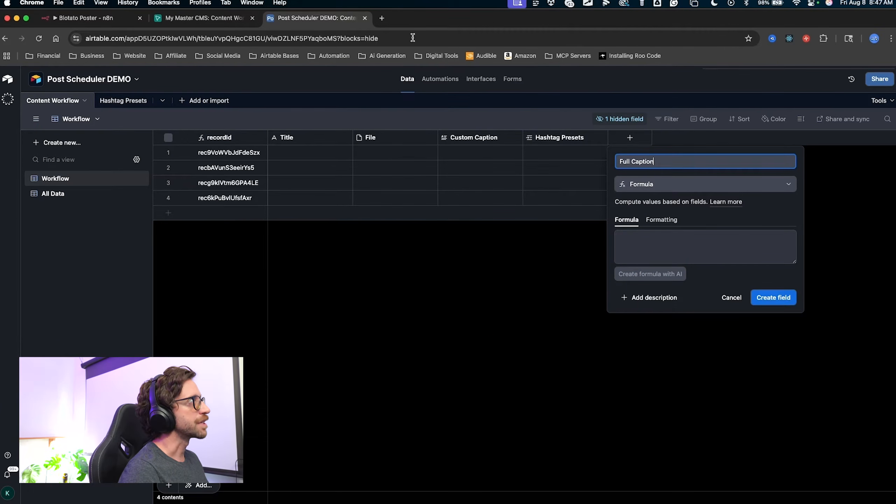
left_click(383, 19)
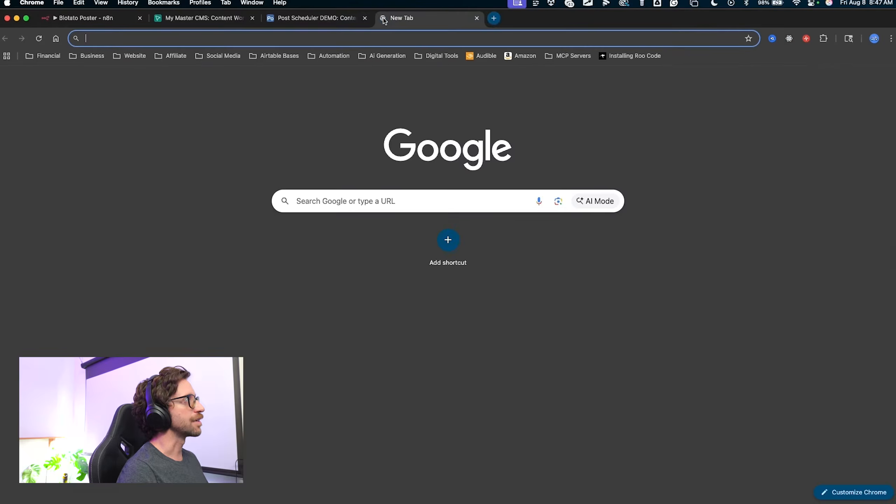
Load ChatGPT in the new tab, keep the unfinished Full Caption field, and return to ChatGPT.
key("ctrl+a")
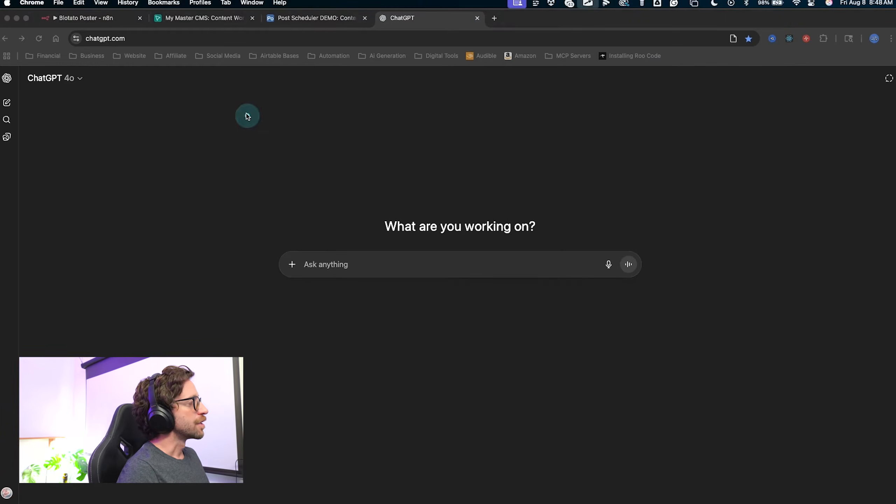
left_click_drag(251, 120, 335, 231)
key("Escape")
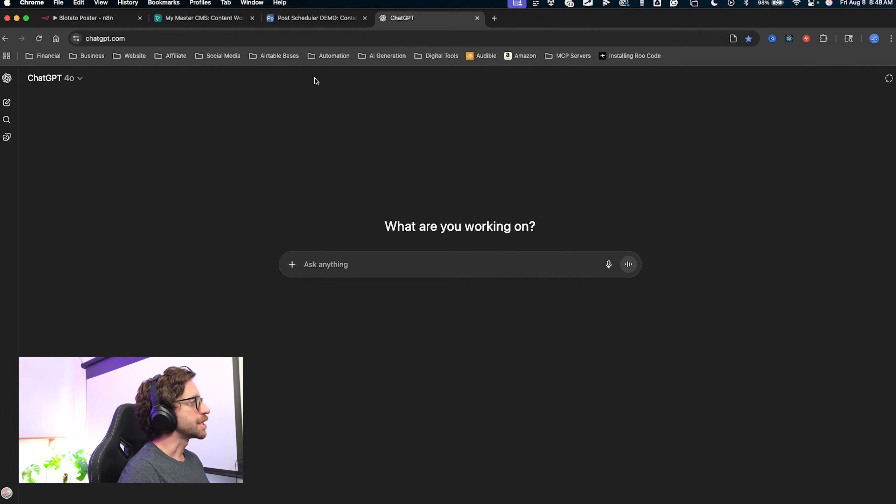
left_click(295, 22)
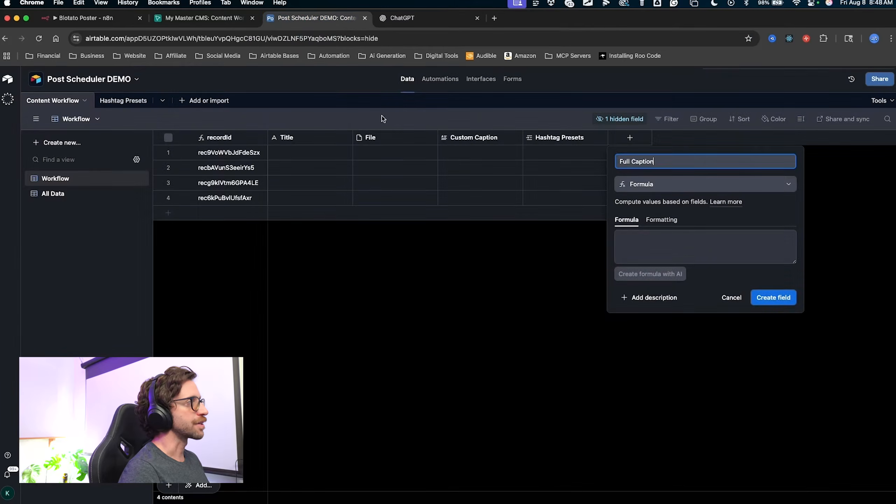
left_click(577, 265)
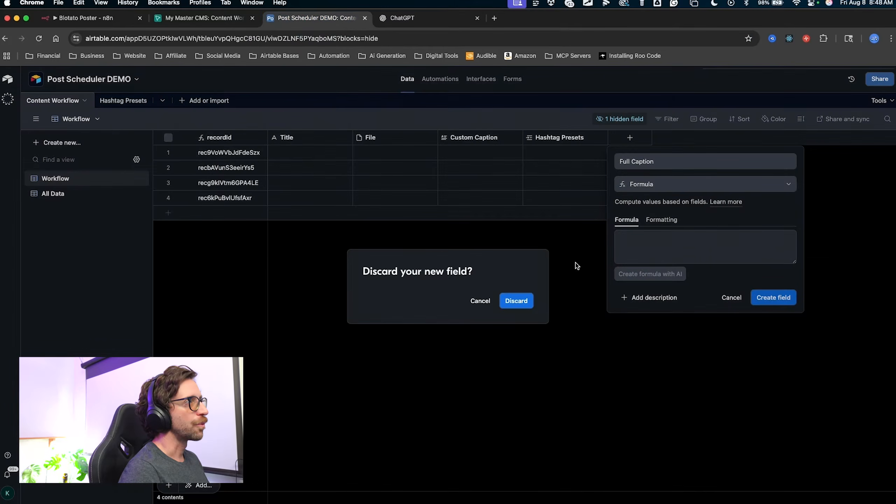
left_click(479, 304)
mouse_move(433, 305)
left_mouse_down()
mouse_move(472, 151)
mouse_move(476, 186)
mouse_move(524, 195)
mouse_move(555, 153)
mouse_move(562, 166)
mouse_move(633, 166)
mouse_move(607, 174)
mouse_move(635, 166)
left_mouse_up()
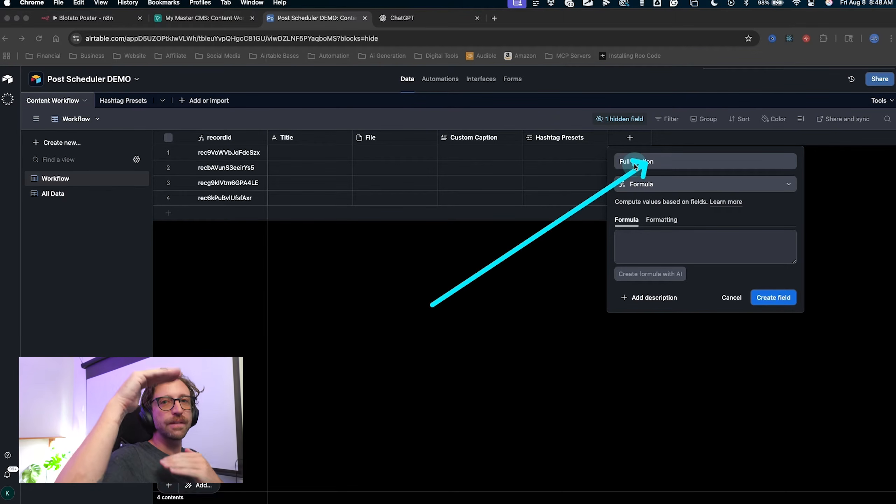
left_click(415, 18)
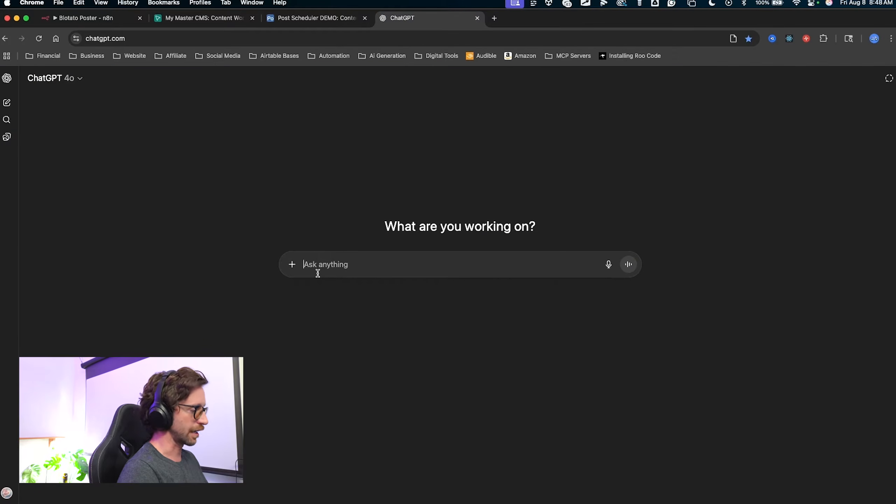
Draft a ChatGPT request for an Airtable formula combining the Custom Caption field with another field.
type("I need an Airtable fornaula that will combine my caption text from a field called \"Custom Caption\" with text from a field called")
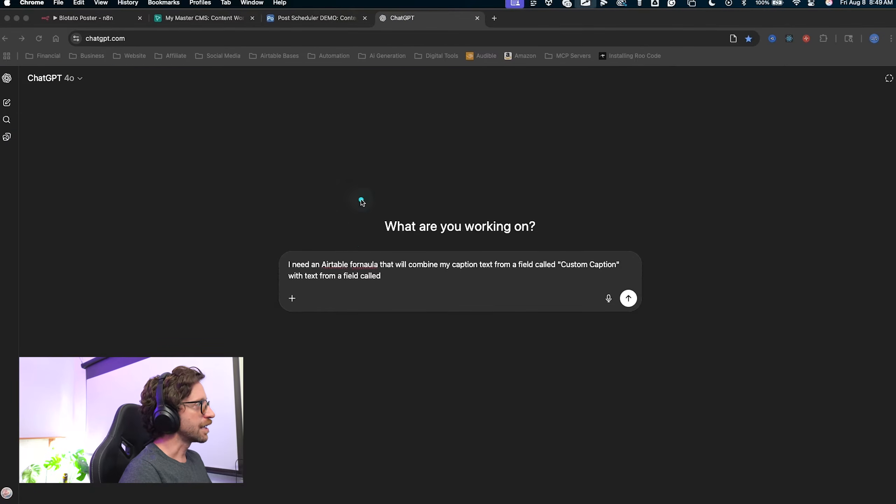
mouse_move(360, 199)
left_mouse_down()
mouse_move(382, 255)
mouse_move(478, 259)
mouse_move(517, 240)
mouse_move(596, 242)
mouse_move(416, 220)
mouse_move(362, 254)
mouse_move(397, 276)
left_mouse_up()
key("Escape")
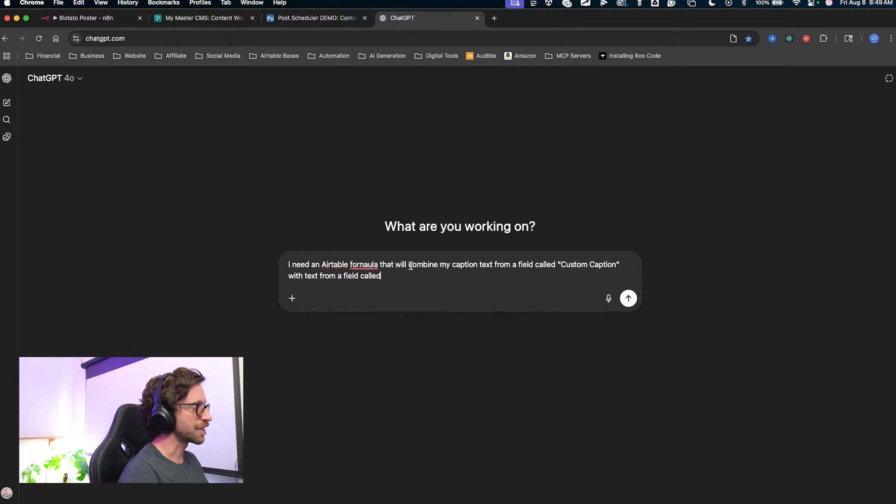
mouse_move(402, 332)
left_mouse_down()
mouse_move(394, 281)
mouse_move(411, 279)
mouse_move(319, 283)
mouse_move(339, 266)
mouse_move(444, 262)
mouse_move(458, 282)
left_mouse_up()
left_click(515, 288)
mouse_move(411, 392)
left_mouse_down()
mouse_move(386, 274)
mouse_move(566, 287)
mouse_move(594, 263)
mouse_move(581, 274)
left_mouse_up()
key("Escape")
mouse_move(614, 202)
left_mouse_down()
mouse_move(584, 265)
mouse_move(626, 276)
left_mouse_up()
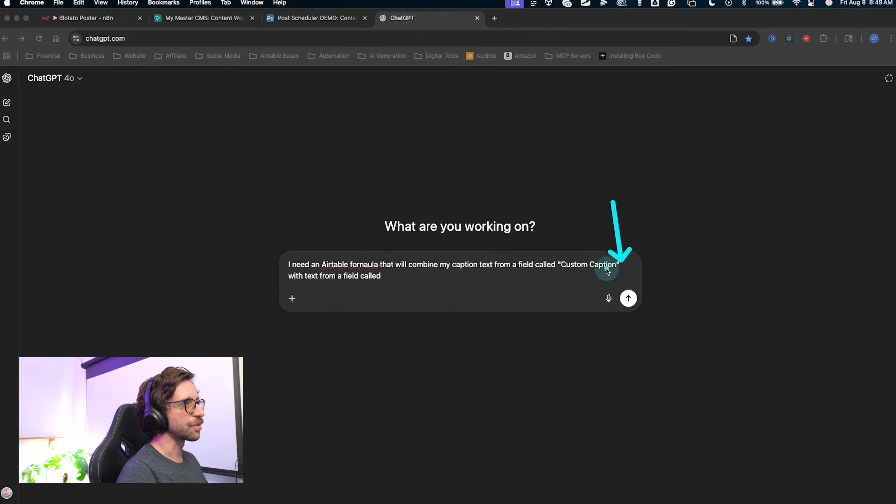
key("Escape")
Check the field names in the Airtable base, then return to the drafted ChatGPT request.
left_click(303, 19)
mouse_move(480, 286)
left_mouse_down()
mouse_move(481, 143)
mouse_move(611, 234)
mouse_move(464, 140)
mouse_move(583, 214)
mouse_move(487, 140)
mouse_move(466, 148)
left_mouse_up()
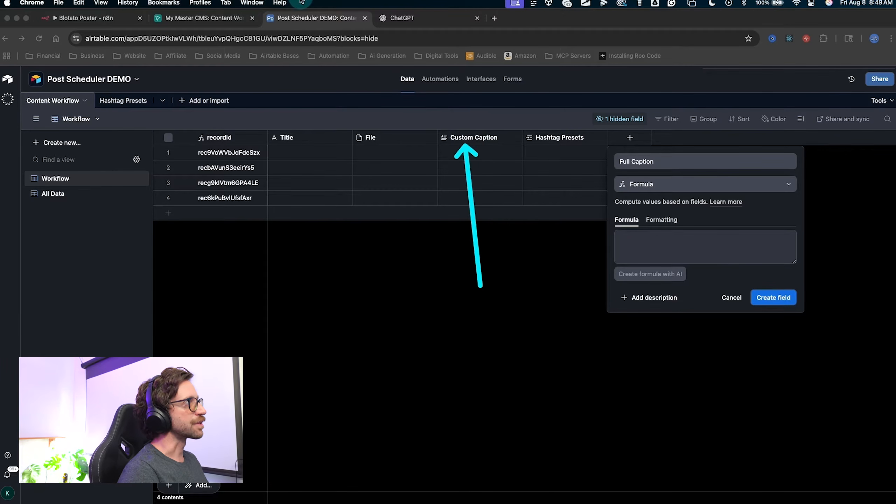
left_click(402, 18)
mouse_move(623, 144)
left_mouse_down()
mouse_move(557, 247)
mouse_move(569, 260)
mouse_move(657, 262)
mouse_move(608, 260)
left_mouse_up()
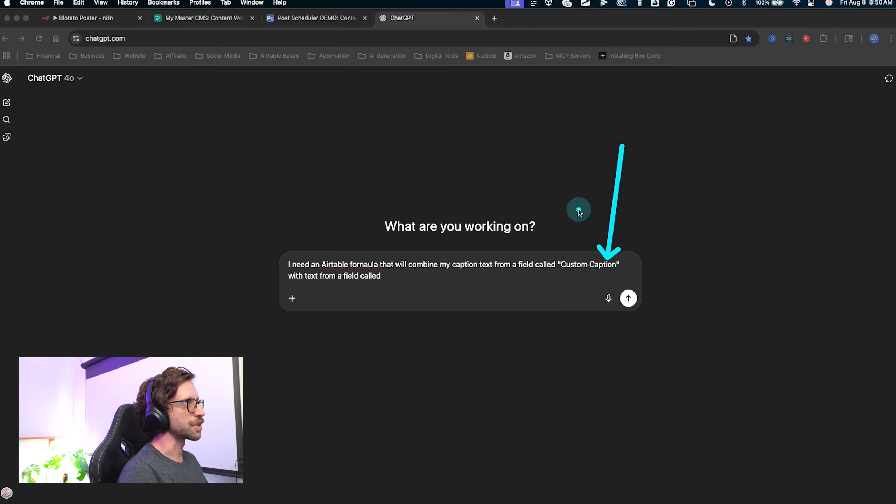
key("Escape")
mouse_move(620, 201)
left_mouse_down()
mouse_move(574, 245)
mouse_move(370, 283)
mouse_move(383, 273)
left_mouse_up()
key("Escape")
Back in Post Scheduler DEMO, cancel the unfinished Full Caption field and select the All Data view.
left_click(298, 20)
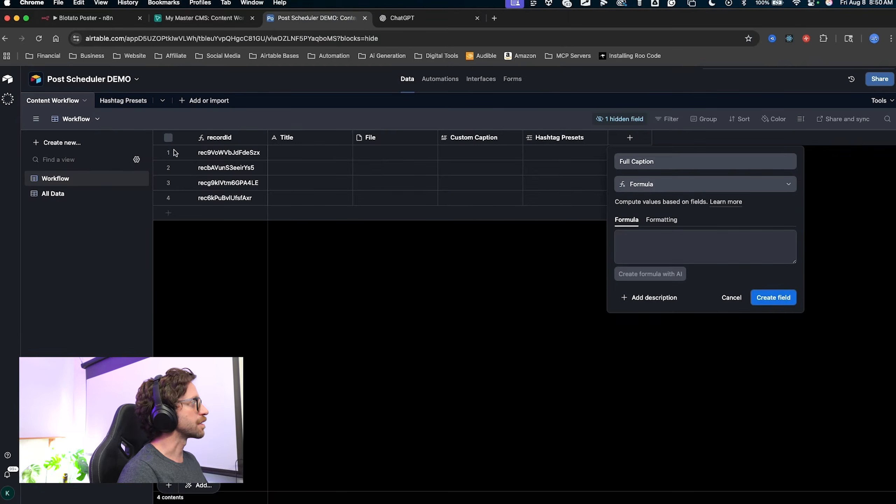
mouse_move(257, 288)
left_mouse_down()
mouse_move(101, 200)
mouse_move(62, 198)
left_mouse_up()
key("Escape")
left_click_drag(700, 425, 729, 303)
key("Escape")
left_click(730, 300)
left_click_drag(203, 290, 69, 195)
key("Escape")
left_click(69, 196)
mouse_move(499, 315)
left_mouse_down()
mouse_move(612, 206)
mouse_move(649, 140)
left_mouse_up()
key("Escape")
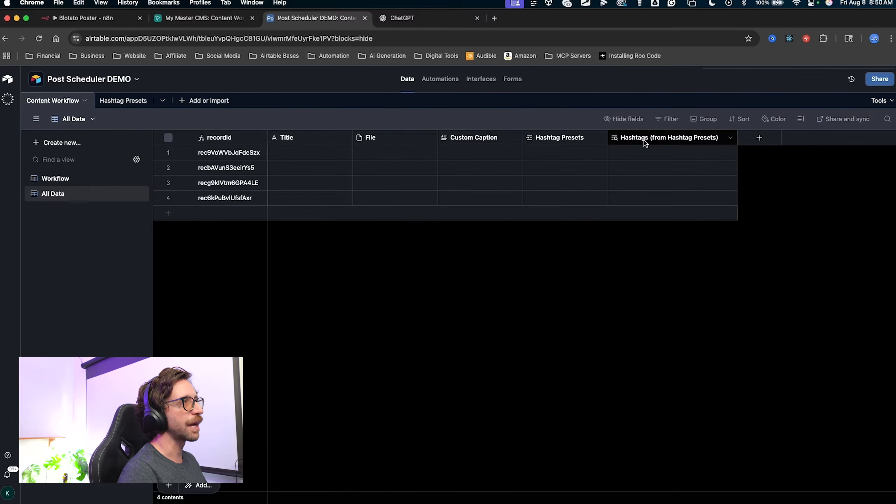
Shorten the 'Hashtags (from Hashtag Presets)' lookup field name to 'Hashtags' and save it.
left_click_drag(647, 265, 652, 150)
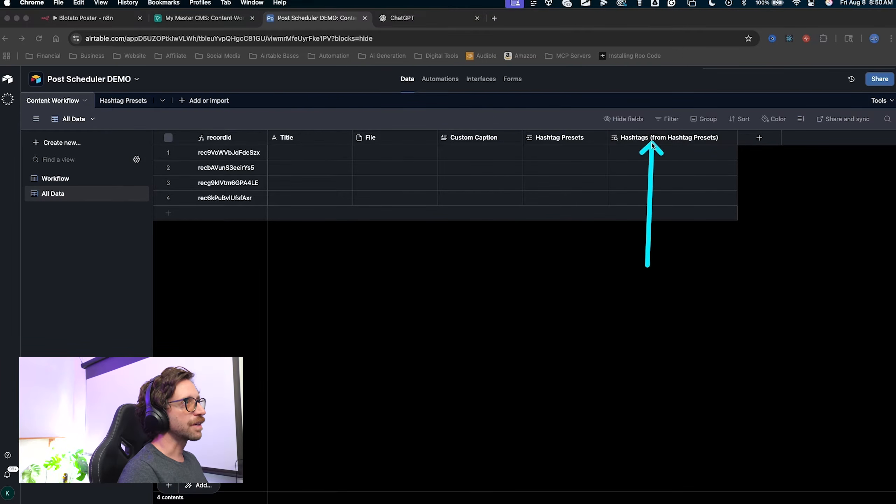
key("Escape")
double_click(669, 141)
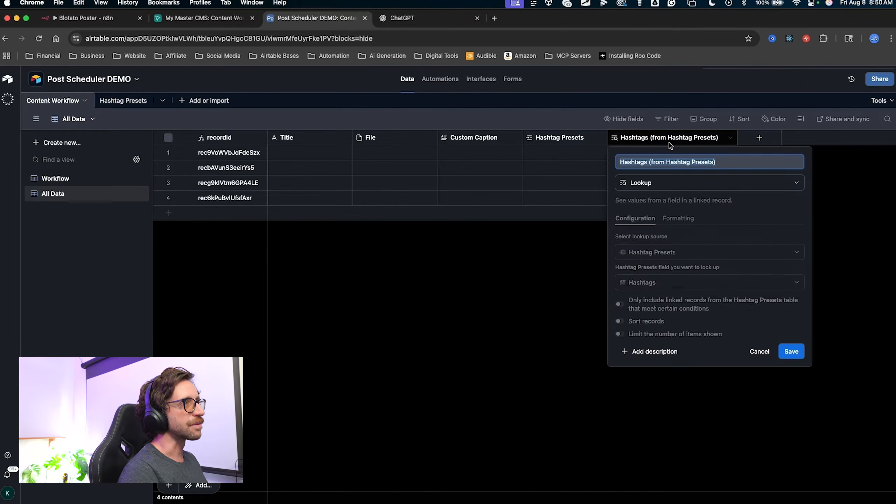
left_click(648, 163)
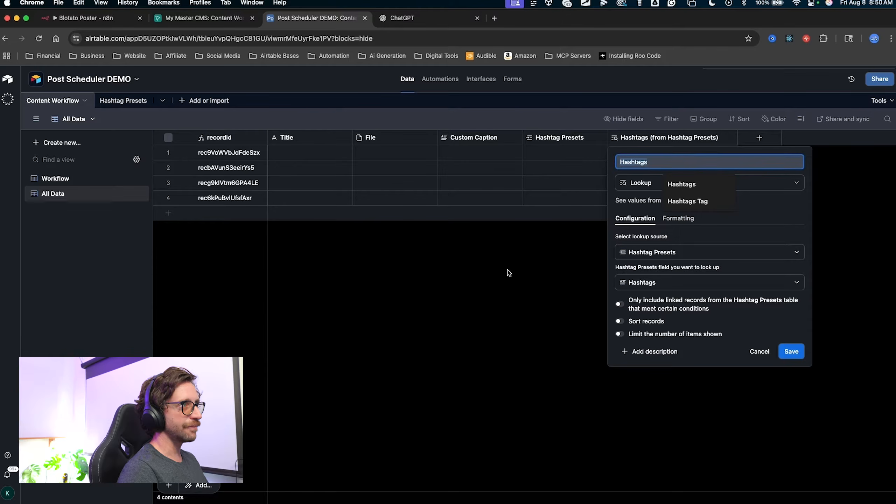
left_click(793, 352)
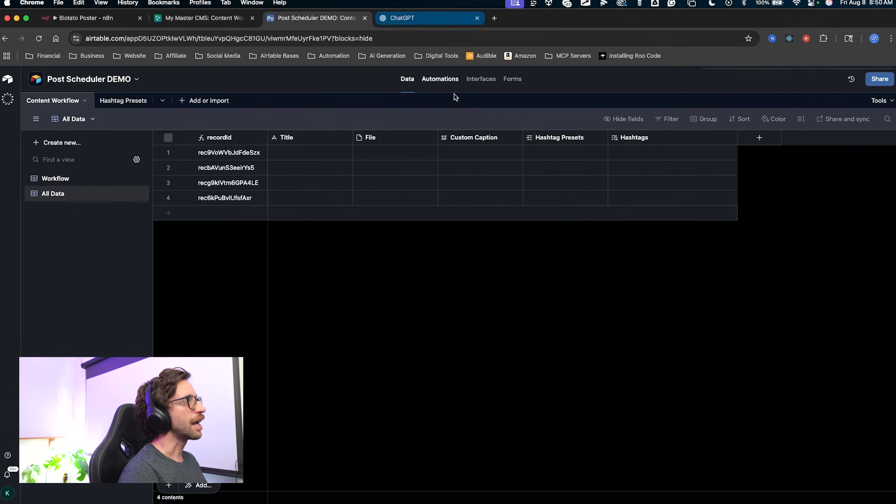
Send ChatGPT the request for a formula combining Custom Caption and Hashtags.
left_click(408, 19)
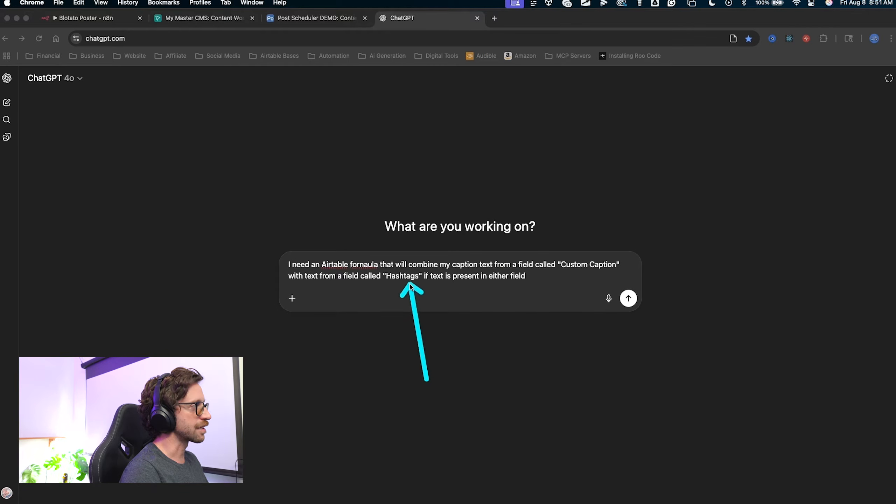
key("Escape")
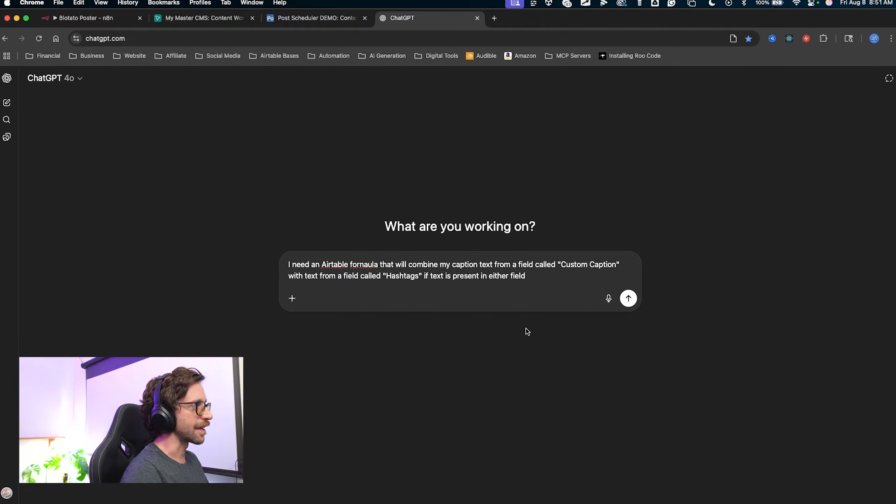
mouse_move(449, 405)
left_mouse_down()
mouse_move(415, 371)
mouse_move(546, 340)
left_mouse_up()
key("Escape")
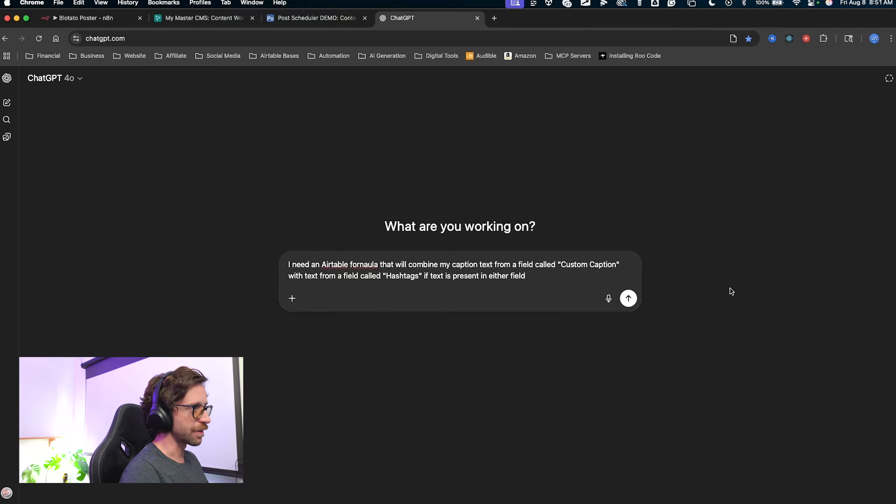
left_click(629, 299)
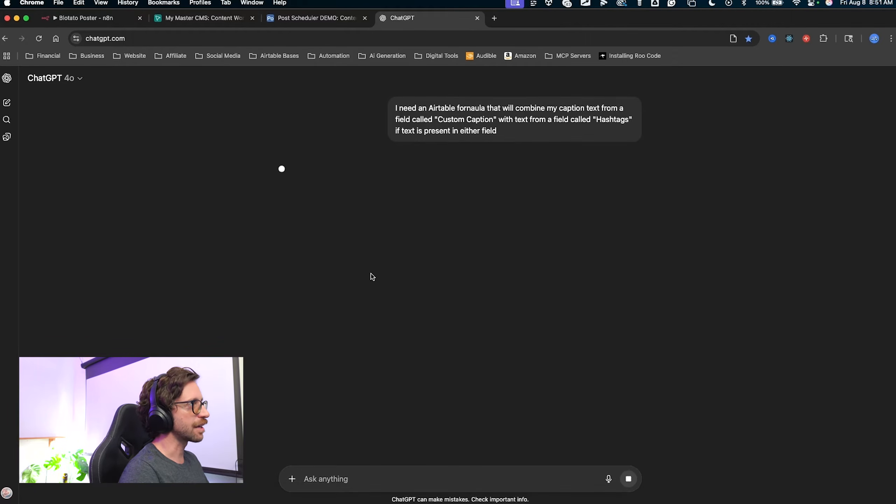
mouse_move(121, 226)
left_mouse_down()
mouse_move(266, 218)
mouse_move(277, 320)
mouse_move(285, 264)
left_mouse_up()
Ask ChatGPT to add 2 line breaks before the hashtags text, and copy the updated formula.
left_click(313, 480)
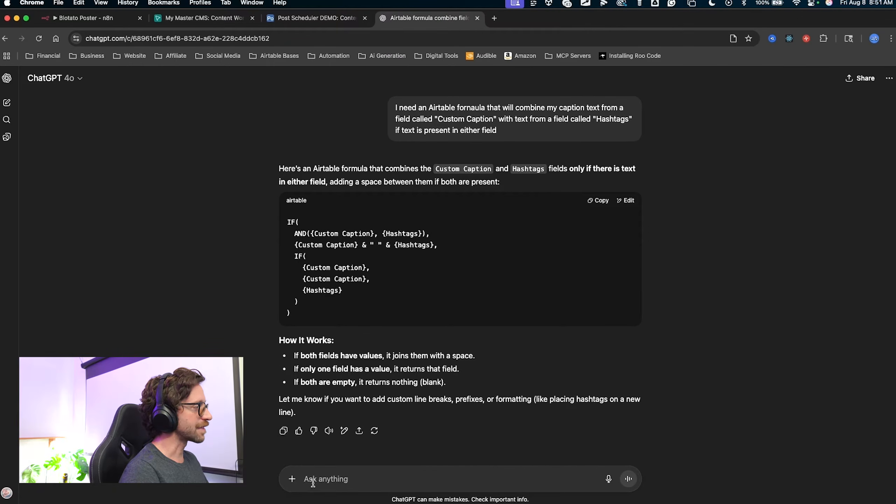
type("after the custom caption text add 2 line breaks before the hashtags text")
mouse_move(396, 463)
left_mouse_down()
mouse_move(428, 477)
mouse_move(527, 478)
left_mouse_up()
key("Escape")
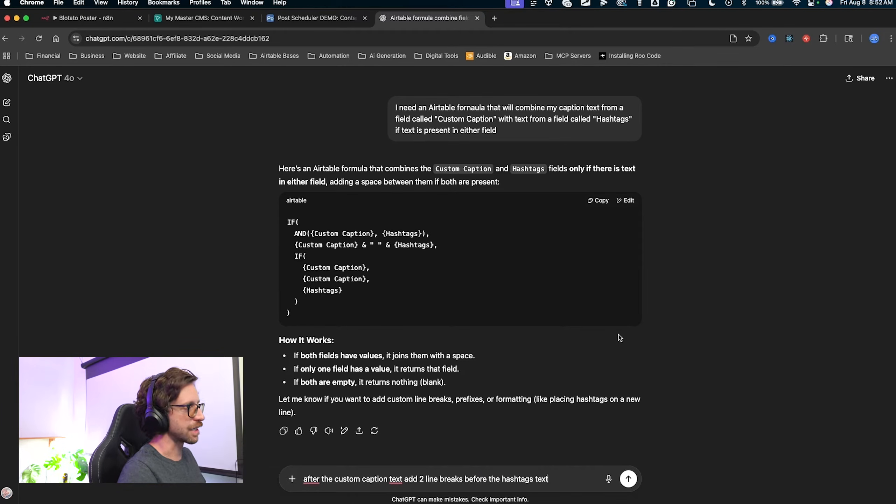
scroll(565, 445, "down", 2)
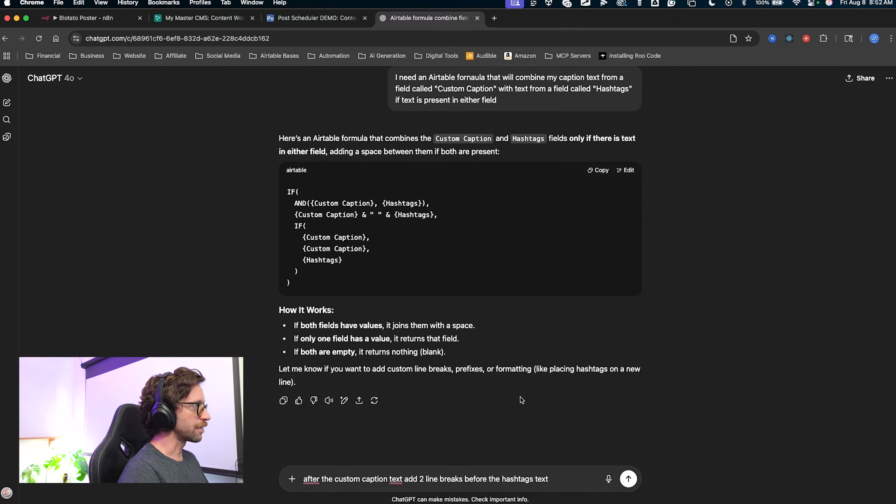
left_click(628, 479)
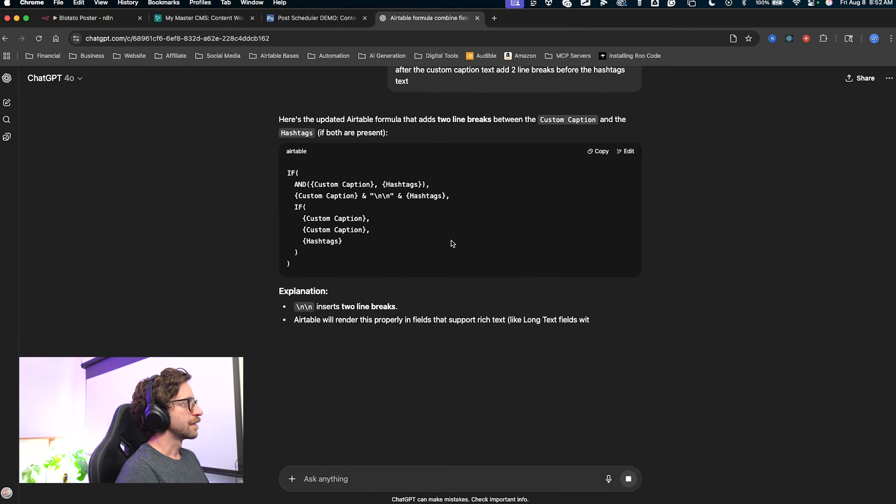
mouse_move(412, 263)
left_mouse_down()
mouse_move(392, 235)
mouse_move(387, 204)
left_mouse_up()
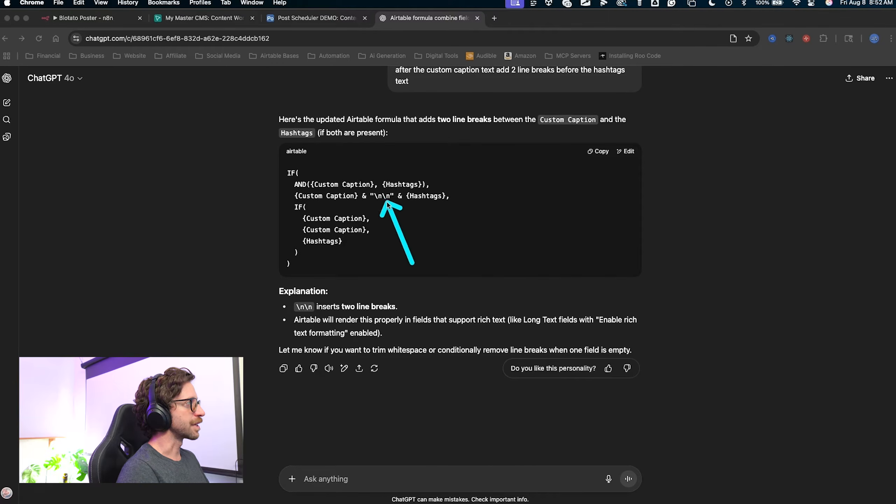
key("Escape")
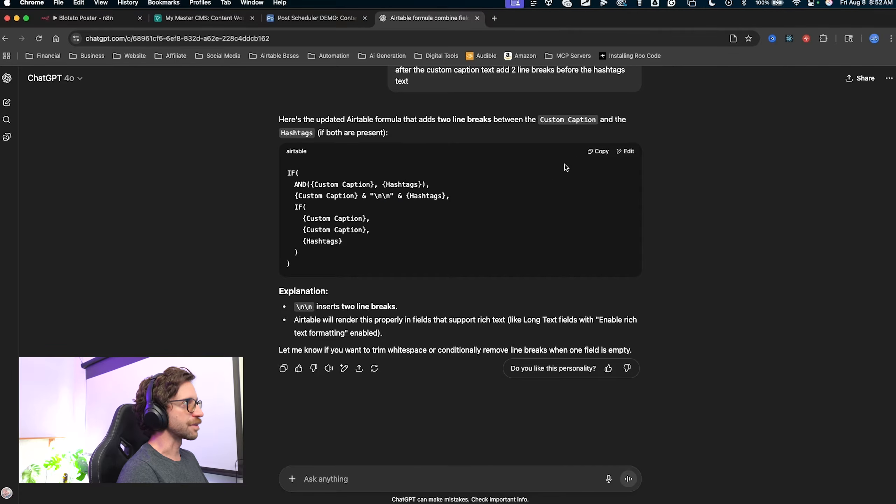
left_click(606, 153)
key("super+alt+Left")
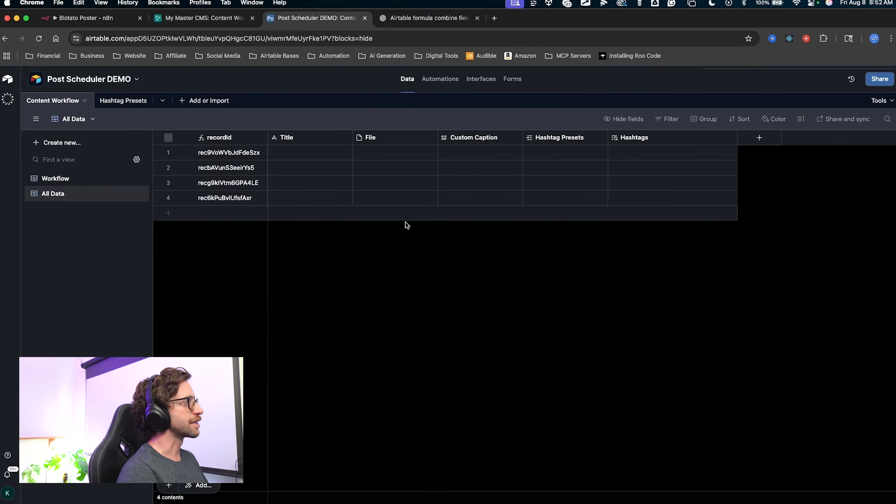
In the Workflow view, create a 'Full Caption' formula field using the pasted ChatGPT formula.
mouse_move(396, 286)
left_mouse_down()
mouse_move(116, 180)
mouse_move(77, 182)
left_mouse_up()
key("Escape")
left_click(77, 182)
left_click(630, 137)
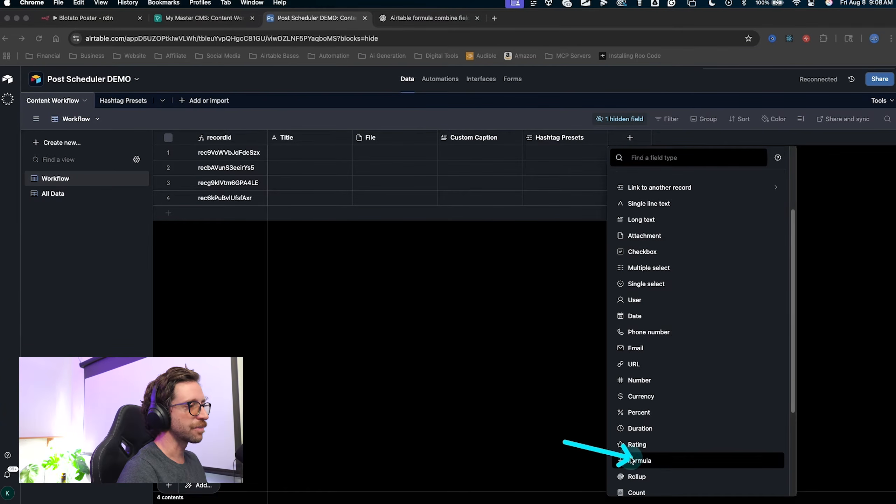
key("Escape")
left_click(638, 458)
type("Full Caption")
left_click(629, 244)
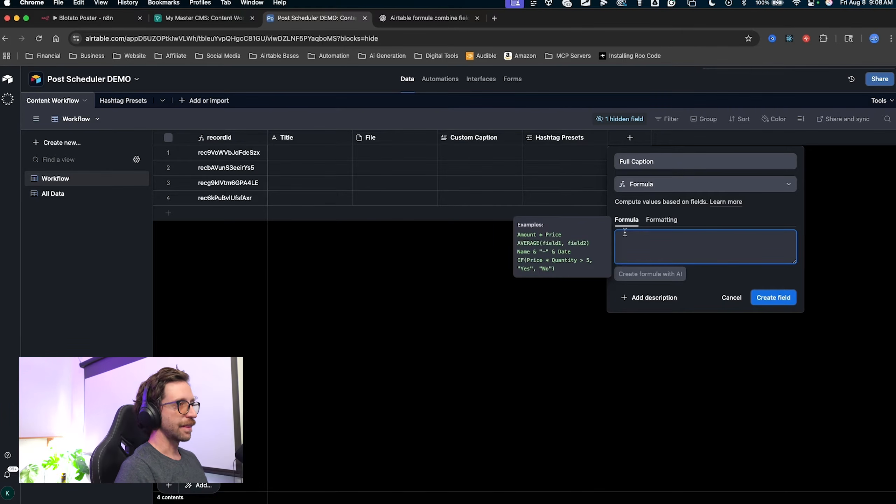
key("super+v")
left_click(769, 390)
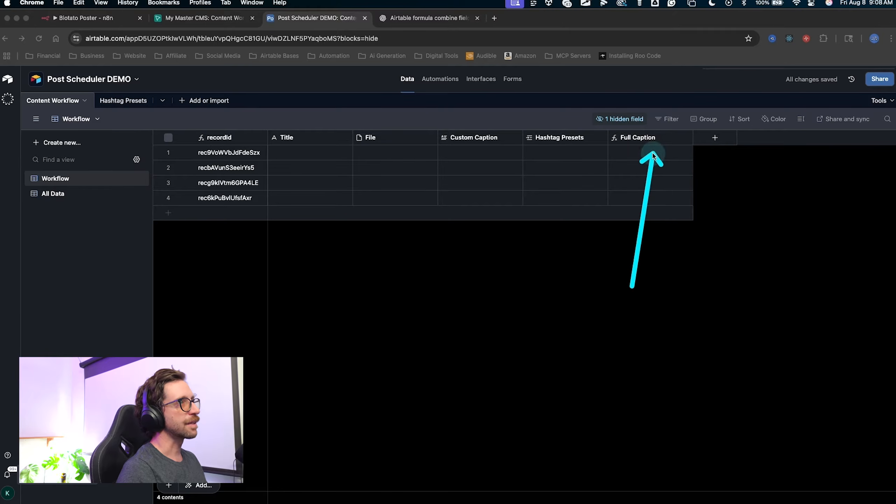
Dismiss the new-field options and start entering test text in row 1's Custom Caption.
left_click(696, 141)
left_click(697, 141)
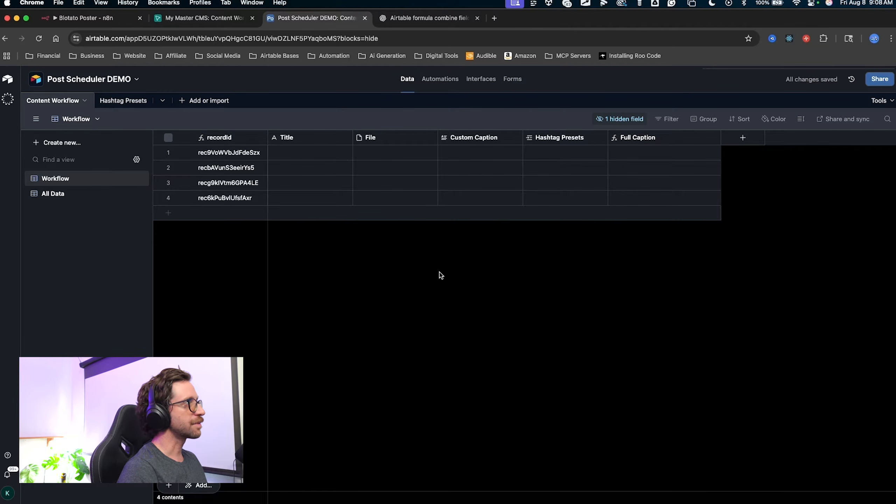
left_click(477, 157)
Enter 'slkjhg' as row 1's test Custom Caption.
type("slkjhglsakdhfdsa")
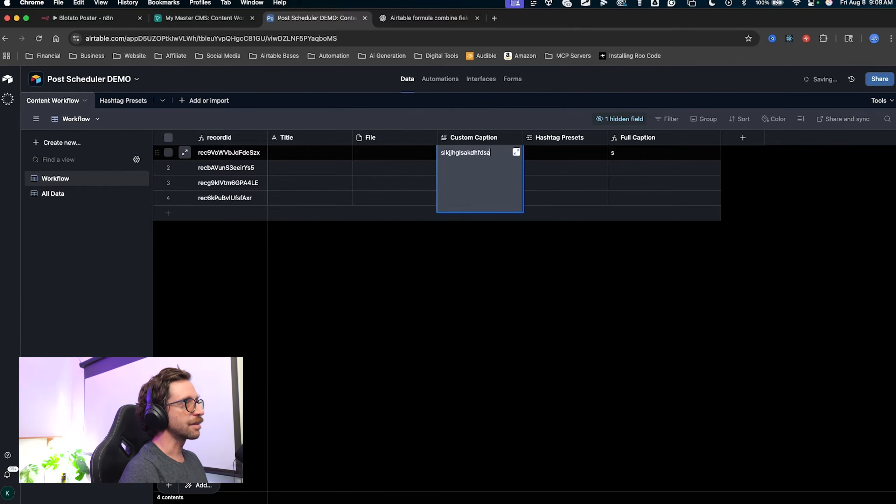
key("ctrl+a")
left_click_drag(652, 280, 630, 160)
key("Escape")
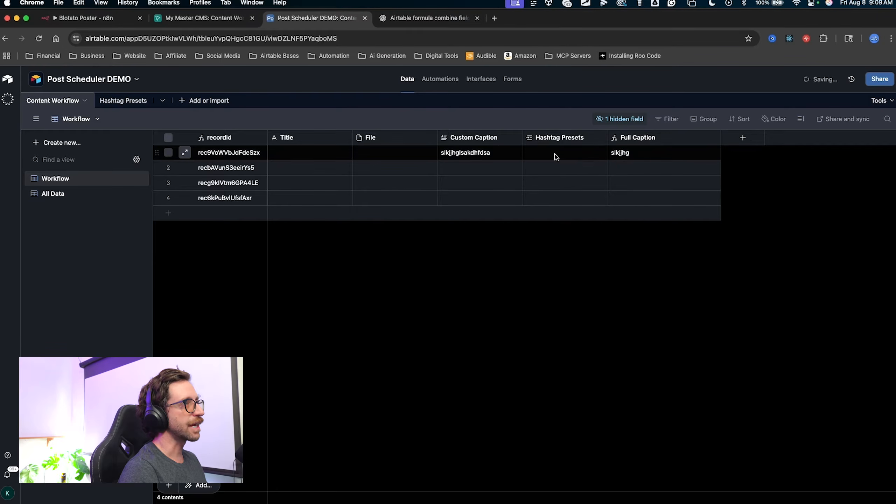
Link row 1's Hashtag Presets to the YouTube preset.
left_click(554, 156)
left_click(531, 153)
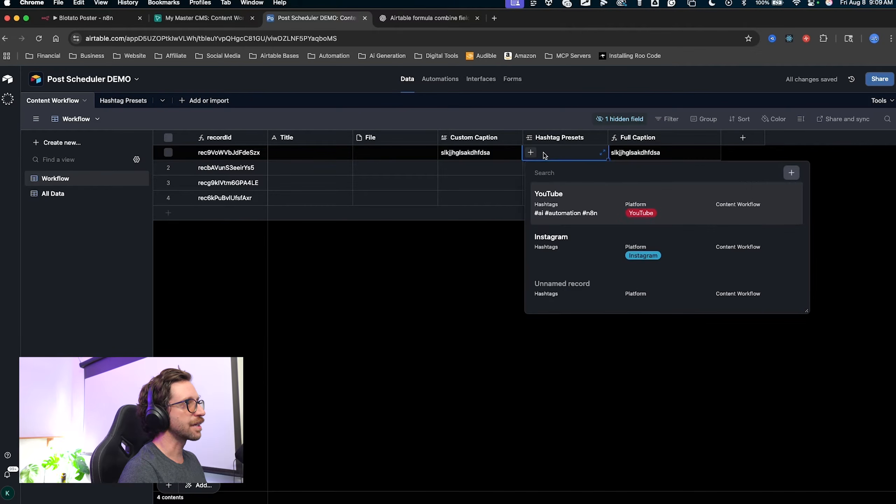
left_click(559, 200)
key("ctrl+a")
left_click_drag(630, 341, 669, 159)
Expand row 1's Full Caption to confirm it ends with #ai #automation #n8n, then close it.
left_click(699, 156)
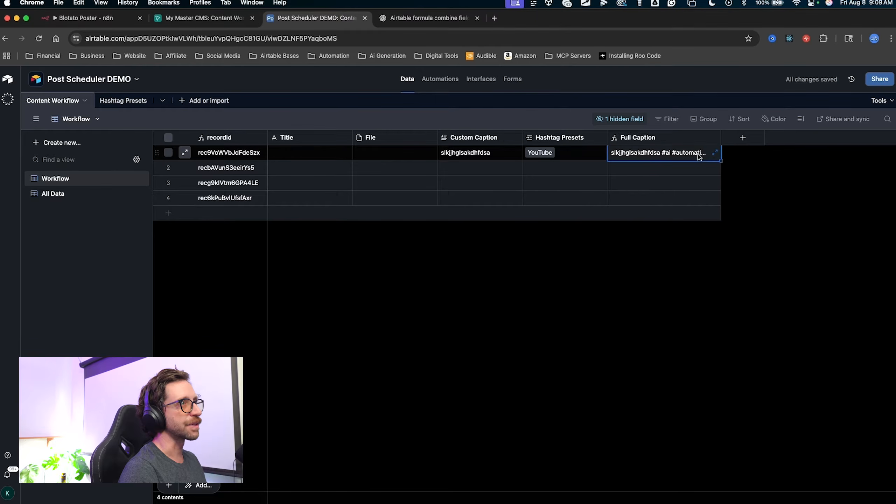
left_click(715, 154)
key("ctrl+a")
mouse_move(523, 115)
left_mouse_down()
mouse_move(460, 146)
mouse_move(421, 147)
mouse_move(404, 169)
mouse_move(413, 162)
left_mouse_up()
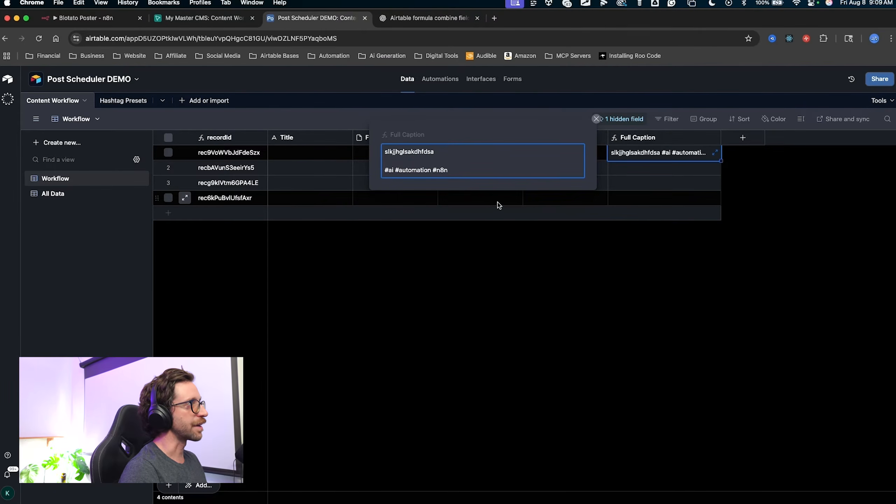
key("ctrl+a")
mouse_move(475, 122)
left_mouse_down()
mouse_move(402, 175)
mouse_move(417, 173)
left_mouse_up()
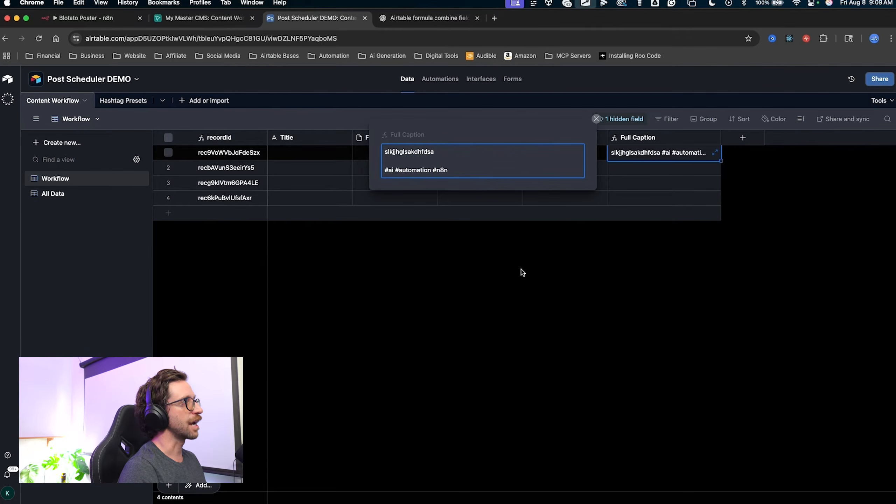
left_click(607, 219)
key("ctrl+a")
mouse_move(640, 330)
left_mouse_down()
mouse_move(670, 150)
mouse_move(645, 155)
mouse_move(677, 152)
left_mouse_up()
key("ctrl+a")
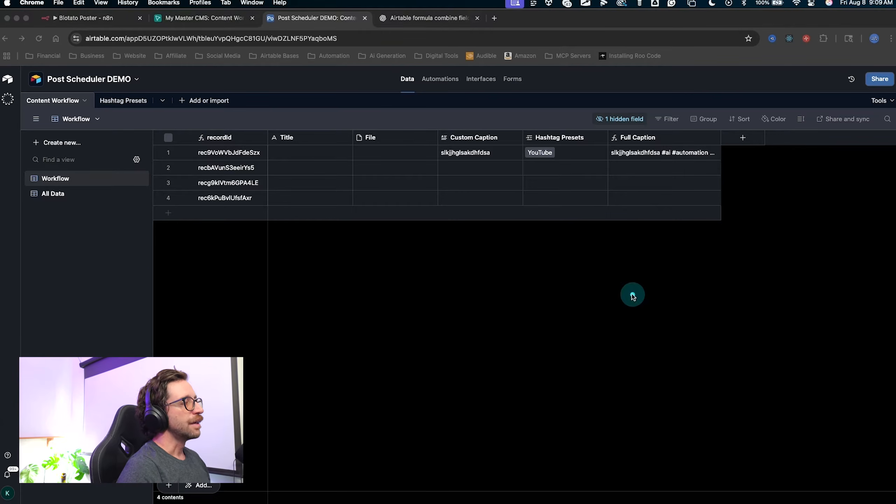
mouse_move(610, 300)
left_mouse_down()
mouse_move(594, 206)
mouse_move(566, 178)
mouse_move(564, 158)
mouse_move(558, 177)
mouse_move(566, 132)
mouse_move(571, 208)
mouse_move(616, 219)
left_mouse_up()
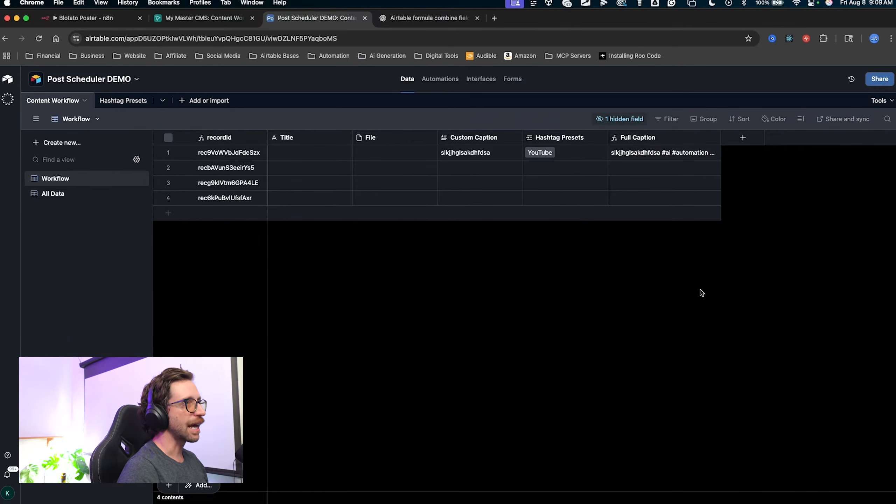
key("ctrl+a")
mouse_move(688, 312)
left_mouse_down()
mouse_move(744, 150)
mouse_move(730, 300)
mouse_move(745, 275)
left_mouse_up()
key("ctrl+a")
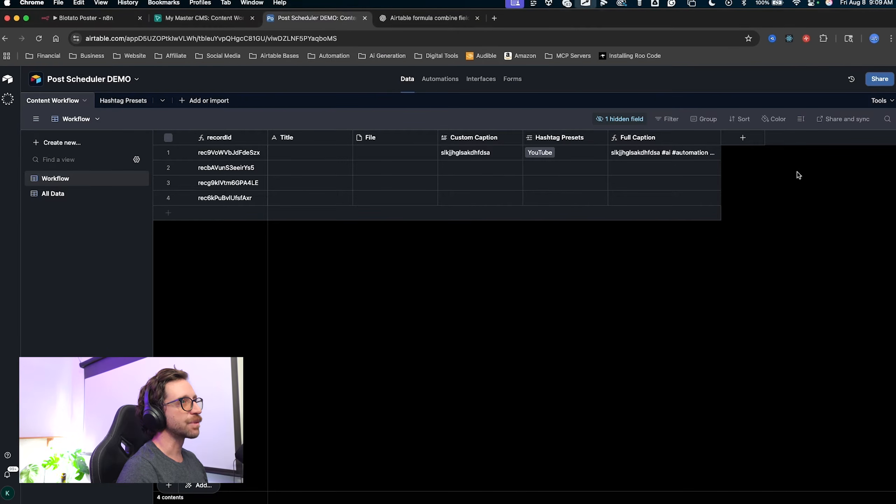
key("ctrl+a")
left_click_drag(241, 286, 186, 106)
key("ctrl+a")
Create a blank table from scratch named 'Accounts'.
left_click(184, 100)
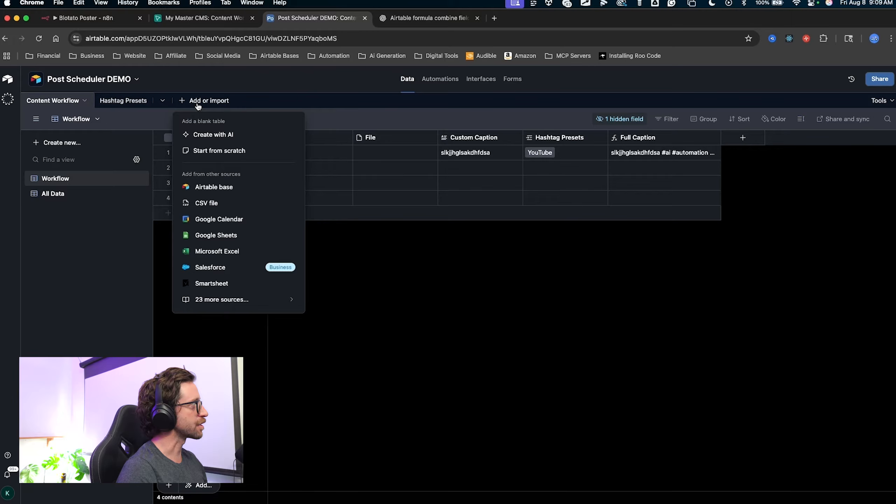
left_click(218, 151)
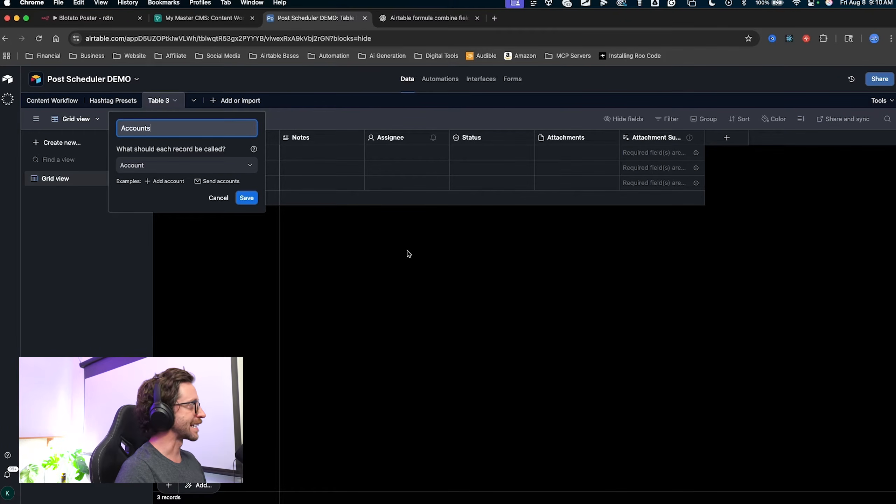
type("Accounts")
left_click(247, 198)
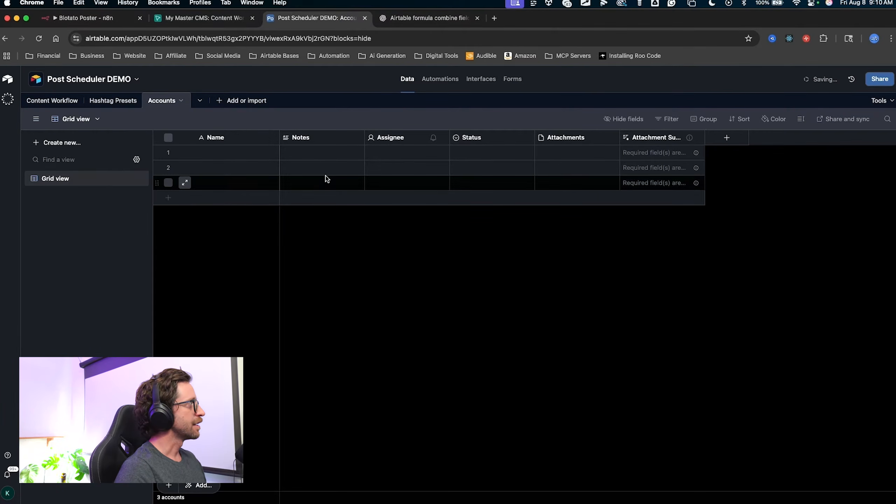
Delete the five extra fields from Notes through Attachment Summary.
left_click(330, 141)
left_click(640, 141, "shift")
right_click(640, 141)
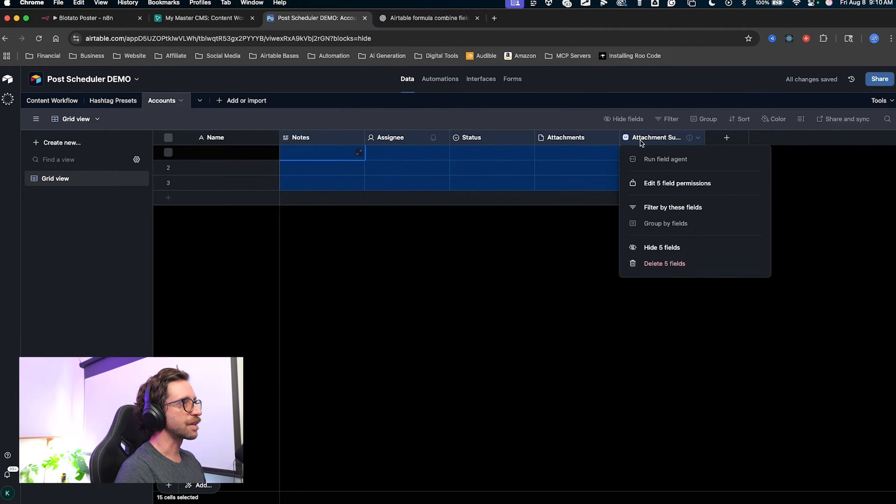
left_click(669, 265)
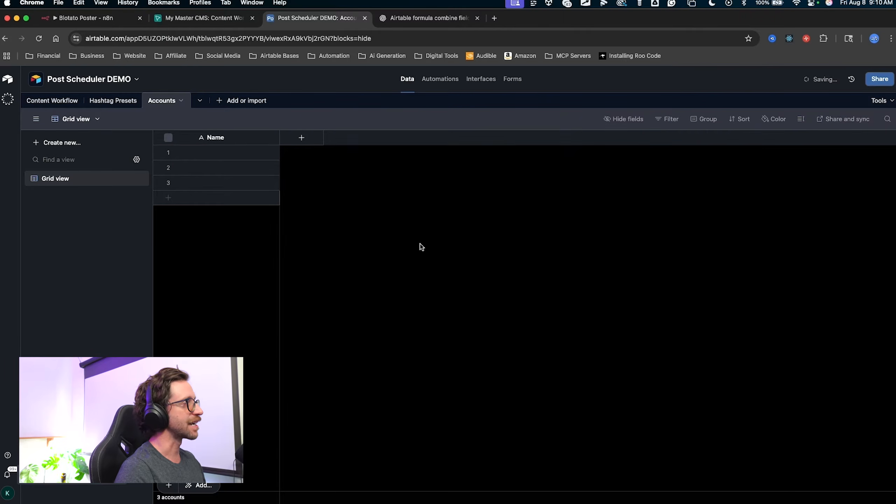
Rename the table's Grid view to 'All Data'.
mouse_move(260, 318)
left_mouse_down()
mouse_move(216, 133)
mouse_move(216, 162)
mouse_move(200, 136)
mouse_move(36, 151)
mouse_move(53, 174)
left_mouse_up()
key("Escape")
double_click(55, 179)
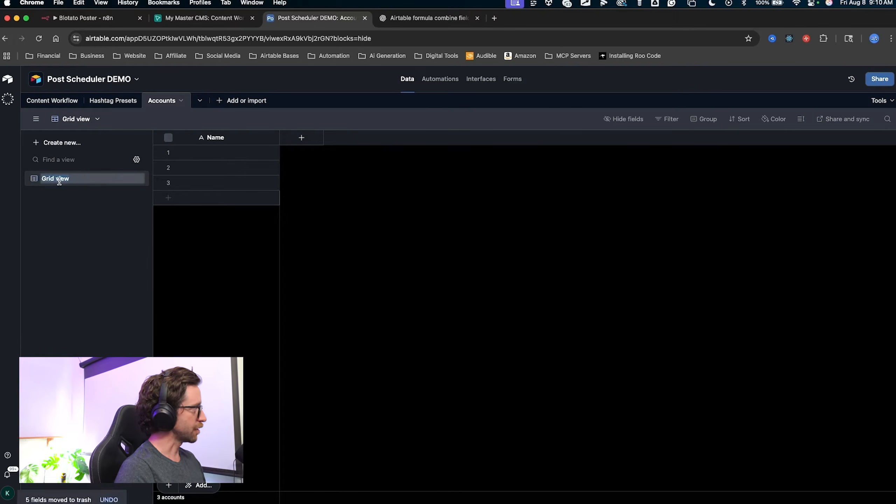
type("All Data")
left_click(137, 278)
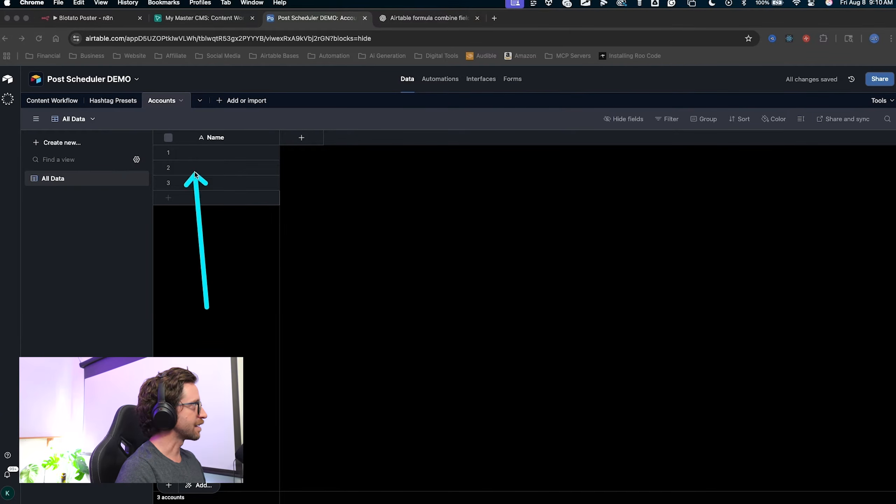
Paste the two account handles into Name for rows 1 and 2, widening the column.
left_click(228, 155)
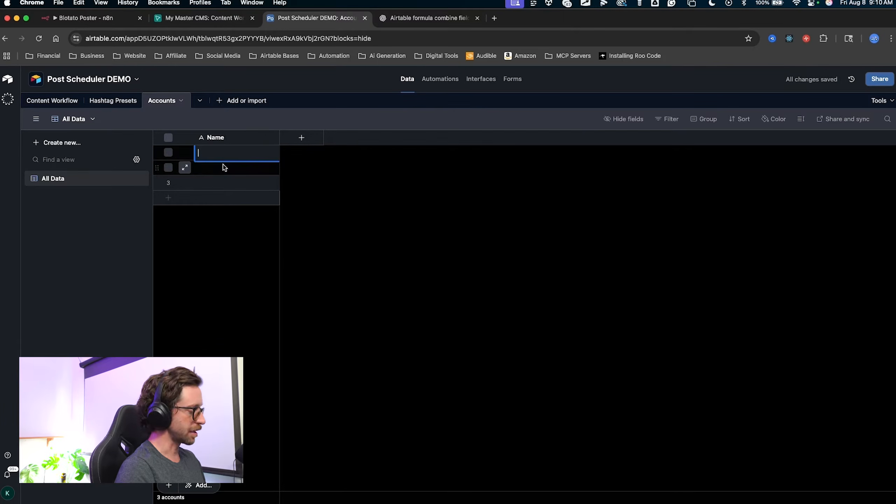
type("@digitalautomationdiagram")
left_click_drag(280, 138, 297, 140)
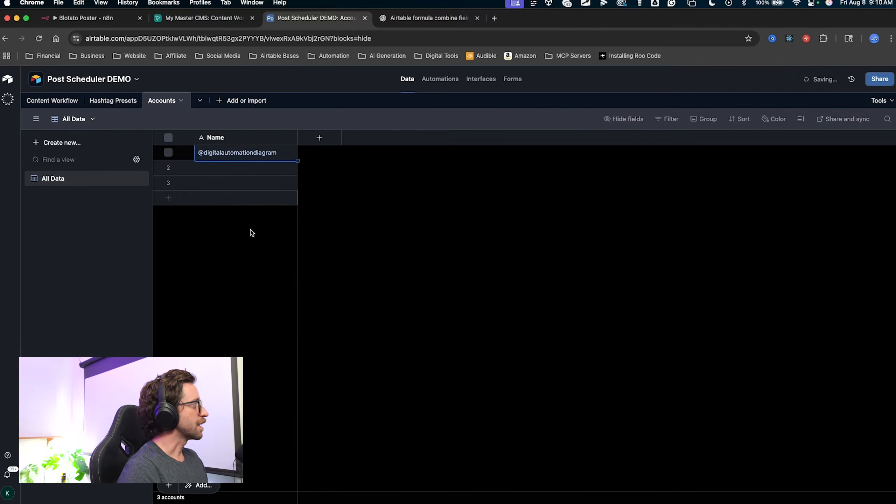
left_click(247, 249)
left_click(221, 166)
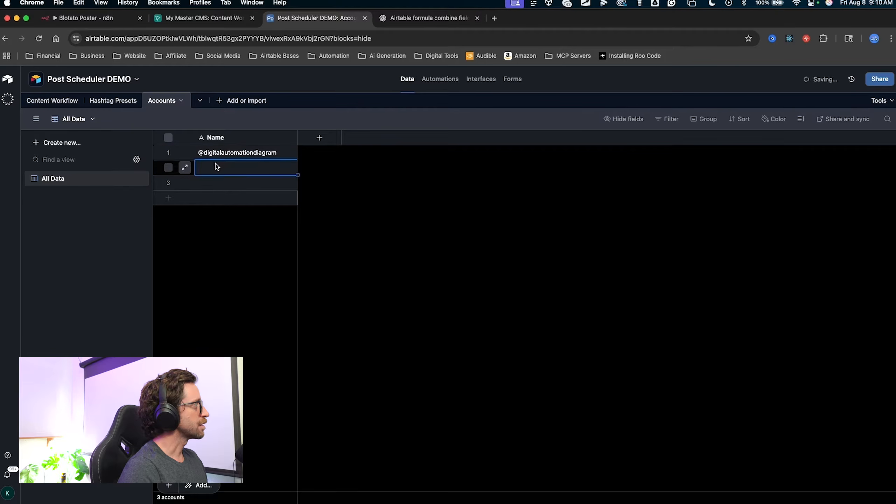
mouse_move(330, 287)
left_mouse_down()
mouse_move(283, 221)
mouse_move(262, 167)
left_mouse_up()
mouse_move(329, 247)
left_mouse_down()
mouse_move(310, 163)
mouse_move(320, 140)
left_mouse_up()
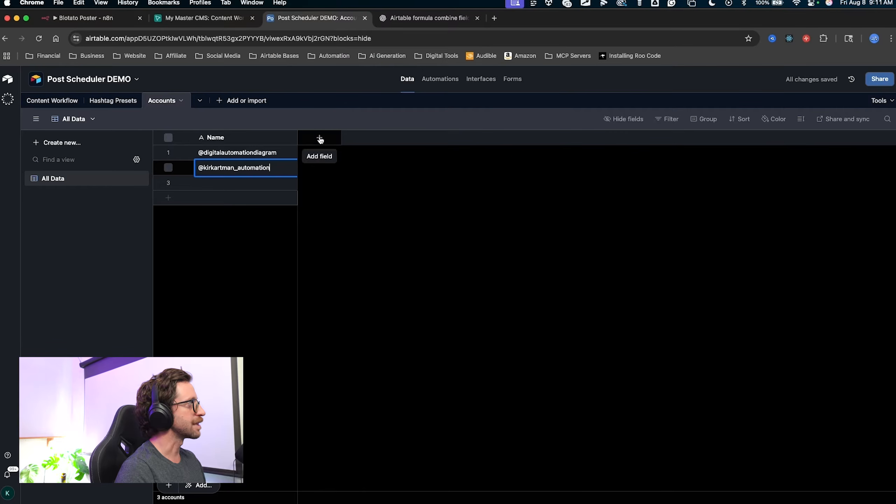
Add a 'Platform' single-select field with options YouTube (red) and Instagram (blue).
left_click(319, 138)
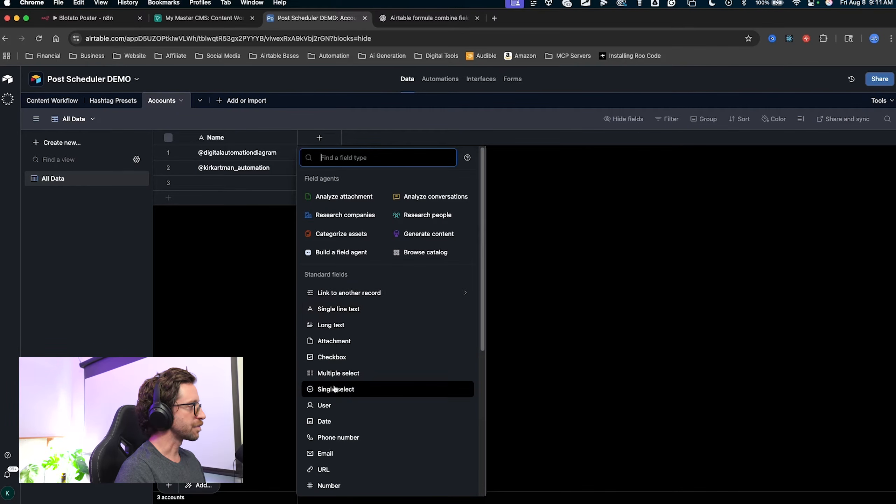
left_click(306, 389)
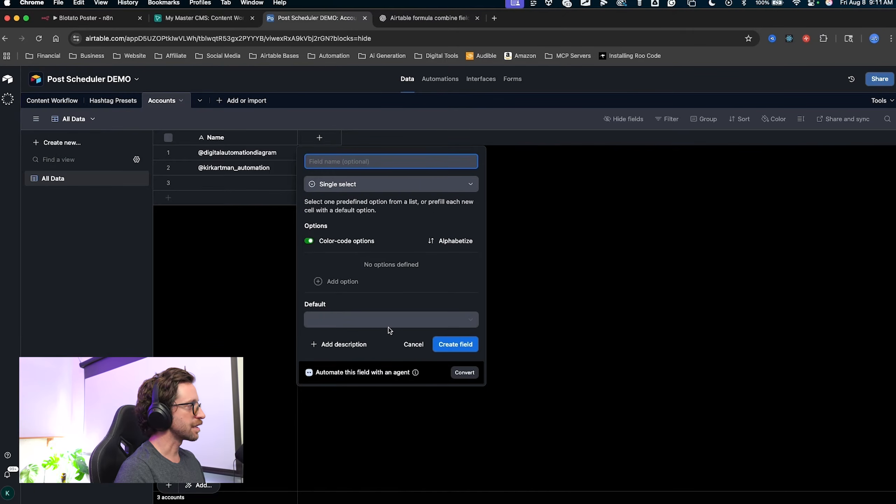
type("Platform")
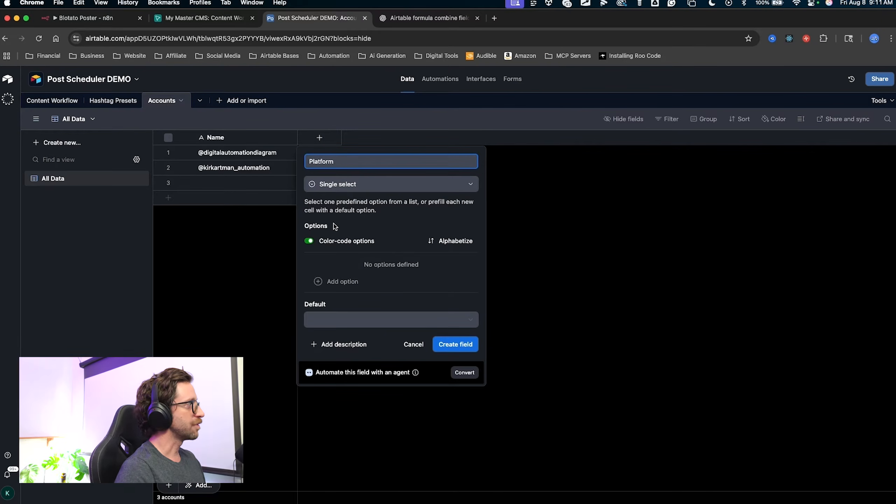
left_click(345, 281)
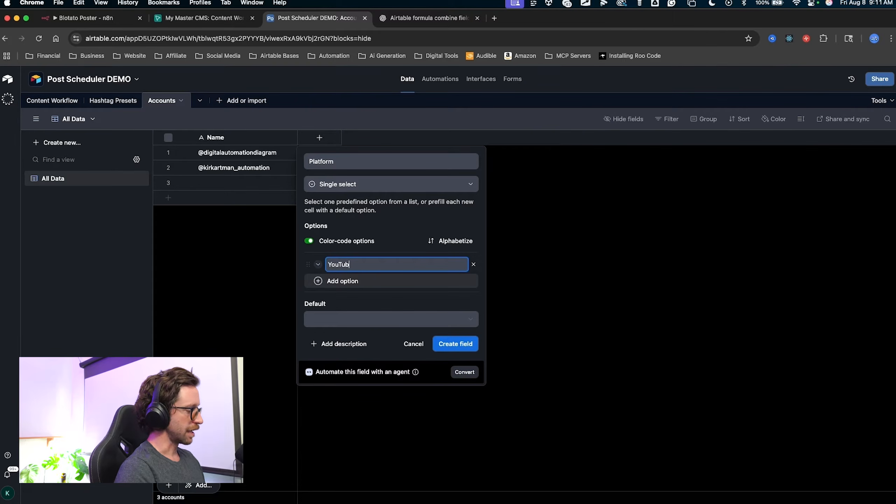
type("YouTube")
key("Return")
type("Instagram")
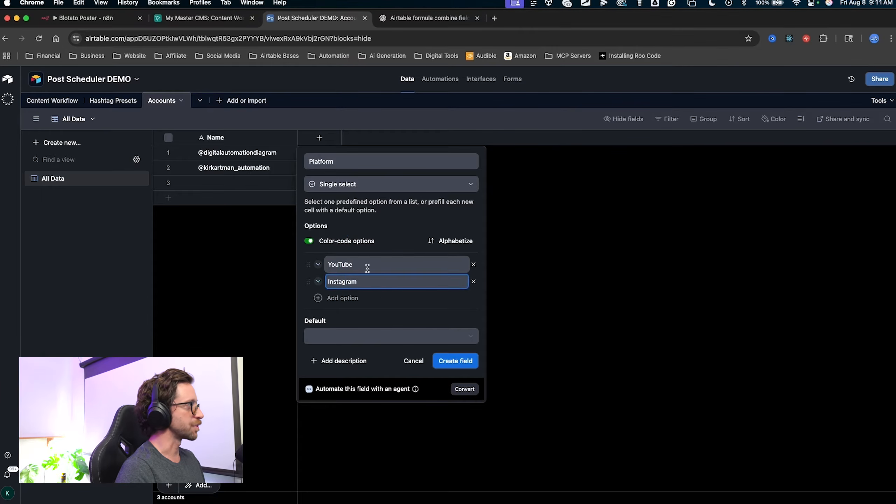
left_click(318, 265)
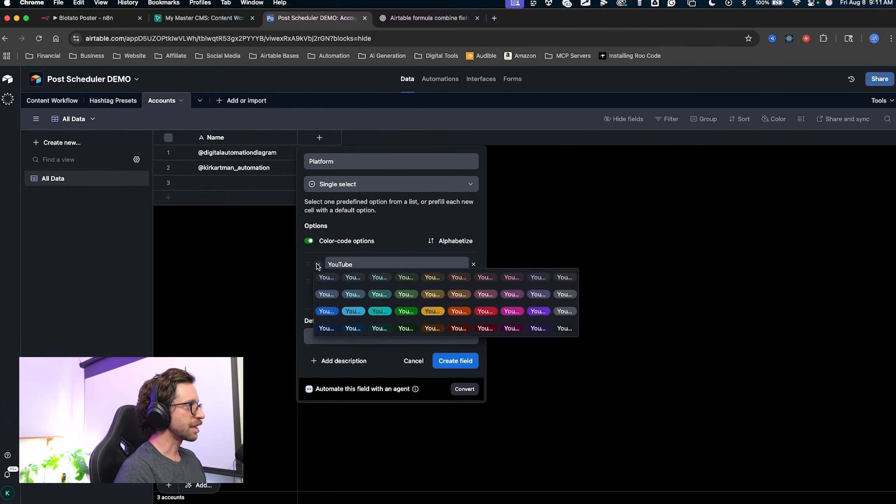
left_click(487, 313)
left_click(318, 282)
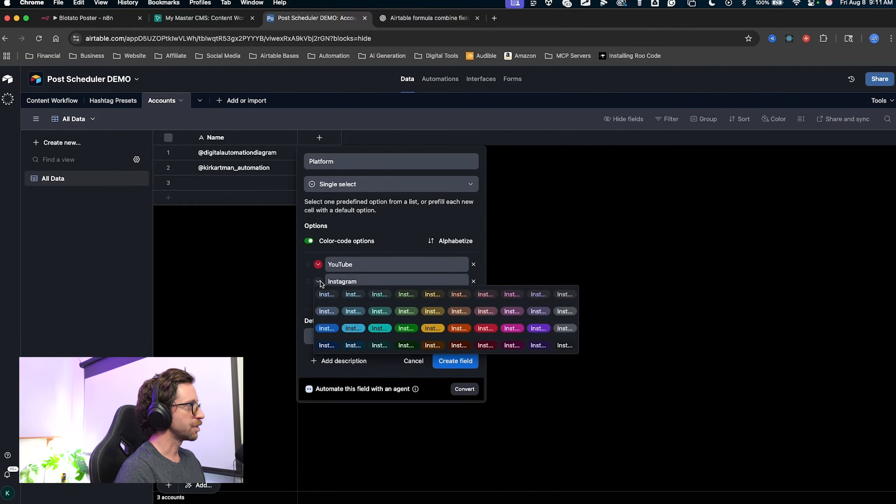
left_click(353, 330)
left_click_drag(366, 427, 462, 364)
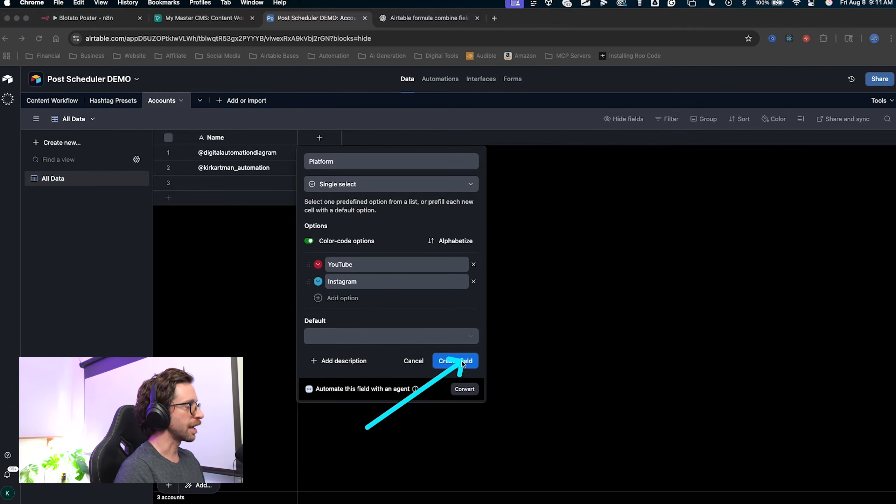
left_click(459, 365)
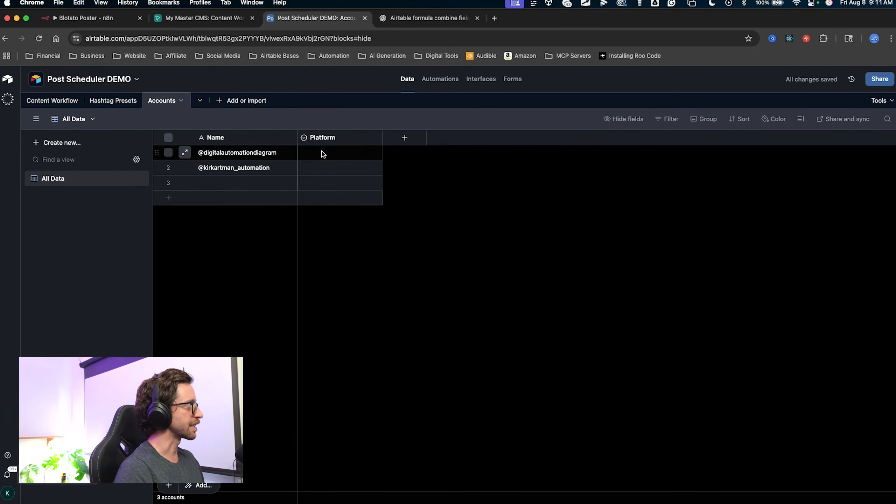
Set row 1's Platform to YouTube and row 2's to Instagram.
left_click(321, 155)
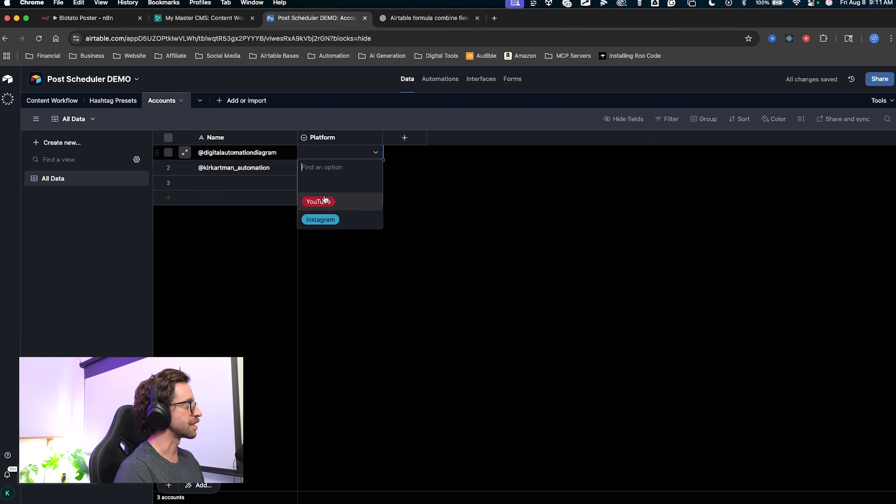
left_click(324, 199)
left_click(317, 168)
left_click(320, 234)
mouse_move(385, 338)
left_mouse_down()
mouse_move(417, 198)
mouse_move(406, 160)
left_mouse_up()
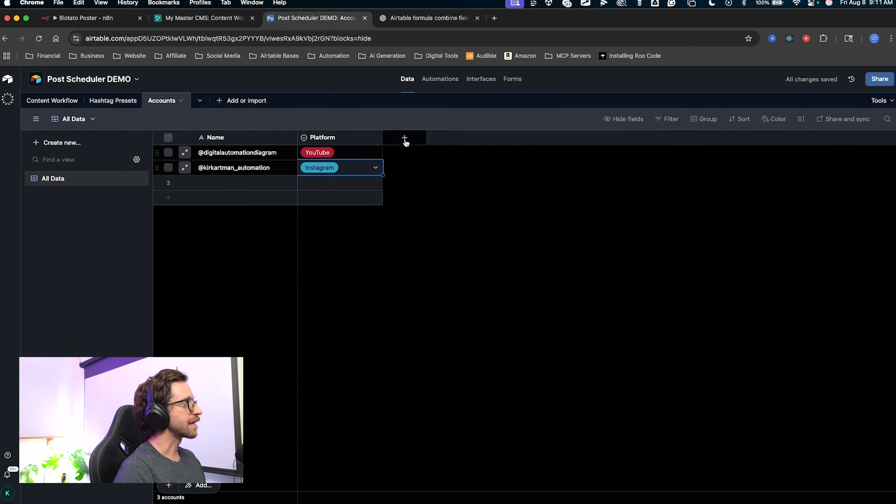
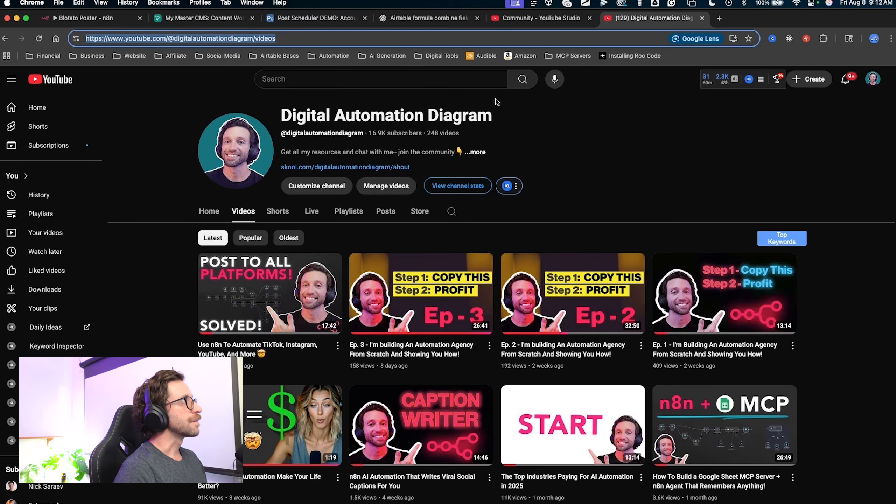
Add a URL field to the Accounts table in the Post Scheduler base.
left_click(310, 18)
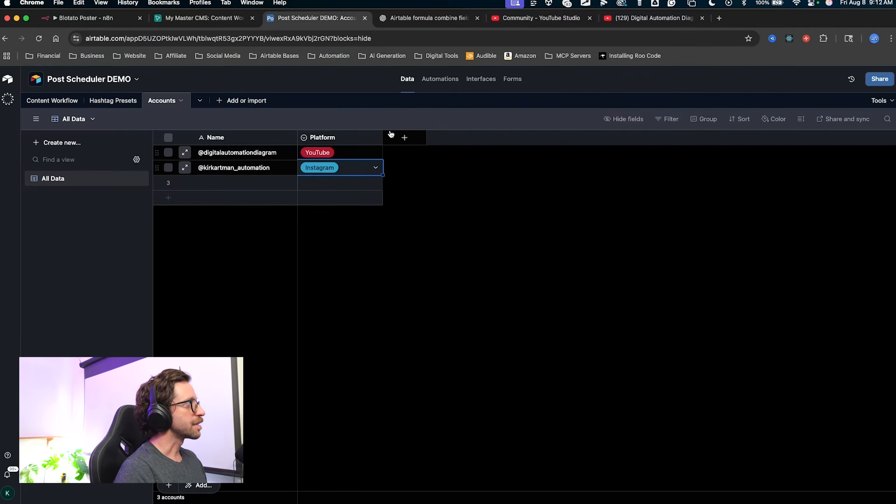
left_click(404, 137)
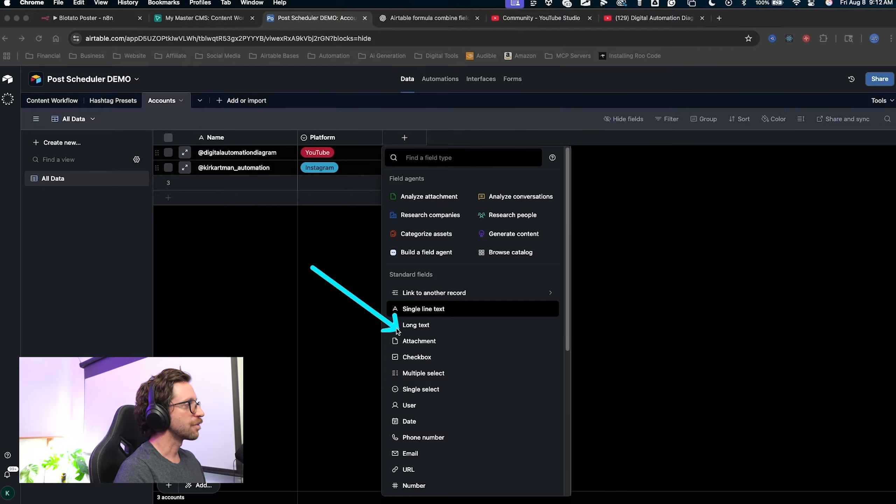
left_click(419, 470)
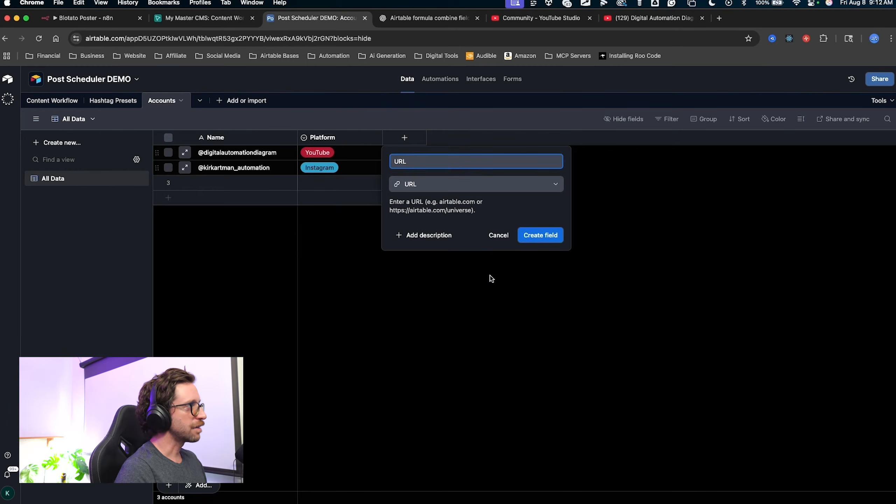
left_click(539, 235)
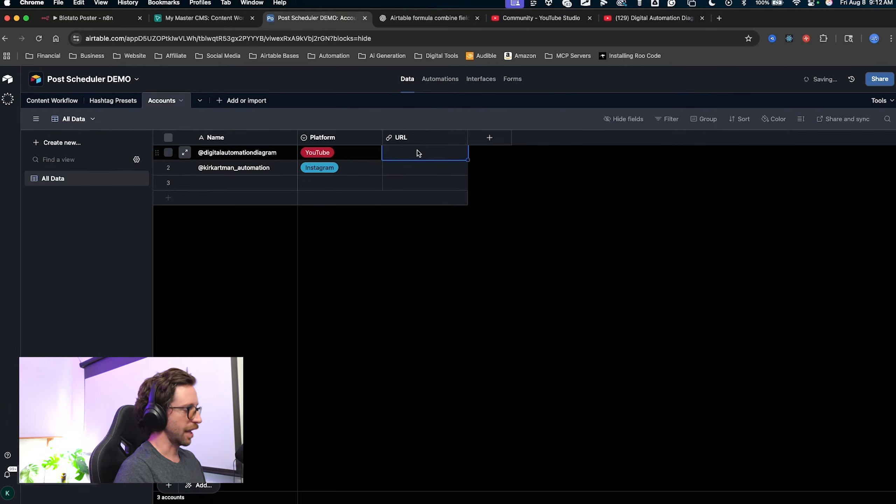
Paste the first account's YouTube channel videos link into row 1, widen the column and open the link.
type("v")
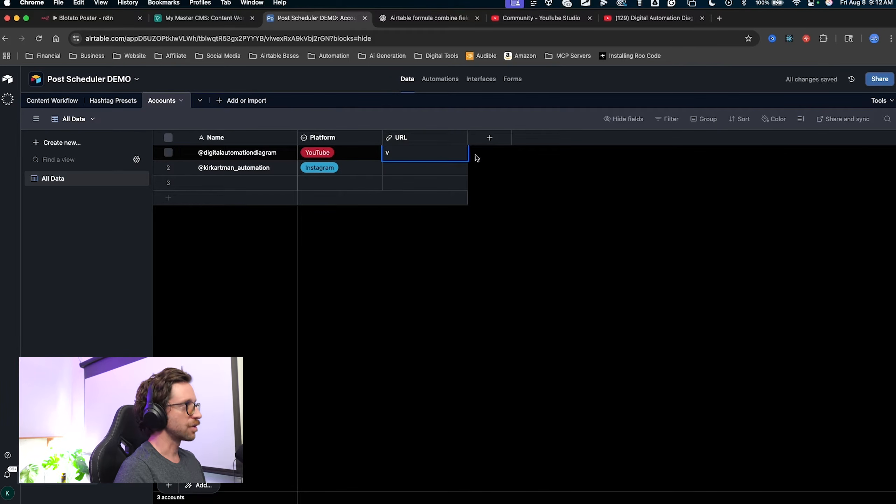
type("https://www.youtube.com/@digitalautomationdiagram/videos")
left_click_drag(468, 139, 607, 141)
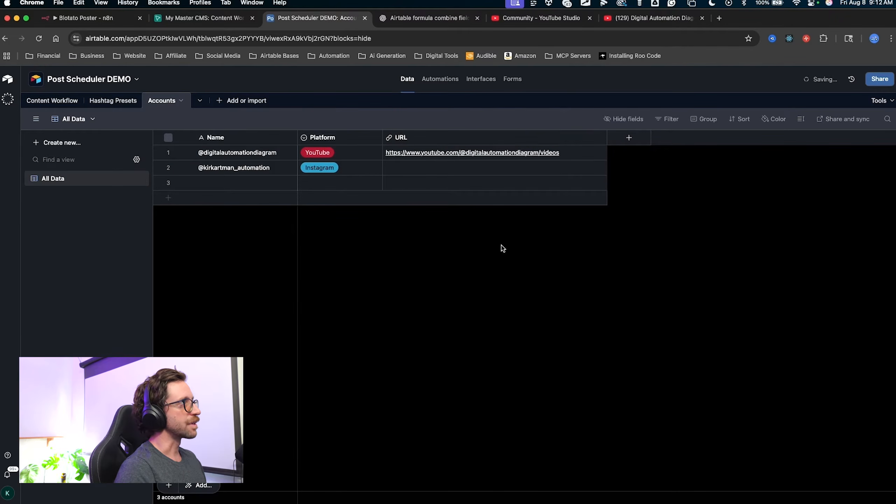
left_click(482, 156)
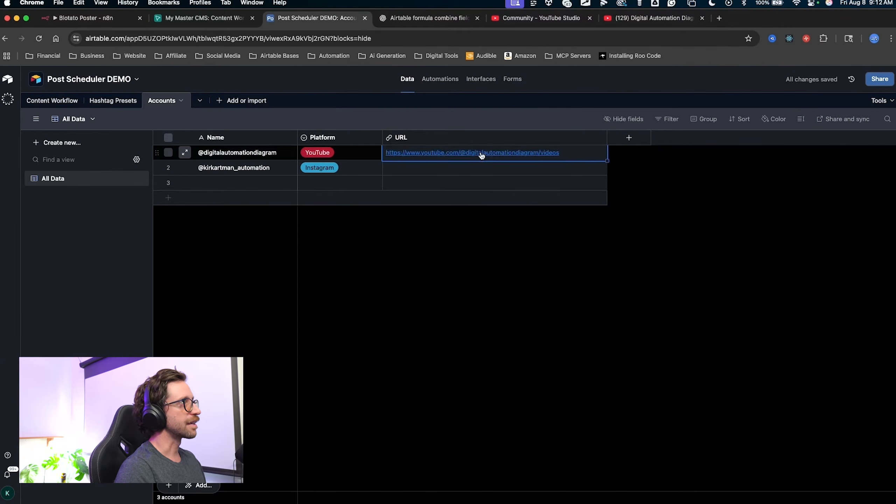
left_click(482, 156)
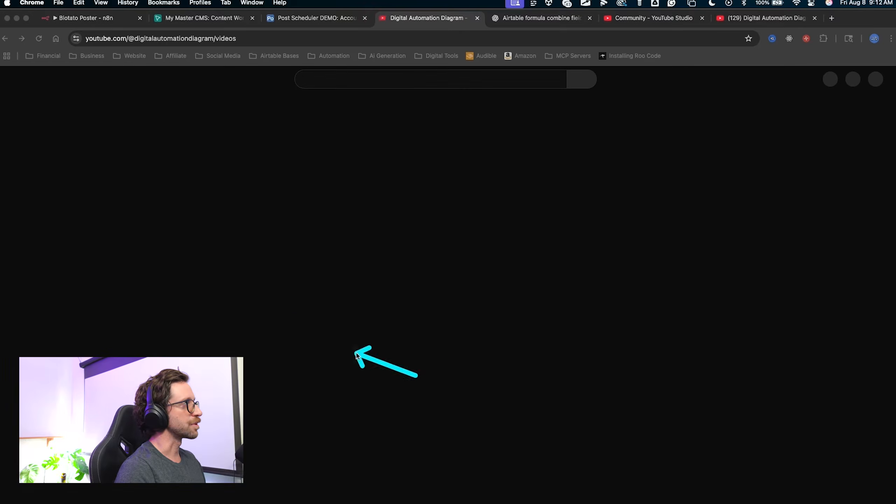
key("ctrl+shift+Tab")
Create an Email field after the URL field in Accounts.
left_click(629, 138)
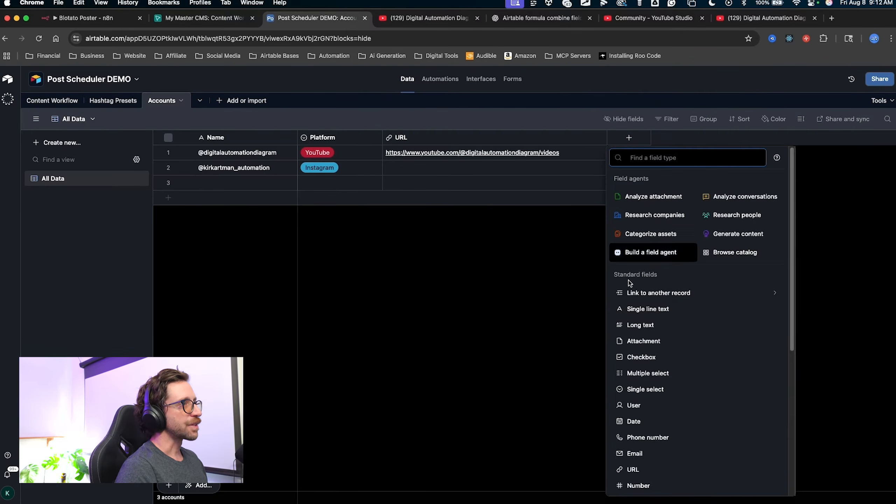
mouse_move(558, 344)
left_mouse_down()
mouse_move(634, 281)
mouse_move(616, 361)
mouse_move(635, 454)
left_mouse_up()
left_click(635, 453)
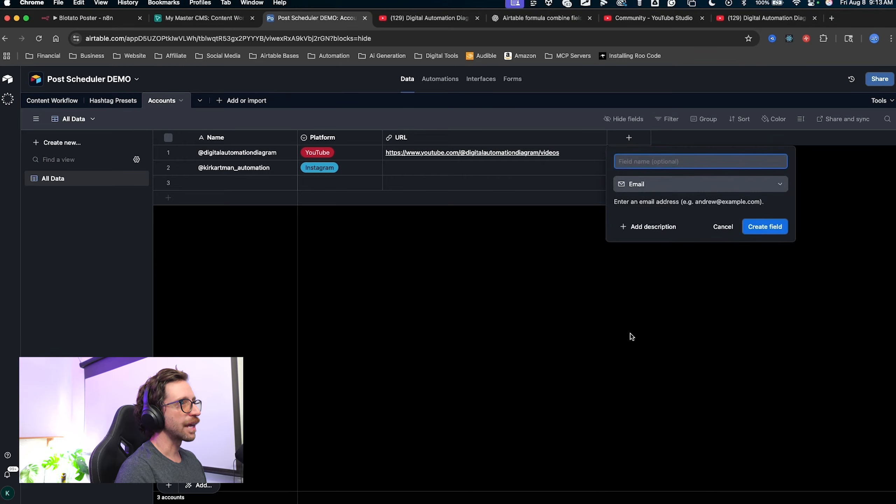
left_click(756, 233)
Look over the Accounts table with its new, still empty Email column.
left_click_drag(600, 301, 660, 175)
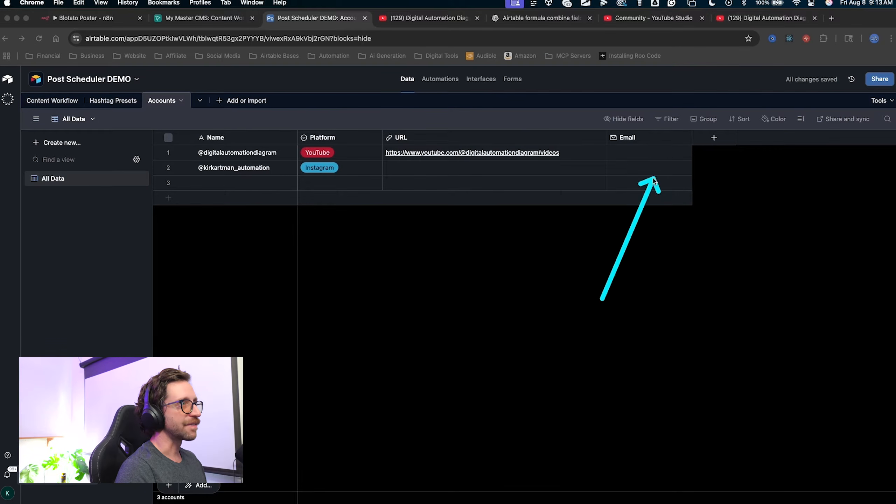
left_click(634, 156)
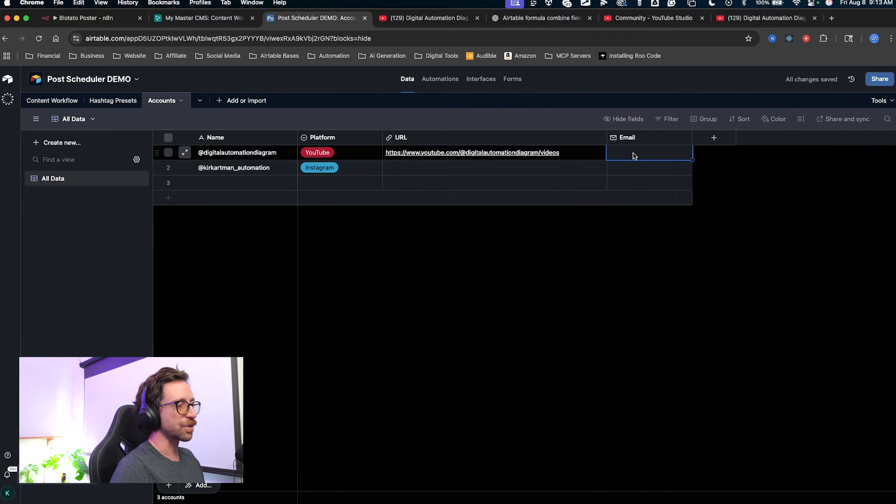
mouse_move(482, 320)
left_mouse_down()
mouse_move(337, 243)
mouse_move(481, 297)
mouse_move(566, 60)
mouse_move(312, 244)
mouse_move(420, 178)
mouse_move(414, 205)
left_mouse_up()
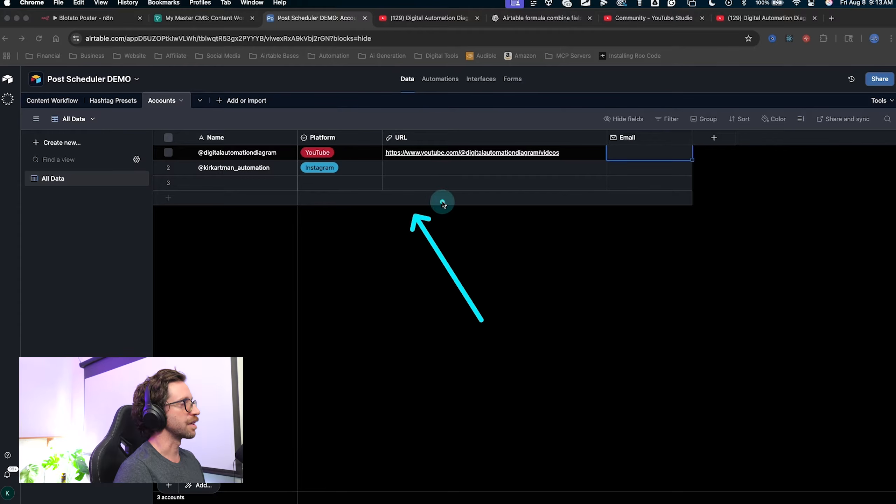
mouse_move(401, 350)
left_mouse_down()
mouse_move(177, 141)
mouse_move(444, 186)
mouse_move(644, 194)
mouse_move(274, 207)
mouse_move(272, 191)
mouse_move(393, 200)
left_mouse_up()
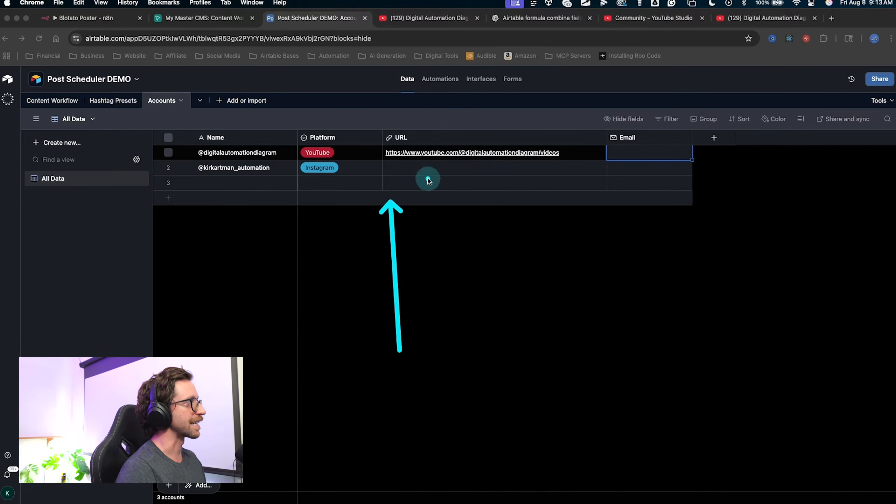
mouse_move(319, 420)
left_mouse_down()
mouse_move(331, 238)
mouse_move(319, 170)
mouse_move(336, 434)
left_mouse_up()
key("Escape")
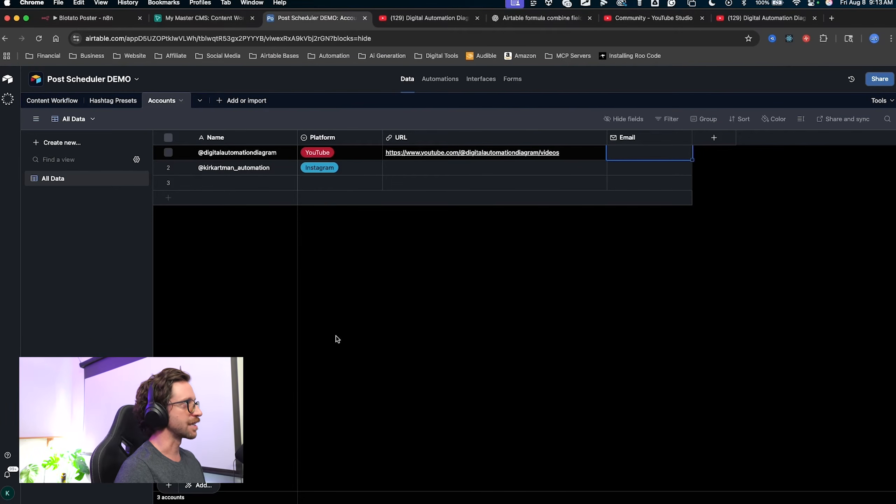
key("ctrl+a")
mouse_move(438, 351)
left_mouse_down()
mouse_move(249, 217)
mouse_move(425, 354)
mouse_move(395, 349)
mouse_move(344, 223)
mouse_move(288, 165)
left_mouse_up()
mouse_move(271, 303)
left_mouse_down()
mouse_move(216, 154)
mouse_move(245, 164)
mouse_move(310, 157)
mouse_move(215, 142)
left_mouse_up()
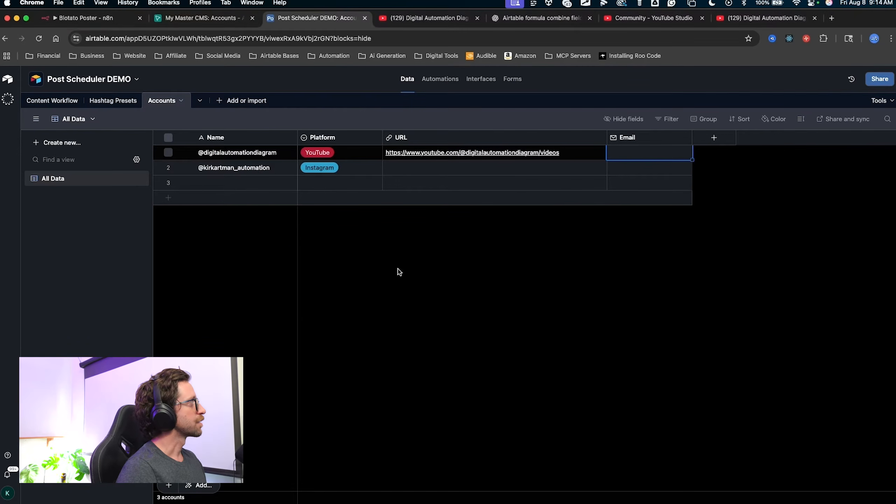
mouse_move(398, 272)
left_mouse_down()
mouse_move(149, 200)
mouse_move(33, 92)
left_mouse_up()
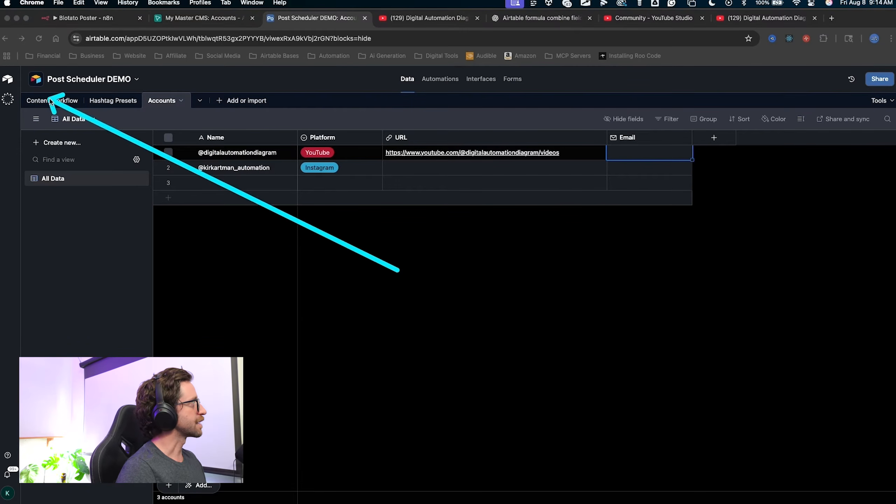
In the Content Workflow table, start a new Link to another record field.
left_click(52, 101)
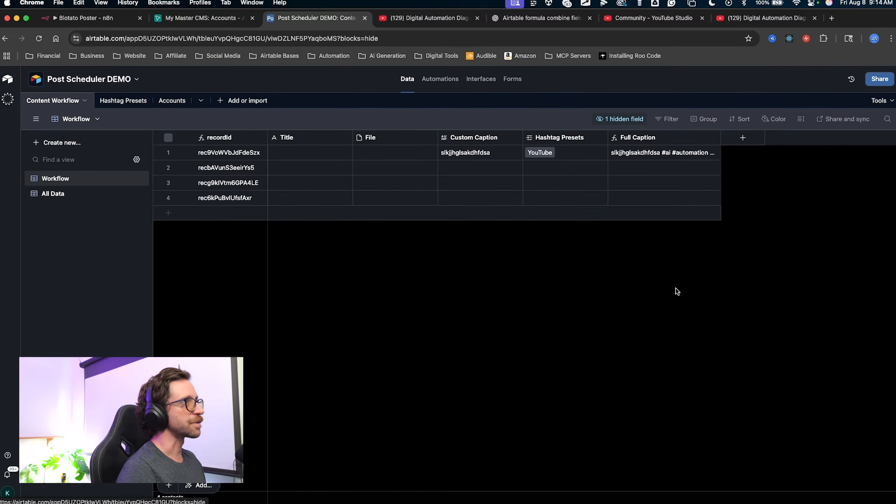
mouse_move(669, 307)
left_mouse_down()
mouse_move(745, 179)
mouse_move(740, 137)
left_mouse_up()
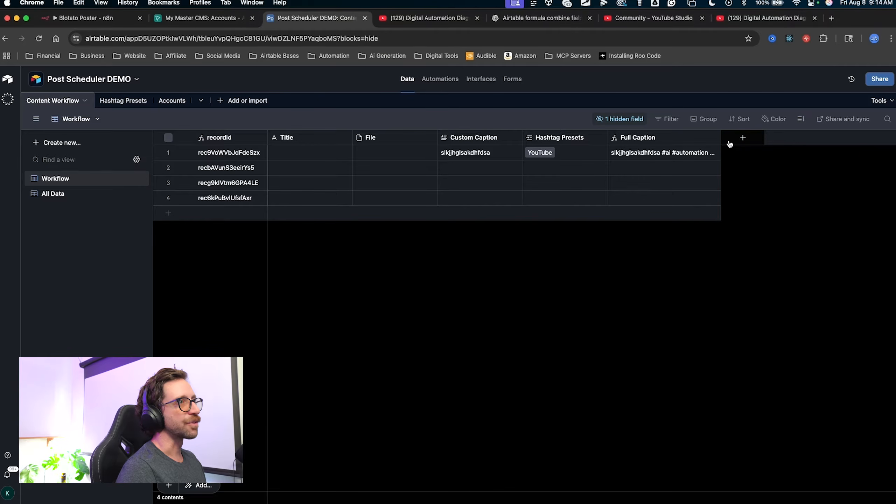
left_click(734, 139)
mouse_move(573, 269)
left_mouse_down()
mouse_move(644, 268)
mouse_move(687, 293)
left_mouse_up()
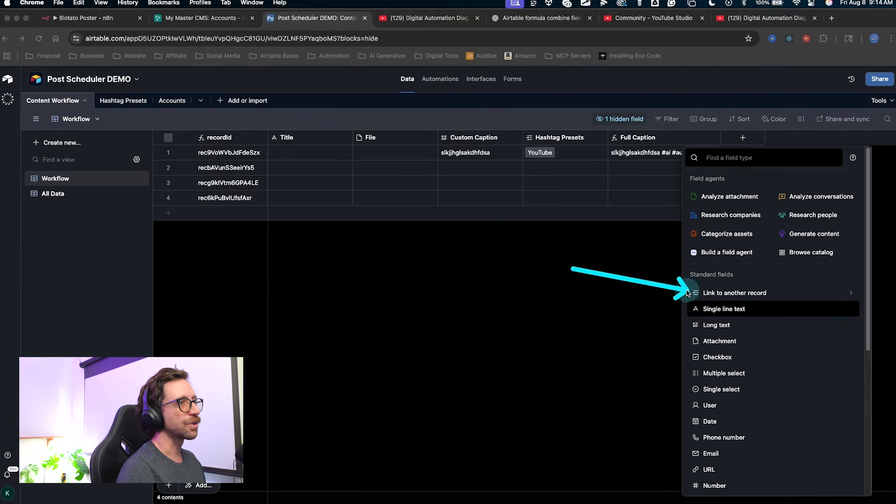
right_click(687, 293)
key("Escape")
left_click(723, 292)
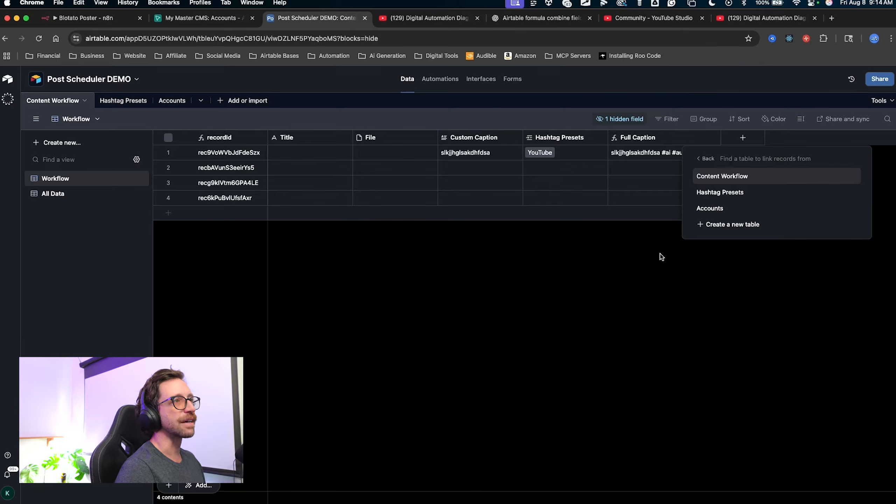
Link the field to the Accounts table, name it Accounts, and create it.
left_click_drag(632, 285, 705, 214)
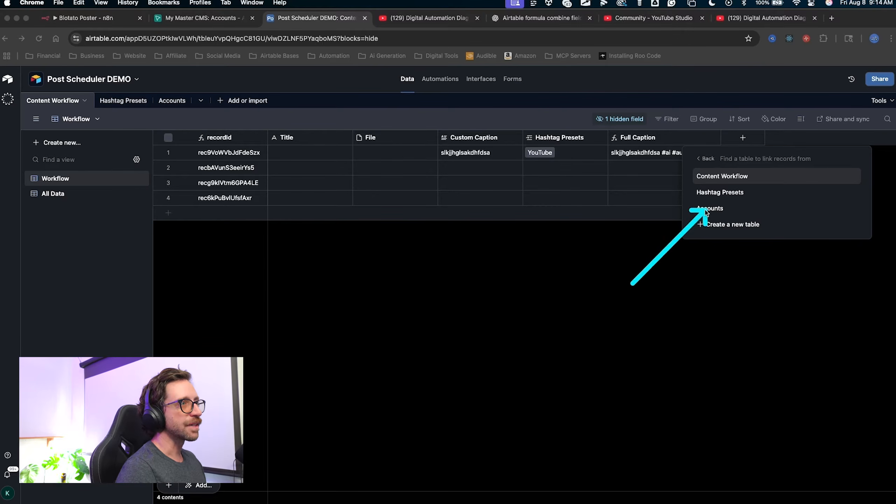
key("Escape")
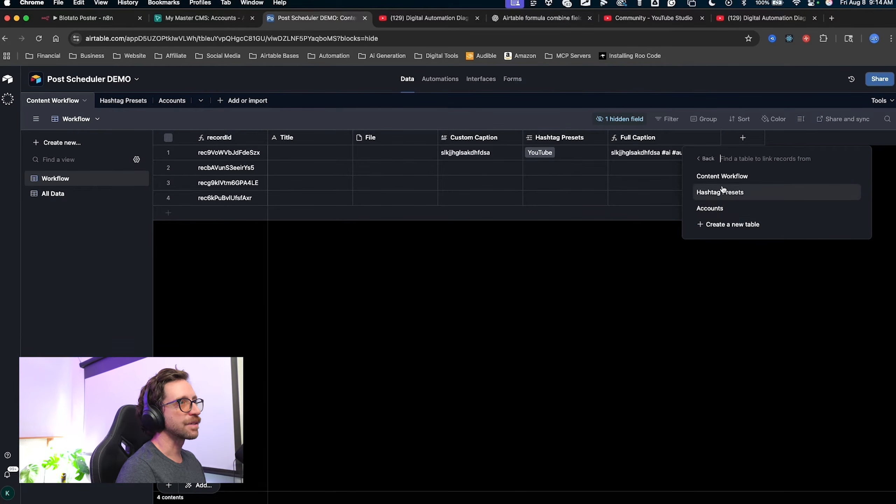
left_click(717, 207)
mouse_move(610, 252)
left_mouse_down()
mouse_move(654, 226)
mouse_move(674, 226)
left_mouse_up()
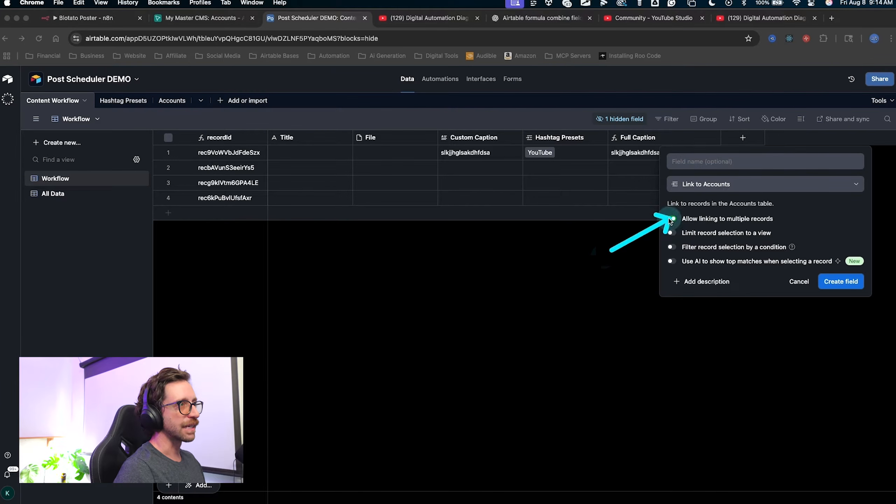
key("Escape")
left_click(685, 161)
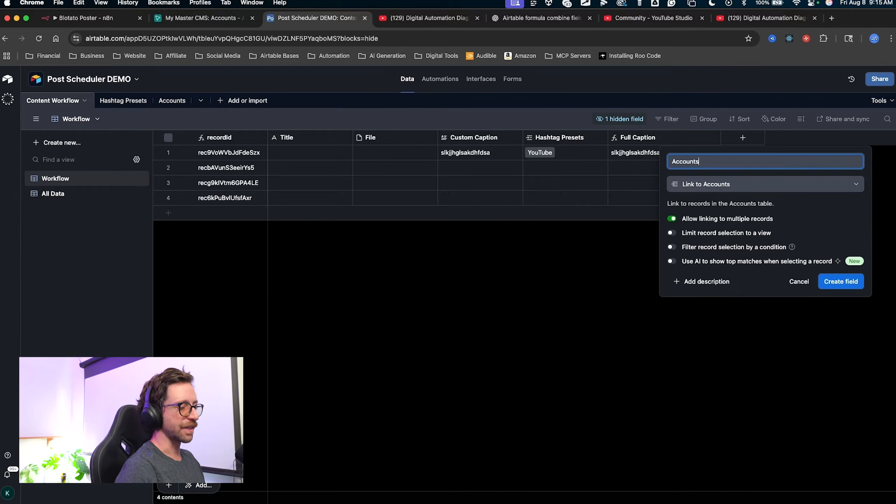
mouse_move(736, 391)
left_mouse_down()
mouse_move(881, 341)
mouse_move(840, 286)
left_mouse_up()
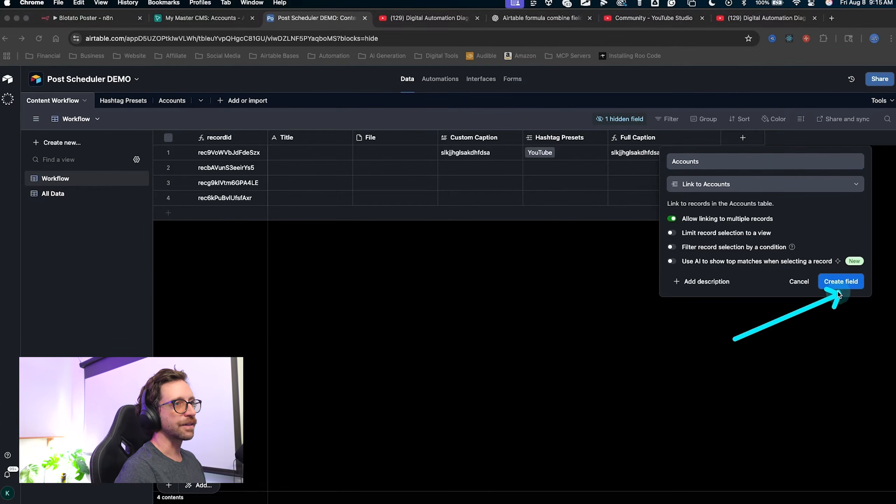
key("Escape")
left_click(841, 282)
mouse_move(450, 130)
left_mouse_down()
mouse_move(369, 237)
mouse_move(370, 248)
left_mouse_up()
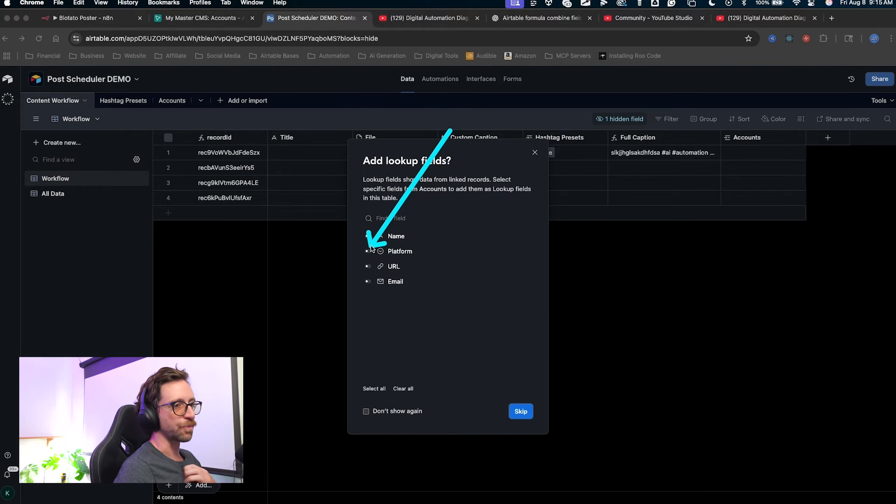
Add a lookup of the linked Accounts' Platform field to the table.
mouse_move(369, 252)
left_mouse_down()
mouse_move(406, 257)
mouse_move(390, 235)
mouse_move(420, 261)
mouse_move(378, 240)
mouse_move(362, 263)
mouse_move(391, 235)
mouse_move(407, 253)
mouse_move(387, 250)
left_mouse_up()
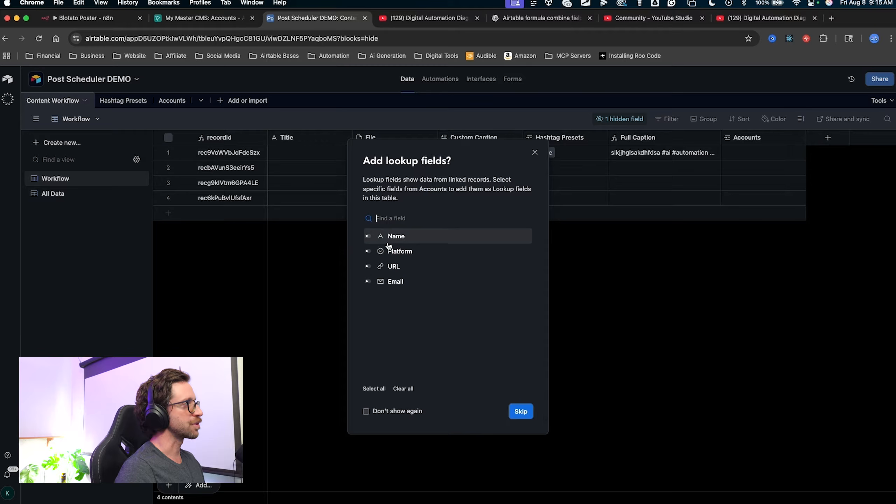
left_click(368, 251)
mouse_move(286, 306)
left_mouse_down()
mouse_move(336, 266)
mouse_move(367, 257)
left_mouse_up()
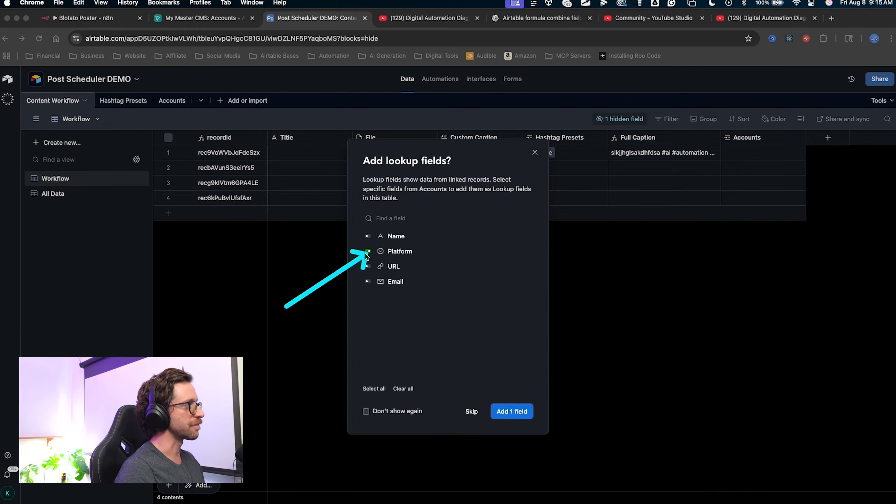
left_click_drag(287, 308, 492, 401)
left_click(512, 412)
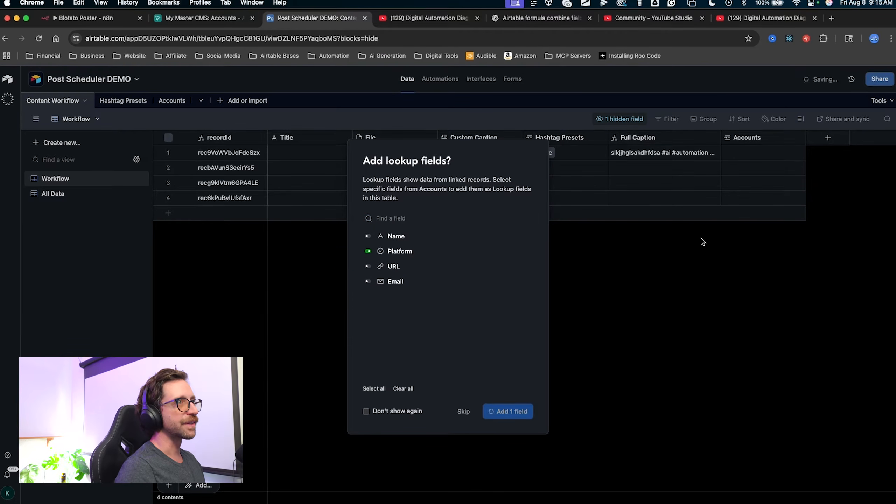
Widen the Platform lookup column, rename it Platforms and save.
mouse_move(796, 275)
left_mouse_down()
mouse_move(771, 185)
mouse_move(780, 137)
mouse_move(862, 138)
left_mouse_up()
mouse_move(771, 274)
left_mouse_down()
mouse_move(791, 141)
mouse_move(808, 139)
mouse_move(226, 94)
mouse_move(364, 86)
mouse_move(806, 145)
left_mouse_up()
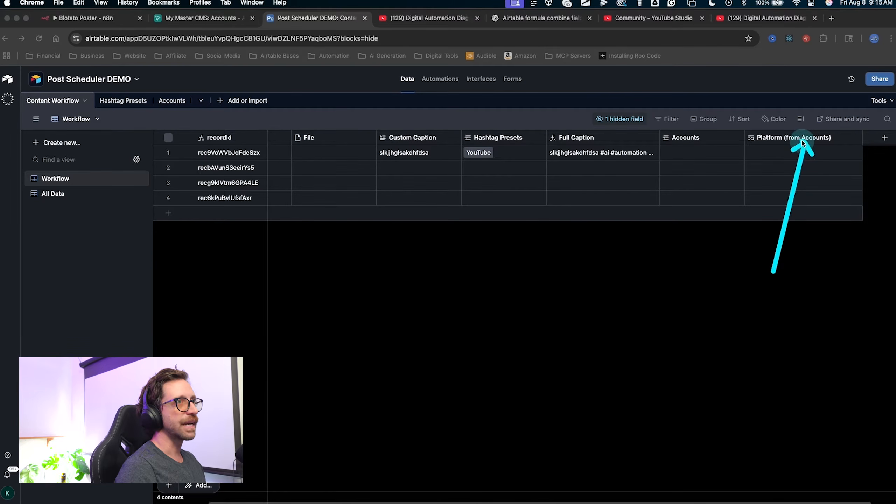
double_click(800, 141)
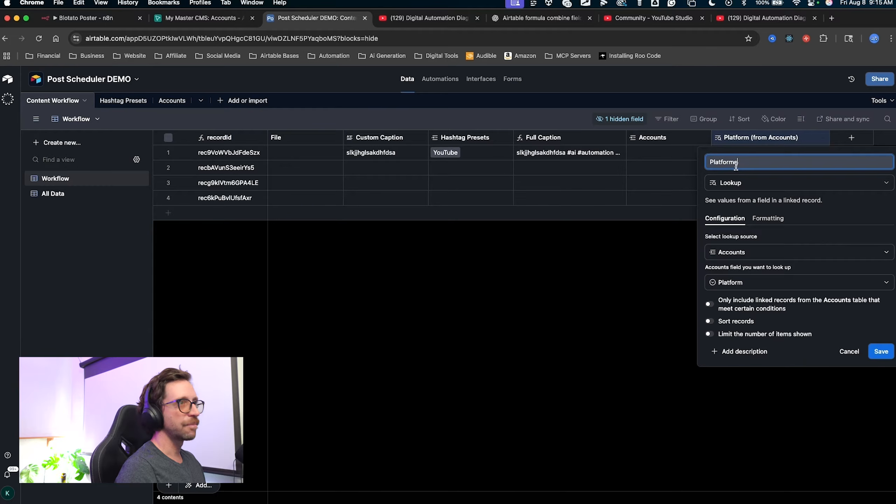
type("s")
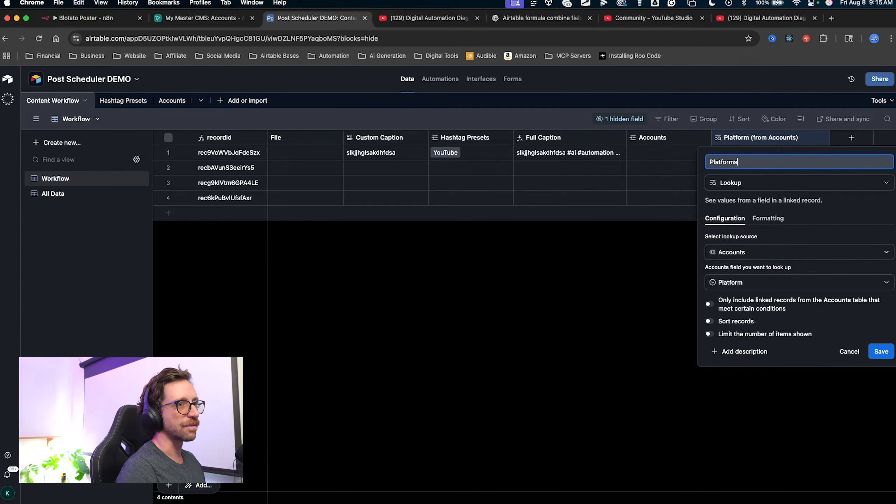
left_click(880, 351)
mouse_move(650, 281)
left_mouse_down()
mouse_move(647, 156)
mouse_move(733, 148)
mouse_move(724, 159)
mouse_move(644, 156)
left_mouse_up()
left_click(640, 156)
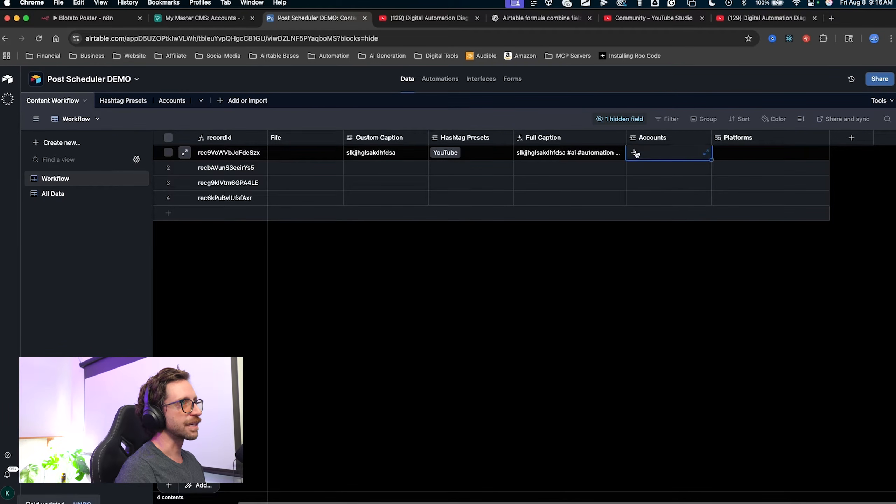
Link the YouTube and Instagram accounts to record 1's Accounts cell.
left_click(635, 153)
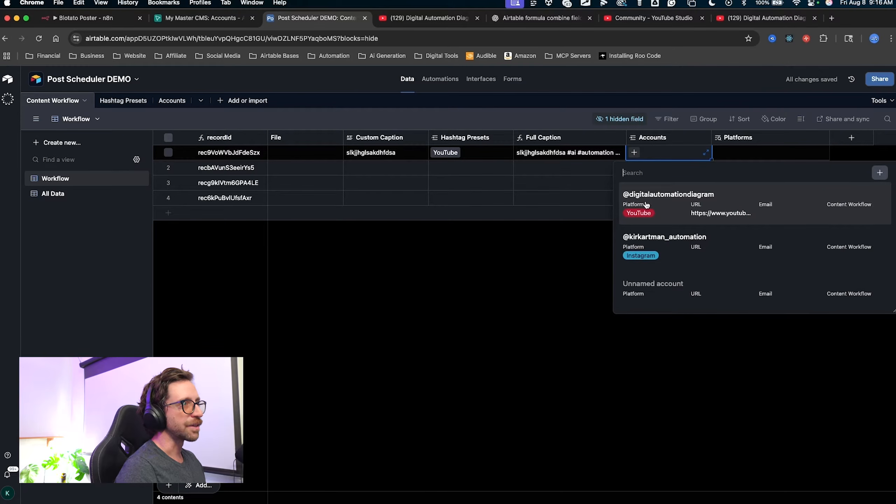
left_click(646, 204)
left_click_drag(685, 246, 738, 157)
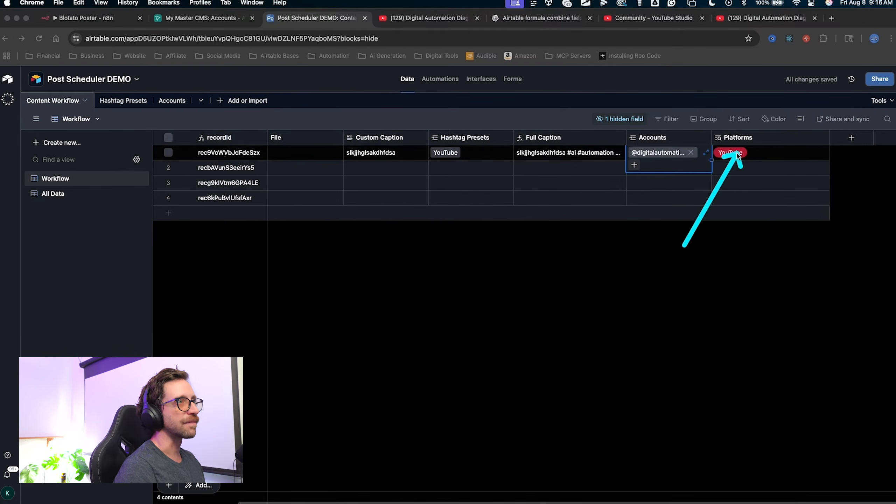
mouse_move(660, 246)
left_mouse_down()
mouse_move(650, 176)
mouse_move(634, 169)
left_mouse_up()
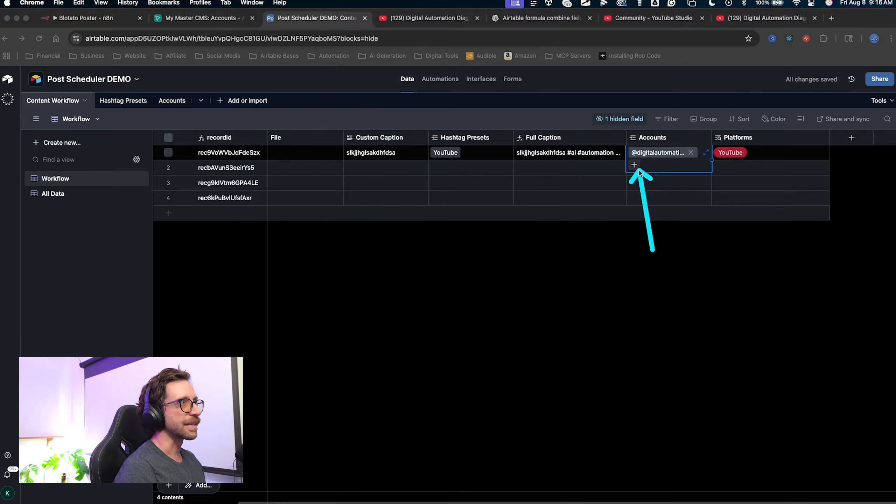
left_click(635, 165)
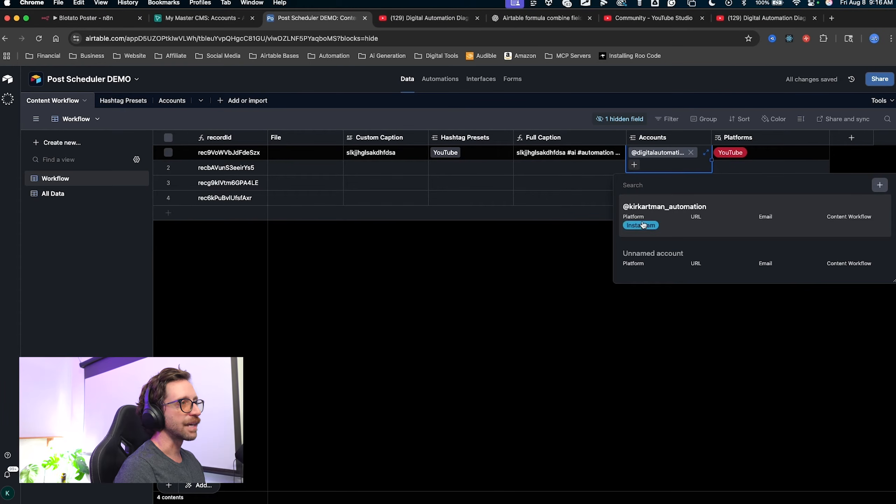
left_click(643, 224)
mouse_move(711, 260)
left_mouse_down()
mouse_move(732, 240)
mouse_move(741, 158)
mouse_move(769, 156)
left_mouse_up()
left_click(822, 252)
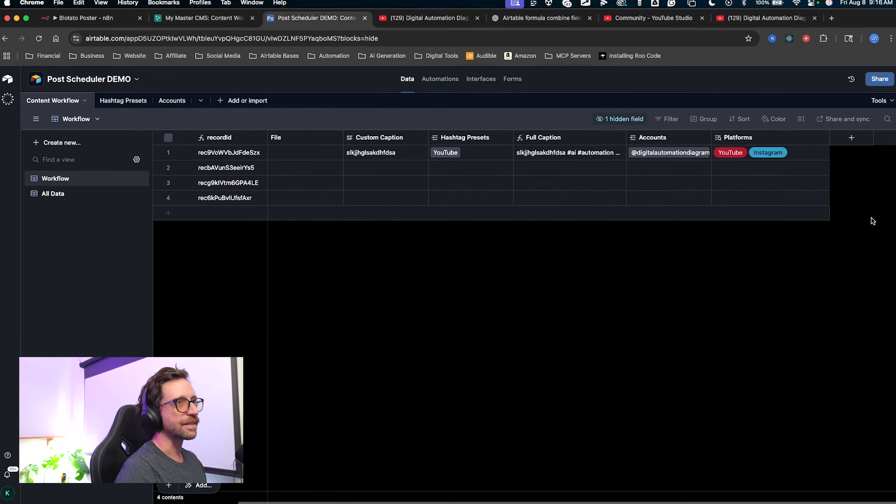
left_click_drag(846, 236, 850, 130)
left_click(851, 137)
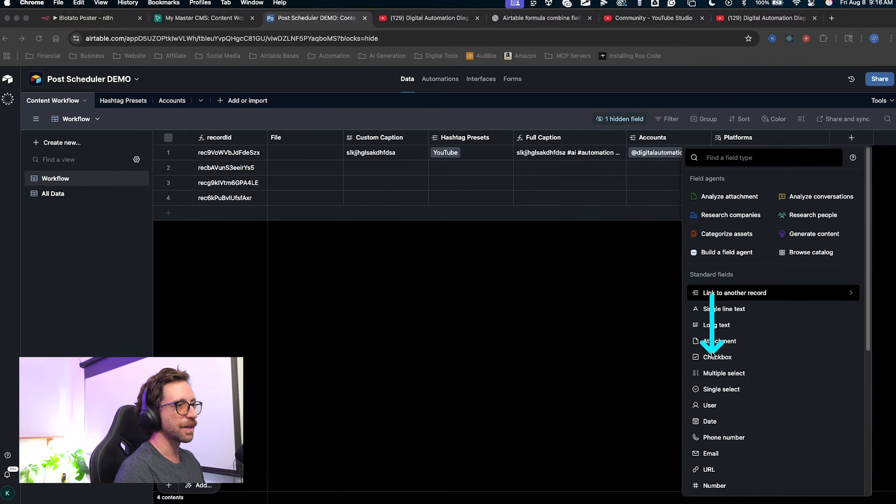
Create a checkbox field named Publish with the blue thumbs-up style.
left_click(715, 356)
left_click(704, 233)
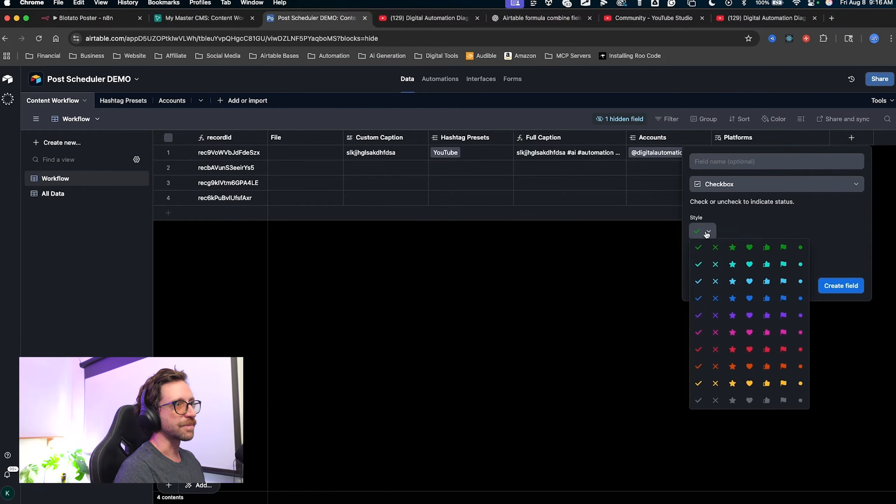
left_click(768, 281)
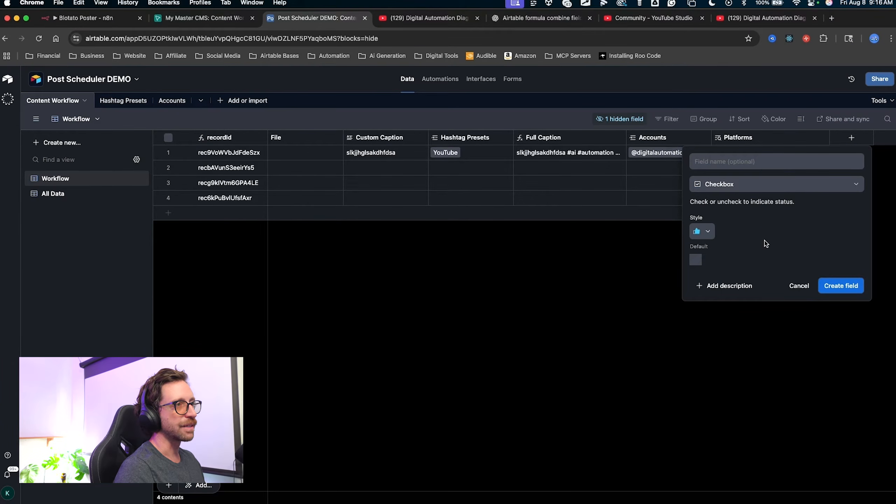
left_click(776, 161)
type("Publish")
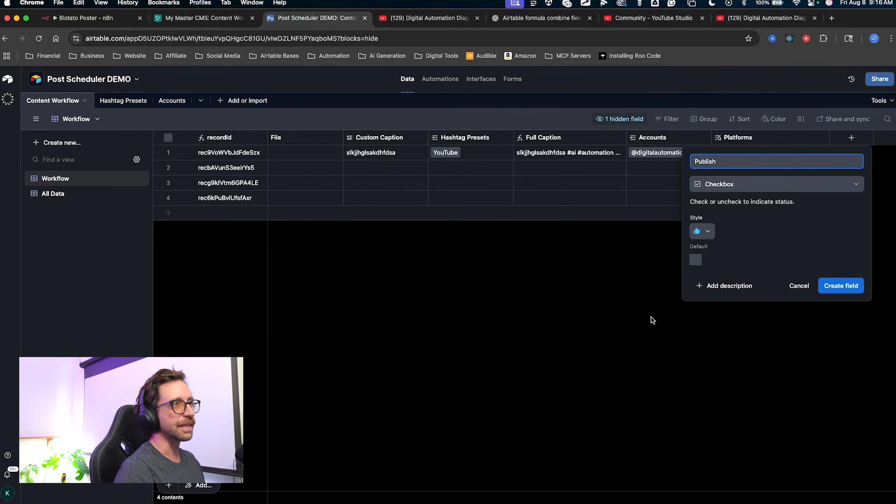
left_click_drag(584, 341, 698, 236)
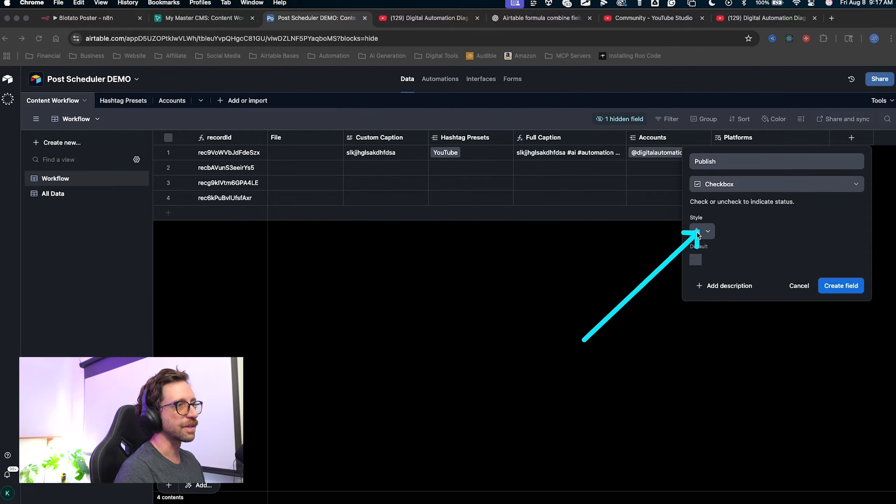
left_click(841, 286)
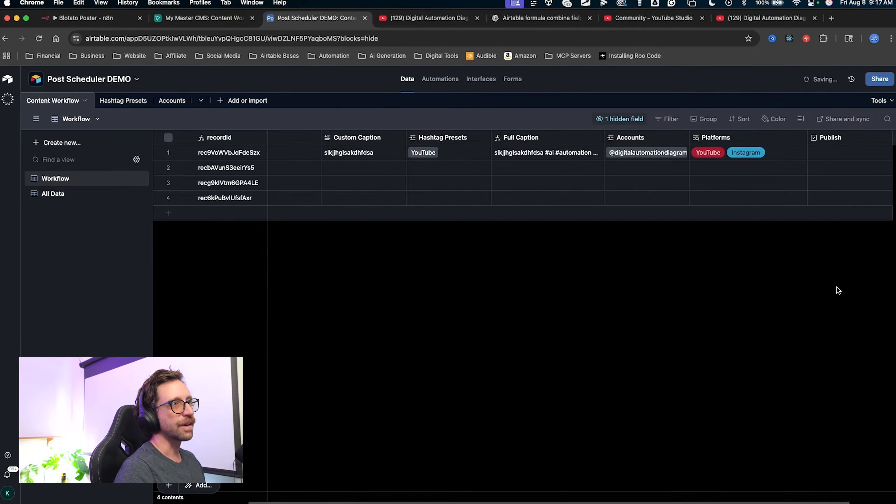
Resize the Publish column so its name shows and leave record 1 unticked.
mouse_move(830, 141)
left_mouse_down()
mouse_move(794, 143)
mouse_move(835, 143)
left_mouse_up()
left_click(778, 149)
left_click_drag(813, 281, 812, 144)
key("Escape")
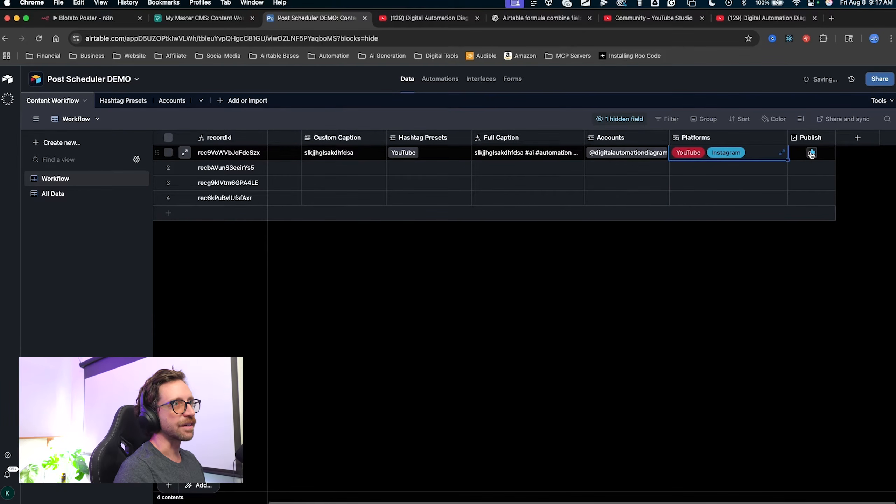
left_click(813, 153)
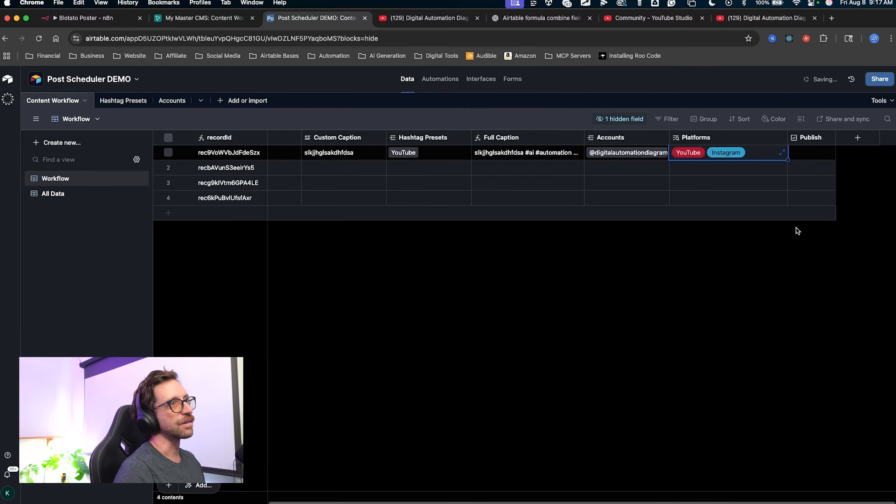
scroll(770, 251, "right", 1)
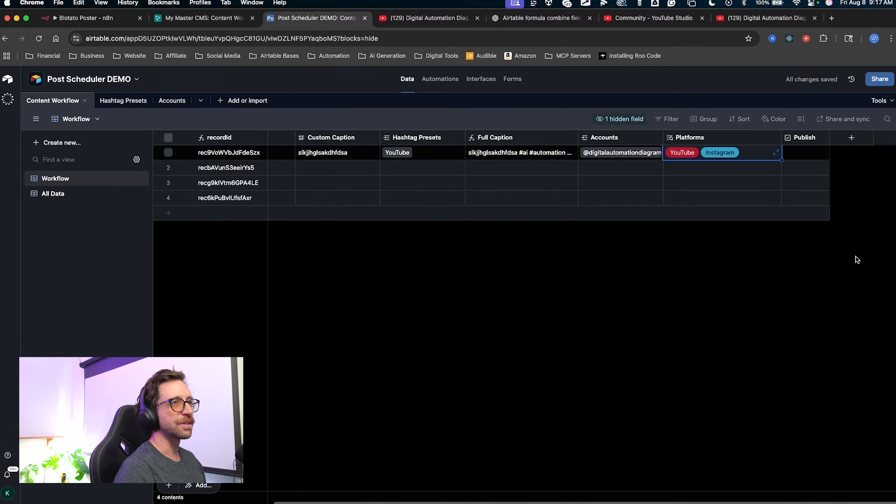
key("ctrl+shift+a")
mouse_move(835, 278)
left_mouse_down()
mouse_move(832, 203)
mouse_move(686, 140)
mouse_move(406, 145)
mouse_move(856, 160)
left_mouse_up()
Start a single-select field named Status with a magenta NEW option.
key("ctrl+shift+a")
left_click(851, 138)
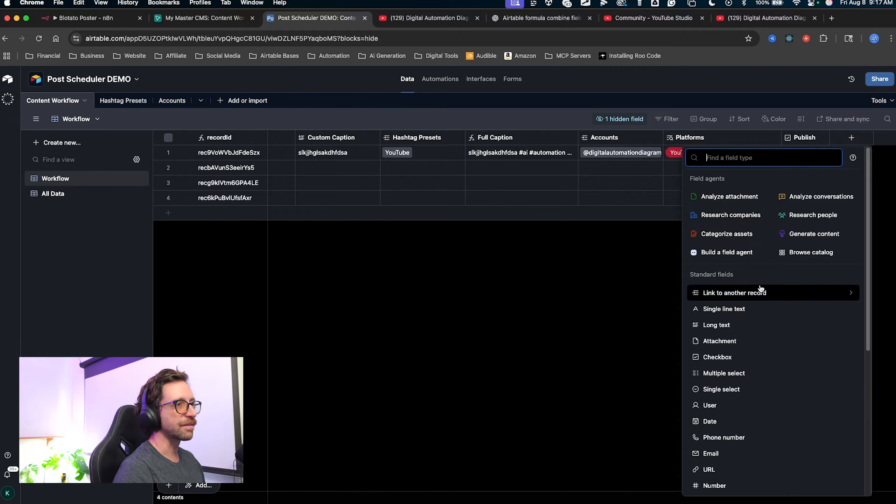
left_click(709, 392)
type("St")
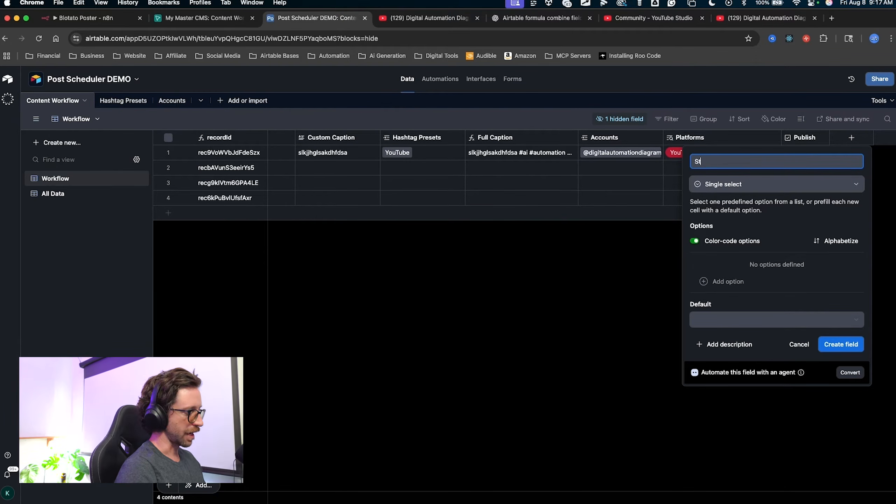
type("atus")
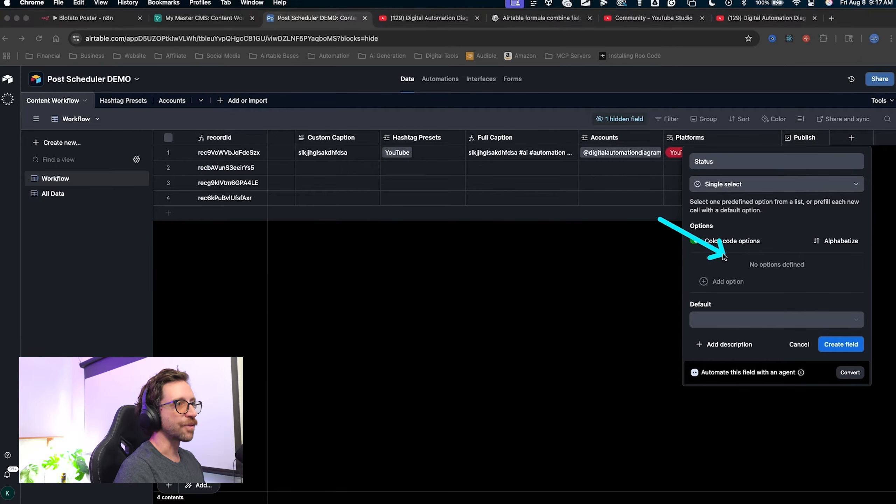
left_click(721, 286)
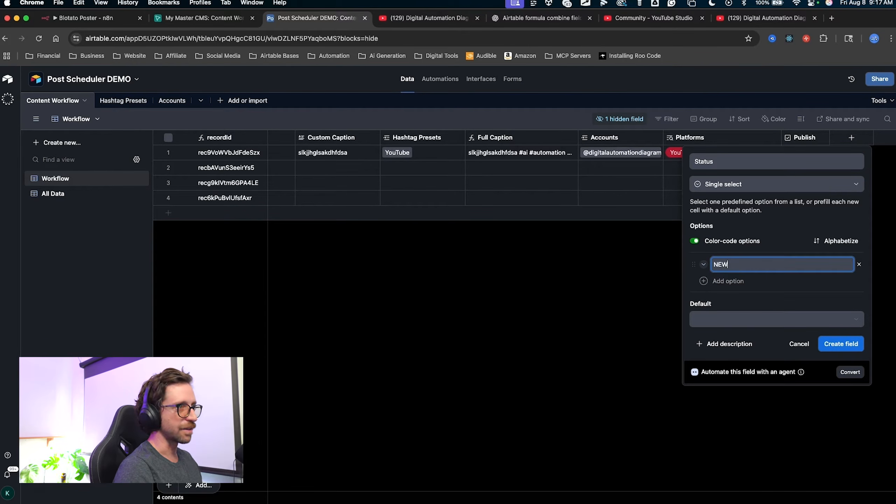
type("NEW")
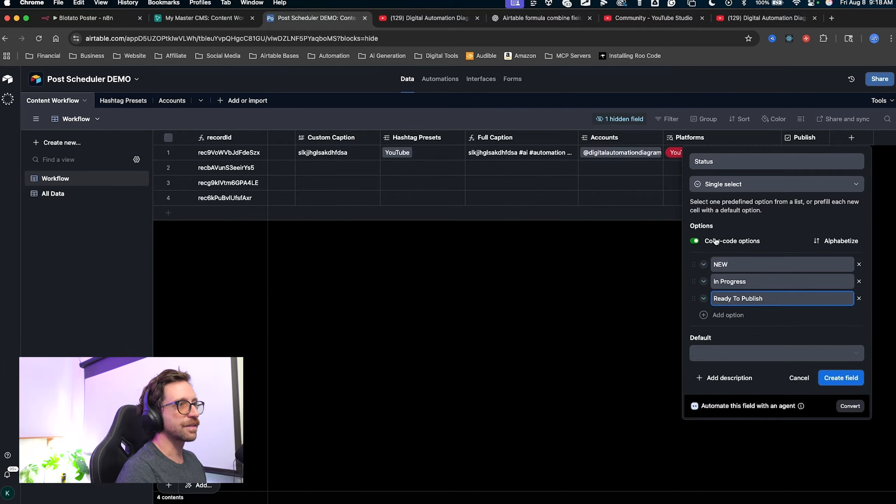
left_click(704, 264)
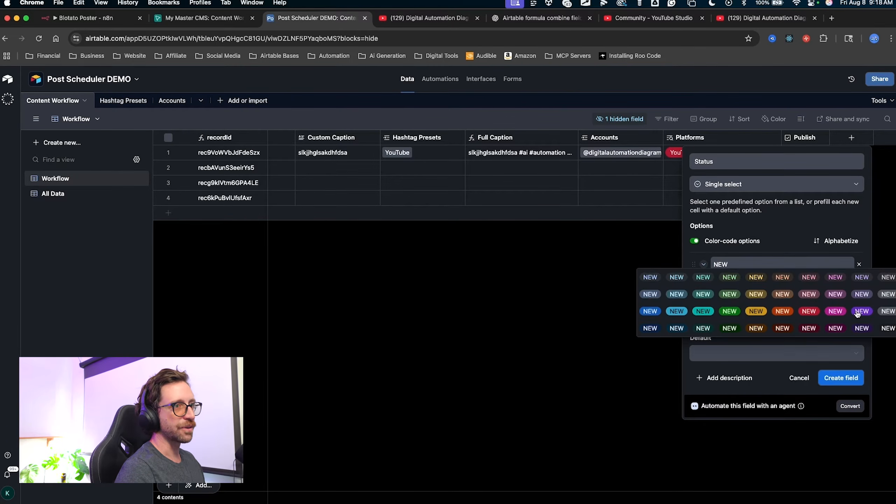
left_click(845, 311)
Colour In Progress yellow and Ready To Publish green, default to NEW, and create the field.
left_click(704, 281)
left_click(760, 328)
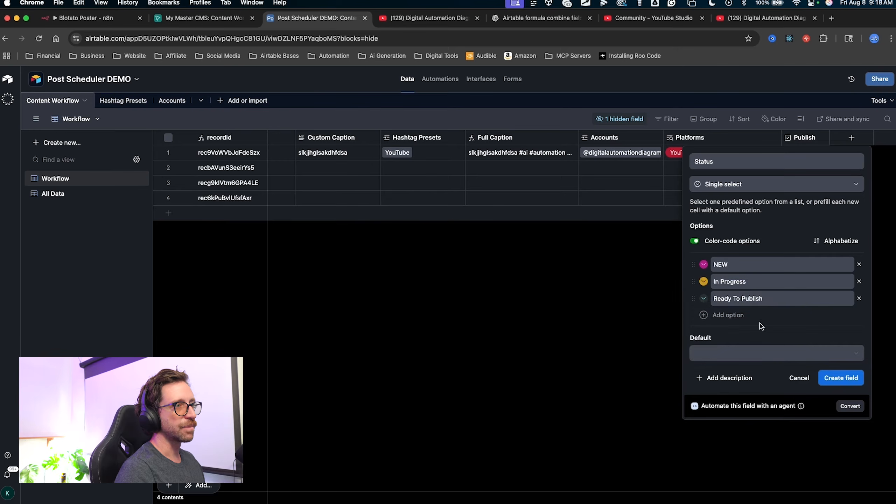
left_click(698, 298)
left_click(728, 344)
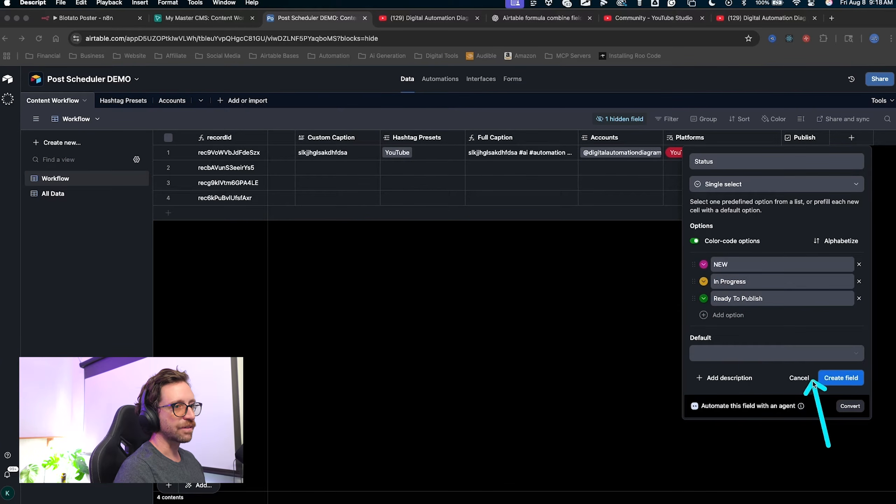
left_click(730, 359)
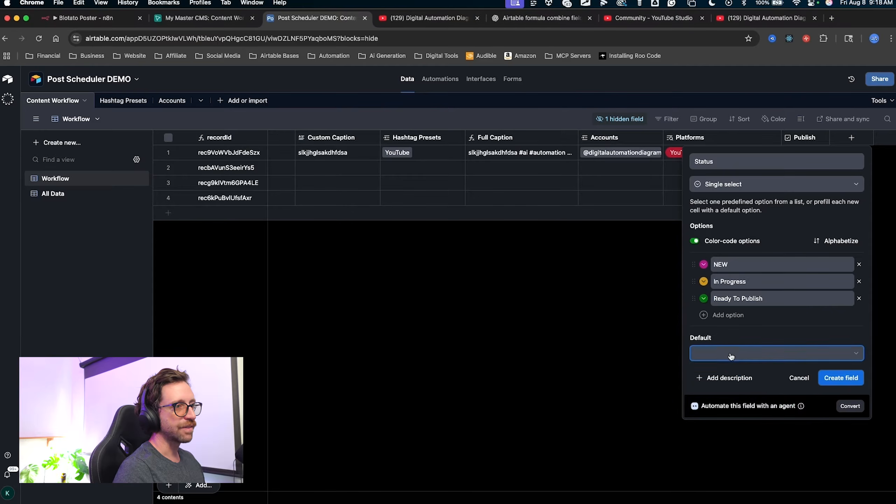
left_click(714, 358)
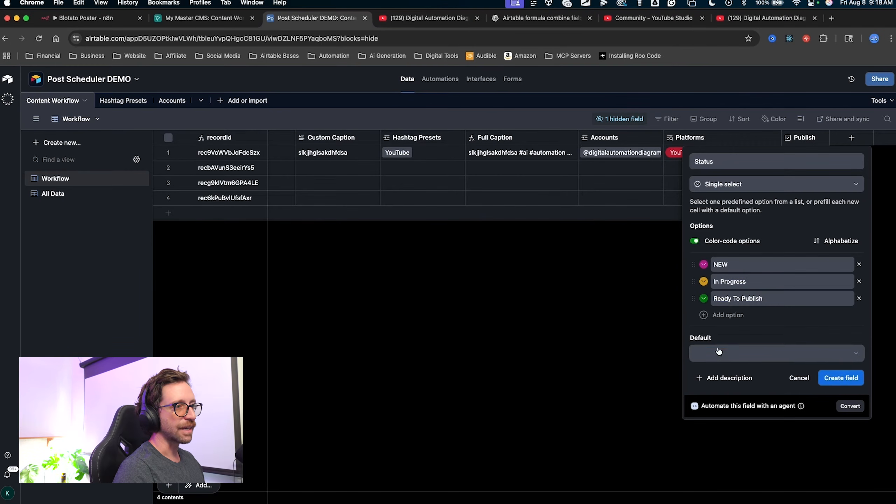
left_click(720, 353)
left_click(710, 408)
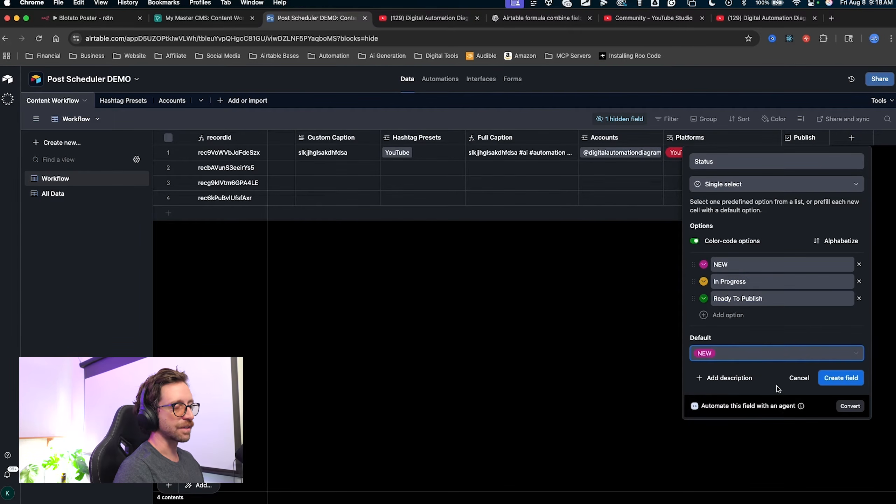
left_click(840, 374)
left_click_drag(778, 304, 837, 167)
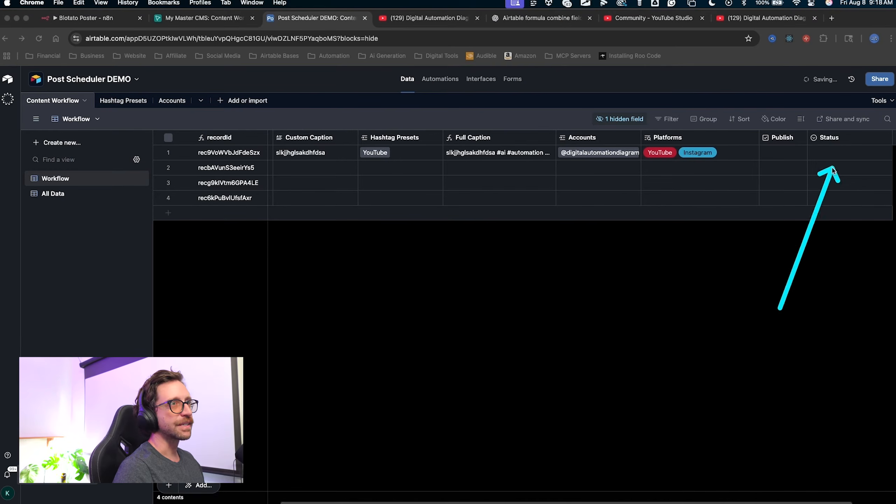
Add a fifth record and set Status to In Progress for record 3, NEW for the others.
left_click_drag(252, 304, 196, 232)
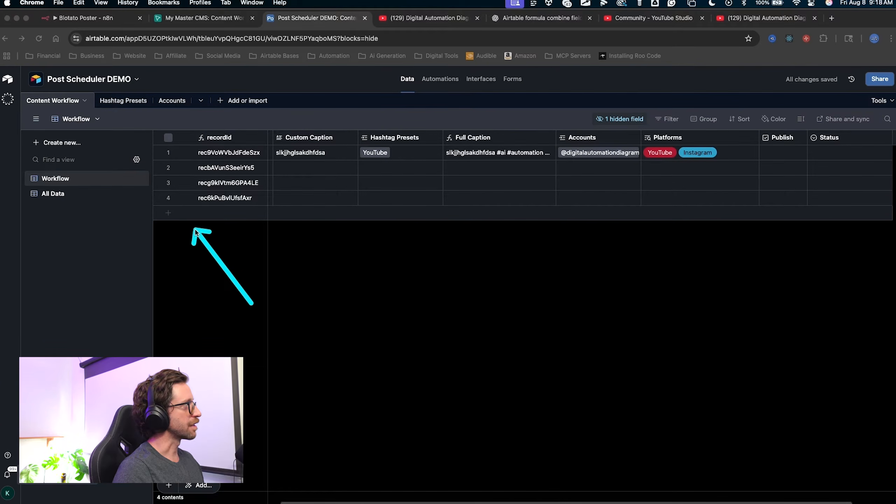
left_click(166, 216)
mouse_move(510, 402)
left_mouse_down()
mouse_move(310, 287)
mouse_move(350, 220)
mouse_move(613, 215)
mouse_move(536, 232)
mouse_move(236, 216)
mouse_move(644, 230)
mouse_move(824, 214)
mouse_move(817, 218)
mouse_move(828, 114)
mouse_move(818, 211)
mouse_move(815, 200)
left_mouse_up()
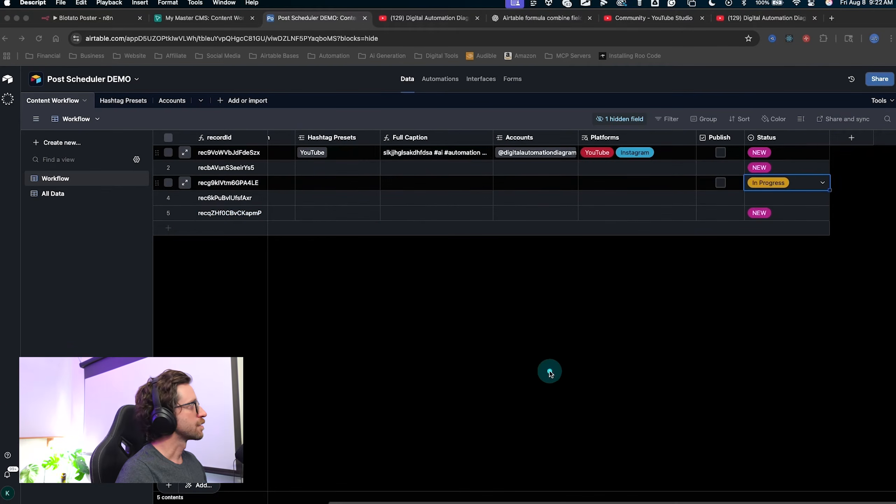
mouse_move(510, 400)
left_mouse_down()
mouse_move(110, 176)
mouse_move(45, 90)
mouse_move(176, 153)
mouse_move(197, 116)
left_mouse_up()
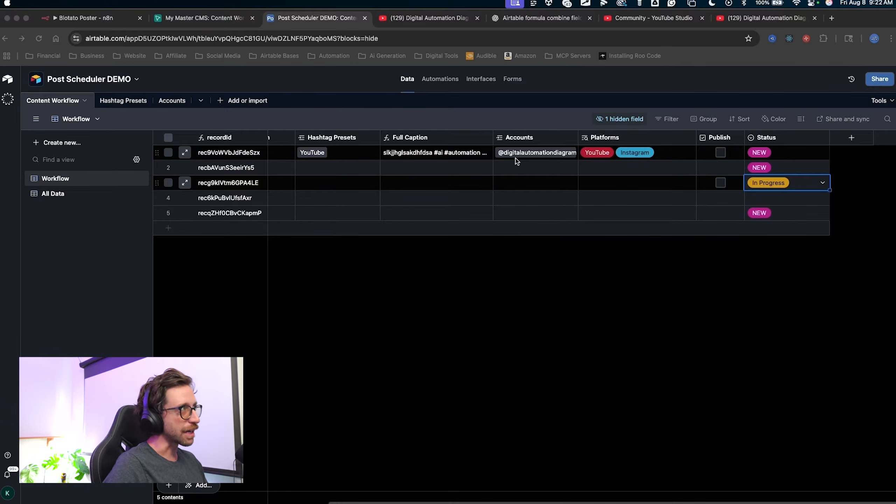
Look at the Post Scheduler base's automations.
left_click(440, 79)
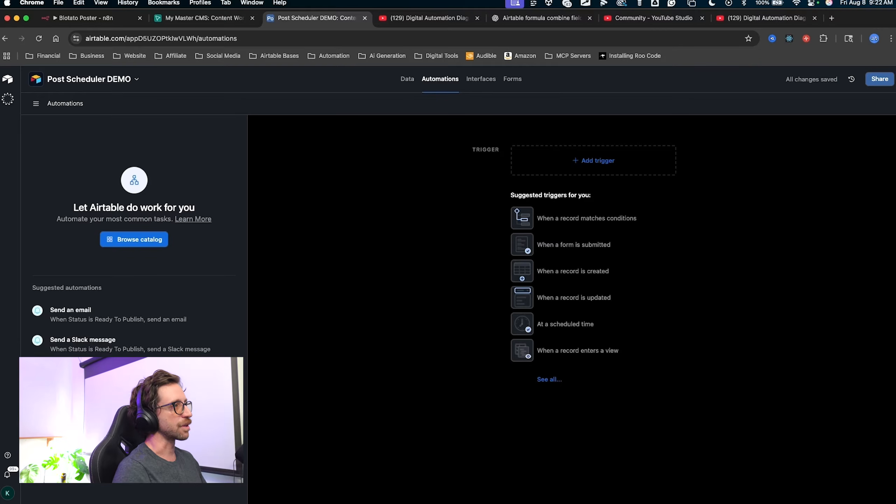
key("ctrl+a")
mouse_move(373, 398)
left_mouse_down()
mouse_move(278, 123)
mouse_move(386, 188)
mouse_move(135, 181)
mouse_move(362, 202)
left_mouse_up()
key("Escape")
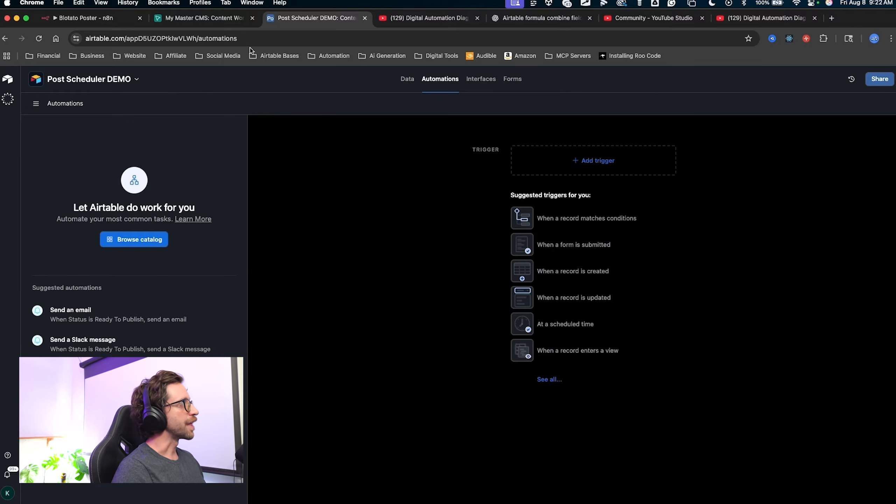
Compare with My Master CMS's Publish table, then return to the Post Scheduler DEMO data.
left_click(200, 21)
key("ctrl+a")
mouse_move(343, 375)
left_mouse_down()
mouse_move(248, 284)
mouse_move(190, 176)
mouse_move(720, 146)
mouse_move(277, 110)
left_mouse_up()
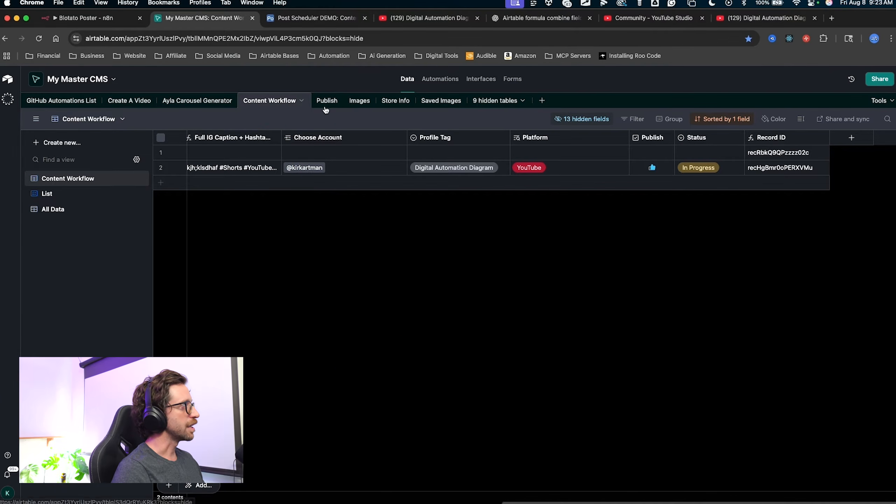
left_click(327, 101)
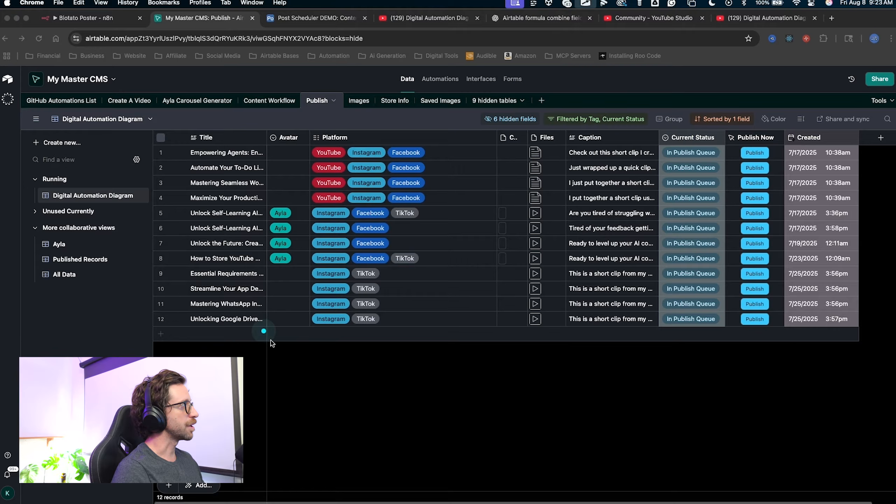
mouse_move(272, 343)
left_mouse_down()
mouse_move(219, 236)
mouse_move(561, 117)
mouse_move(692, 356)
mouse_move(558, 110)
mouse_move(235, 295)
mouse_move(351, 175)
mouse_move(378, 361)
mouse_move(317, 252)
mouse_move(663, 251)
left_mouse_up()
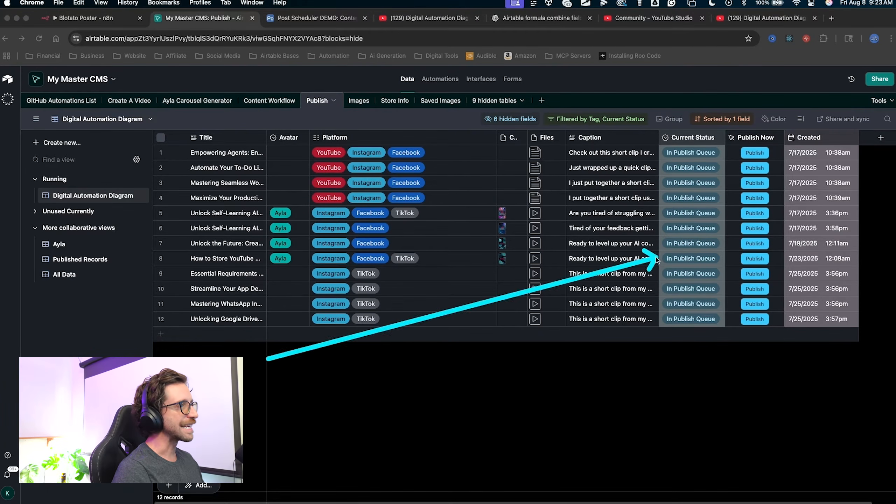
left_click(302, 17)
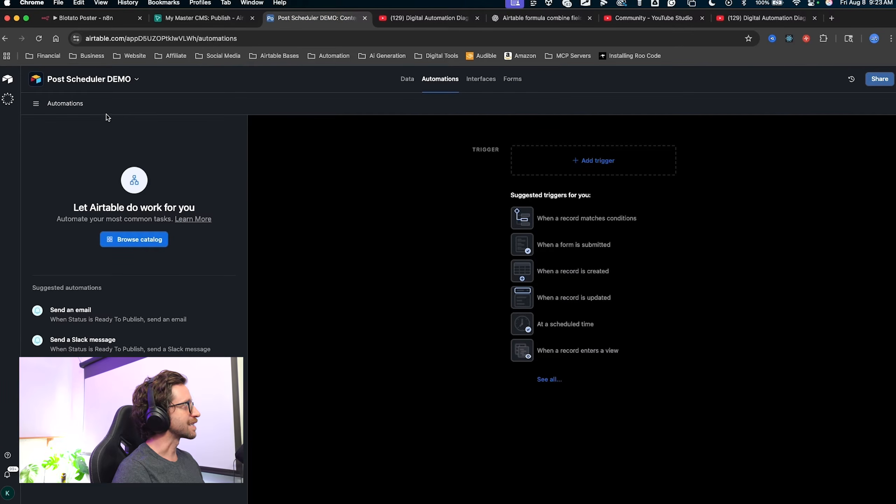
left_click(407, 79)
mouse_move(346, 419)
left_mouse_down()
mouse_move(239, 344)
mouse_move(122, 170)
mouse_move(640, 149)
mouse_move(770, 182)
mouse_move(264, 161)
mouse_move(290, 154)
mouse_move(418, 163)
mouse_move(252, 186)
mouse_move(76, 106)
mouse_move(68, 113)
mouse_move(431, 192)
left_mouse_up()
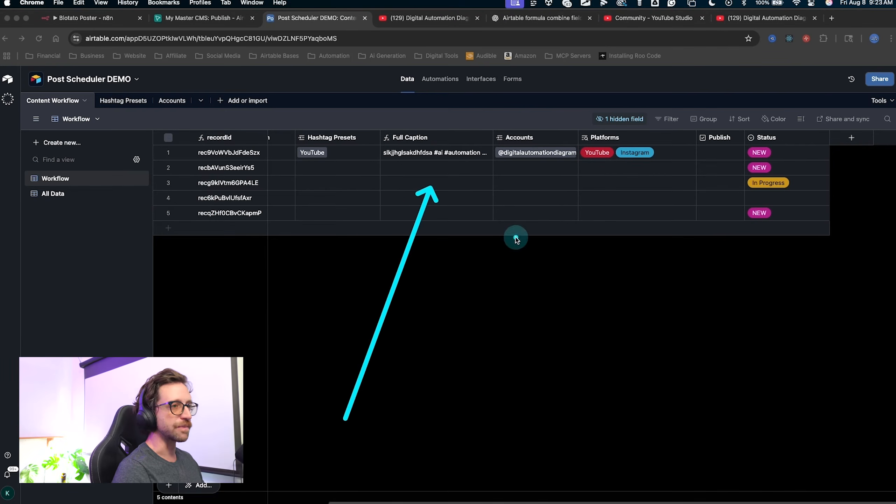
key("Escape")
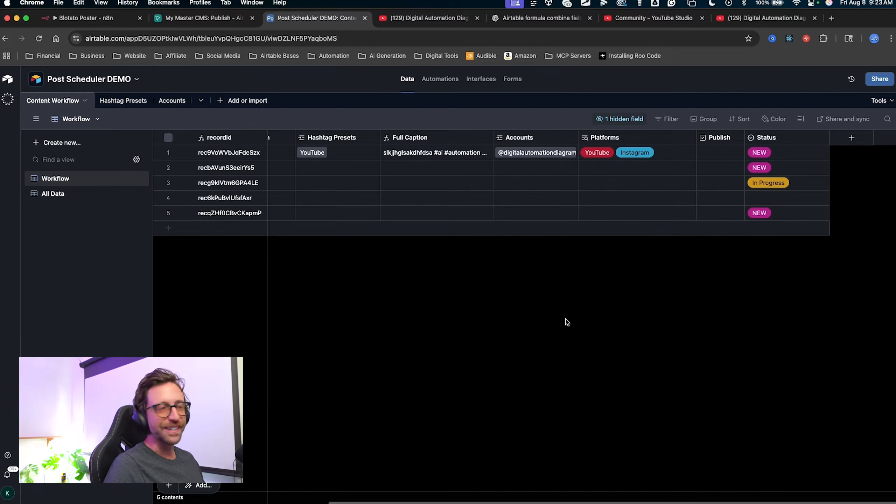
key("ctrl+a")
mouse_move(734, 318)
left_mouse_down()
mouse_move(731, 171)
mouse_move(720, 146)
mouse_move(739, 176)
mouse_move(771, 157)
mouse_move(776, 166)
left_mouse_up()
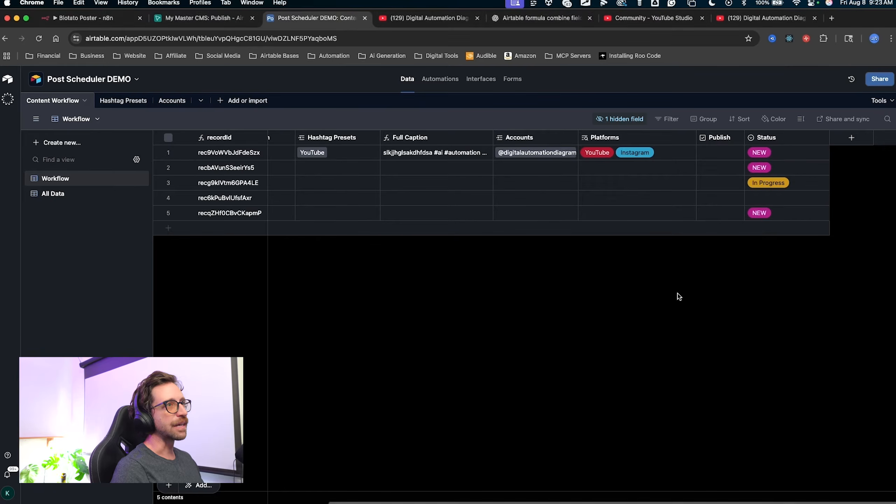
mouse_move(704, 361)
left_mouse_down()
mouse_move(724, 259)
mouse_move(705, 175)
mouse_move(671, 187)
mouse_move(781, 144)
mouse_move(742, 136)
mouse_move(760, 196)
mouse_move(420, 150)
mouse_move(745, 170)
mouse_move(763, 182)
mouse_move(771, 169)
left_mouse_up()
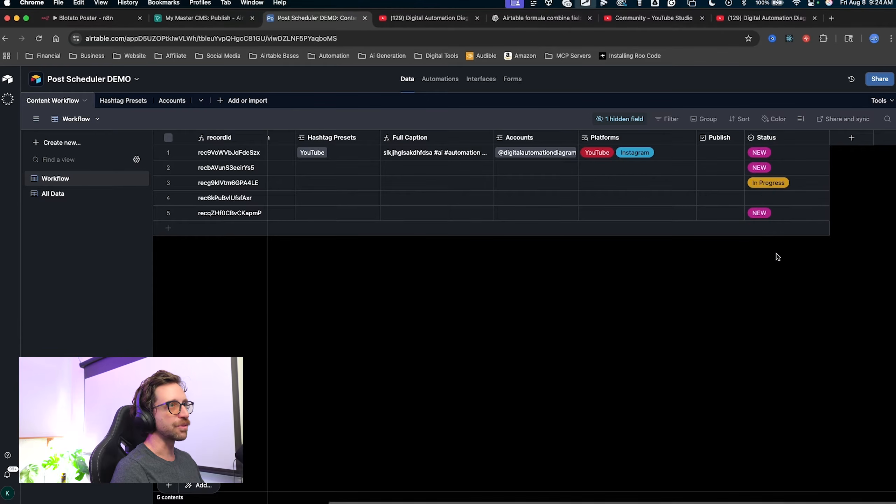
mouse_move(691, 284)
left_mouse_down()
mouse_move(770, 166)
mouse_move(769, 146)
left_mouse_up()
Rename Ready To Publish to In Publish Queue in light blue, add a Published option, and save.
double_click(766, 138)
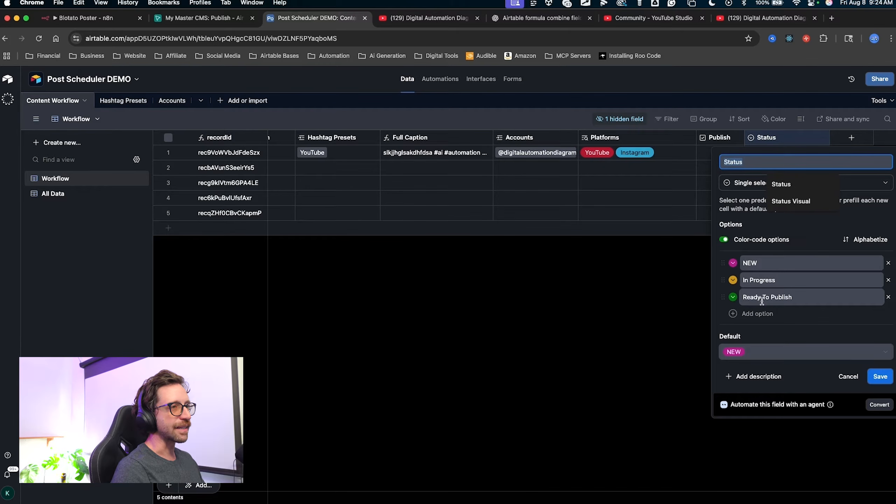
left_click_drag(796, 297, 746, 291)
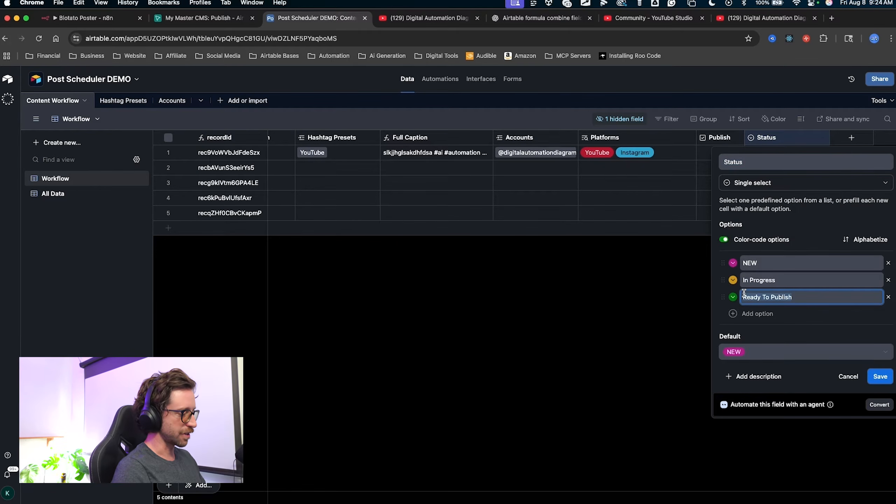
type("In publish Queue")
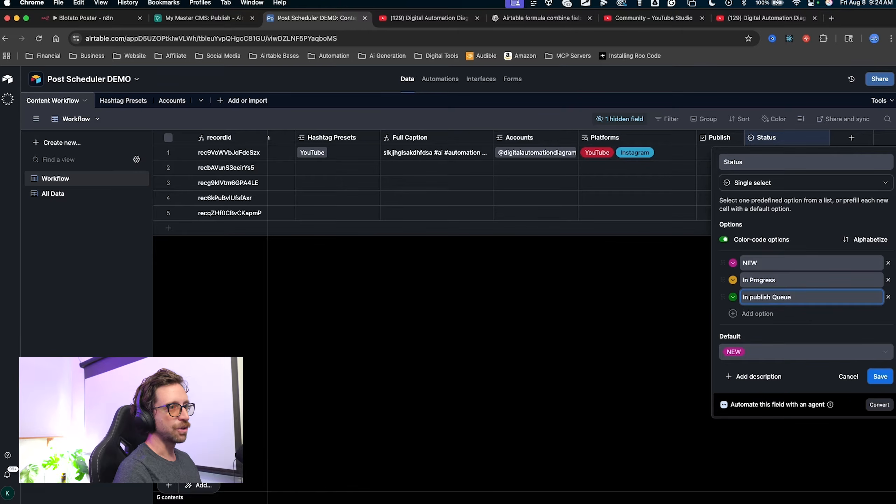
key("BackSpace")
type("P")
left_click(750, 313)
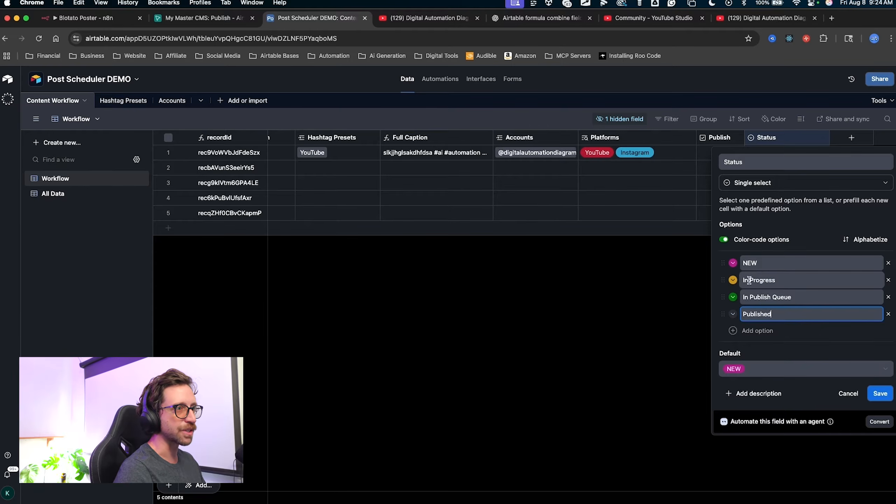
left_click(733, 297)
left_click(680, 345)
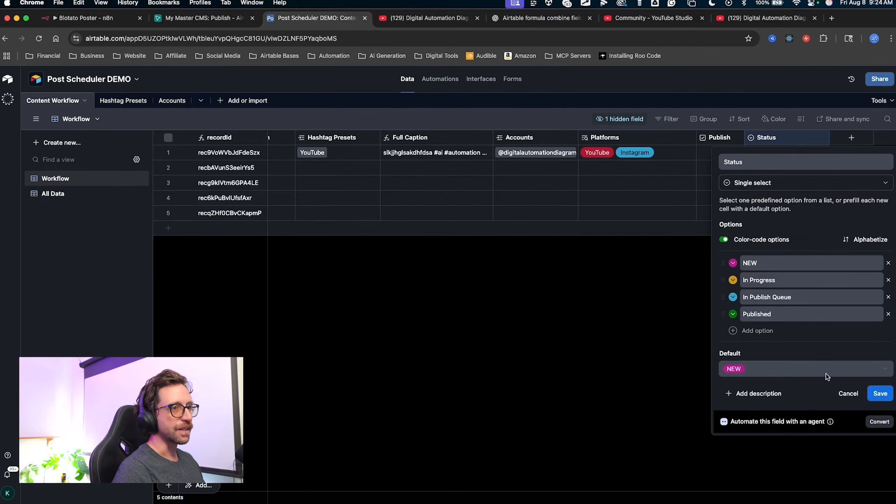
left_click(880, 394)
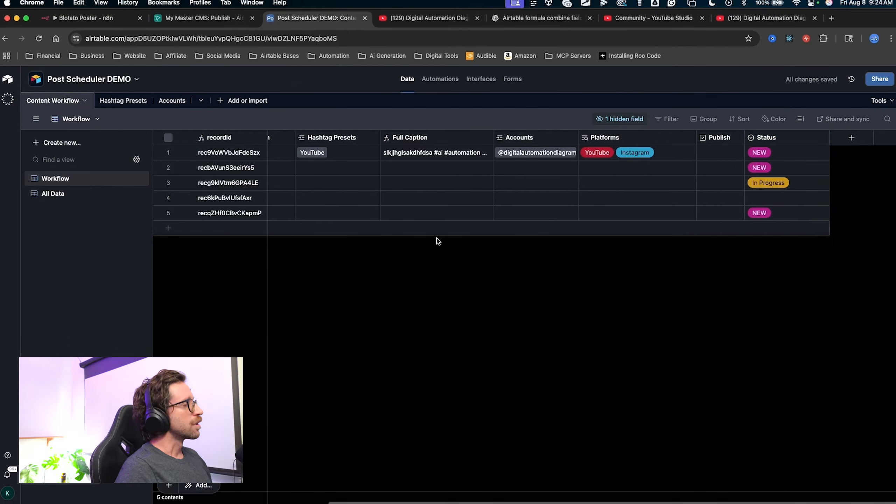
Scroll the Content Workflow grid sideways to review all of its columns.
scroll(455, 238, "left", 5)
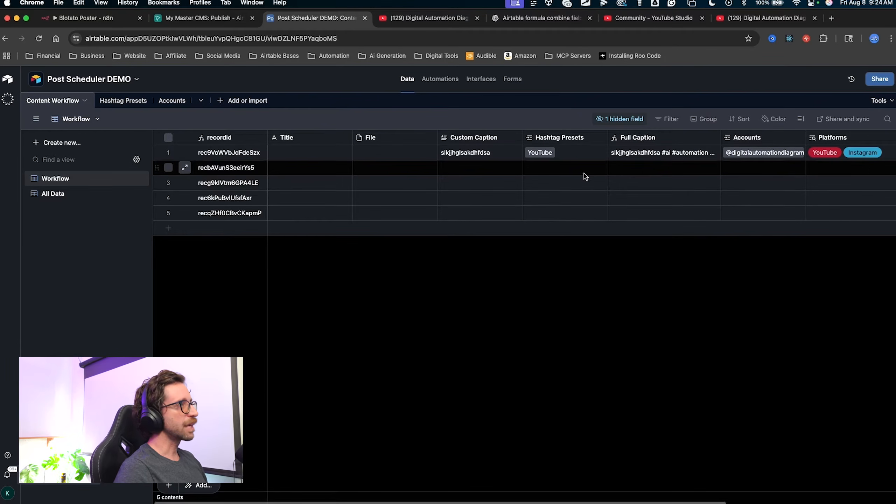
scroll(582, 178, "right", 5)
scroll(523, 184, "left", 5)
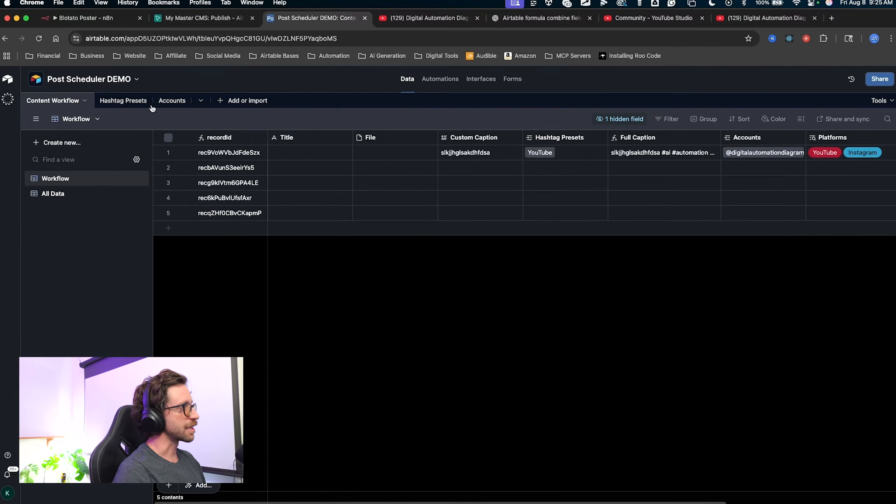
scroll(494, 215, "right", 5)
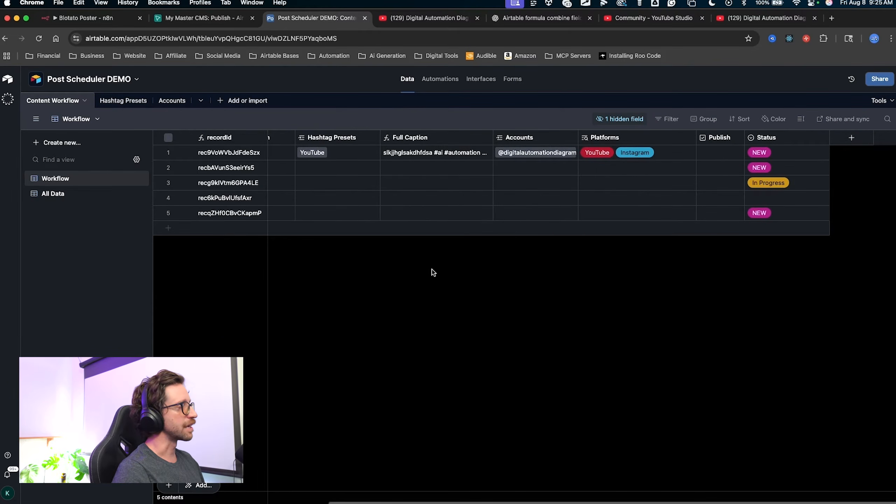
scroll(433, 272, "left", 5)
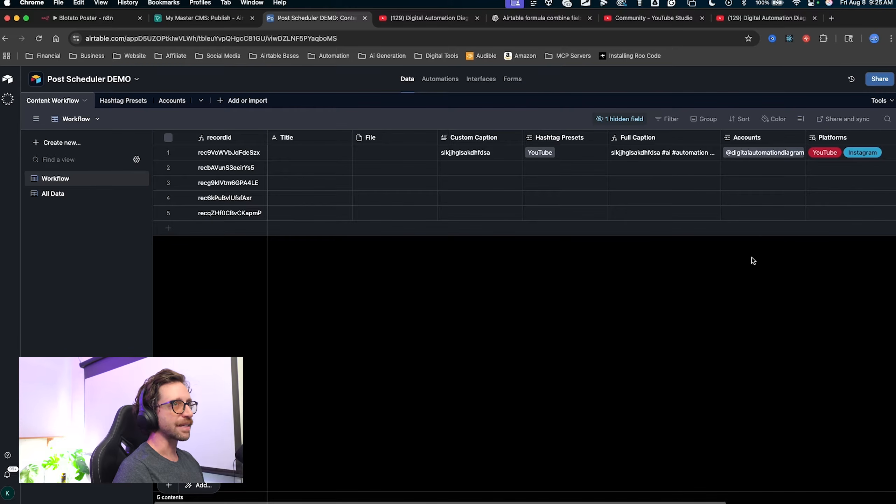
scroll(753, 261, "right", 6)
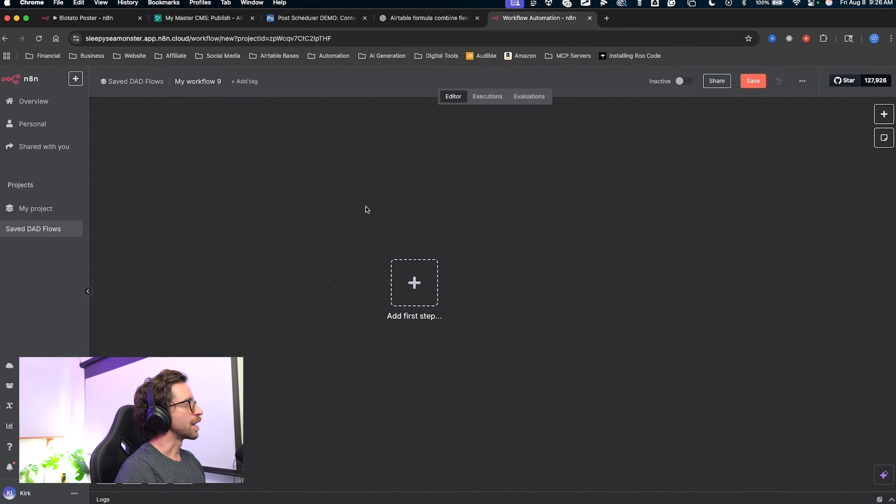
Rename 'My workflow 9' to 'Post To Socials' and bring up the first-step trigger choices.
scroll(422, 252, "left", 1)
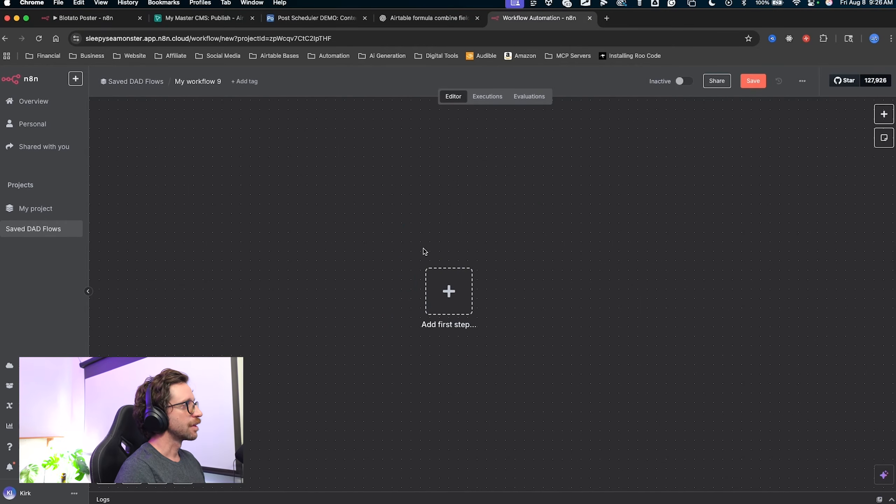
key("ctrl+a")
mouse_move(373, 314)
left_mouse_down()
mouse_move(643, 182)
mouse_move(389, 211)
left_mouse_up()
key("Escape")
left_click(197, 82)
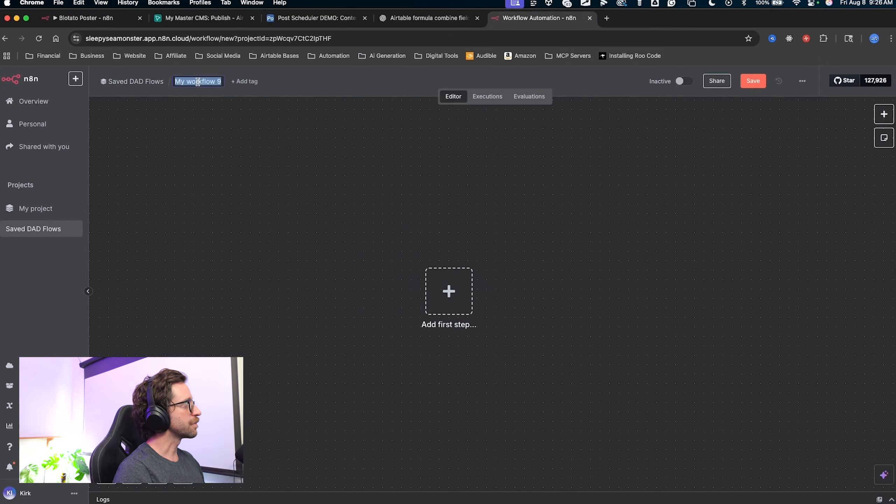
type("Post To Socials")
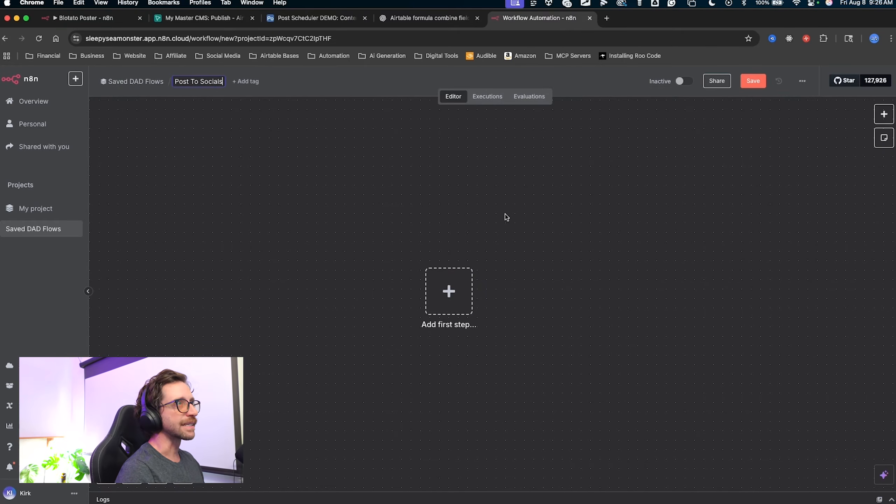
key("Return")
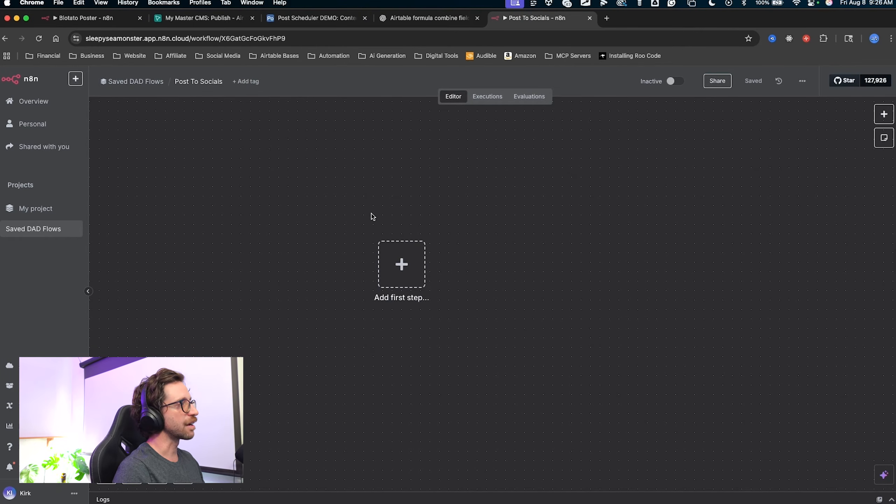
left_click_drag(403, 212, 446, 234)
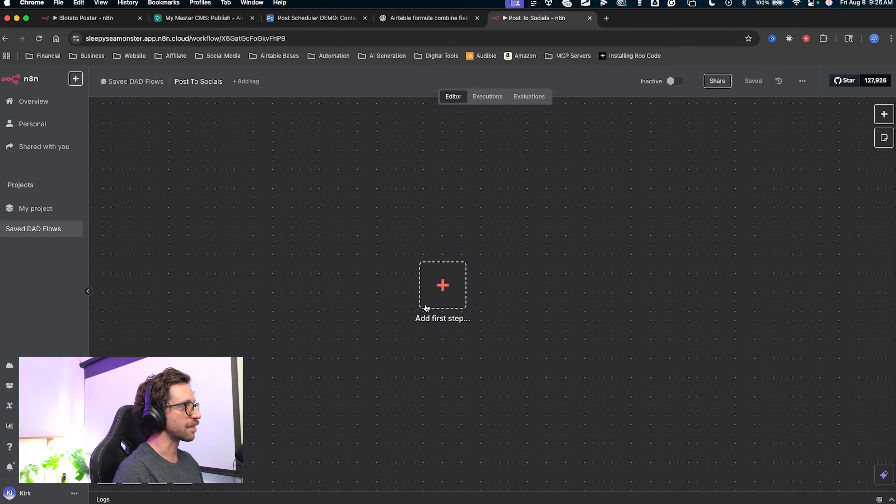
left_click(445, 271)
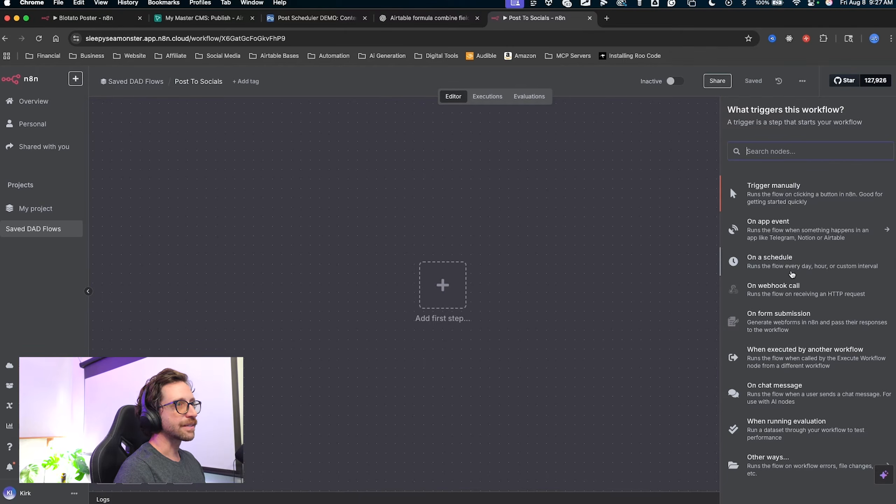
Add a Schedule Trigger as the first step, set to run at 4pm.
type("sch")
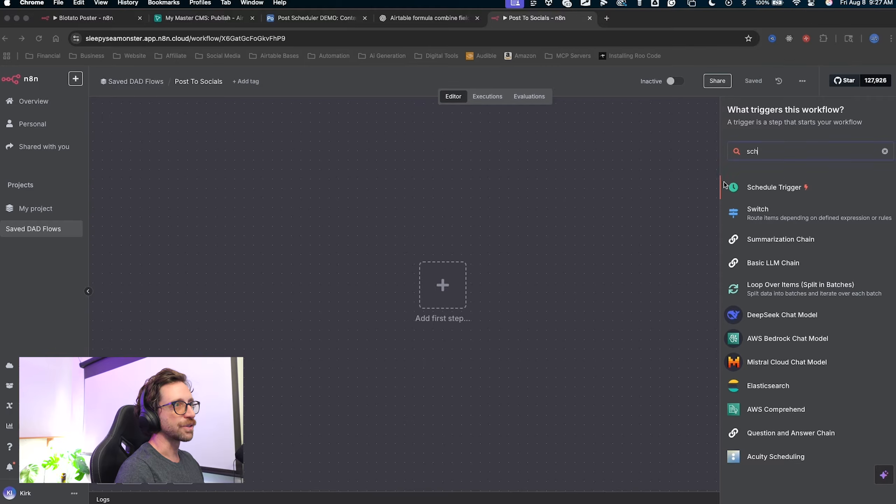
left_click(762, 187)
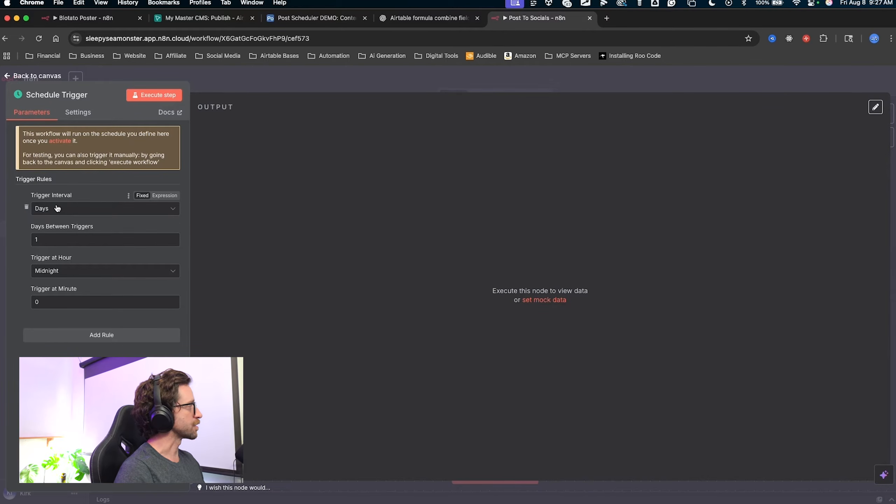
left_click(62, 271)
scroll(67, 339, "down", 8)
scroll(66, 343, "up", 3)
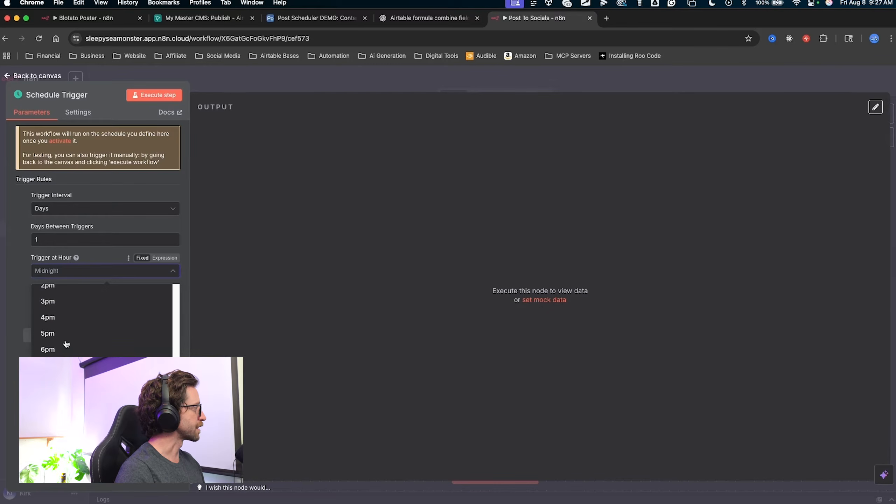
left_click(61, 330)
key("ctrl+a")
mouse_move(116, 387)
left_mouse_down()
mouse_move(46, 210)
mouse_move(51, 274)
mouse_move(44, 260)
mouse_move(41, 212)
mouse_move(55, 315)
mouse_move(129, 221)
mouse_move(106, 199)
left_mouse_up()
key("Escape")
left_click(264, 82)
Add a Code node after the Schedule Trigger.
key("ctrl+a")
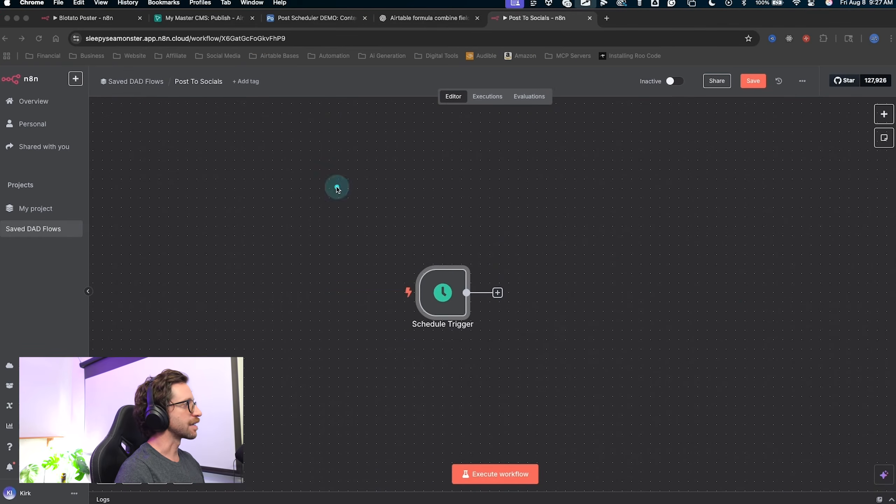
mouse_move(333, 176)
left_mouse_down()
mouse_move(458, 316)
mouse_move(715, 322)
left_mouse_up()
key("Escape")
left_click_drag(608, 332, 428, 326)
key("ctrl+a")
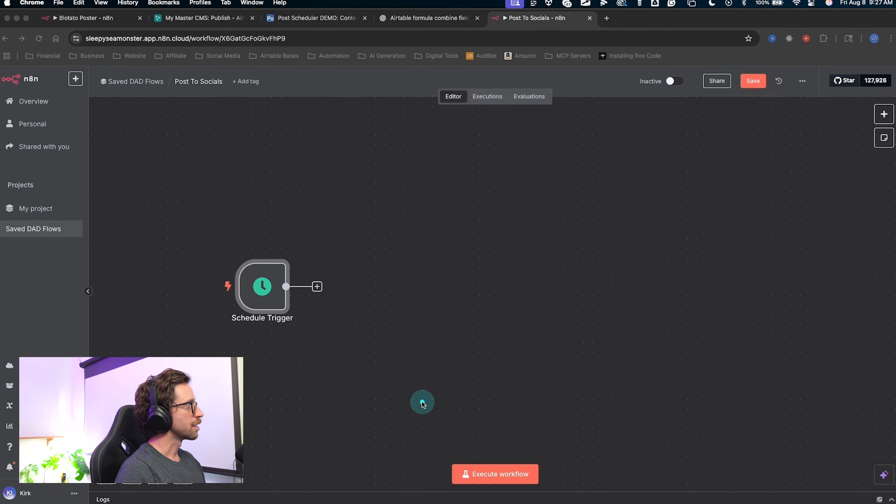
left_click_drag(421, 402, 316, 296)
key("Escape")
left_click(318, 287)
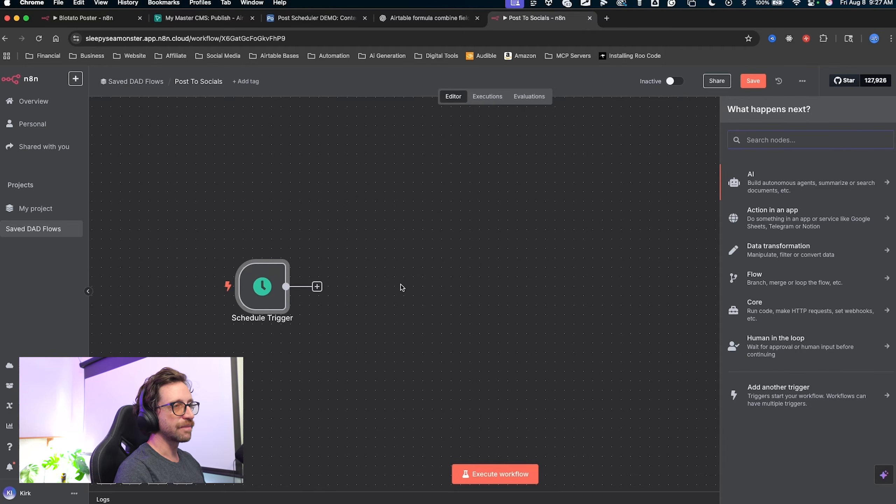
type("code")
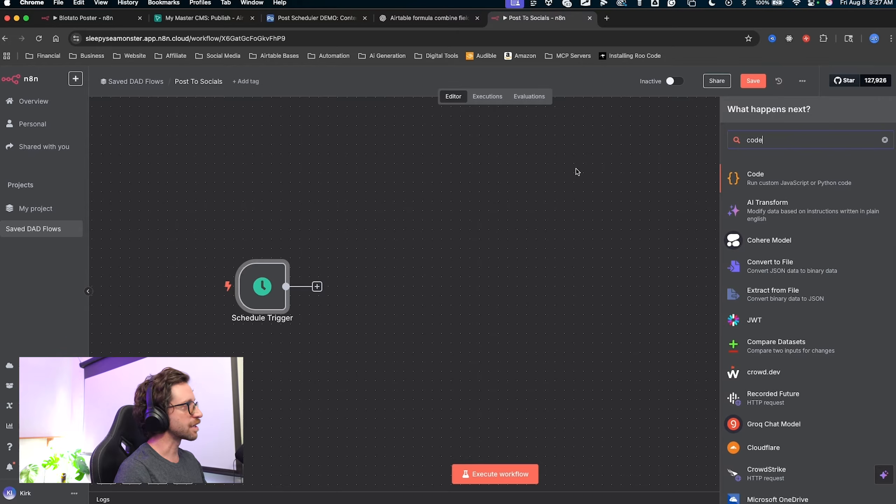
key("ctrl+a")
left_click_drag(654, 155, 734, 178)
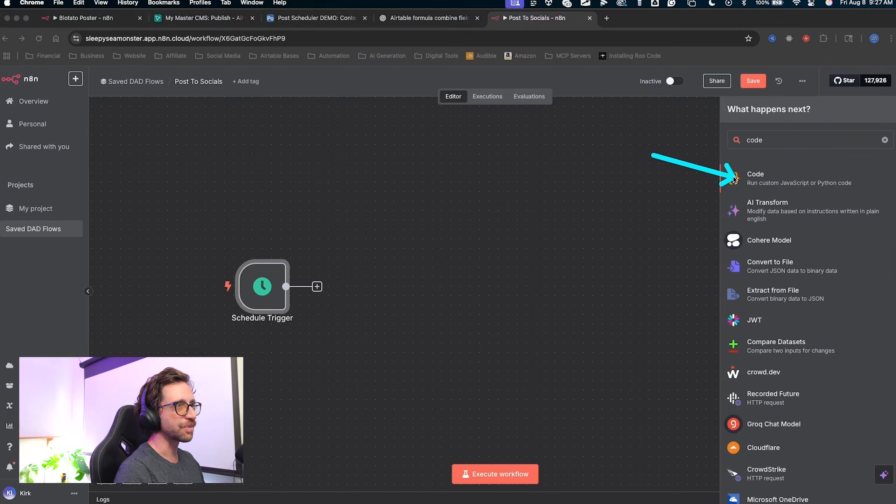
key("Escape")
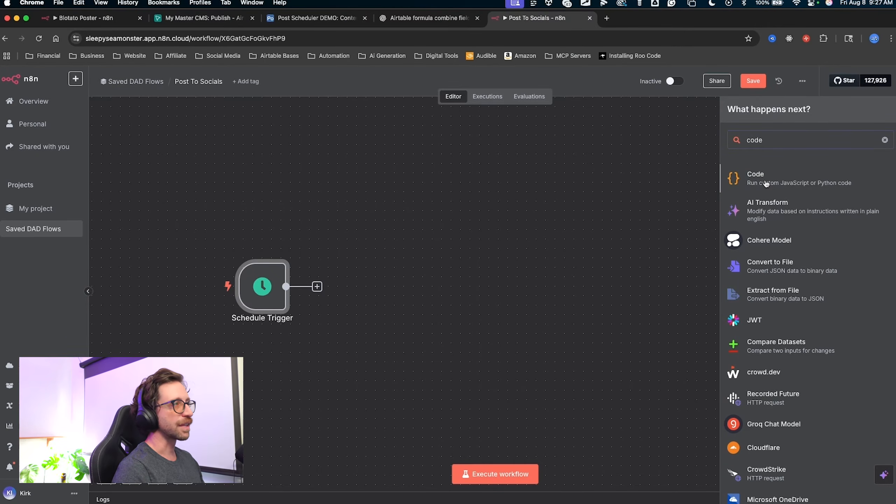
left_click(766, 183)
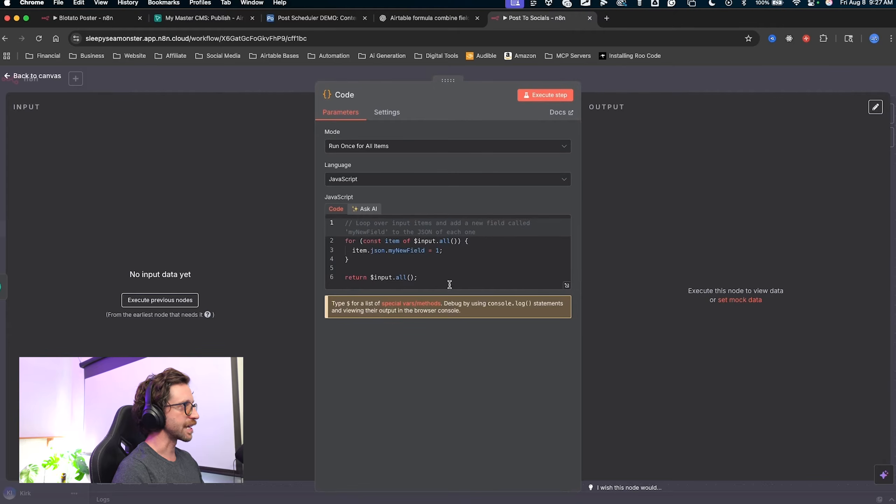
Delete the Code node's default JavaScript and switch to the ChatGPT conversation.
key("ctrl+a")
left_click_drag(660, 176, 407, 275)
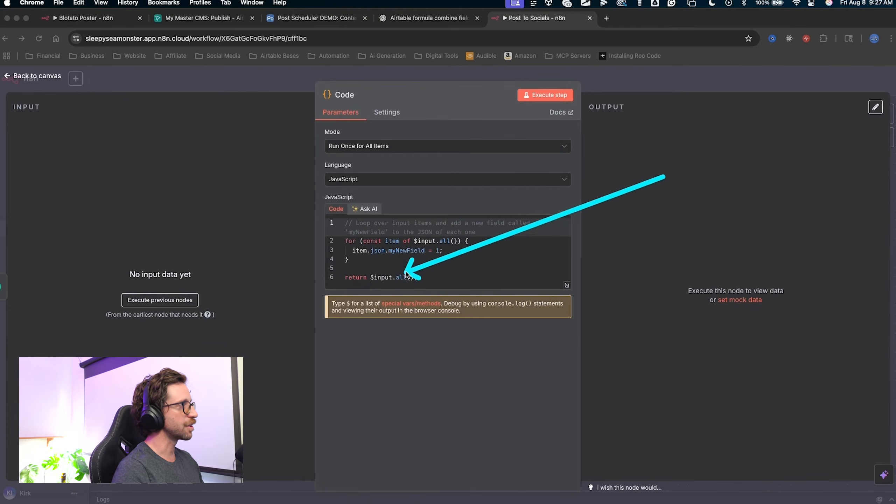
key("Escape")
key("super+a")
key("BackSpace")
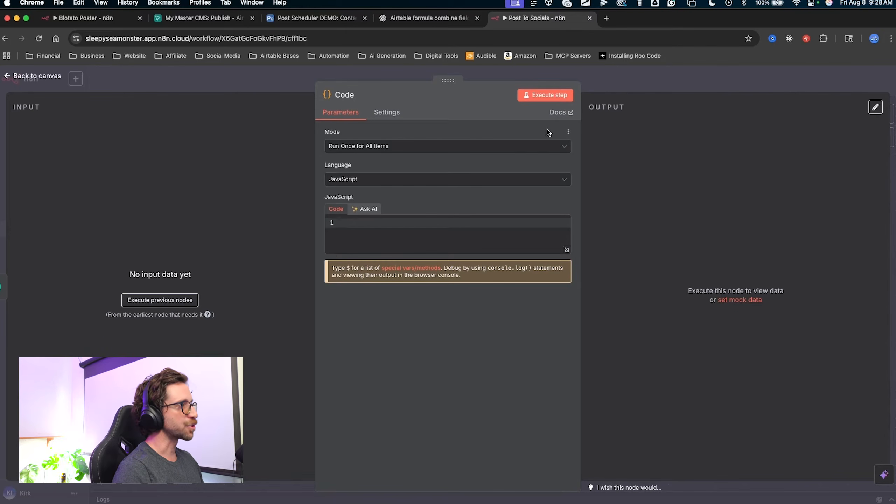
left_click(433, 20)
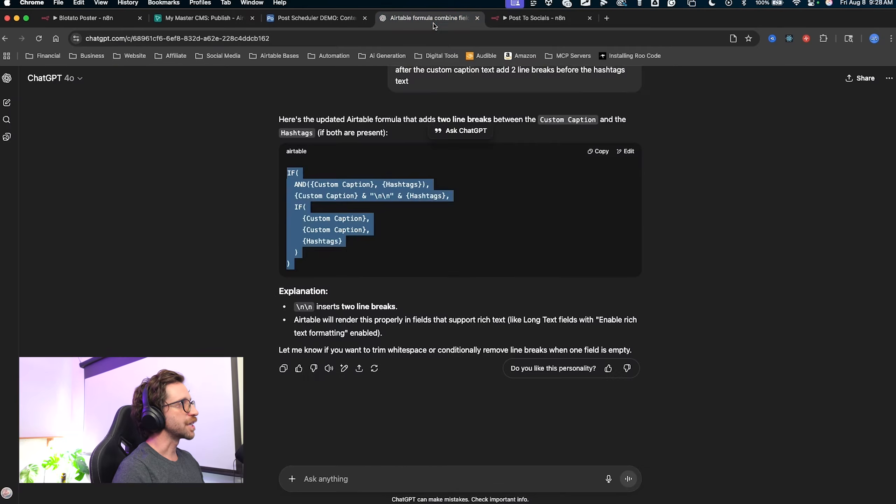
Send ChatGPT the prompt asking for n8n code returning random minutes between 0 and 90.
left_click(333, 479)
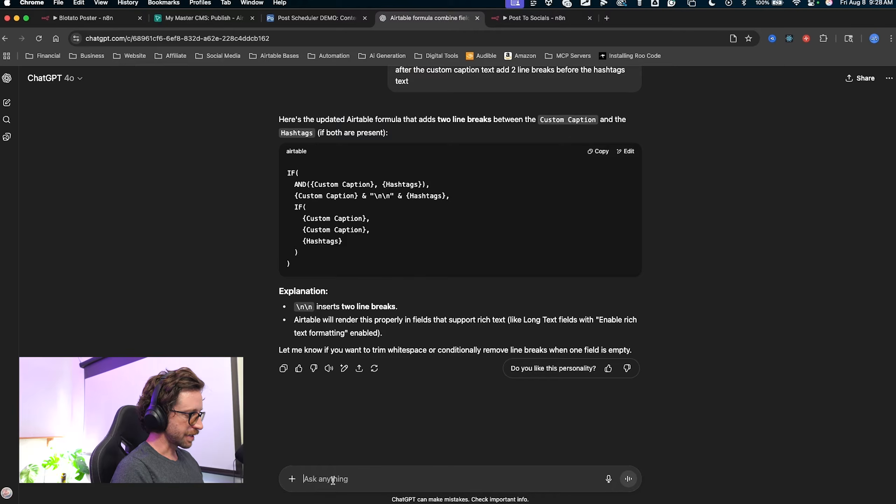
type("write me a code node for n8n that will generate a random number of minutes between 0 and 90")
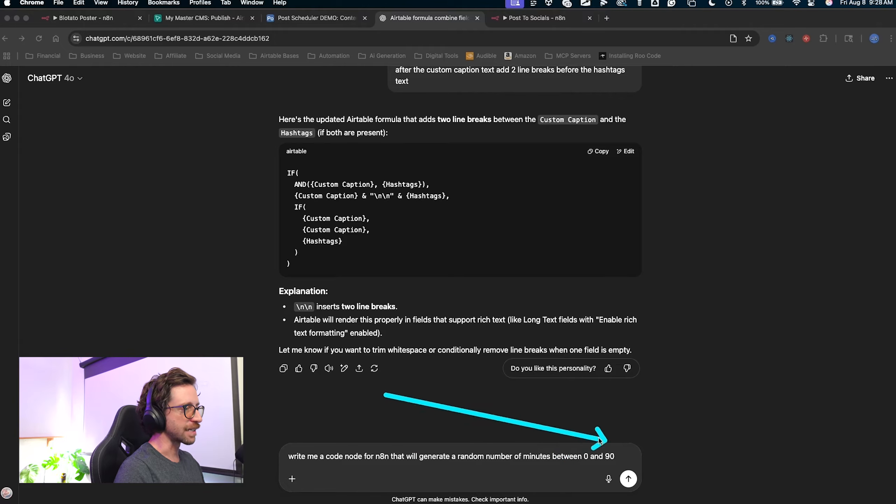
mouse_move(599, 455)
left_mouse_down()
mouse_move(608, 472)
mouse_move(599, 463)
left_mouse_up()
key("Escape")
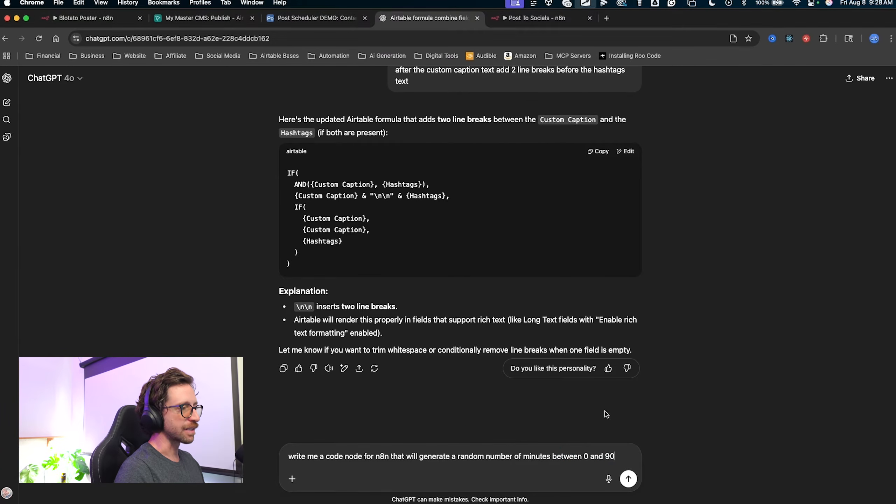
mouse_move(603, 410)
left_mouse_down()
mouse_move(578, 463)
mouse_move(617, 449)
mouse_move(602, 456)
mouse_move(621, 457)
mouse_move(600, 473)
left_mouse_up()
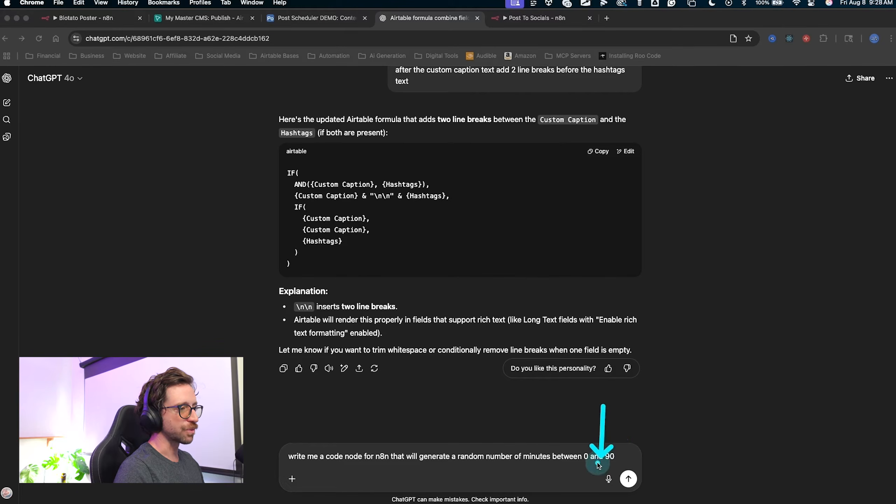
key("Escape")
left_click(628, 479)
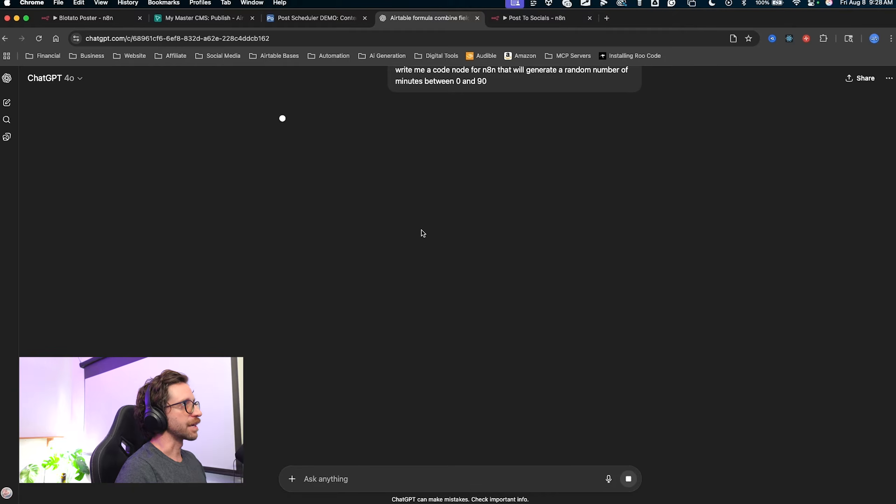
Copy the returned randomMinutes JavaScript snippet.
mouse_move(510, 329)
left_mouse_down()
mouse_move(388, 258)
mouse_move(418, 182)
left_mouse_up()
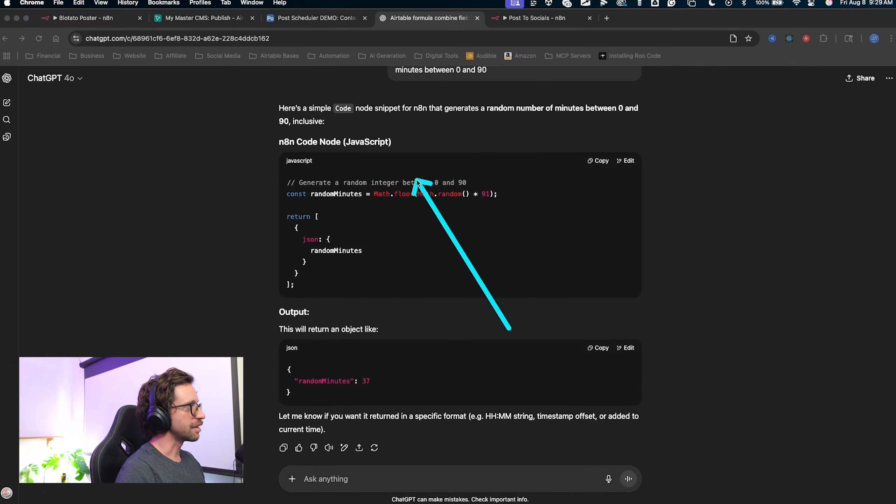
key("Escape")
mouse_move(204, 303)
left_mouse_down()
mouse_move(279, 159)
mouse_move(280, 375)
mouse_move(268, 320)
mouse_move(364, 391)
mouse_move(301, 381)
mouse_move(371, 372)
mouse_move(359, 385)
left_mouse_up()
key("Escape")
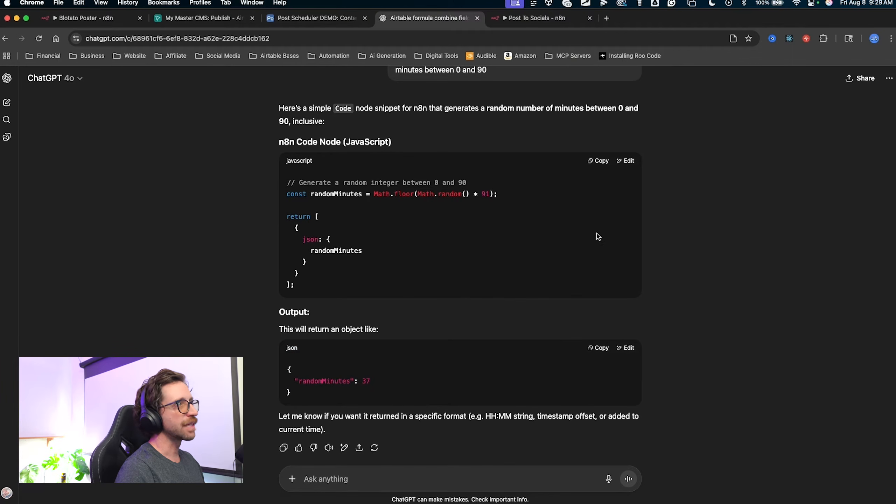
left_click(599, 167)
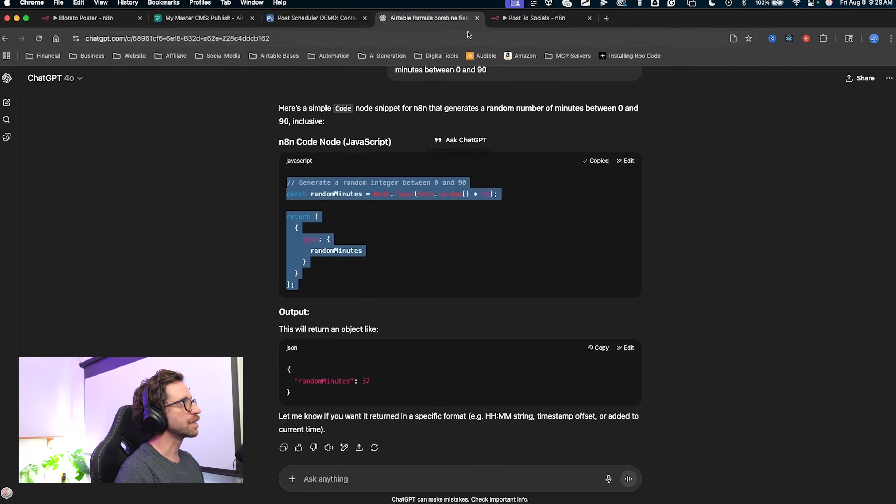
Paste the random-minutes script into the Code node and run it, getting randomMinutes 33.
left_click(536, 18)
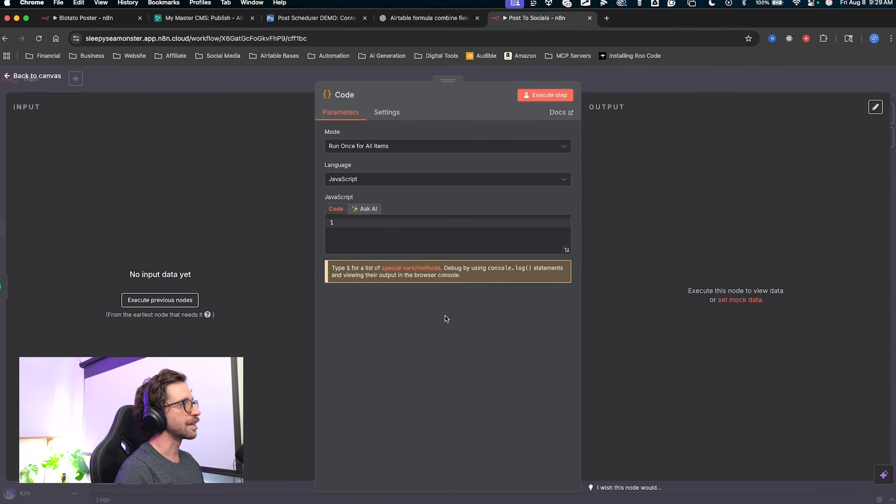
key("super+v")
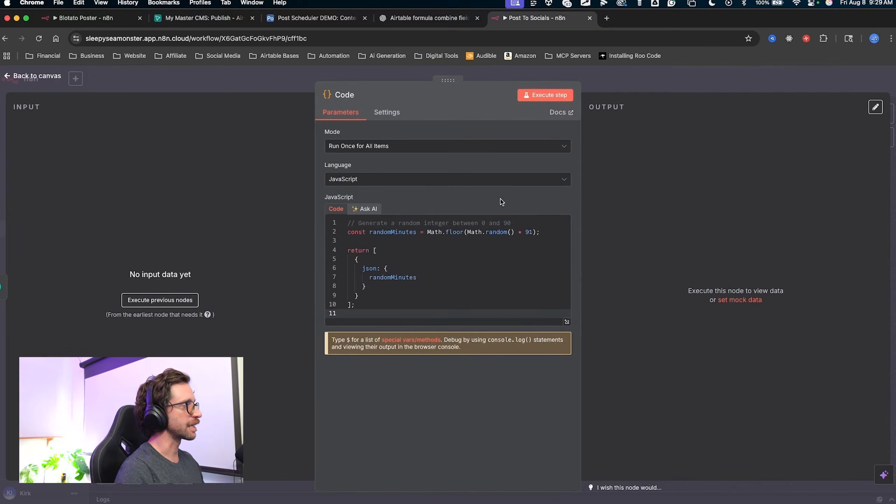
left_click(545, 95)
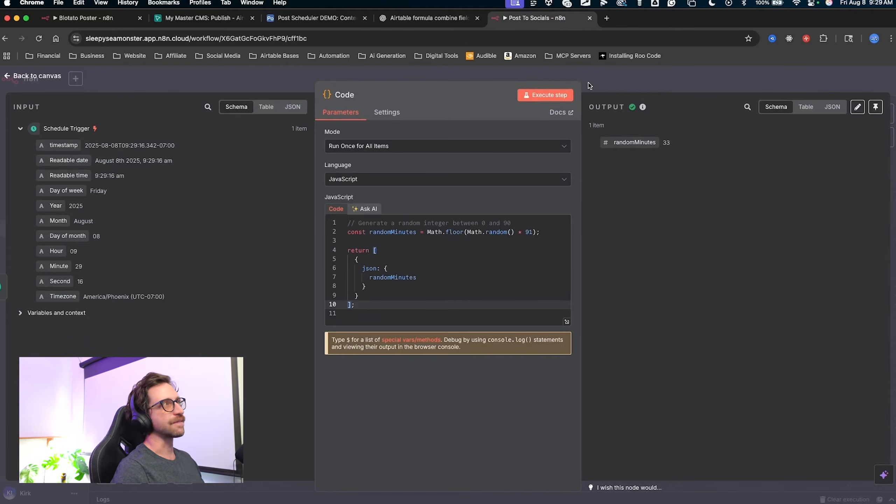
key("Escape")
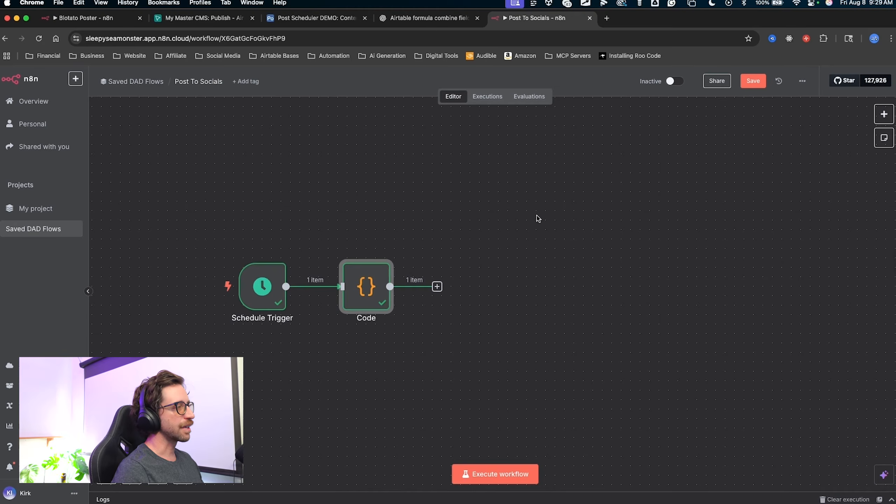
Add a Wait node after the Code node.
left_click_drag(536, 216, 481, 210)
key("ctrl+a")
mouse_move(472, 154)
left_mouse_down()
mouse_move(362, 222)
mouse_move(450, 125)
mouse_move(406, 140)
mouse_move(329, 260)
mouse_move(390, 240)
mouse_move(325, 245)
left_mouse_up()
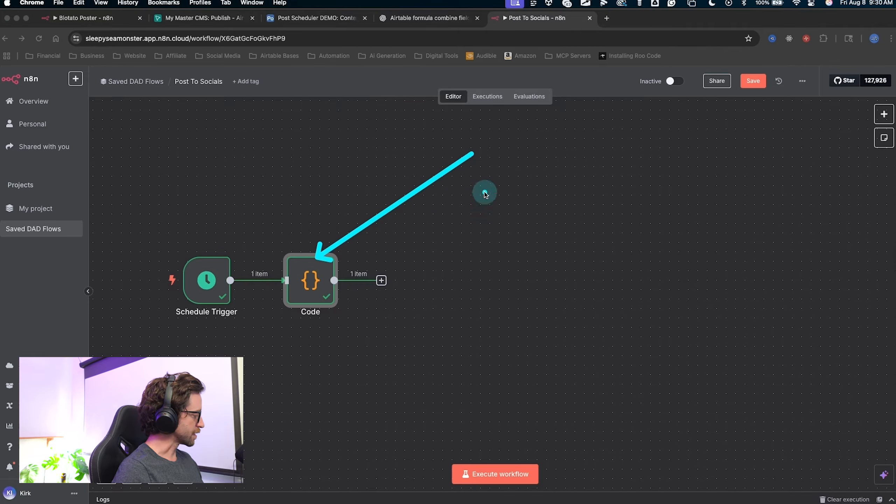
key("Escape")
left_click_drag(440, 302, 367, 273)
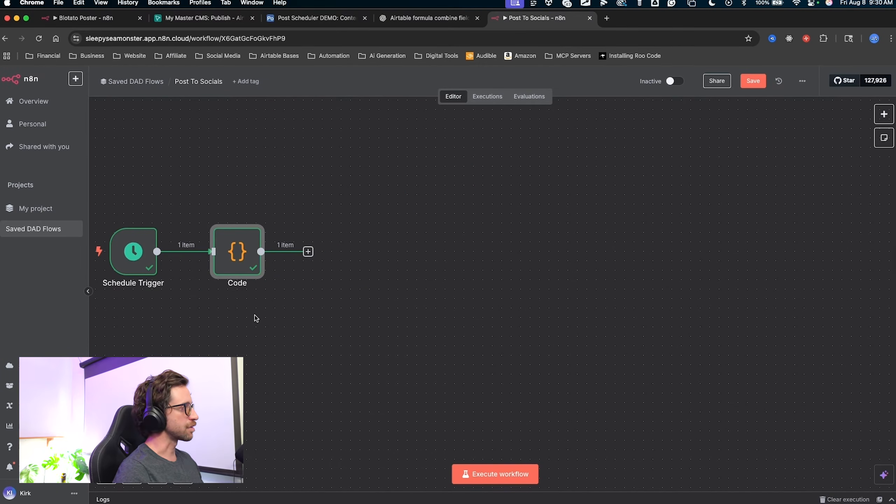
mouse_move(320, 391)
left_mouse_down()
mouse_move(310, 251)
mouse_move(309, 260)
left_mouse_up()
key("Escape")
left_click(308, 251)
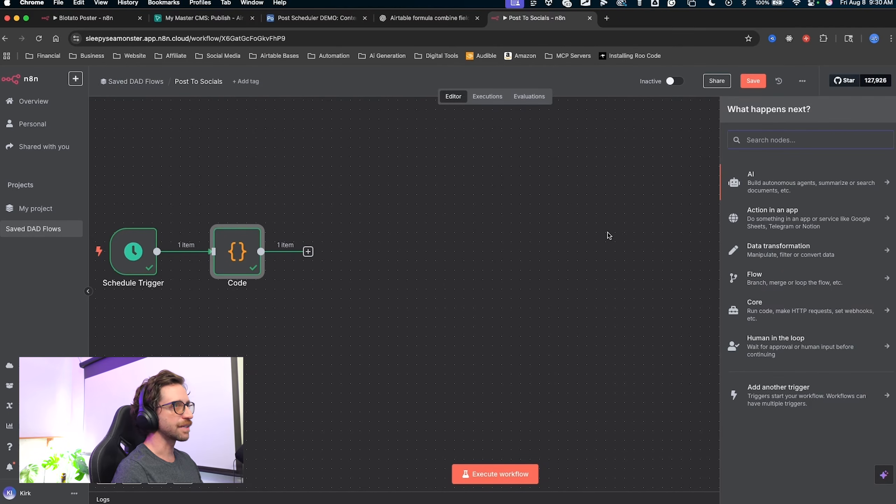
type("wait")
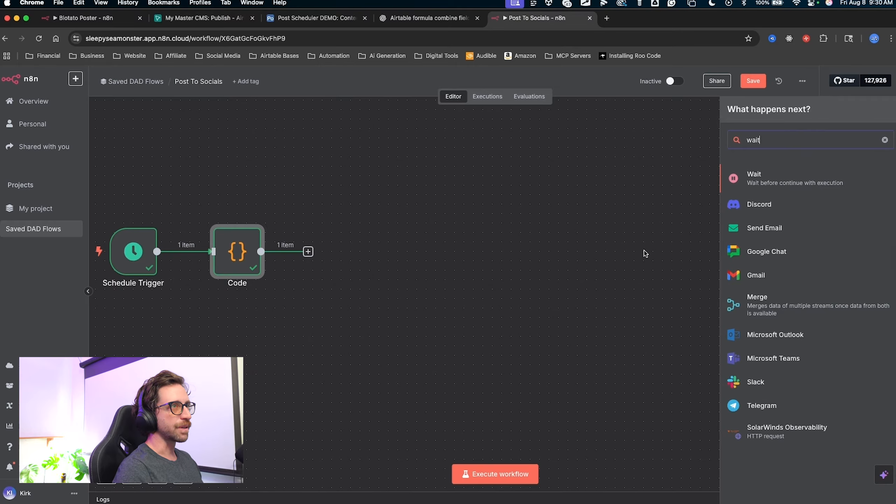
left_click_drag(617, 227, 741, 141)
key("Escape")
left_click(760, 187)
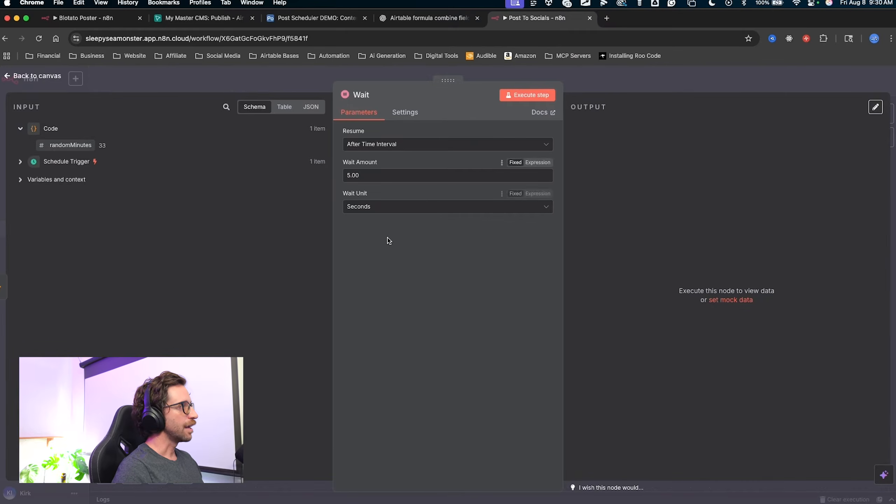
Set the Wait unit to Minutes with Wait Amount mapped to {{ $json.randomMinutes }}.
mouse_move(395, 313)
left_mouse_down()
mouse_move(365, 240)
mouse_move(357, 178)
mouse_move(342, 177)
mouse_move(363, 179)
mouse_move(362, 204)
left_mouse_up()
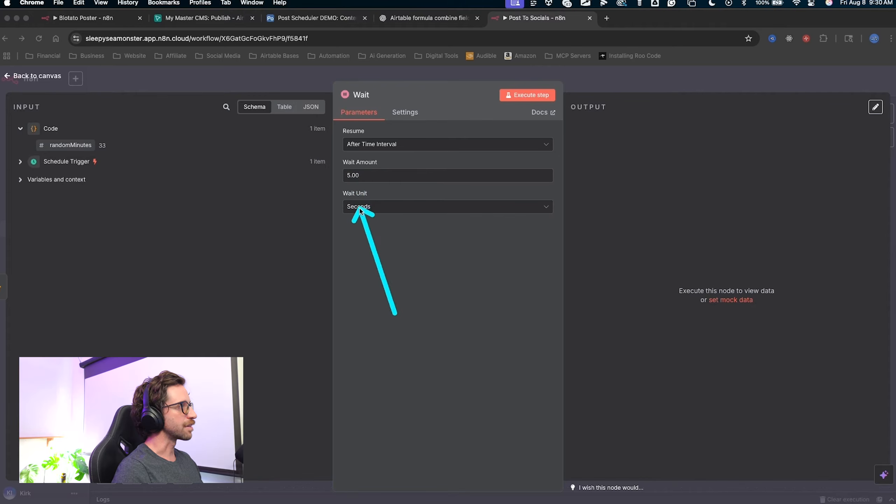
key("Escape")
left_click(360, 207)
left_click(369, 244)
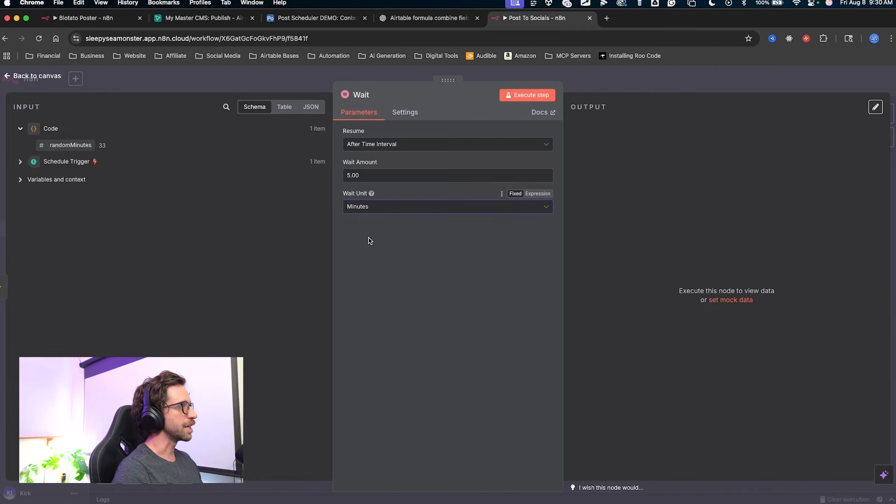
mouse_move(362, 265)
left_mouse_down()
mouse_move(352, 176)
mouse_move(354, 183)
mouse_move(371, 173)
mouse_move(361, 200)
mouse_move(344, 173)
mouse_move(354, 115)
mouse_move(363, 216)
left_mouse_up()
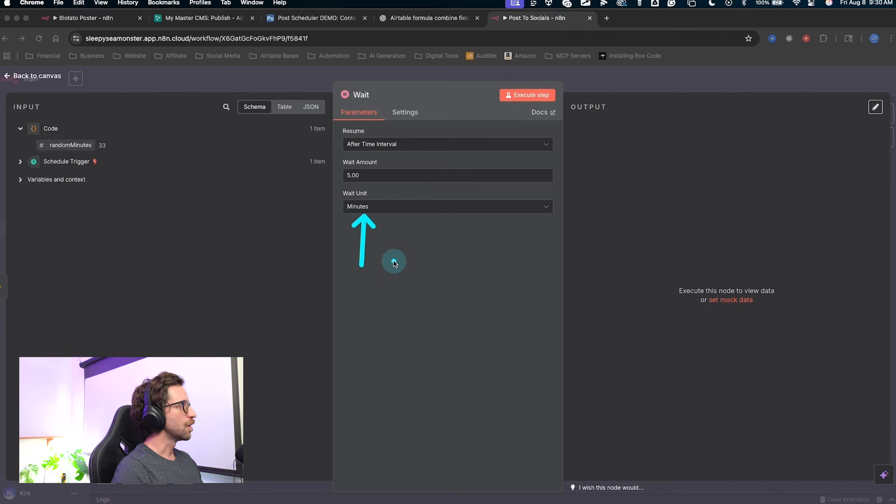
left_click(373, 207)
left_click(365, 175)
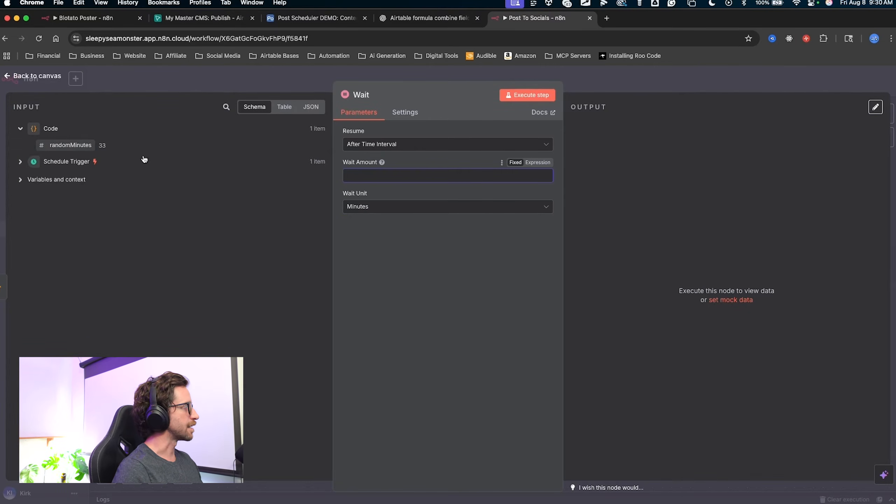
left_click_drag(75, 141, 374, 173)
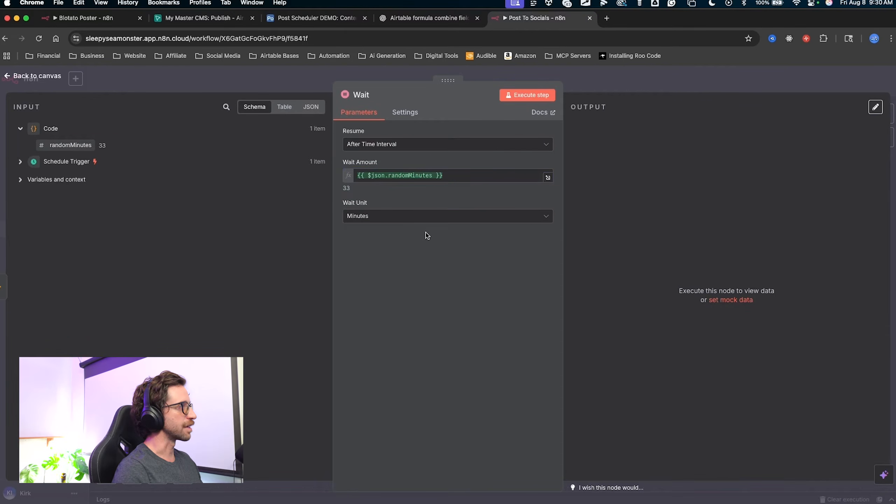
mouse_move(469, 314)
left_mouse_down()
mouse_move(230, 176)
mouse_move(113, 148)
mouse_move(365, 178)
mouse_move(354, 196)
left_mouse_up()
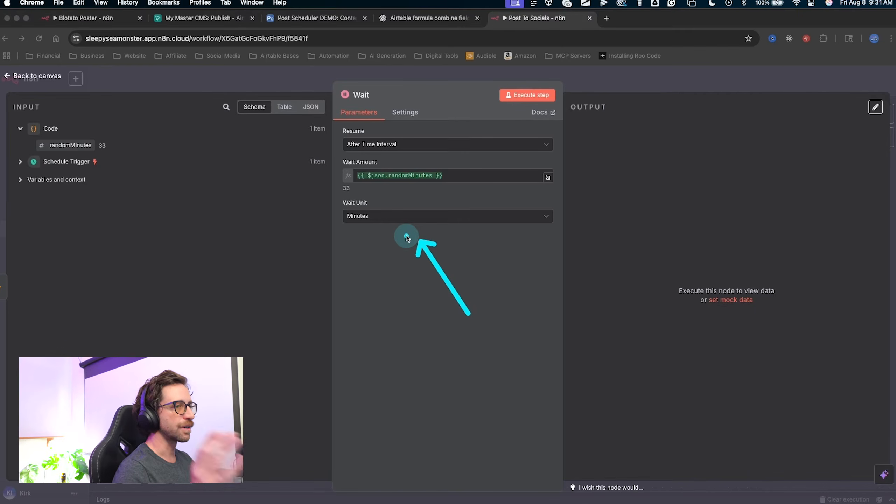
key("Escape")
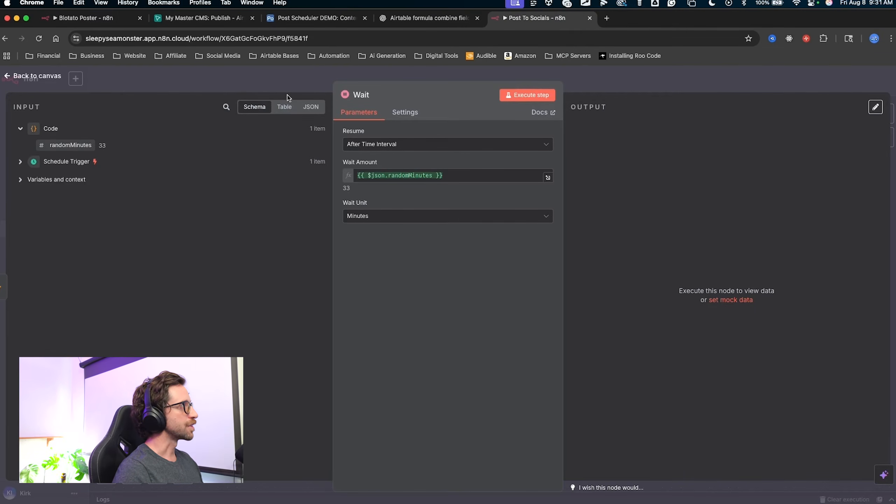
left_click(285, 92)
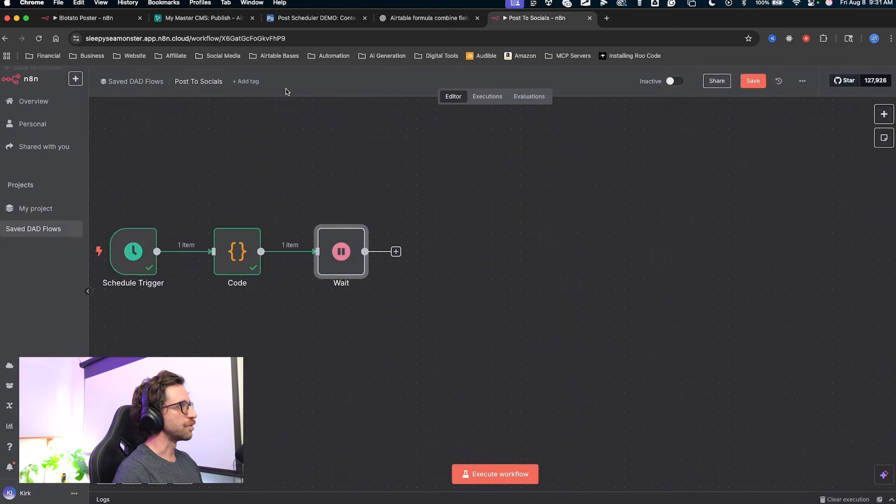
Rerun the Code node to produce a fresh randomMinutes value.
double_click(235, 254)
key("ctrl+a")
mouse_move(515, 288)
left_mouse_down()
mouse_move(510, 164)
mouse_move(540, 93)
mouse_move(547, 98)
left_mouse_up()
key("Escape")
left_click(547, 97)
key("ctrl+a")
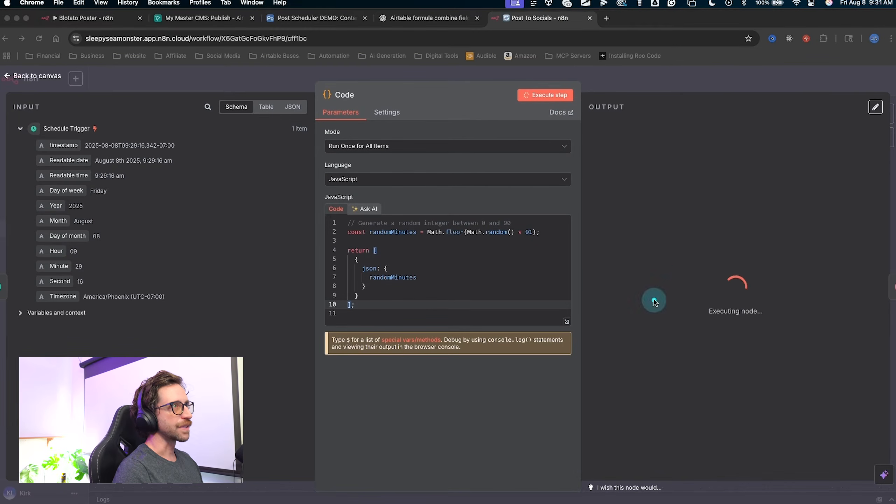
left_click_drag(654, 301, 665, 144)
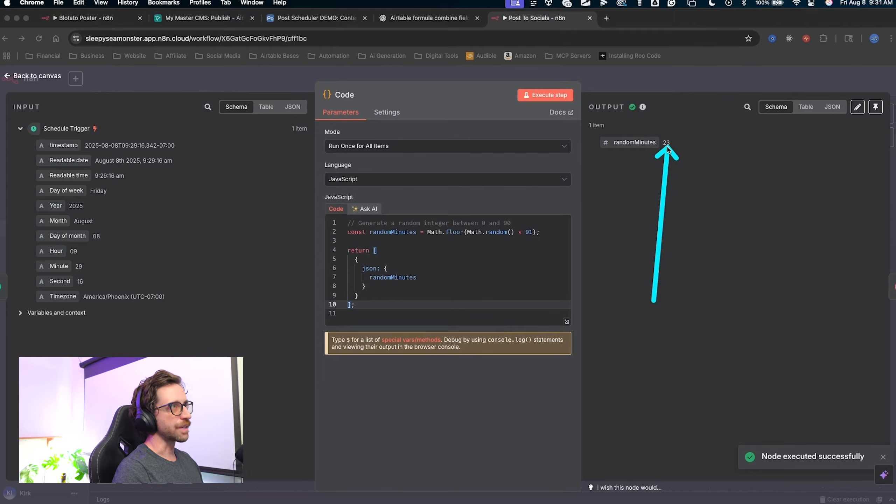
key("Escape")
left_click(651, 85)
Recheck the Wait step, now resolving to 23 minutes, and bring up choices for the next node.
double_click(344, 246)
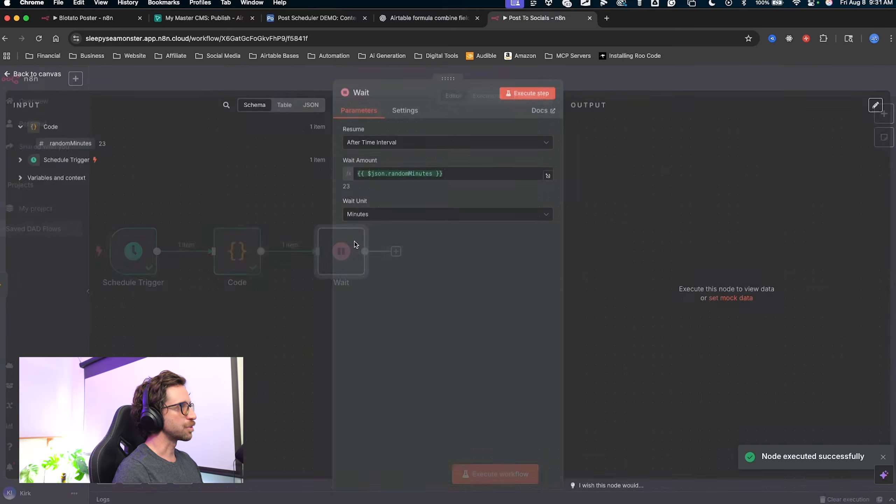
key("ctrl+a")
mouse_move(401, 383)
left_mouse_down()
mouse_move(397, 176)
mouse_move(392, 187)
mouse_move(348, 195)
left_mouse_up()
key("Escape")
left_click(640, 74)
key("ctrl+a")
mouse_move(591, 428)
left_mouse_down()
mouse_move(542, 331)
mouse_move(525, 325)
left_mouse_up()
key("Escape")
left_click(522, 323)
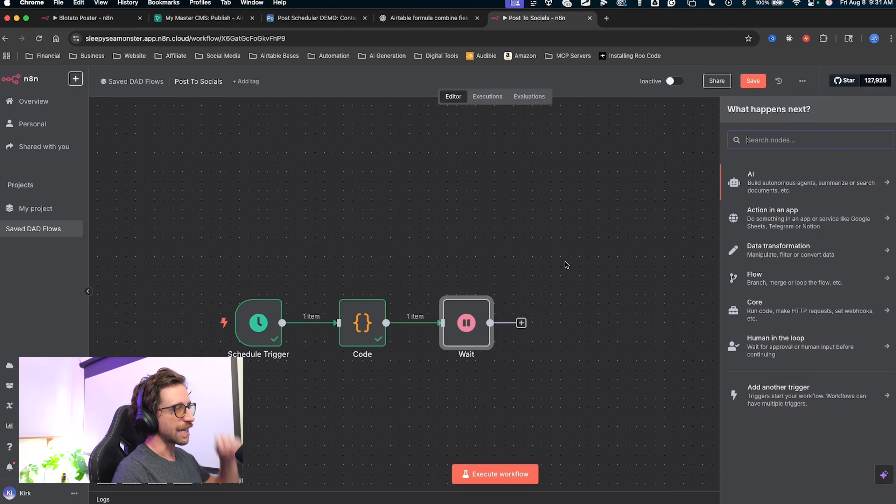
Add an Airtable Search records step after the Wait node.
scroll(582, 210, "right", 2)
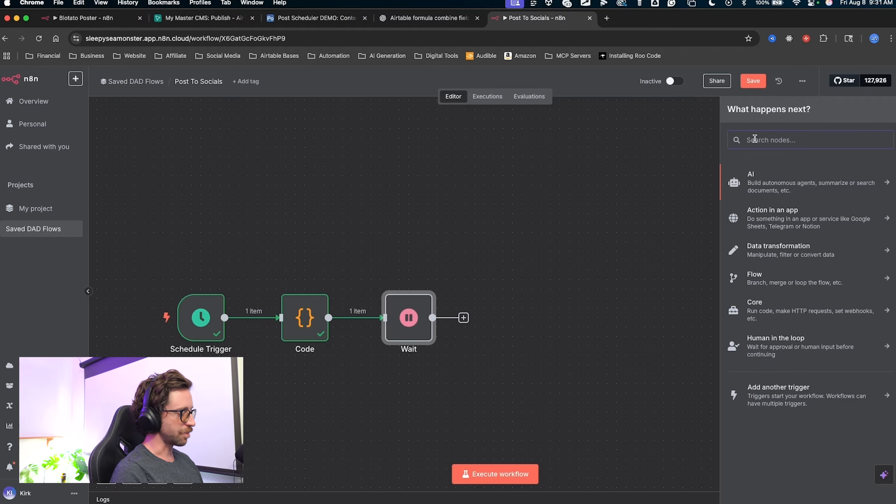
type("ari")
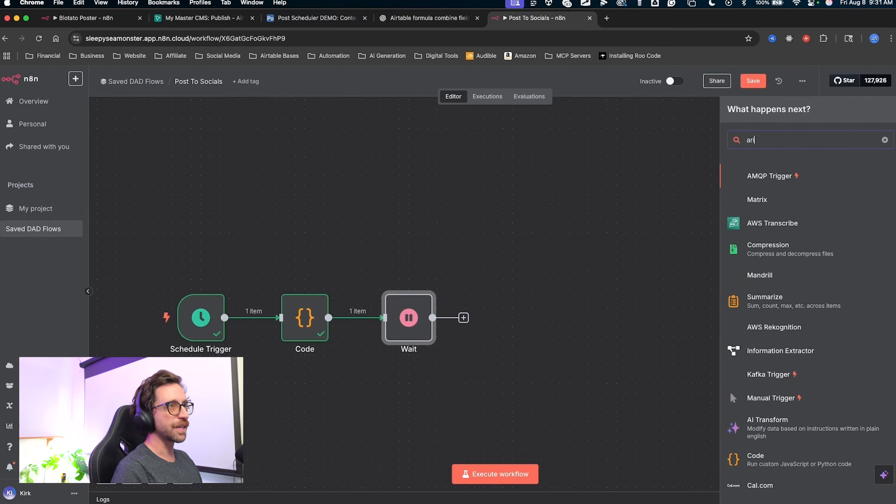
key("BackSpace")
key("BackSpace")
type("ir")
left_click(771, 199)
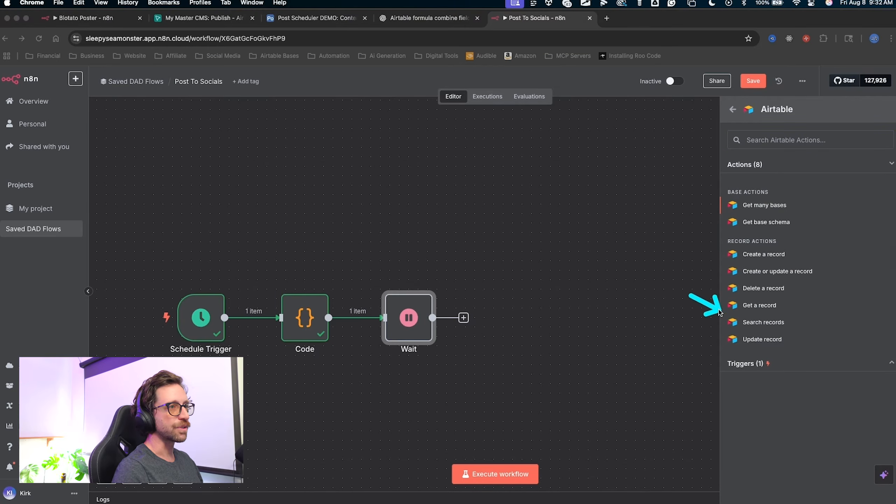
left_click(733, 323)
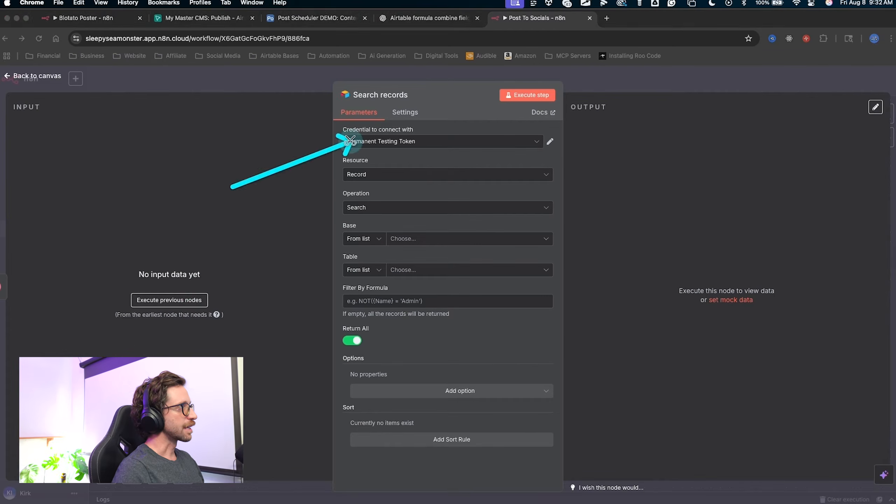
Start a new Airtable personal access token credential for the step.
left_click(378, 141)
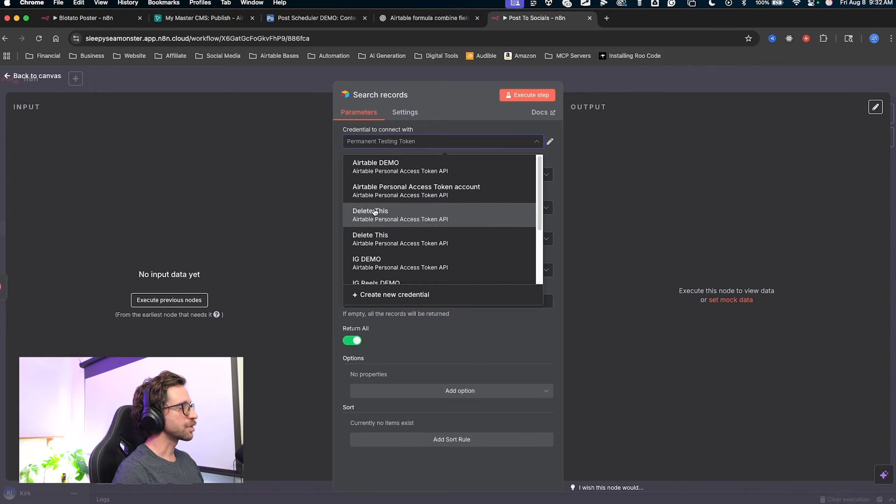
scroll(374, 212, "down", 1)
scroll(377, 215, "down", 3)
scroll(360, 194, "up", 5)
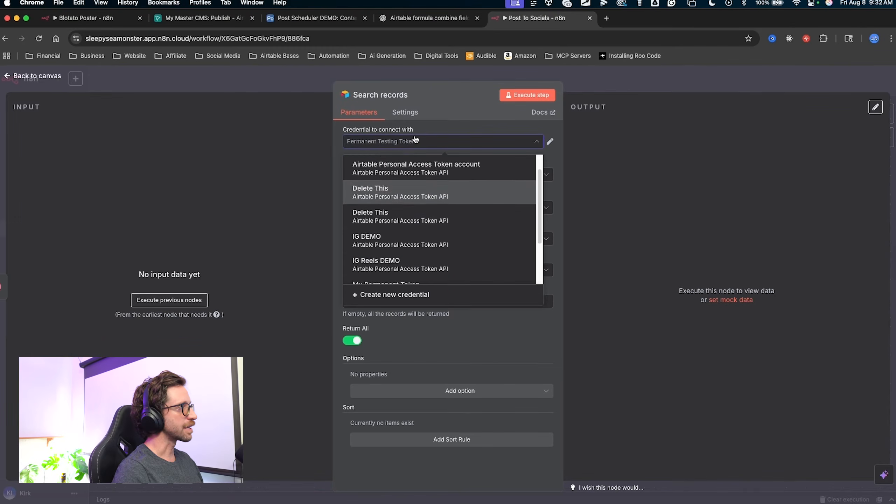
key("ctrl+a")
left_click_drag(285, 222, 341, 250)
key("Escape")
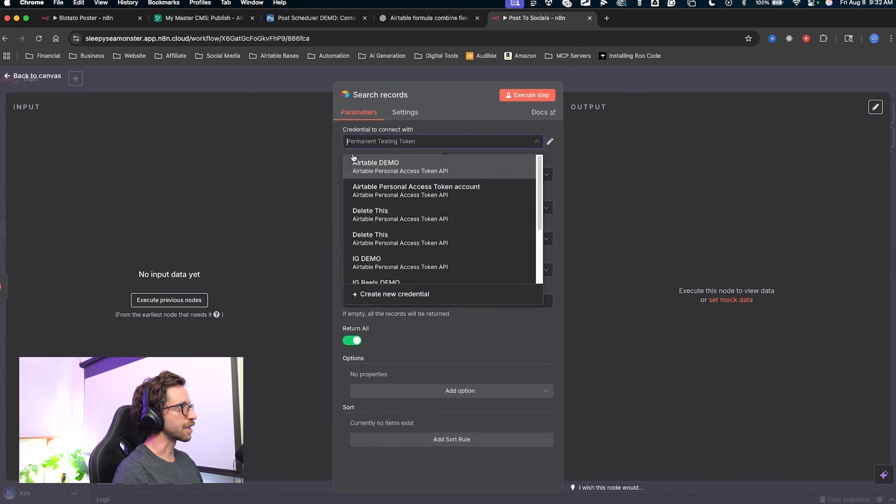
scroll(360, 191, "down", 4)
left_click(381, 296)
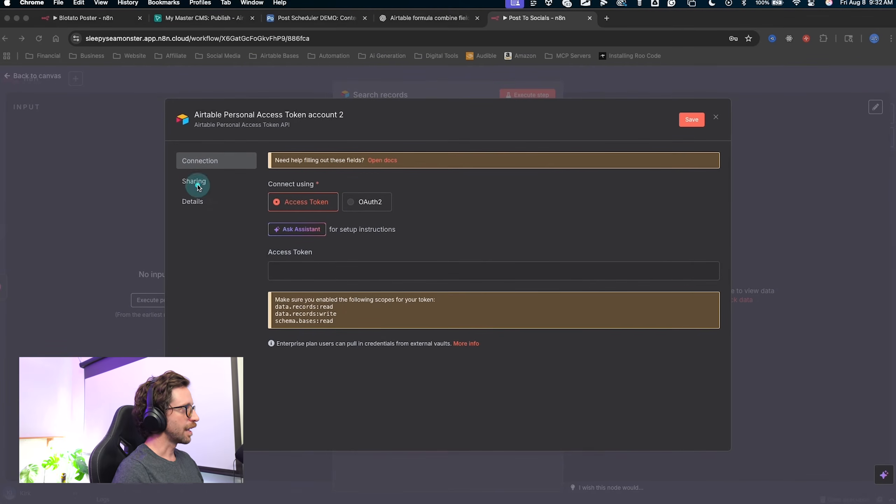
Read the scopes the new Airtable access token requires.
key("ctrl+a")
mouse_move(196, 184)
left_mouse_down()
mouse_move(281, 272)
mouse_move(261, 315)
mouse_move(273, 327)
mouse_move(269, 304)
mouse_move(280, 317)
mouse_move(266, 306)
left_mouse_up()
key("Escape")
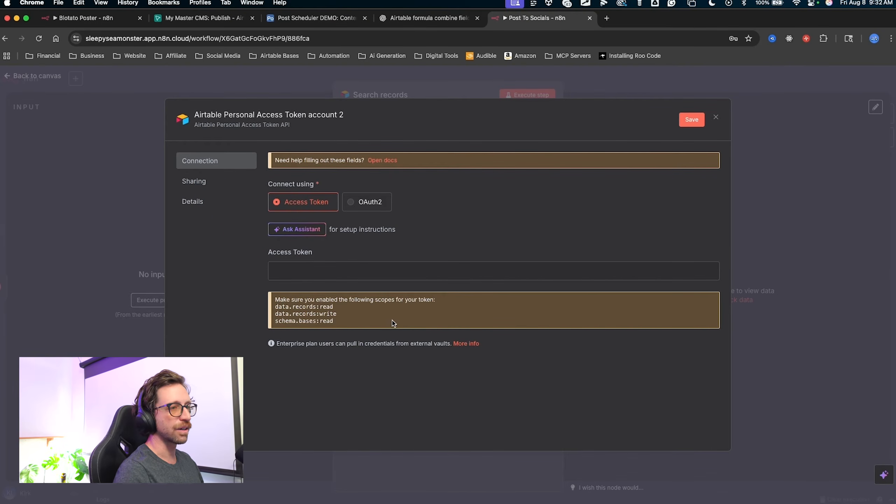
mouse_move(228, 271)
left_mouse_down()
mouse_move(266, 295)
mouse_move(275, 316)
left_mouse_up()
key("Escape")
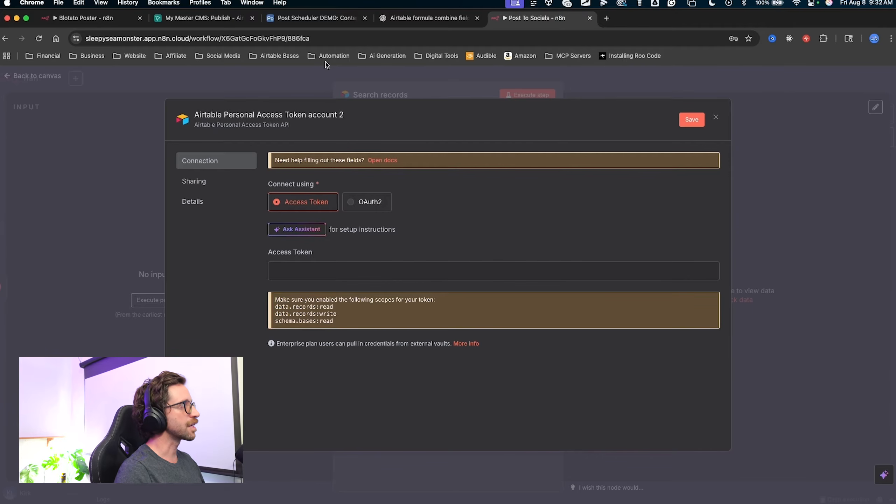
key("ctrl+a")
left_click_drag(216, 222, 282, 274)
key("Escape")
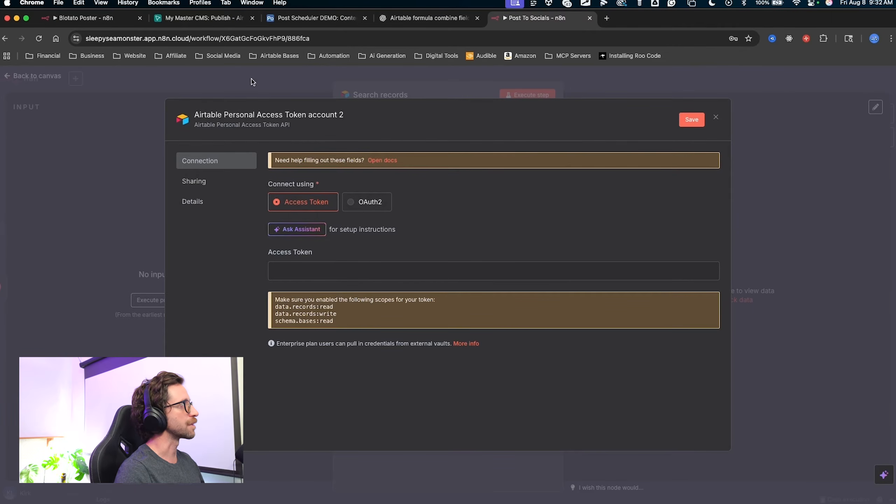
Switch to the Airtable Post Scheduler DEMO base.
key("super+3")
key("ctrl+a")
mouse_move(365, 395)
left_mouse_down()
mouse_move(348, 152)
mouse_move(546, 338)
mouse_move(416, 318)
mouse_move(241, 348)
mouse_move(71, 436)
mouse_move(12, 496)
left_mouse_up()
Open the Builder hub from the account menu to show the Personal access tokens list.
key("Escape")
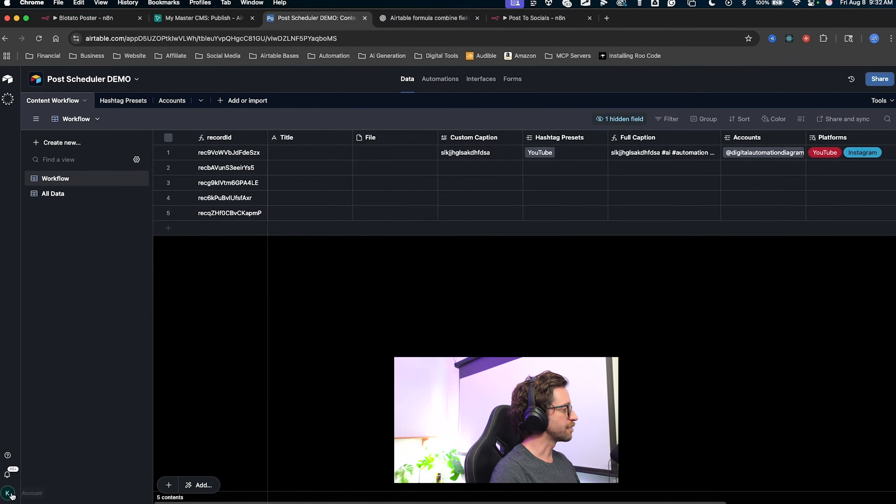
left_click(8, 494)
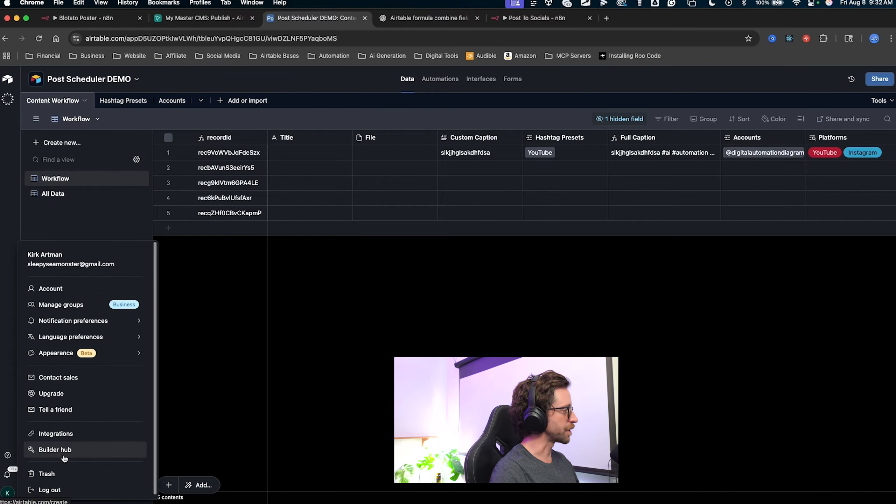
left_click(64, 455)
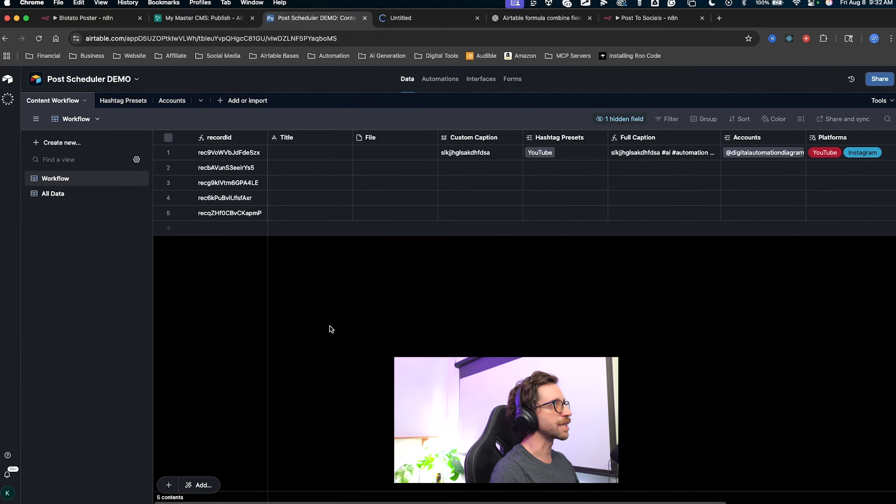
left_click(431, 21)
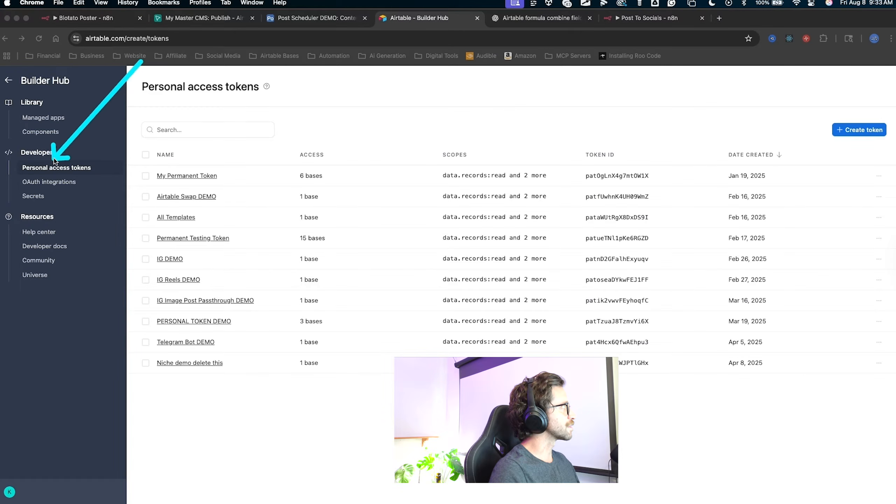
Start a new Airtable personal access token named Post DEMO.
left_click(55, 168)
mouse_move(326, 90)
left_mouse_down()
mouse_move(226, 194)
mouse_move(207, 395)
left_mouse_up()
mouse_move(620, 446)
left_mouse_down()
mouse_move(841, 172)
mouse_move(863, 116)
left_mouse_up()
left_click(859, 130)
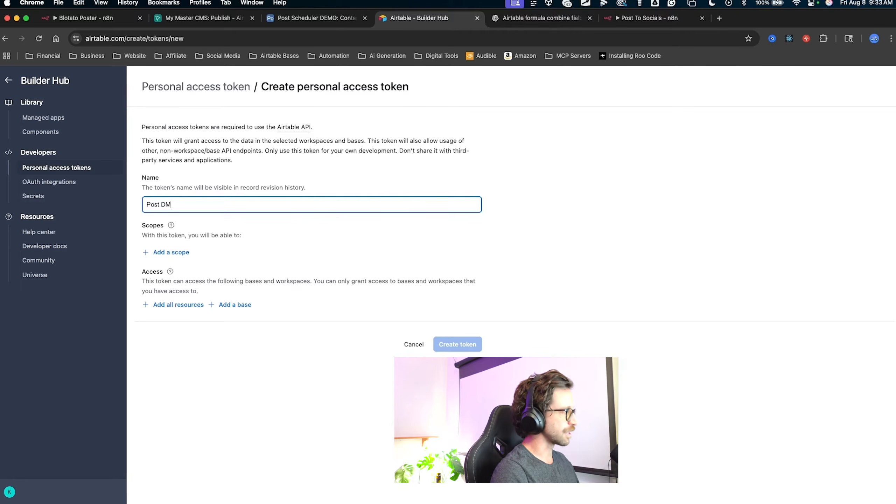
key("ctrl+alt+a")
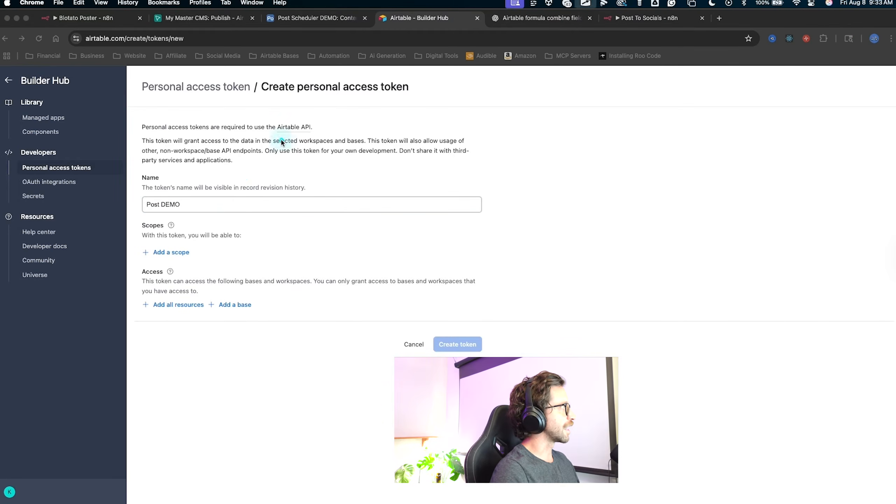
mouse_move(278, 142)
left_mouse_down()
mouse_move(204, 248)
mouse_move(177, 251)
left_mouse_up()
key("Escape")
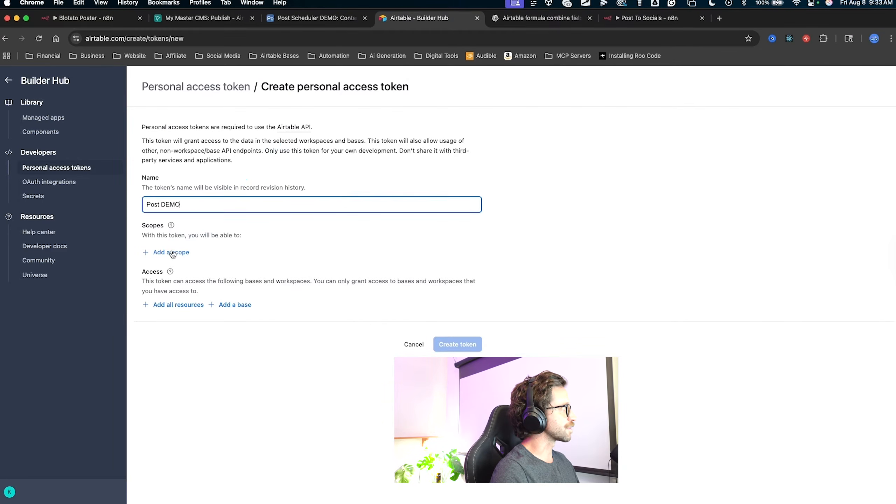
Add the data.records:read scope to the token.
left_click(172, 253)
key("ctrl+alt+a")
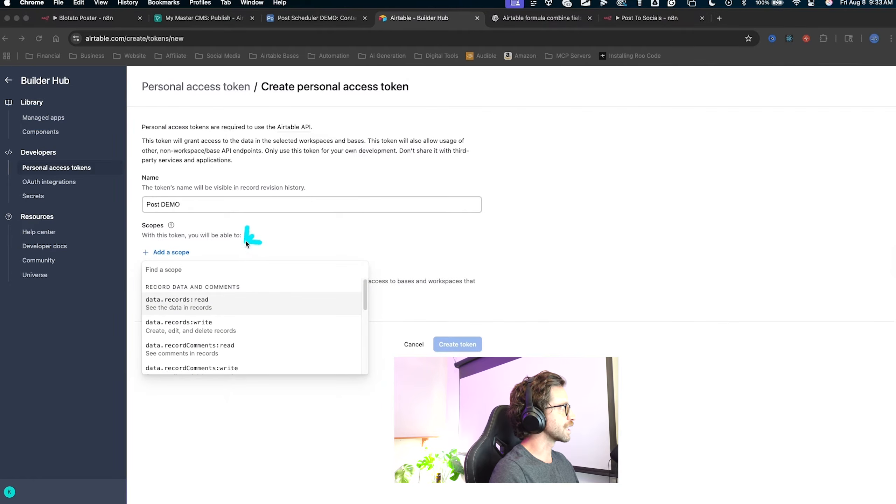
left_click_drag(252, 235, 202, 300)
key("Escape")
left_click(200, 301)
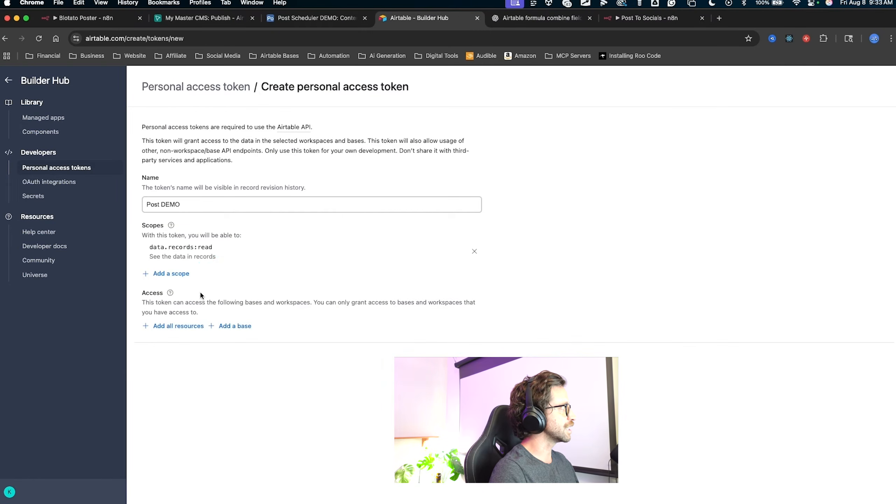
key("ctrl+alt+a")
left_click_drag(263, 229, 194, 282)
key("Escape")
Add the data.records:write and schema.bases:read scopes as well.
left_click(178, 274)
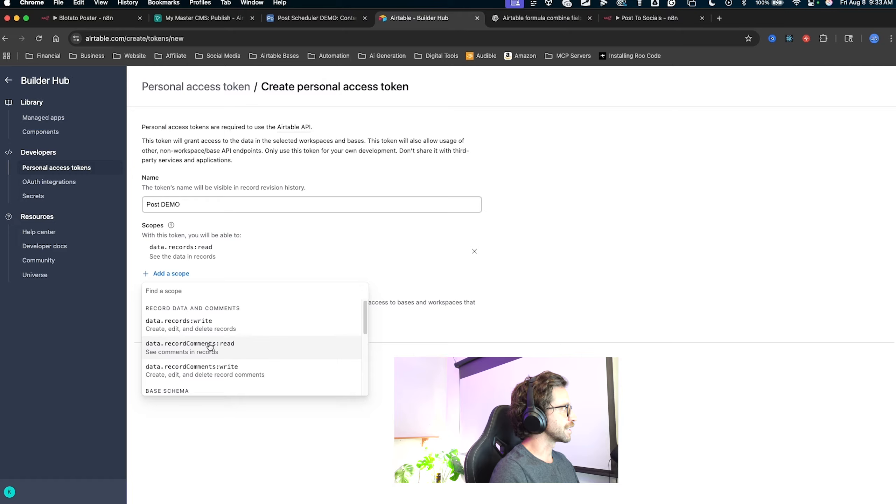
left_click(189, 325)
key("ctrl+alt+a")
left_click_drag(248, 241, 168, 296)
key("Escape")
left_click(170, 296)
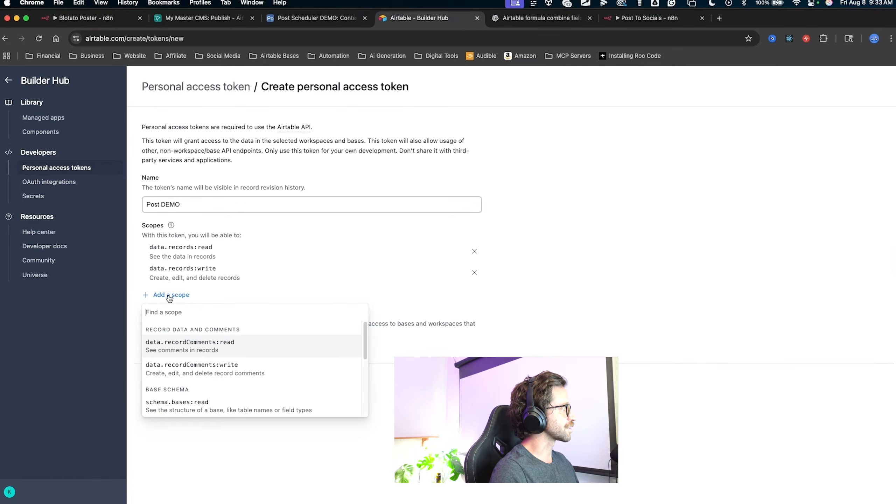
key("ctrl+alt+a")
left_click_drag(244, 331, 197, 404)
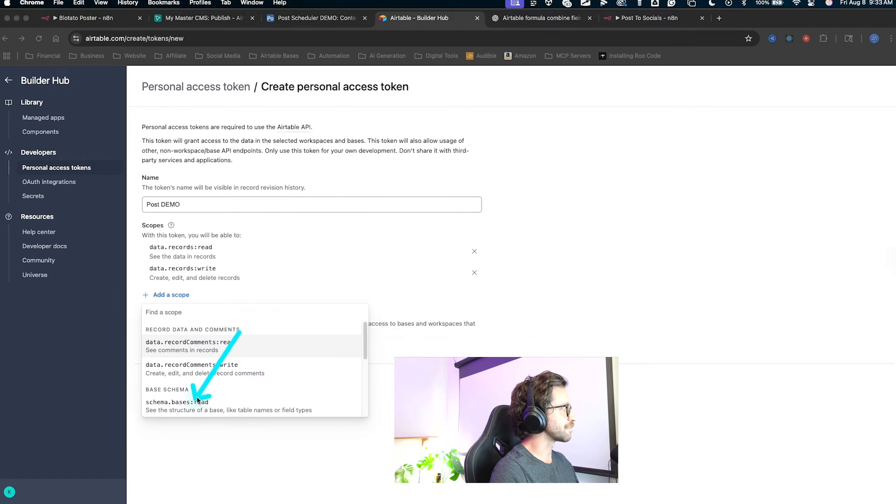
key("Escape")
left_click(196, 405)
key("ctrl+alt+a")
mouse_move(341, 222)
left_mouse_down()
mouse_move(242, 253)
mouse_move(190, 296)
mouse_move(198, 272)
left_mouse_up()
key("Escape")
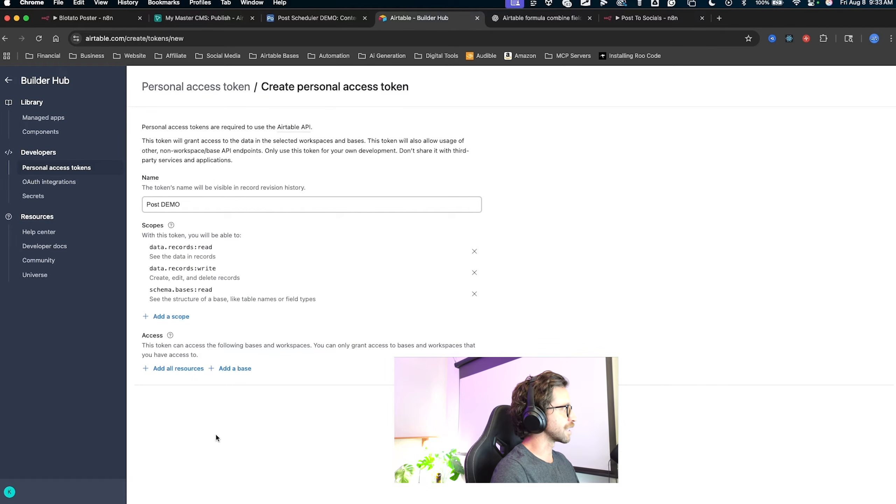
key("ctrl+alt+a")
mouse_move(208, 461)
left_mouse_down()
mouse_move(150, 335)
mouse_move(151, 344)
mouse_move(233, 372)
left_mouse_up()
key("Escape")
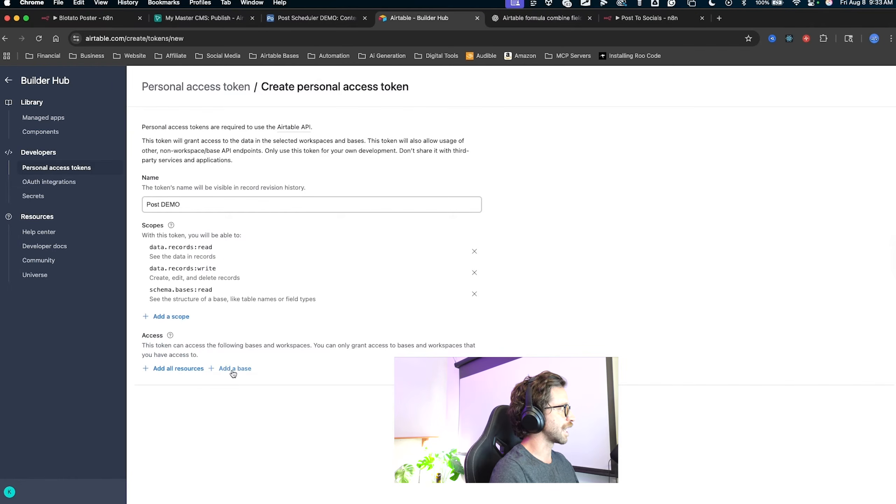
Give the token access to the Post Scheduler DEMO base.
left_click(234, 370)
scroll(275, 434, "down", 10)
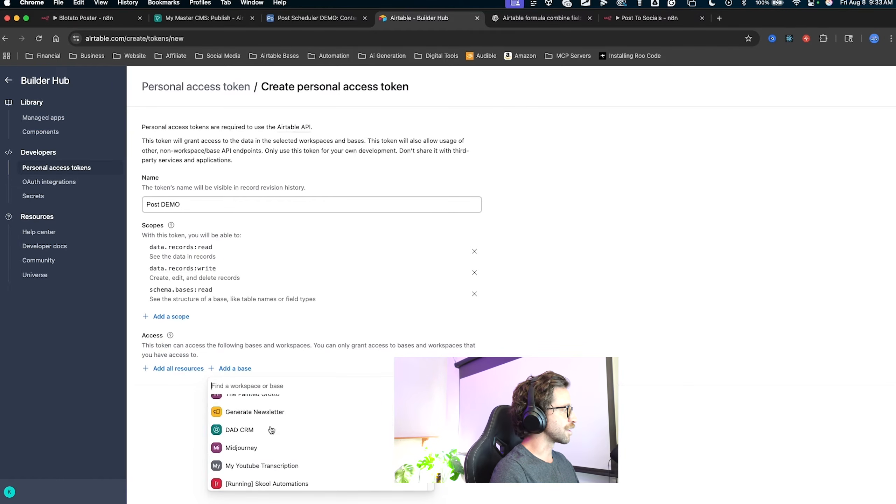
scroll(269, 434, "down", 15)
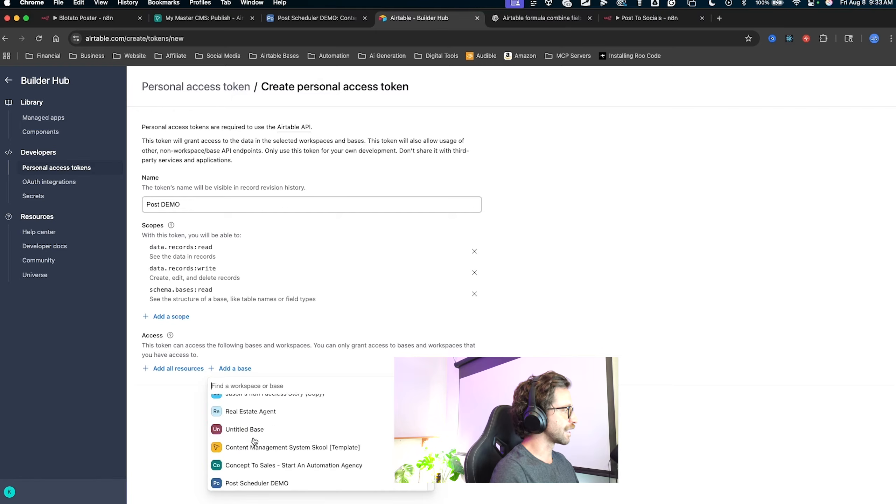
left_click_drag(362, 412, 272, 416)
key("Escape")
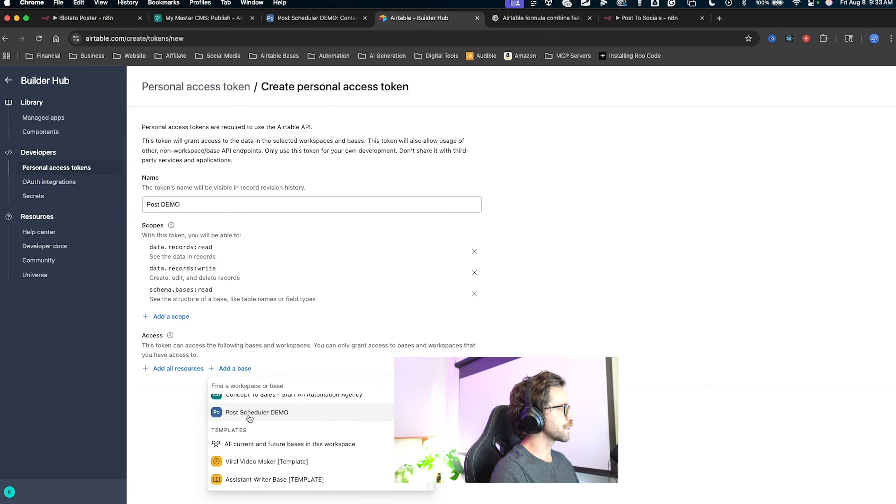
left_click(249, 418)
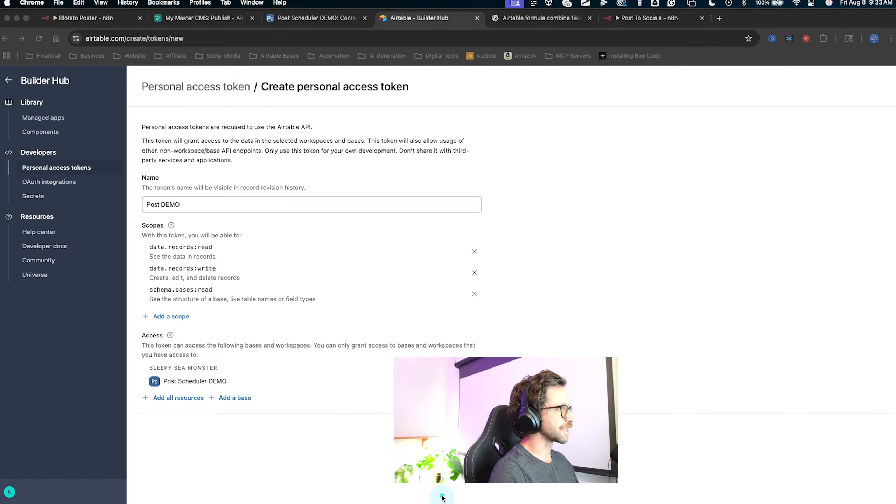
left_click_drag(441, 496, 462, 444)
key("Escape")
Create the Post DEMO token, copy it, and return to the Post Scheduler DEMO base.
left_click(462, 442)
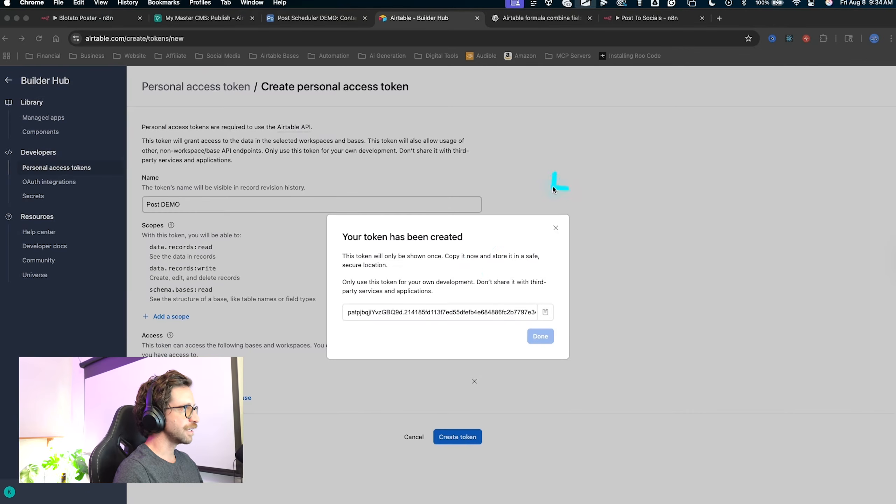
mouse_move(556, 185)
left_mouse_down()
mouse_move(445, 297)
mouse_move(451, 308)
left_mouse_up()
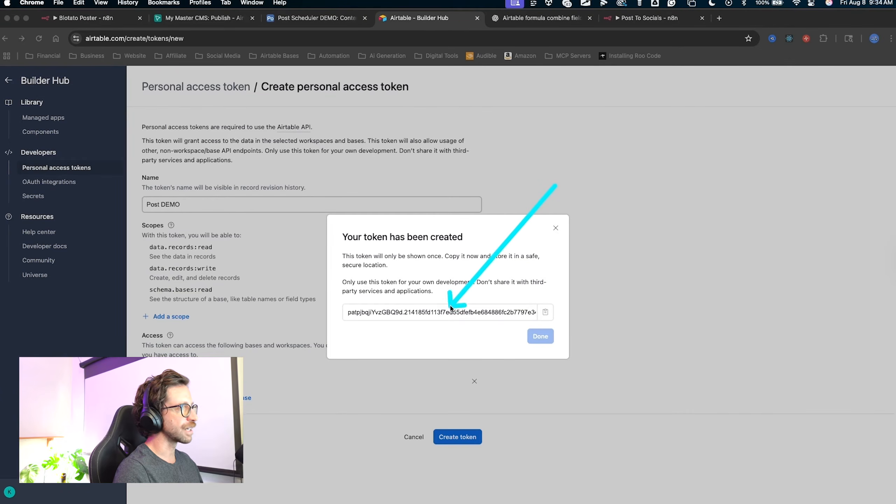
key("Escape")
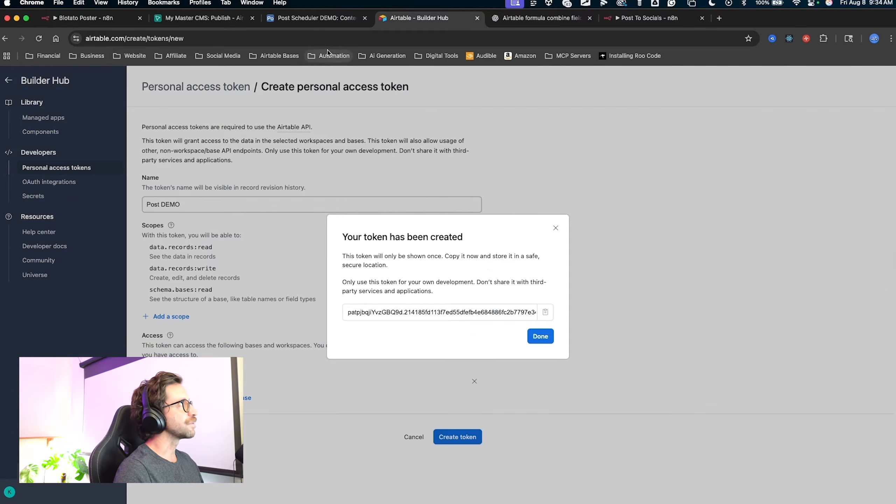
left_click(314, 18)
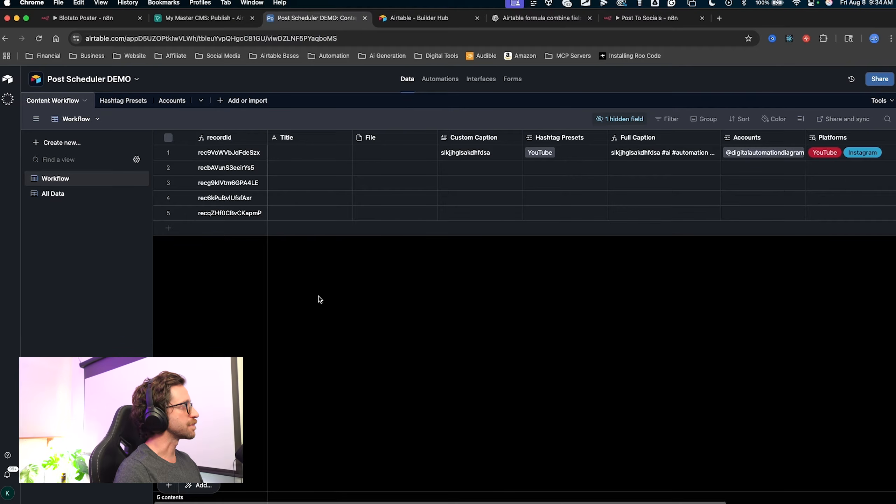
Add a blank table from scratch named API Keys.
left_click_drag(319, 296, 220, 106)
key("Escape")
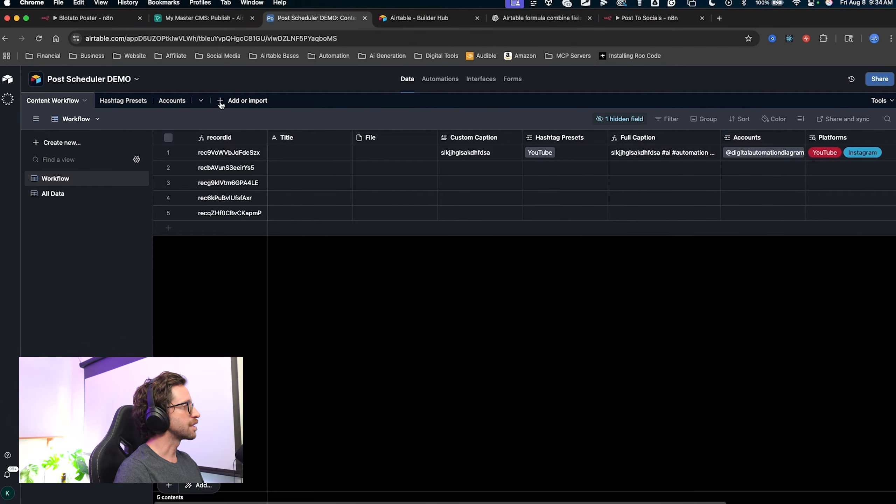
left_click(220, 103)
left_click(266, 149)
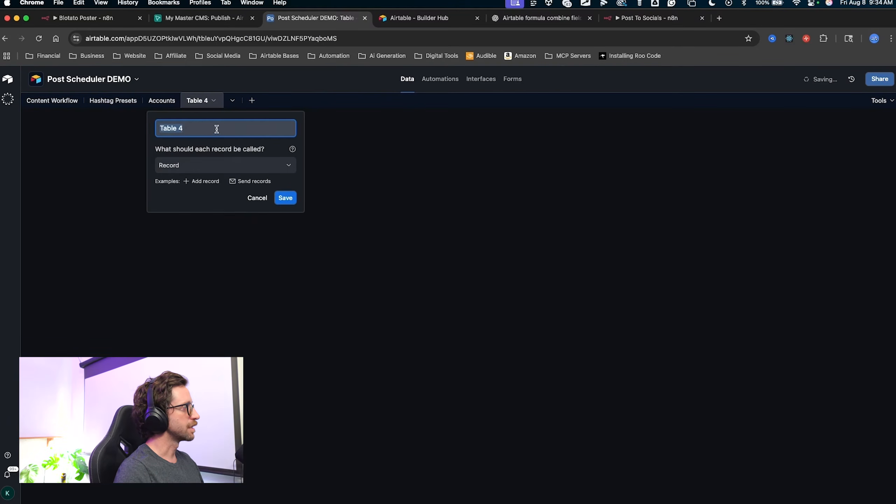
type("APi Keys")
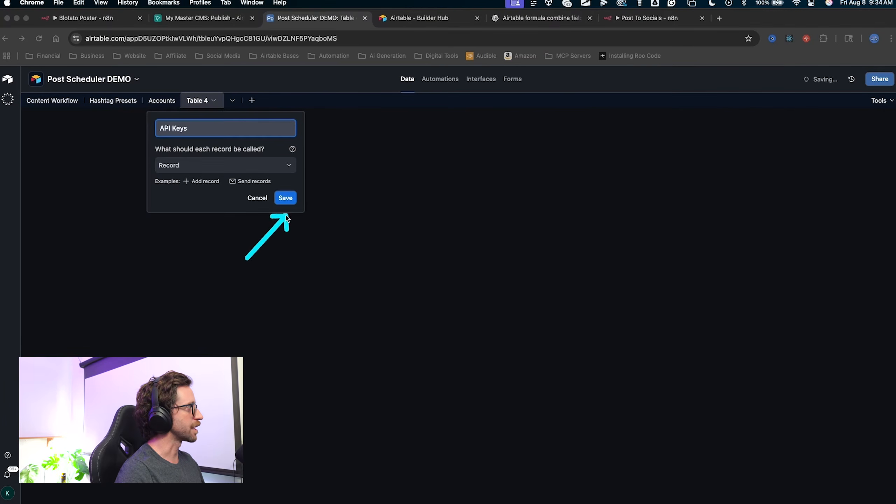
left_click(285, 198)
Delete the five default fields from Notes through Attachment Summary, leaving only Name.
left_click(383, 139)
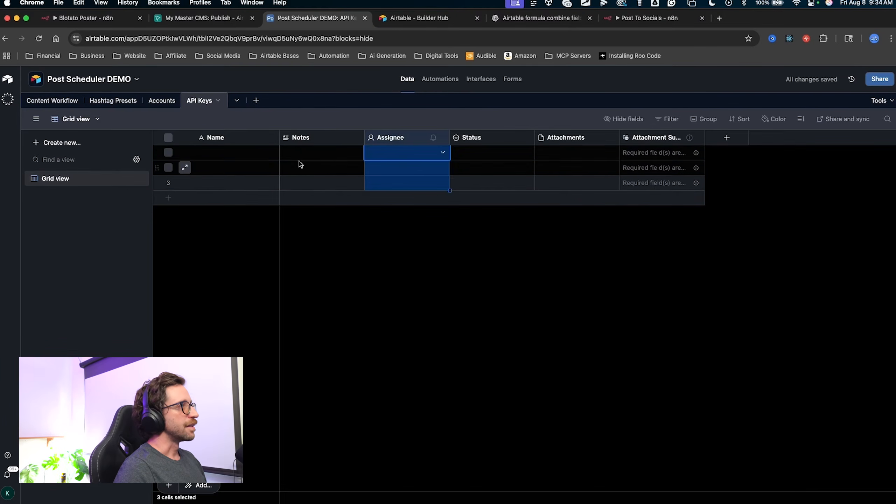
left_click(311, 141)
left_click(637, 140, "shift")
right_click(637, 141)
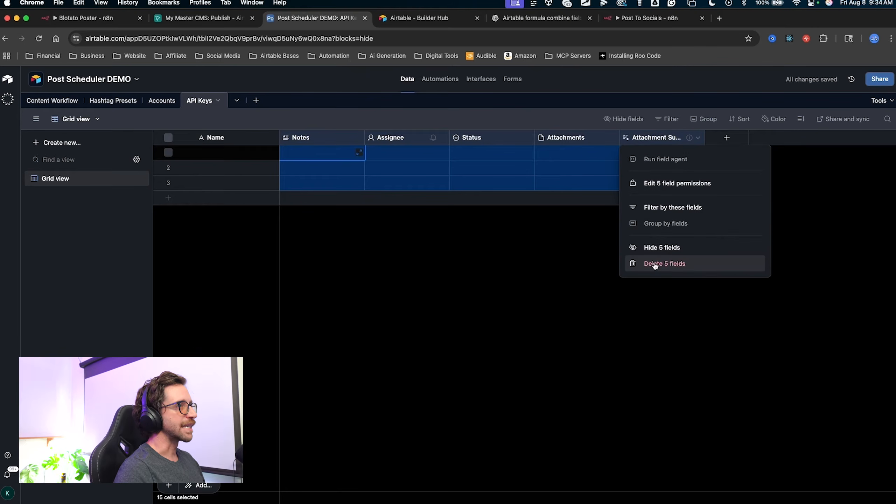
left_click(656, 267)
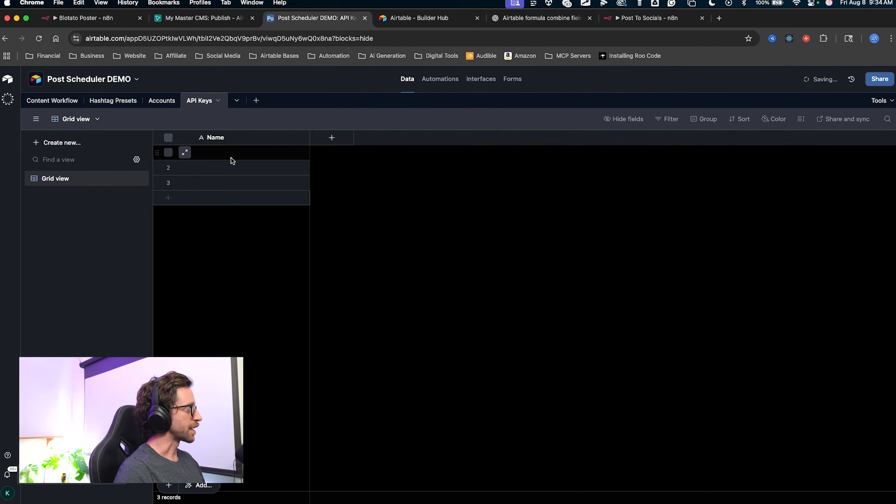
double_click(63, 177)
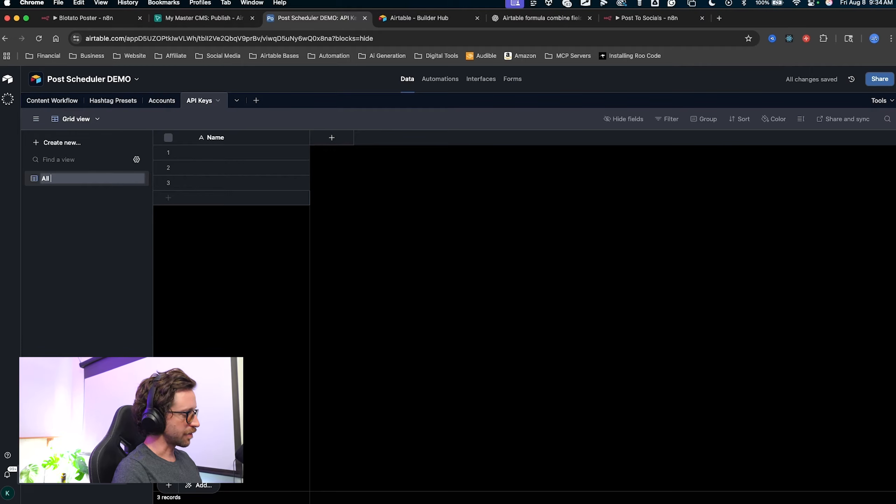
Rename the view to All Data and name record 1 Airtable Access Token.
type("All Data")
key("Return")
left_click(198, 153)
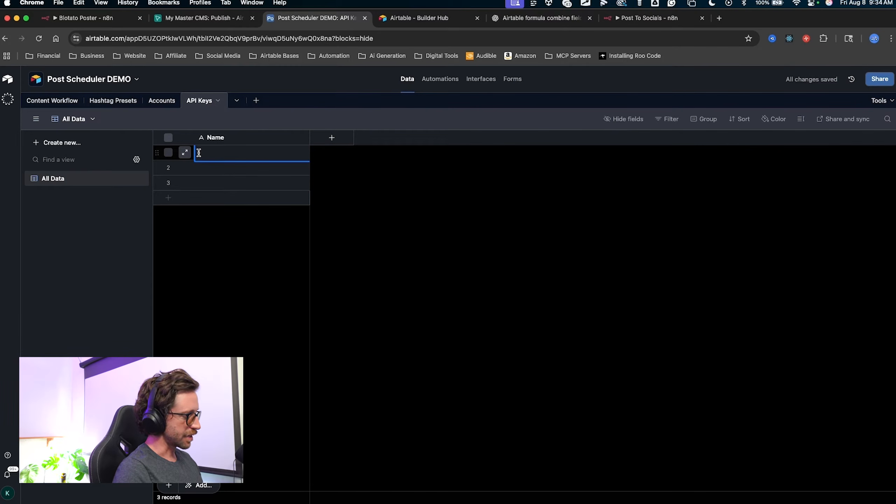
type("Airtabl")
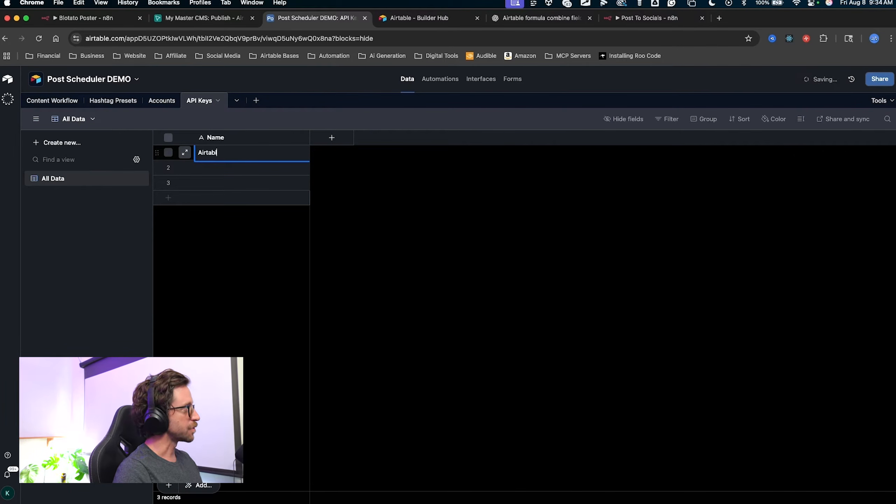
type("e Access Token")
key("Return")
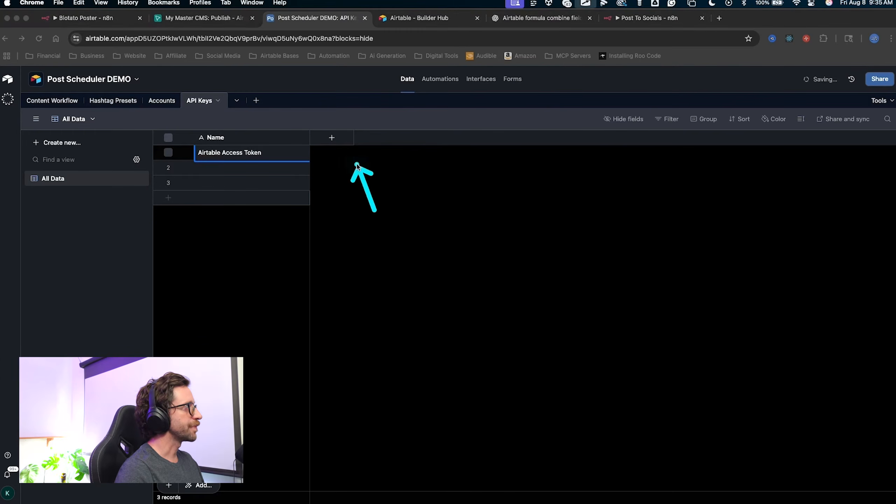
Add a long text field named Key and widen it.
left_click(331, 137)
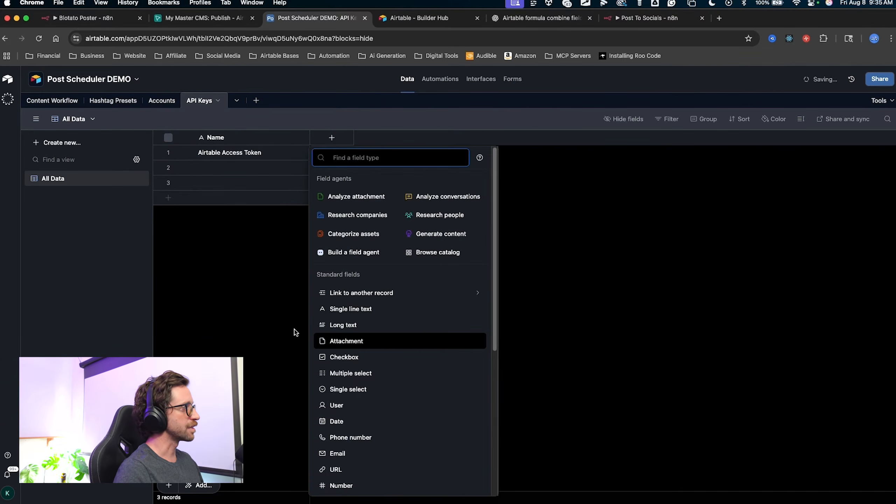
left_click(341, 325)
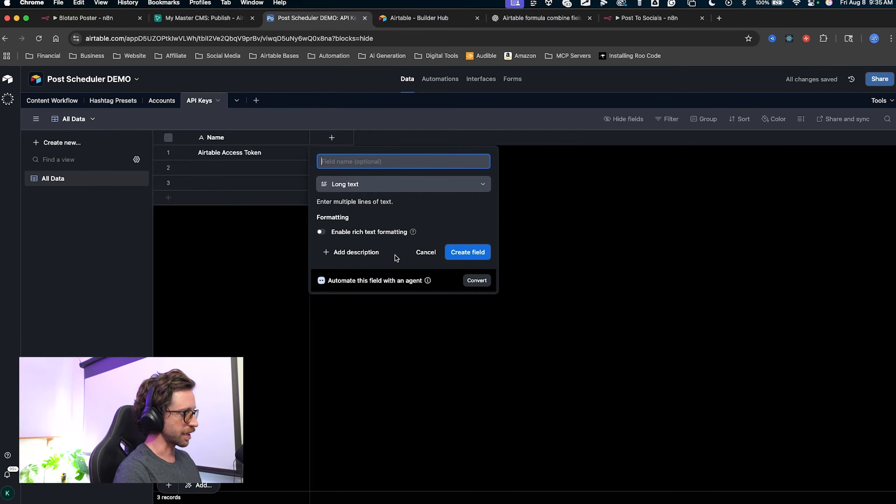
type("Key")
left_click(483, 252)
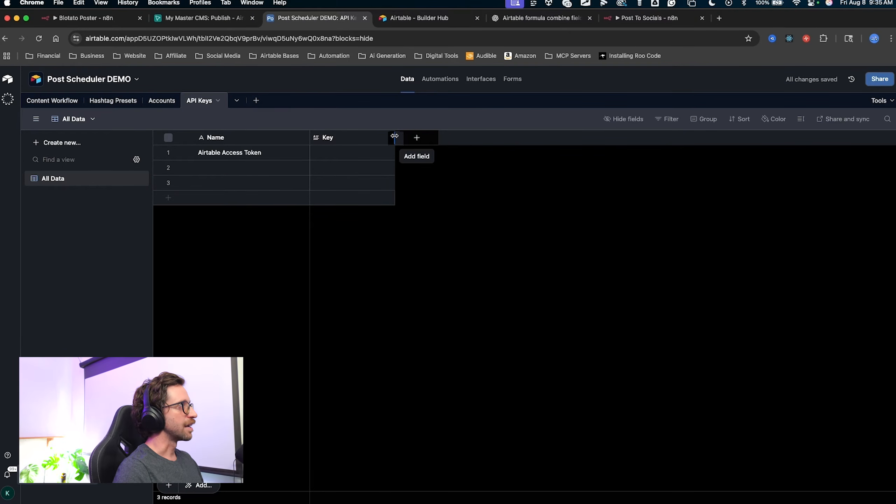
left_click_drag(397, 137, 602, 137)
Paste the access token into record 1's Key cell and widen the column to show it.
left_click(458, 155)
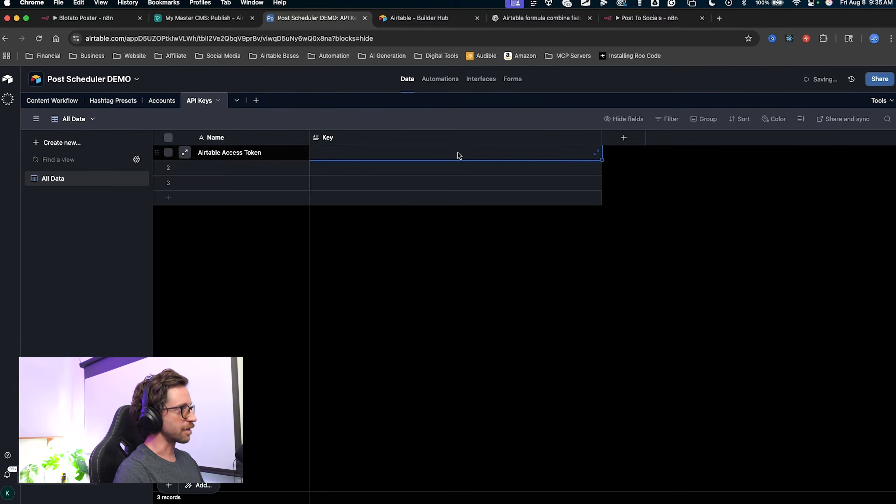
key("super+v")
left_click(623, 138)
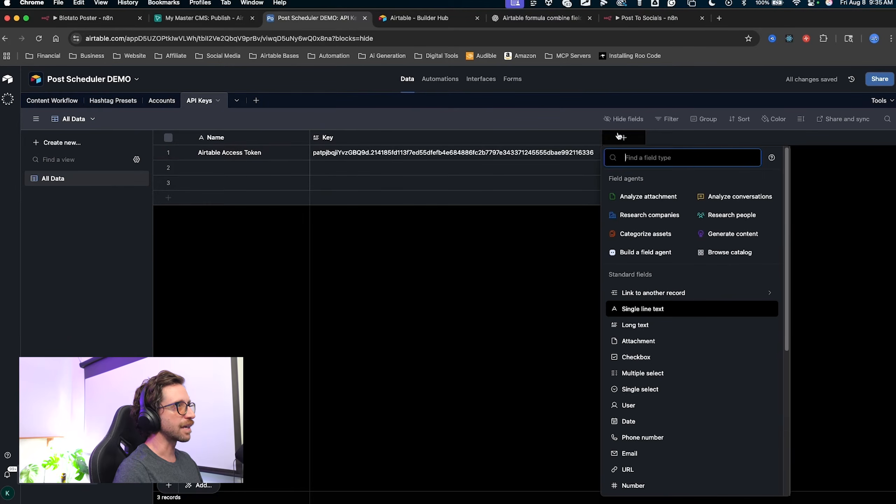
left_click(627, 137)
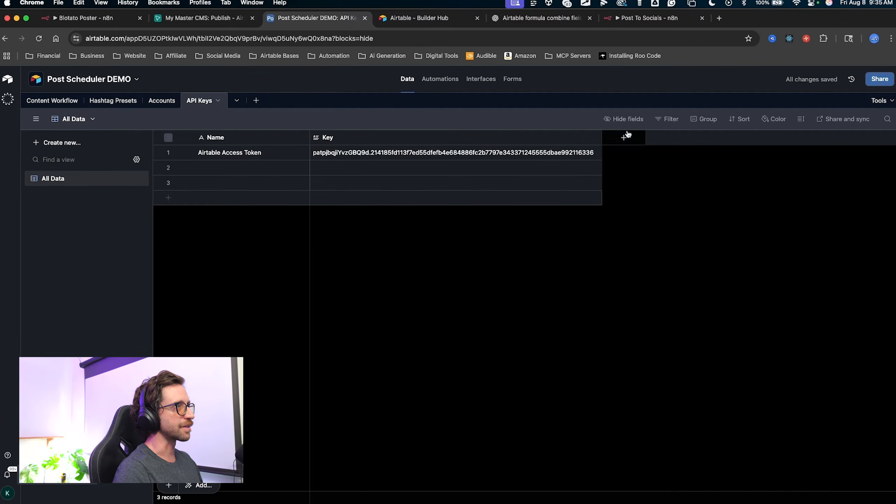
left_click_drag(602, 137, 664, 137)
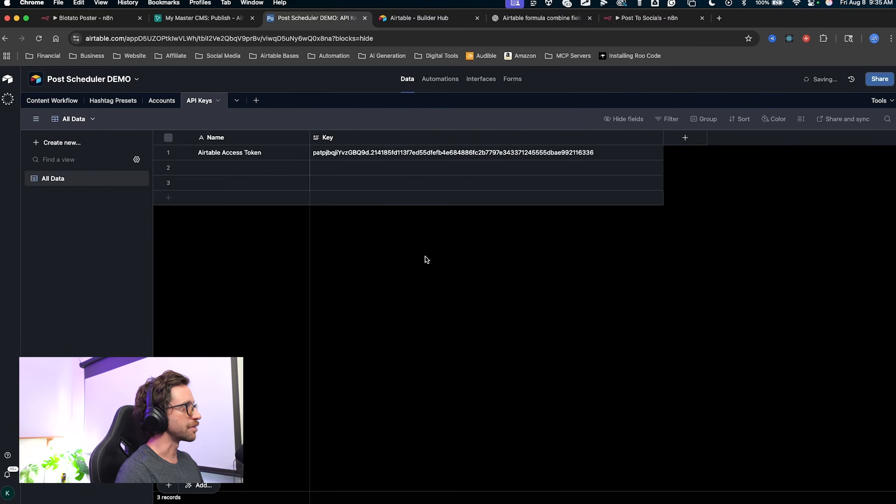
mouse_move(356, 314)
left_mouse_down()
mouse_move(331, 194)
mouse_move(390, 174)
mouse_move(596, 164)
mouse_move(433, 166)
mouse_move(410, 155)
mouse_move(544, 145)
mouse_move(348, 158)
mouse_move(564, 160)
mouse_move(339, 166)
left_mouse_up()
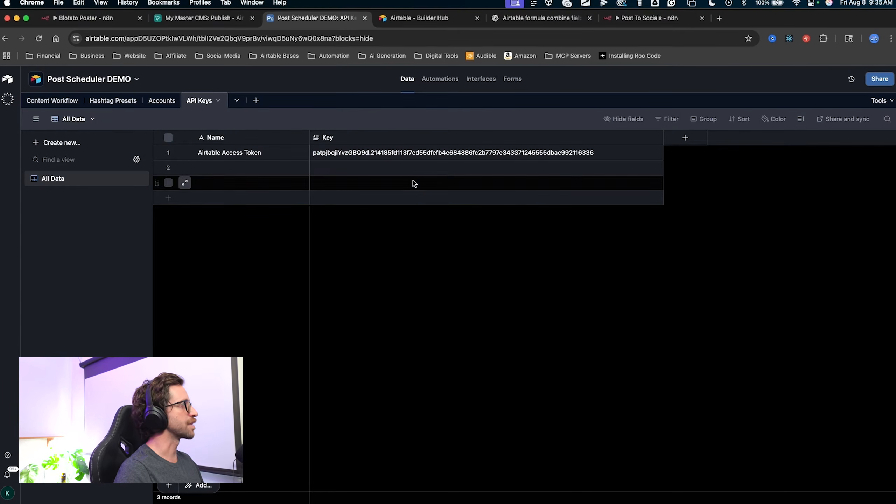
left_click_drag(391, 235, 517, 168)
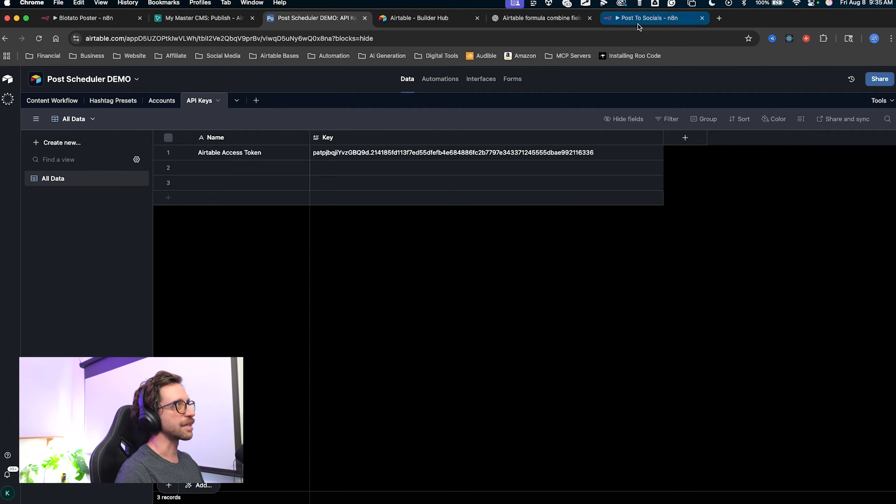
left_click_drag(477, 419, 432, 70)
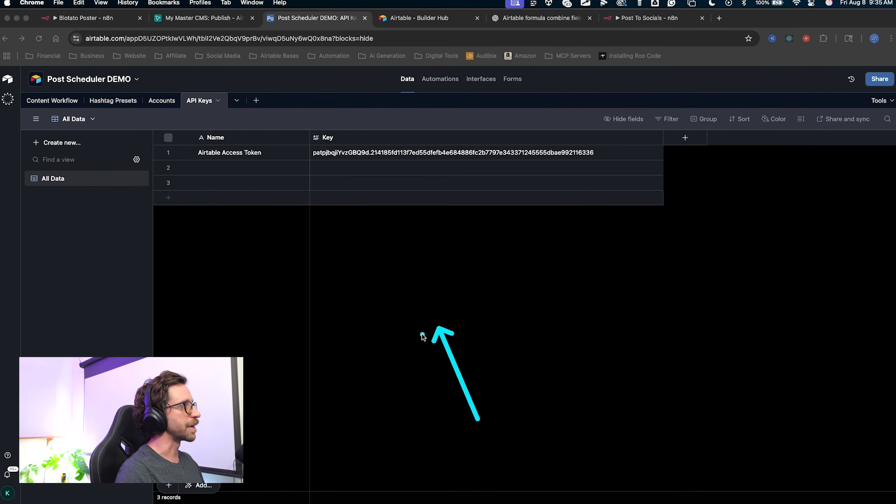
Paste the Airtable token into the n8n credential's Access Token, rename the credential and save it.
left_click(630, 21)
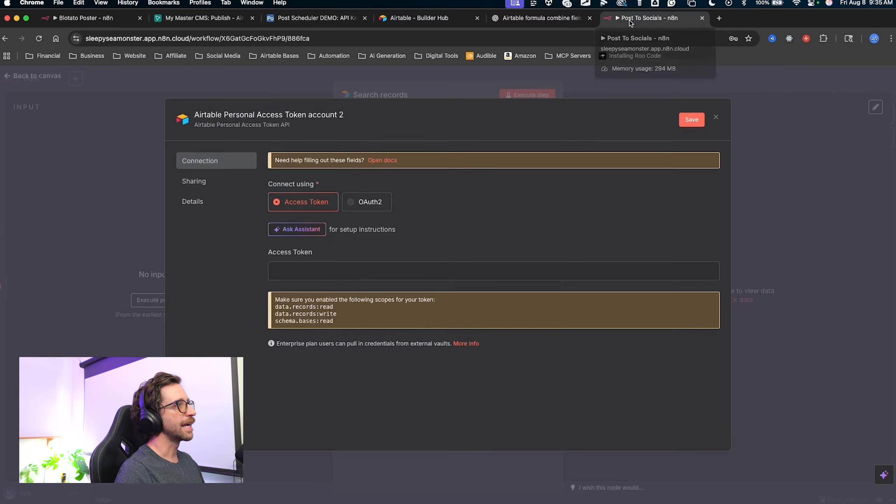
left_click(297, 271)
key("super+v")
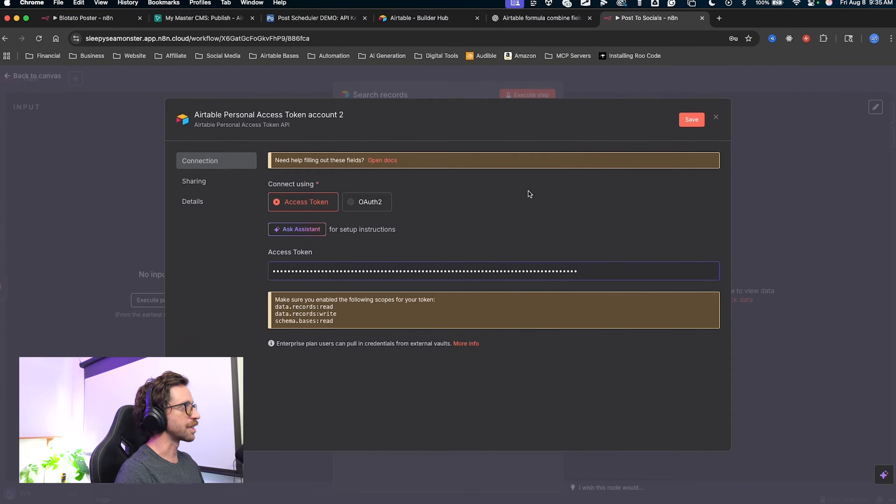
left_click(276, 117)
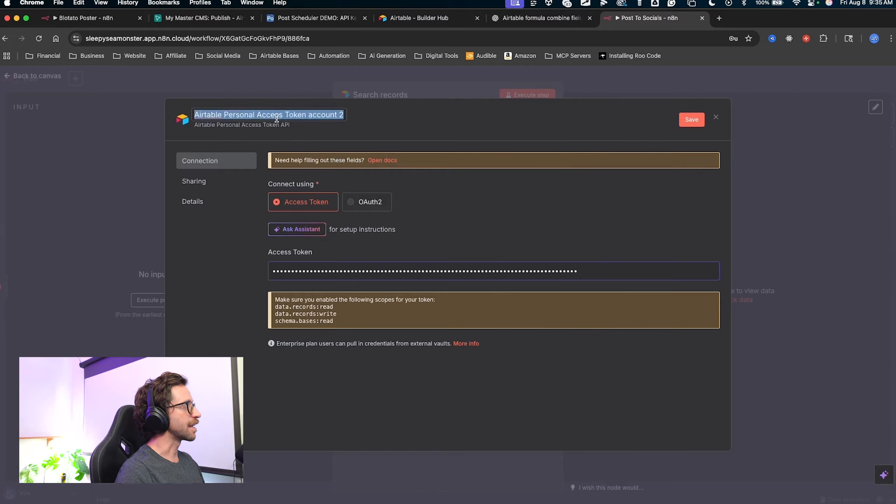
type("POST DEMO (delete this")
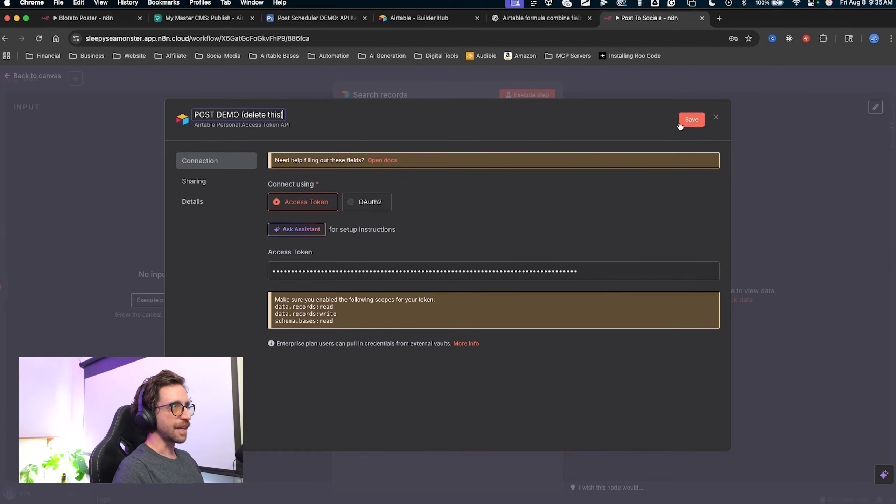
left_click(691, 120)
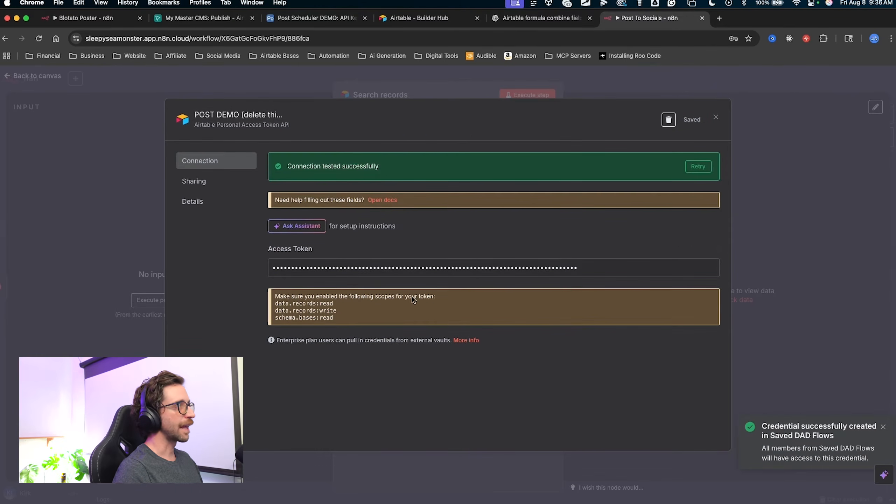
key("ctrl+a")
left_click_drag(458, 112, 351, 172)
key("Escape")
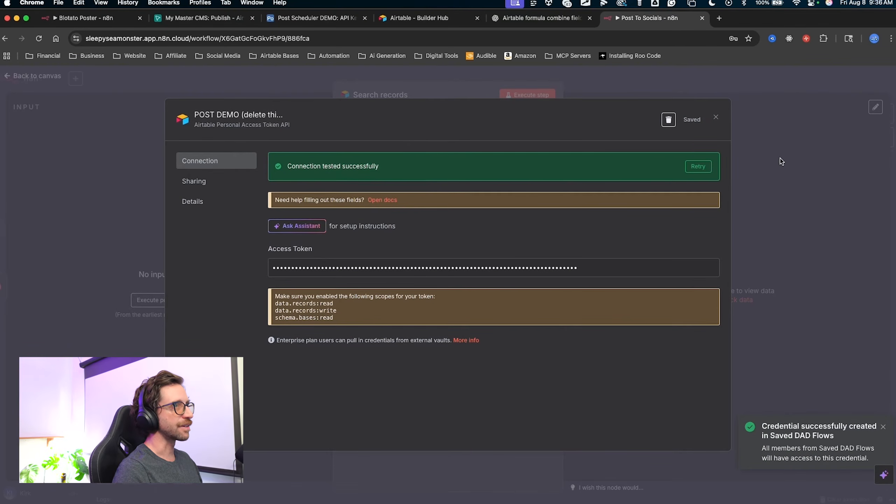
left_click(762, 184)
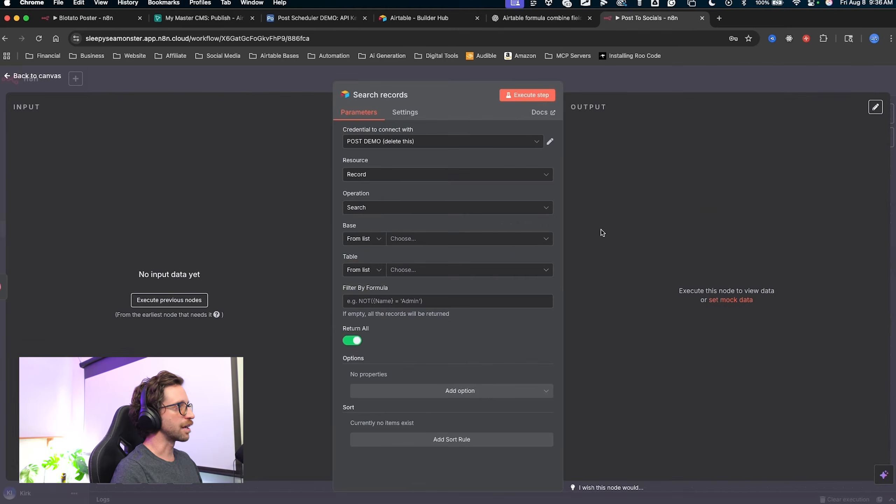
Set the Search records node to base Post Scheduler DEMO and table Content Workflow.
mouse_move(228, 186)
left_mouse_down()
mouse_move(300, 150)
mouse_move(344, 142)
mouse_move(380, 172)
mouse_move(372, 224)
mouse_move(390, 239)
left_mouse_up()
left_click(390, 239)
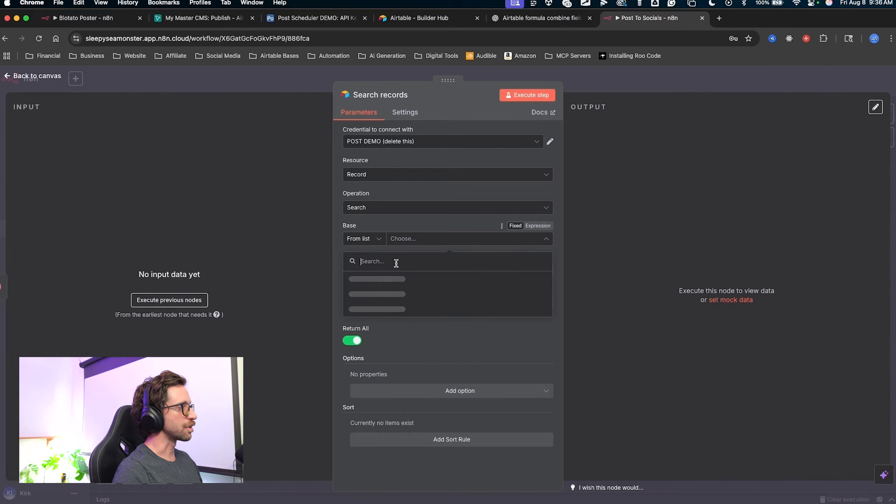
left_click(381, 278)
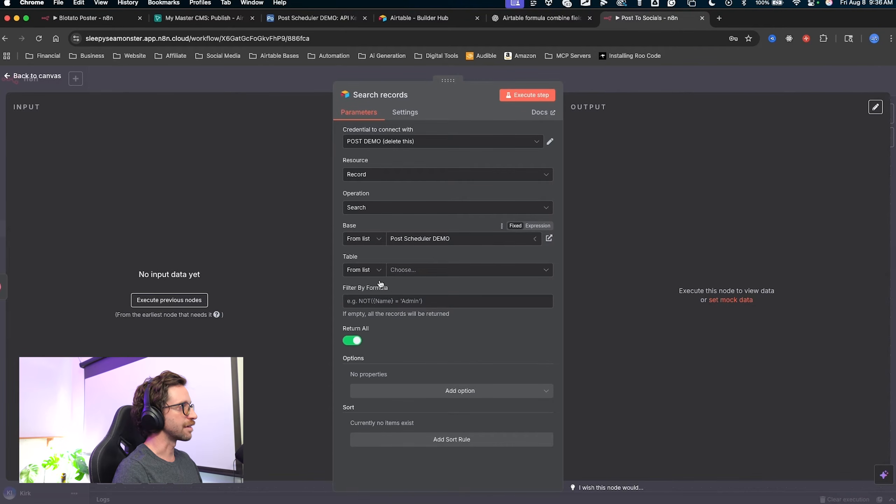
left_click_drag(281, 213, 357, 274)
left_click(401, 270)
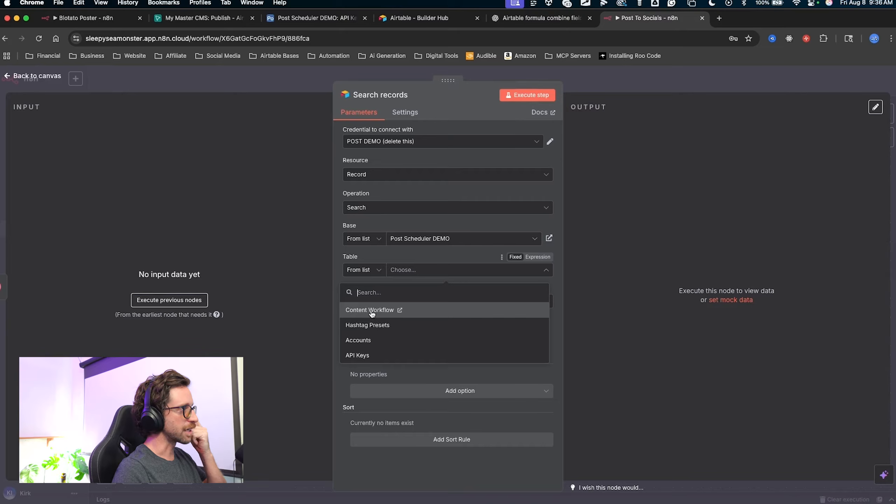
left_click(372, 312)
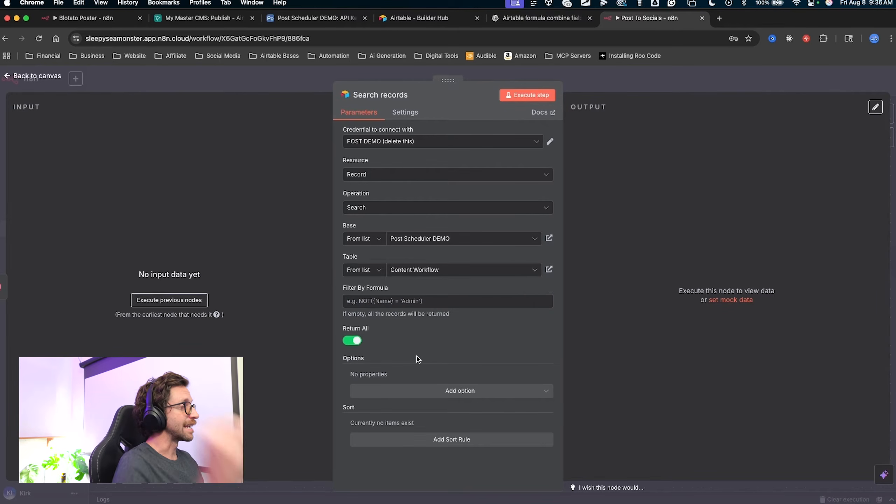
mouse_move(419, 356)
left_mouse_down()
mouse_move(363, 298)
mouse_move(372, 303)
left_mouse_up()
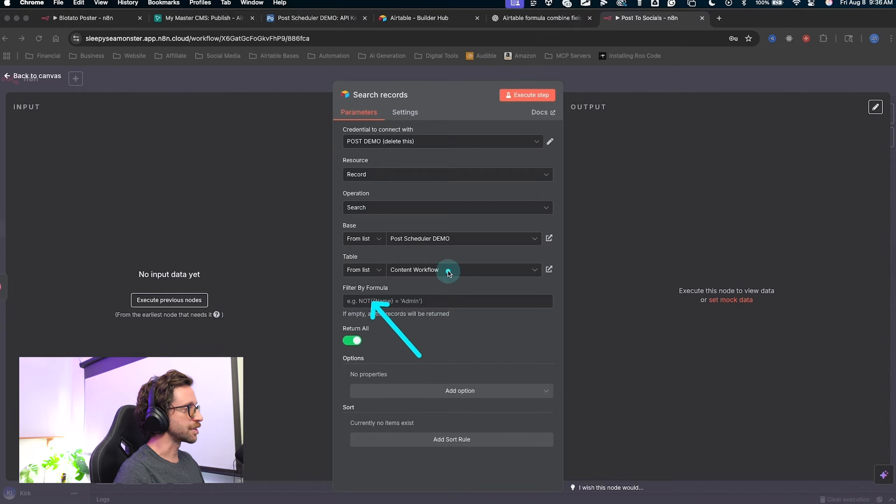
key("Escape")
left_click(305, 16)
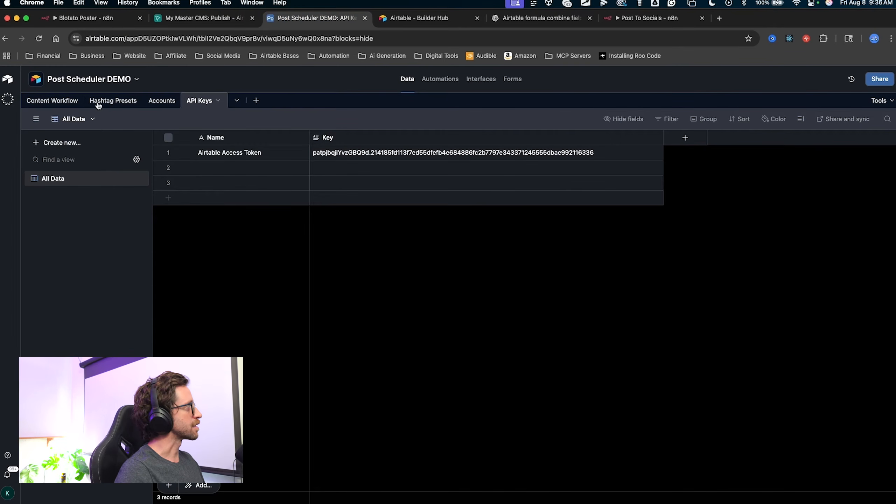
In Content Workflow, tick Publish on record 1 and set its Status to In Publish Queue.
left_click(64, 101)
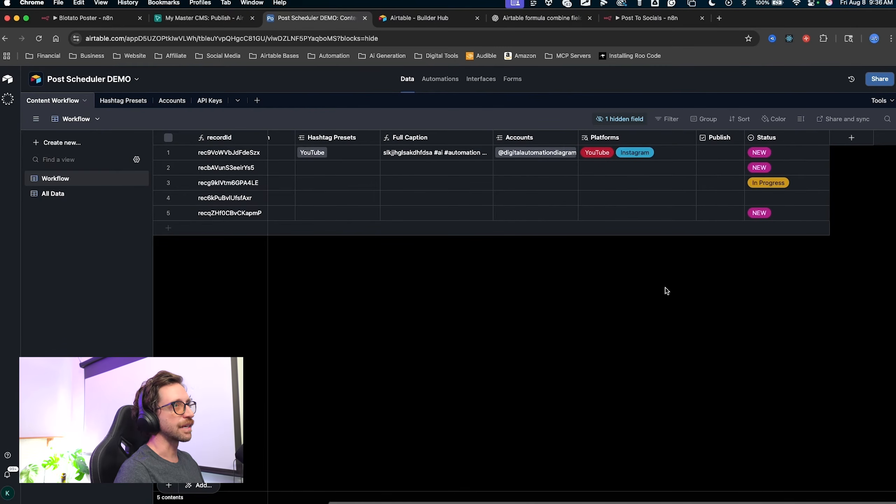
key("ctrl+a")
mouse_move(661, 305)
left_mouse_down()
mouse_move(720, 154)
mouse_move(729, 194)
left_mouse_up()
key("Escape")
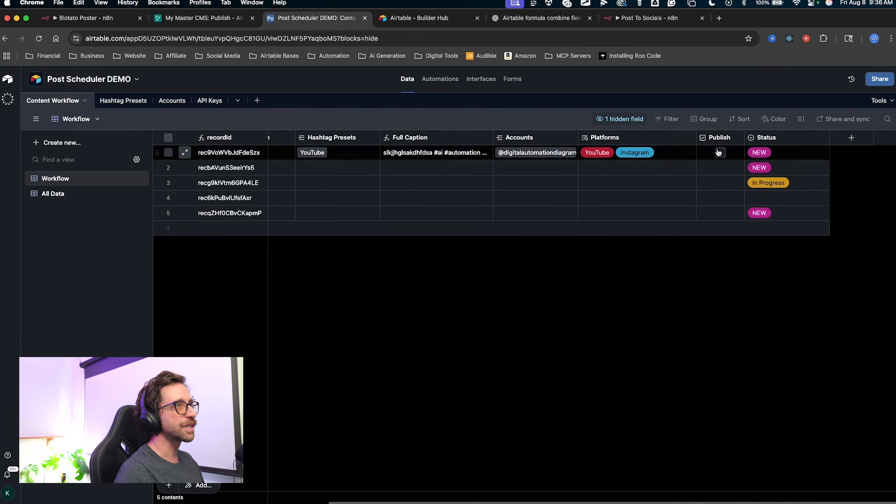
left_click(718, 152)
left_click(787, 153)
left_click(787, 152)
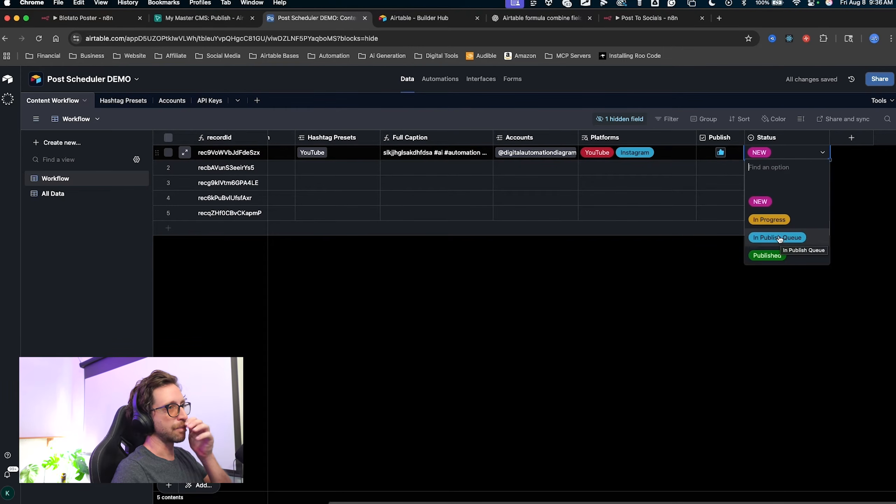
left_click(778, 237)
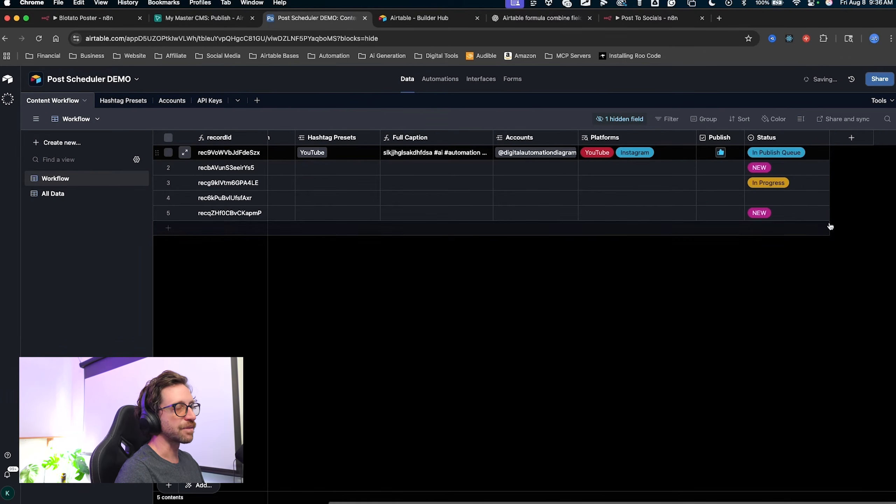
key("ctrl+a")
mouse_move(736, 294)
left_mouse_down()
mouse_move(705, 188)
mouse_move(722, 159)
mouse_move(789, 154)
mouse_move(733, 179)
mouse_move(787, 199)
mouse_move(724, 150)
mouse_move(746, 203)
left_mouse_up()
mouse_move(758, 286)
left_mouse_down()
mouse_move(730, 201)
mouse_move(436, 76)
mouse_move(695, 218)
mouse_move(764, 216)
mouse_move(755, 202)
mouse_move(769, 176)
mouse_move(759, 226)
mouse_move(741, 233)
left_mouse_up()
key("Escape")
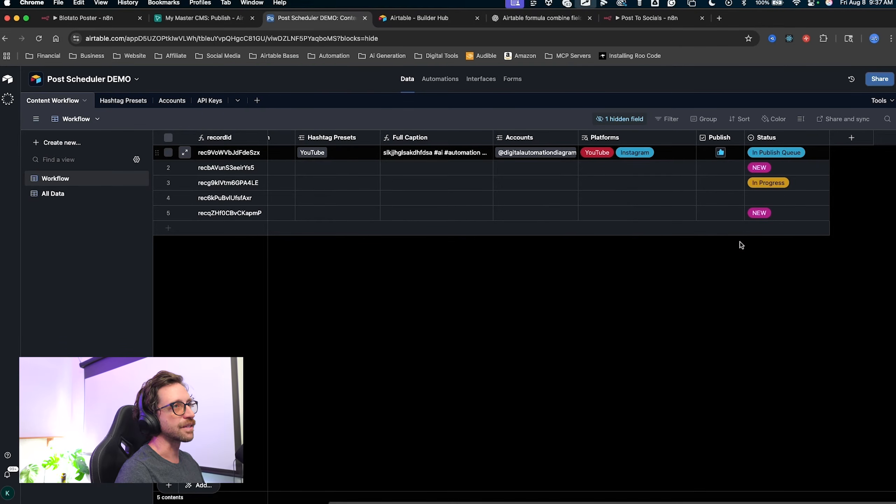
Do the same for record 2: Publish ticked, Status In Publish Queue.
left_click(721, 169)
left_click(759, 169)
left_click(759, 169)
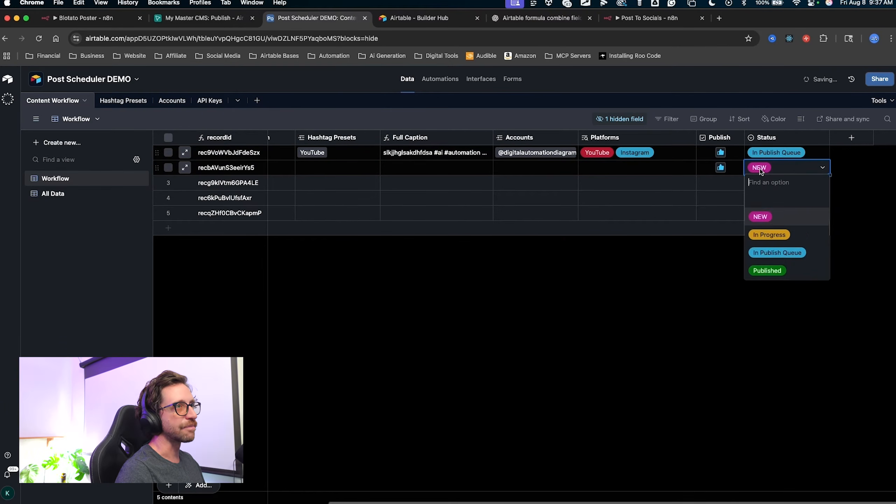
left_click(772, 252)
mouse_move(726, 305)
left_mouse_down()
mouse_move(767, 167)
mouse_move(709, 165)
left_mouse_up()
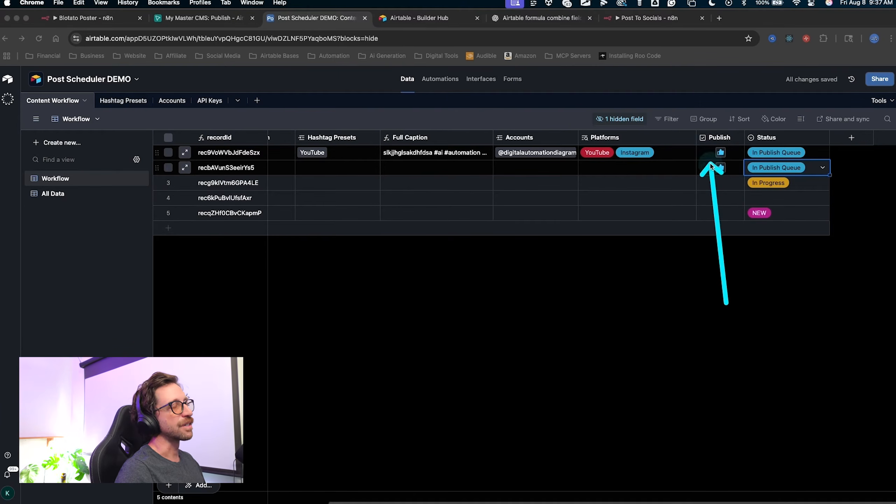
left_click(641, 274)
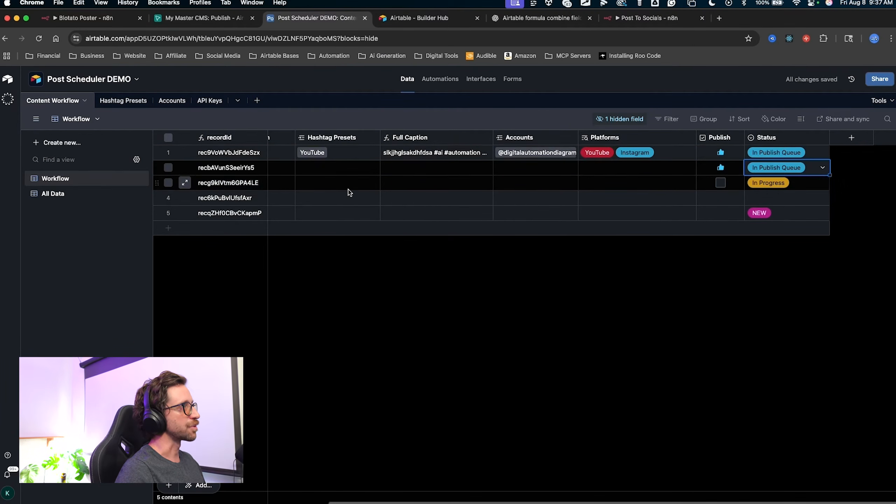
left_click(635, 19)
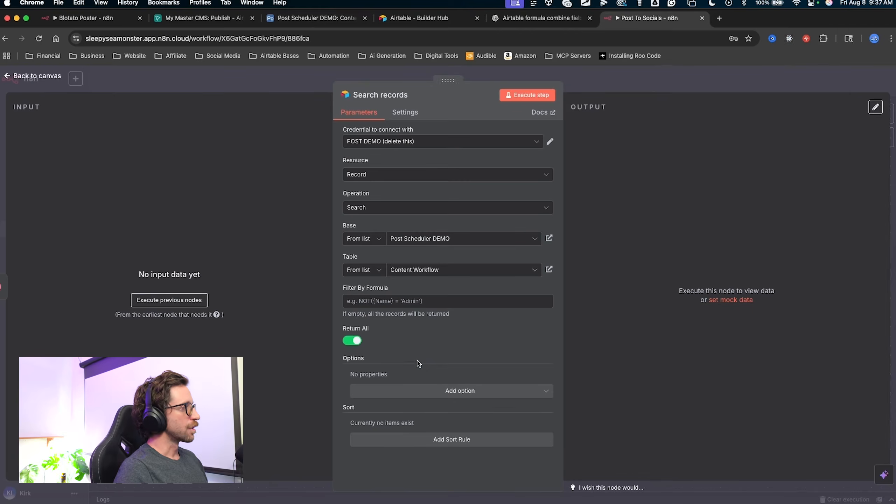
mouse_move(419, 364)
left_mouse_down()
mouse_move(371, 296)
mouse_move(389, 303)
mouse_move(349, 299)
mouse_move(395, 306)
mouse_move(410, 301)
mouse_move(376, 301)
mouse_move(457, 299)
mouse_move(360, 309)
mouse_move(383, 305)
left_mouse_up()
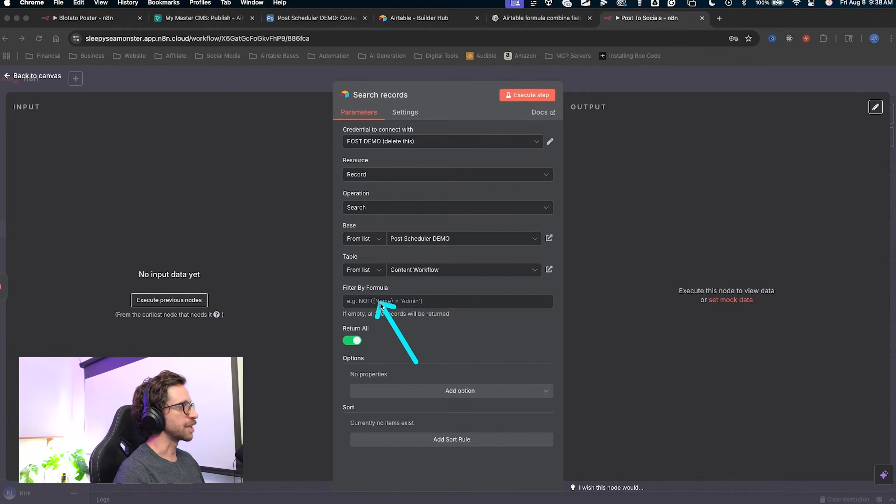
Write a ChatGPT request for an Airtable formula filtering records by Publish and Status.
key("Escape")
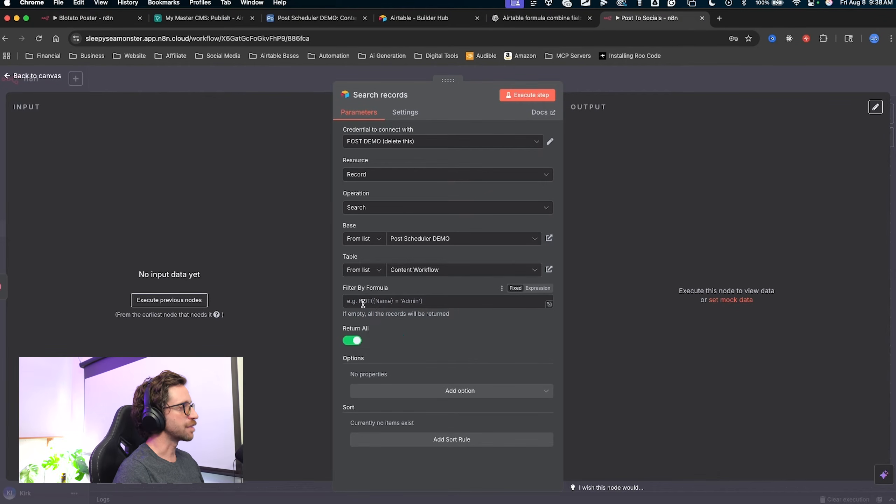
left_click(545, 26)
type("In")
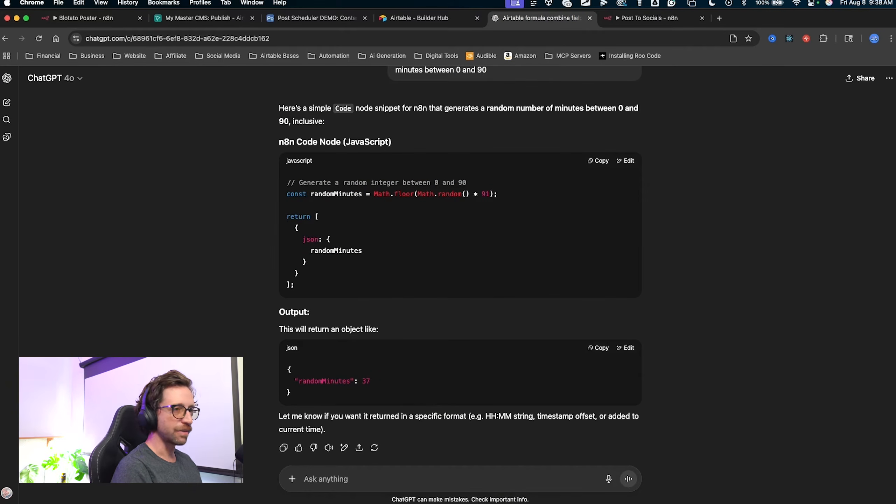
type("I nee")
type("d an Airtable formula to add to an airtable search node in n8n to filter records by 2 different fields")
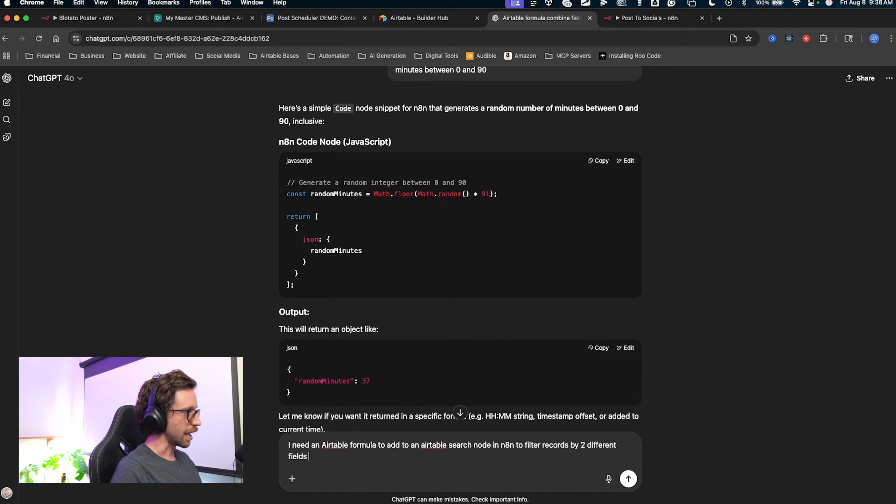
mouse_move(399, 381)
left_mouse_down()
mouse_move(409, 438)
mouse_move(512, 446)
left_mouse_up()
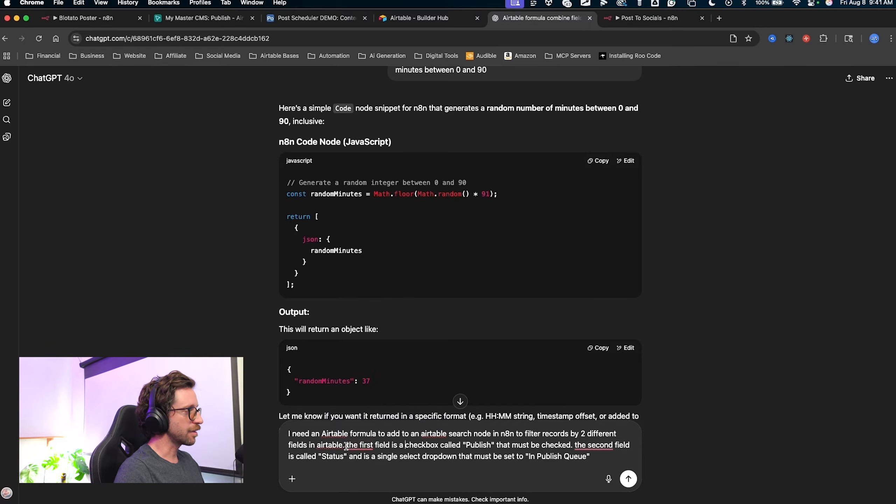
left_click_drag(346, 446, 423, 444)
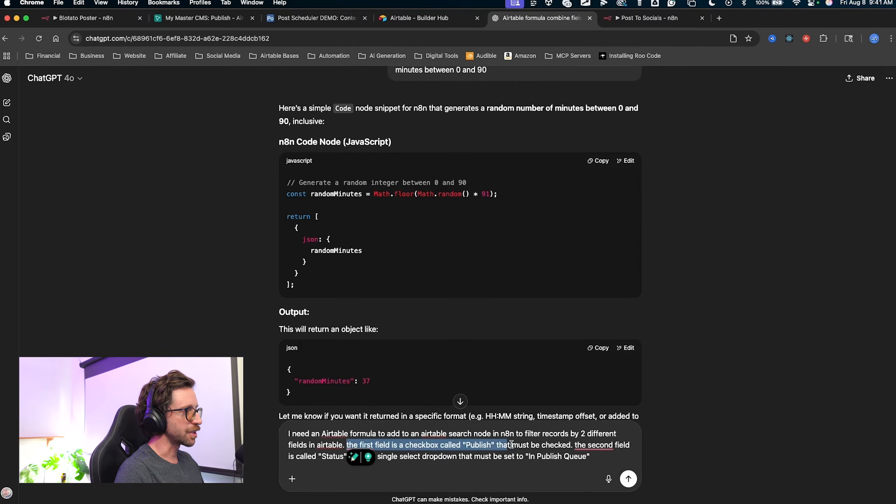
key("ctrl+a")
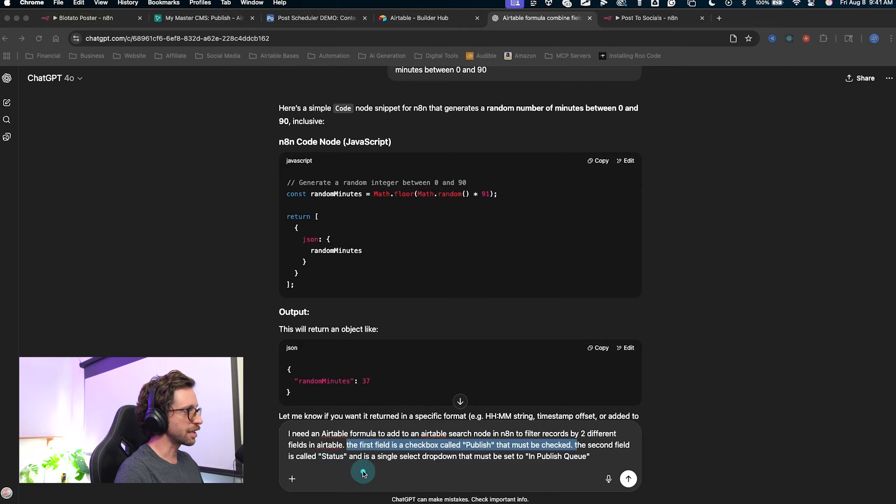
left_click_drag(373, 474, 552, 464)
key("Escape")
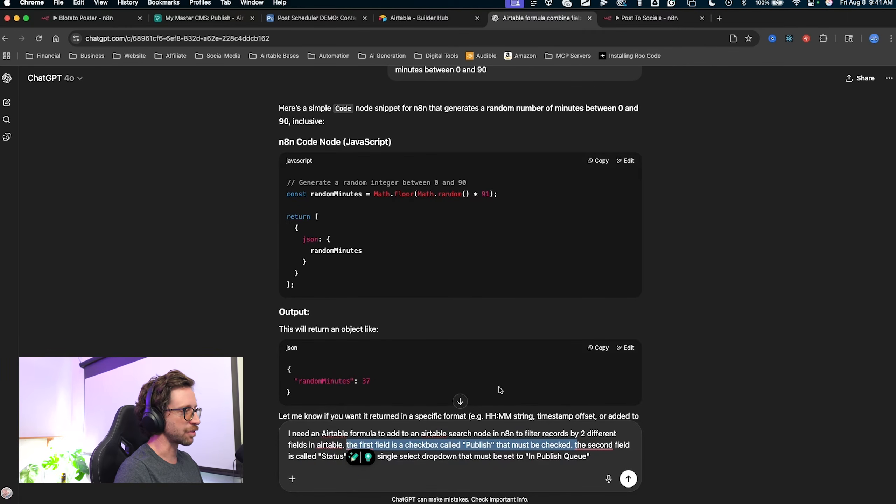
mouse_move(492, 339)
left_mouse_down()
mouse_move(448, 376)
mouse_move(565, 443)
mouse_move(466, 429)
mouse_move(490, 413)
mouse_move(482, 434)
mouse_move(545, 441)
mouse_move(338, 448)
mouse_move(339, 456)
mouse_move(561, 453)
left_mouse_up()
key("Escape")
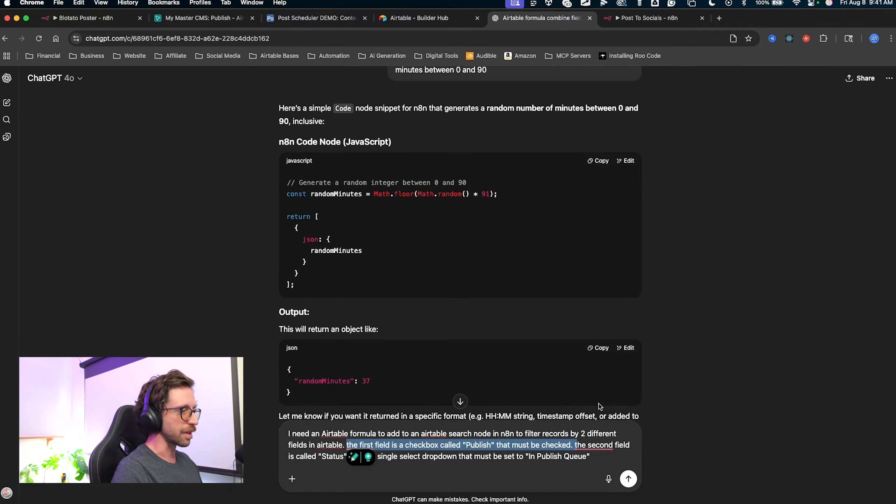
key("ctrl+a")
left_click_drag(562, 482, 560, 480)
key("Escape")
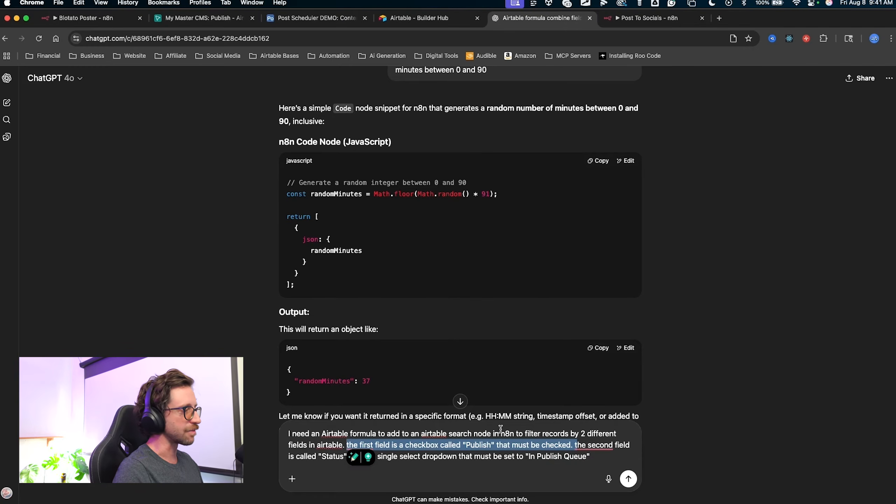
Send the request and copy the returned AND({Publish}, {Status} = "In Publish Queue") formula.
left_click(629, 479)
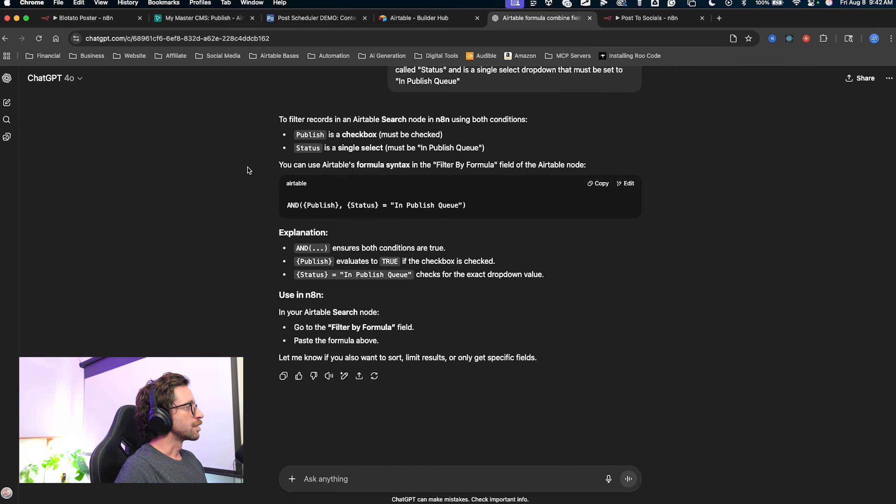
key("ctrl+a")
mouse_move(247, 140)
left_mouse_down()
mouse_move(281, 191)
mouse_move(317, 202)
mouse_move(352, 179)
mouse_move(300, 195)
mouse_move(360, 207)
mouse_move(453, 202)
left_mouse_up()
key("Escape")
left_click(599, 183)
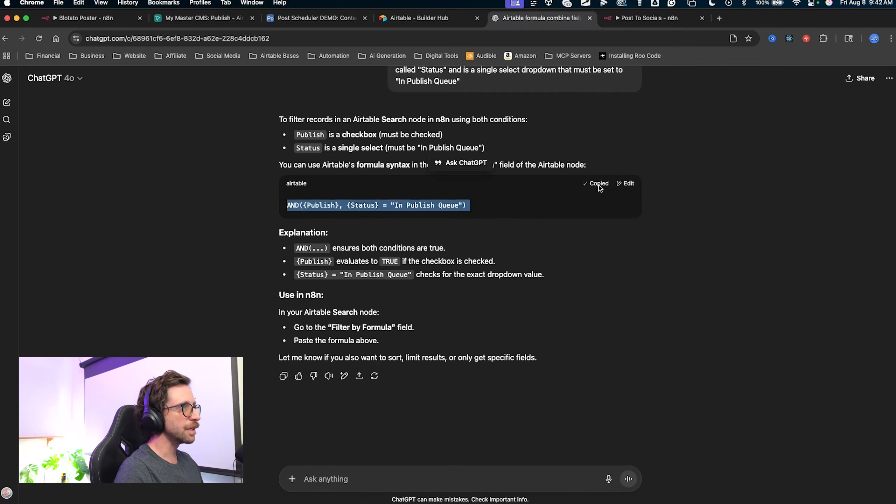
left_click(649, 18)
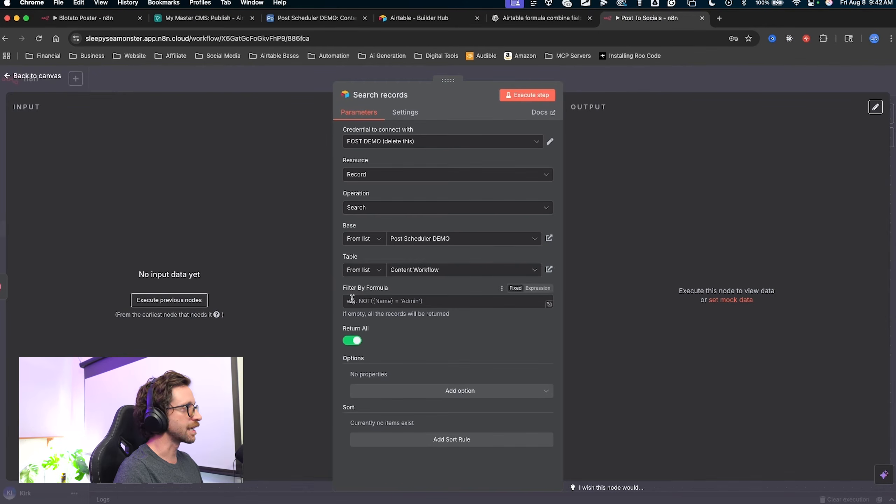
Paste the AND formula into Search records' Filter By Formula field and close the node.
left_click(518, 301)
key("super+v")
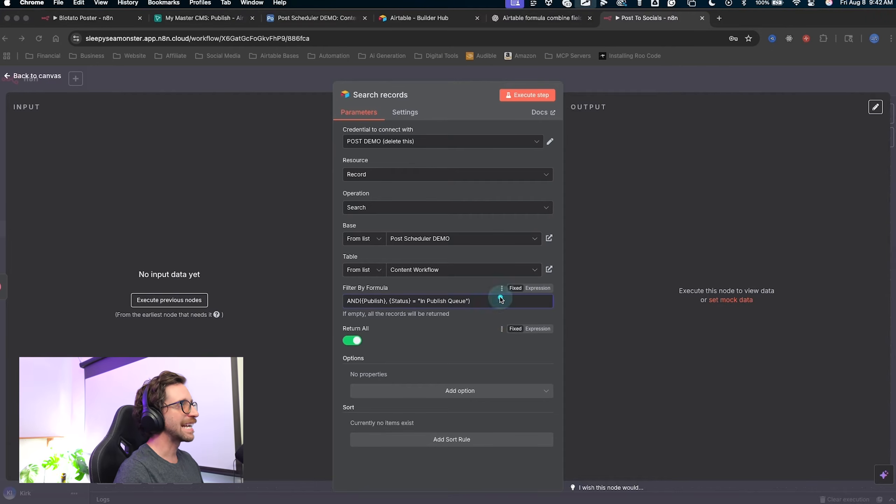
left_click(498, 113)
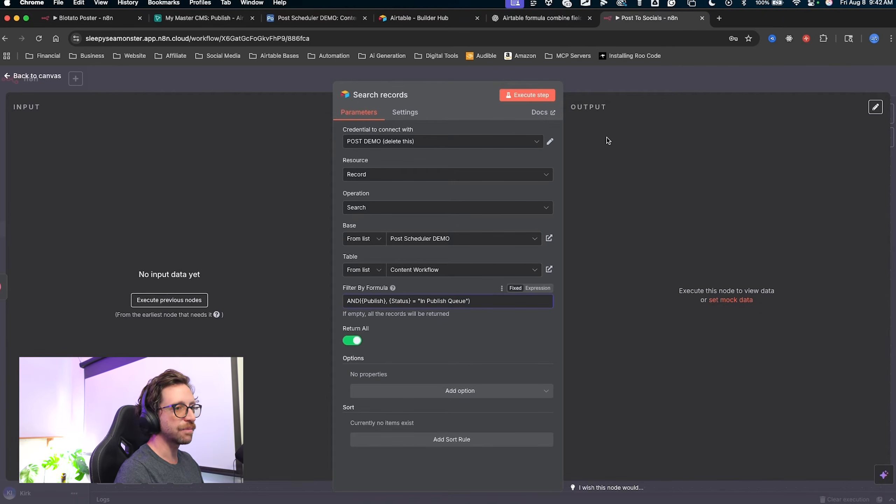
left_click(597, 85)
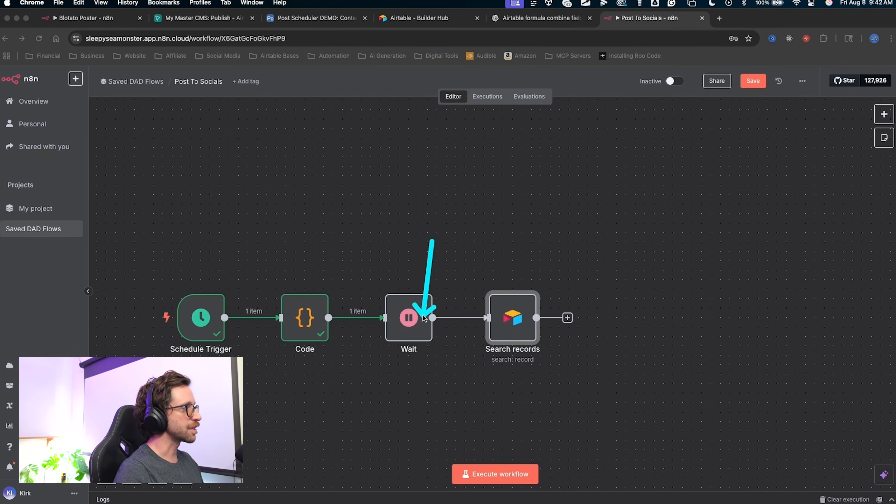
Deactivate the Wait node on the canvas.
key("Escape")
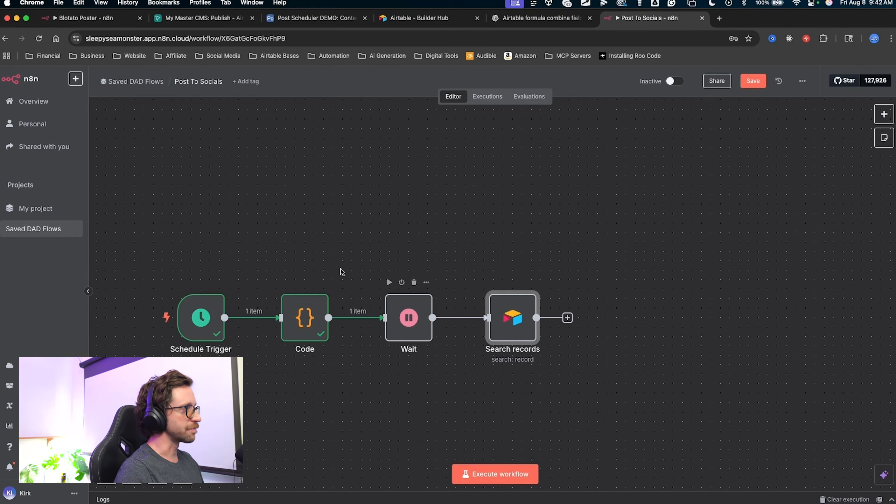
key("ctrl+a")
mouse_move(329, 181)
left_mouse_down()
mouse_move(260, 281)
mouse_move(394, 235)
mouse_move(365, 228)
mouse_move(405, 283)
left_mouse_up()
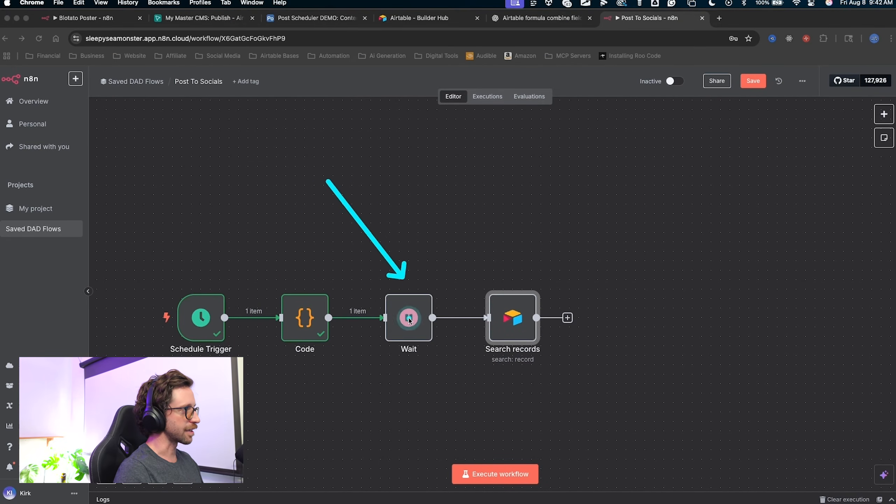
key("Escape")
left_click(403, 306)
left_click(401, 283)
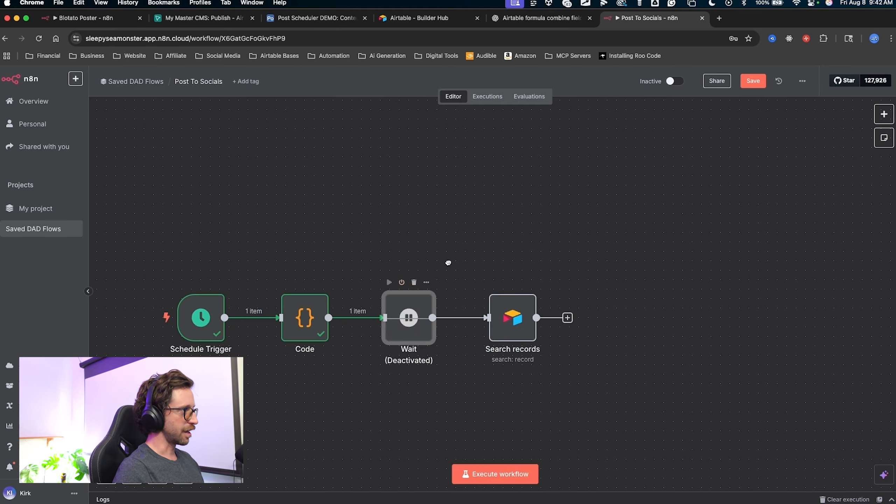
Save the Post To Socials workflow.
left_click_drag(448, 263, 462, 234)
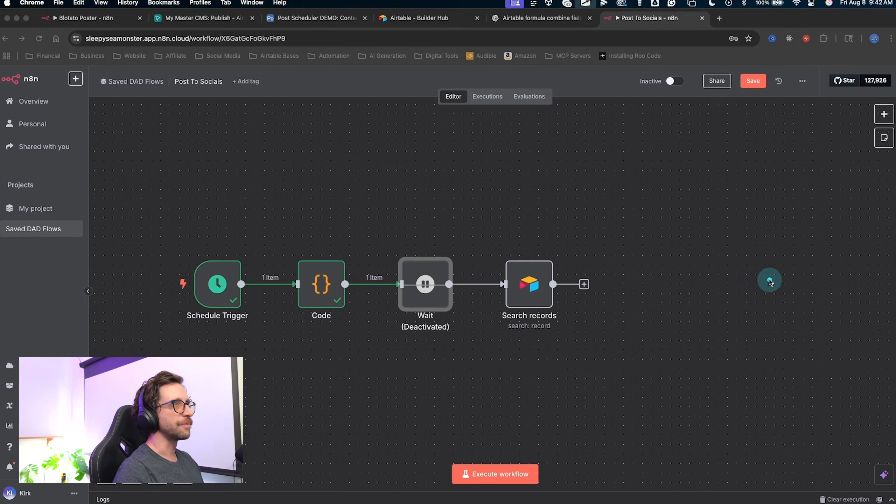
mouse_move(774, 228)
left_mouse_down()
mouse_move(753, 126)
mouse_move(759, 69)
left_mouse_up()
key("Escape")
left_click(759, 80)
Open the Search records node's parameters.
scroll(416, 226, "right", 5)
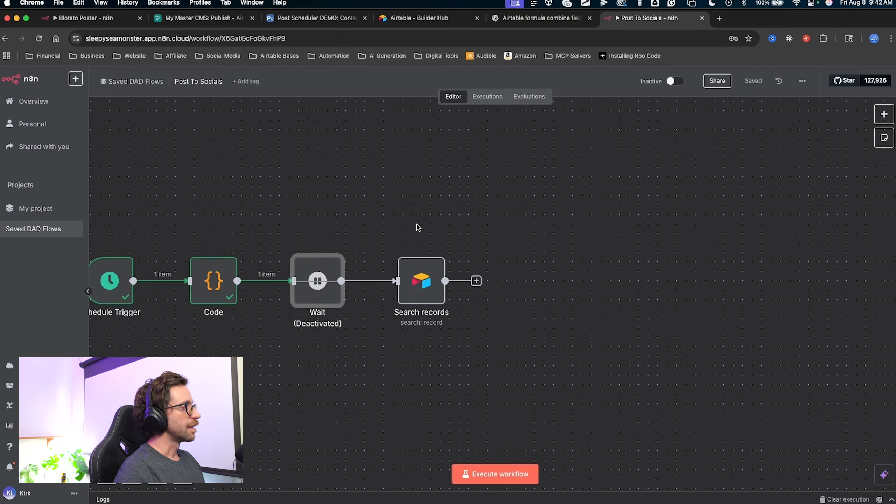
mouse_move(234, 165)
left_mouse_down()
mouse_move(226, 257)
mouse_move(280, 176)
mouse_move(376, 197)
mouse_move(422, 279)
left_mouse_up()
key("Escape")
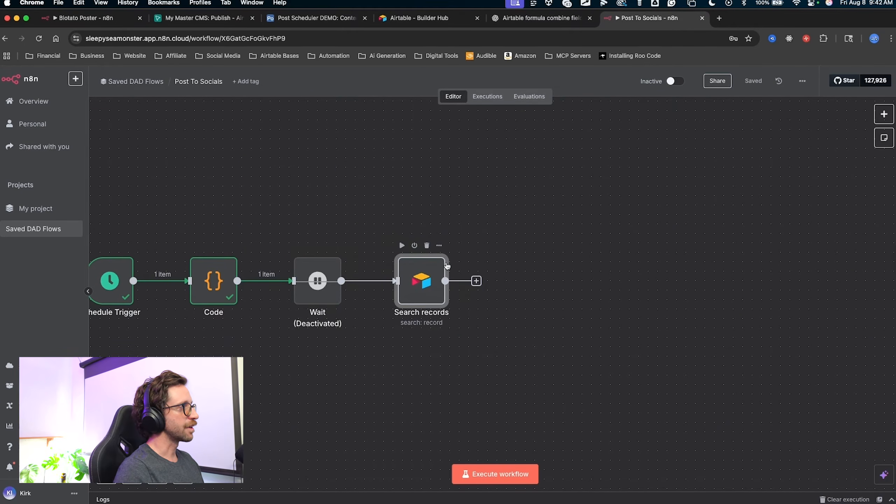
double_click(421, 281)
left_click_drag(442, 349, 380, 111)
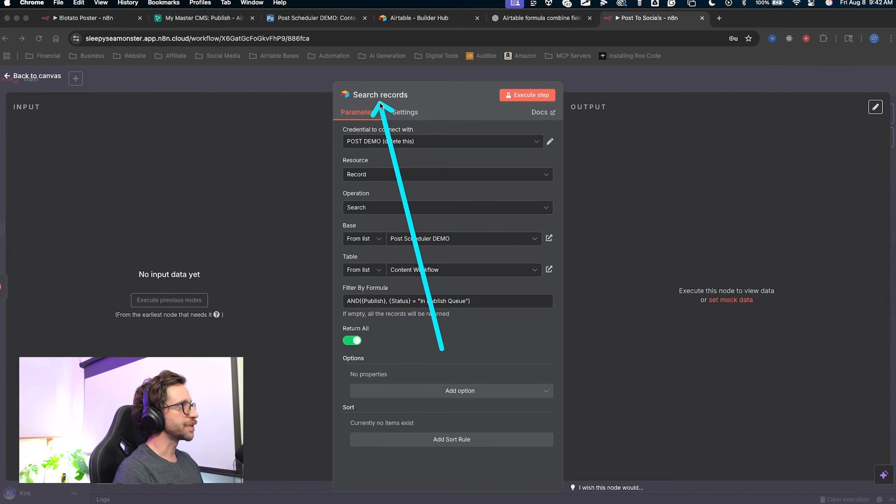
Execute Search records, compare its 2 items with the Post Scheduler DEMO base, then close the node.
left_click_drag(441, 348, 513, 94)
left_click(517, 96)
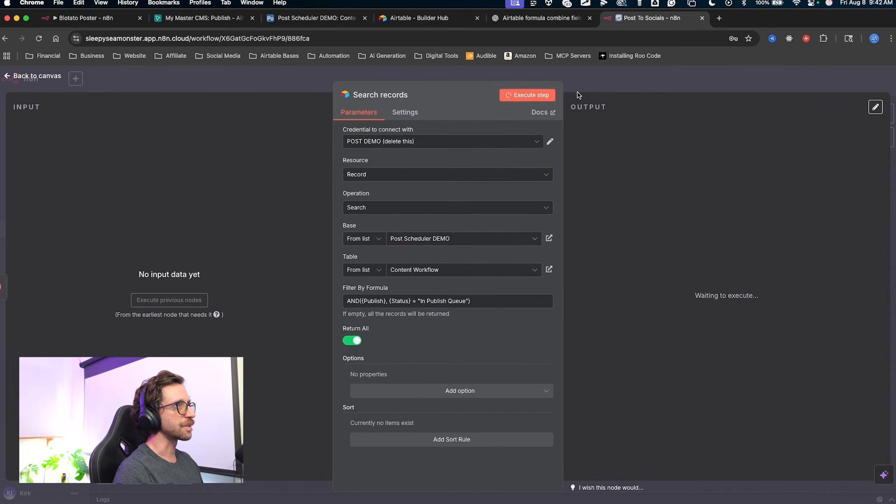
mouse_move(700, 73)
left_mouse_down()
mouse_move(583, 126)
mouse_move(598, 144)
mouse_move(660, 371)
left_mouse_up()
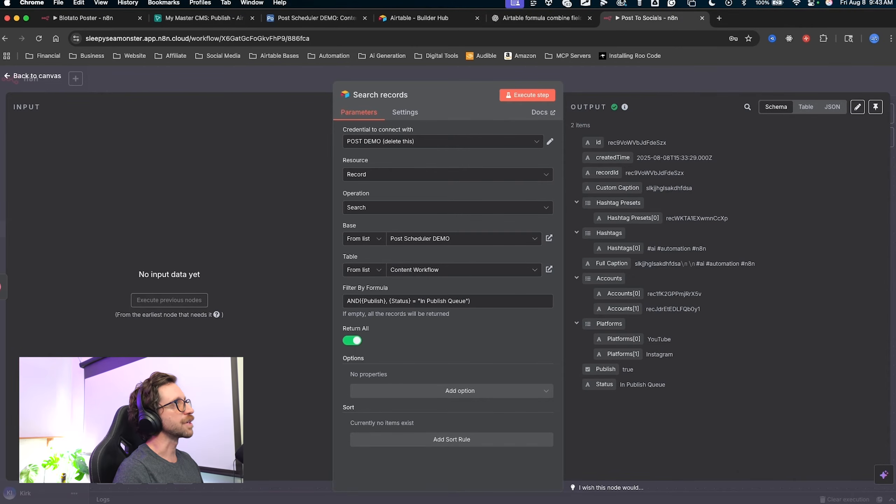
left_click(326, 19)
mouse_move(694, 267)
left_mouse_down()
mouse_move(723, 189)
mouse_move(720, 156)
mouse_move(721, 170)
mouse_move(755, 152)
mouse_move(766, 172)
left_mouse_up()
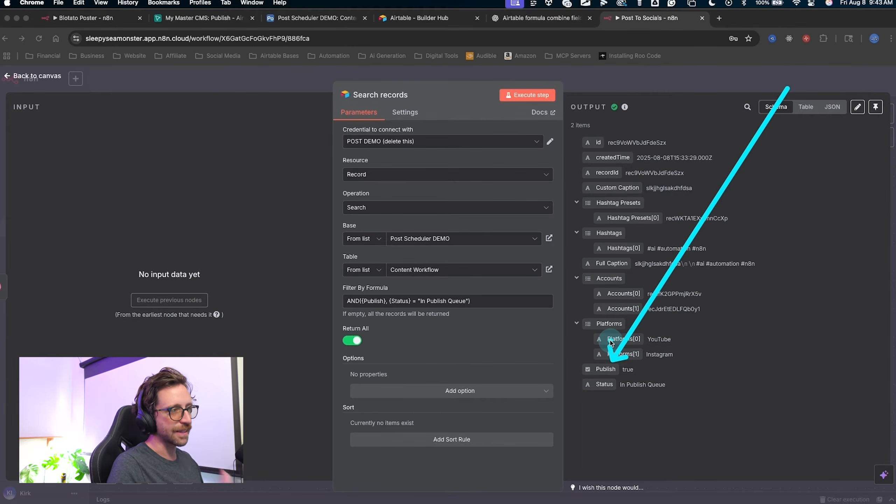
key("Escape")
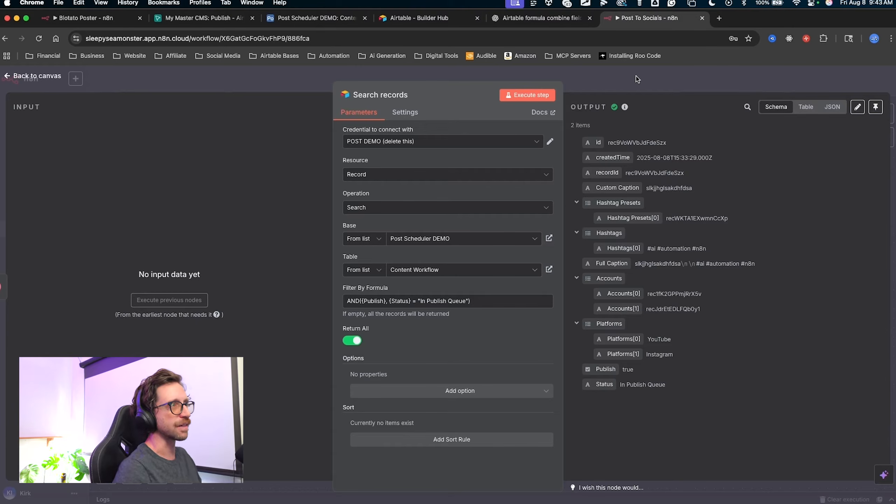
left_click(741, 84)
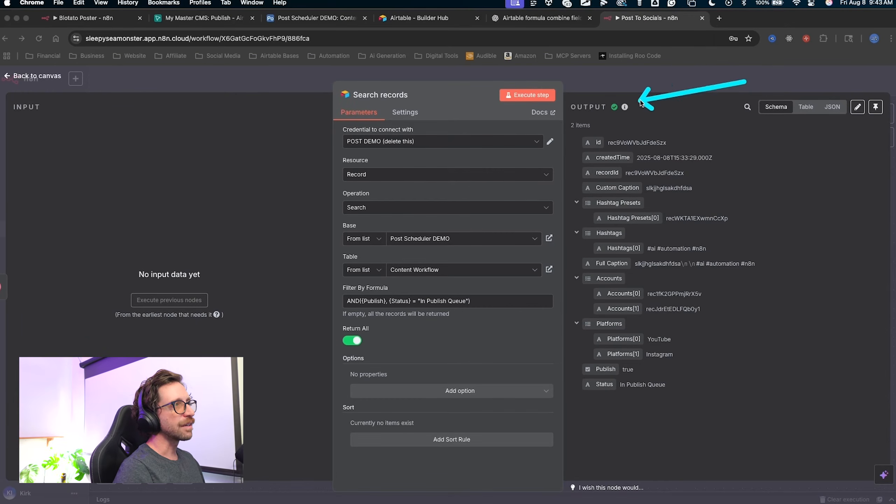
mouse_move(640, 102)
left_mouse_down()
mouse_move(636, 430)
mouse_move(598, 176)
mouse_move(612, 294)
mouse_move(605, 330)
mouse_move(601, 137)
mouse_move(610, 310)
mouse_move(620, 266)
mouse_move(612, 75)
mouse_move(636, 104)
mouse_move(588, 100)
left_mouse_up()
left_click(584, 80)
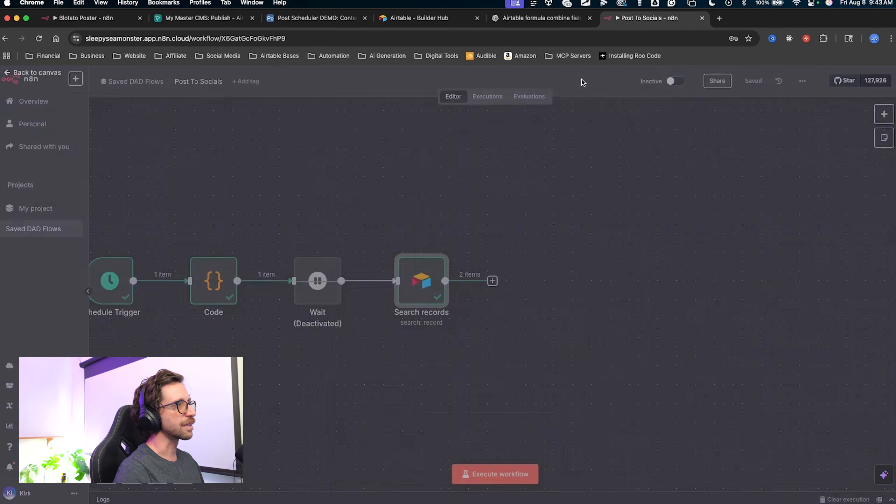
Add a Limit node after Search records by searching 'lim'.
mouse_move(601, 243)
left_mouse_down()
mouse_move(566, 224)
mouse_move(482, 220)
left_mouse_up()
key("ctrl+a")
left_click_drag(411, 379, 384, 268)
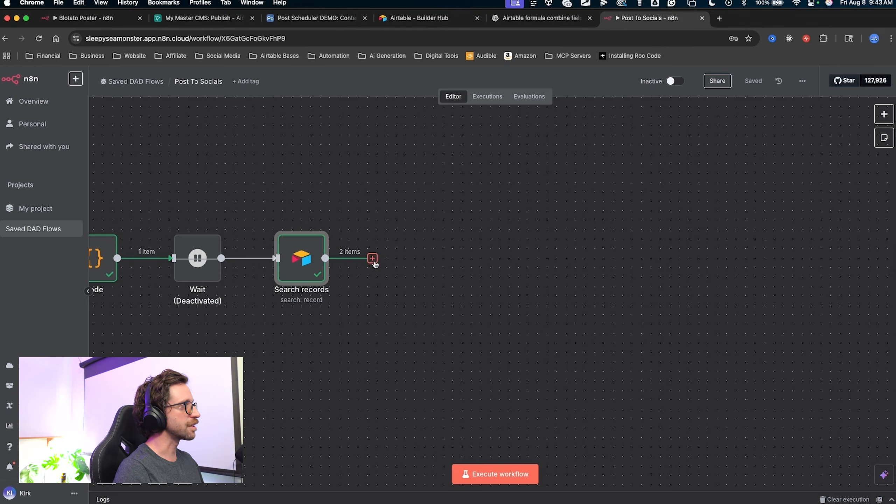
left_click(372, 258)
type("lim")
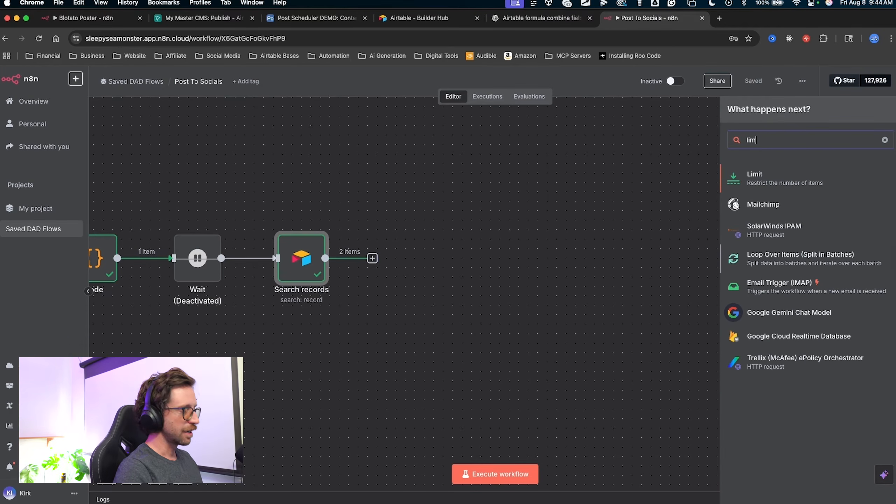
key("ctrl+a")
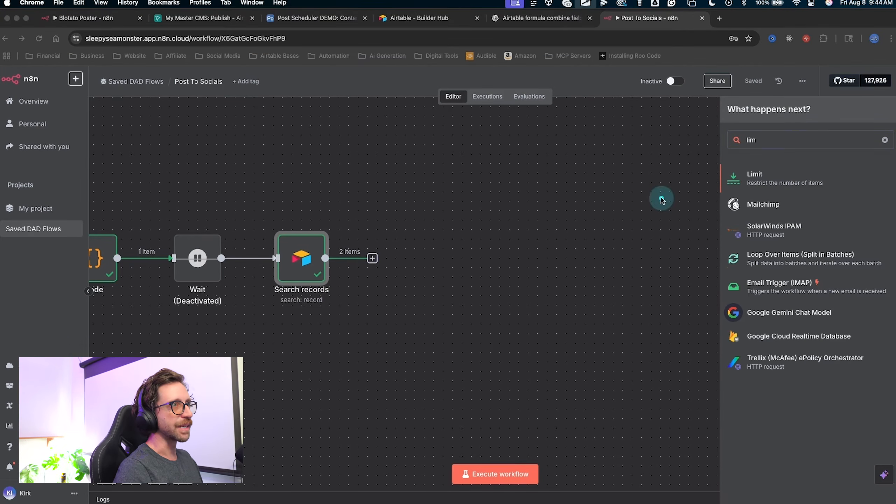
left_click_drag(662, 198, 735, 176)
key("Escape")
left_click(736, 177)
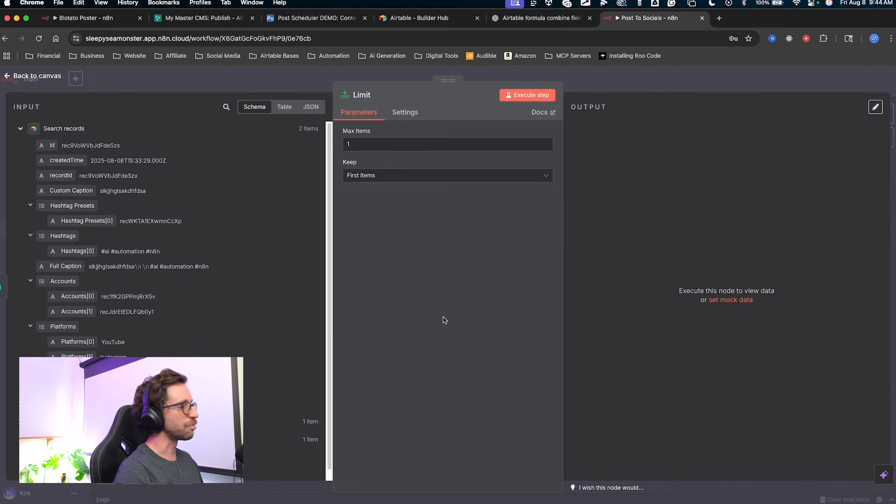
Run the Limit step with Max Items 1, First Items, so it outputs 1 item.
key("ctrl+a")
mouse_move(444, 304)
left_mouse_down()
mouse_move(351, 135)
mouse_move(353, 152)
left_mouse_up()
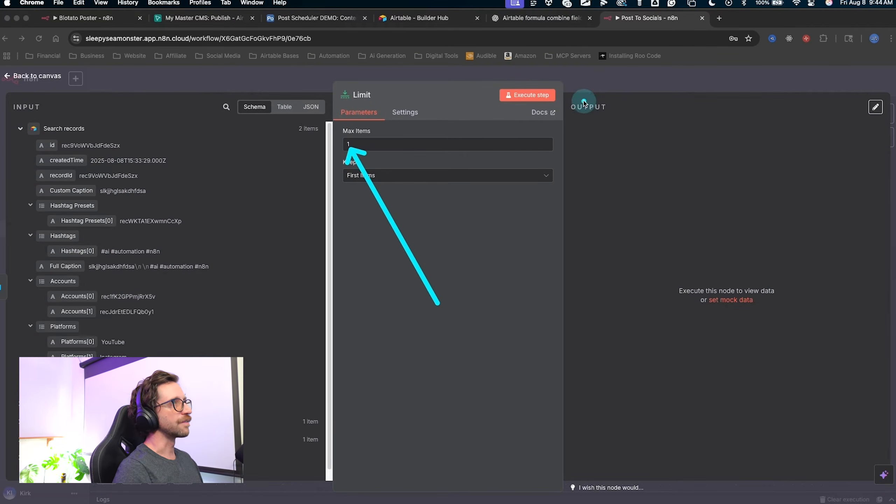
key("Escape")
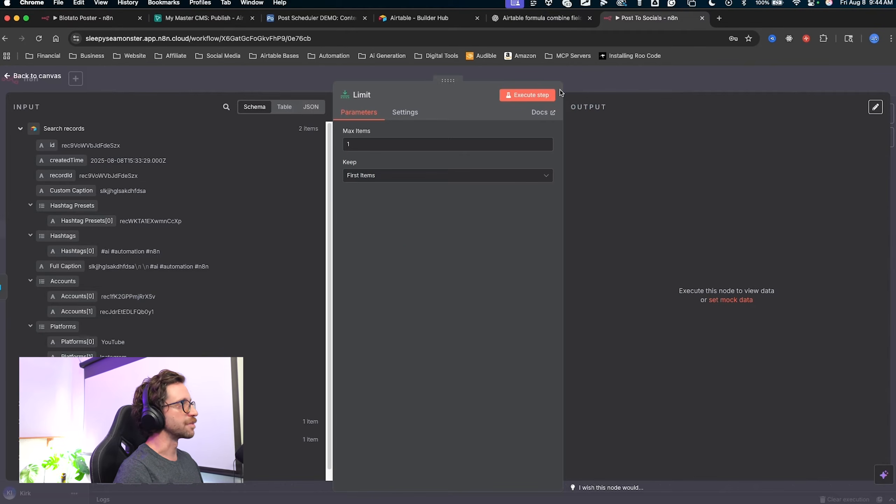
left_click(538, 95)
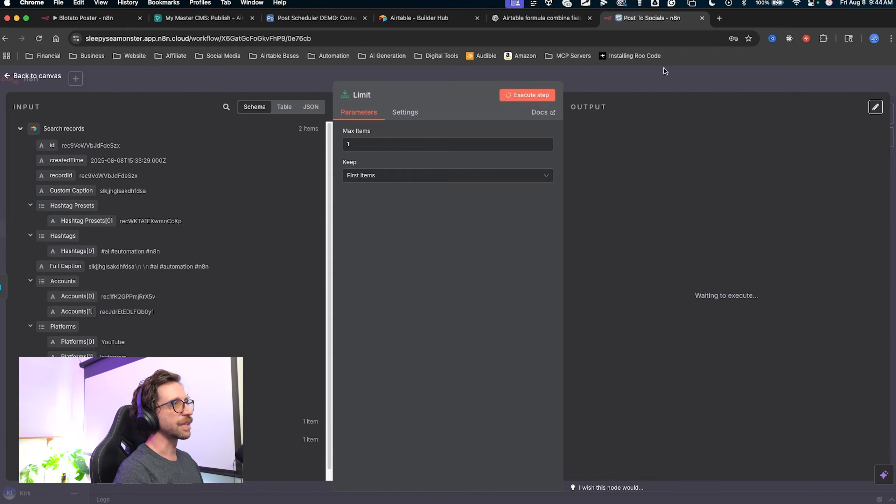
left_click_drag(749, 80, 593, 125)
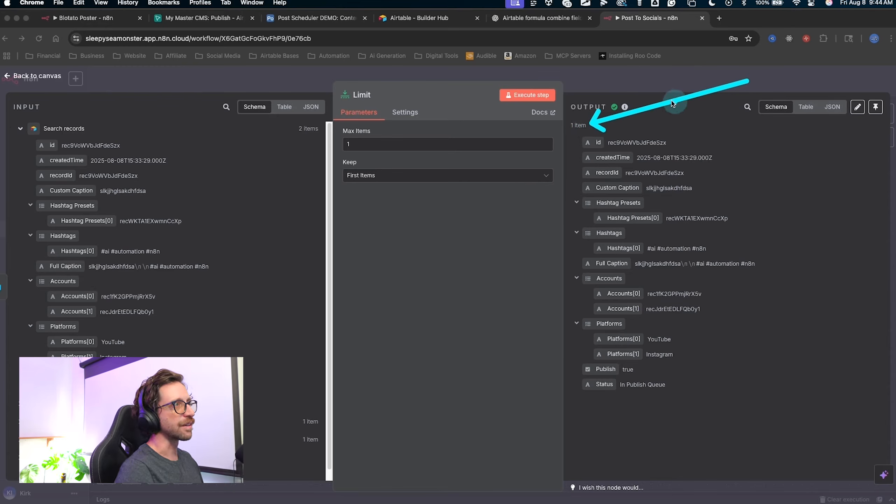
left_click(642, 81)
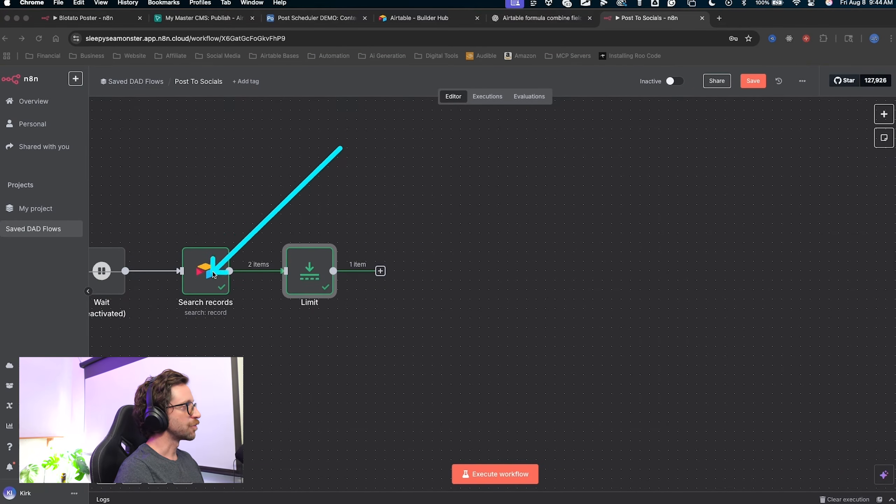
mouse_move(229, 229)
left_mouse_down()
mouse_move(164, 290)
mouse_move(404, 258)
left_mouse_up()
key("Escape")
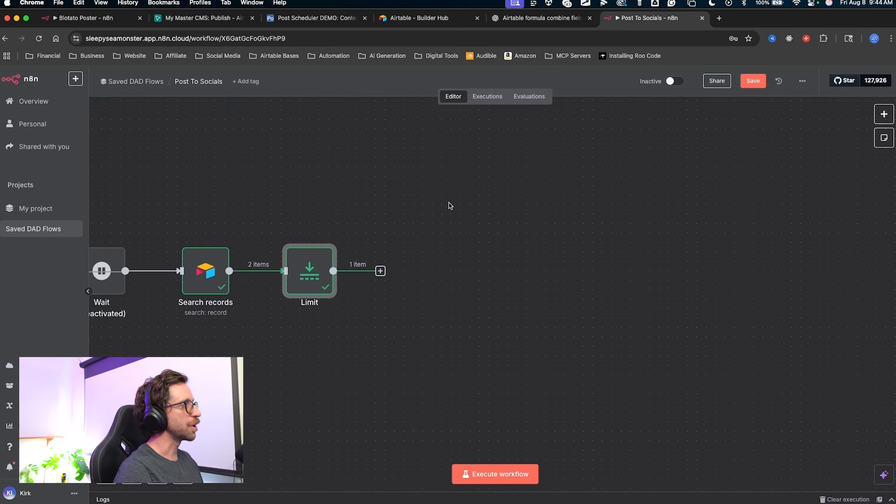
mouse_move(367, 399)
left_mouse_down()
mouse_move(390, 274)
mouse_move(384, 279)
left_mouse_up()
key("Escape")
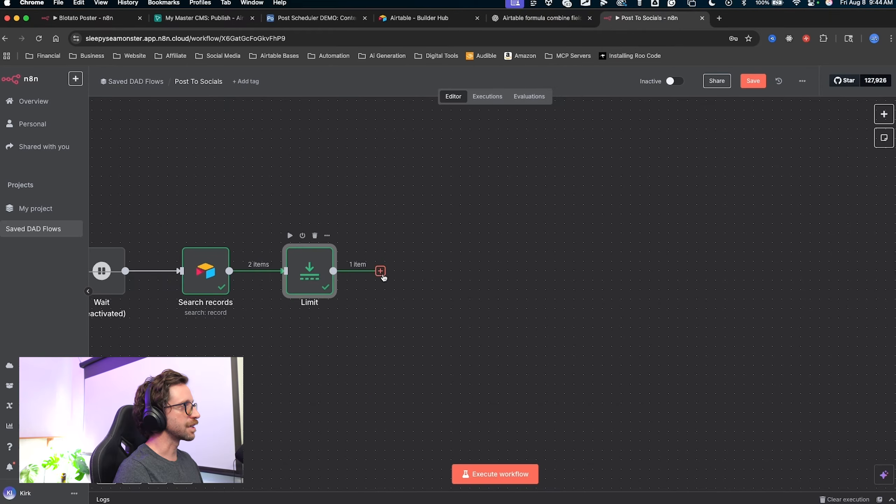
Add an Airtable Update record step after Limit.
left_click(380, 271)
type("air")
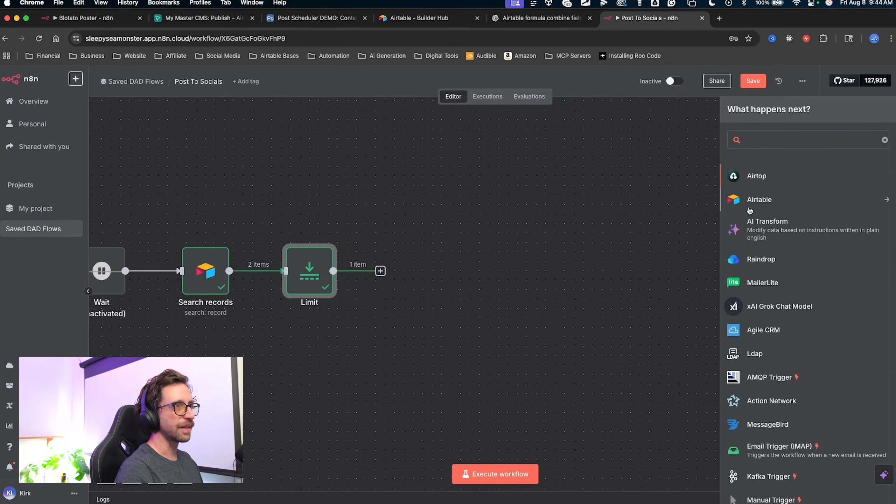
left_click(751, 207)
left_click_drag(583, 249, 735, 335)
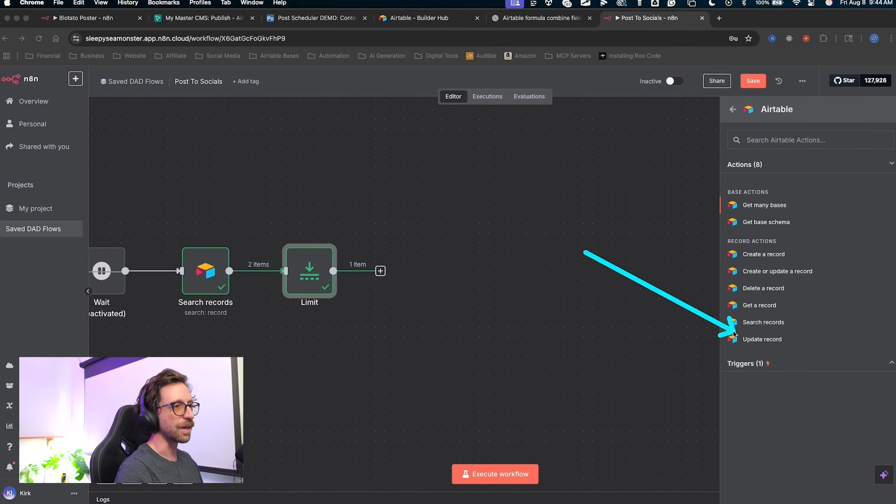
key("Escape")
left_click(743, 339)
Point Update record at the Post Scheduler DEMO base and Content Workflow table.
mouse_move(238, 284)
left_mouse_down()
mouse_move(369, 136)
mouse_move(377, 143)
mouse_move(329, 125)
mouse_move(330, 191)
mouse_move(438, 239)
left_mouse_up()
key("Escape")
left_click(438, 240)
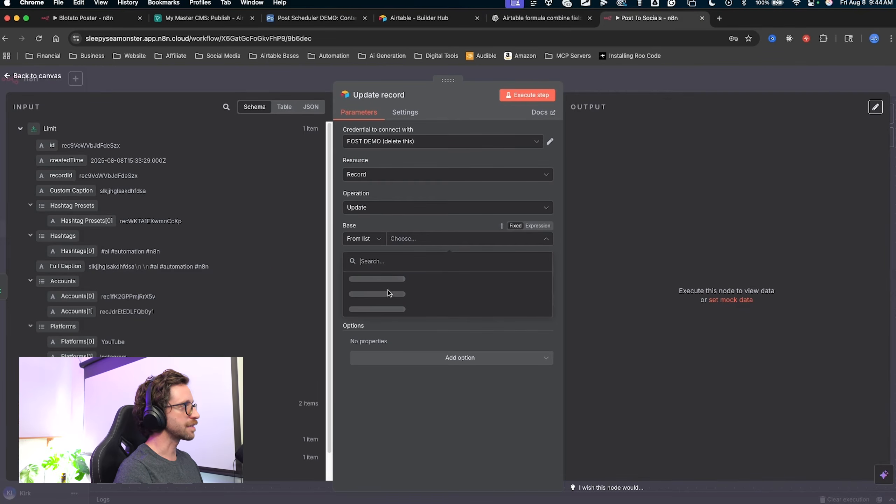
left_click(388, 293)
left_click(409, 271)
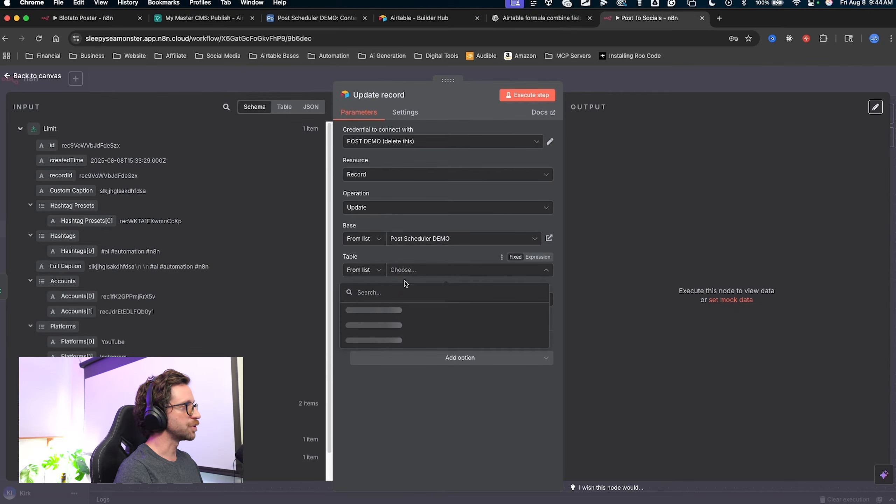
left_click(368, 311)
scroll(451, 326, "down", 5)
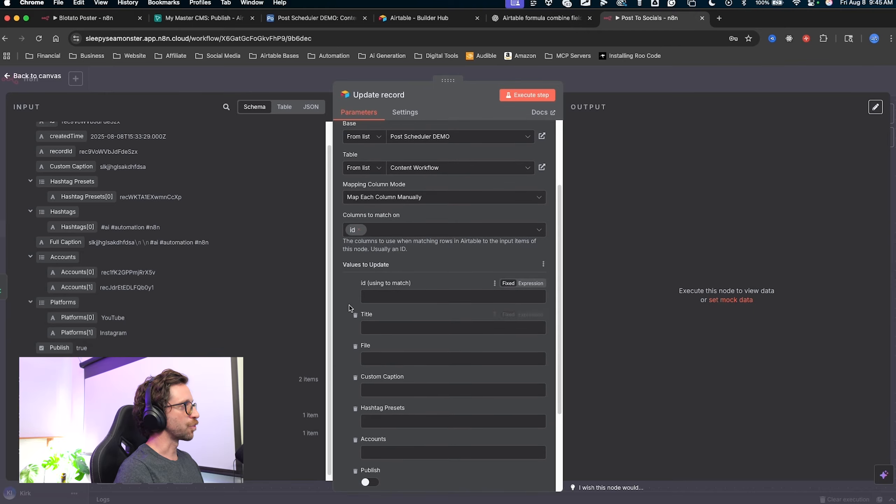
mouse_move(229, 203)
left_mouse_down()
mouse_move(292, 233)
mouse_move(341, 287)
mouse_move(345, 216)
mouse_move(368, 296)
left_mouse_up()
key("Escape")
scroll(90, 144, "up", 1)
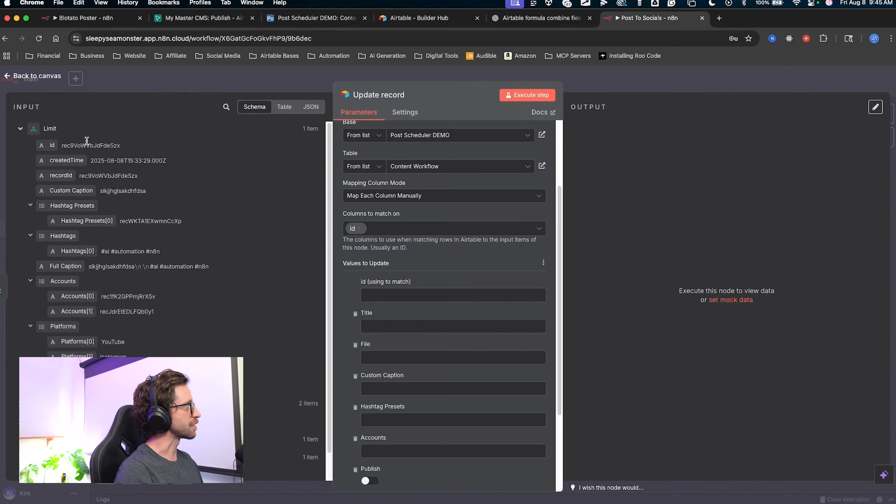
Match the update on the incoming record id.
key("ctrl+a")
left_click_drag(129, 102, 123, 103)
key("Escape")
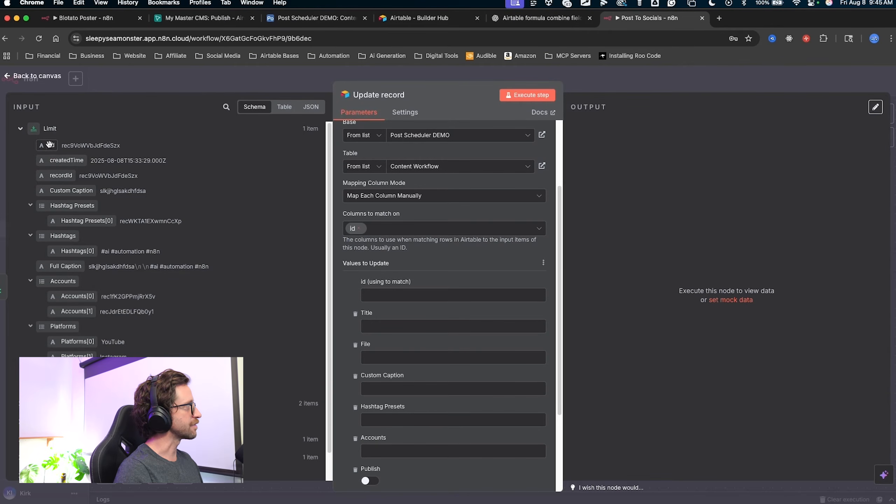
left_click_drag(53, 146, 55, 143)
left_click_drag(169, 148, 442, 295)
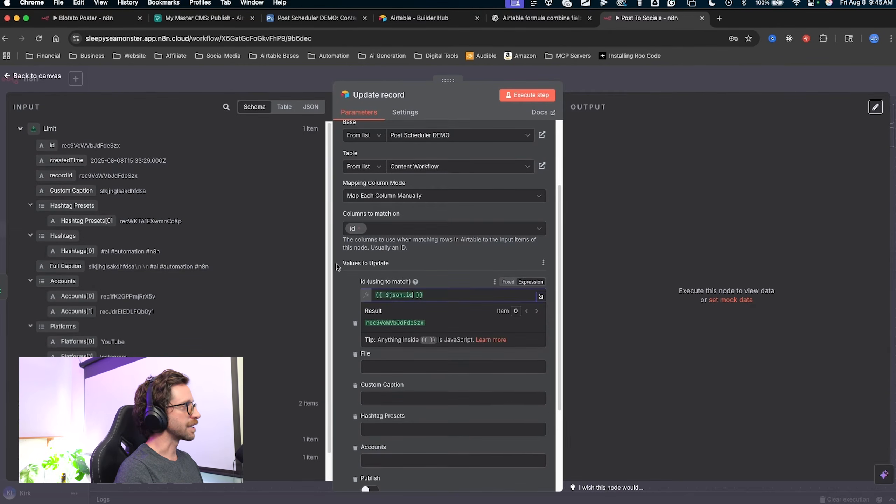
Set the Status field to Published.
scroll(311, 324, "down", 2)
key("ctrl+a")
mouse_move(276, 265)
left_mouse_down()
mouse_move(307, 266)
mouse_move(356, 315)
mouse_move(362, 355)
left_mouse_up()
key("Escape")
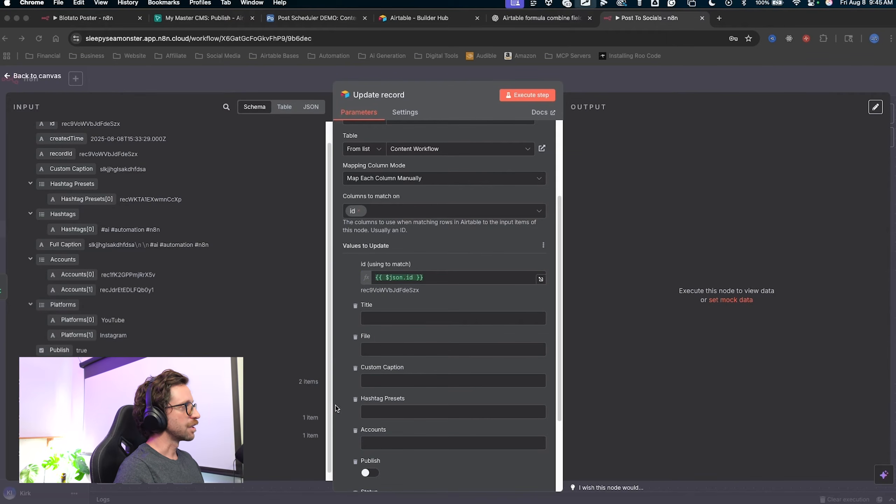
scroll(400, 314, "down", 1)
scroll(400, 315, "down", 5)
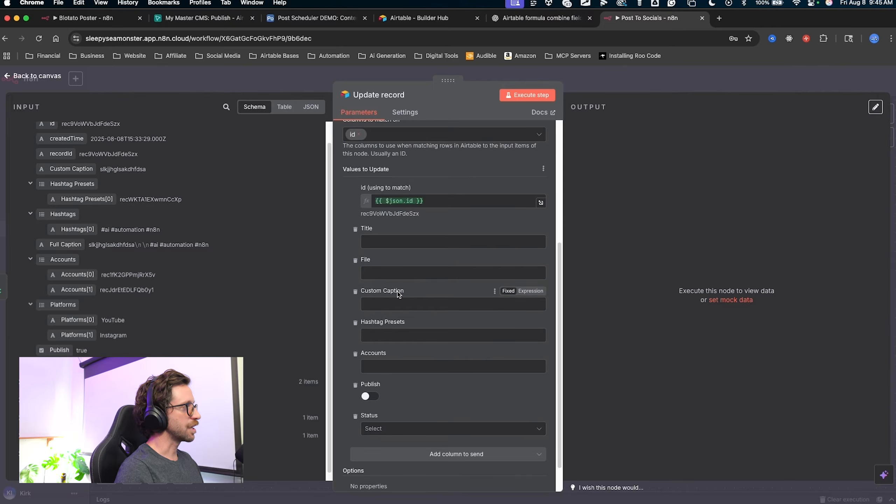
scroll(398, 292, "down", 1)
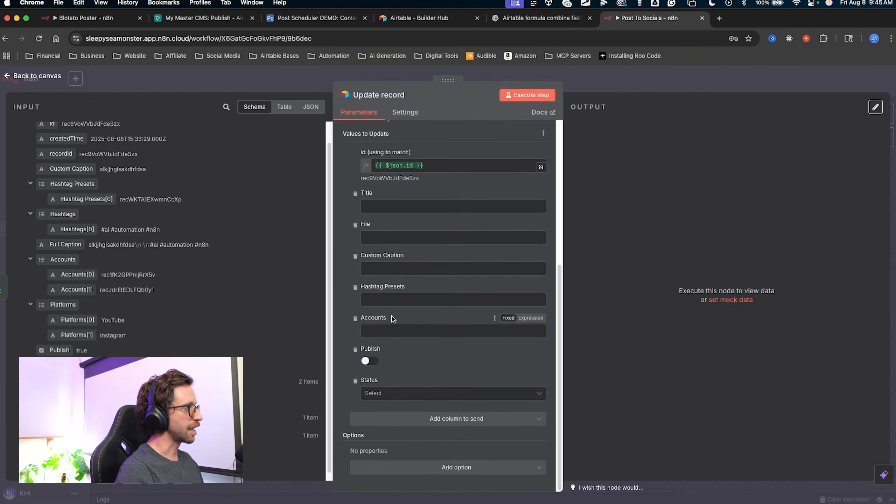
left_click_drag(483, 288, 387, 379)
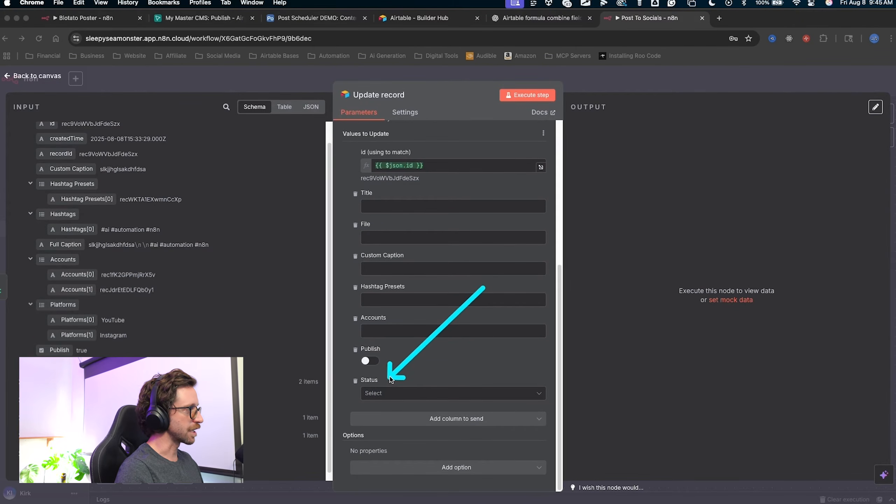
left_click(384, 393)
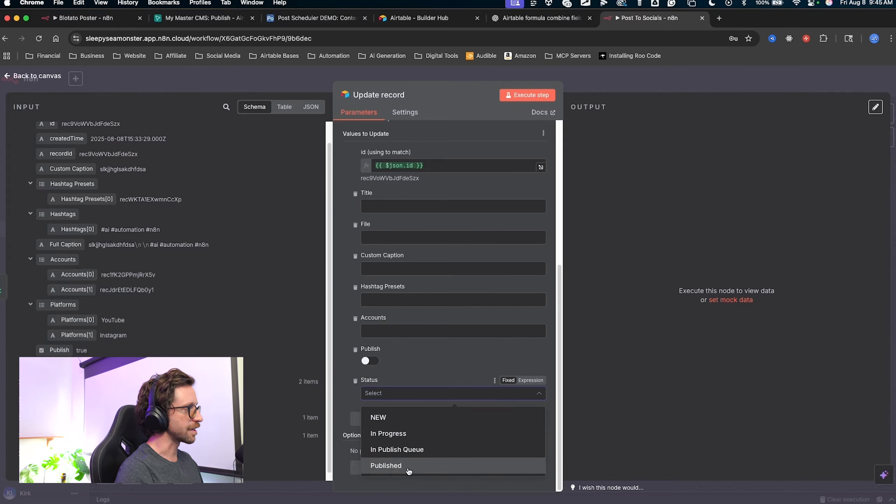
left_click(389, 466)
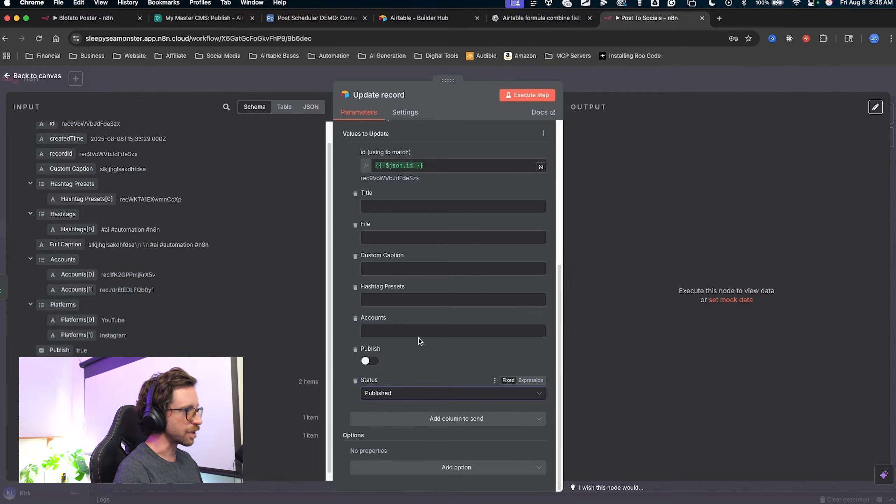
Remove the Title, File, Custom Caption, Hashtag Presets, Accounts and Publish fields from the update.
scroll(435, 353, "up", 1)
mouse_move(205, 207)
left_mouse_down()
mouse_move(270, 191)
mouse_move(338, 204)
mouse_move(354, 376)
left_mouse_up()
key("Escape")
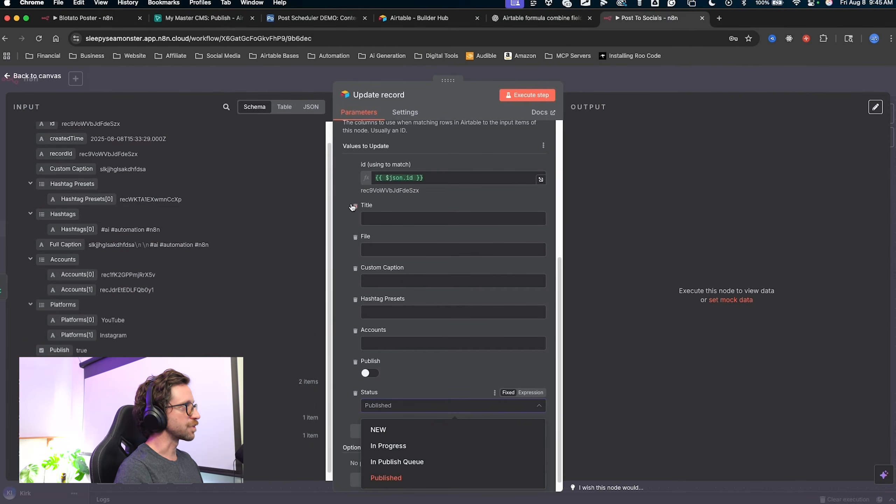
left_click(355, 206)
left_click(355, 226)
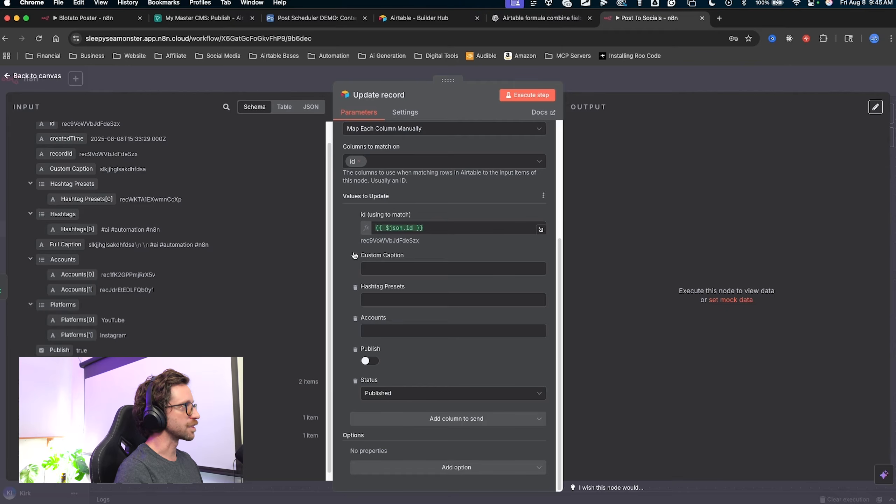
left_click(355, 255)
left_click(355, 286)
left_click(355, 318)
left_click(355, 348)
mouse_move(322, 327)
left_mouse_down()
mouse_move(388, 387)
mouse_move(397, 384)
left_mouse_up()
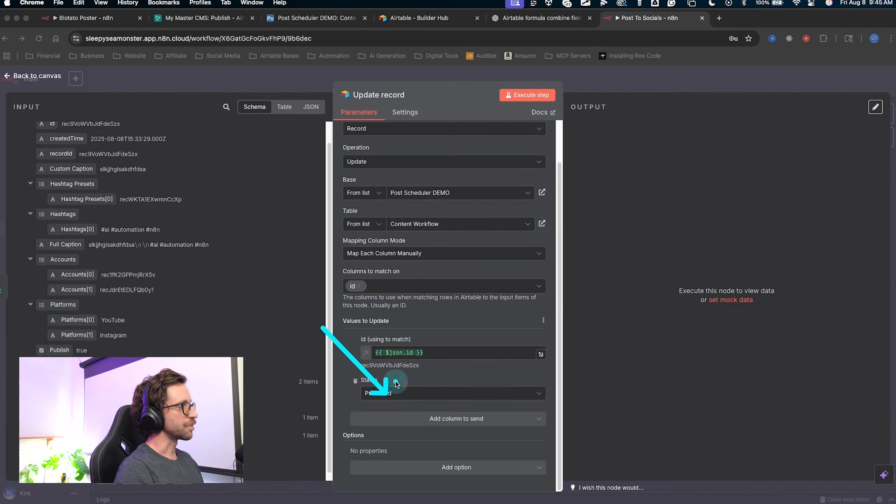
key("Escape")
Test-run the Update record step and confirm it succeeds.
left_click(533, 96)
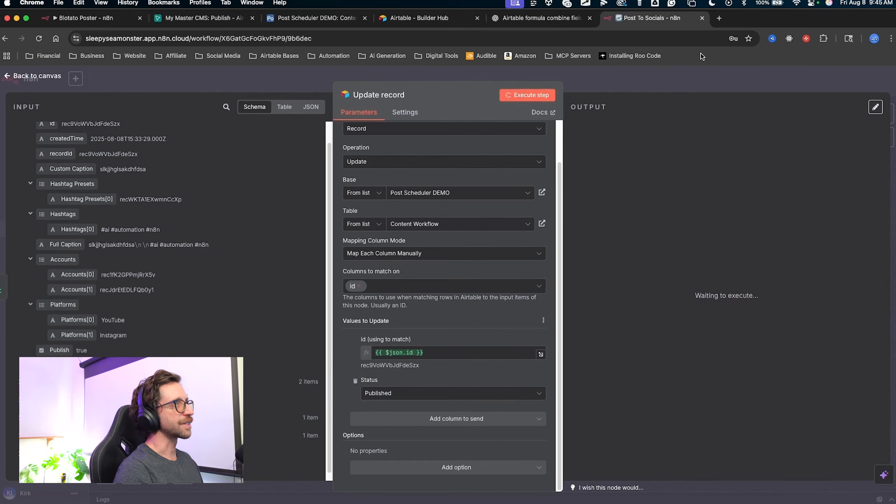
mouse_move(790, 73)
left_mouse_down()
mouse_move(628, 155)
mouse_move(643, 427)
left_mouse_up()
key("Escape")
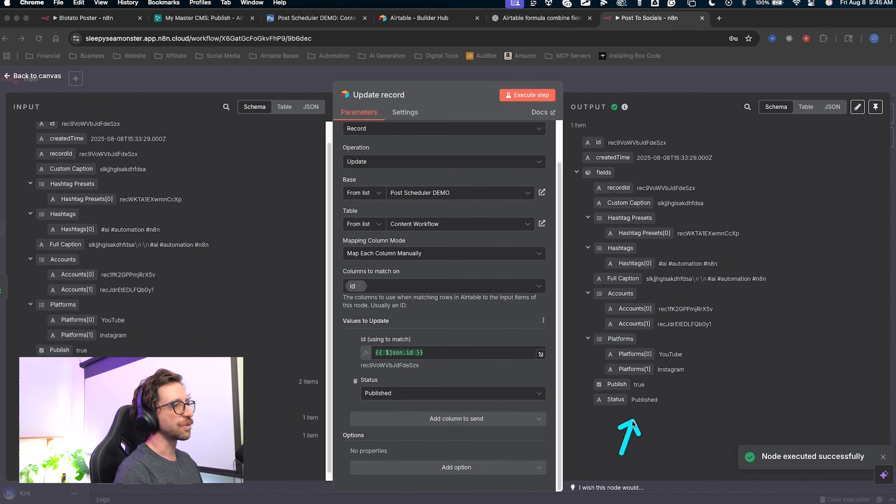
left_click(325, 22)
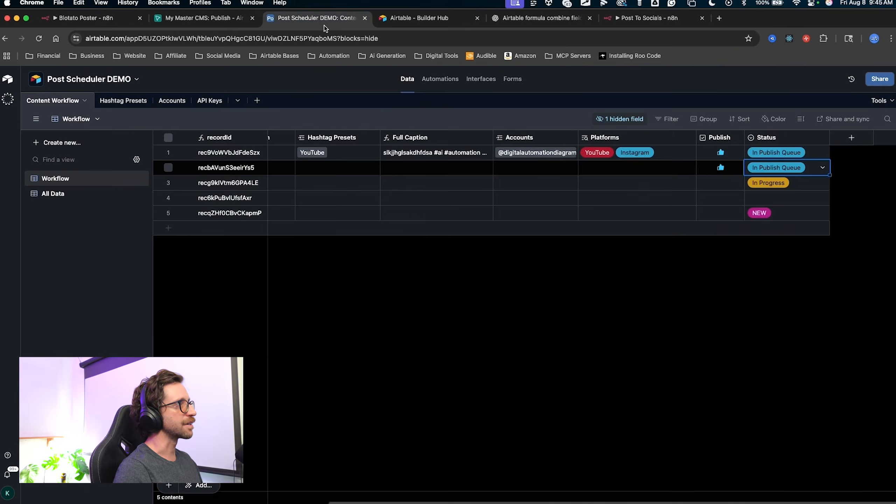
Verify Airtable record 1's Status reads Published, then go back to the Post To Socials tab.
left_click_drag(649, 313, 766, 161)
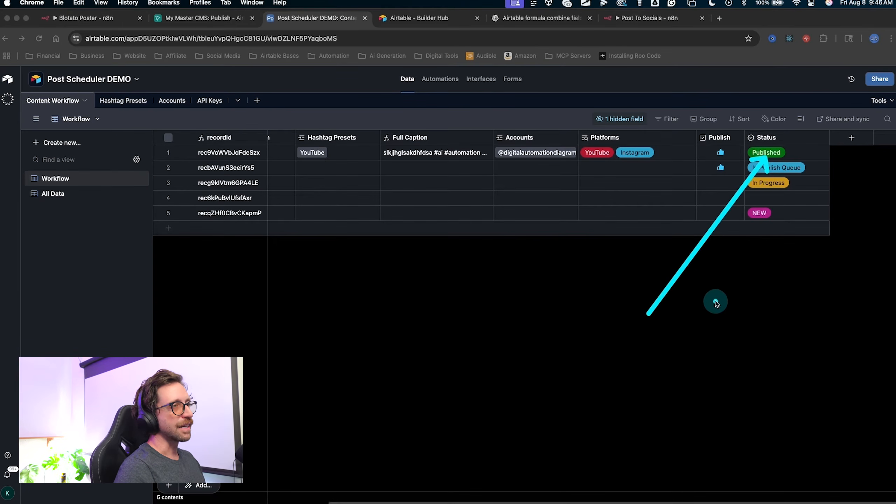
key("Escape")
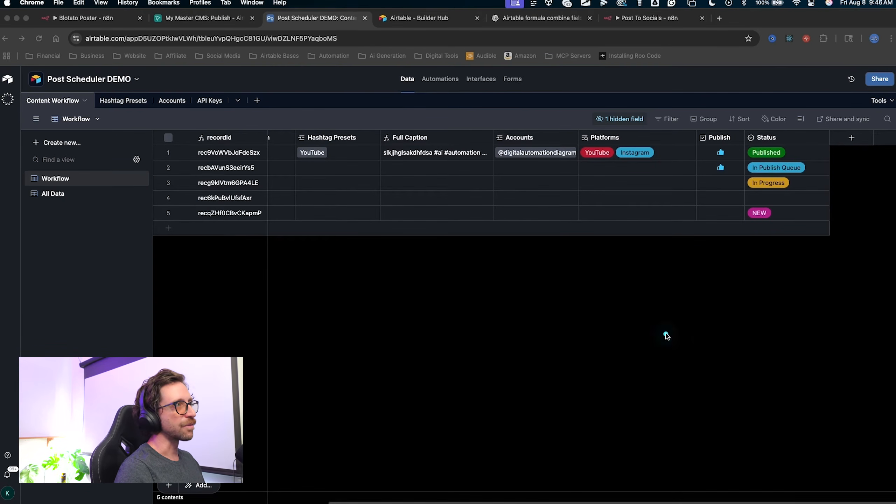
mouse_move(665, 335)
left_mouse_down()
mouse_move(411, 226)
mouse_move(722, 134)
mouse_move(751, 187)
mouse_move(730, 145)
mouse_move(706, 170)
mouse_move(756, 166)
mouse_move(724, 145)
mouse_move(744, 154)
mouse_move(593, 155)
mouse_move(600, 152)
mouse_move(759, 157)
mouse_move(714, 169)
left_mouse_up()
left_click(630, 193)
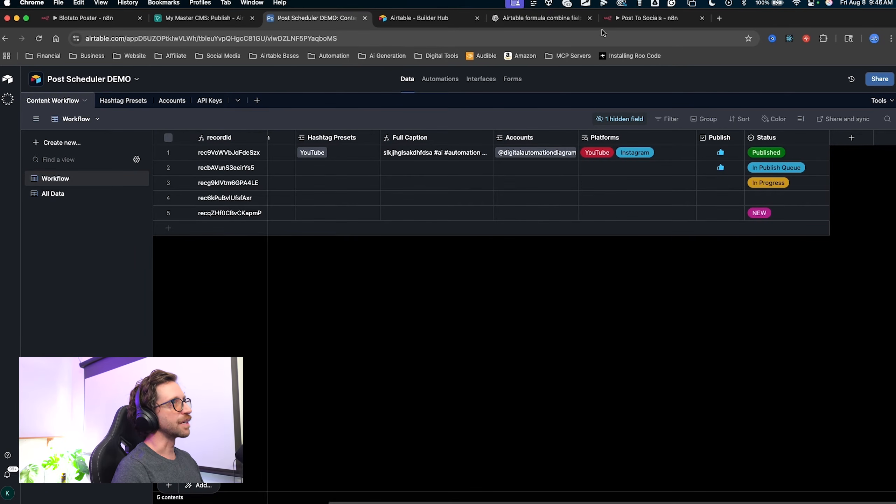
left_click(614, 19)
left_click_drag(285, 320, 360, 384)
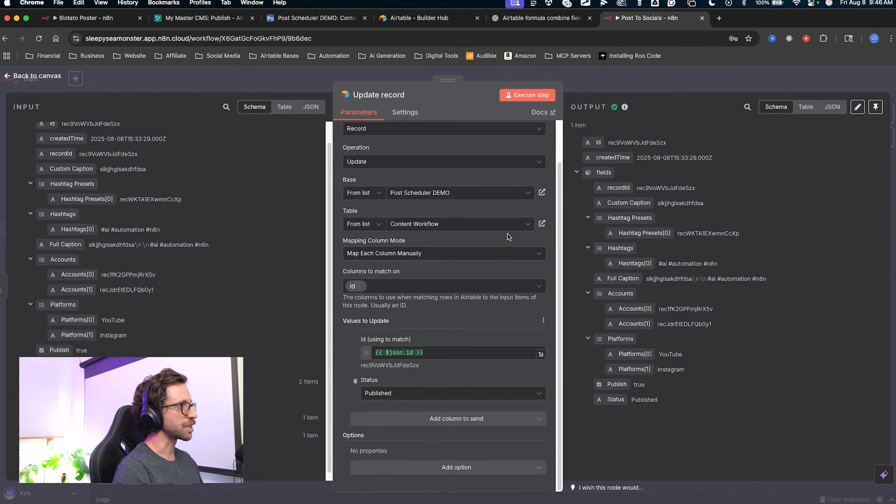
Add the Publish column to Update record and switch its toggle off.
left_click(416, 420)
scroll(426, 342, "down", 2)
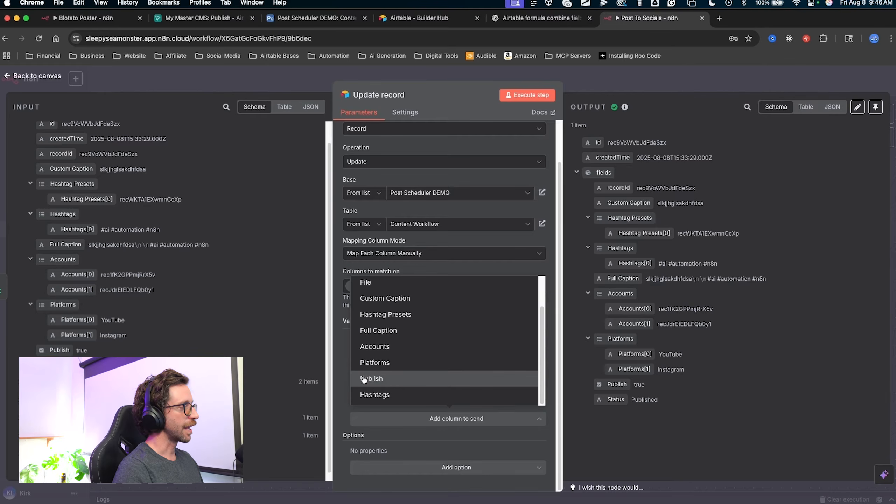
left_click(328, 344)
left_click(363, 418)
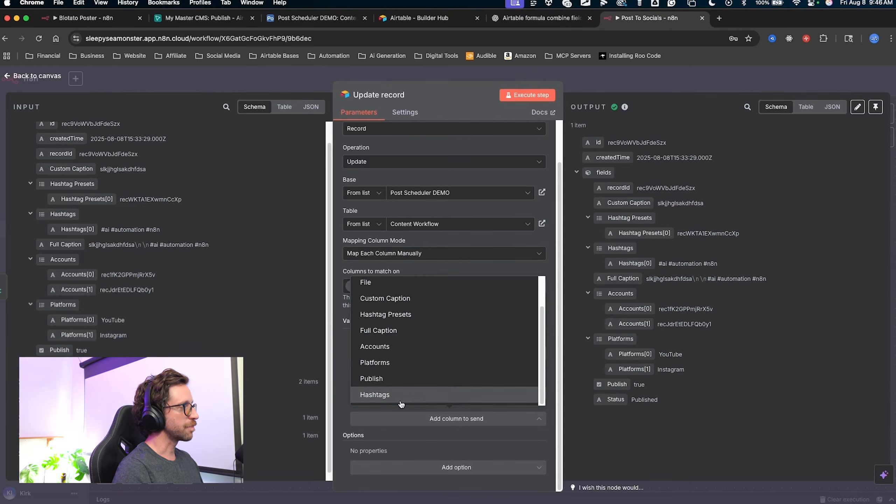
left_click(373, 380)
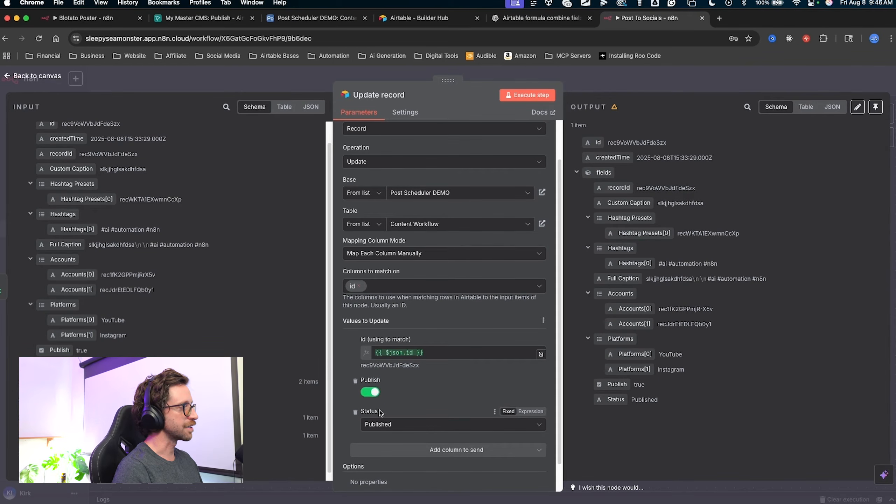
left_click(369, 392)
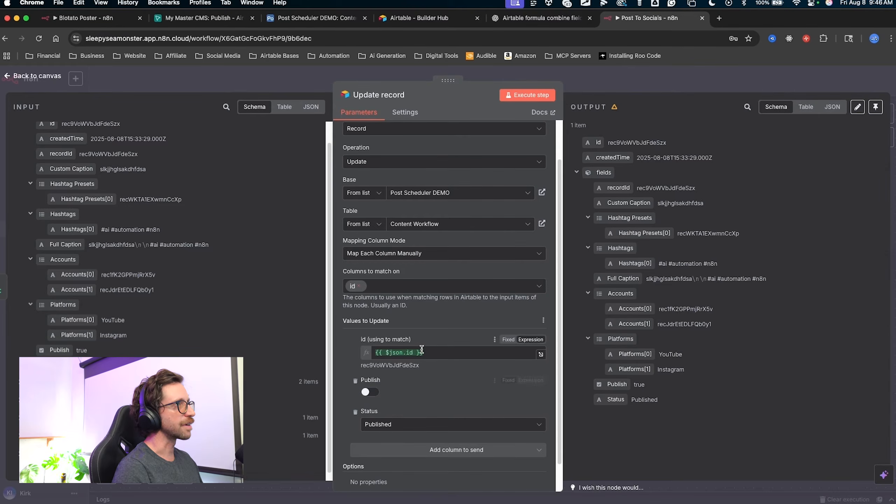
Reset Airtable record 1's Status to In Publish Queue, then return to n8n.
left_click(310, 20)
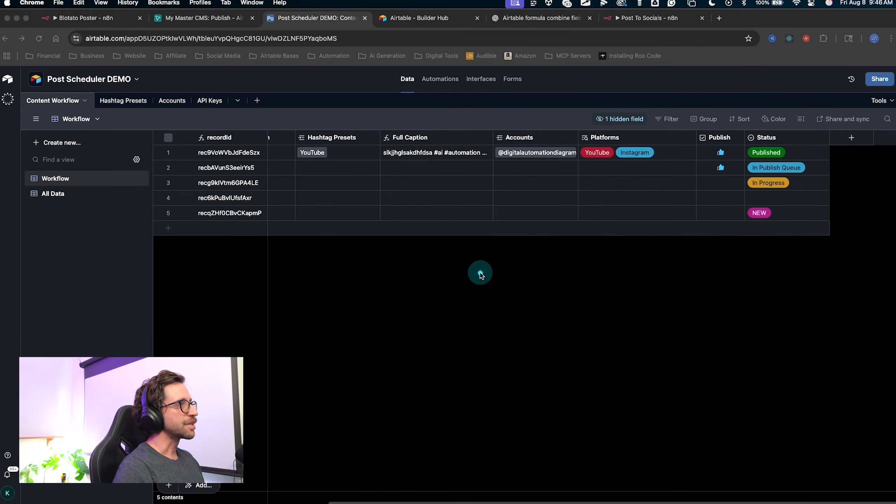
left_click_drag(676, 289, 762, 151)
left_click(762, 152)
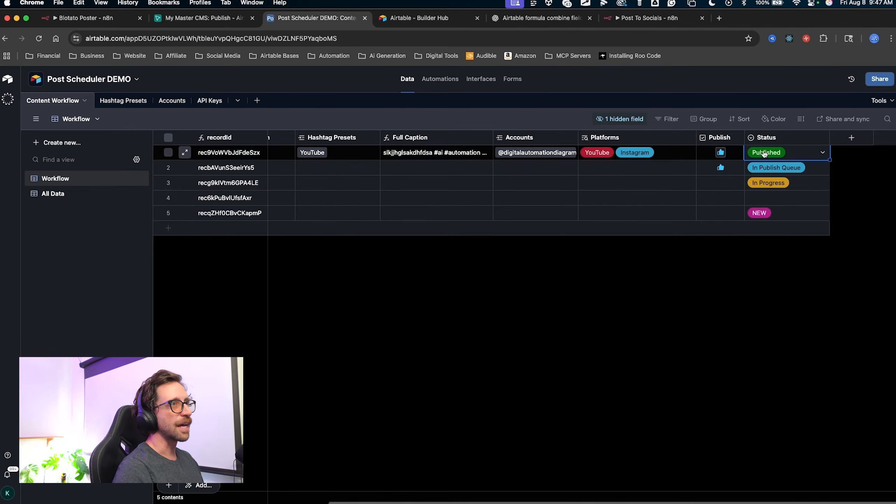
left_click(764, 154)
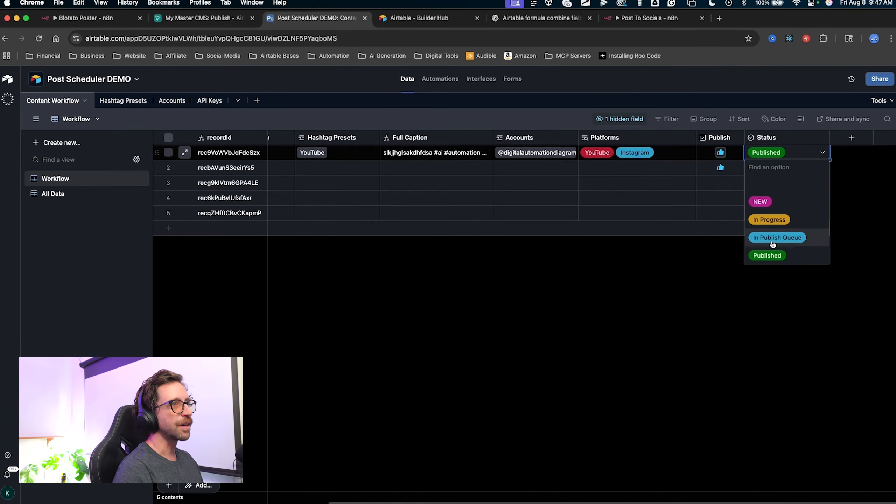
left_click(773, 238)
left_click(630, 19)
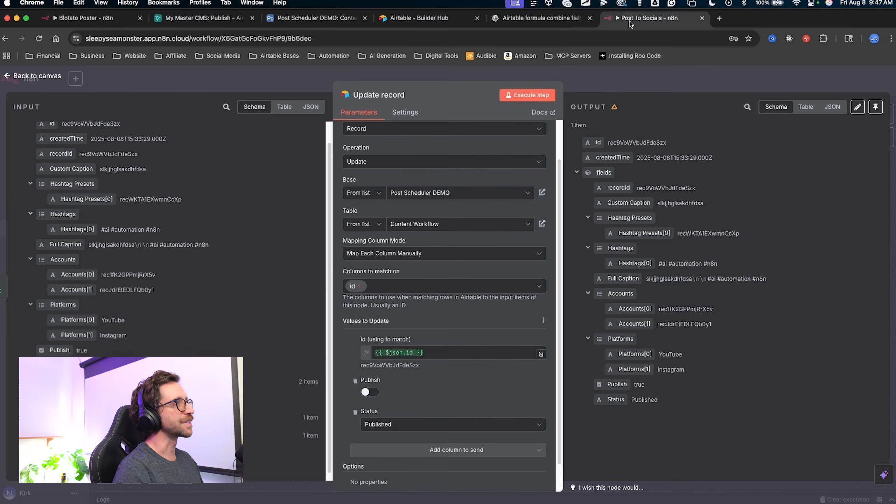
Close the Update record node and return to the workflow canvas.
left_click(572, 76)
mouse_move(352, 102)
left_mouse_down()
mouse_move(129, 200)
mouse_move(242, 246)
mouse_move(428, 248)
left_mouse_up()
key("Escape")
left_click_drag(778, 202, 754, 87)
mouse_move(458, 111)
left_mouse_down()
mouse_move(404, 150)
mouse_move(360, 260)
mouse_move(714, 262)
mouse_move(477, 464)
left_mouse_up()
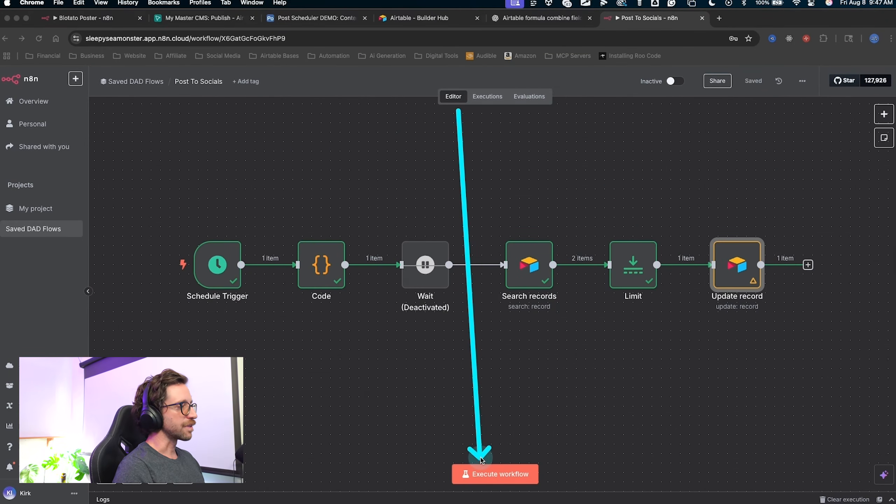
Execute the full Post To Socials workflow and check every node succeeds.
left_click(478, 471)
mouse_move(309, 123)
left_mouse_down()
mouse_move(211, 268)
mouse_move(210, 258)
mouse_move(294, 256)
mouse_move(400, 292)
mouse_move(427, 260)
mouse_move(450, 270)
mouse_move(586, 255)
mouse_move(737, 259)
left_mouse_up()
key("Escape")
scroll(780, 221, "right", 5)
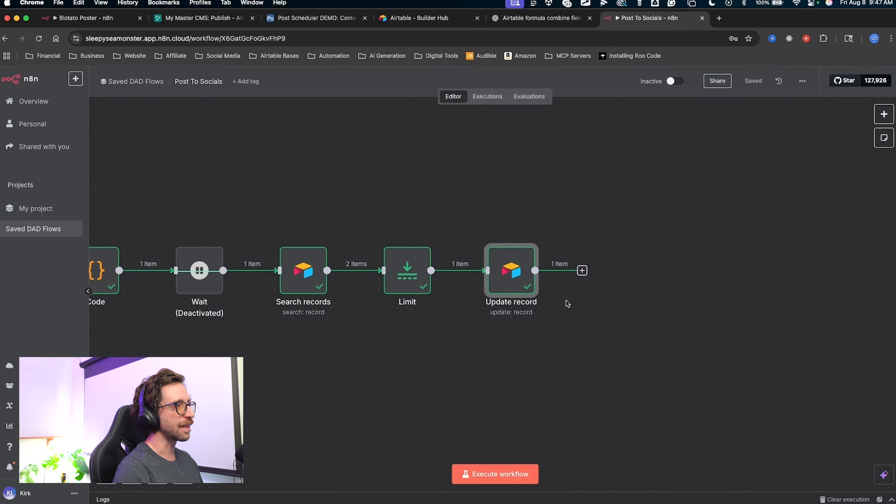
left_click_drag(520, 391, 512, 292)
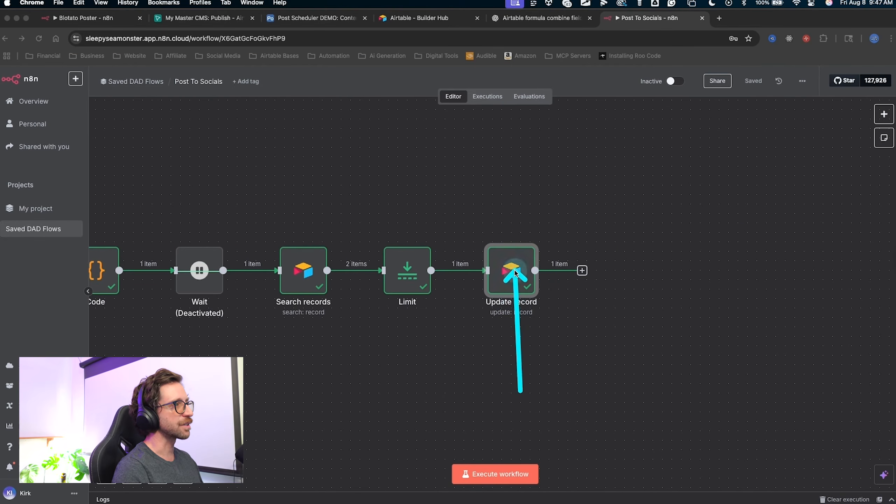
key("Escape")
scroll(455, 257, "right", 3)
left_click(316, 18)
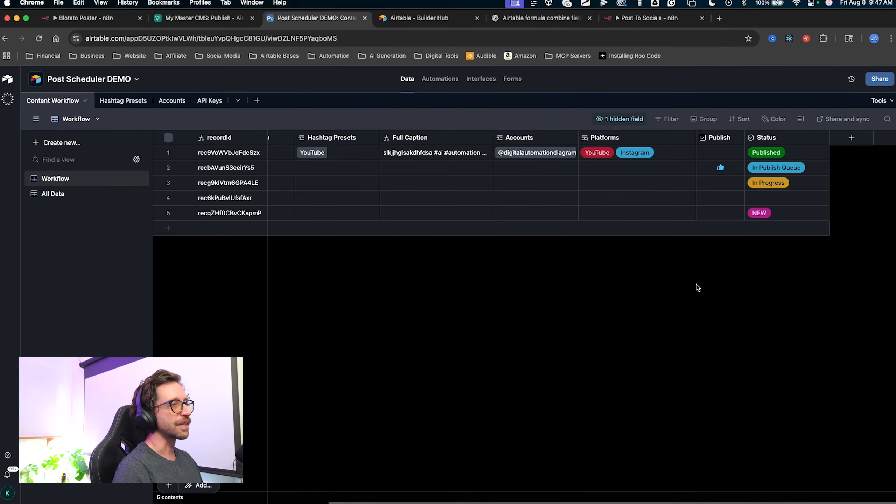
Confirm record 1 shows Published with Publish unticked while record 2 stays In Publish Queue.
mouse_move(694, 314)
left_mouse_down()
mouse_move(720, 162)
mouse_move(762, 156)
mouse_move(736, 141)
mouse_move(636, 171)
mouse_move(757, 215)
mouse_move(718, 150)
mouse_move(628, 236)
left_mouse_up()
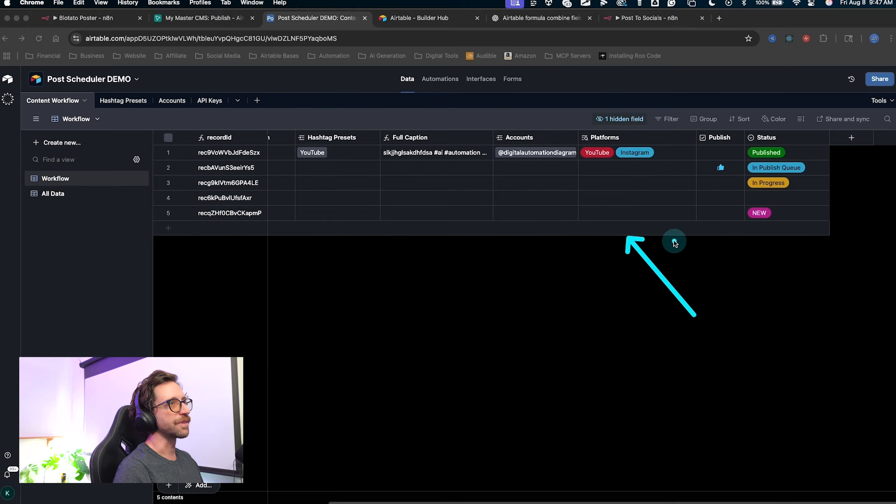
key("Escape")
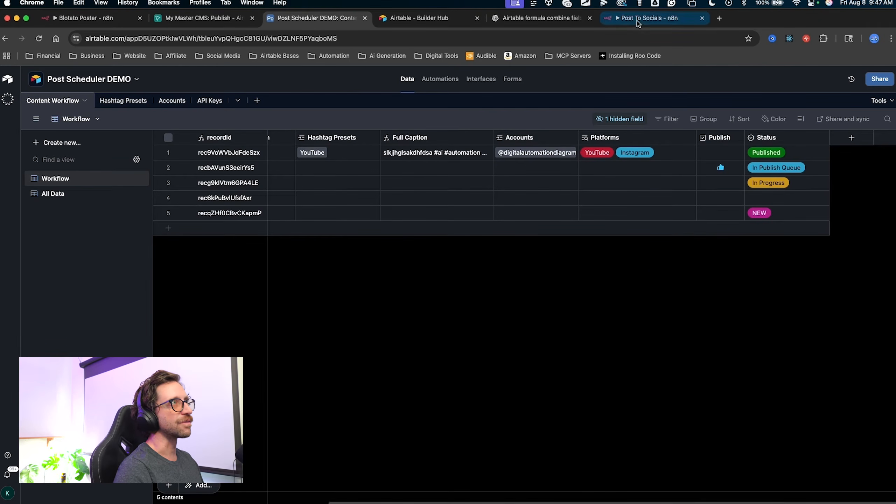
left_click(647, 17)
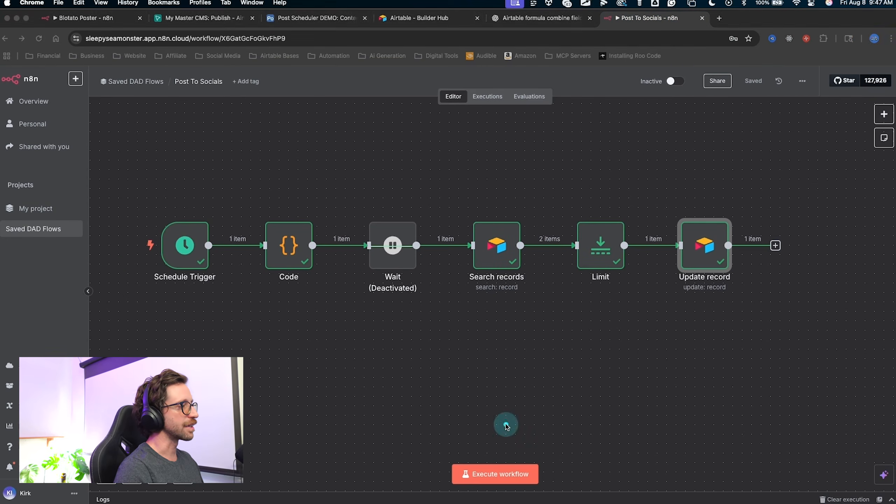
Execute the workflow a second time to publish record 2, then open Airtable.
left_click_drag(498, 345, 497, 459)
left_click(492, 468)
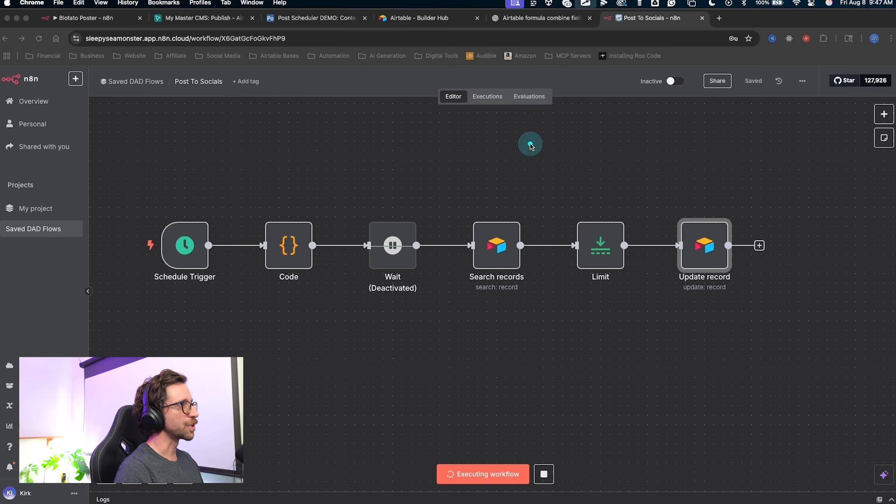
left_click_drag(531, 143, 511, 195)
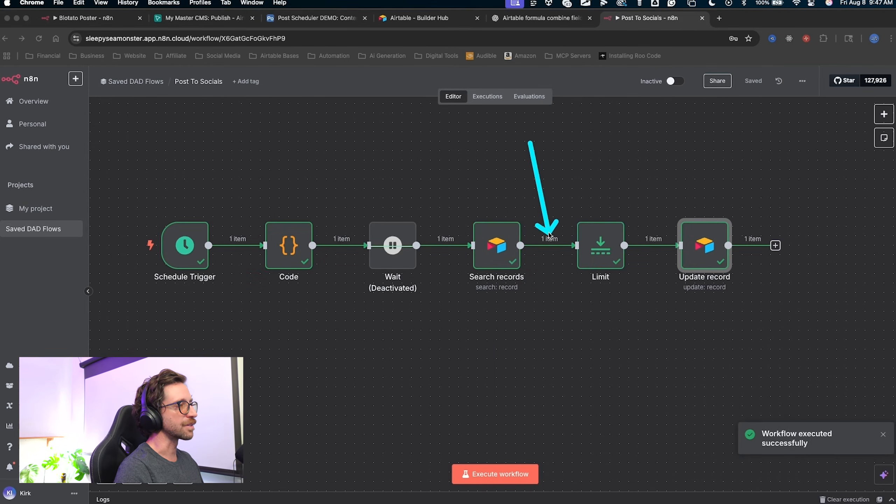
left_click_drag(549, 234, 694, 233)
key("Escape")
left_click(316, 18)
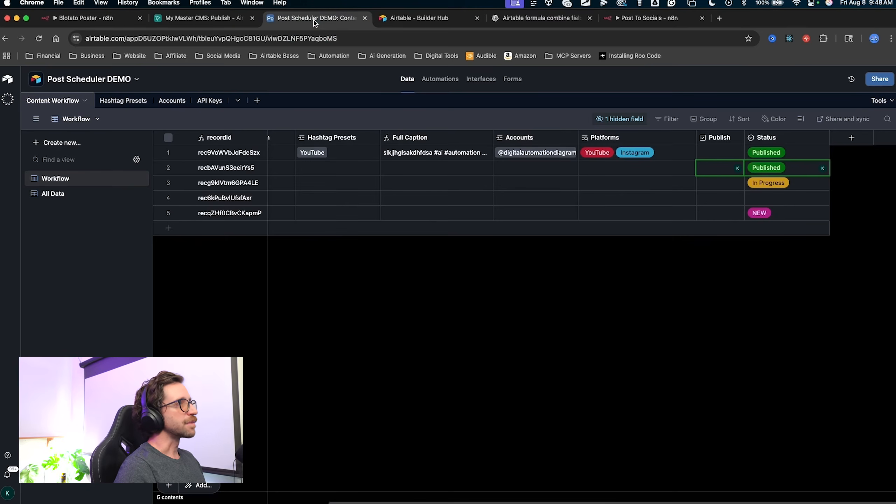
mouse_move(588, 350)
left_mouse_down()
mouse_move(760, 146)
mouse_move(752, 169)
left_mouse_up()
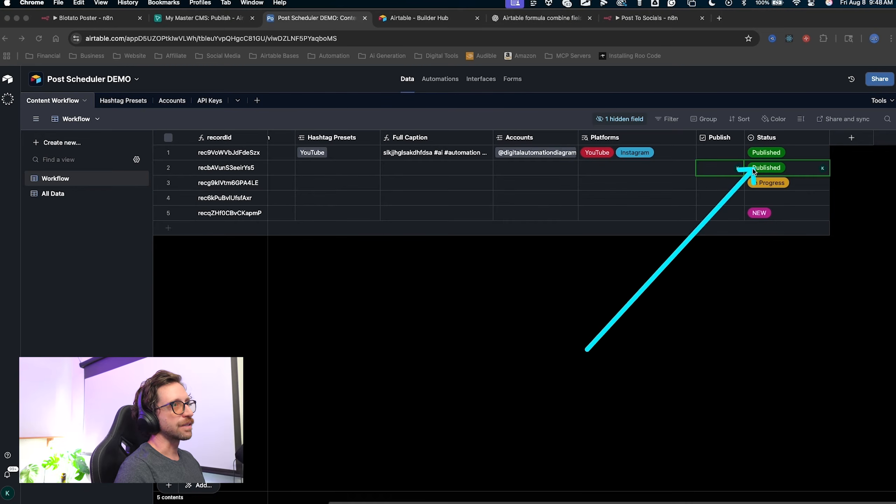
key("Escape")
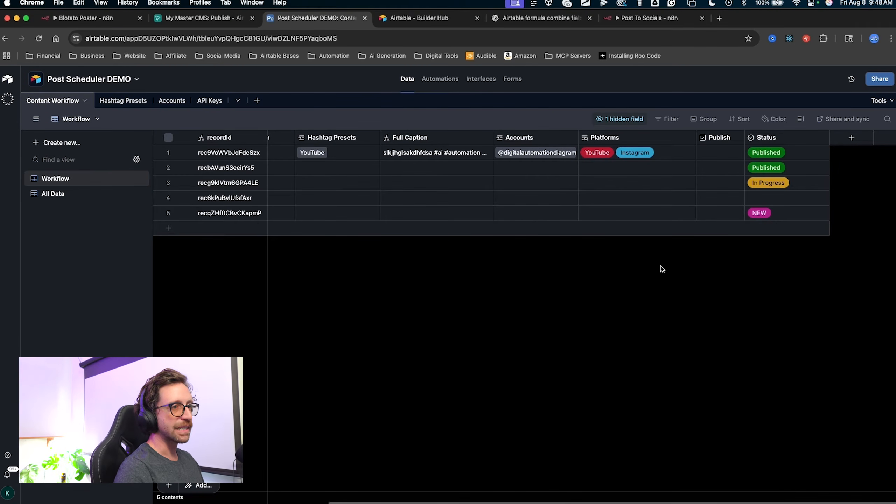
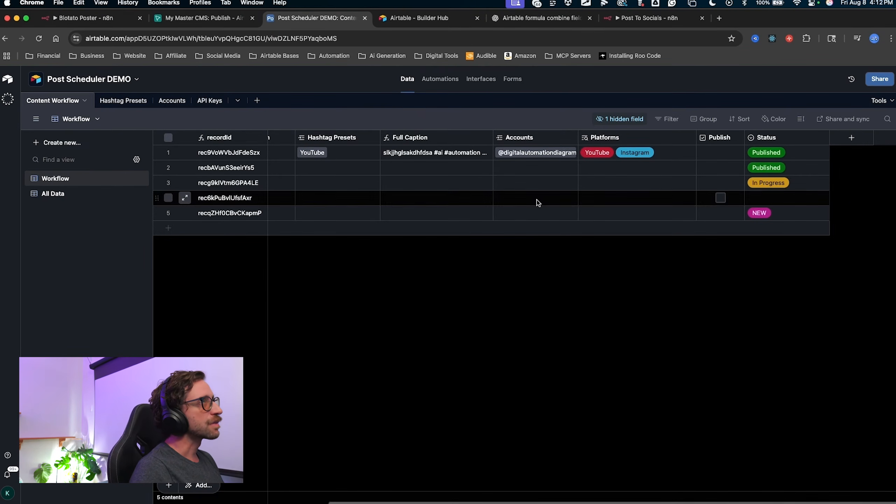
Switch from Airtable to the n8n Post To Socials workflow and check the successful Update record run.
left_click(629, 19)
mouse_move(725, 157)
left_mouse_down()
mouse_move(580, 132)
mouse_move(324, 164)
left_mouse_up()
key("ctrl+a")
mouse_move(418, 142)
left_mouse_down()
mouse_move(304, 241)
mouse_move(276, 302)
mouse_move(286, 261)
mouse_move(294, 305)
left_mouse_up()
key("Escape")
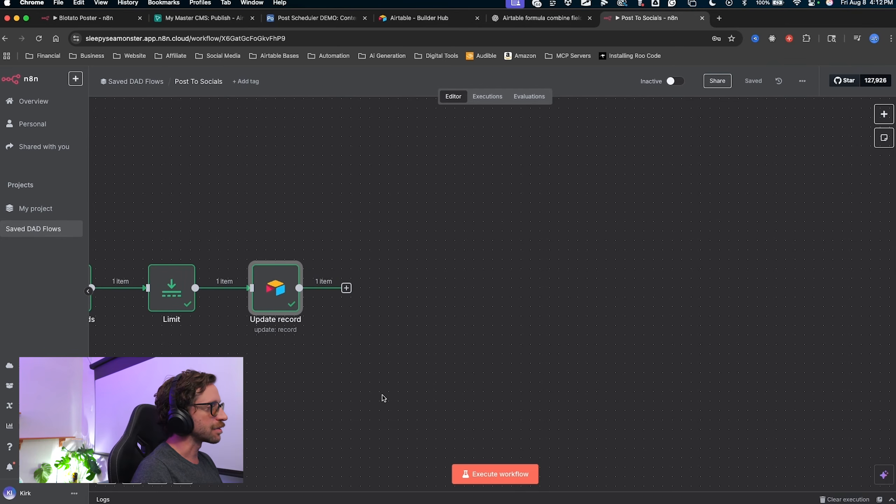
Open the add-step panel after the Update record node.
key("ctrl+a")
mouse_move(380, 400)
left_mouse_down()
mouse_move(344, 284)
mouse_move(430, 290)
mouse_move(709, 173)
mouse_move(594, 256)
mouse_move(660, 300)
mouse_move(672, 455)
left_mouse_up()
key("Escape")
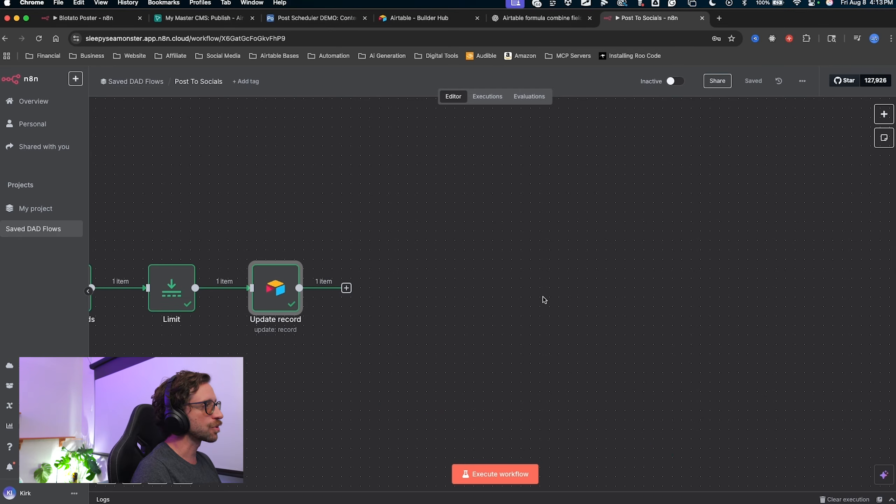
scroll(528, 300, "down", 3)
right_click(353, 290)
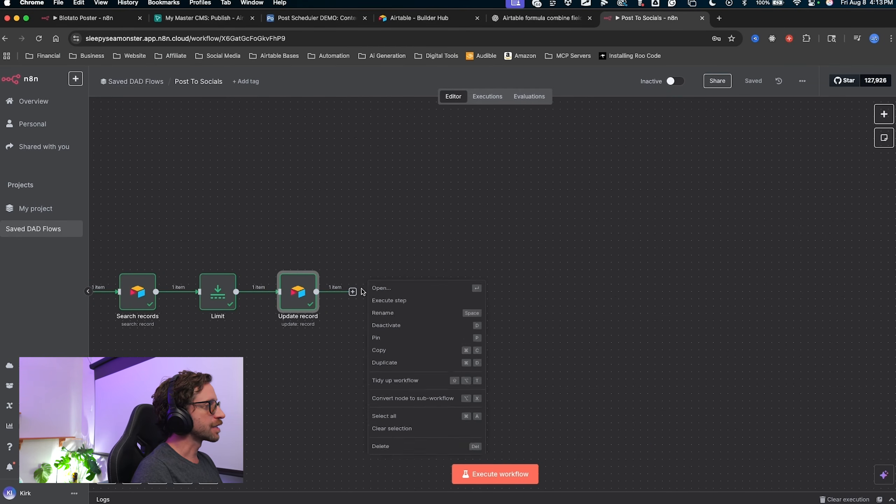
left_click(335, 309)
left_click(353, 292)
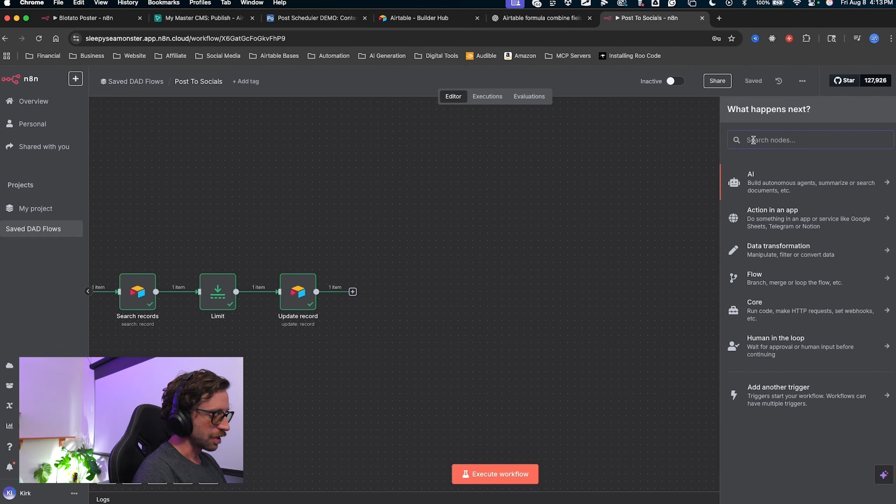
Search 'http' and add an HTTP Request node after Update record.
type("http")
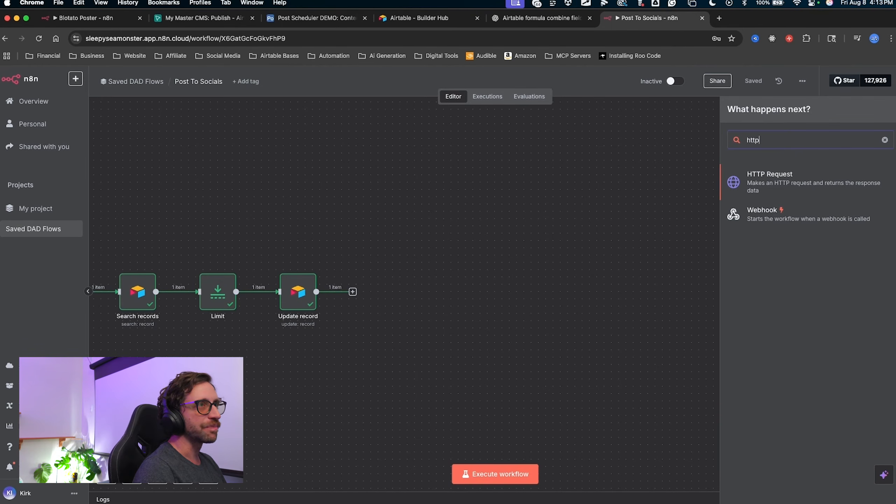
key("ctrl+a")
mouse_move(531, 233)
left_mouse_down()
mouse_move(415, 281)
mouse_move(615, 225)
mouse_move(728, 156)
mouse_move(726, 139)
mouse_move(415, 281)
mouse_move(782, 166)
left_mouse_up()
key("Escape")
left_click(777, 174)
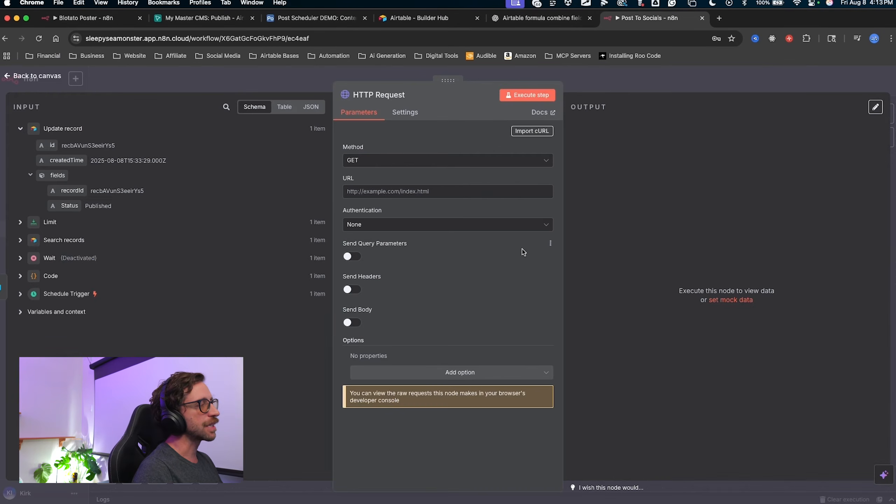
key("ctrl+a")
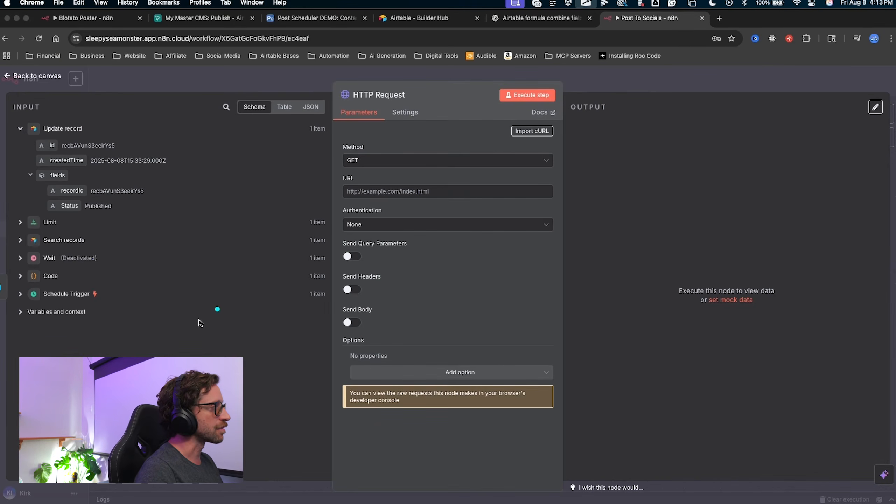
mouse_move(203, 403)
left_mouse_down()
mouse_move(349, 102)
mouse_move(372, 394)
mouse_move(353, 220)
mouse_move(393, 364)
mouse_move(383, 204)
left_mouse_up()
key("Escape")
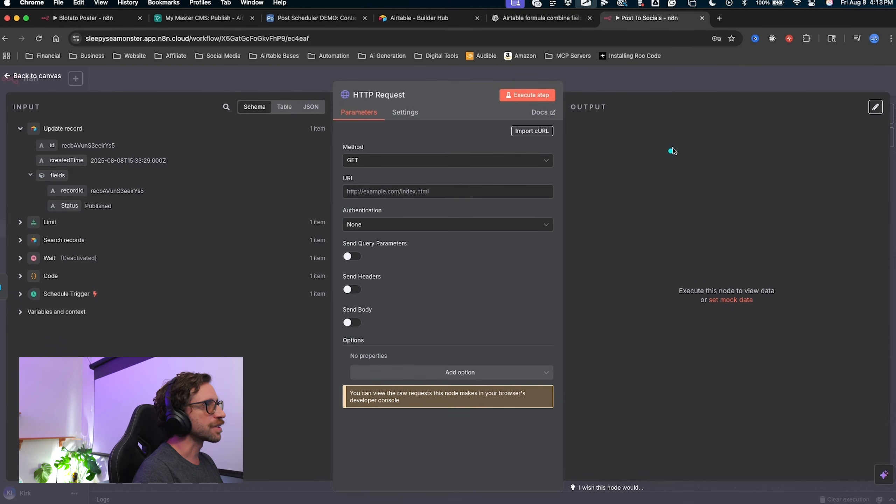
key("ctrl+a")
mouse_move(693, 132)
left_mouse_down()
mouse_move(464, 103)
mouse_move(500, 486)
mouse_move(594, 296)
mouse_move(426, 268)
left_mouse_up()
key("Escape")
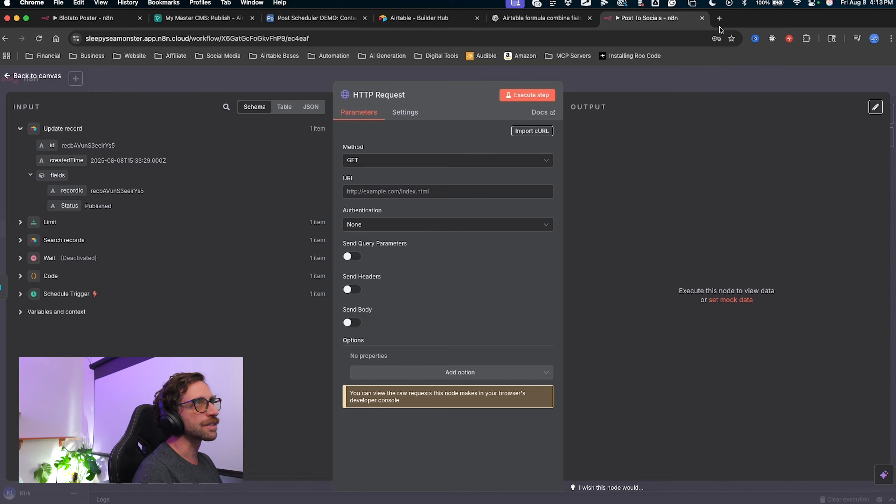
left_click(719, 18)
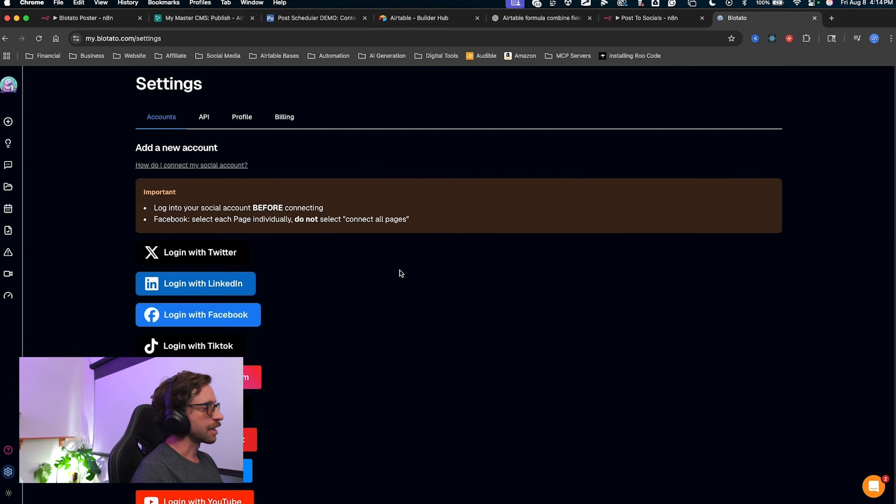
Scroll through the Accounts tab of Blotato's Settings page.
scroll(340, 282, "down", 2)
scroll(344, 286, "up", 2)
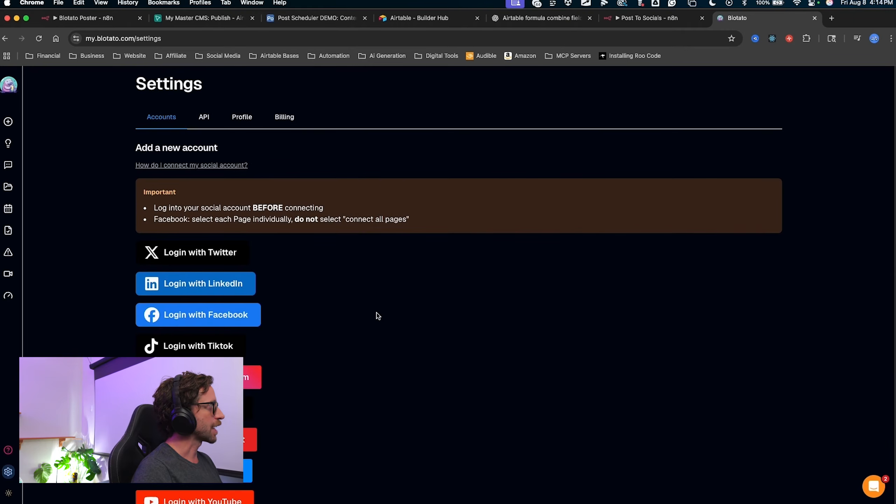
mouse_move(498, 238)
left_mouse_down()
mouse_move(277, 237)
mouse_move(273, 496)
left_mouse_up()
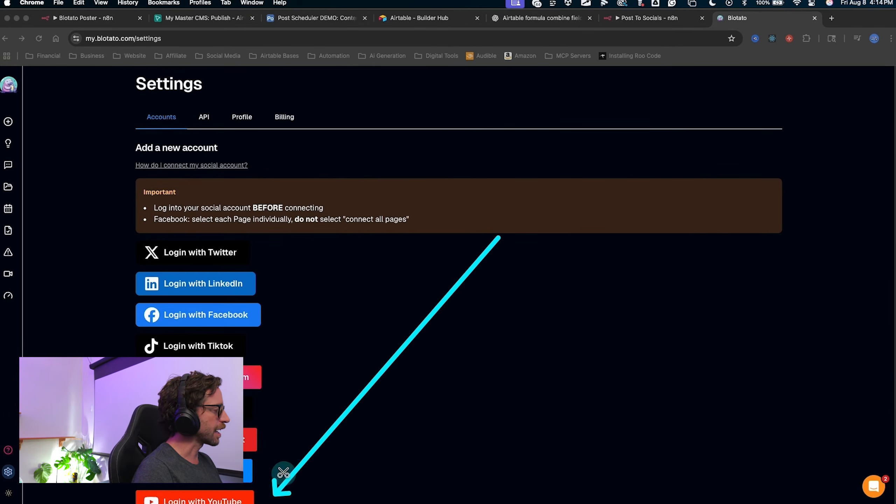
scroll(320, 418, "down", 5)
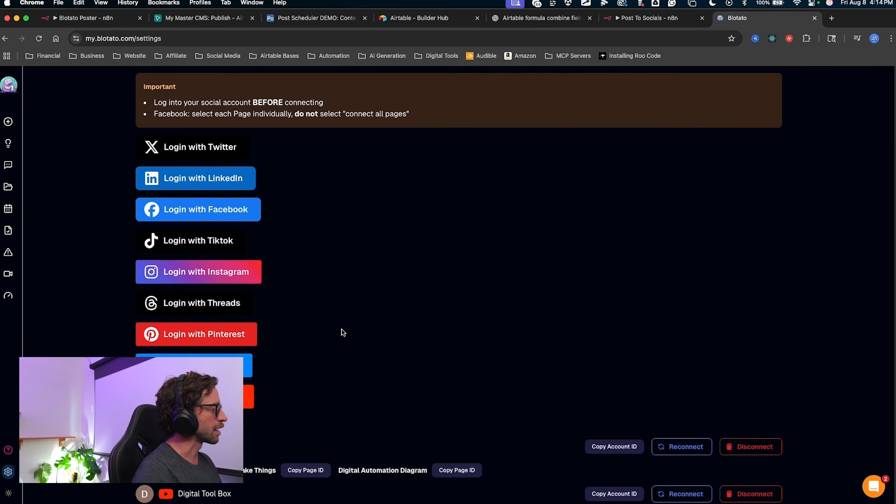
scroll(342, 332, "up", 5)
mouse_move(391, 217)
left_mouse_down()
mouse_move(300, 194)
mouse_move(272, 200)
mouse_move(257, 234)
mouse_move(268, 263)
mouse_move(263, 322)
mouse_move(236, 357)
mouse_move(237, 431)
left_mouse_up()
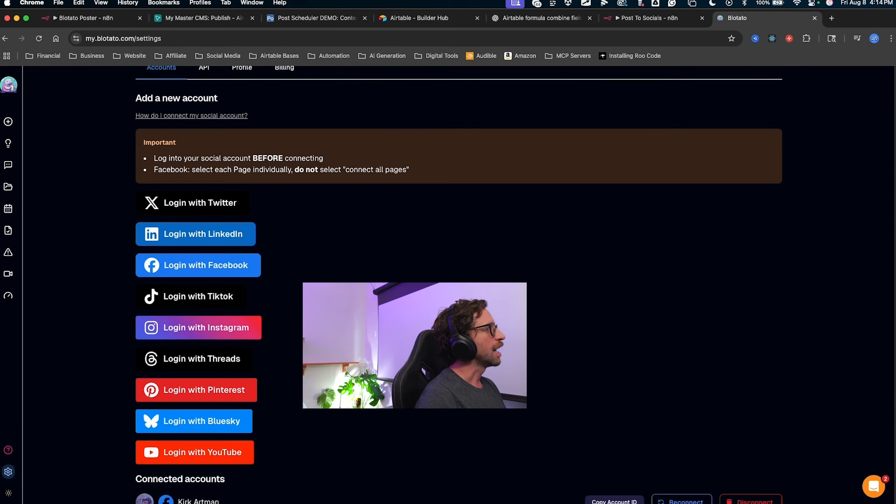
key("ctrl+a")
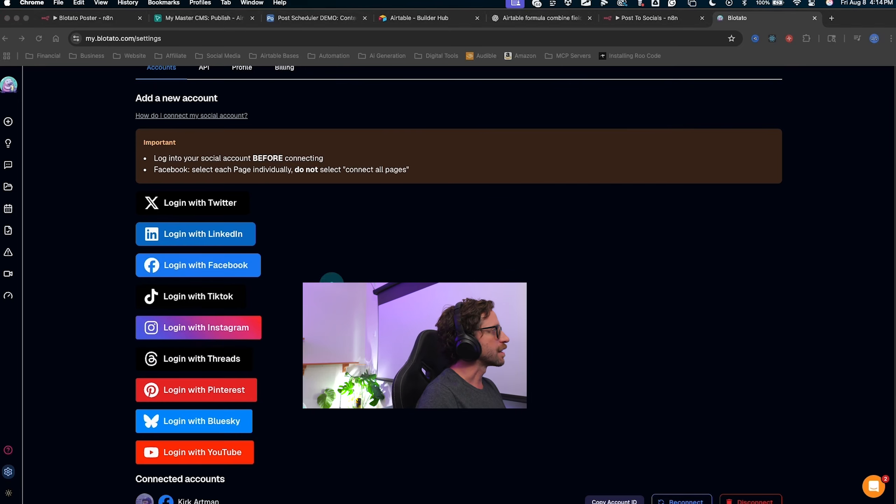
scroll(110, 198, "up", 2)
mouse_move(86, 193)
left_mouse_down()
mouse_move(134, 204)
mouse_move(282, 204)
mouse_move(154, 330)
mouse_move(139, 278)
left_mouse_up()
mouse_move(312, 309)
left_mouse_down()
mouse_move(143, 258)
mouse_move(229, 230)
mouse_move(380, 226)
left_mouse_up()
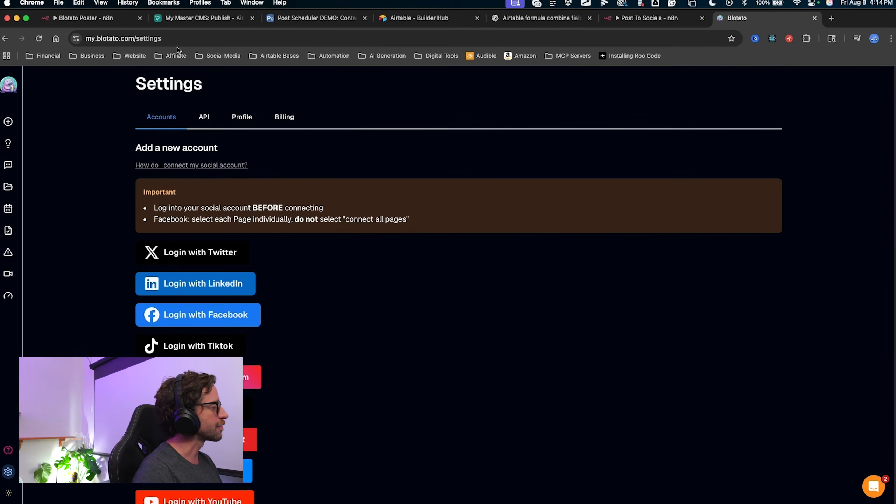
scroll(414, 294, "down", 5)
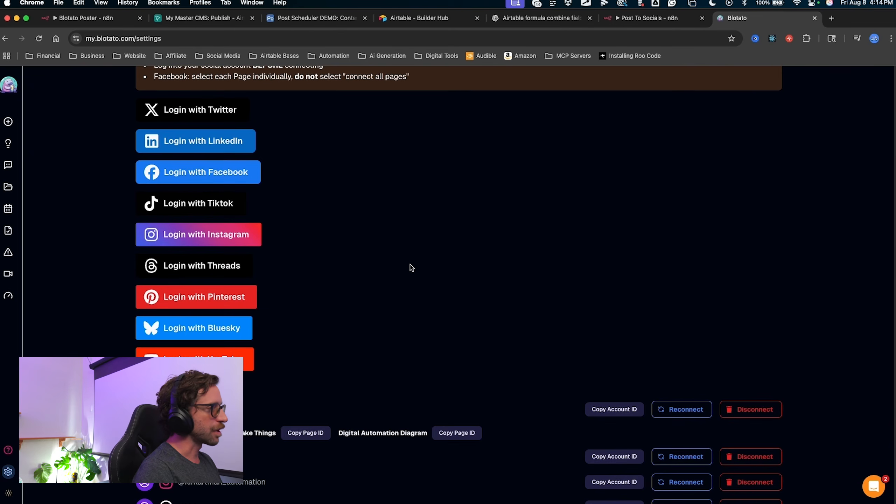
scroll(412, 267, "down", 3)
scroll(366, 227, "up", 8)
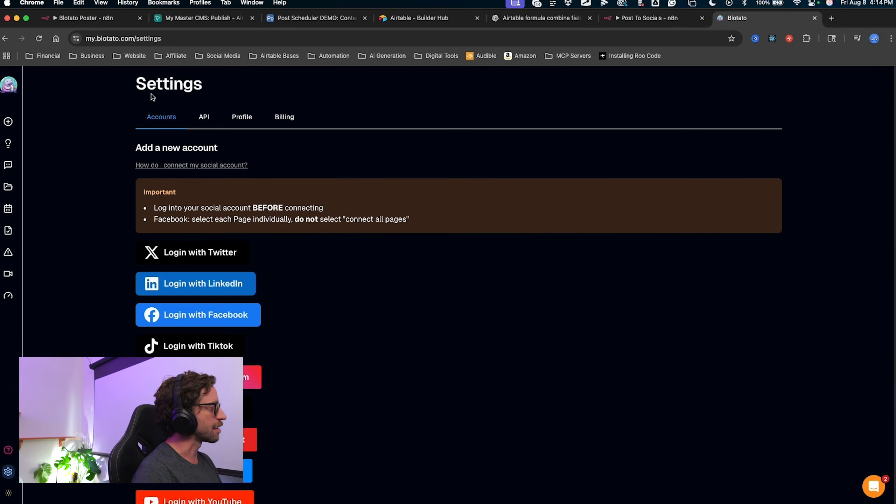
Mark up sections of the Accounts tab while scrolling through it.
key("ctrl+alt+a")
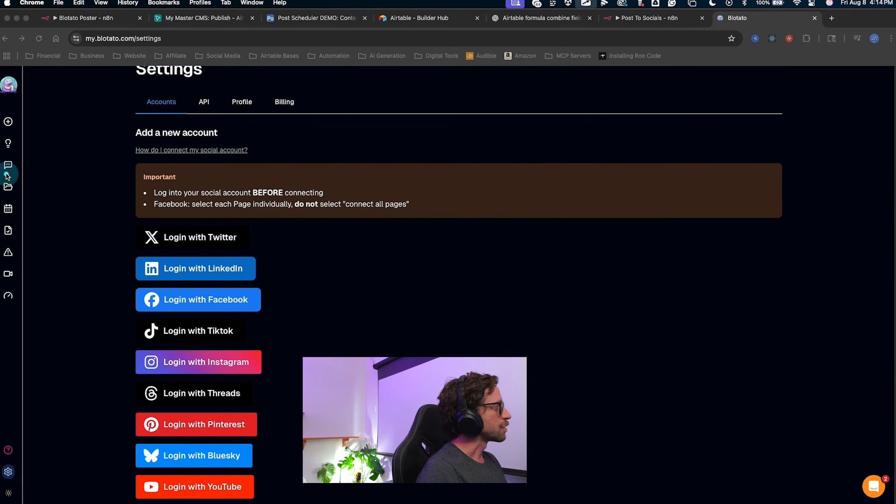
mouse_move(77, 148)
left_mouse_down()
mouse_move(98, 166)
mouse_move(124, 313)
mouse_move(130, 416)
left_mouse_up()
key("Escape")
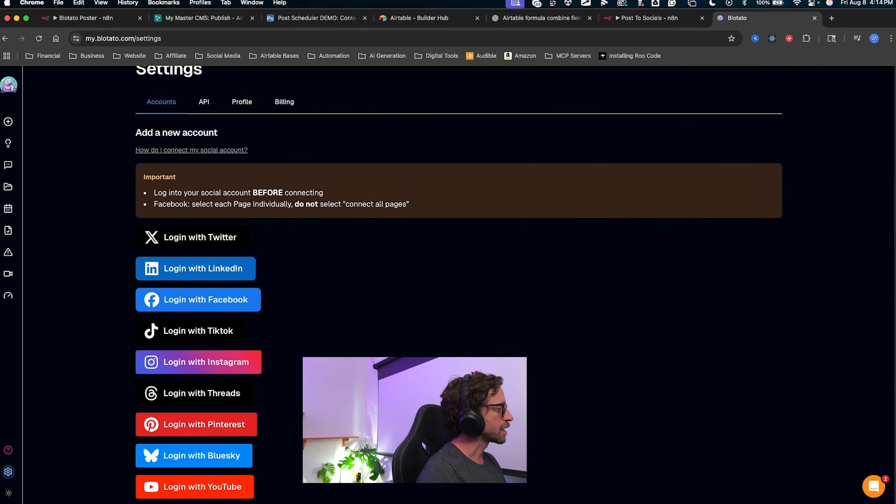
scroll(360, 354, "down", 3)
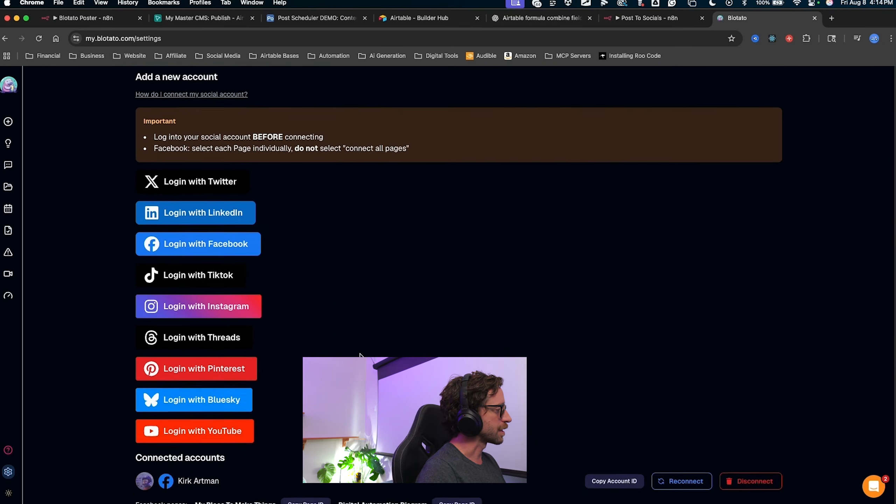
scroll(360, 354, "down", 5)
key("ctrl+alt+a")
mouse_move(107, 387)
left_mouse_down()
mouse_move(131, 389)
mouse_move(142, 492)
left_mouse_up()
key("Escape")
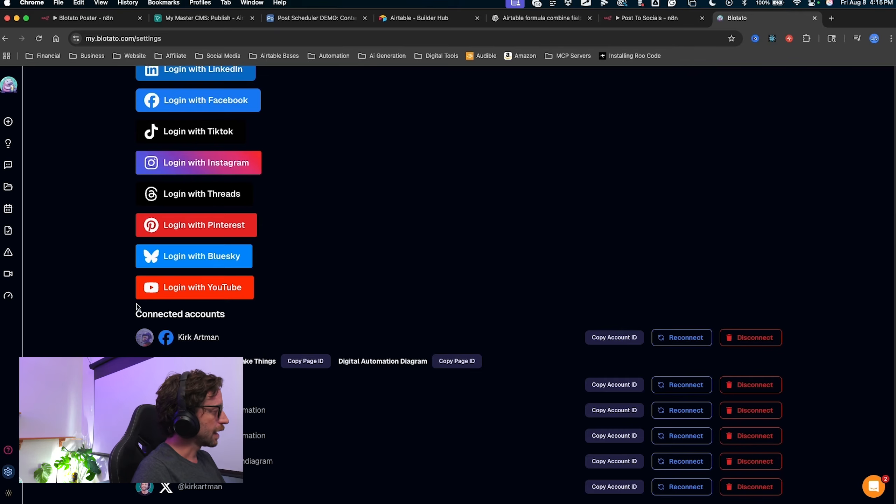
key("ctrl+alt+a")
mouse_move(93, 312)
left_mouse_down()
mouse_move(123, 312)
mouse_move(149, 344)
mouse_move(174, 352)
left_mouse_up()
key("Escape")
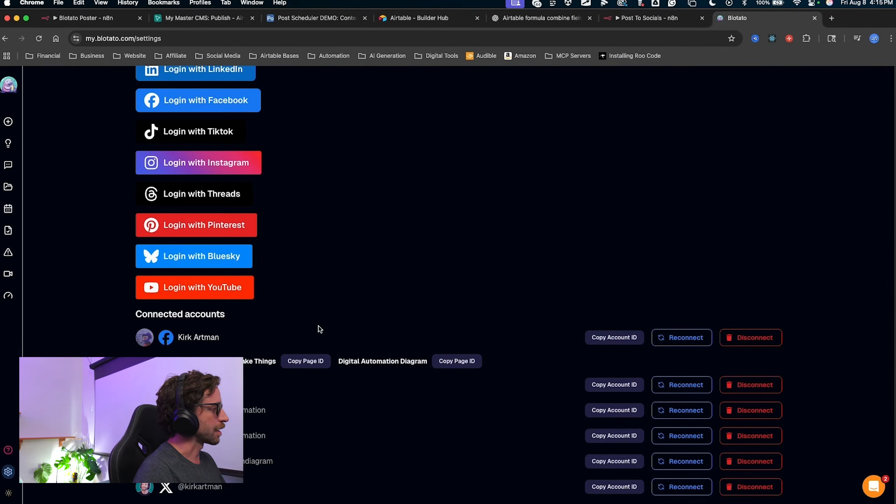
scroll(320, 329, "up", 10)
Switch to the API tab showing API access and the API docs links.
key("ctrl+alt+a")
mouse_move(399, 371)
left_mouse_down()
mouse_move(260, 144)
mouse_move(199, 115)
left_mouse_up()
key("Escape")
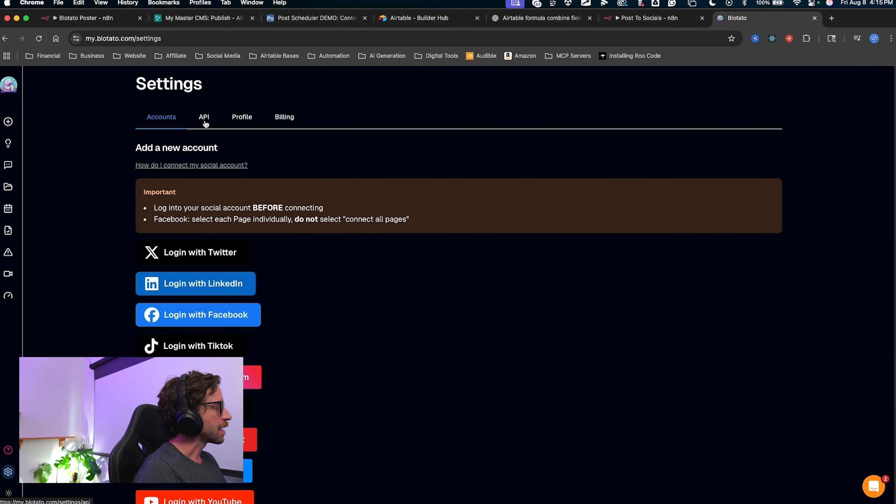
left_click(203, 120)
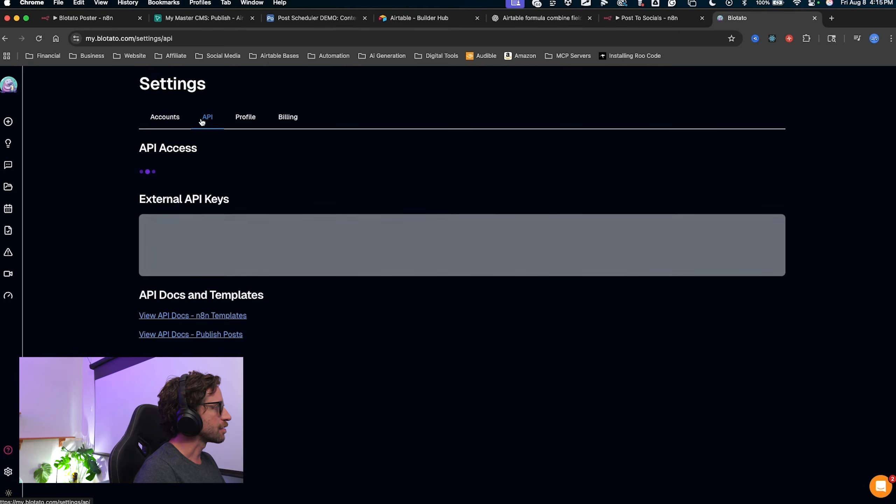
key("ctrl+alt+a")
mouse_move(341, 175)
left_mouse_down()
mouse_move(349, 173)
mouse_move(326, 187)
mouse_move(193, 170)
left_mouse_up()
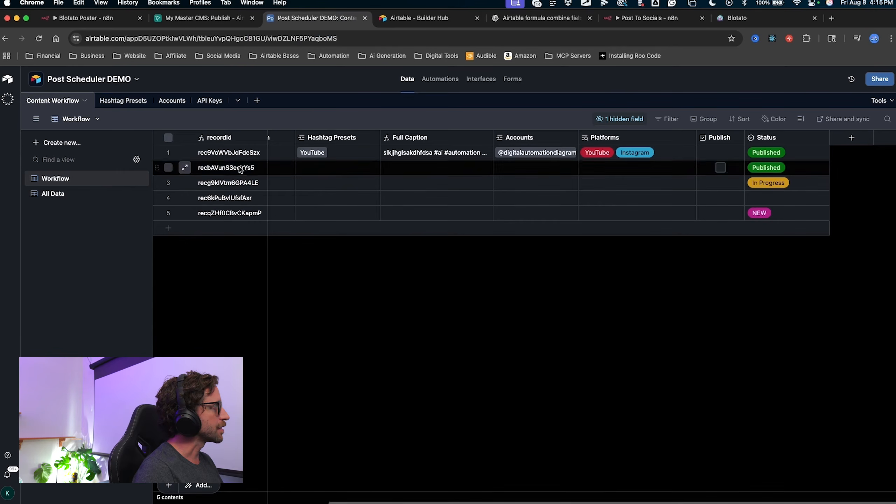
Add a 'Posting Key' record with the Blotato API key to the API Keys table, then return to Blotato.
left_click(209, 100)
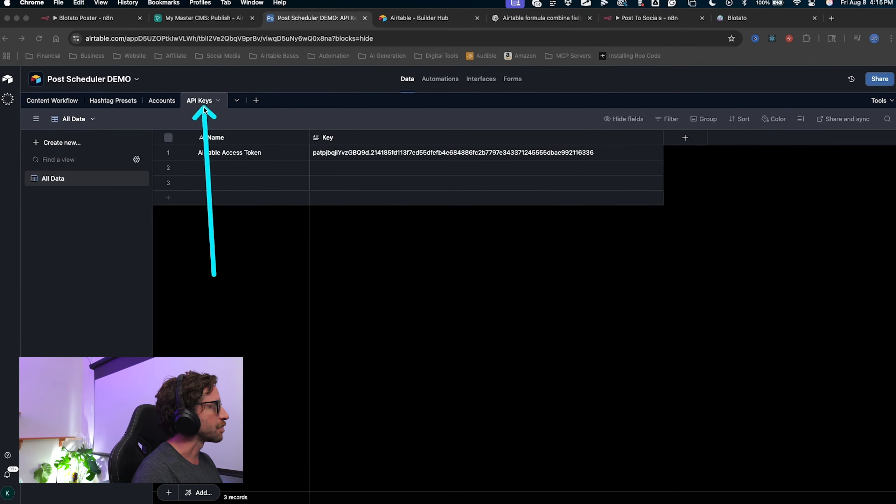
double_click(228, 166)
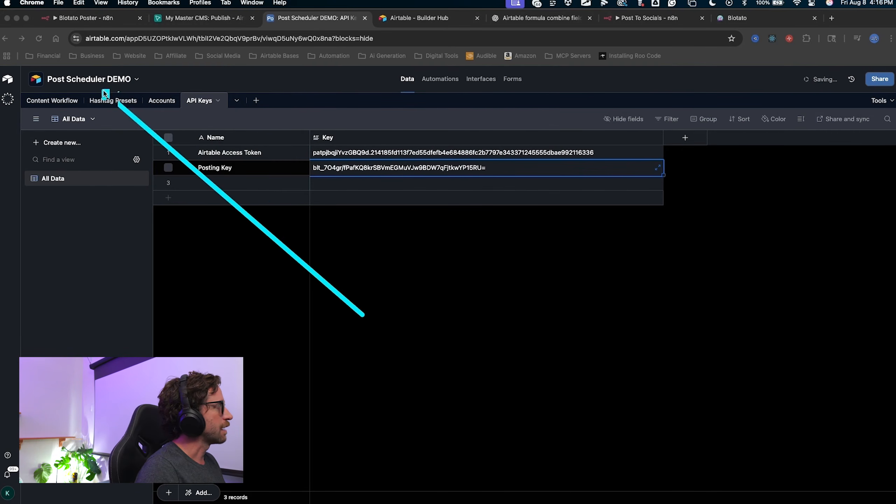
left_click_drag(104, 91, 306, 236)
key("Escape")
mouse_move(407, 320)
left_mouse_down()
mouse_move(380, 236)
mouse_move(350, 200)
mouse_move(460, 170)
mouse_move(329, 178)
mouse_move(366, 166)
mouse_move(379, 186)
mouse_move(10, 156)
mouse_move(260, 173)
mouse_move(315, 127)
left_mouse_up()
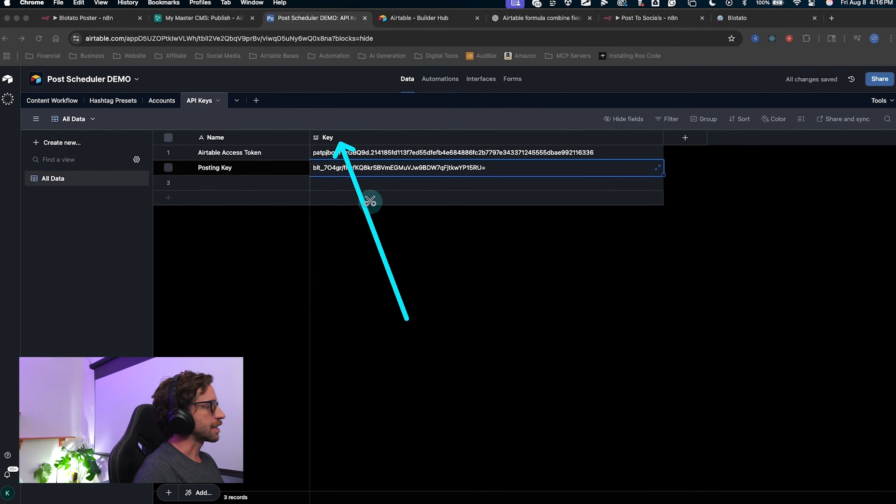
key("Escape")
mouse_move(494, 306)
left_mouse_down()
mouse_move(464, 169)
mouse_move(475, 178)
left_mouse_up()
key("Escape")
left_click(738, 17)
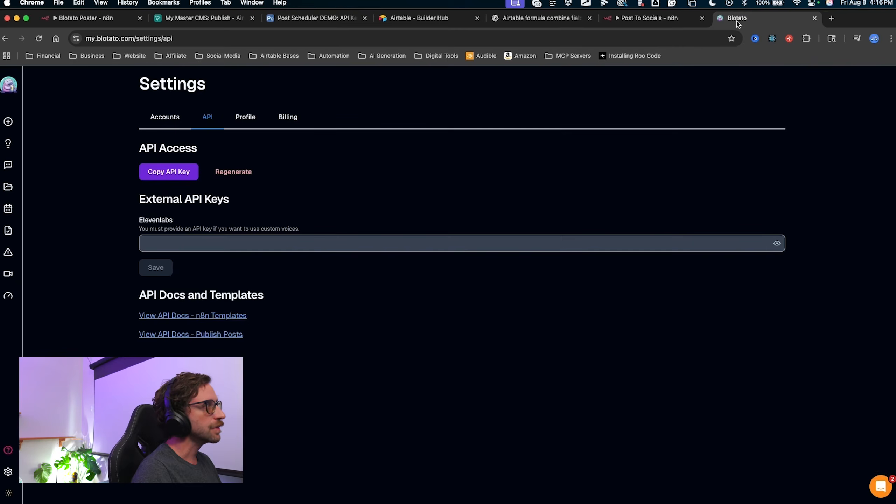
Open Blotato's Publish Posts API documentation and glance back at the n8n workflow.
mouse_move(355, 284)
left_mouse_down()
mouse_move(259, 325)
mouse_move(236, 310)
mouse_move(240, 334)
mouse_move(225, 341)
left_mouse_up()
key("Escape")
left_click(220, 335)
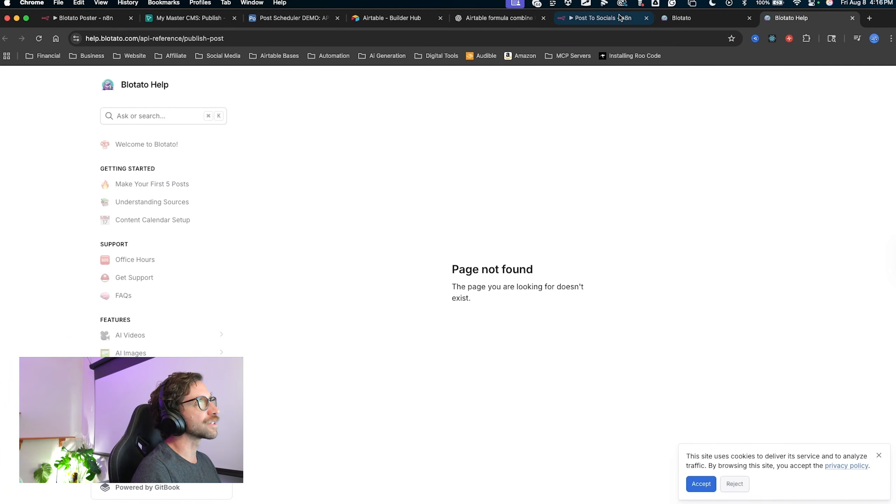
left_click(605, 18)
mouse_move(623, 73)
left_mouse_down()
mouse_move(237, 76)
mouse_move(314, 400)
mouse_move(422, 138)
mouse_move(469, 409)
left_mouse_up()
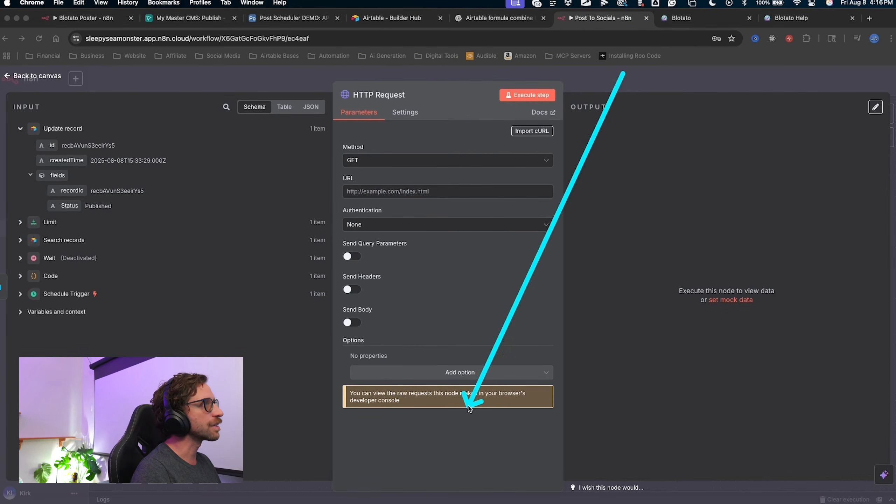
In Blotato Help, scroll down and expand the API Reference section.
left_click(791, 18)
mouse_move(395, 153)
left_mouse_down()
mouse_move(344, 123)
mouse_move(98, 347)
mouse_move(240, 420)
mouse_move(238, 255)
left_mouse_up()
key("Escape")
scroll(174, 268, "down", 6)
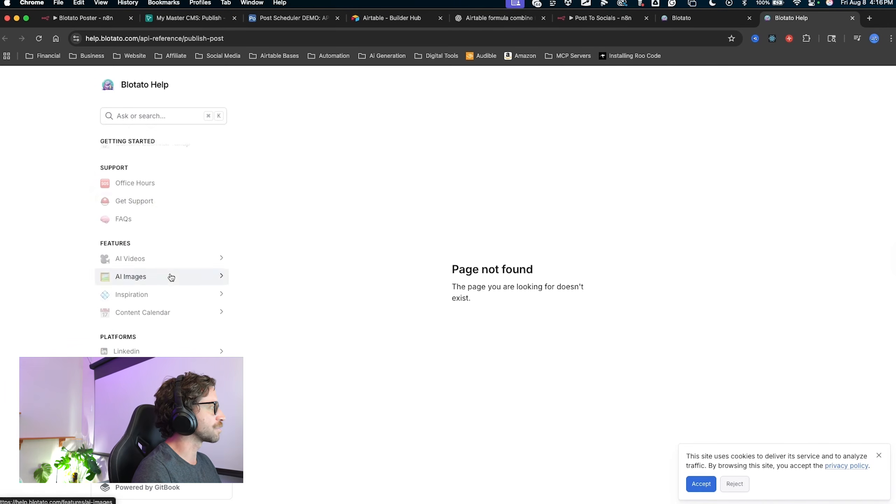
scroll(135, 310, "down", 7)
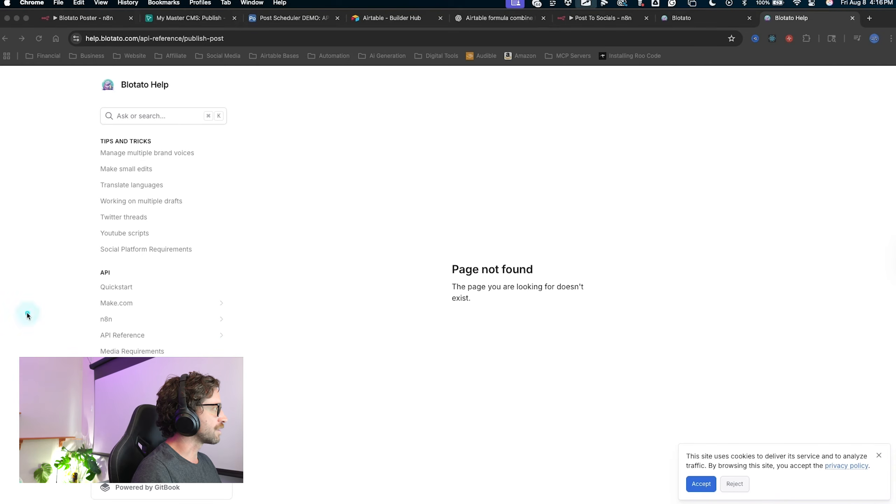
mouse_move(28, 313)
left_mouse_down()
mouse_move(90, 303)
mouse_move(98, 278)
left_mouse_up()
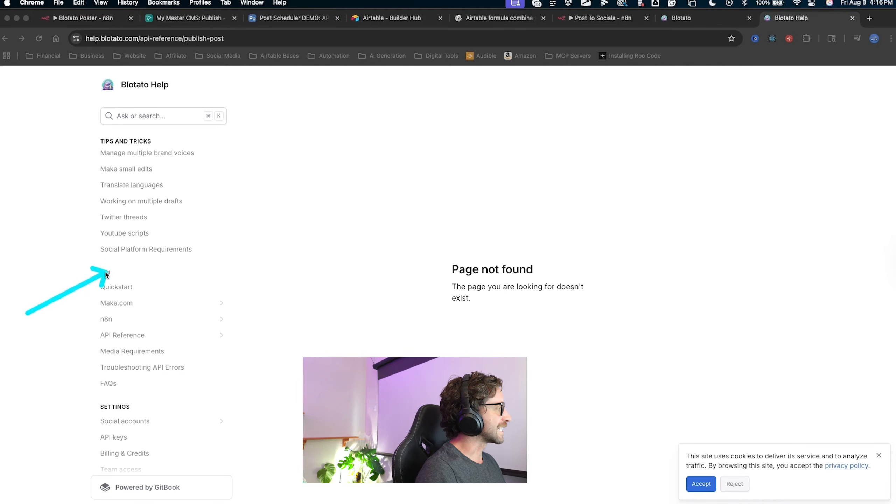
left_click_drag(103, 274, 103, 338)
key("Escape")
left_click(114, 339)
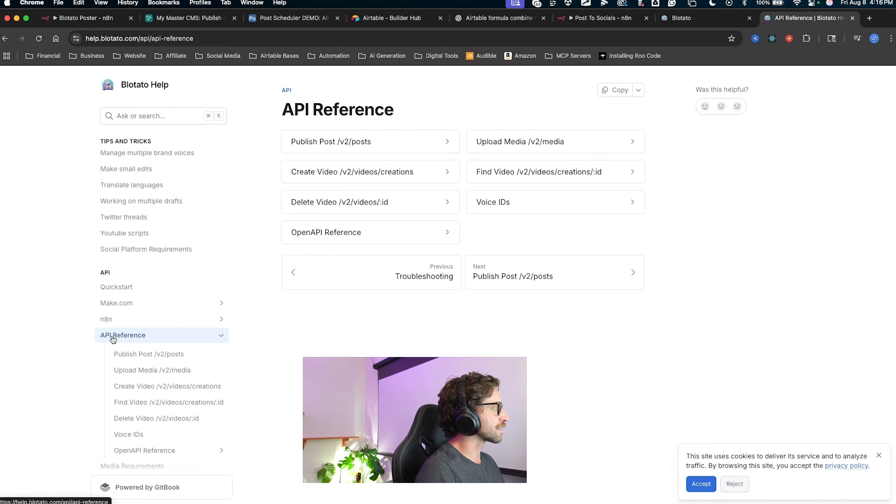
left_click_drag(37, 362, 65, 350)
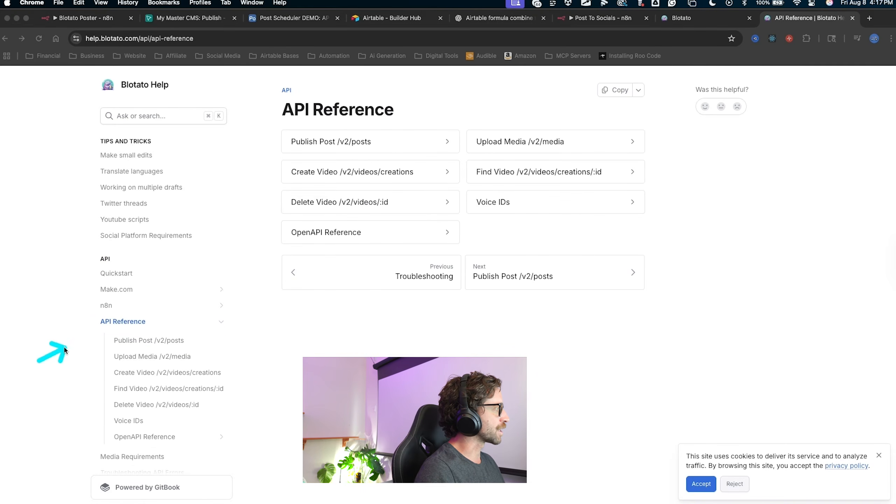
mouse_move(119, 342)
left_mouse_down()
mouse_move(110, 426)
mouse_move(108, 418)
left_mouse_up()
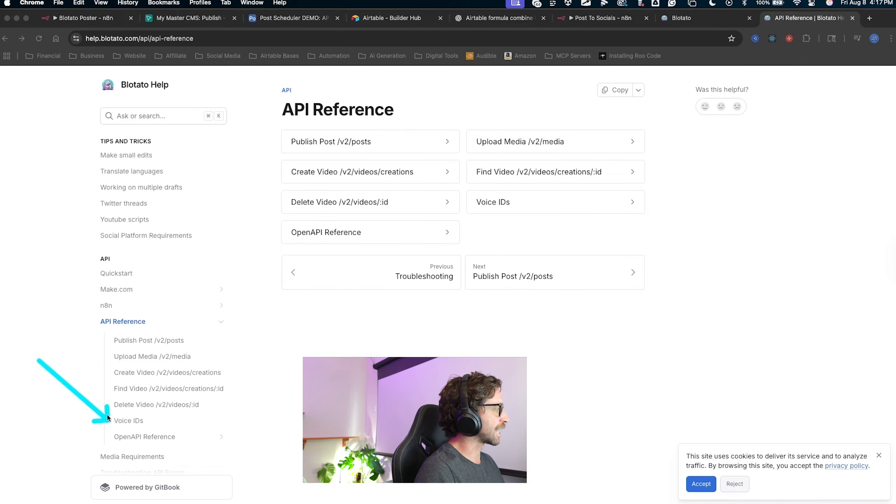
scroll(210, 396, "down", 1)
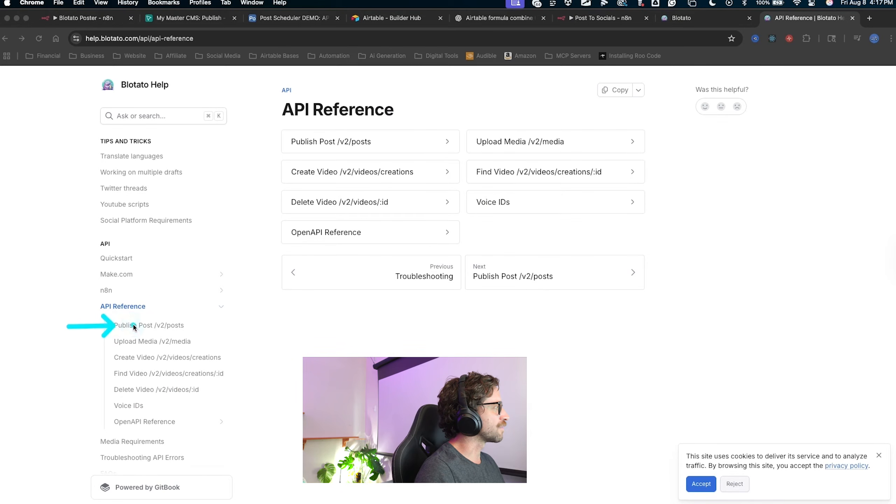
key("Escape")
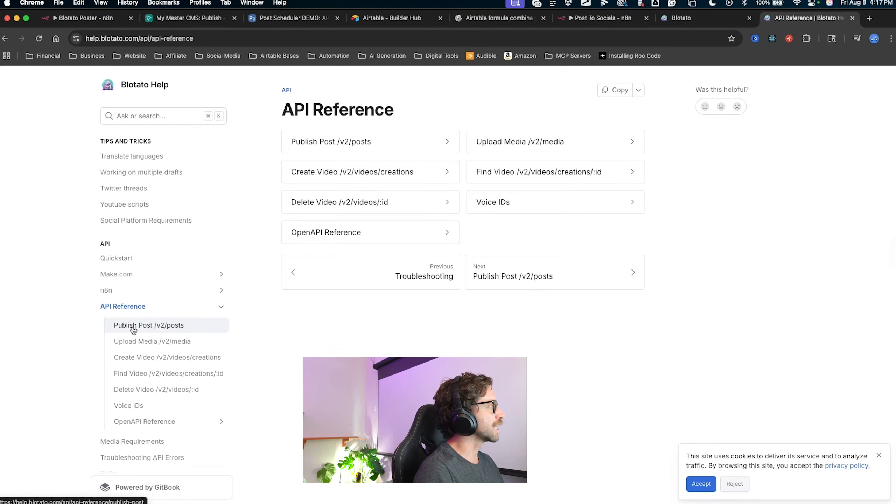
Open Publish Post /v2/posts, then the Upload Media /v2/media reference page.
left_click(133, 330)
scroll(424, 246, "down", 10)
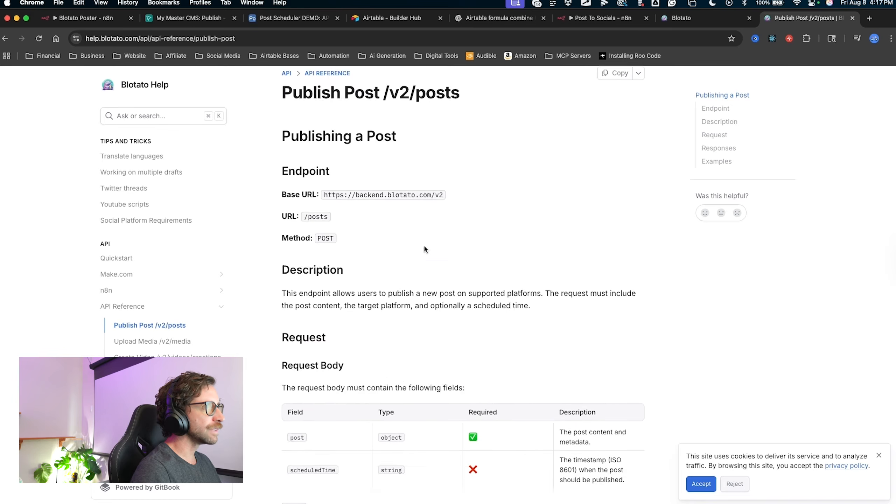
scroll(424, 248, "down", 15)
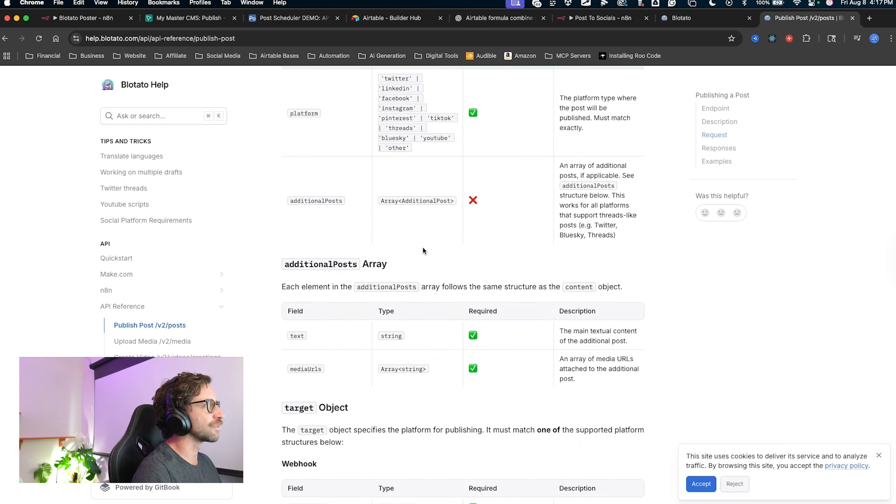
scroll(423, 247, "down", 10)
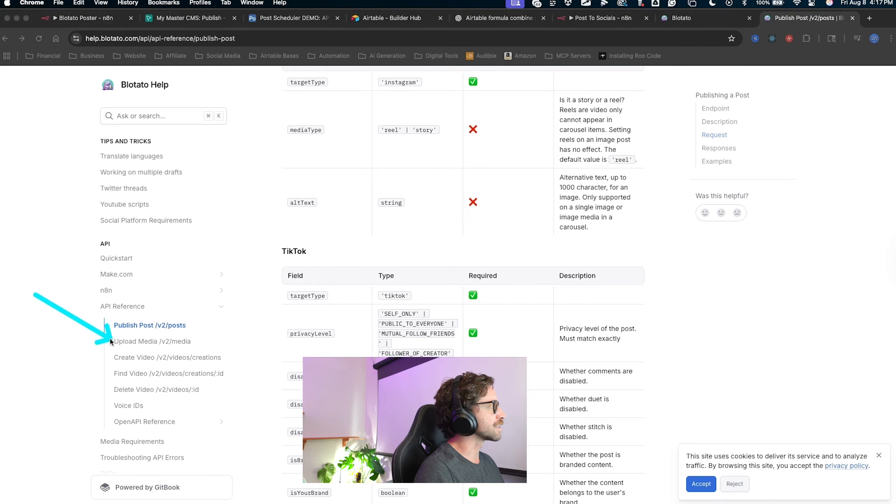
left_click_drag(11, 250, 152, 345)
key("Escape")
left_click(150, 342)
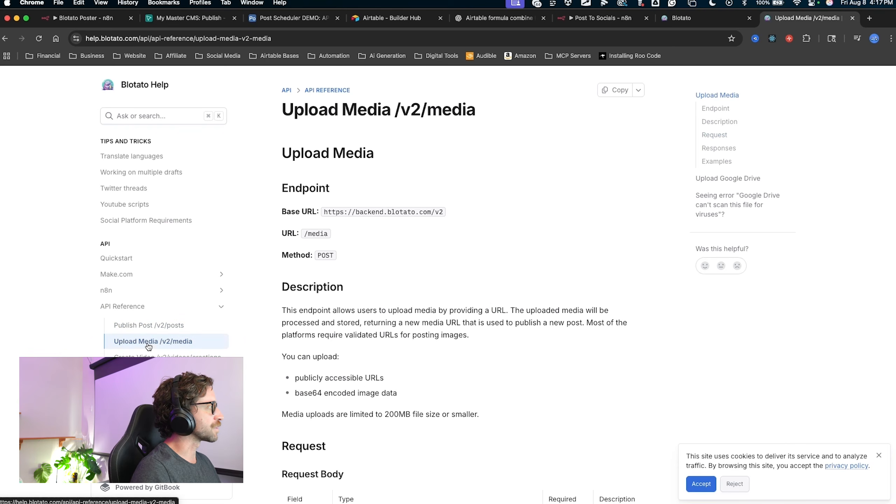
left_click_drag(73, 323, 108, 340)
key("Escape")
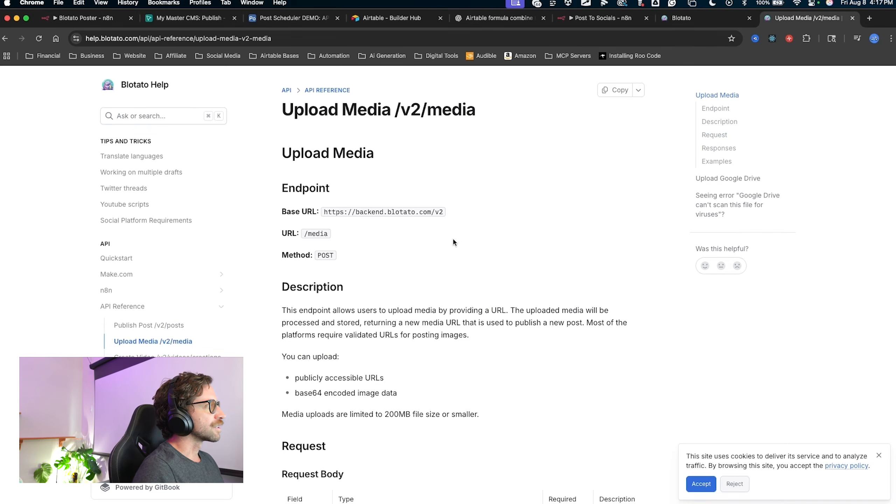
Copy the entire Upload Media /v2/media page for use in ChatGPT.
key("ctrl+a")
key("Escape")
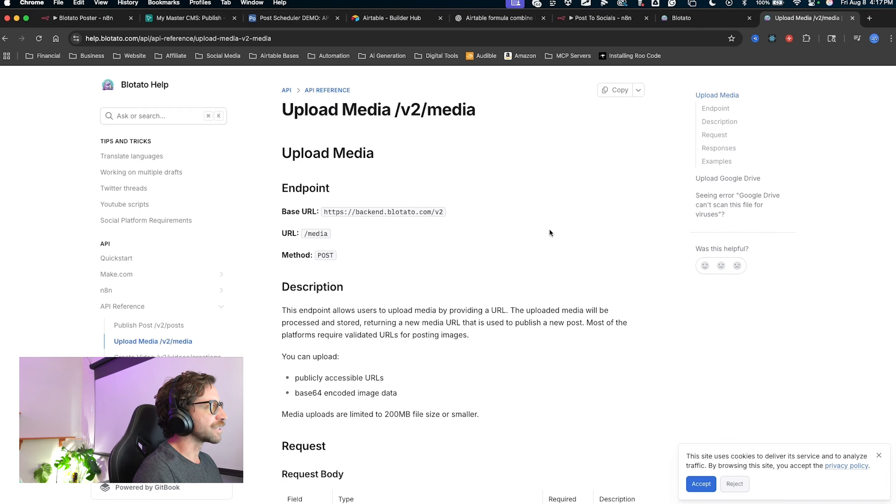
mouse_move(550, 241)
left_mouse_down()
mouse_move(594, 97)
mouse_move(601, 99)
left_mouse_up()
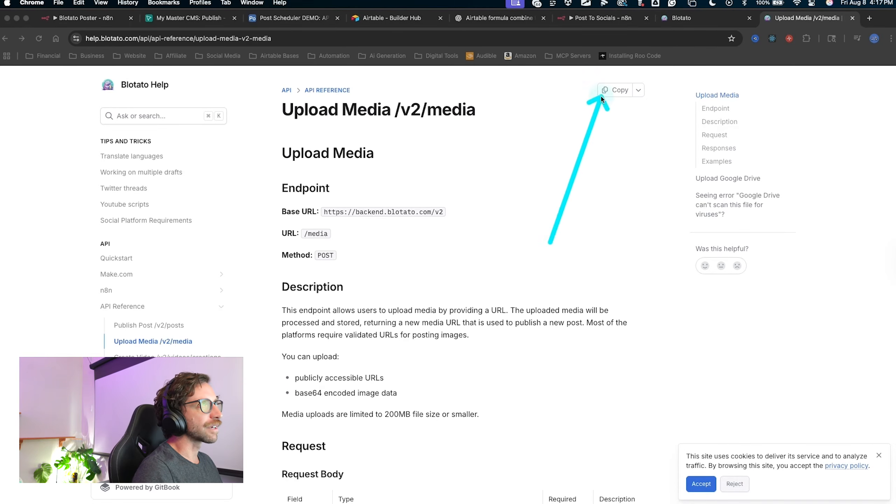
key("Escape")
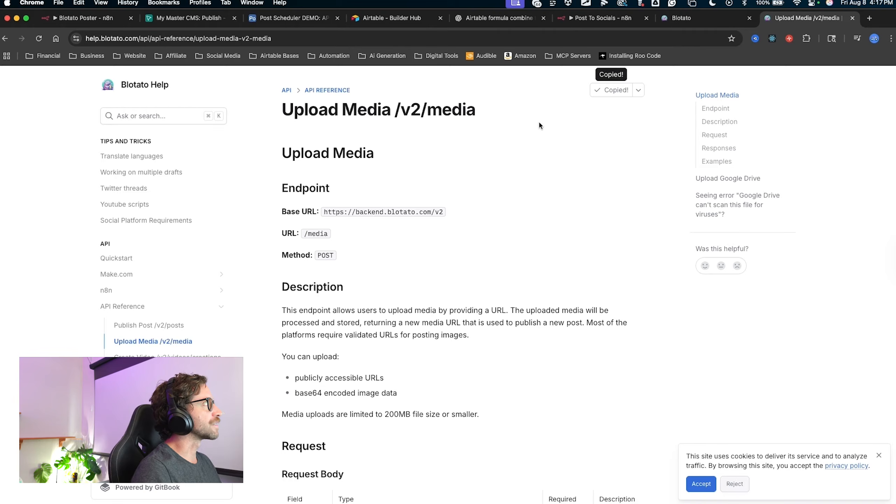
left_click(497, 18)
mouse_move(284, 339)
left_mouse_down()
mouse_move(92, 128)
mouse_move(33, 104)
left_mouse_up()
key("Escape")
Start a new ChatGPT chat.
left_click(7, 102)
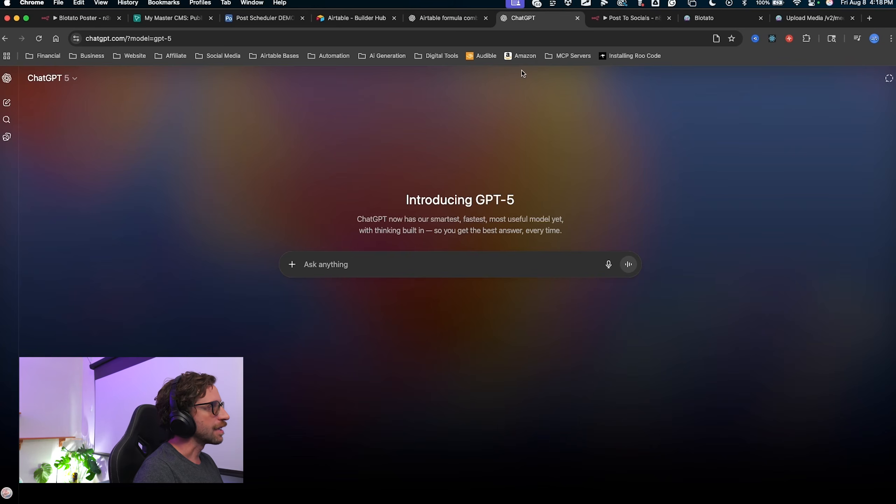
mouse_move(602, 87)
left_mouse_down()
mouse_move(426, 171)
mouse_move(465, 176)
left_mouse_up()
key("Escape")
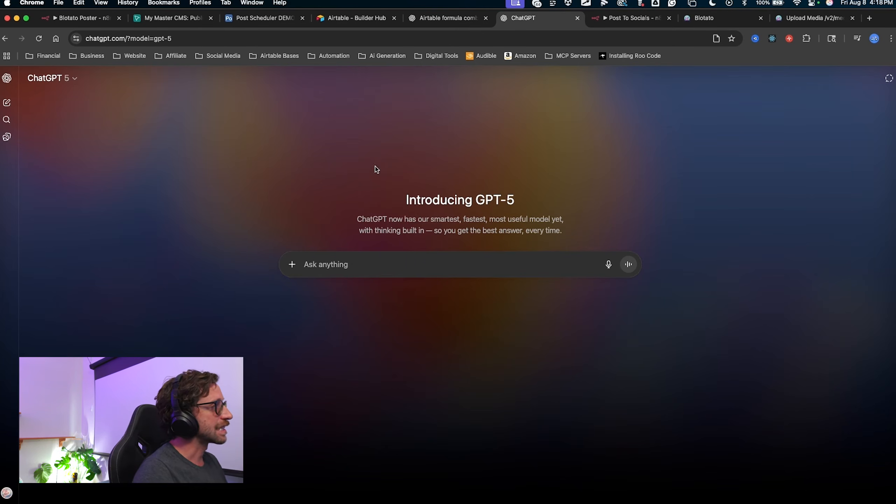
left_click_drag(120, 209, 75, 115)
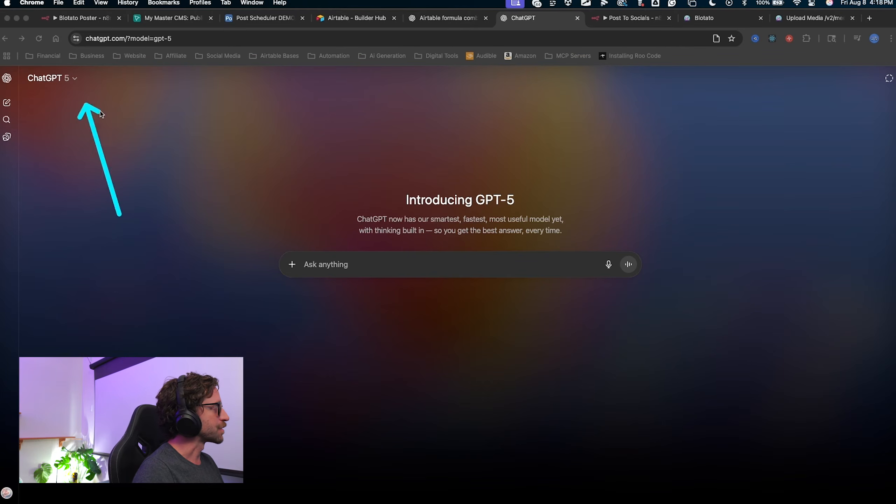
left_click_drag(118, 213, 236, 176)
key("Escape")
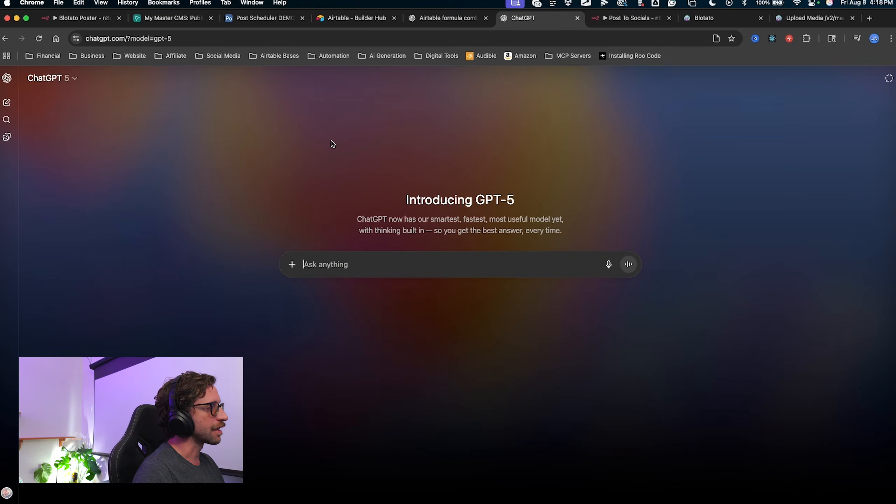
Paste the Upload Media docs and send a request for step-by-step HTTP node setup.
key("super+v")
scroll(428, 316, "up", 5)
scroll(423, 314, "up", 10)
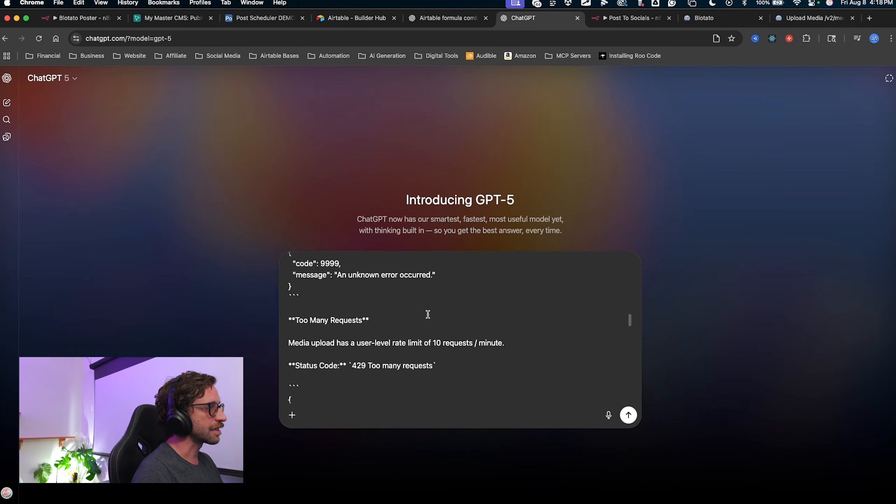
scroll(387, 339, "down", 15)
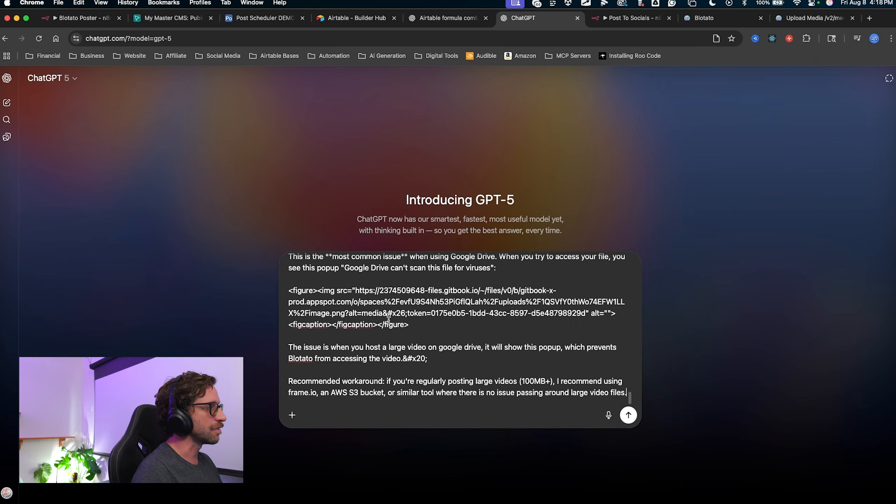
type("--")
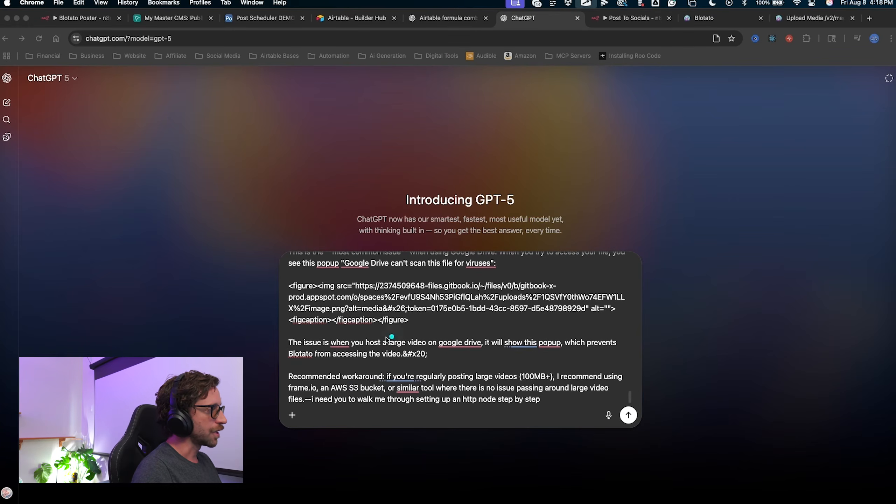
mouse_move(349, 459)
left_mouse_down()
mouse_move(402, 415)
mouse_move(511, 403)
left_mouse_up()
key("Escape")
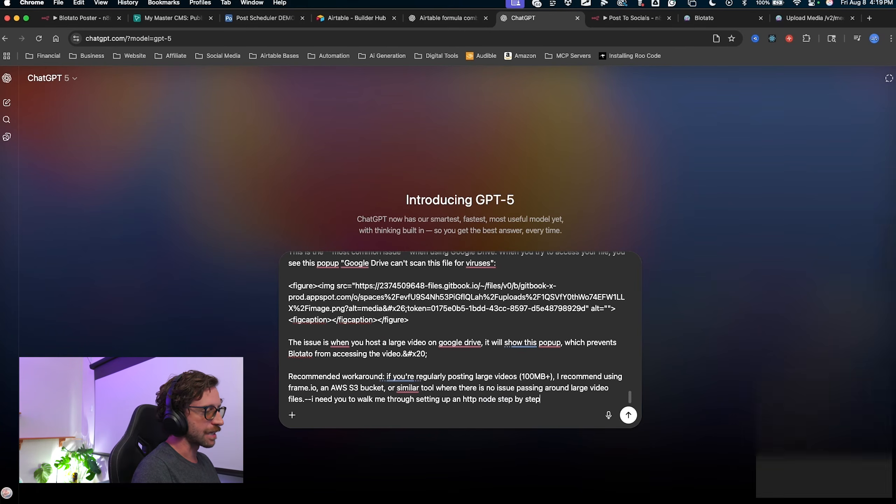
key("Return")
mouse_move(128, 203)
left_mouse_down()
mouse_move(280, 144)
mouse_move(304, 433)
left_mouse_up()
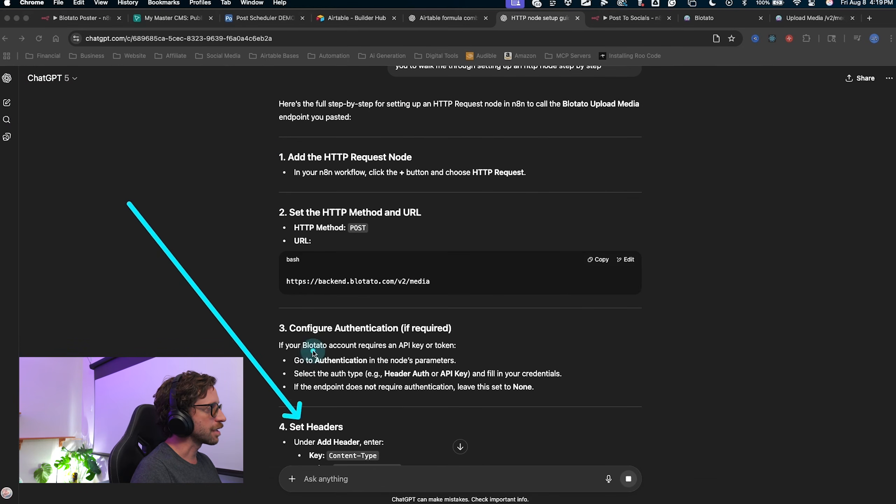
Quote the guide's Configure Authentication section and send 'idont understand' as a follow-up.
key("Escape")
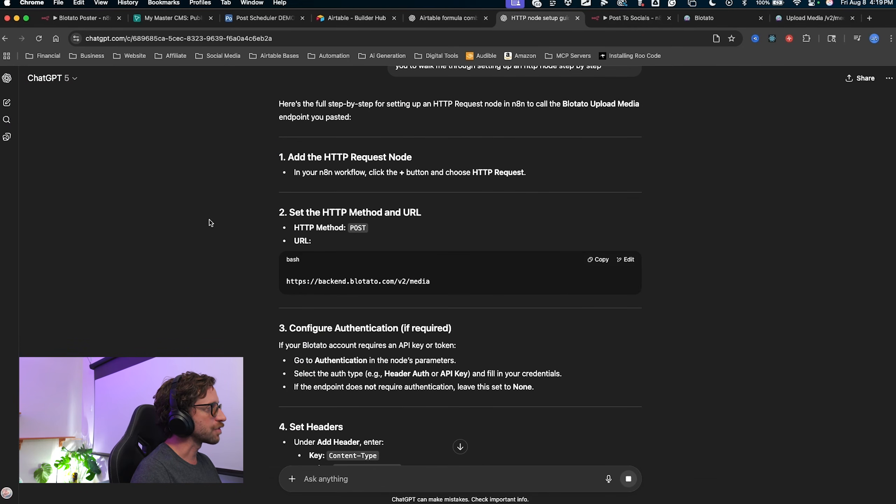
scroll(328, 368, "down", 1)
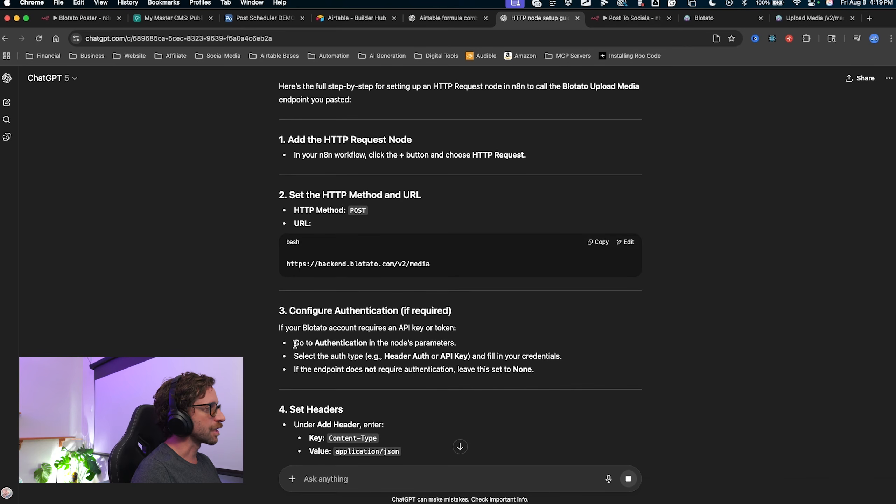
key("ctrl+a")
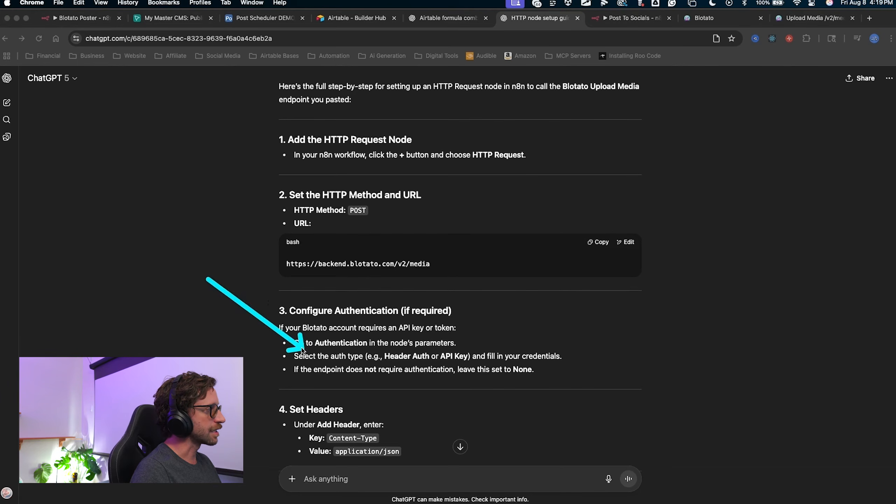
key("Escape")
left_click_drag(278, 314, 550, 373)
key("super+c")
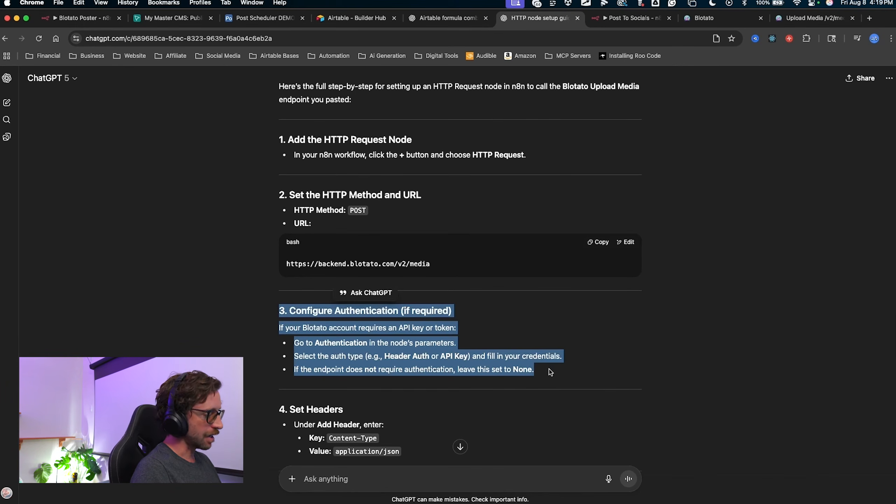
left_click(354, 472)
key("super+v")
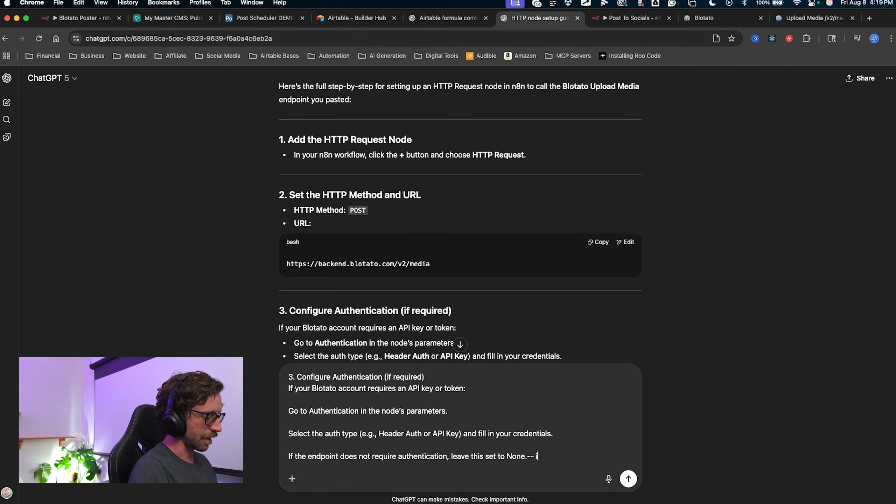
type("-- idont ")
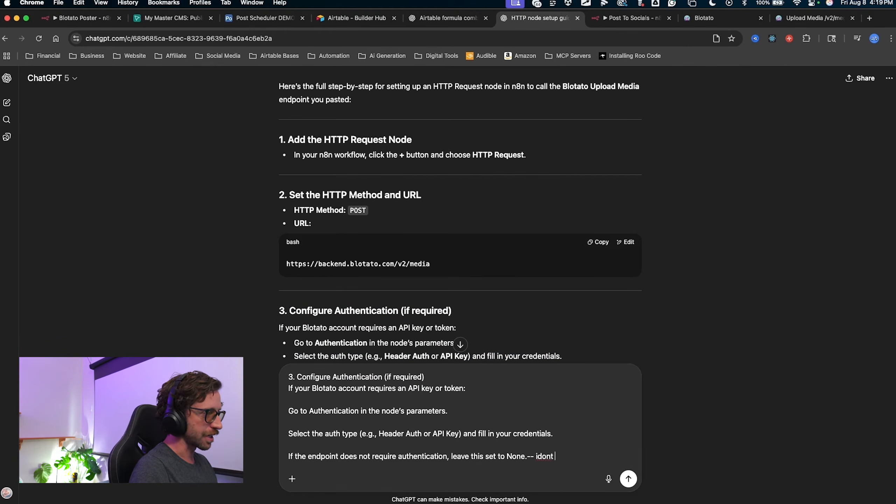
type("understand")
key("Return")
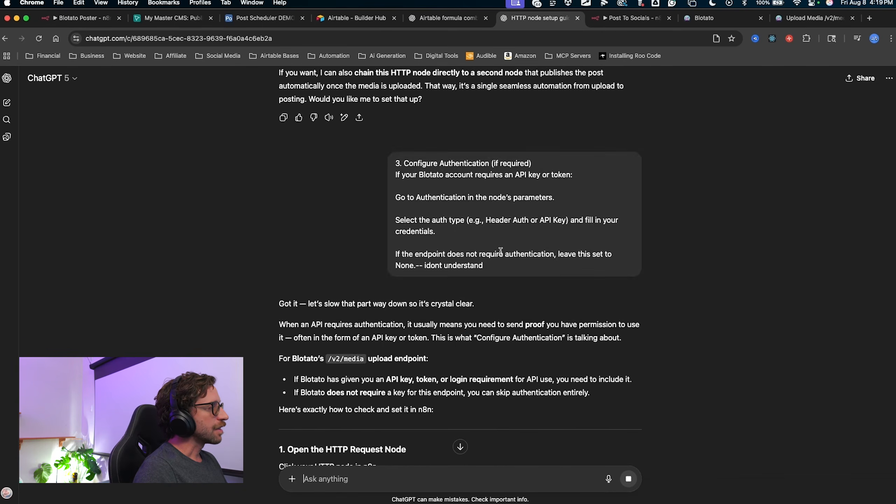
Scroll back over the setup guide, then return to n8n's HTTP Request node.
scroll(501, 251, "up", 20)
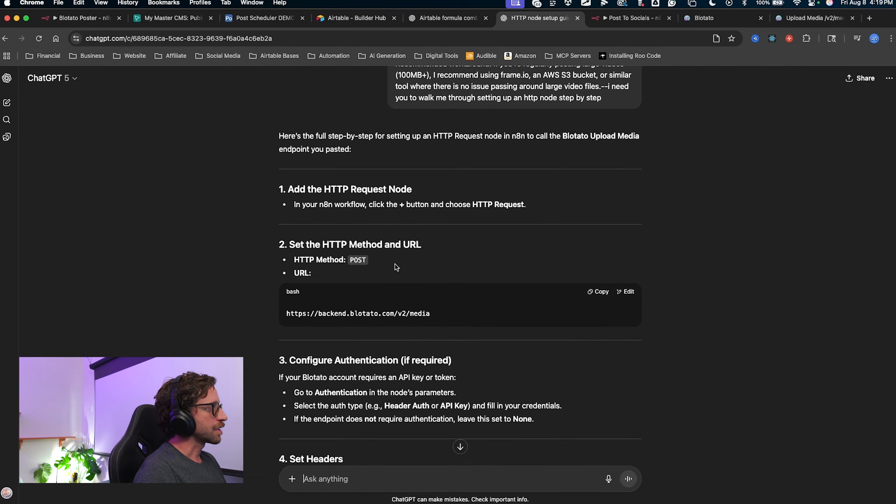
scroll(397, 267, "up", 2)
scroll(306, 347, "down", 3)
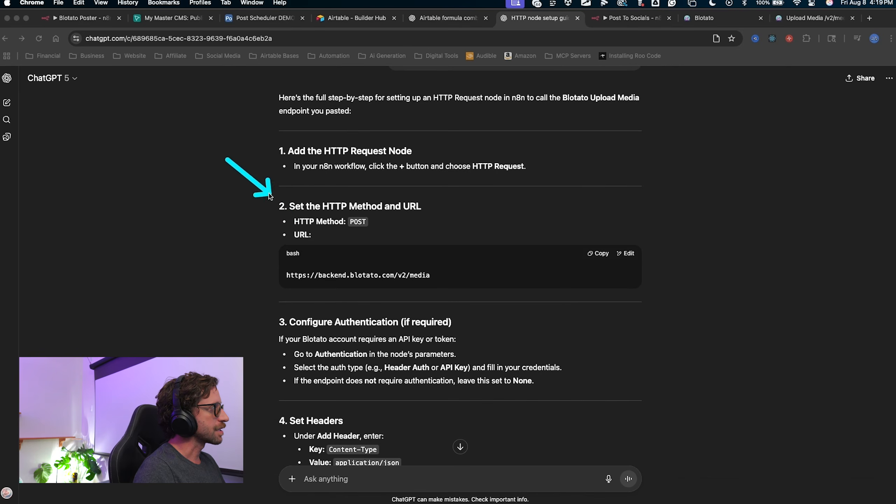
left_click(367, 220)
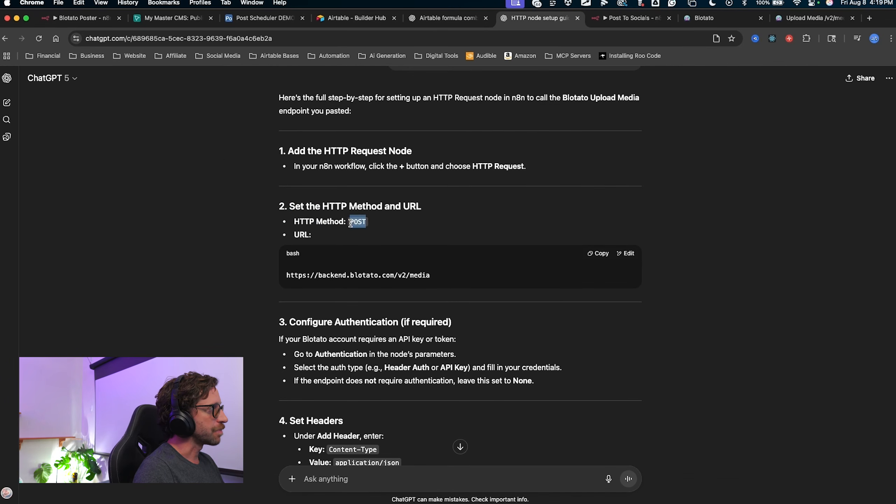
left_click(614, 19)
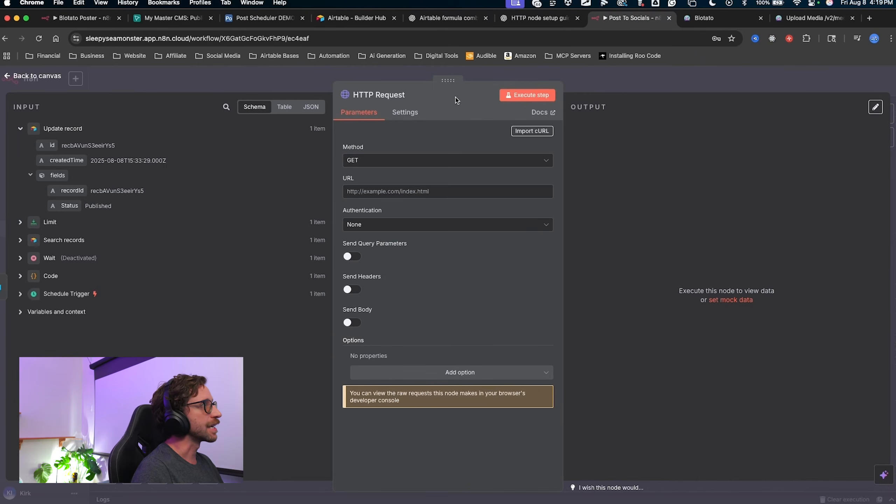
left_click(366, 159)
left_click(366, 261)
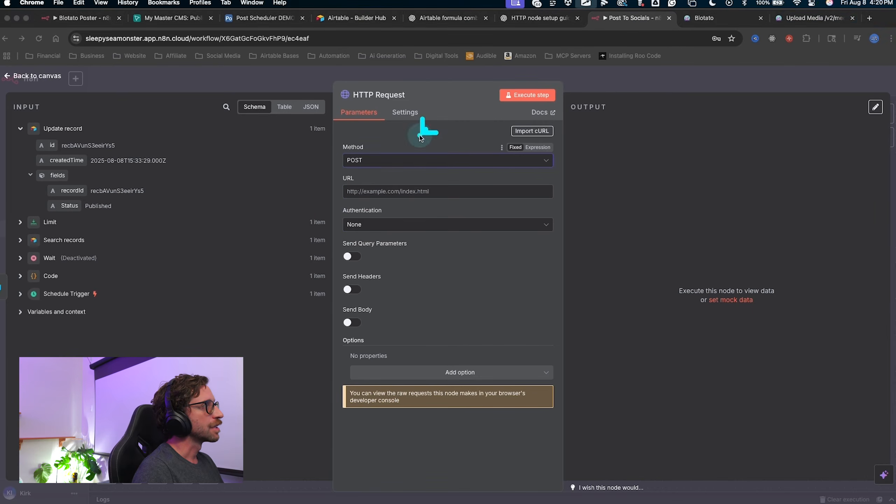
left_click(421, 160)
left_click(538, 18)
left_click(596, 254)
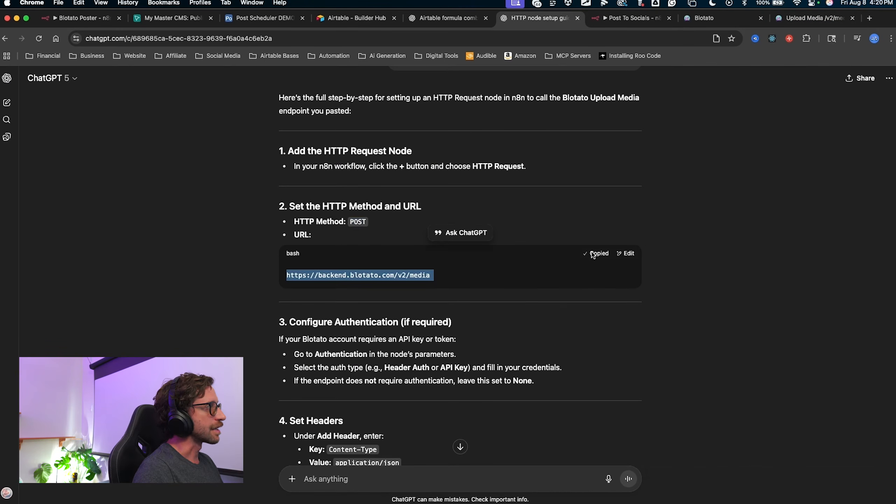
left_click(625, 18)
type("https://backend.blotato.com/v2/media")
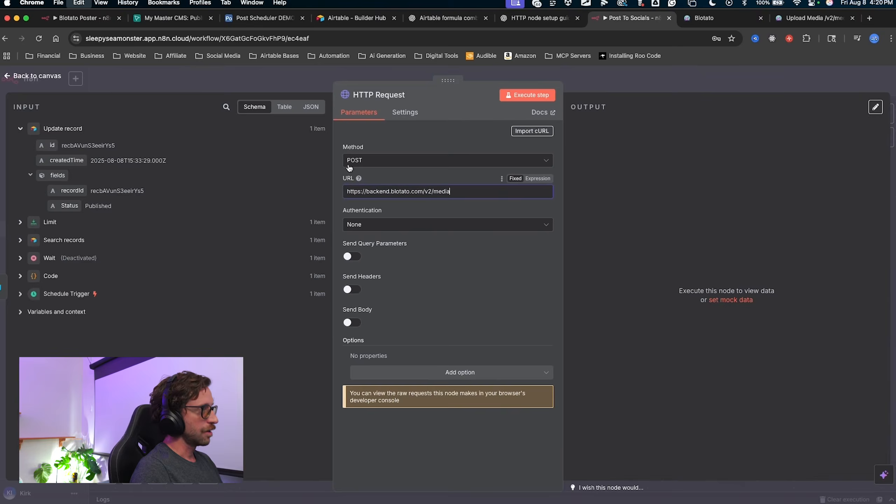
Turn on Send Headers and copy the Content-Type: application/json header from the guide.
left_click(352, 289)
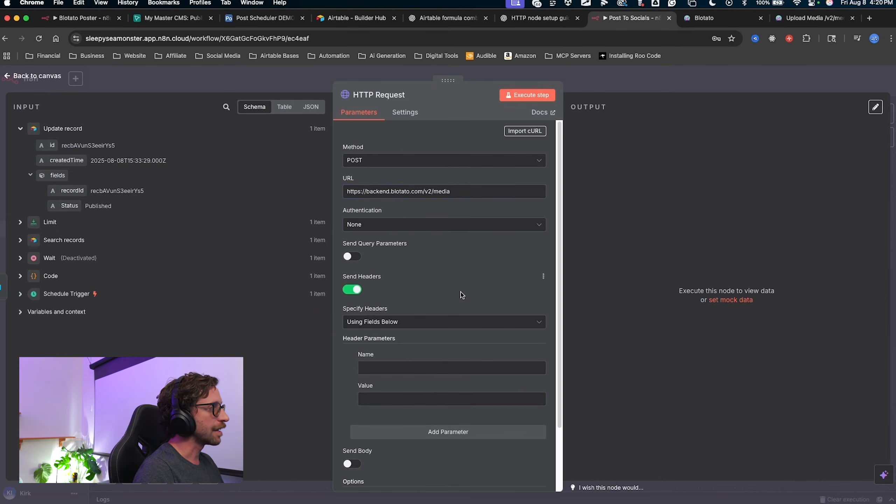
left_click(776, 19)
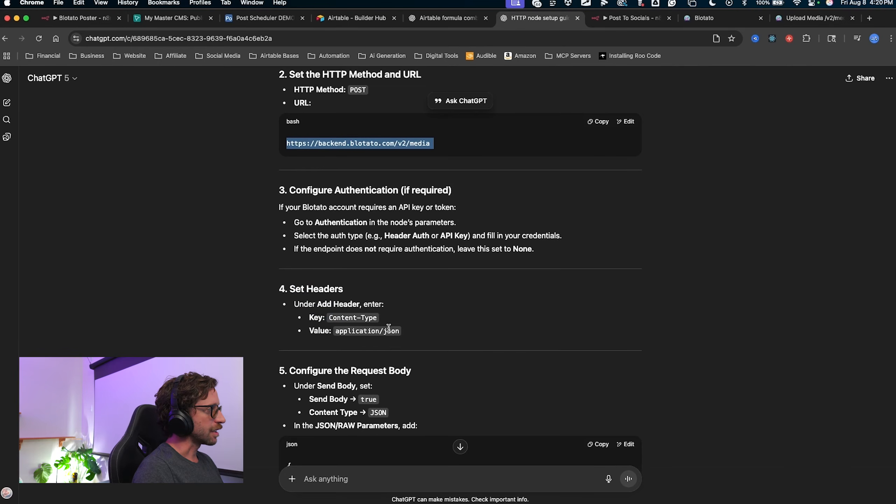
scroll(378, 312, "down", 1)
left_click_drag(377, 308, 328, 306)
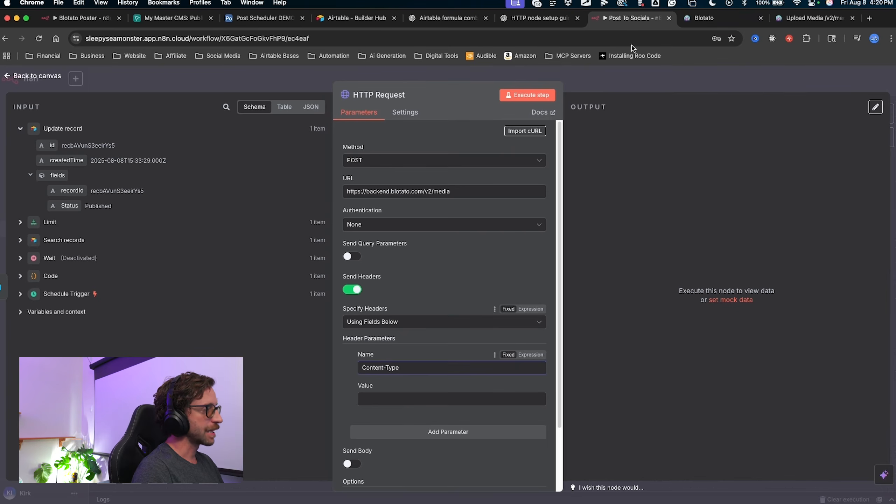
left_click_drag(400, 319, 396, 322)
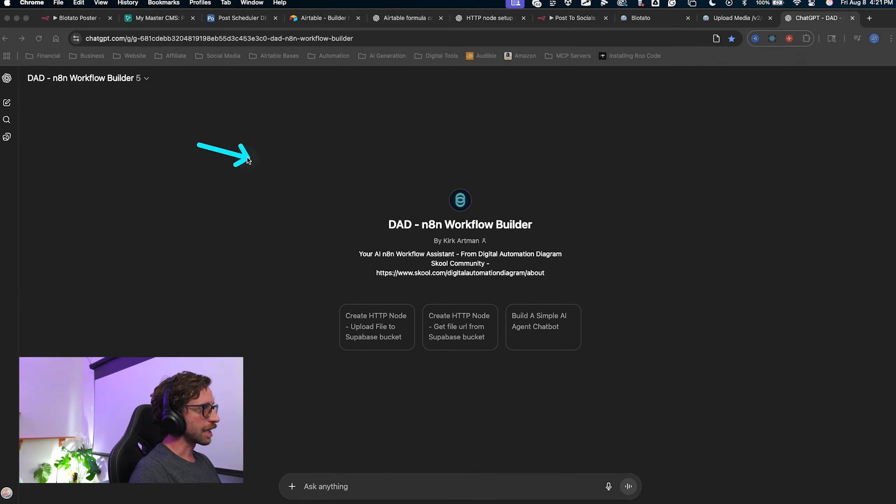
Annotate several areas of the DAD - n8n Workflow Builder GPT page.
mouse_move(249, 160)
left_mouse_down()
mouse_move(390, 186)
mouse_move(385, 216)
mouse_move(292, 377)
mouse_move(492, 200)
mouse_move(396, 365)
mouse_move(386, 263)
left_mouse_up()
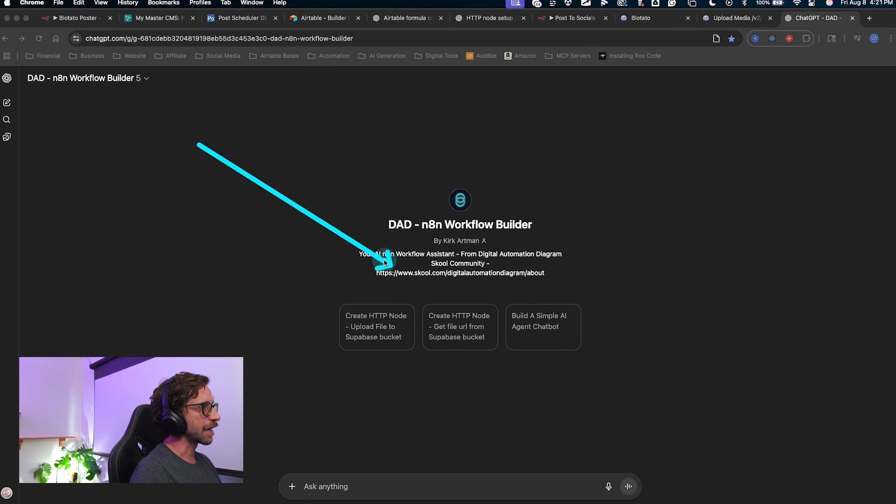
key("Escape")
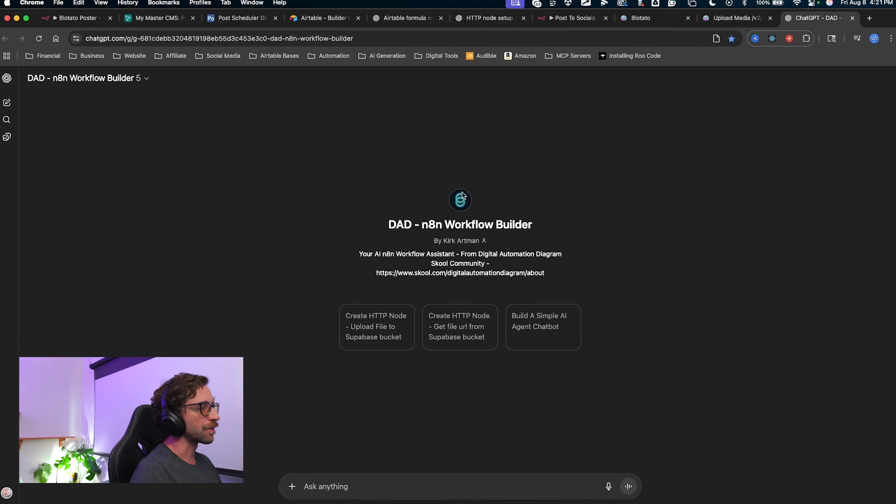
key("ctrl+shift+a")
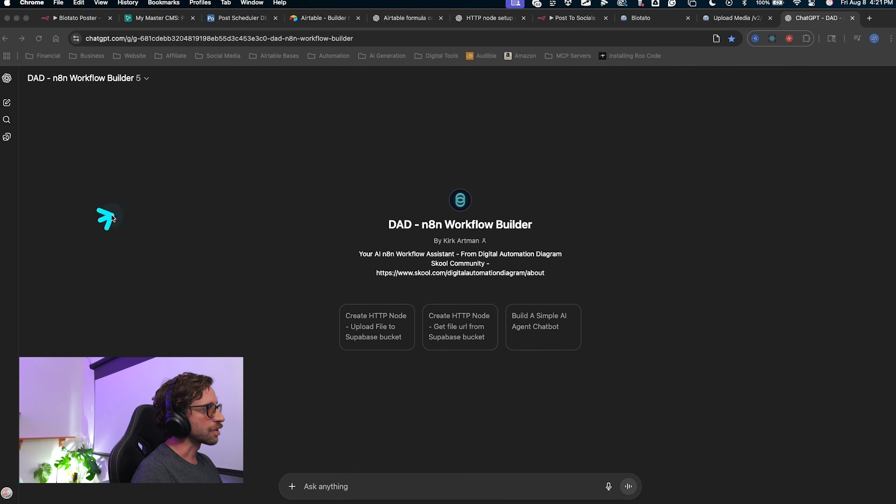
mouse_move(100, 220)
left_mouse_down()
mouse_move(248, 370)
mouse_move(428, 112)
mouse_move(374, 173)
left_mouse_up()
key("Escape")
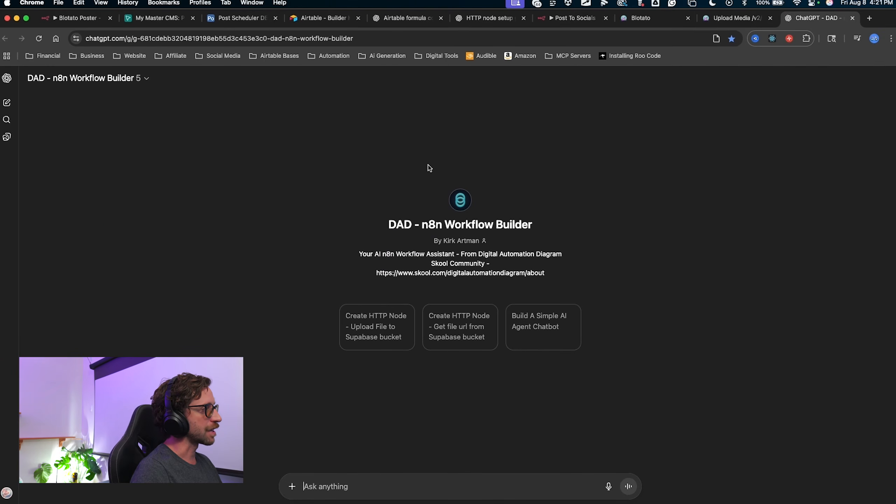
key("ctrl+shift+a")
mouse_move(449, 459)
left_mouse_down()
mouse_move(475, 348)
mouse_move(446, 356)
mouse_move(473, 354)
mouse_move(465, 358)
mouse_move(494, 382)
mouse_move(420, 344)
left_mouse_up()
key("Escape")
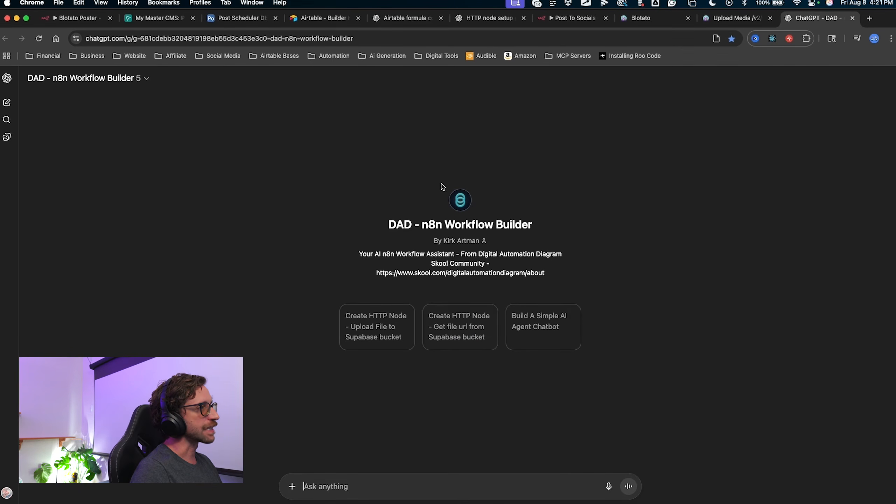
key("ctrl+shift+a")
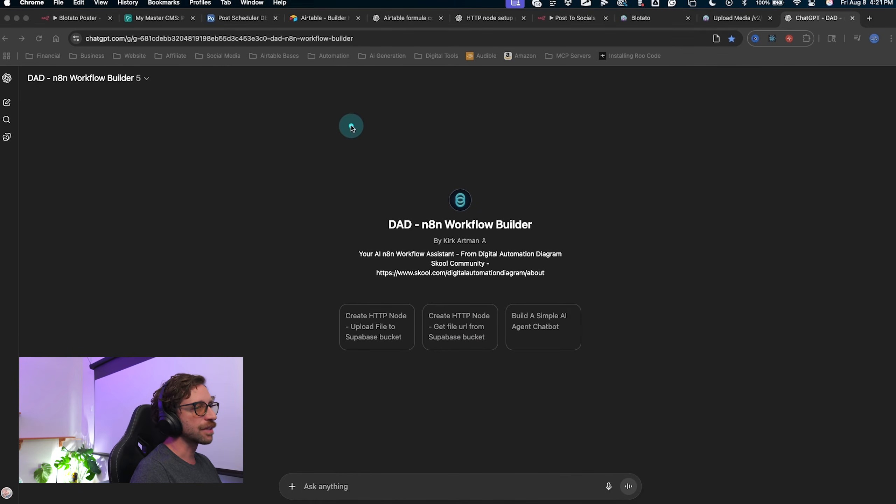
key("Escape")
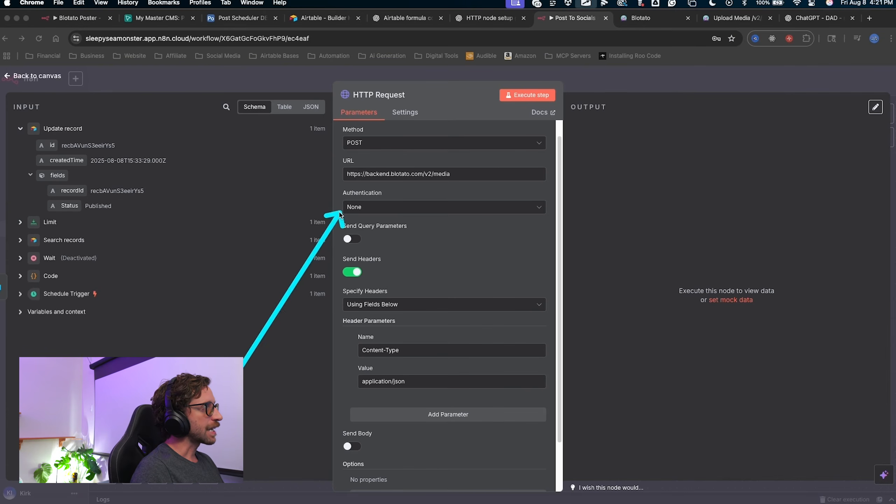
mouse_move(359, 159)
left_mouse_down()
mouse_move(409, 301)
mouse_move(359, 276)
mouse_move(320, 364)
mouse_move(414, 422)
left_mouse_up()
key("Escape")
Add a second header named Authorization to the HTTP Request node.
left_click(417, 423)
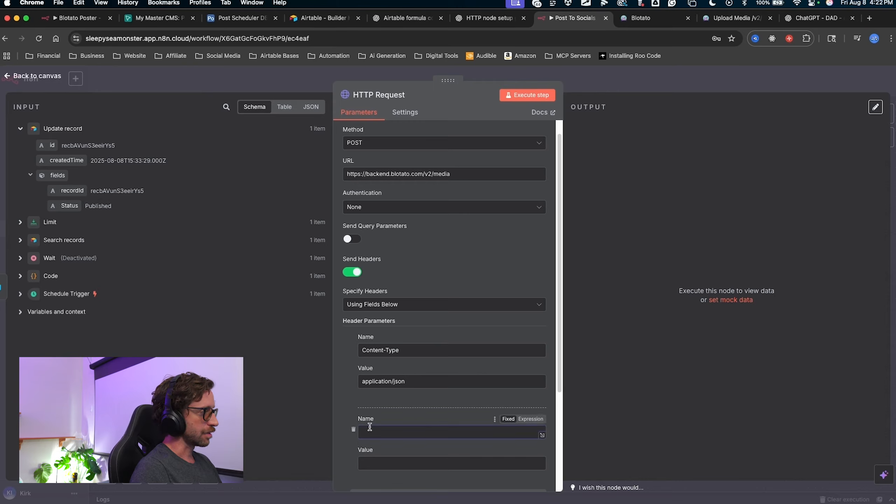
type("Authorization")
scroll(400, 414, "down", 2)
left_click_drag(460, 310, 402, 393)
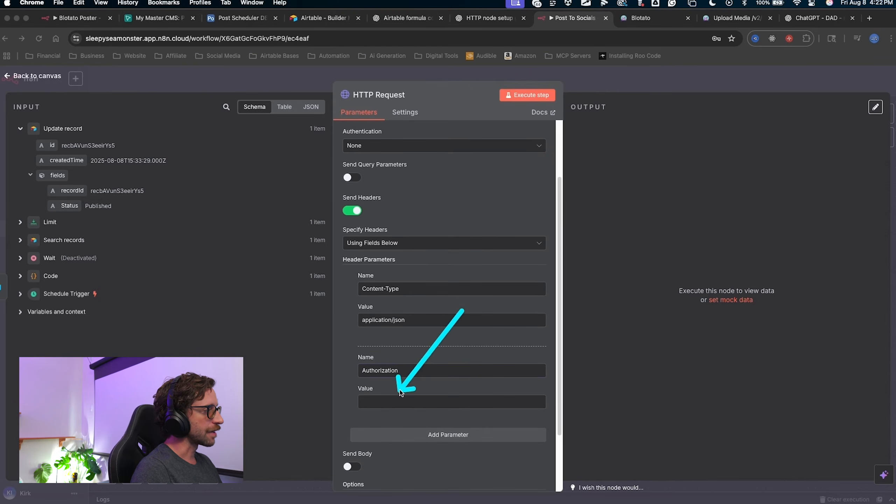
key("Escape")
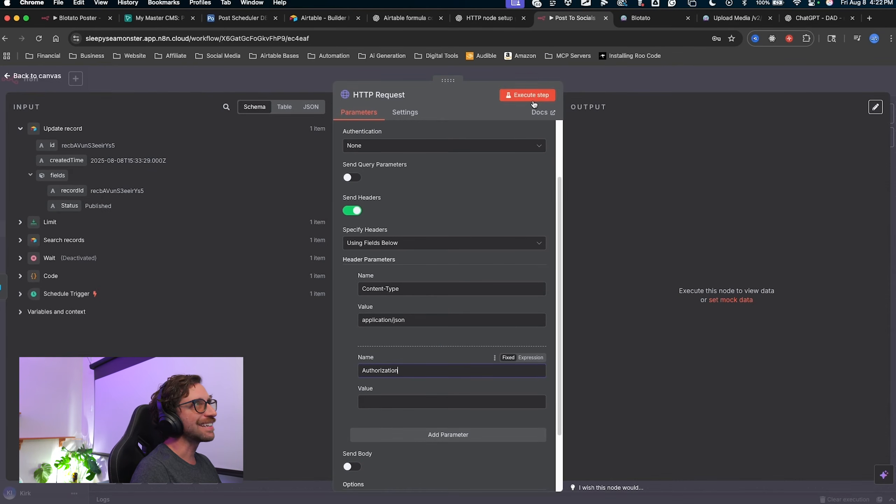
left_click(380, 403)
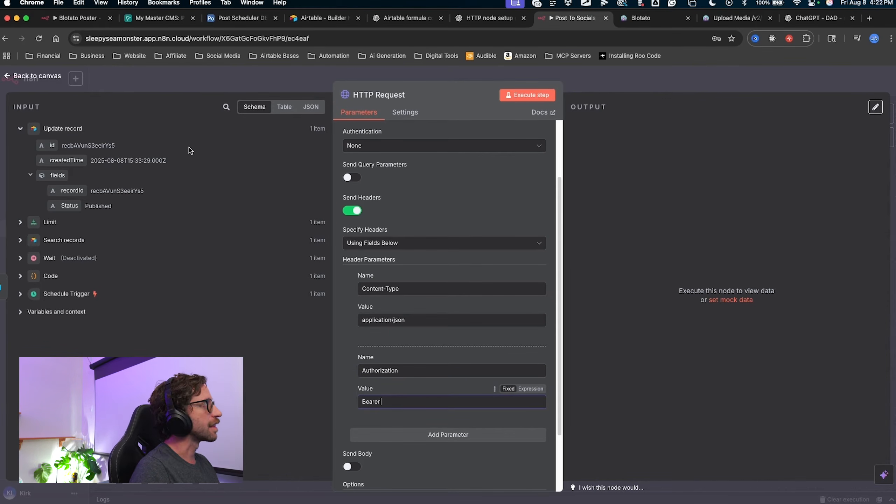
Copy the Blotato Posting Key from Airtable's API Keys table.
left_click(242, 22)
left_click(399, 208)
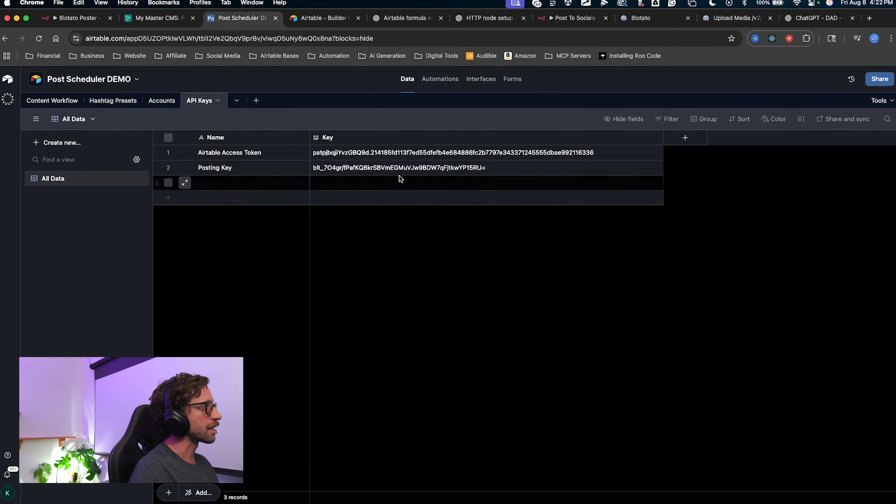
key("ctrl+a")
mouse_move(361, 280)
left_mouse_down()
mouse_move(225, 108)
mouse_move(76, 96)
mouse_move(282, 144)
left_mouse_up()
key("Escape")
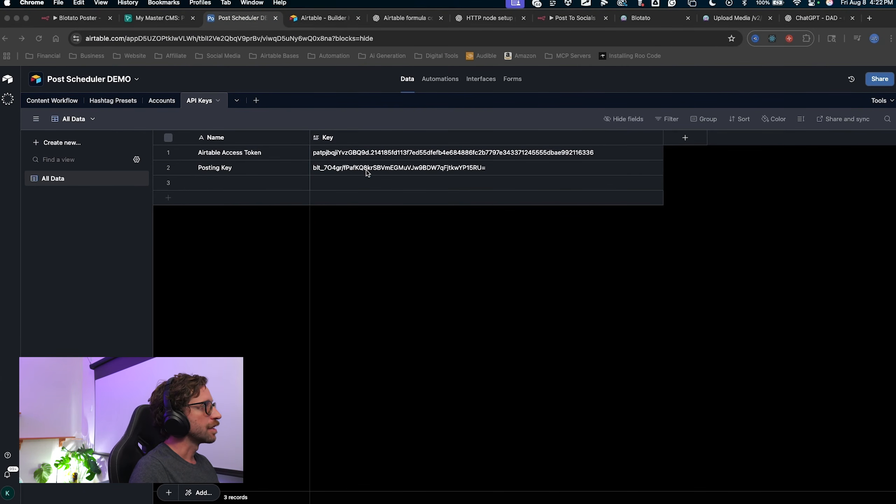
left_click(368, 169)
key("super+c")
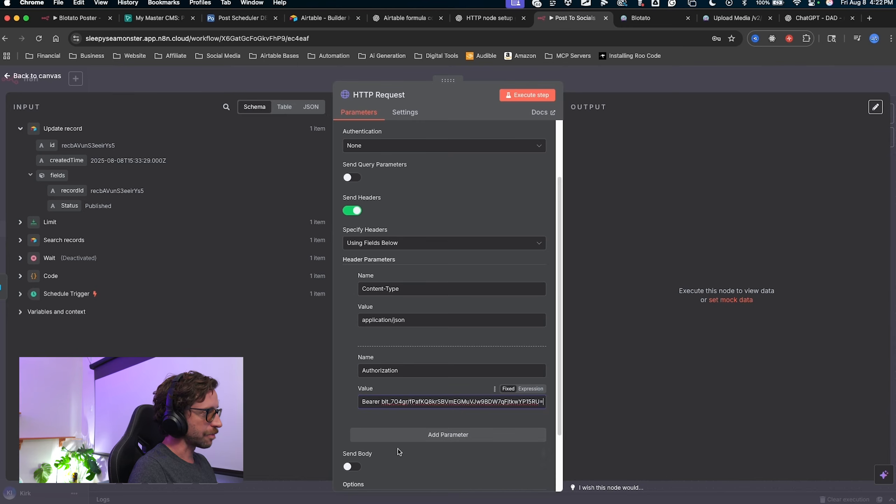
Turn on Send Body for the HTTP Request node.
key("ctrl+a")
mouse_move(399, 456)
left_mouse_down()
mouse_move(380, 396)
mouse_move(562, 405)
left_mouse_up()
key("Escape")
scroll(455, 440, "down", 3)
key("ctrl+a")
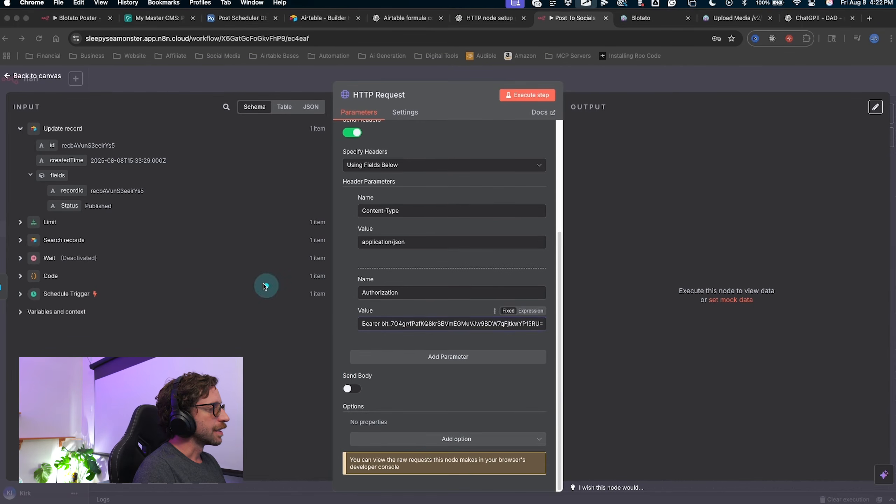
left_click_drag(264, 286, 338, 388)
key("Escape")
left_click(352, 389)
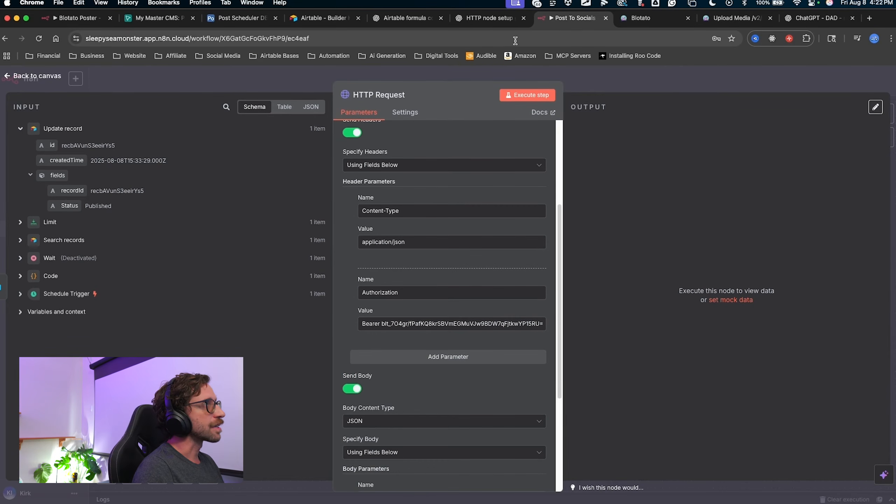
left_click(487, 17)
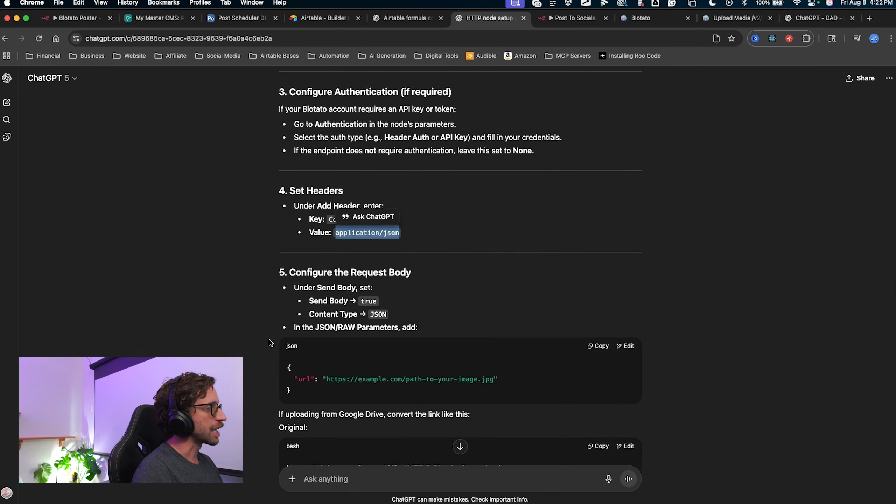
Copy the example JSON body with the url field from the Configure the Request Body step.
scroll(269, 340, "down", 3)
scroll(234, 244, "up", 1)
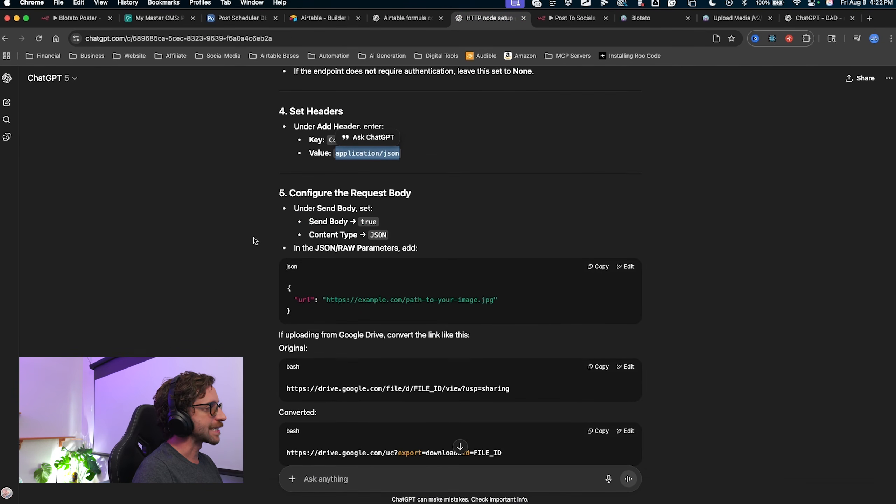
key("ctrl+alt+a")
mouse_move(184, 231)
left_mouse_down()
mouse_move(362, 226)
mouse_move(315, 234)
mouse_move(374, 235)
mouse_move(317, 241)
mouse_move(337, 296)
left_mouse_up()
key("Escape")
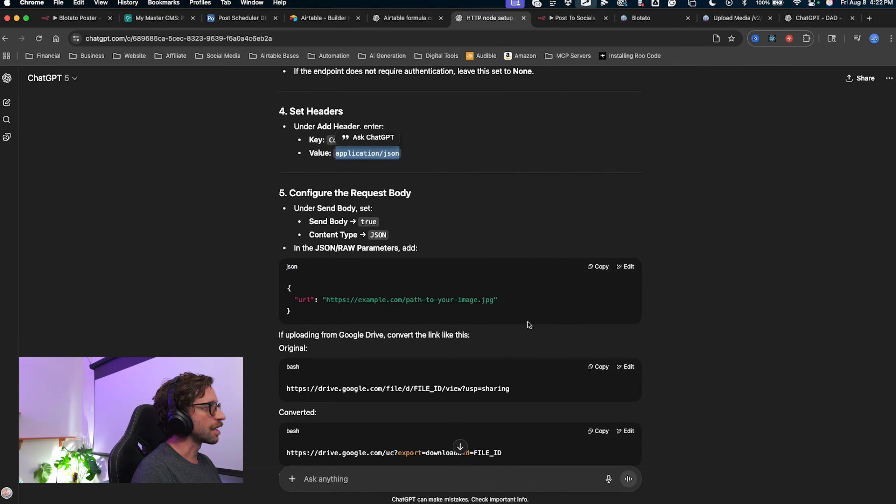
left_click(594, 268)
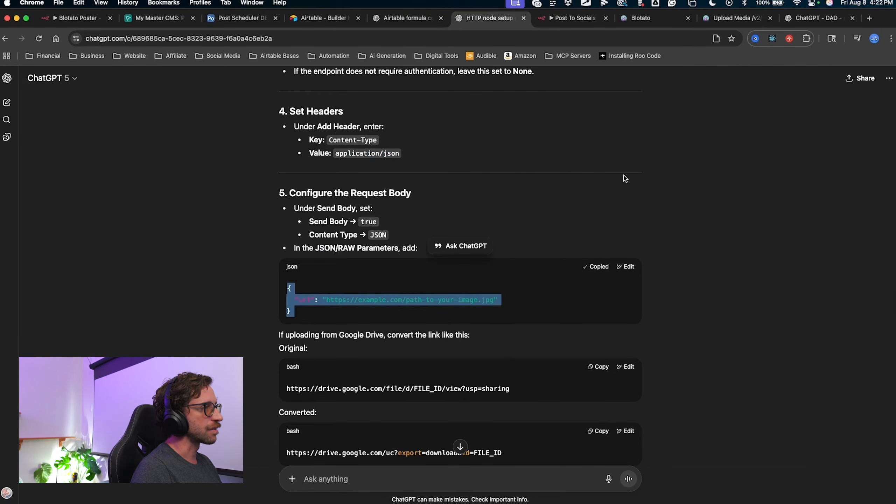
scroll(569, 155, "down", 3)
Set Specify Body to Using JSON and paste the example body with a url key.
left_click(573, 18)
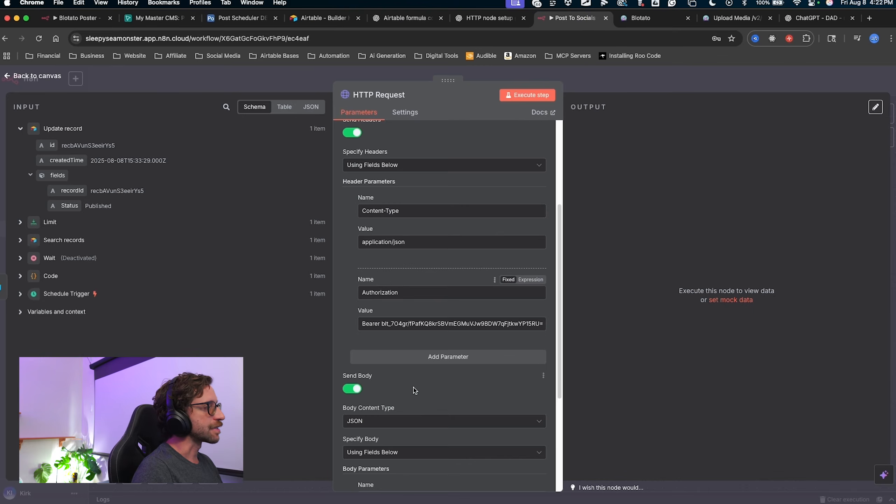
scroll(415, 390, "down", 3)
mouse_move(405, 317)
left_mouse_down()
mouse_move(350, 317)
mouse_move(360, 356)
mouse_move(390, 370)
mouse_move(373, 394)
mouse_move(396, 425)
left_mouse_up()
mouse_move(471, 293)
left_mouse_down()
mouse_move(398, 357)
mouse_move(388, 384)
left_mouse_up()
left_click(396, 386)
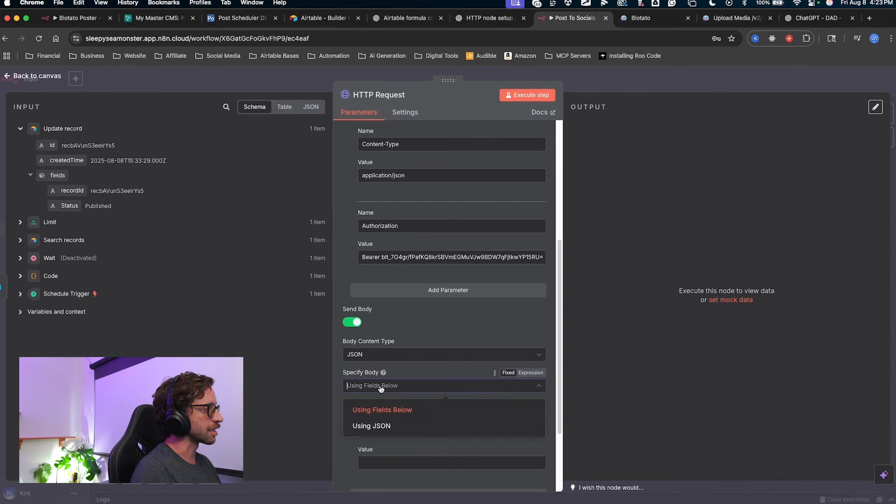
left_click(371, 424)
scroll(426, 394, "down", 2)
key("super+v")
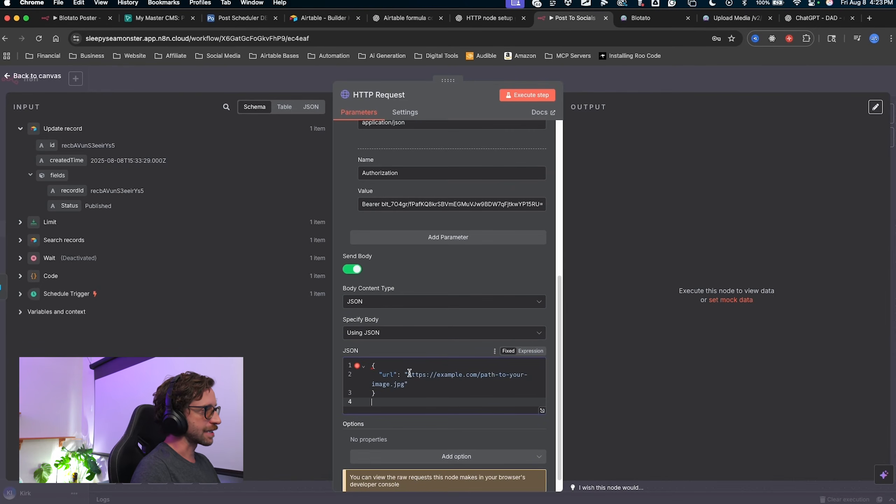
Switch the JSON body to an expression and open it in the full-size editor.
left_click(530, 351)
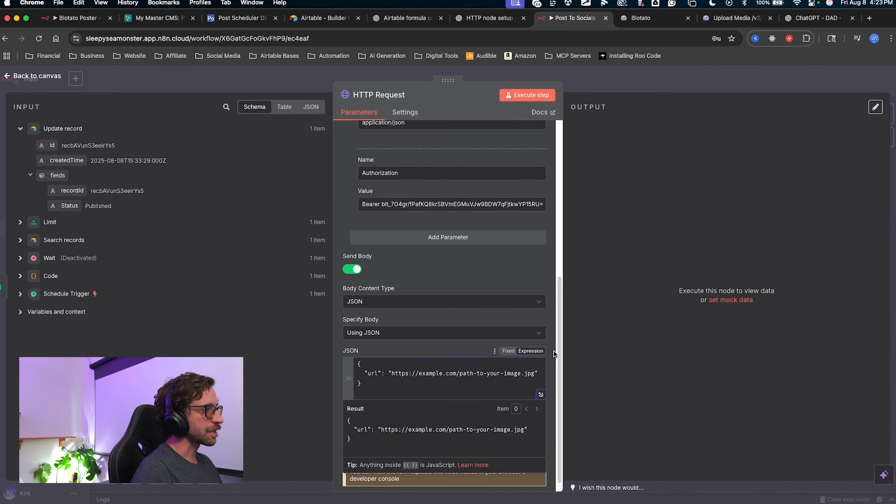
mouse_move(587, 323)
left_mouse_down()
mouse_move(532, 412)
mouse_move(543, 395)
left_mouse_up()
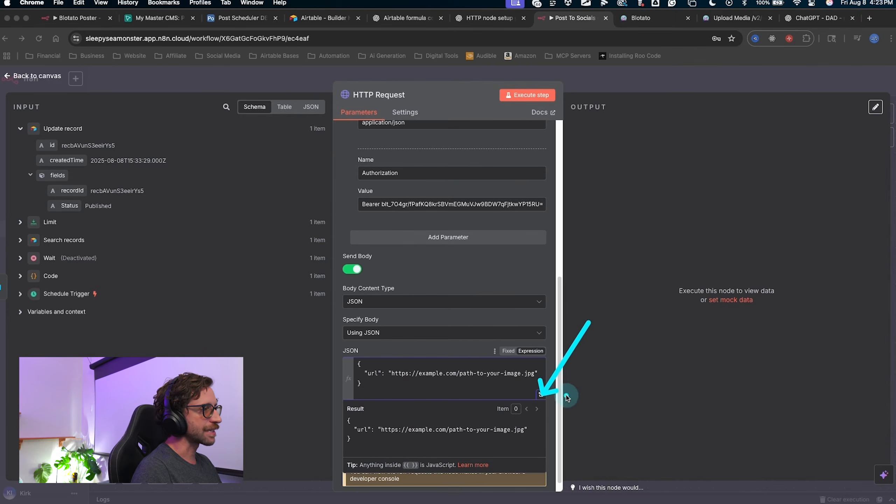
mouse_move(376, 403)
left_mouse_down()
mouse_move(496, 362)
mouse_move(550, 354)
mouse_move(525, 345)
mouse_move(504, 361)
mouse_move(542, 354)
mouse_move(540, 394)
left_mouse_up()
left_click(537, 398)
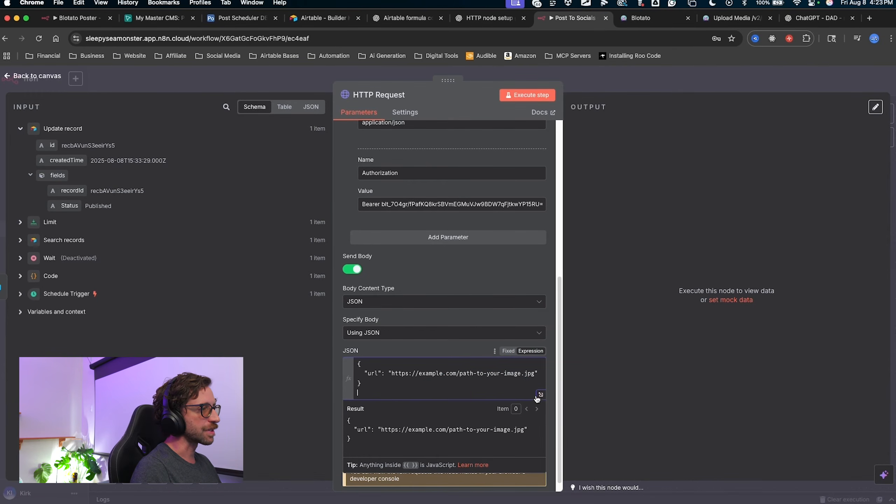
left_click(541, 396)
mouse_move(282, 317)
left_mouse_down()
mouse_move(282, 151)
mouse_move(395, 156)
mouse_move(230, 150)
mouse_move(289, 153)
mouse_move(260, 151)
mouse_move(317, 179)
left_mouse_up()
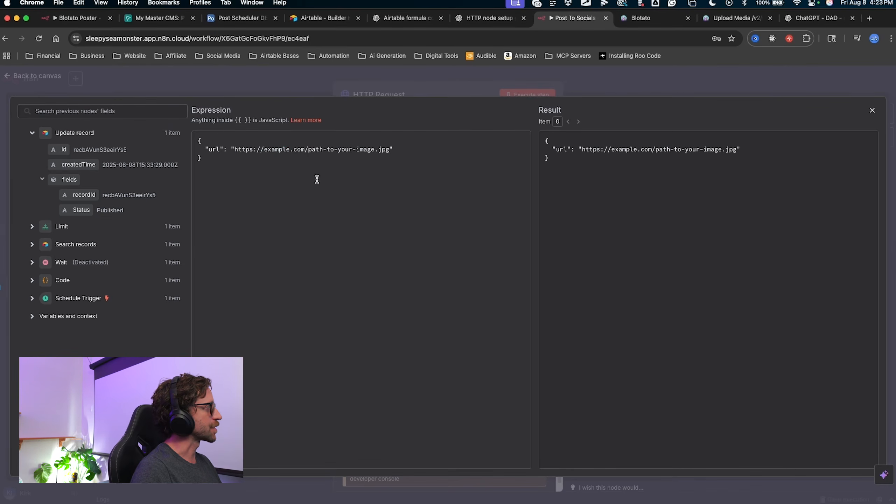
Delete the placeholder image URL from the url value and expand the Limit node's fields.
left_click_drag(389, 150, 285, 149)
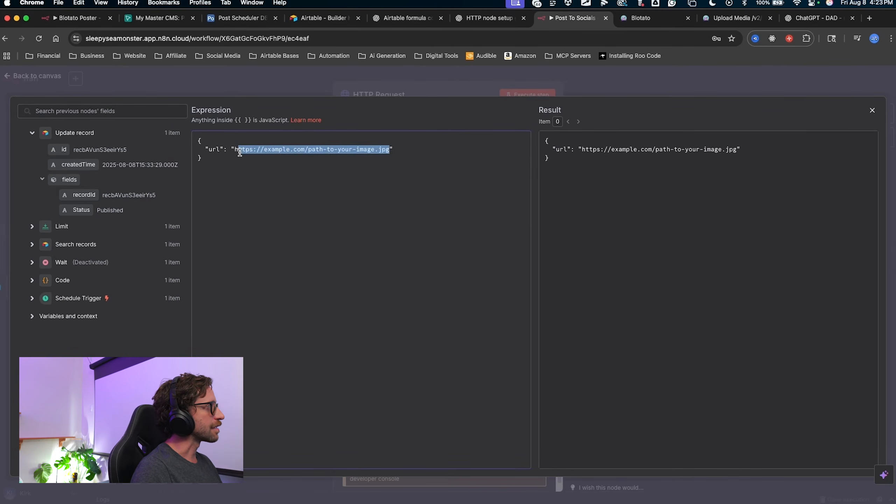
key("BackSpace")
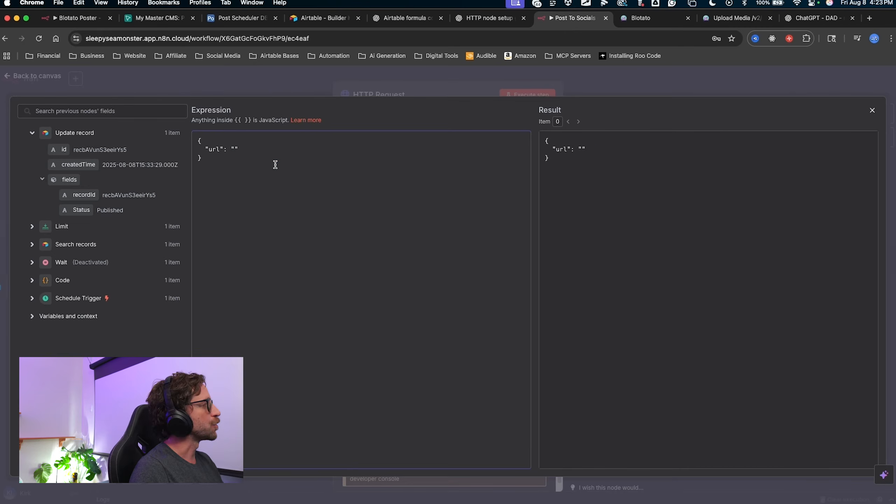
mouse_move(223, 162)
left_mouse_down()
mouse_move(58, 191)
mouse_move(42, 223)
left_mouse_up()
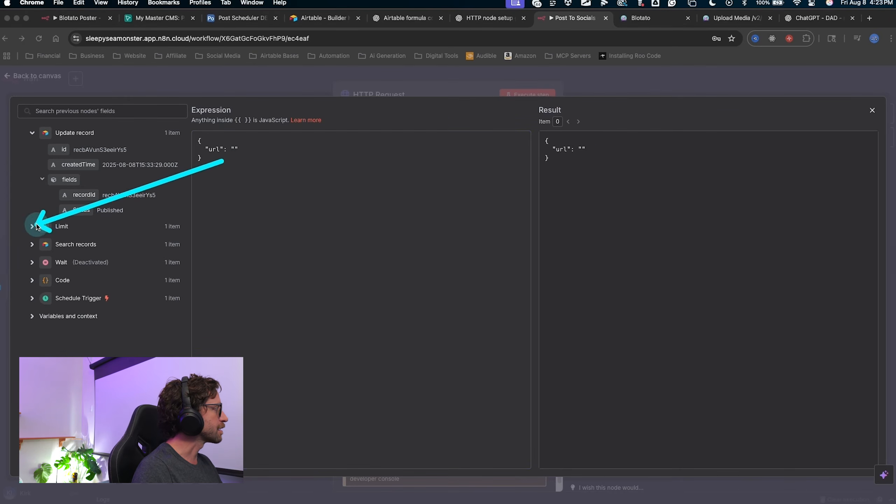
left_click(32, 227)
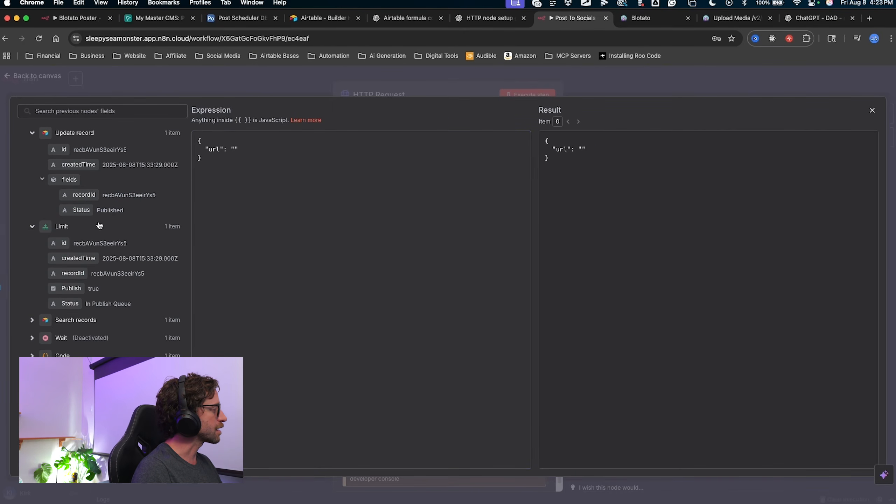
mouse_move(214, 203)
left_mouse_down()
mouse_move(166, 230)
mouse_move(101, 241)
mouse_move(91, 257)
left_mouse_up()
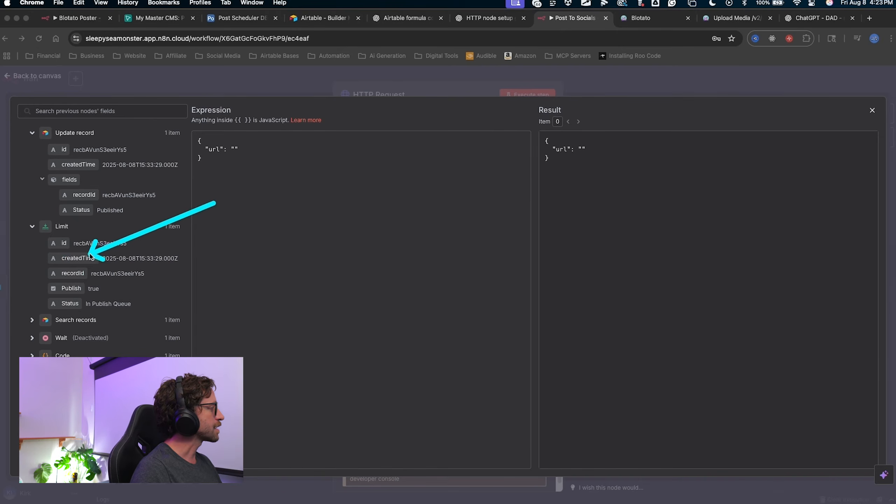
right_click(281, 201)
key("ctrl+a")
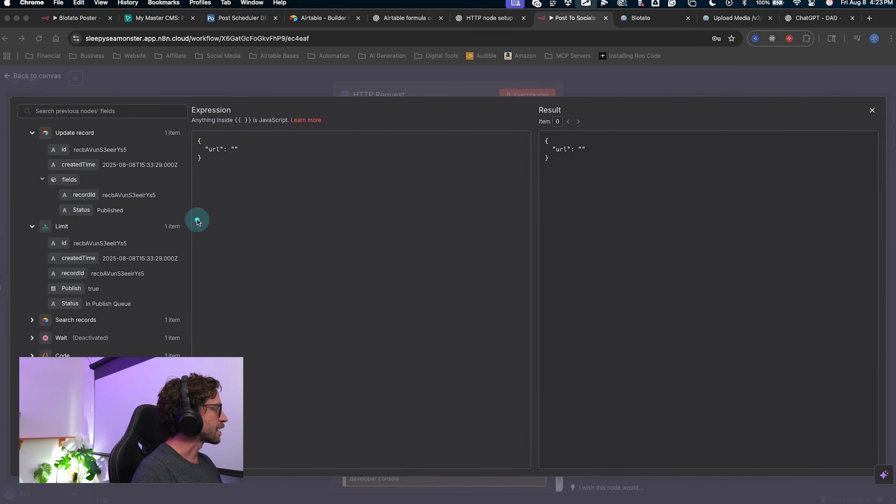
mouse_move(227, 198)
left_mouse_down()
mouse_move(67, 243)
mouse_move(80, 300)
mouse_move(92, 308)
mouse_move(88, 256)
mouse_move(76, 312)
mouse_move(72, 259)
mouse_move(63, 293)
mouse_move(90, 171)
mouse_move(89, 183)
mouse_move(80, 140)
mouse_move(75, 149)
mouse_move(69, 135)
mouse_move(71, 238)
mouse_move(56, 257)
mouse_move(70, 282)
left_mouse_up()
left_click(219, 248)
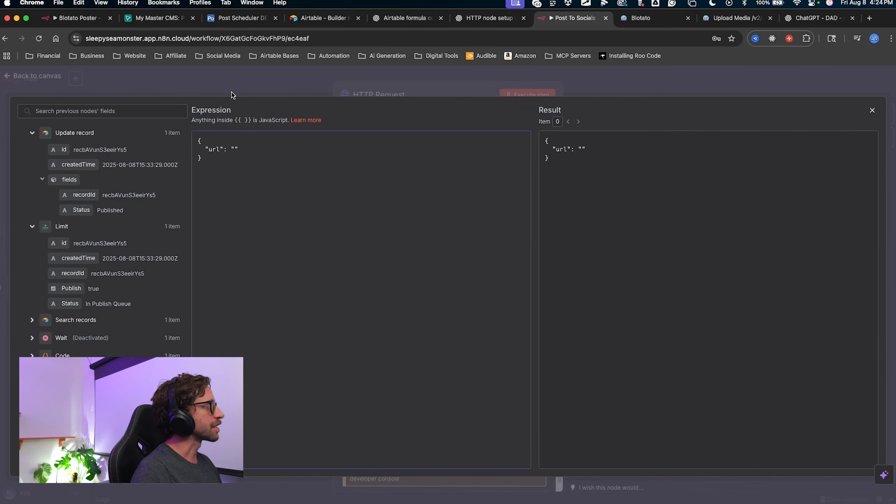
Open the Content Workflow table in the Post Scheduler DEMO base.
left_click(232, 24)
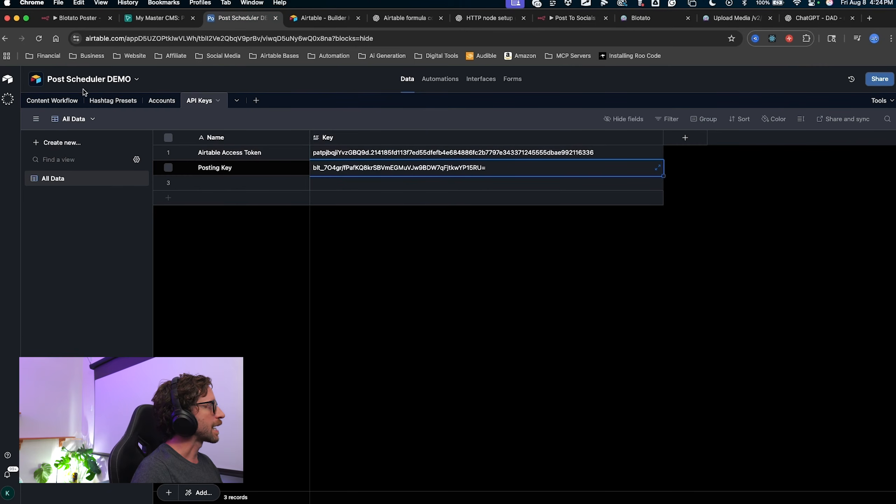
left_click(67, 104)
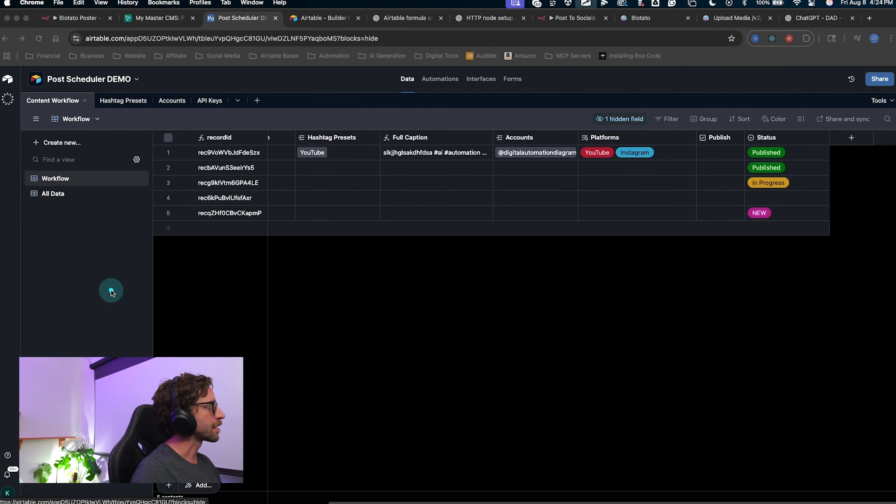
mouse_move(90, 241)
left_mouse_down()
mouse_move(72, 113)
mouse_move(166, 182)
left_mouse_up()
key("Escape")
scroll(442, 200, "left", 6)
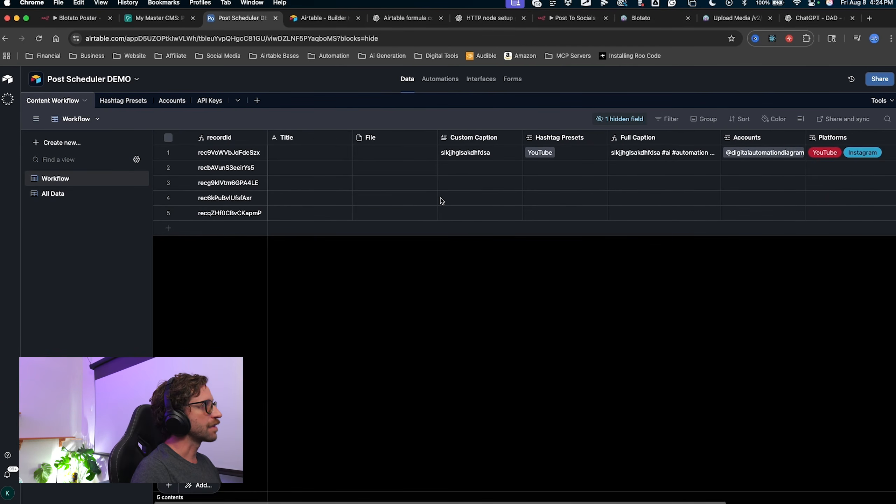
key("ctrl+a")
mouse_move(383, 296)
left_mouse_down()
mouse_move(368, 160)
mouse_move(372, 168)
left_mouse_up()
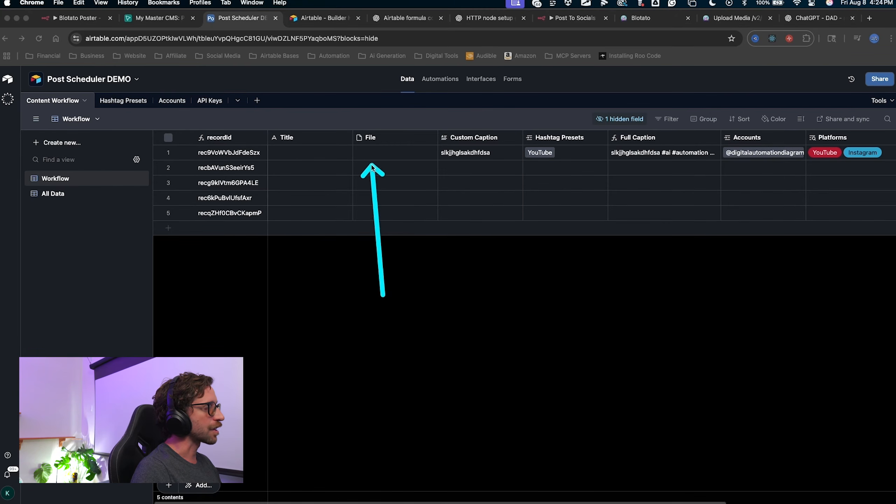
key("Escape")
key("ctrl+a")
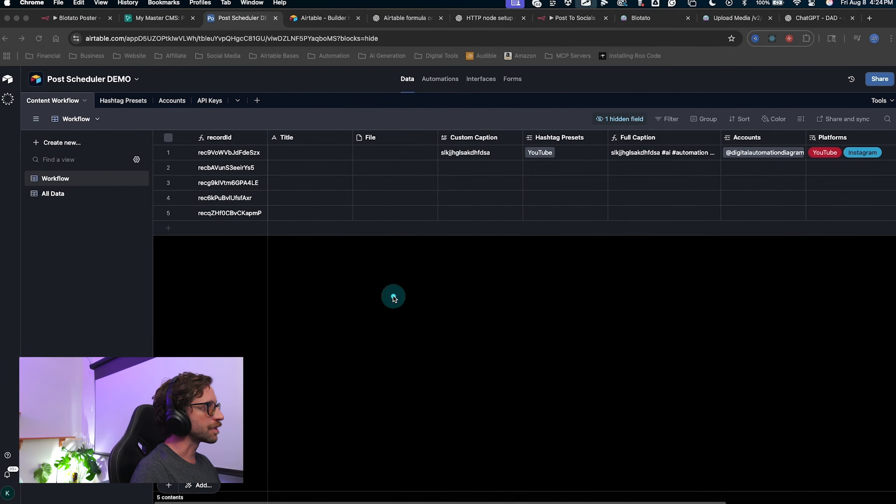
left_click_drag(395, 296, 369, 169)
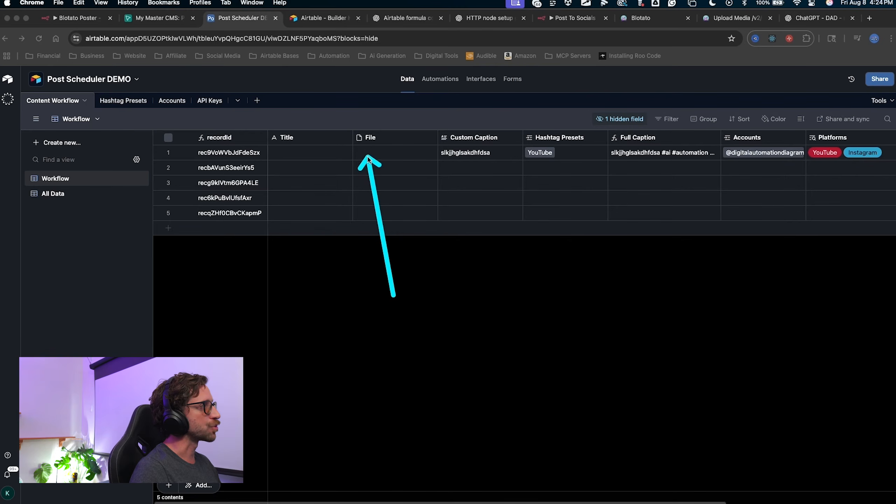
key("Escape")
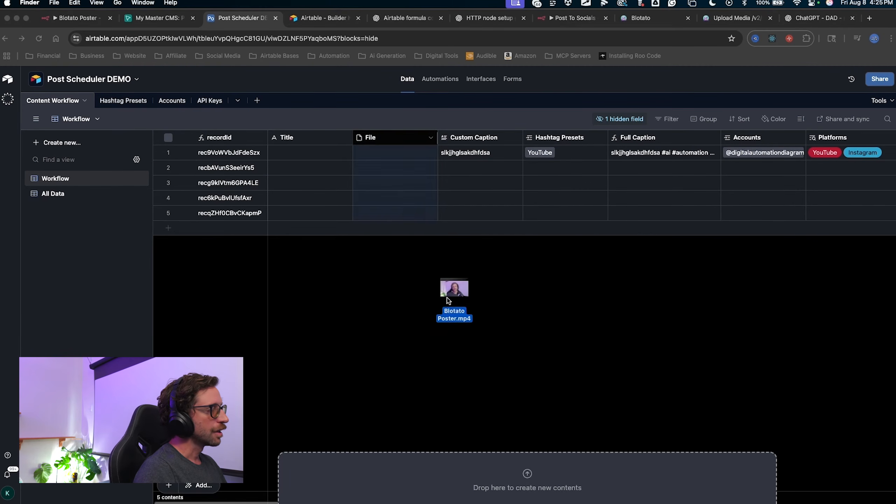
Drop Blotato Poster.mp4 into the first record's File cell.
left_click_drag(448, 300, 366, 156)
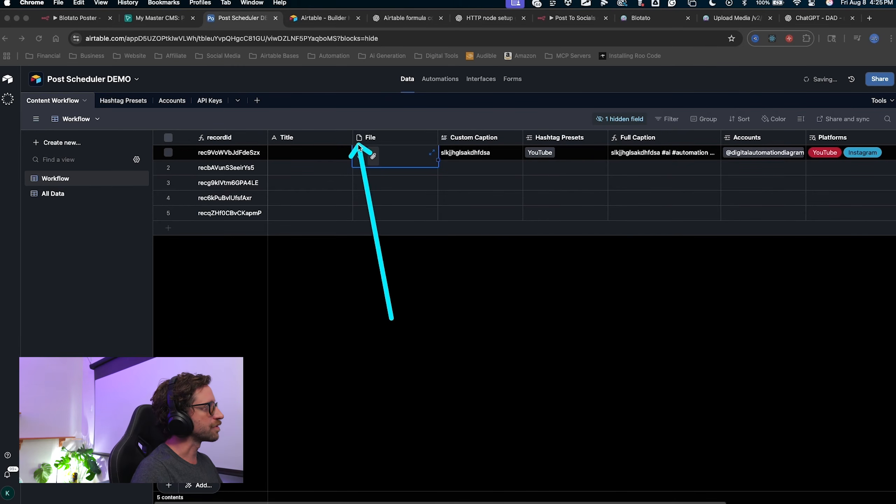
left_click_drag(358, 148, 497, 159)
key("Escape")
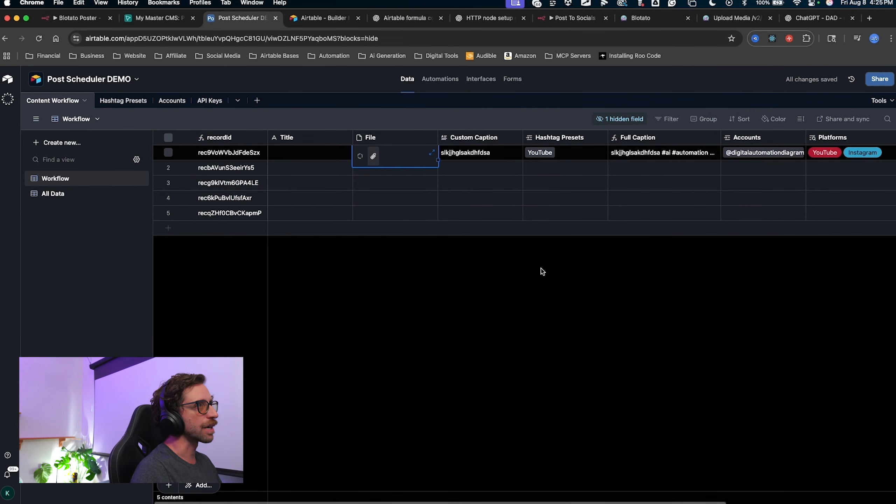
scroll(542, 279, "right", 5)
mouse_move(443, 335)
left_mouse_down()
mouse_move(282, 158)
mouse_move(770, 137)
mouse_move(737, 151)
left_mouse_up()
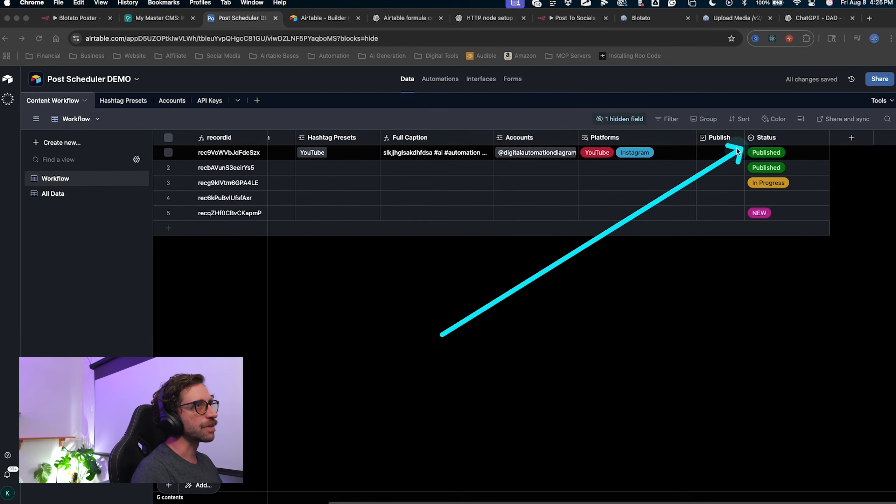
Set the first record's Status to In Publish Queue.
key("Escape")
left_click(772, 153)
left_click(778, 155)
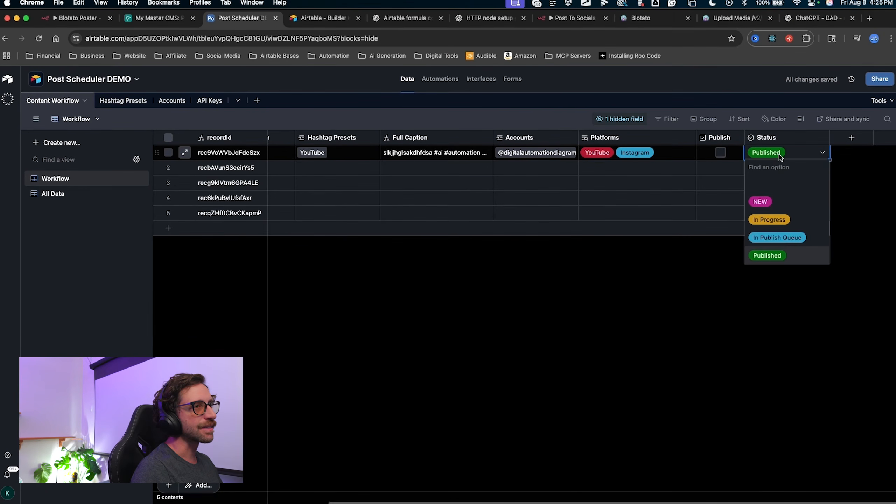
left_click(774, 240)
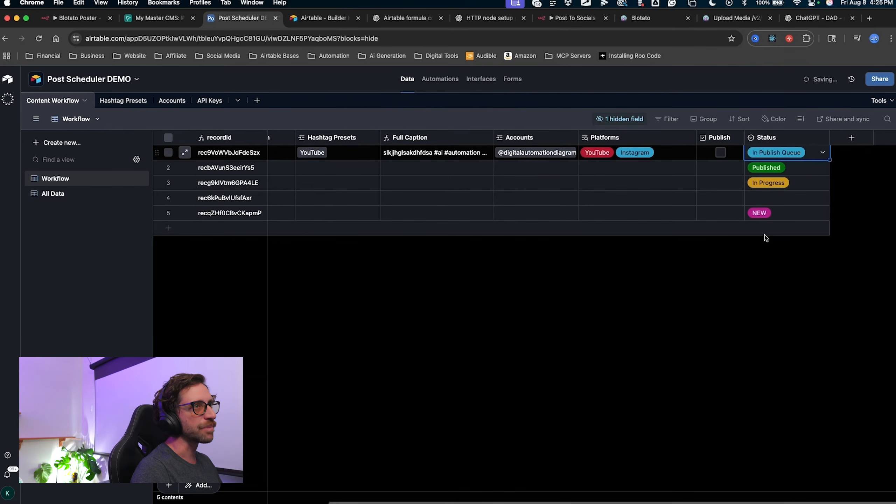
mouse_move(722, 270)
left_mouse_down()
mouse_move(780, 171)
mouse_move(729, 155)
left_mouse_up()
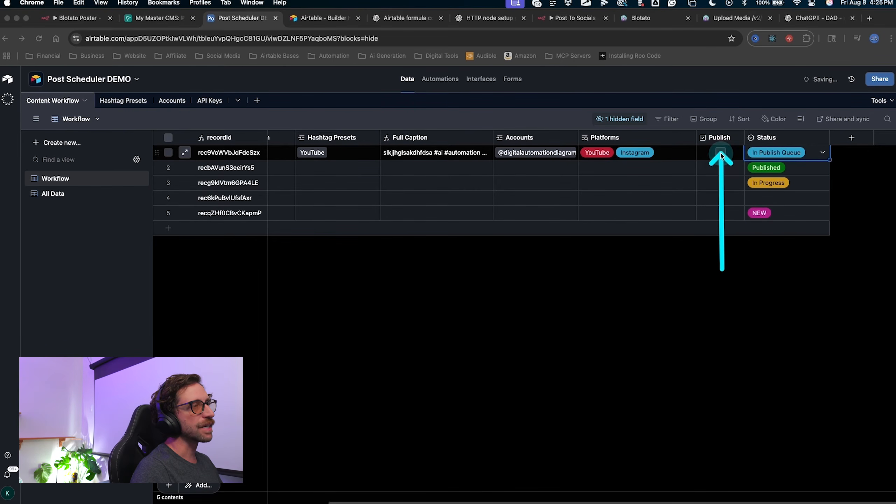
key("Escape")
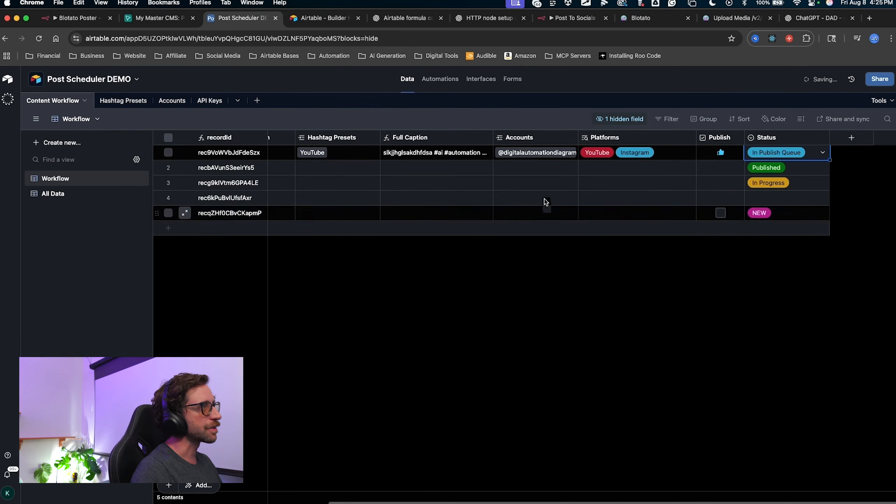
Enter 'test caption' as the first record's Custom Caption.
scroll(597, 206, "left", 2)
scroll(597, 206, "left", 3)
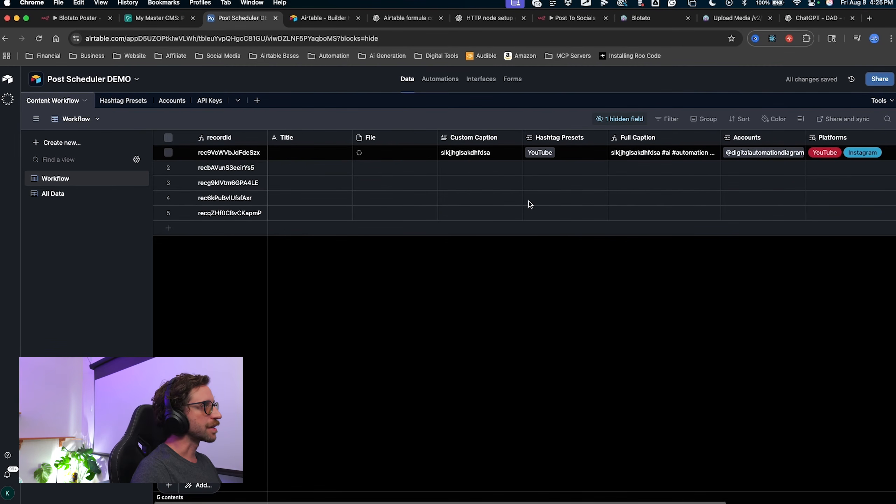
left_click_drag(355, 280, 286, 181)
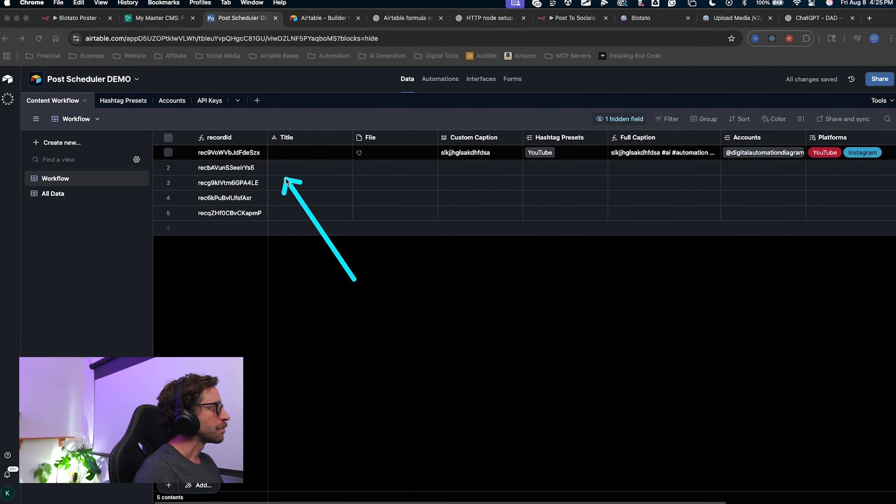
double_click(275, 157)
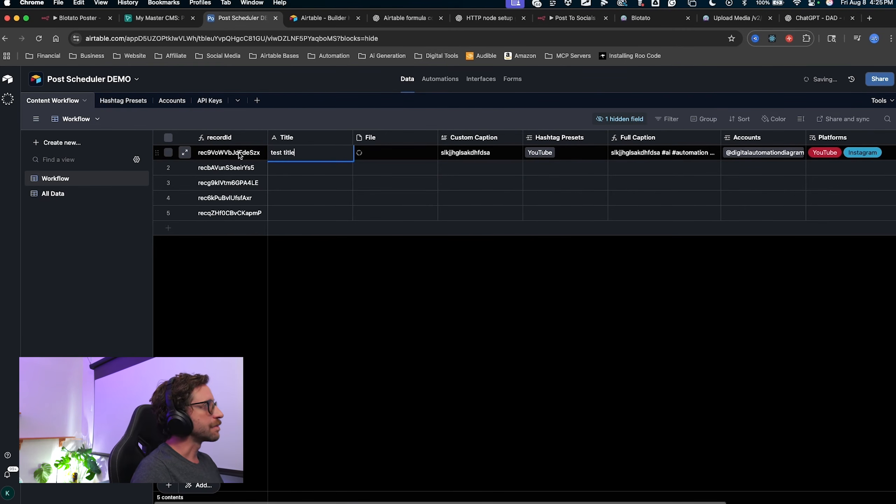
left_click(465, 154)
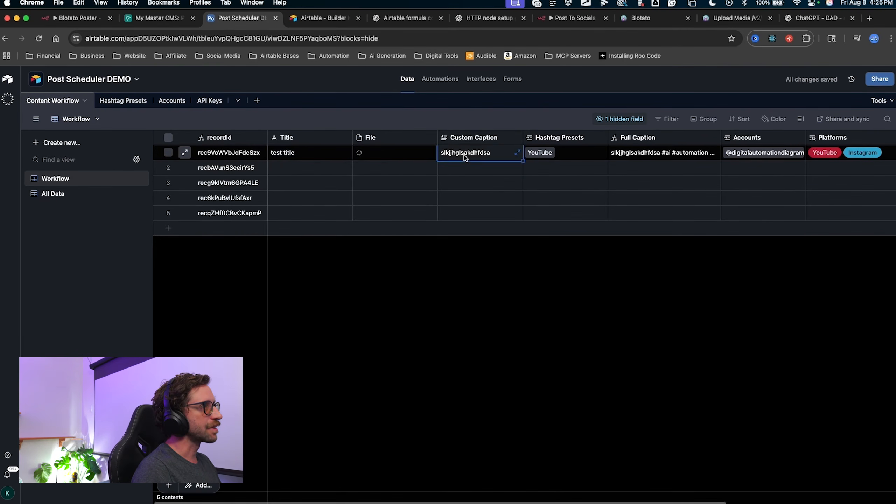
double_click(464, 155)
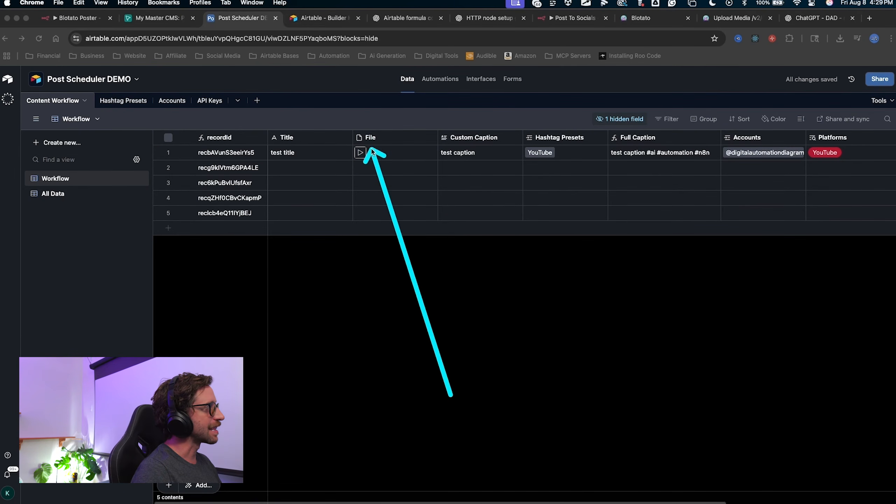
scroll(435, 246, "right", 2)
scroll(432, 246, "right", 3)
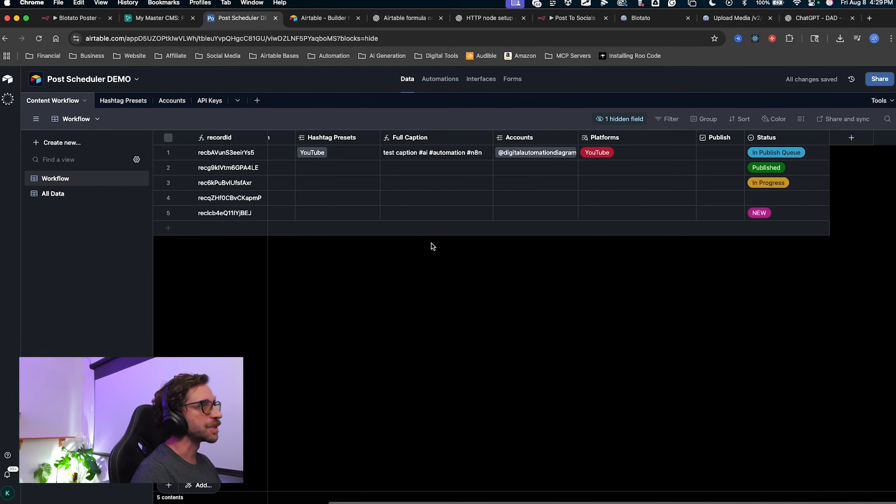
scroll(544, 222, "left", 3)
scroll(544, 222, "right", 3)
scroll(544, 222, "left", 4)
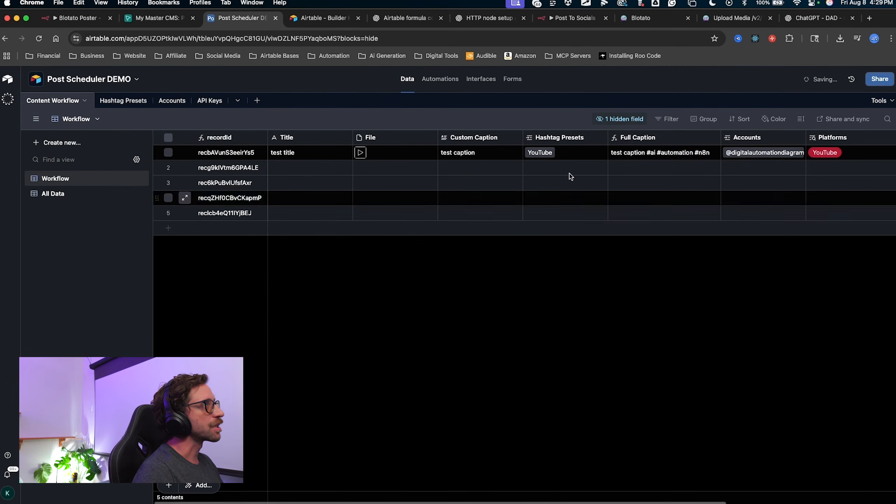
Execute the Post To Socials workflow and bring the failed HTTP Request node into view.
left_click(585, 27)
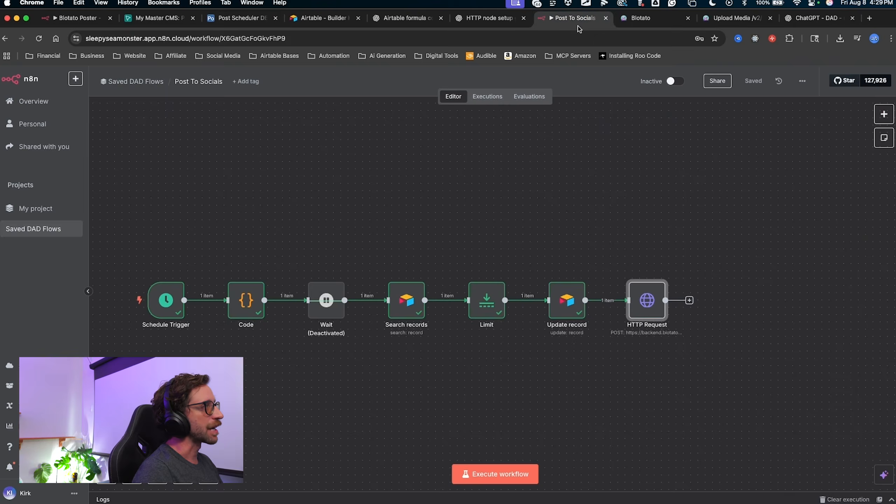
mouse_move(399, 131)
left_mouse_down()
mouse_move(242, 266)
mouse_move(178, 291)
mouse_move(186, 296)
left_mouse_up()
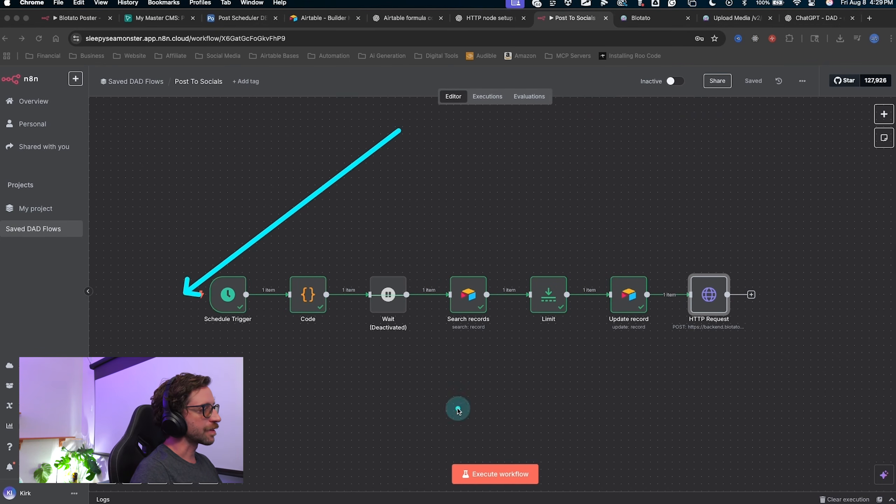
left_click_drag(458, 383, 473, 430)
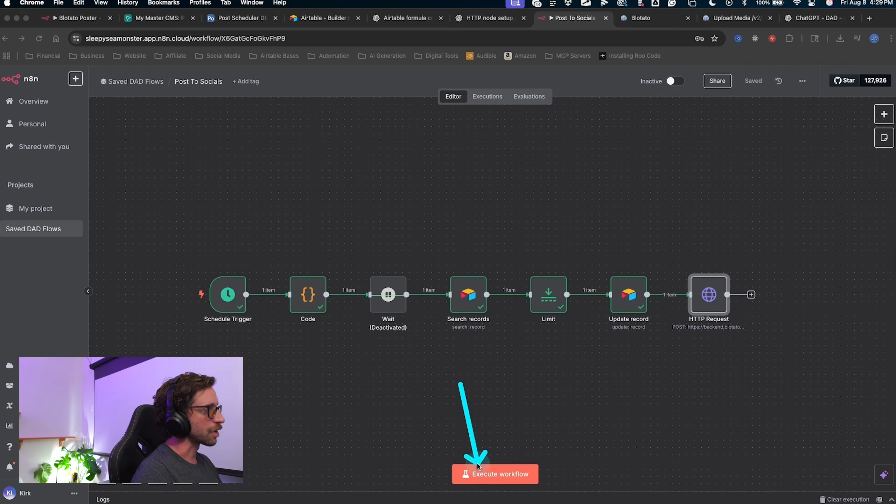
left_click_drag(173, 219, 185, 264)
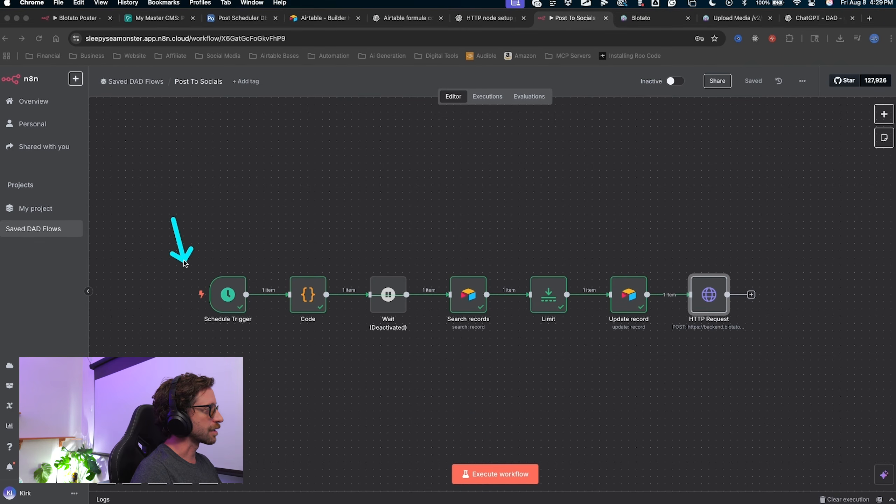
left_click(184, 296)
mouse_move(330, 135)
left_mouse_down()
mouse_move(235, 290)
mouse_move(352, 305)
mouse_move(388, 295)
mouse_move(710, 288)
left_mouse_up()
mouse_move(760, 226)
left_mouse_down()
mouse_move(578, 186)
mouse_move(390, 222)
left_mouse_up()
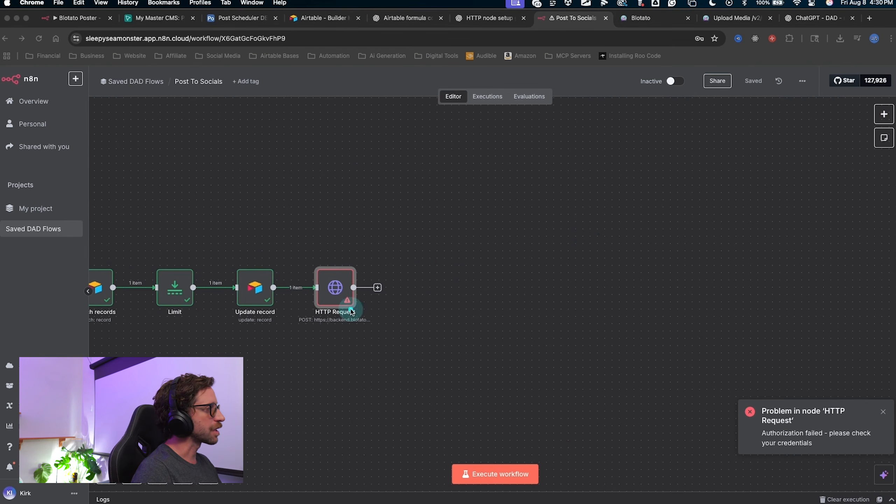
left_click(336, 299)
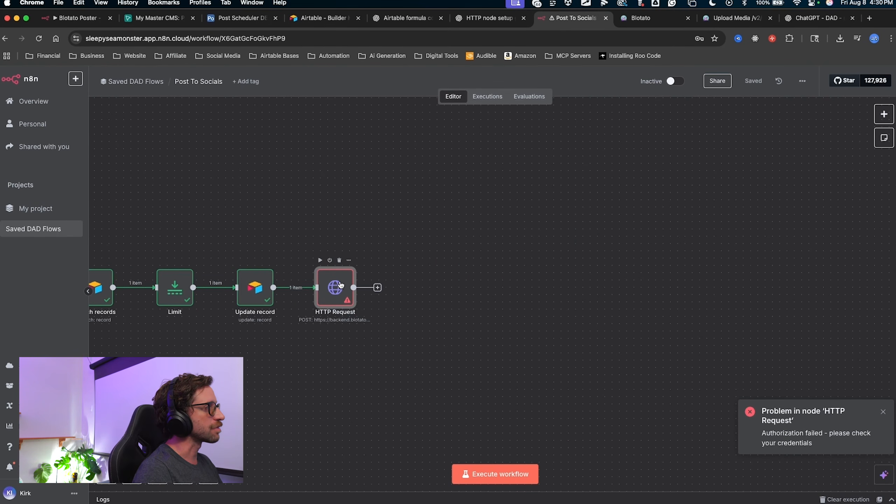
double_click(341, 285)
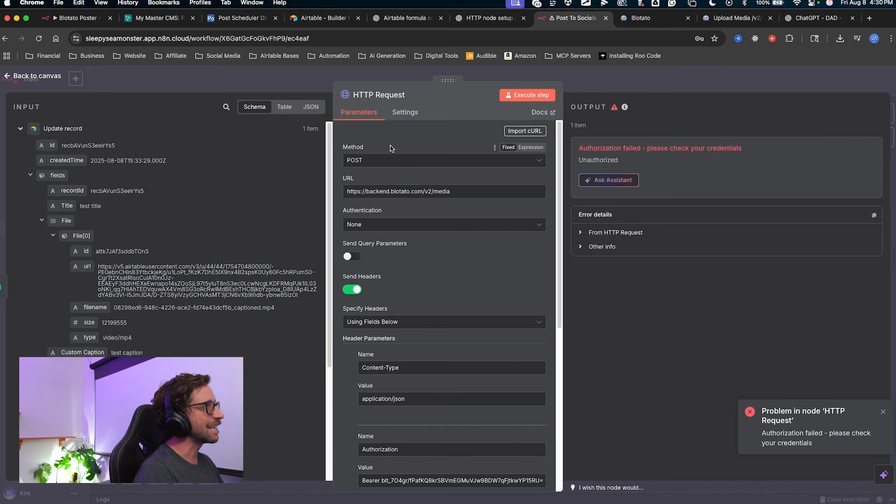
Reopen the HTTP Request node and scroll to Send Body and its empty-url JSON field.
left_click_drag(272, 202, 361, 107)
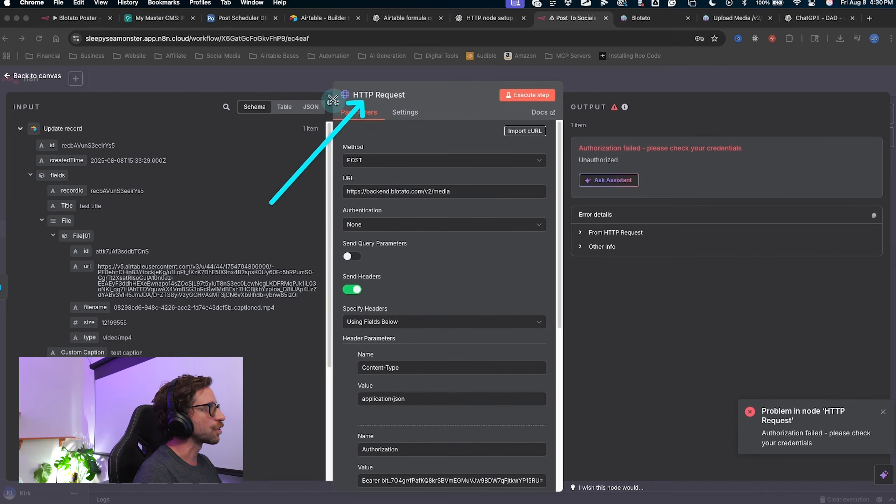
left_click(318, 87)
left_click_drag(378, 165, 337, 287)
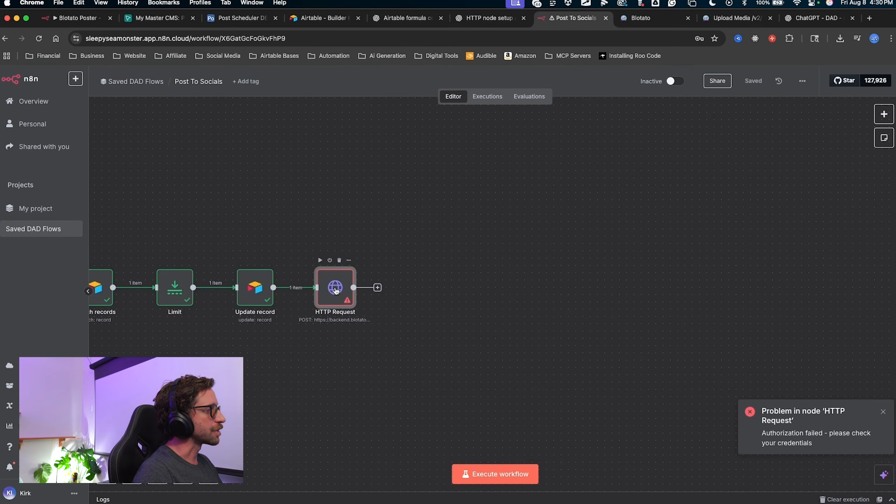
double_click(335, 291)
scroll(471, 295, "down", 6)
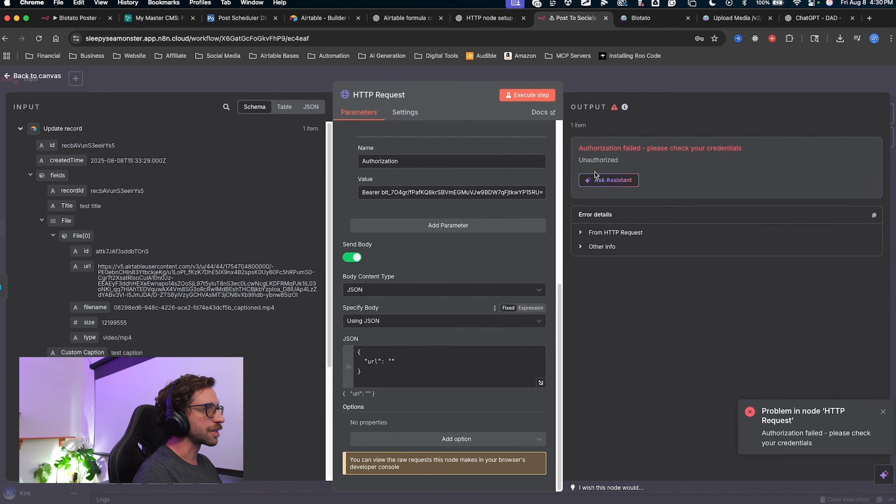
mouse_move(445, 218)
left_mouse_down()
mouse_move(538, 376)
mouse_move(404, 354)
mouse_move(426, 279)
mouse_move(391, 387)
mouse_move(400, 201)
mouse_move(384, 100)
mouse_move(415, 298)
mouse_move(538, 378)
left_mouse_up()
Open the JSON body in the full editor and expand the Limit node's fields to File.
left_click(540, 383)
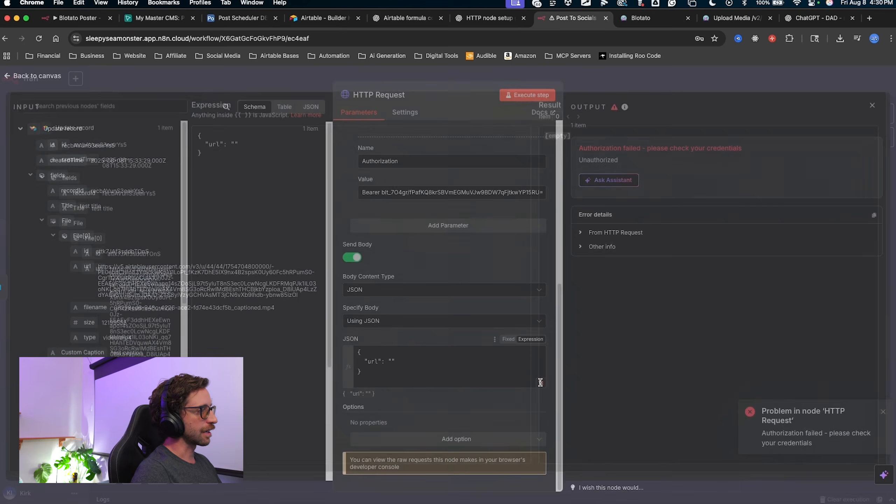
left_click_drag(183, 261, 291, 264)
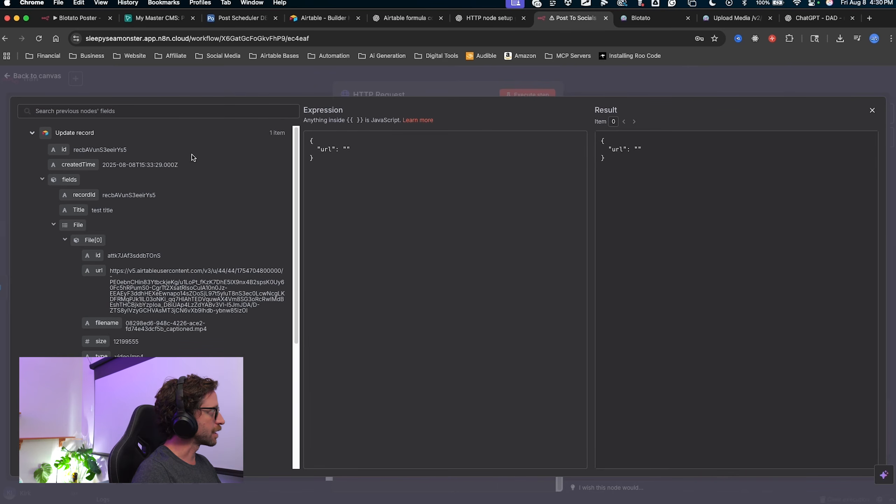
mouse_move(225, 154)
left_mouse_down()
mouse_move(104, 116)
mouse_move(110, 130)
mouse_move(76, 237)
mouse_move(132, 115)
mouse_move(70, 200)
mouse_move(128, 210)
mouse_move(70, 256)
mouse_move(93, 272)
mouse_move(101, 265)
mouse_move(96, 272)
left_mouse_up()
key("Escape")
scroll(145, 296, "down", 4)
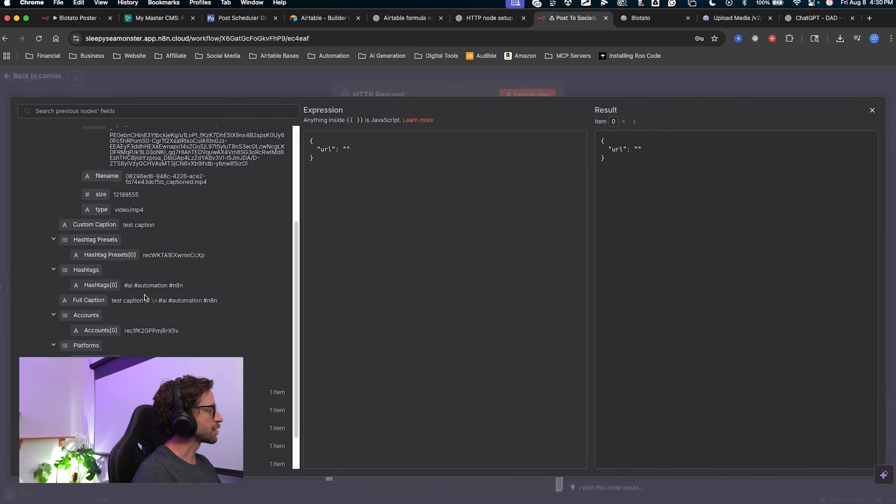
scroll(144, 296, "down", 2)
mouse_move(130, 217)
left_mouse_down()
mouse_move(44, 322)
mouse_move(43, 340)
left_mouse_up()
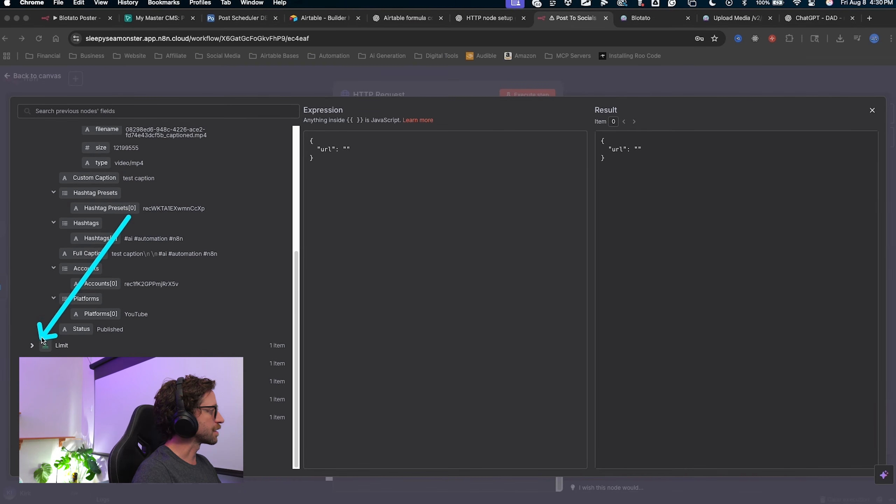
key("Escape")
left_click(42, 344)
scroll(106, 300, "down", 3)
mouse_move(187, 235)
left_mouse_down()
mouse_move(66, 312)
mouse_move(90, 350)
left_mouse_up()
key("Escape")
scroll(178, 280, "down", 10)
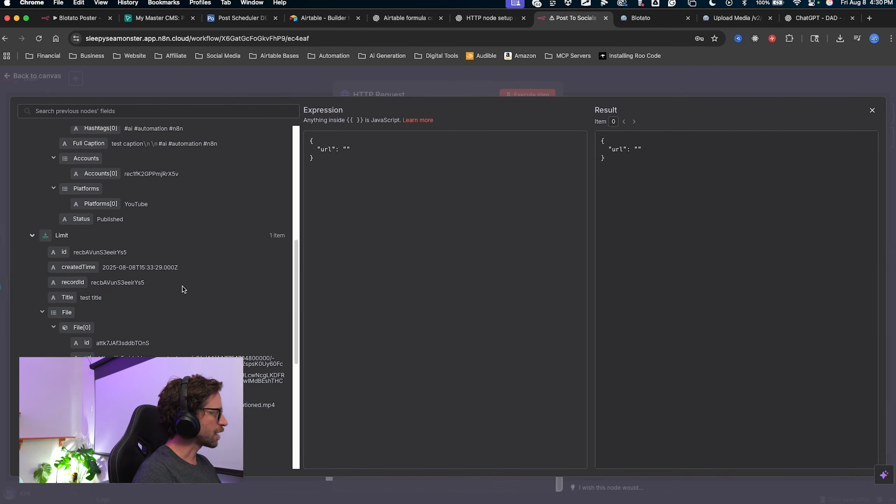
mouse_move(204, 236)
left_mouse_down()
mouse_move(131, 197)
mouse_move(80, 146)
mouse_move(81, 172)
mouse_move(53, 208)
mouse_move(160, 235)
mouse_move(111, 212)
mouse_move(160, 349)
mouse_move(106, 370)
mouse_move(162, 377)
mouse_move(197, 331)
mouse_move(161, 274)
left_mouse_up()
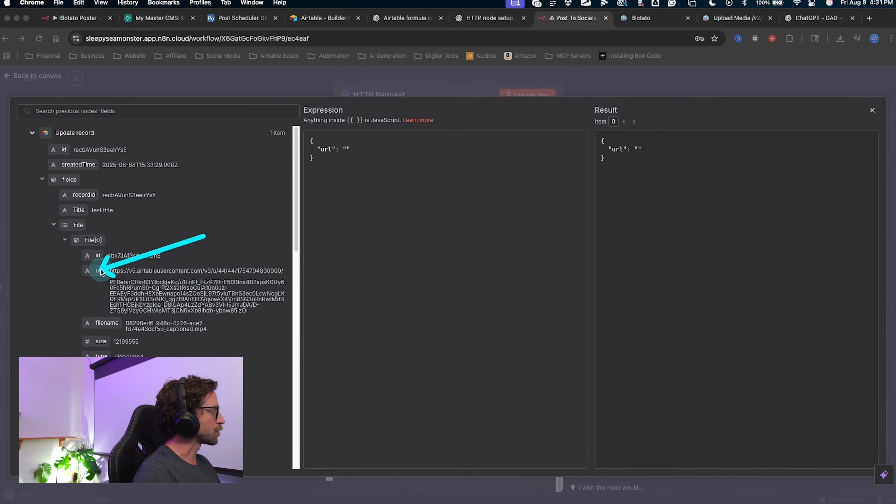
key("Escape")
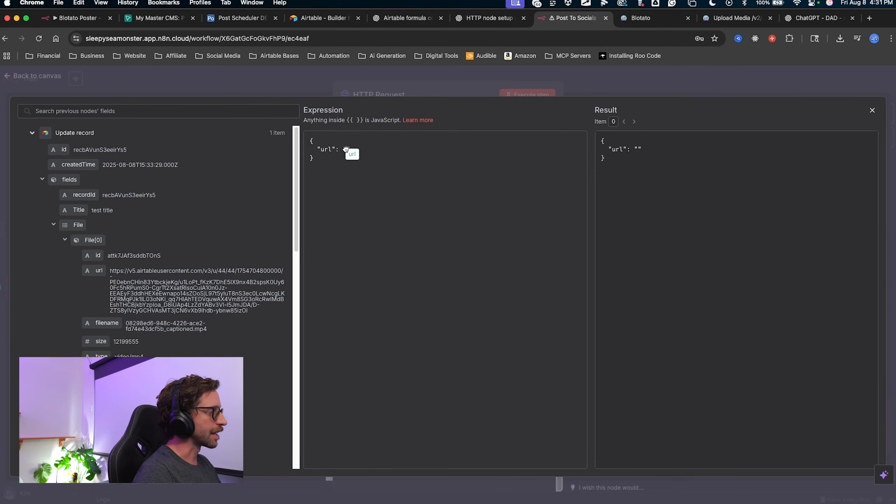
Map fields.File[0].url into the url value and re-run the HTTP Request step.
left_click_drag(347, 150, 348, 150)
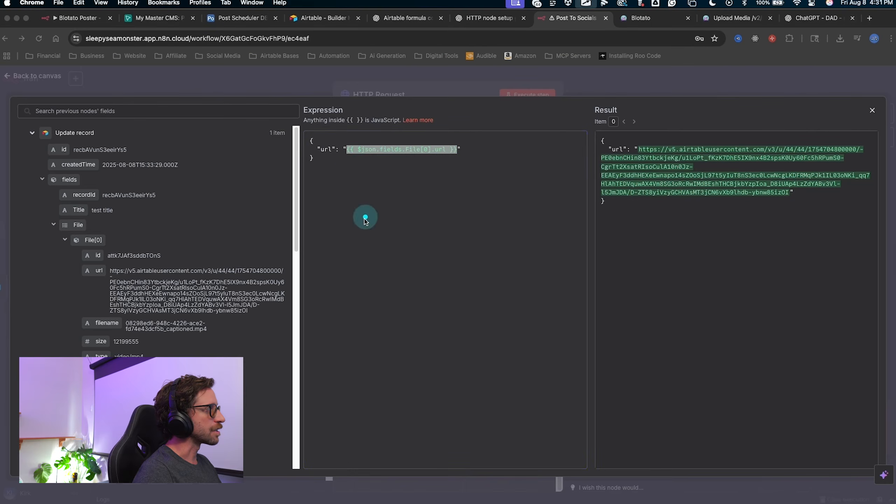
left_click(456, 218)
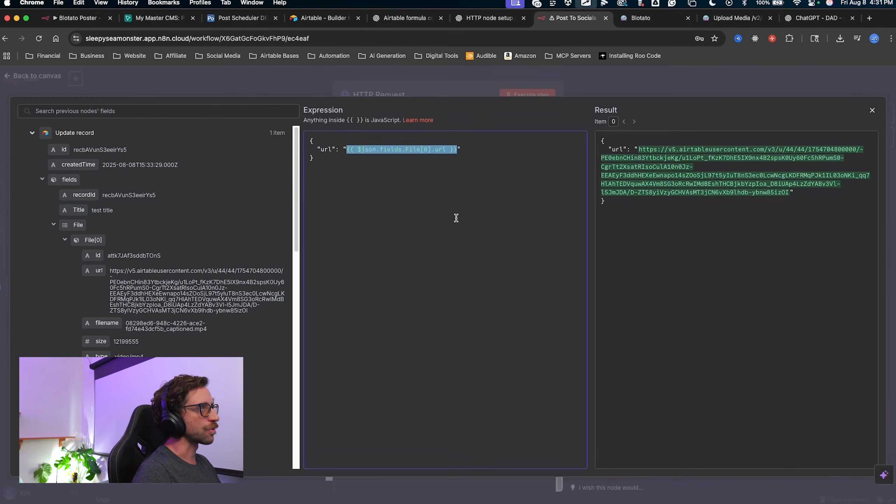
key("ctrl+a")
mouse_move(646, 349)
left_mouse_down()
mouse_move(610, 197)
mouse_move(835, 191)
mouse_move(698, 147)
mouse_move(799, 191)
mouse_move(691, 156)
left_mouse_up()
key("Escape")
key("ctrl+a")
left_click_drag(550, 220, 613, 87)
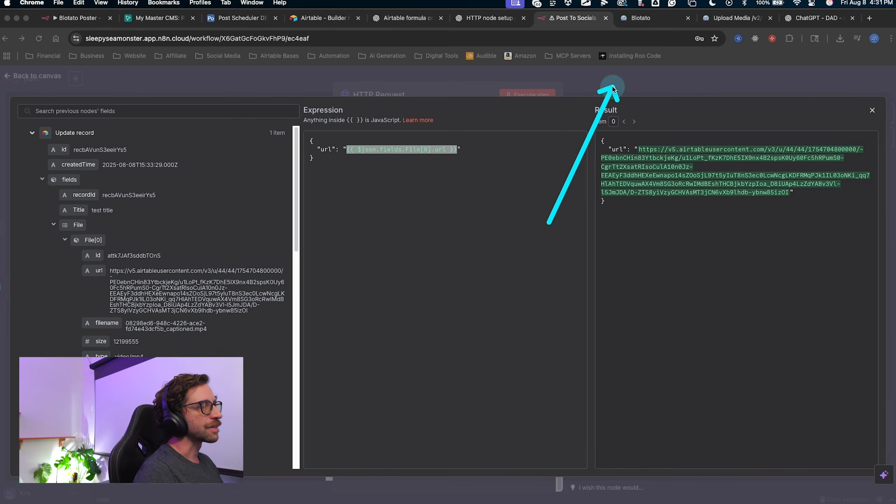
key("Escape")
left_click(610, 88)
key("ctrl+a")
left_click_drag(505, 259, 530, 106)
key("Escape")
left_click(529, 95)
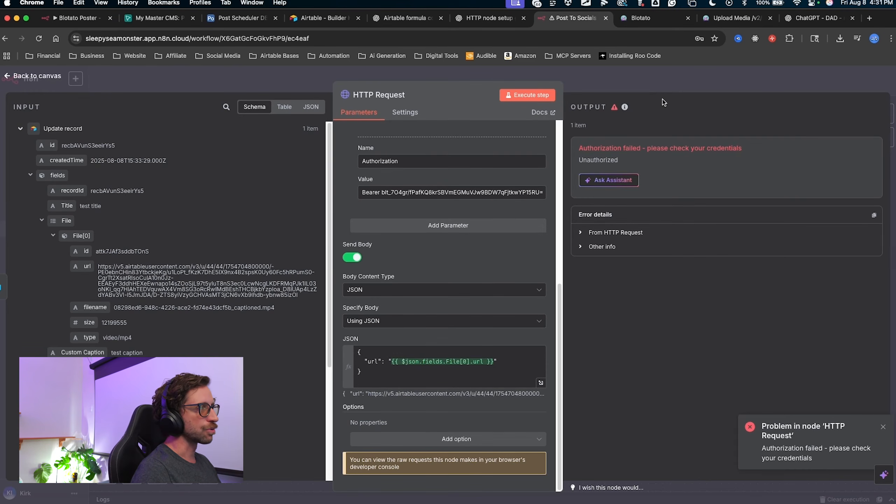
Copy the HTTP Request node's Unauthorized error details from the Output panel.
key("ctrl+a")
mouse_move(709, 99)
left_mouse_down()
mouse_move(681, 128)
mouse_move(628, 153)
left_mouse_up()
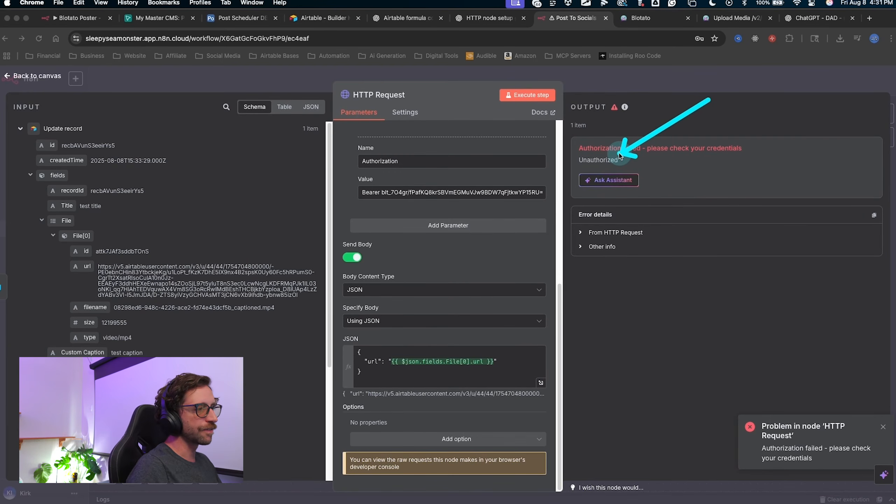
key("Escape")
key("ctrl+a")
mouse_move(750, 332)
left_mouse_down()
mouse_move(841, 233)
mouse_move(875, 222)
left_mouse_up()
key("Escape")
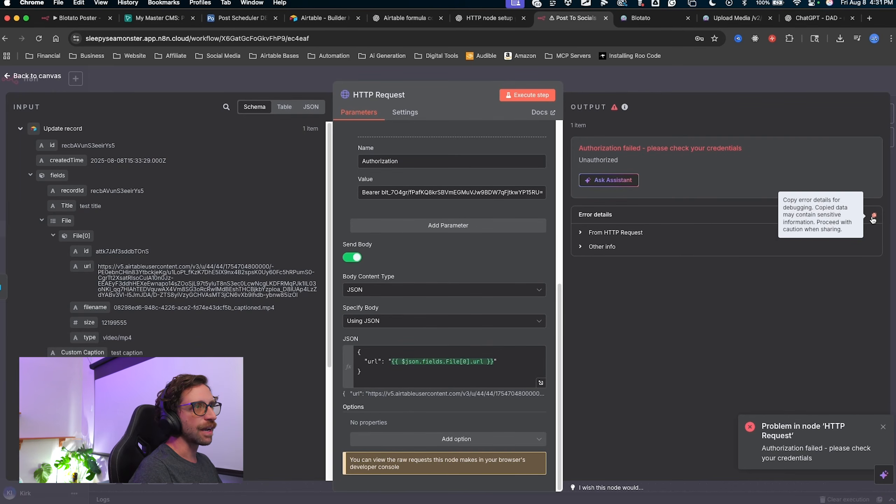
left_click(873, 217)
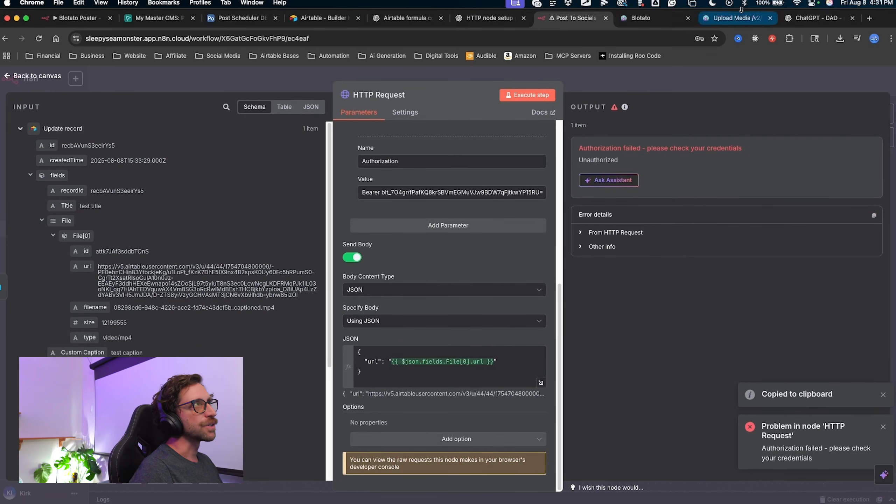
Send the 401 error details to ChatGPT and read its Authorization Bearer header advice.
left_click(490, 19)
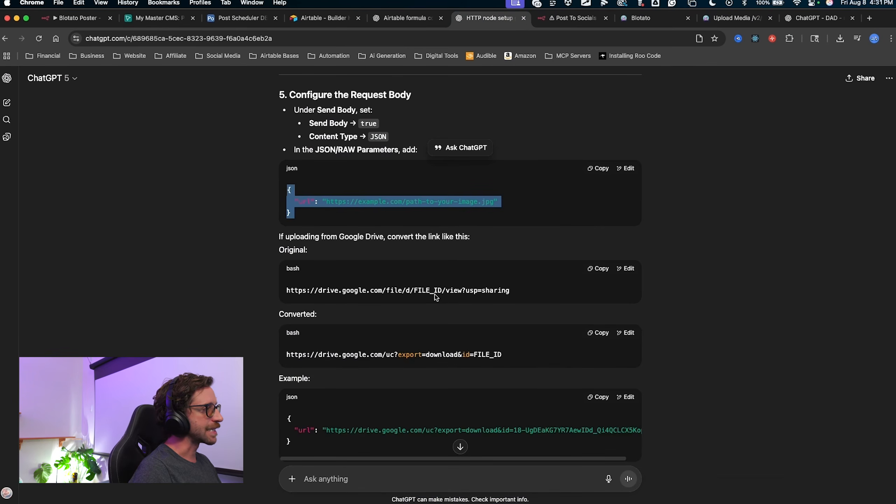
scroll(437, 298, "down", 20)
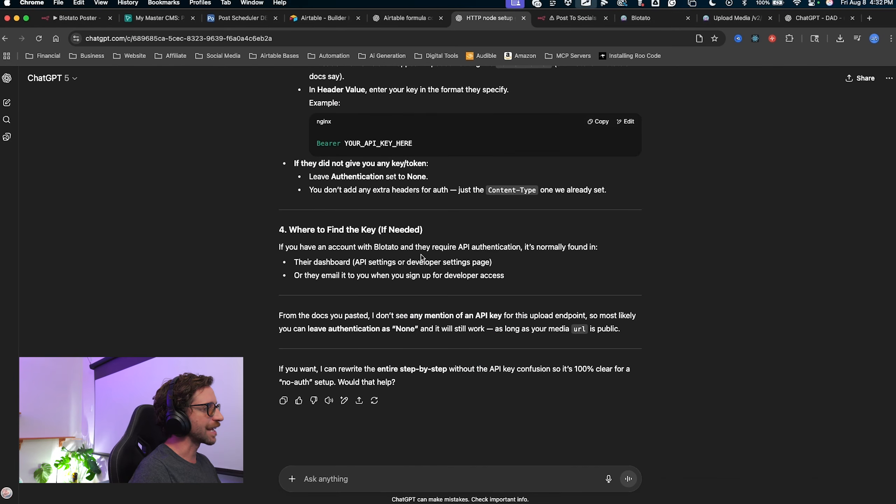
left_click(328, 482)
key("super+v")
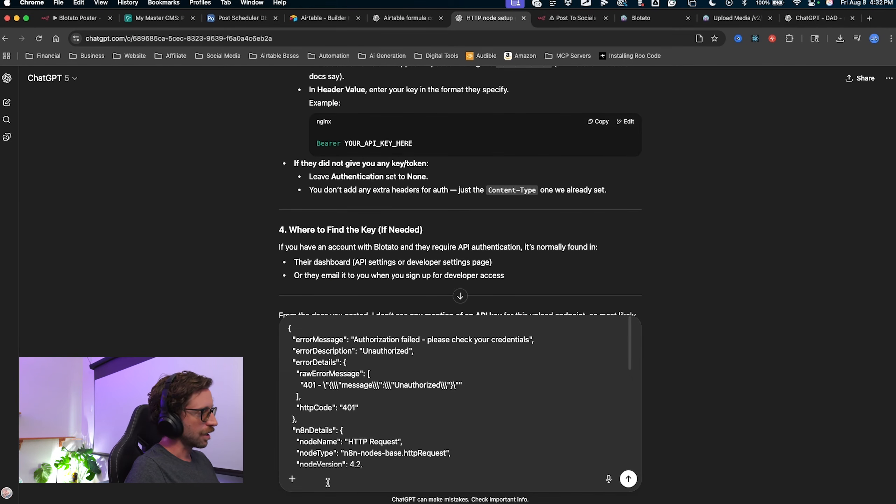
key("Return")
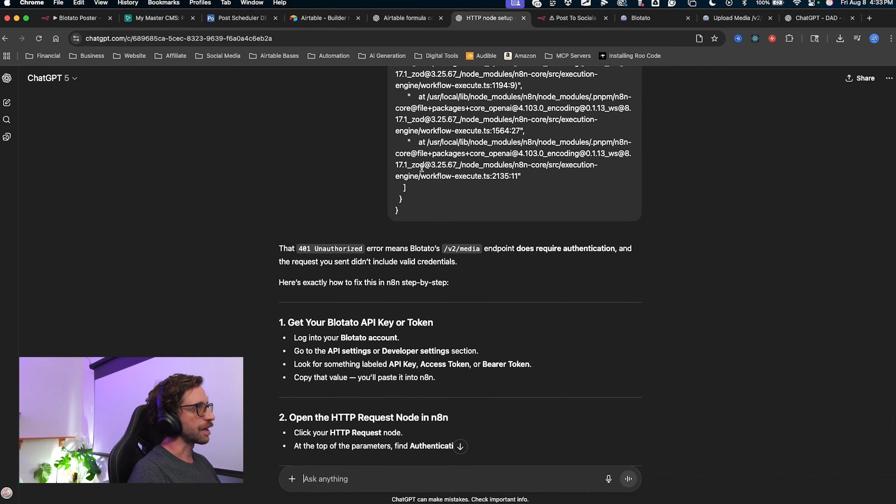
scroll(458, 364, "down", 7)
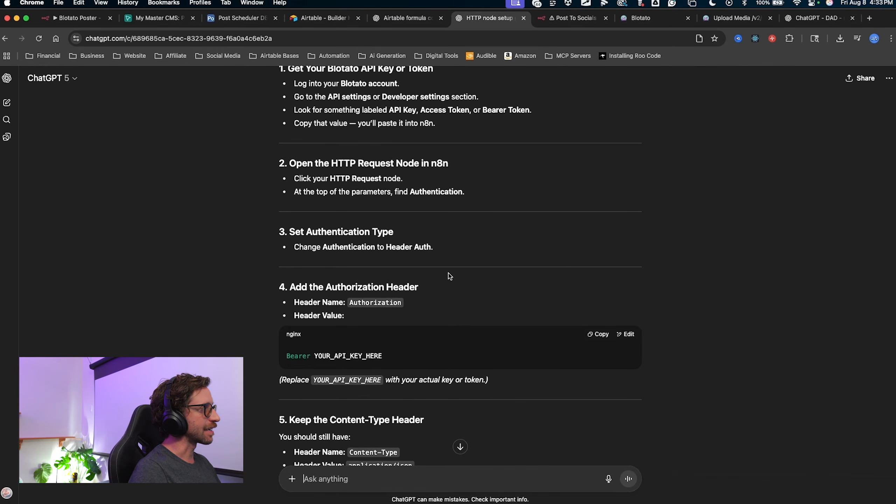
mouse_move(429, 292)
left_mouse_down()
mouse_move(375, 358)
mouse_move(412, 385)
left_mouse_up()
key("Escape")
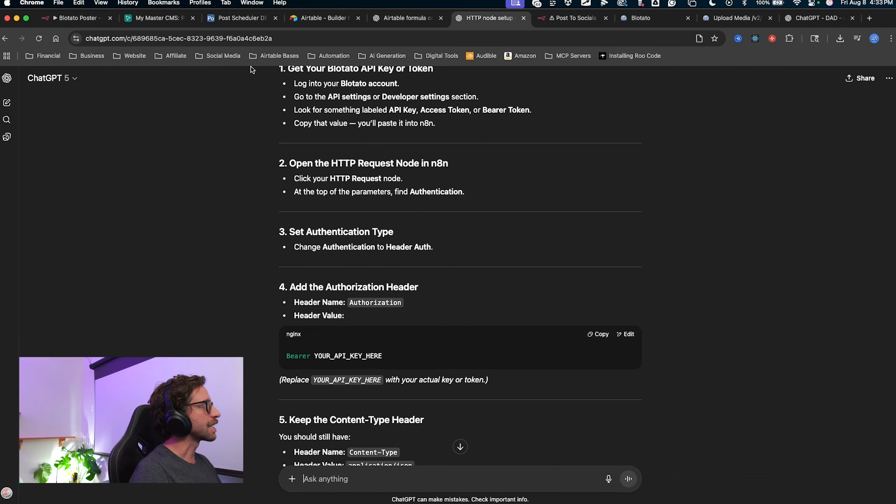
Copy the Posting Key value from Airtable's API Keys table, then return to n8n.
left_click(229, 18)
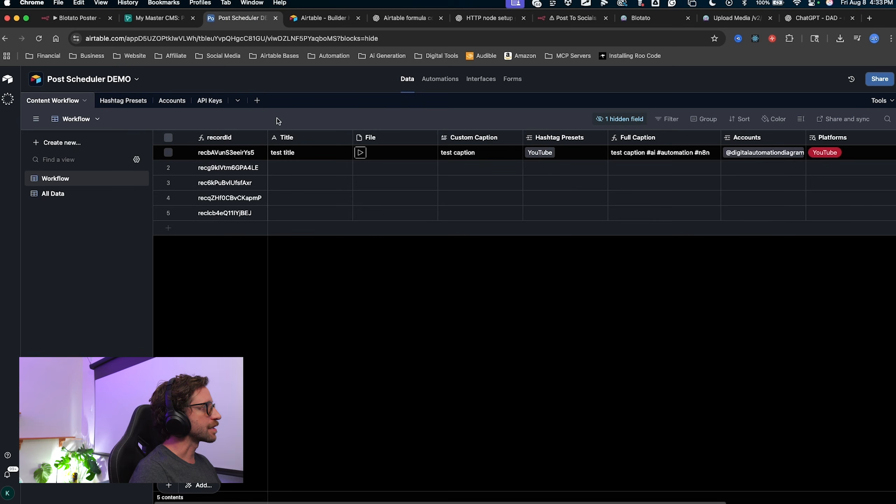
left_click(210, 101)
left_click(377, 169)
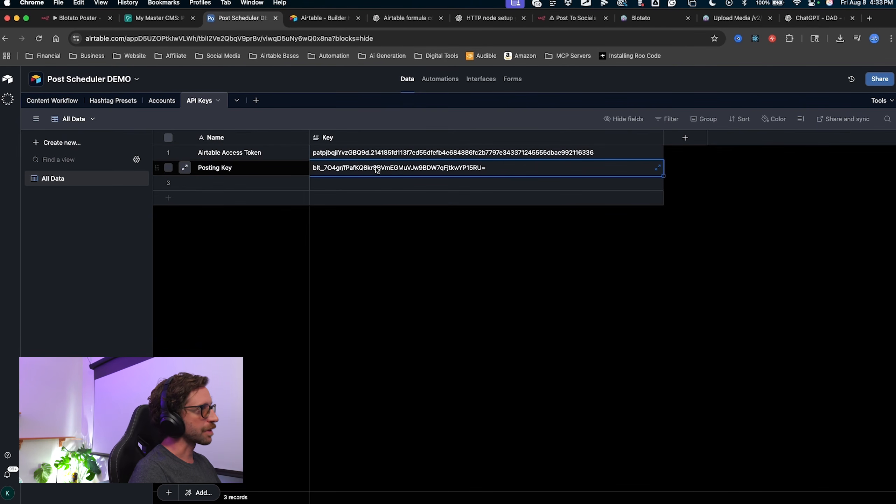
left_click(453, 172)
key("super+a")
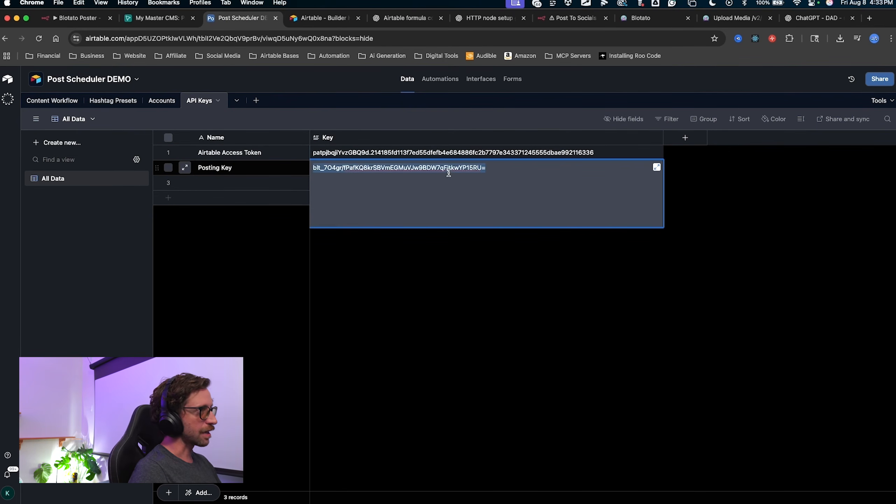
left_click(572, 18)
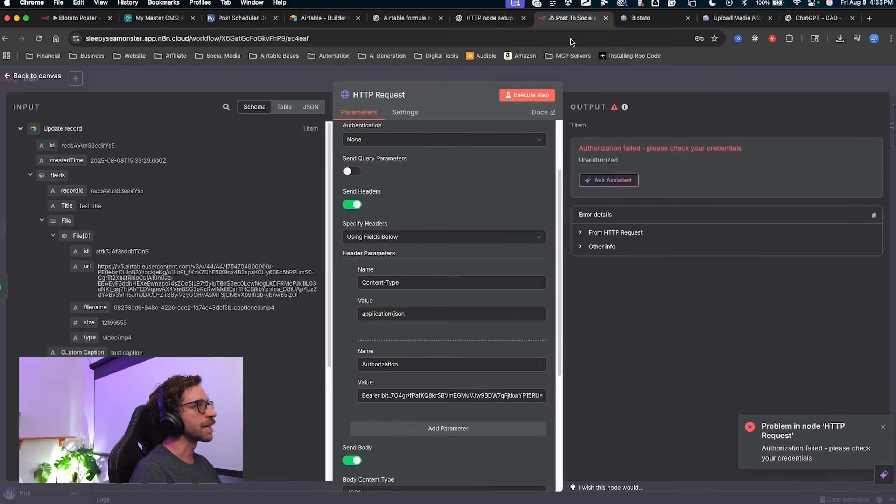
Paste the posting key into the Authorization header value and rerun the Upload Media request.
left_click_drag(380, 395, 674, 400)
key("super+v")
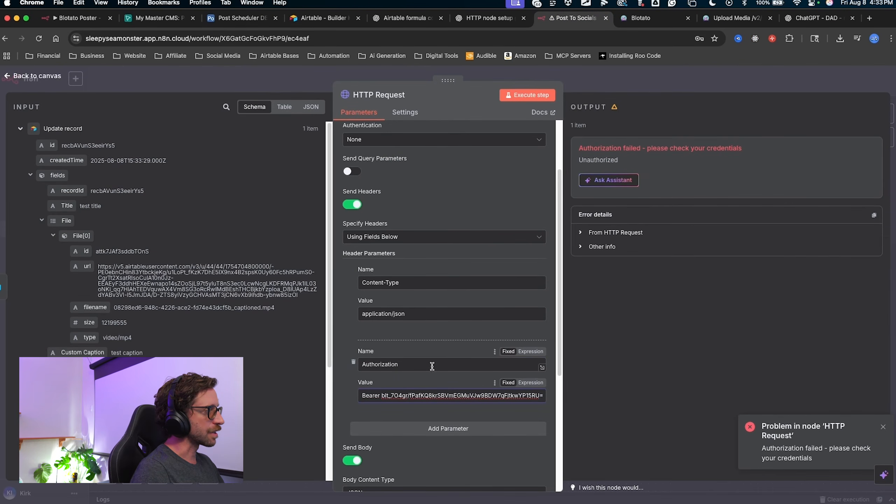
key("ctrl+shift+a")
left_click_drag(432, 362, 409, 377)
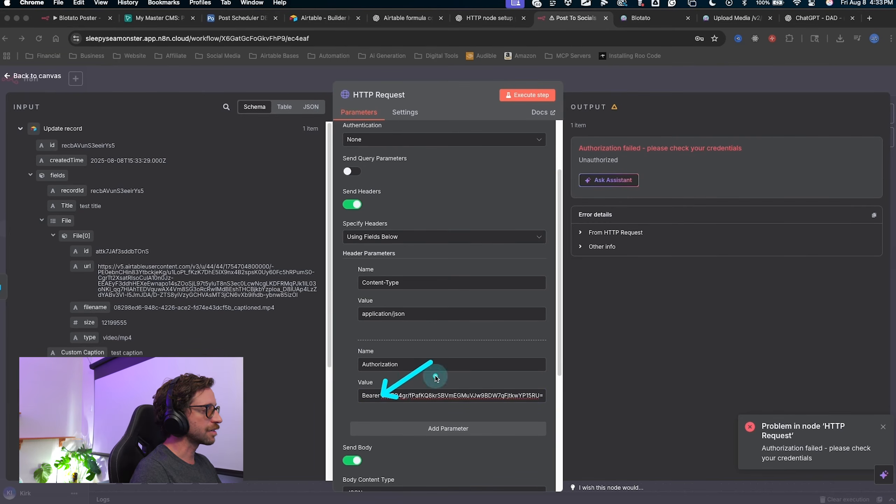
left_click_drag(438, 349, 390, 387)
key("Escape")
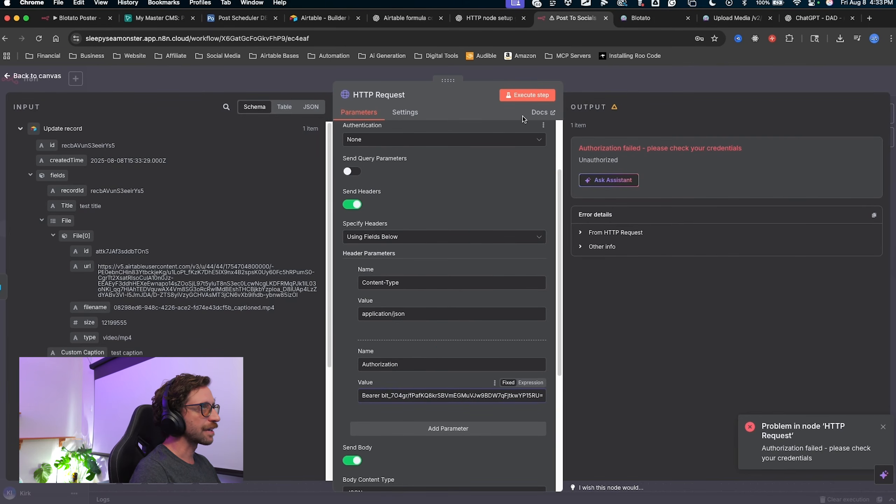
left_click(529, 95)
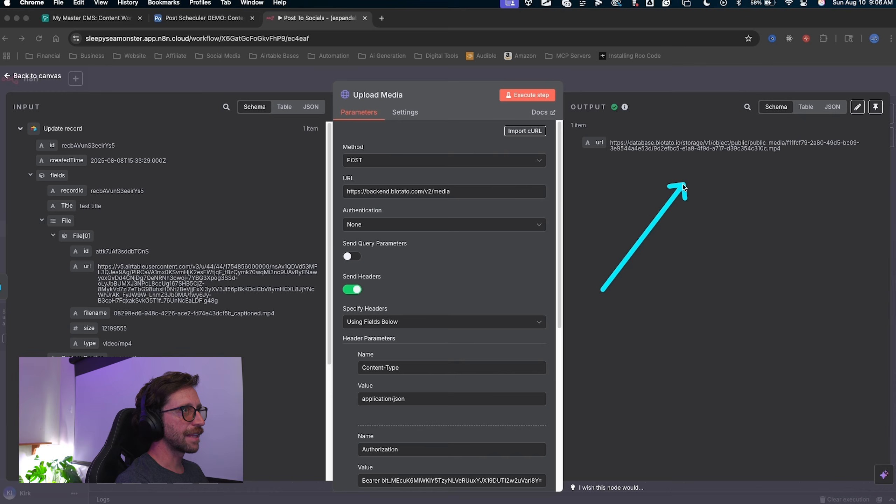
key("Escape")
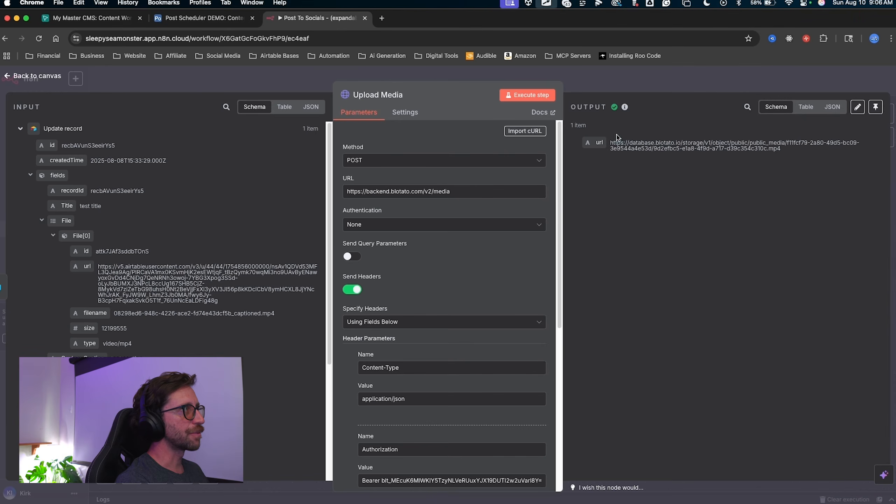
Close the Upload Media node, save the workflow, and pan to the node chain.
left_click_drag(634, 206, 596, 70)
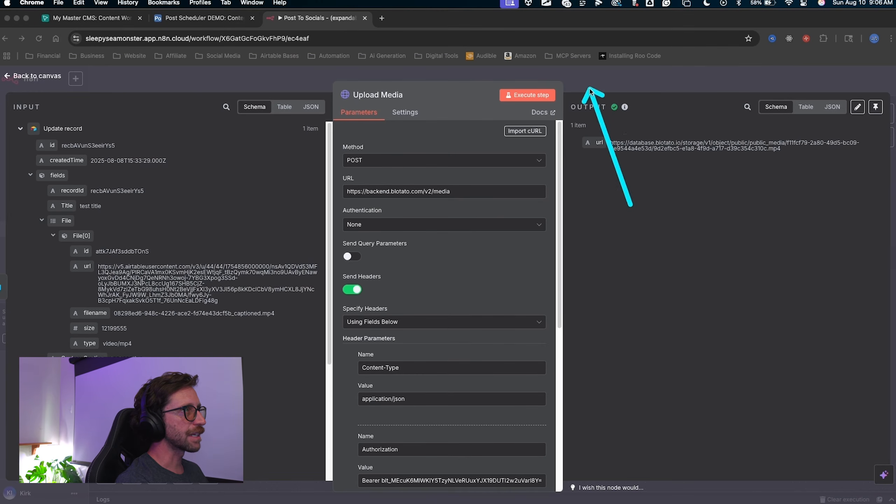
key("Escape")
left_click(591, 87)
left_click_drag(717, 141, 752, 87)
key("Escape")
left_click(752, 82)
left_click_drag(632, 282, 398, 286)
scroll(401, 285, "up", 2)
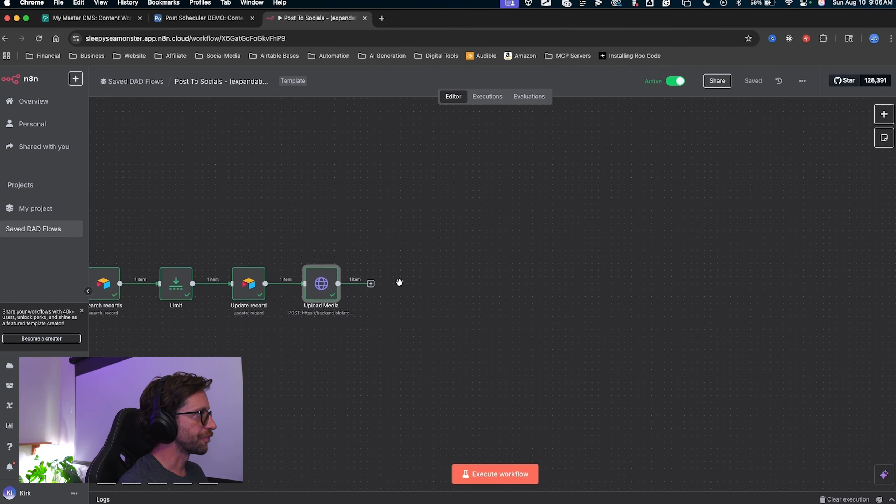
mouse_move(443, 146)
left_mouse_down()
mouse_move(359, 170)
mouse_move(254, 234)
mouse_move(238, 259)
mouse_move(247, 271)
mouse_move(409, 265)
left_mouse_up()
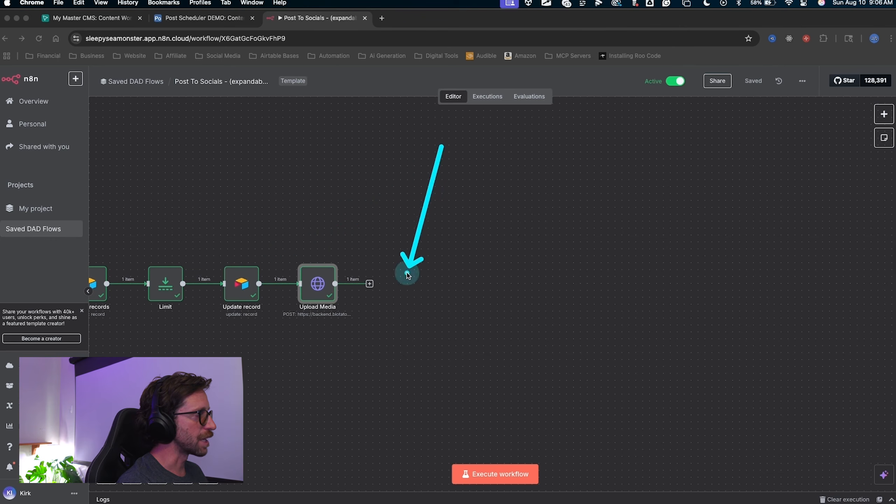
left_click_drag(386, 392, 370, 282)
Add an Edit Fields (Set) node after Upload Media.
left_click(369, 284)
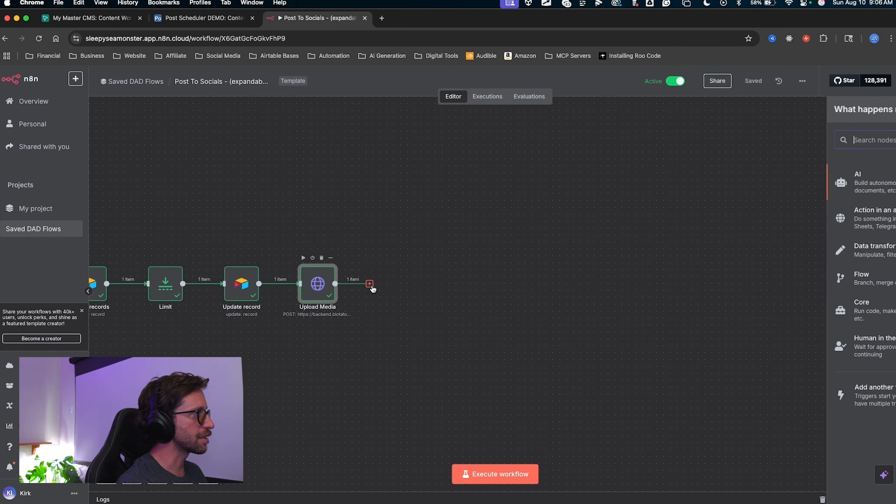
type("set")
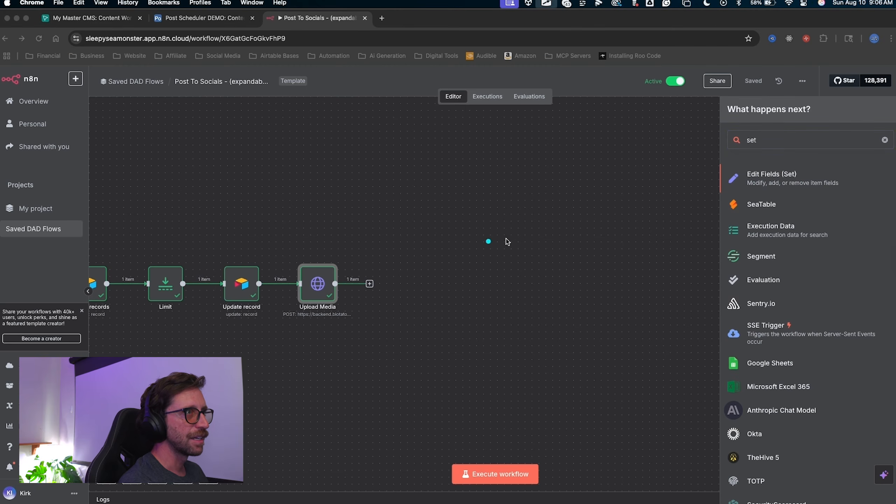
left_click_drag(557, 207, 736, 191)
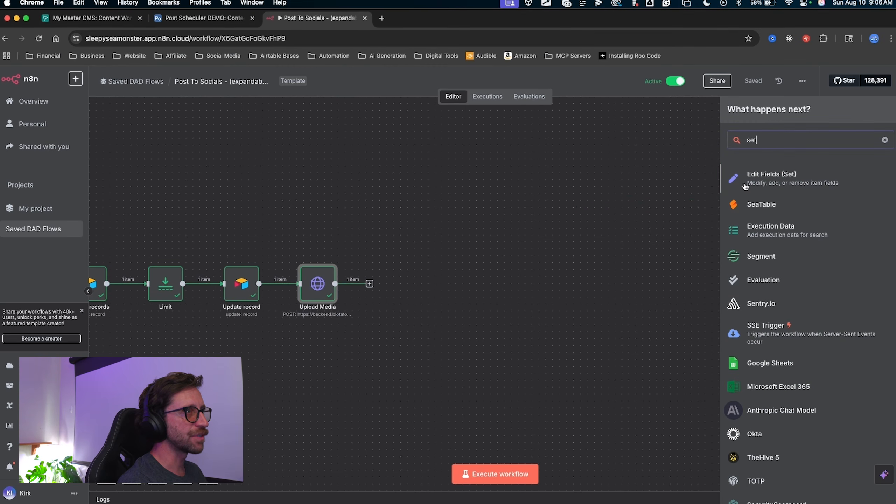
left_click(736, 191)
Expand the Update record input data in the Edit Fields panel.
mouse_move(154, 470)
left_mouse_down()
mouse_move(570, 267)
mouse_move(191, 301)
mouse_move(389, 205)
mouse_move(391, 178)
mouse_move(305, 266)
mouse_move(401, 245)
left_mouse_up()
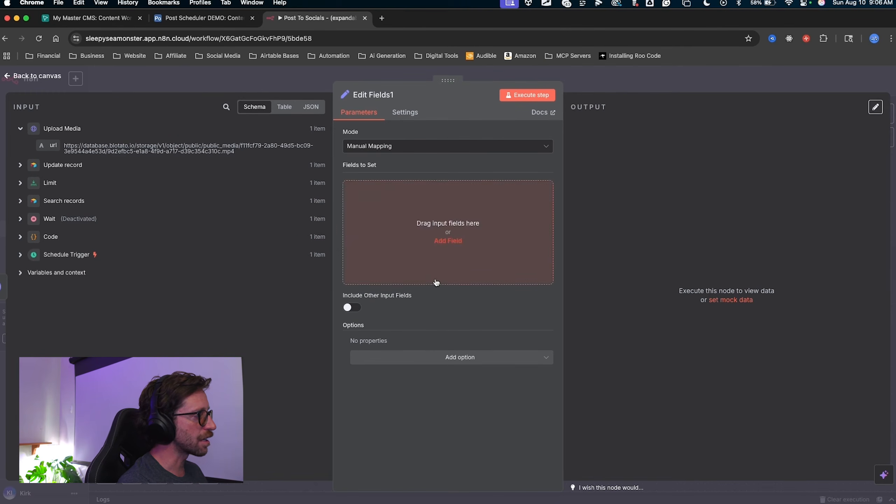
mouse_move(248, 326)
left_mouse_down()
mouse_move(379, 230)
mouse_move(490, 256)
left_mouse_up()
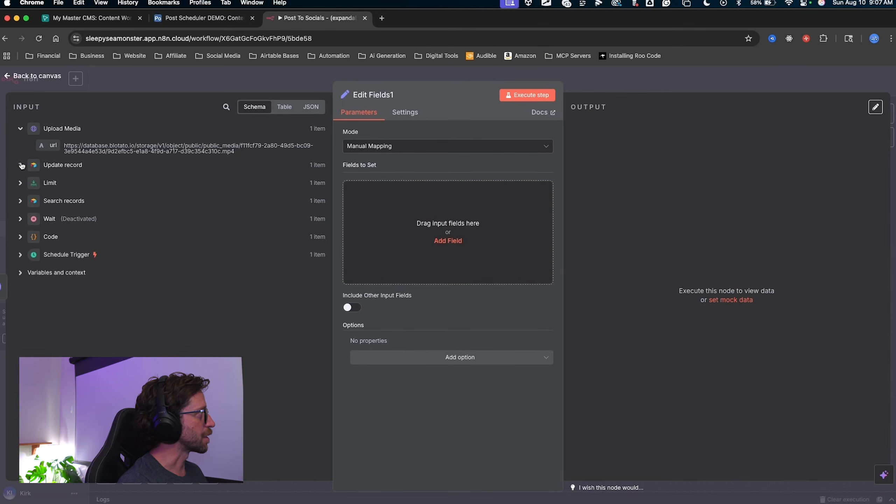
left_click(20, 165)
left_click_drag(286, 170, 80, 172)
mouse_move(285, 169)
left_mouse_down()
mouse_move(80, 216)
mouse_move(116, 337)
mouse_move(112, 432)
mouse_move(122, 384)
mouse_move(170, 336)
mouse_move(94, 353)
mouse_move(90, 284)
left_mouse_up()
key("Escape")
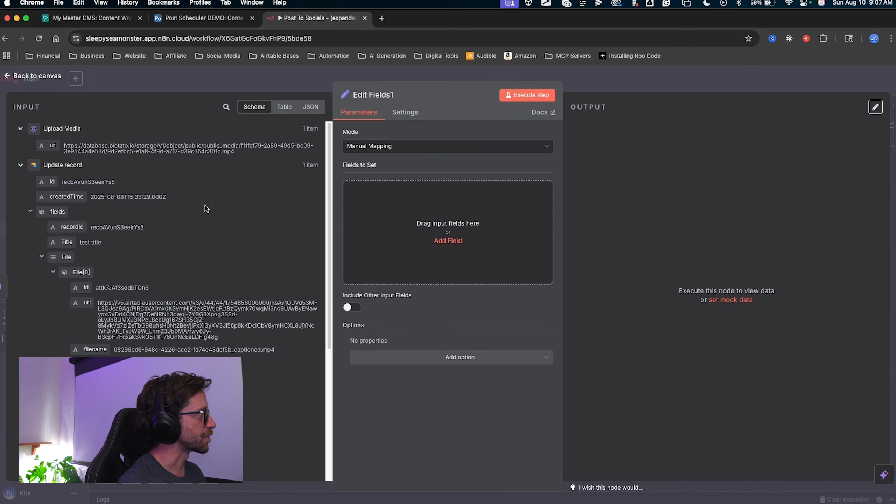
mouse_move(281, 221)
left_mouse_down()
mouse_move(44, 144)
mouse_move(413, 195)
mouse_move(381, 119)
mouse_move(390, 184)
mouse_move(363, 188)
mouse_move(367, 194)
left_mouse_up()
key("Escape")
key("Escape")
mouse_move(245, 226)
left_mouse_down()
mouse_move(29, 133)
mouse_move(84, 152)
mouse_move(56, 145)
mouse_move(64, 202)
mouse_move(41, 176)
mouse_move(44, 145)
mouse_move(70, 146)
mouse_move(45, 144)
mouse_move(330, 186)
mouse_move(518, 191)
mouse_move(122, 177)
mouse_move(49, 185)
mouse_move(50, 234)
mouse_move(60, 259)
mouse_move(71, 257)
mouse_move(91, 352)
mouse_move(81, 356)
mouse_move(154, 264)
mouse_move(128, 281)
left_mouse_up()
key("Escape")
Map Upload Media's url into Fields to Set and execute the step.
mouse_move(427, 381)
left_mouse_down()
mouse_move(356, 216)
mouse_move(44, 292)
mouse_move(57, 257)
mouse_move(46, 242)
mouse_move(74, 255)
mouse_move(41, 257)
mouse_move(67, 257)
mouse_move(46, 249)
mouse_move(60, 261)
left_mouse_up()
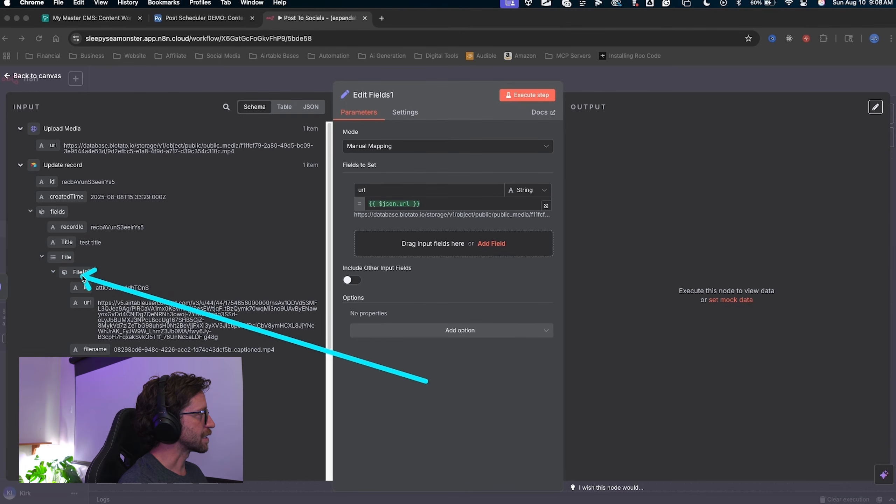
mouse_move(84, 279)
left_mouse_down()
mouse_move(86, 323)
mouse_move(159, 379)
mouse_move(84, 331)
left_mouse_up()
left_click_drag(84, 261, 86, 264)
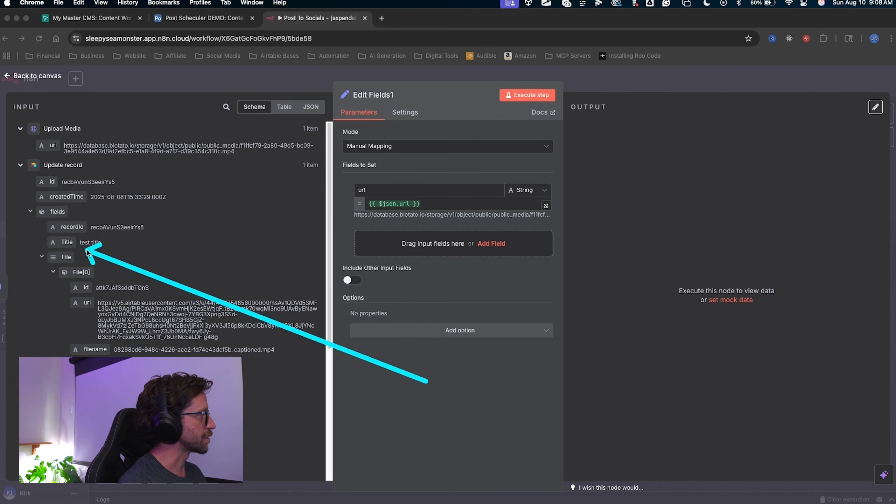
left_click_drag(70, 265, 85, 353)
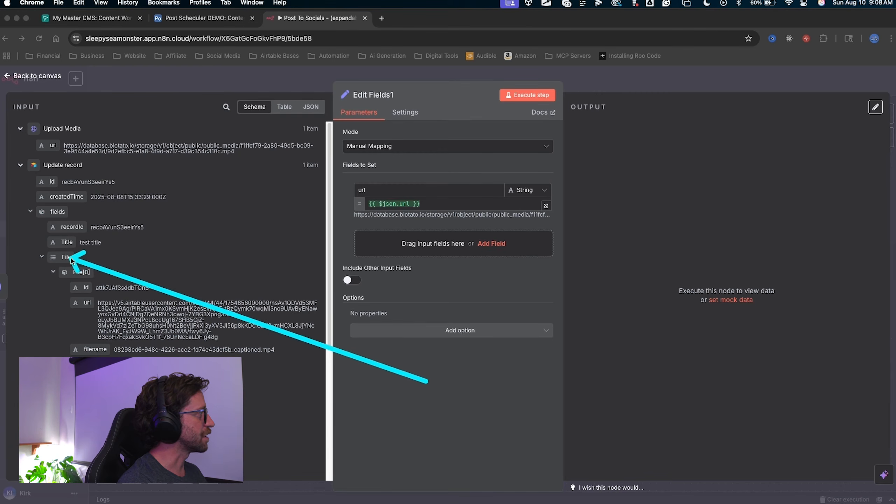
mouse_move(110, 275)
left_mouse_down()
mouse_move(117, 348)
mouse_move(159, 381)
mouse_move(99, 311)
mouse_move(92, 259)
mouse_move(85, 317)
mouse_move(90, 287)
mouse_move(94, 295)
mouse_move(91, 306)
mouse_move(76, 295)
mouse_move(80, 261)
mouse_move(67, 257)
mouse_move(159, 392)
mouse_move(3, 320)
mouse_move(176, 378)
mouse_move(39, 292)
mouse_move(291, 251)
mouse_move(652, 226)
left_mouse_up()
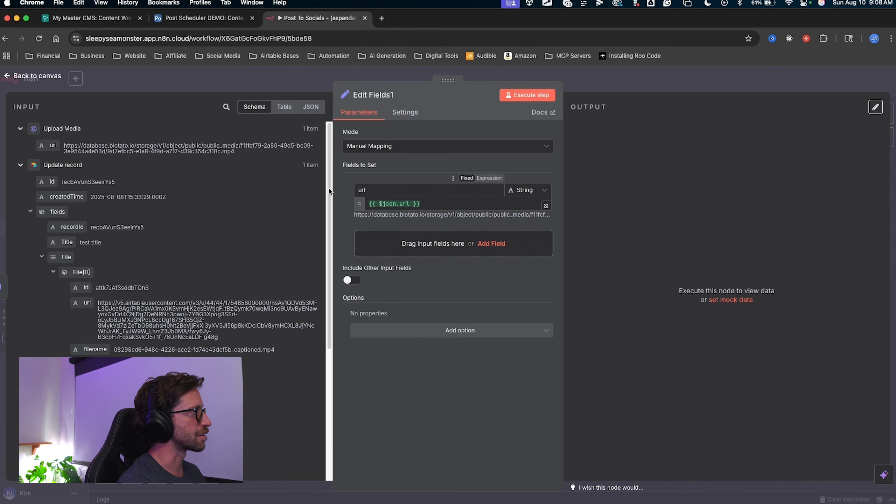
mouse_move(207, 223)
left_mouse_down()
mouse_move(358, 194)
mouse_move(496, 116)
mouse_move(516, 94)
left_mouse_up()
left_click(523, 95)
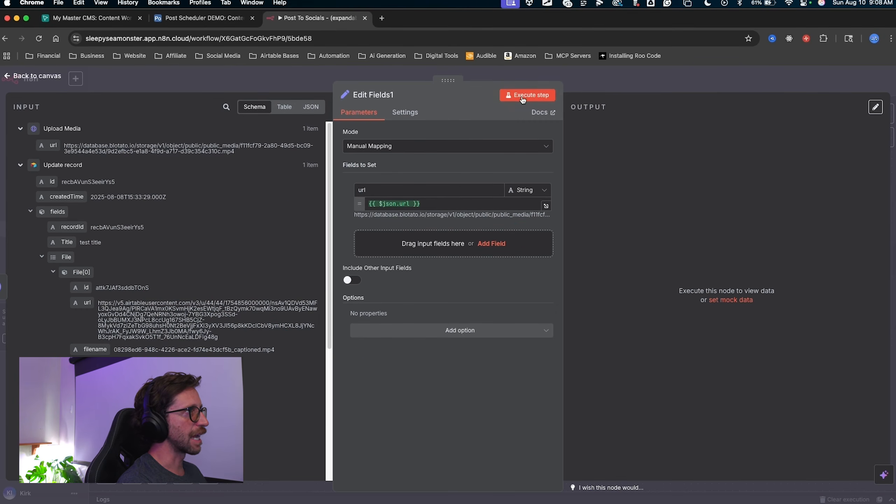
Set the url field to the {{ $json.url }} expression.
mouse_move(625, 265)
left_mouse_down()
mouse_move(594, 150)
mouse_move(680, 148)
mouse_move(581, 141)
mouse_move(626, 170)
mouse_move(579, 134)
mouse_move(115, 250)
mouse_move(87, 278)
mouse_move(404, 217)
mouse_move(578, 162)
left_mouse_up()
left_click_drag(459, 206, 459, 207)
mouse_move(205, 200)
left_mouse_down()
mouse_move(106, 307)
mouse_move(133, 256)
mouse_move(168, 276)
left_mouse_up()
key("Escape")
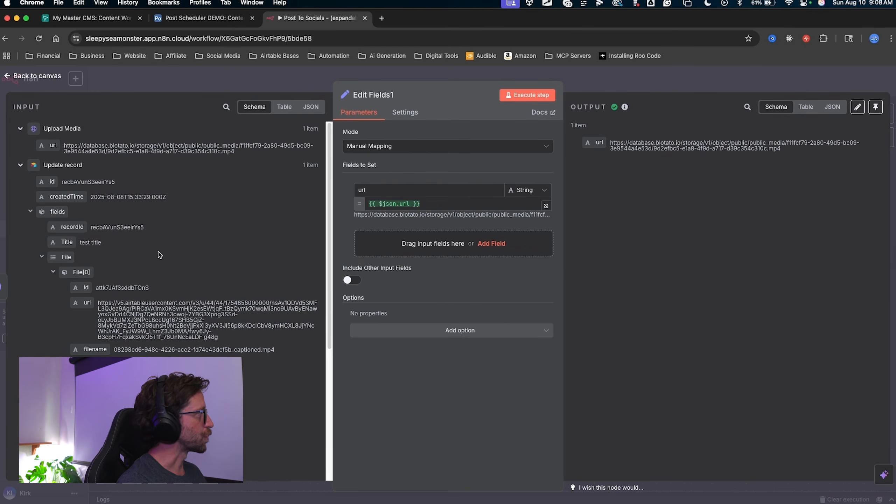
mouse_move(214, 173)
left_mouse_down()
mouse_move(126, 184)
mouse_move(60, 206)
mouse_move(72, 205)
mouse_move(69, 215)
left_mouse_up()
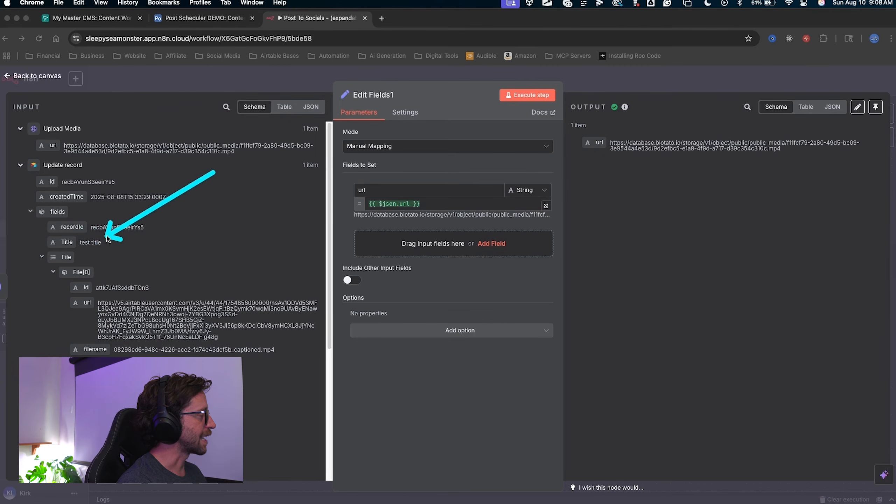
mouse_move(106, 244)
left_mouse_down()
mouse_move(59, 244)
mouse_move(296, 235)
mouse_move(385, 243)
left_mouse_up()
key("Escape")
Add the Update record Title as a field named title and rerun, showing 'test title'.
mouse_move(339, 292)
left_mouse_down()
mouse_move(387, 238)
mouse_move(485, 169)
mouse_move(530, 76)
left_mouse_up()
key("Escape")
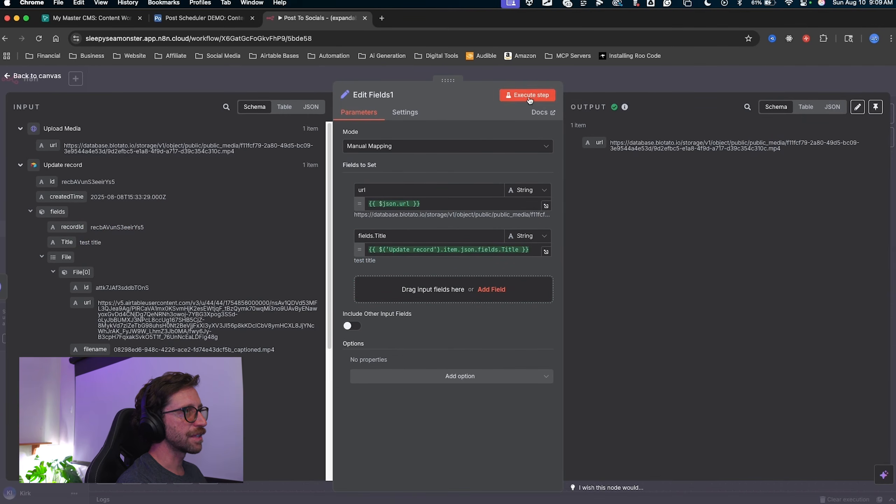
left_click(530, 99)
mouse_move(595, 168)
left_mouse_down()
mouse_move(624, 178)
mouse_move(612, 177)
left_mouse_up()
key("Escape")
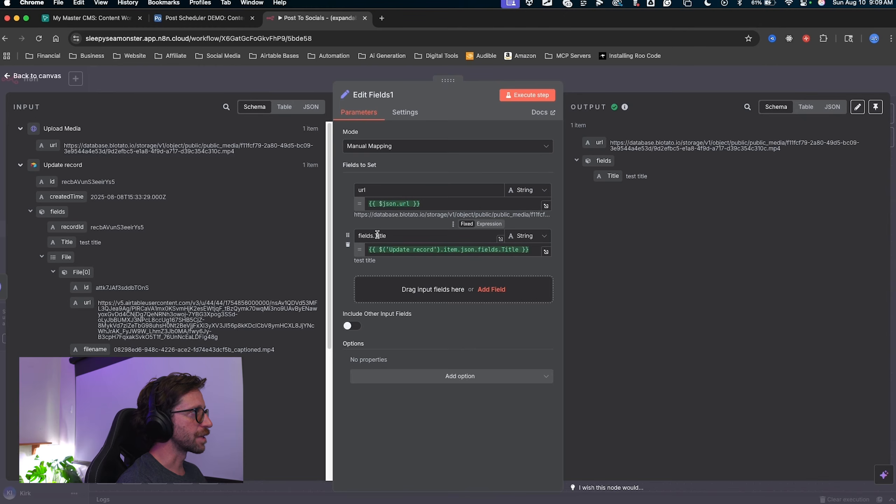
left_click_drag(377, 235, 366, 234)
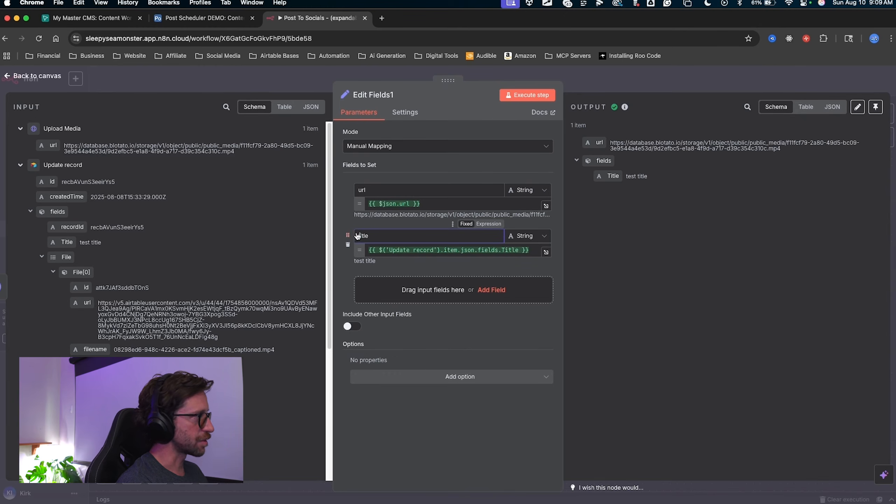
left_click(520, 99)
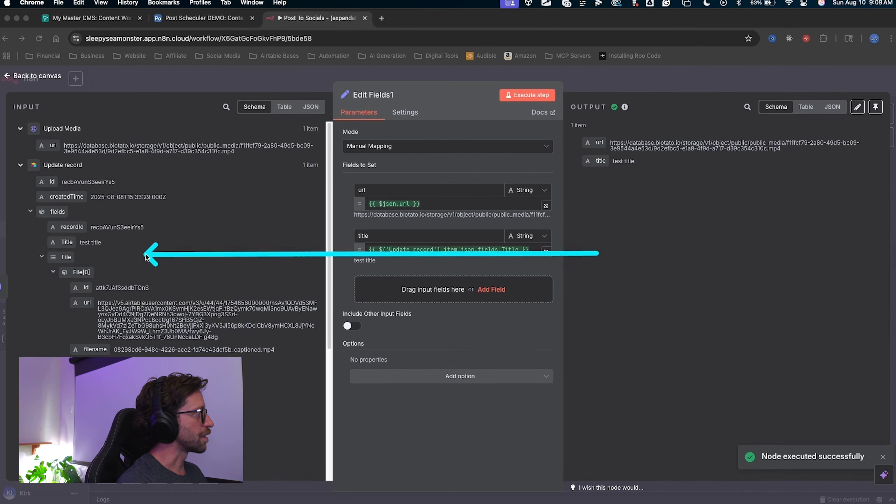
Add a third field from the record's file type, resolving to video/mp4.
mouse_move(145, 255)
left_mouse_down()
mouse_move(108, 274)
mouse_move(693, 200)
mouse_move(653, 205)
left_mouse_up()
key("Escape")
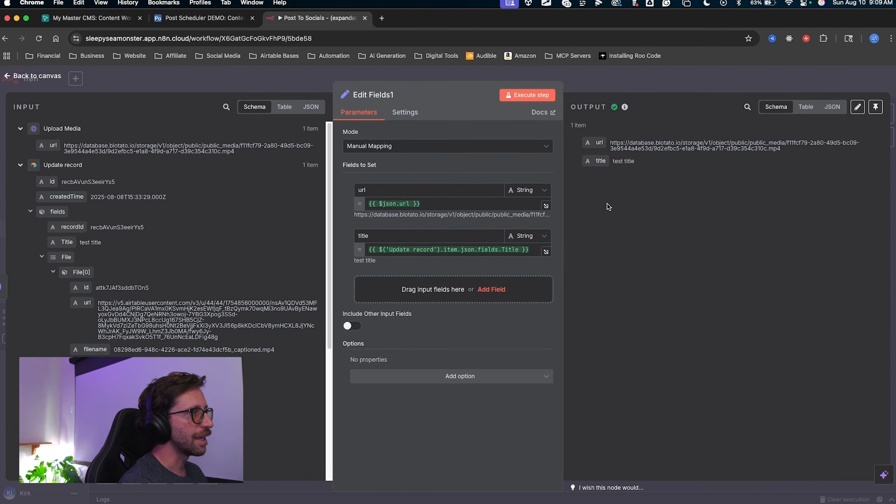
mouse_move(595, 285)
left_mouse_down()
mouse_move(590, 138)
mouse_move(596, 168)
mouse_move(631, 179)
left_mouse_up()
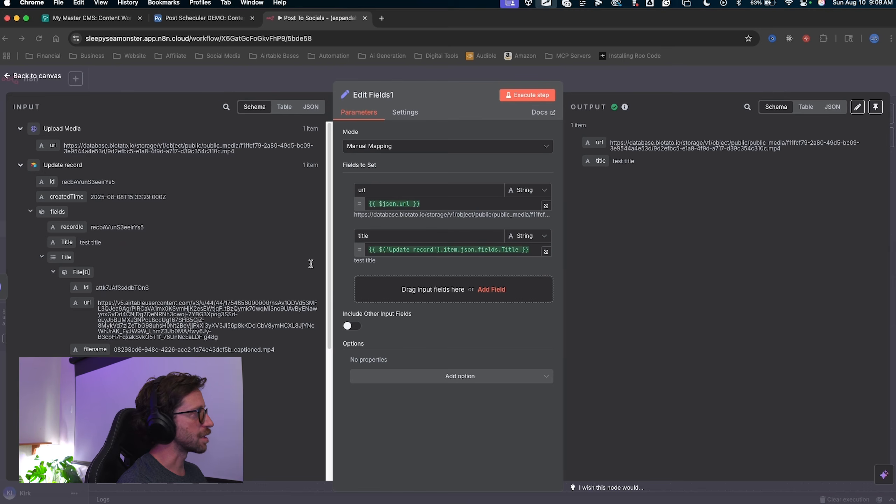
mouse_move(231, 240)
left_mouse_down()
mouse_move(115, 358)
mouse_move(257, 318)
mouse_move(394, 295)
mouse_move(358, 281)
left_mouse_up()
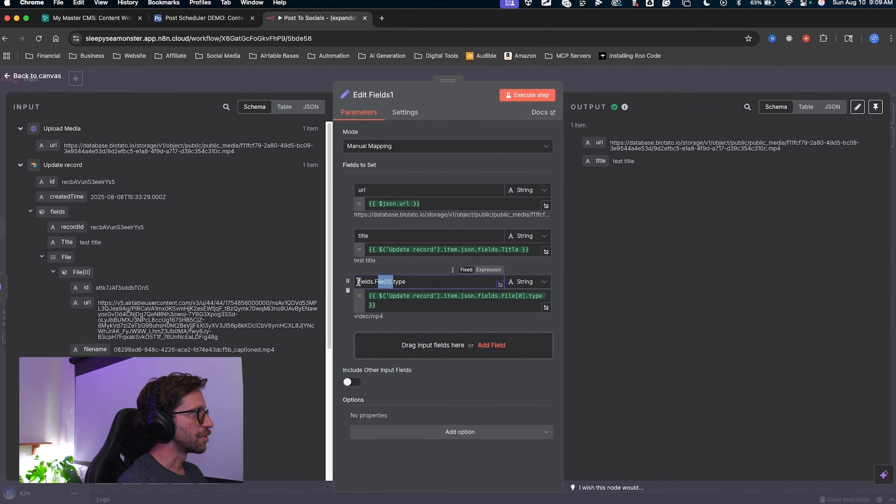
Rename the third field to type and add Full Caption as a field named caption.
key("BackSpace")
scroll(221, 336, "down", 2)
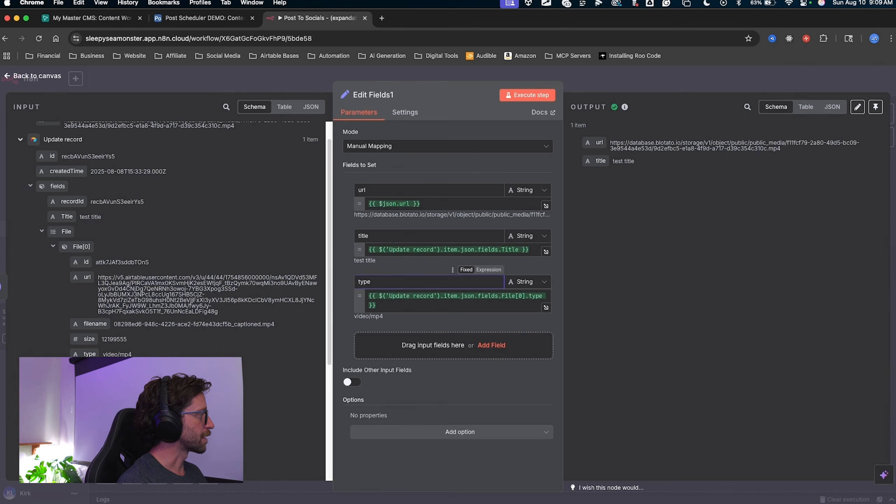
scroll(165, 354, "down", 6)
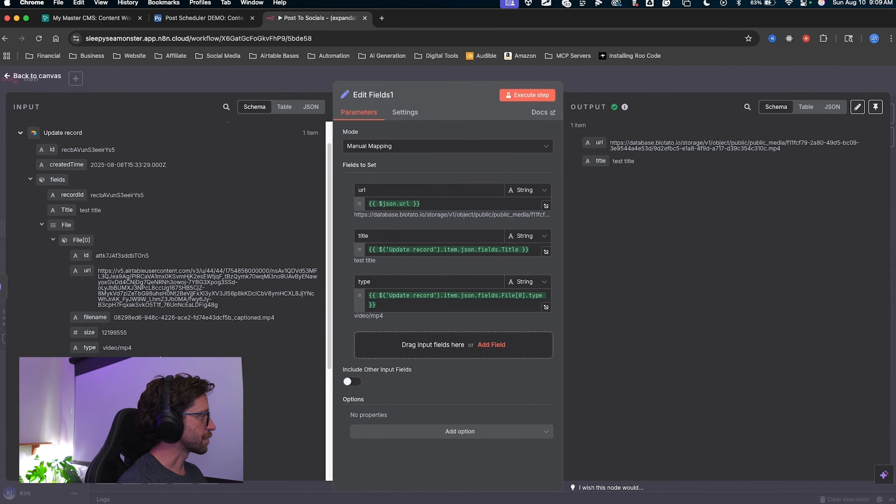
scroll(165, 354, "down", 3)
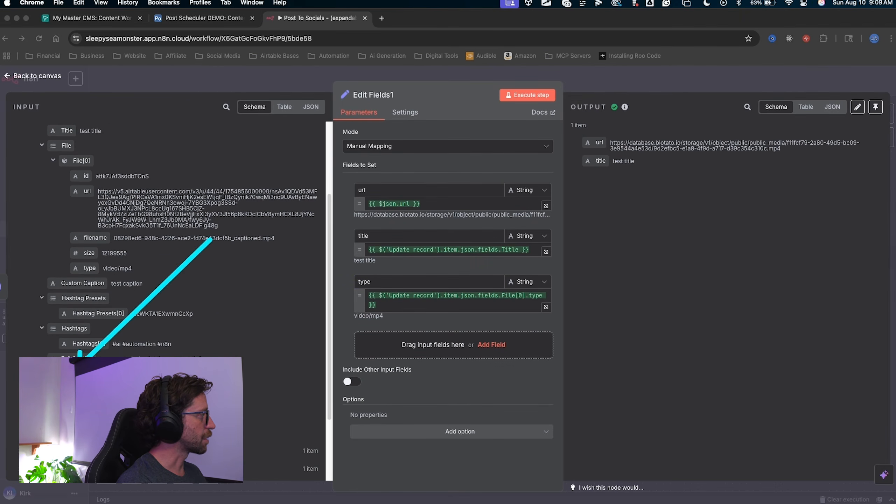
left_click_drag(72, 355, 409, 339)
left_click(417, 339)
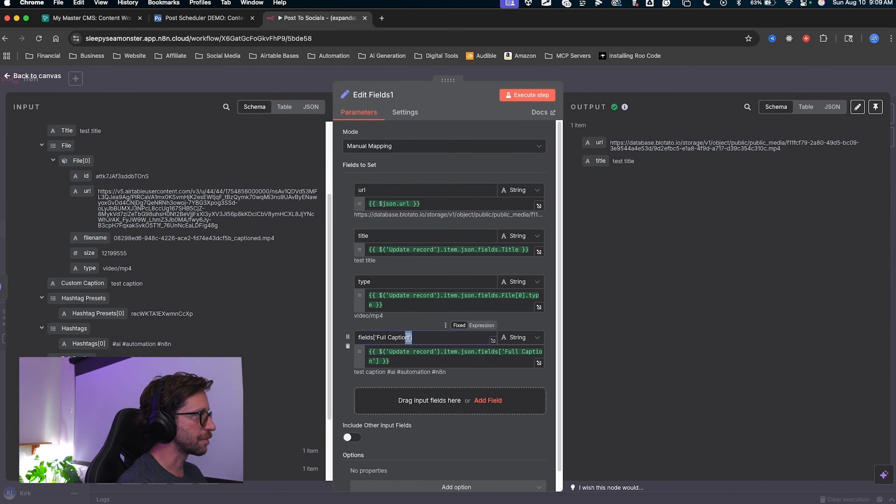
key("super+a")
type("ca")
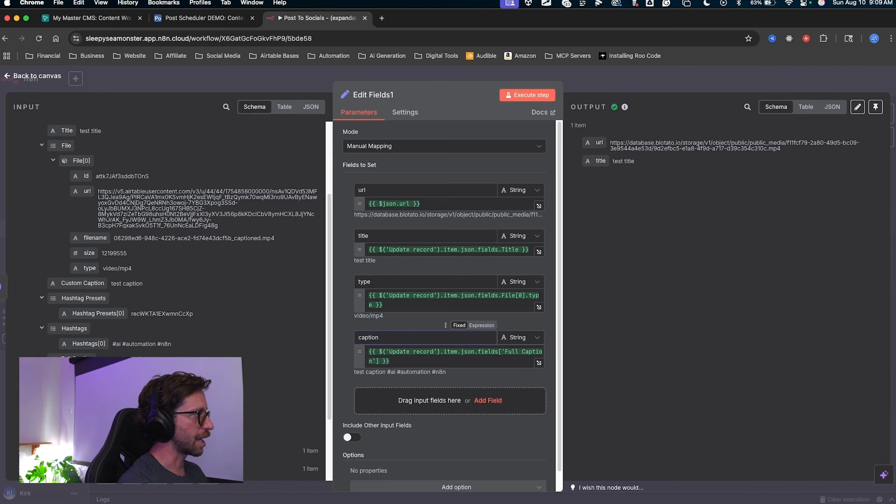
scroll(286, 298, "down", 1)
key("ctrl+shift+a")
left_click_drag(273, 301, 159, 360)
key("Escape")
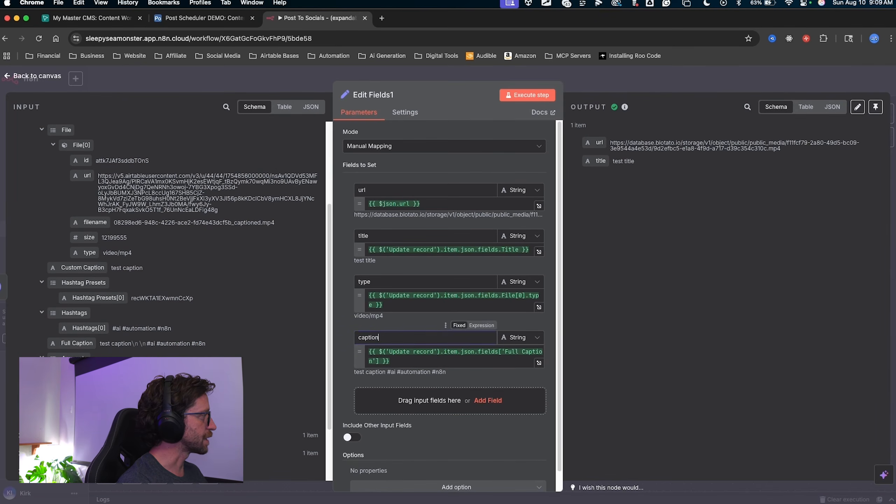
Add Platforms[0] as a field named platform and run the node to check outputs.
left_click_drag(88, 404, 405, 398)
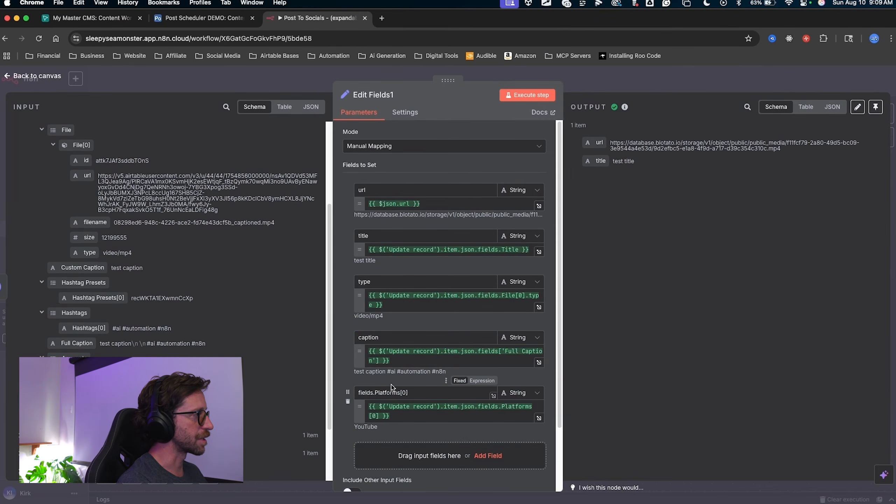
left_click(414, 394)
key("super+a")
type("platfrom")
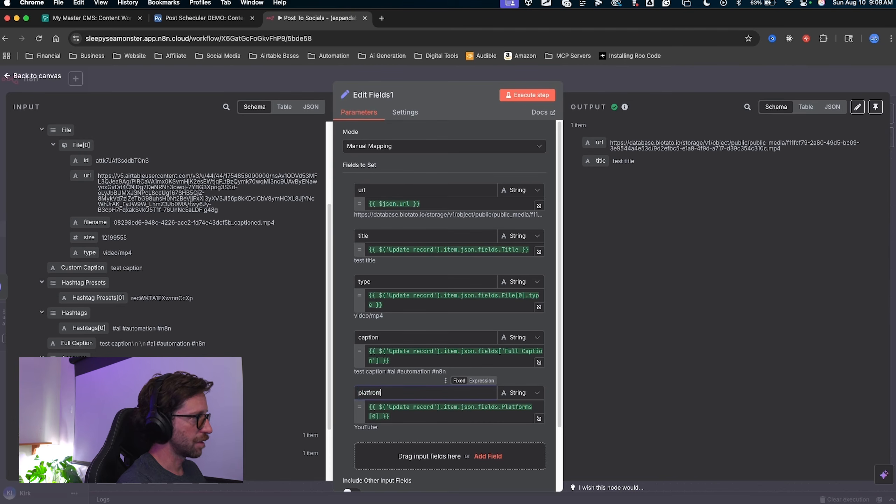
key("BackSpace")
key("BackSpace")
key("BackSpace")
type("orm")
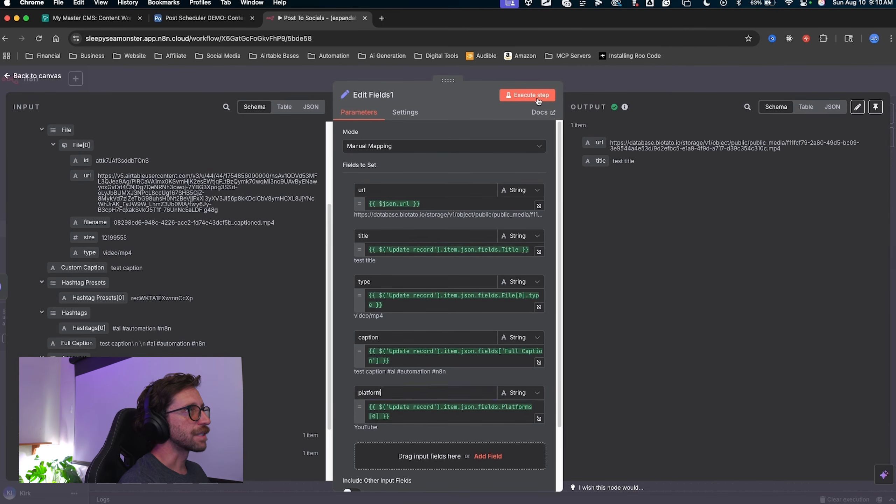
left_click(528, 95)
mouse_move(680, 92)
left_mouse_down()
mouse_move(594, 150)
mouse_move(596, 194)
mouse_move(326, 372)
mouse_move(247, 406)
mouse_move(78, 146)
mouse_move(85, 144)
mouse_move(90, 328)
mouse_move(63, 366)
mouse_move(581, 177)
mouse_move(585, 144)
mouse_move(614, 205)
left_mouse_up()
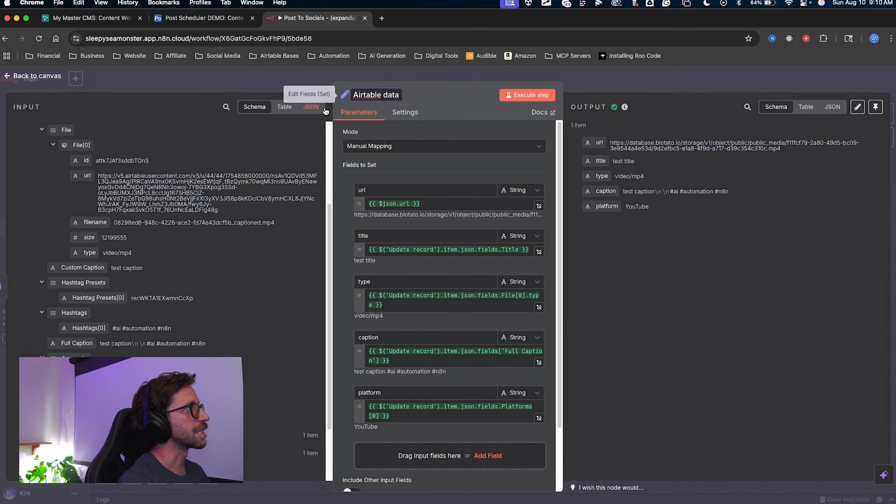
Add a Filter node after the Airtable data node.
key("Escape")
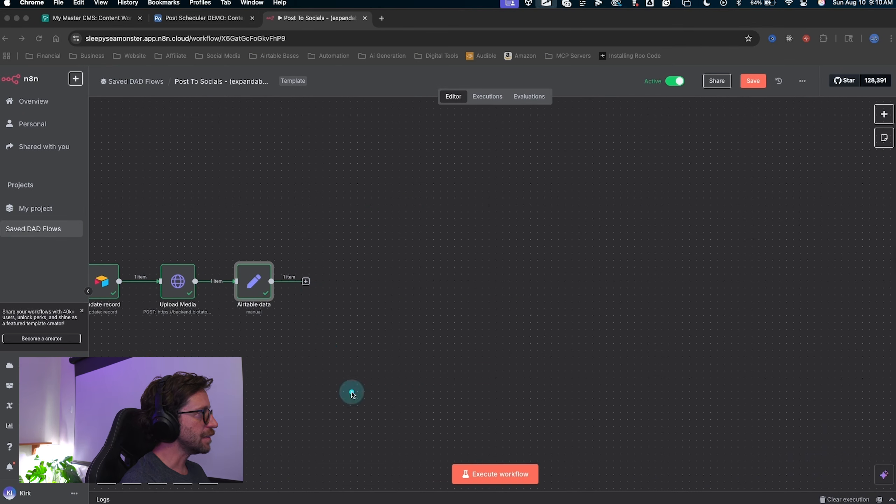
mouse_move(313, 308)
left_mouse_down()
mouse_move(366, 257)
mouse_move(525, 225)
mouse_move(561, 261)
mouse_move(337, 300)
mouse_move(424, 367)
mouse_move(460, 185)
mouse_move(365, 208)
left_mouse_up()
left_click_drag(344, 400, 304, 284)
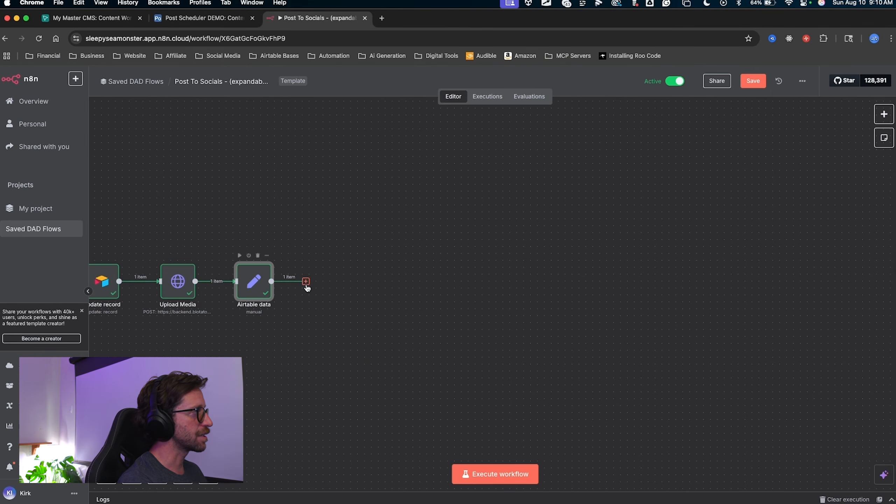
left_click(306, 281)
type("filter")
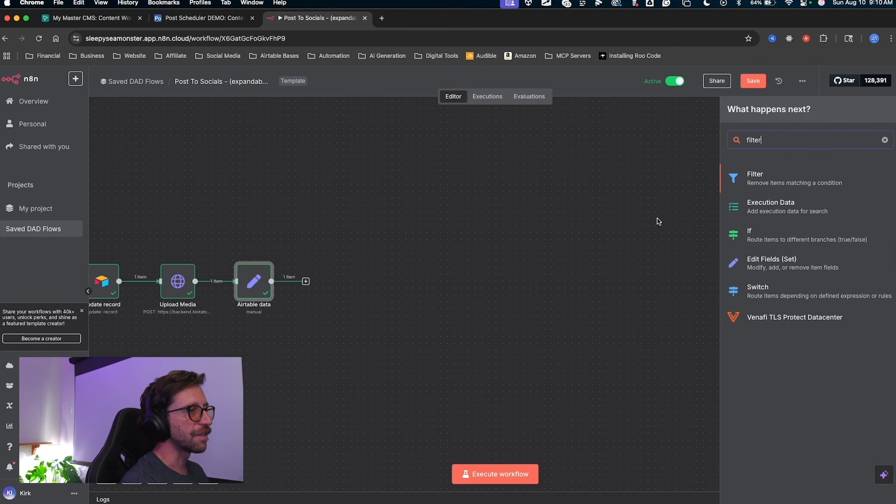
left_click(735, 186)
Drag the platform field into the first condition's value1, resolving to YouTube.
mouse_move(297, 260)
left_mouse_down()
mouse_move(303, 134)
mouse_move(568, 145)
mouse_move(353, 197)
mouse_move(380, 196)
mouse_move(316, 96)
mouse_move(332, 60)
mouse_move(346, 153)
mouse_move(515, 148)
mouse_move(402, 173)
mouse_move(354, 168)
mouse_move(363, 168)
left_mouse_up()
mouse_move(511, 93)
left_mouse_down()
mouse_move(139, 152)
mouse_move(61, 209)
mouse_move(221, 185)
mouse_move(377, 98)
mouse_move(364, 151)
left_mouse_up()
left_click_drag(467, 90, 416, 152)
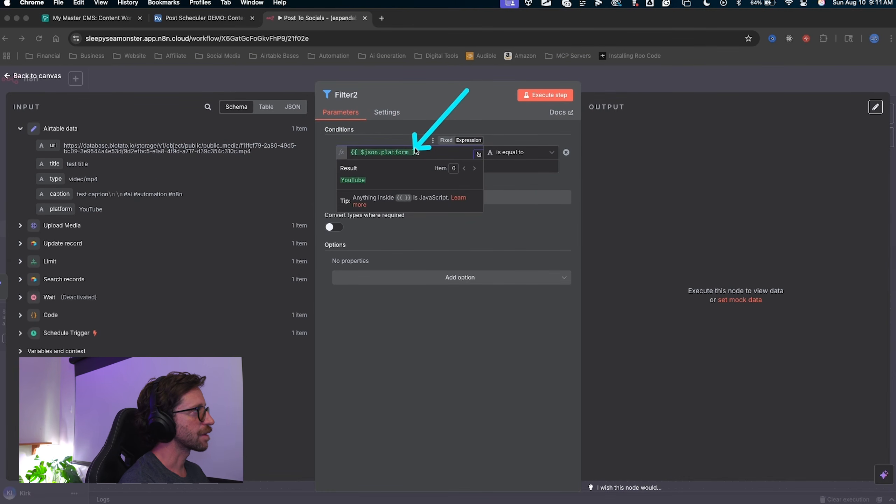
Enter YouTube as the first condition's comparison value.
left_click(524, 158)
left_click(397, 170)
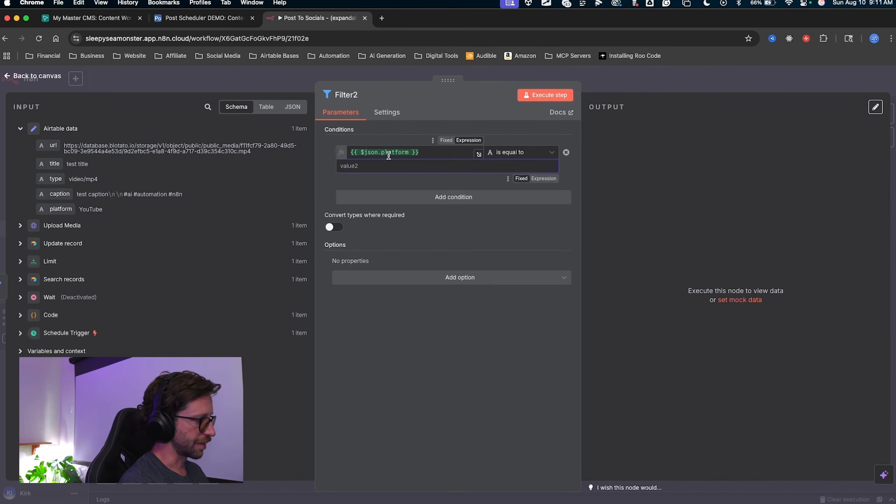
mouse_move(428, 81)
left_mouse_down()
mouse_move(374, 125)
mouse_move(353, 157)
mouse_move(451, 152)
mouse_move(381, 161)
mouse_move(400, 146)
mouse_move(460, 140)
mouse_move(359, 155)
mouse_move(398, 154)
left_mouse_up()
left_click(455, 162)
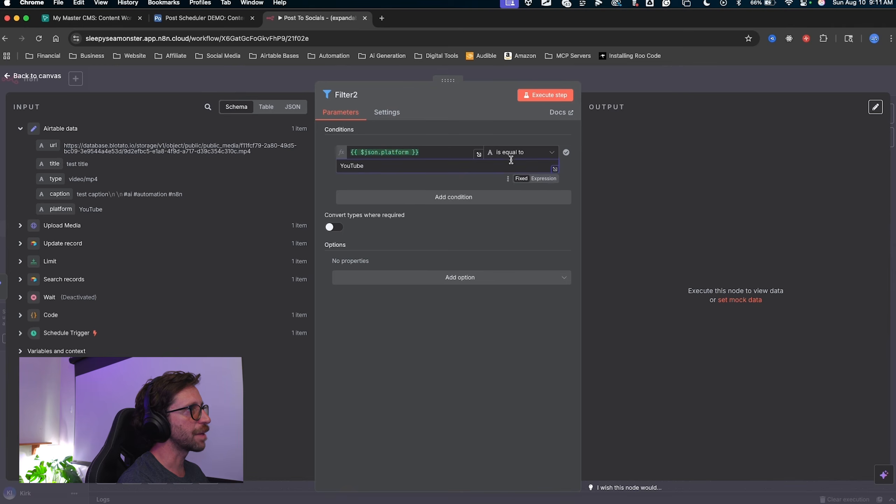
left_click_drag(480, 216, 497, 171)
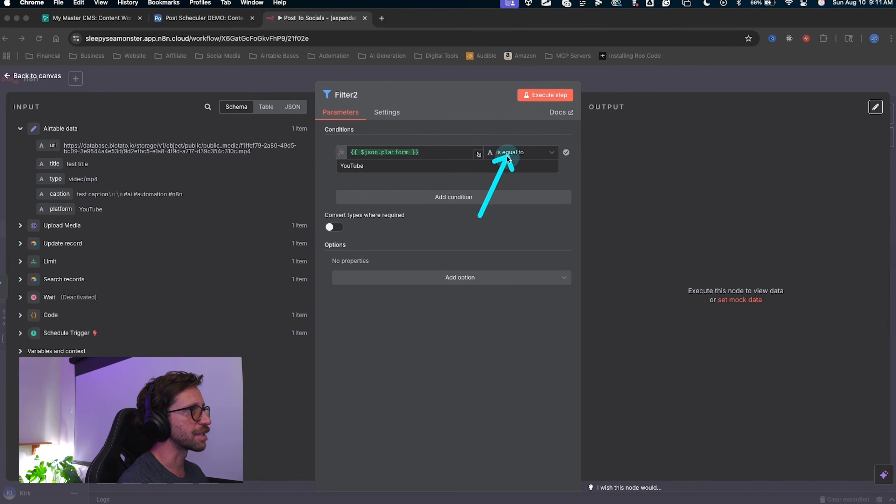
Change the condition's operator to String > contains.
left_click(529, 153)
mouse_move(517, 176)
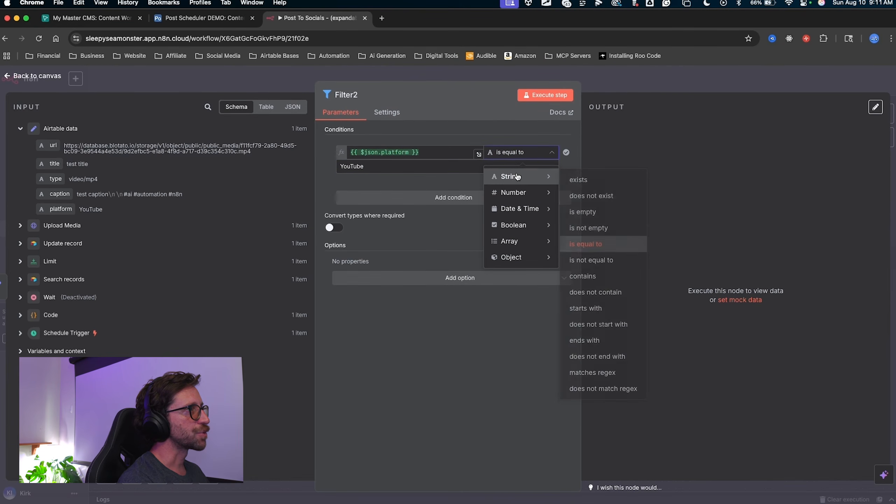
left_click(610, 277)
key("ctrl+a")
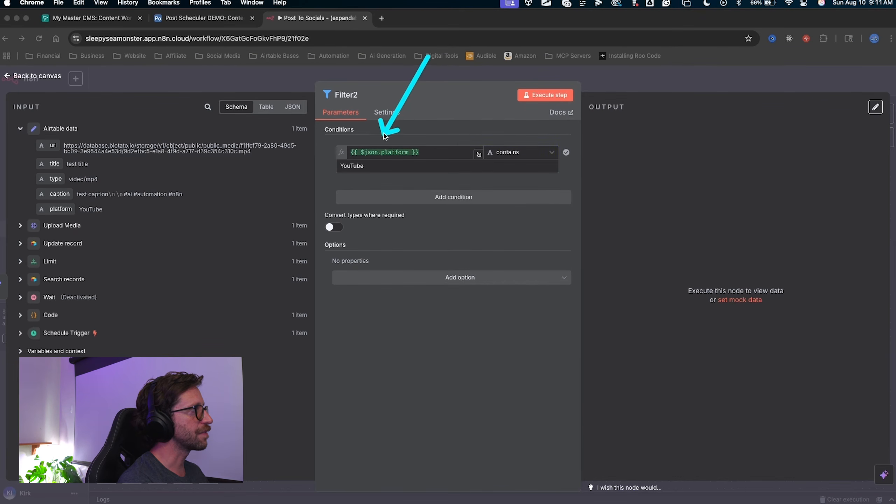
mouse_move(385, 136)
left_mouse_down()
mouse_move(342, 153)
mouse_move(494, 141)
mouse_move(457, 151)
mouse_move(356, 148)
mouse_move(349, 160)
mouse_move(427, 200)
mouse_move(700, 160)
left_mouse_up()
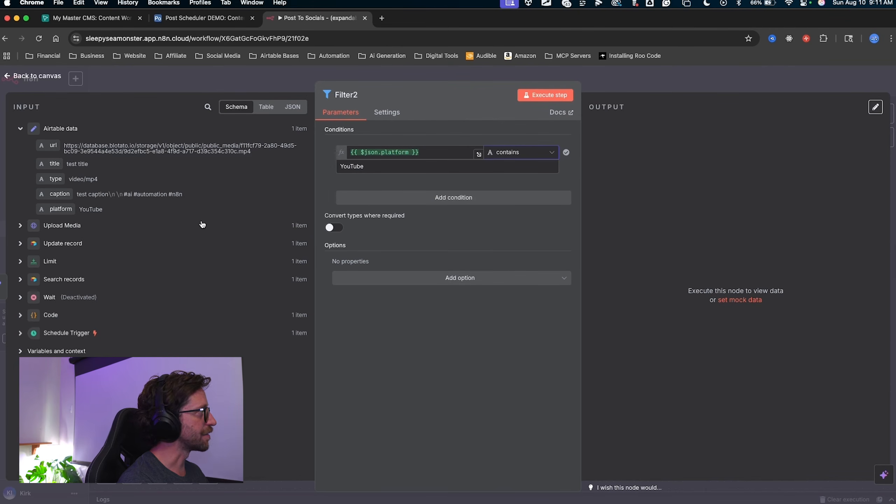
mouse_move(188, 282)
left_mouse_down()
mouse_move(40, 176)
mouse_move(77, 182)
left_mouse_up()
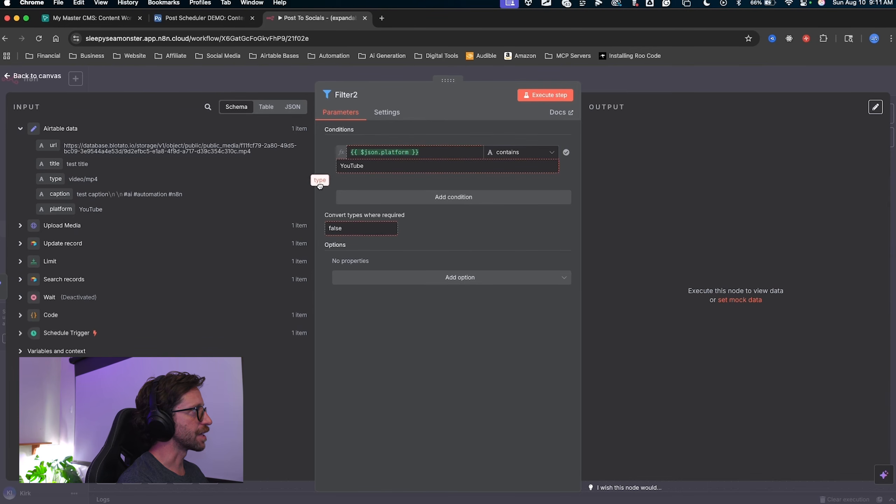
left_click_drag(312, 205, 226, 200)
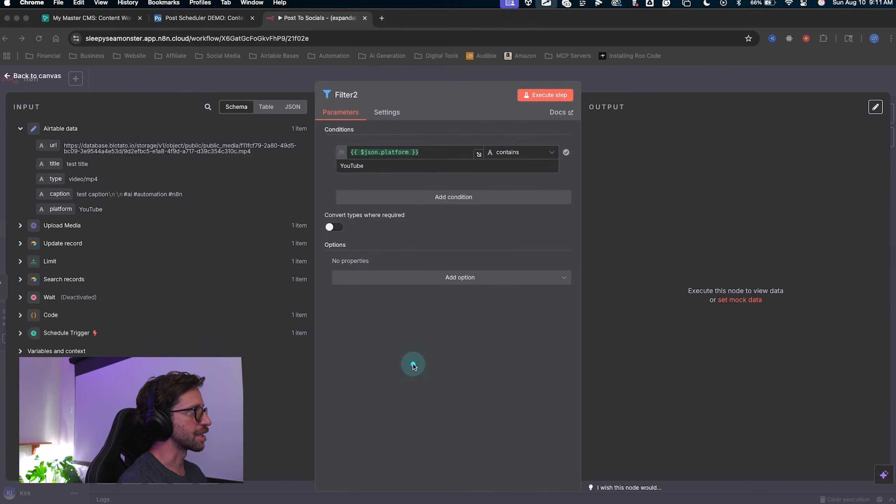
left_click_drag(413, 376, 446, 204)
Add a second filter condition using the type field.
left_click(446, 204)
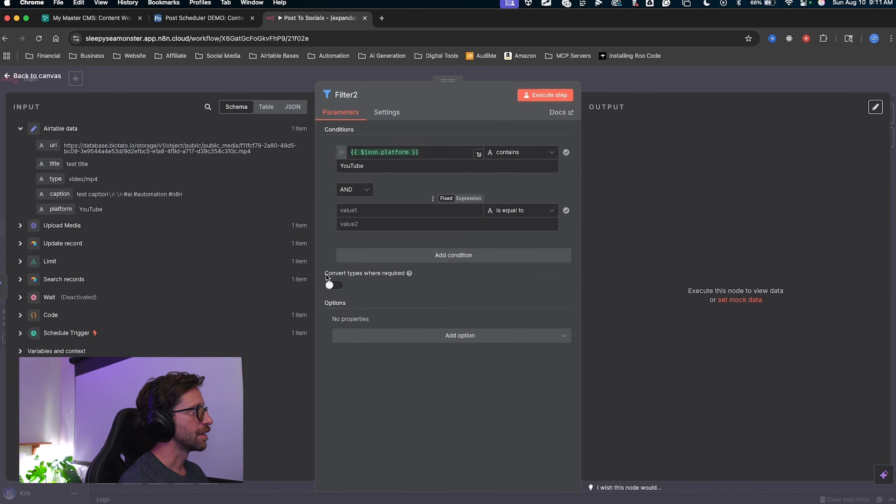
mouse_move(192, 303)
left_mouse_down()
mouse_move(347, 155)
mouse_move(343, 165)
left_mouse_up()
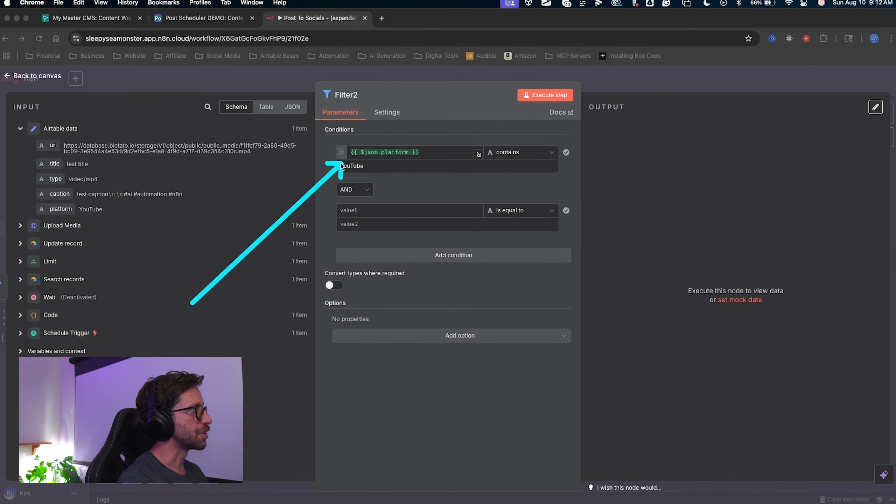
mouse_move(53, 180)
left_mouse_down()
mouse_move(221, 176)
mouse_move(344, 213)
left_mouse_up()
left_click_drag(288, 146, 372, 207)
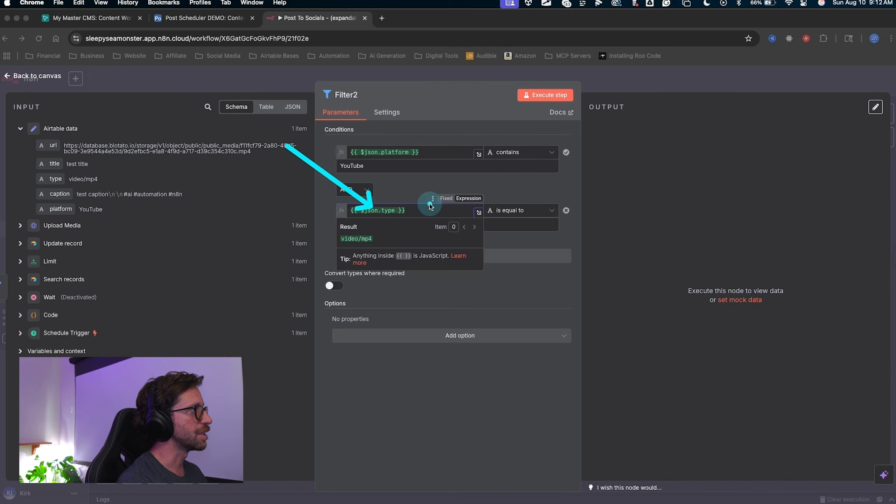
right_click(513, 207)
left_click(507, 212)
Set the second condition to contains 'video'.
left_click(508, 212)
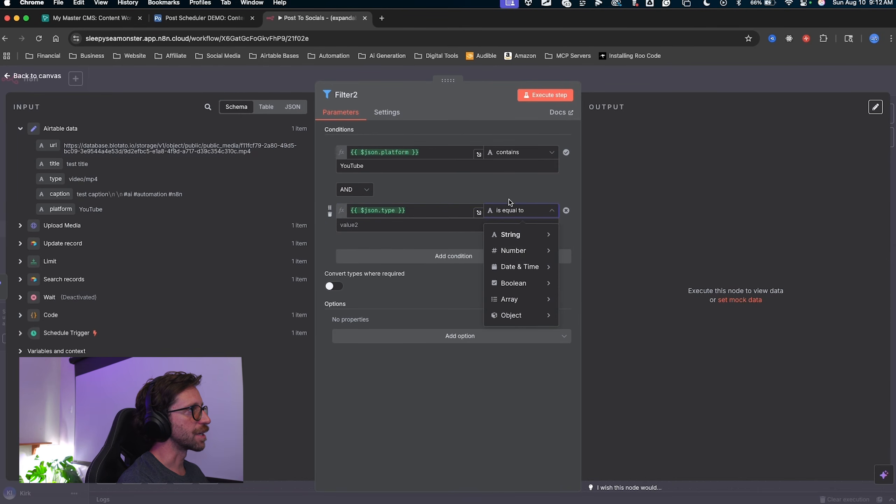
mouse_move(519, 234)
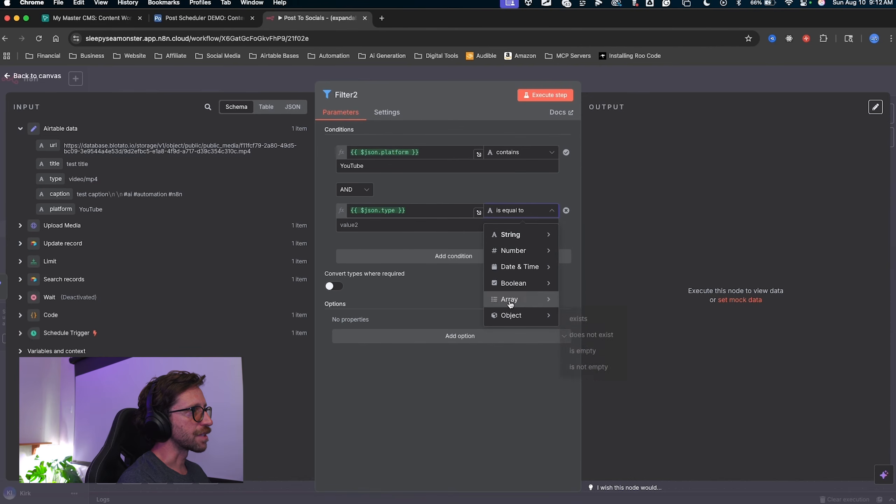
left_click(582, 334)
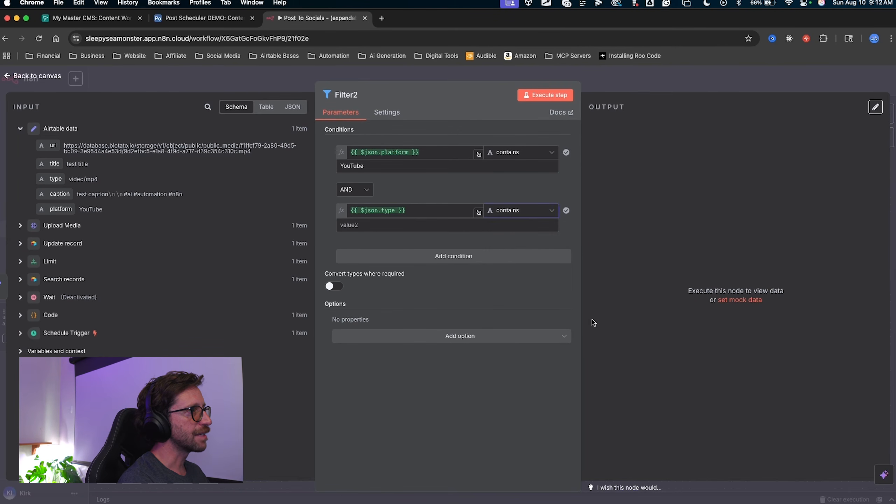
left_click_drag(243, 157, 89, 179)
key("Escape")
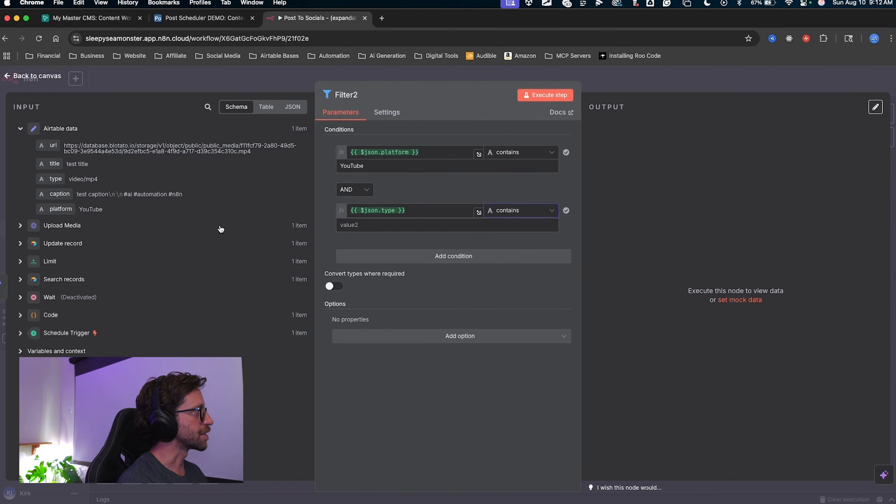
left_click(369, 225)
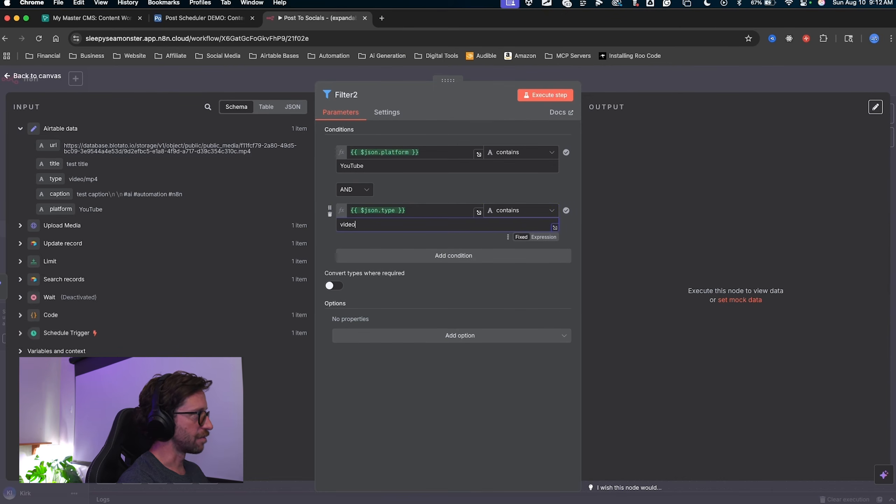
left_click_drag(102, 185, 61, 181)
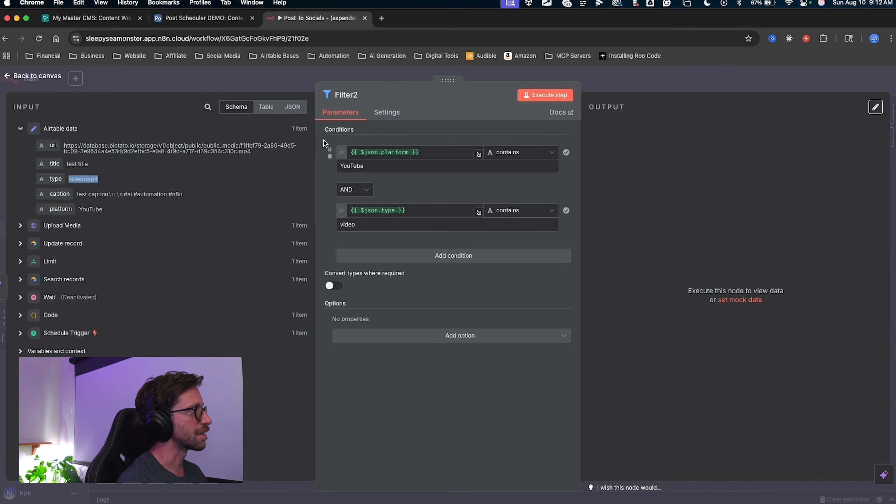
left_click_drag(458, 105, 431, 140)
mouse_move(405, 180)
left_mouse_down()
mouse_move(403, 207)
mouse_move(515, 206)
mouse_move(362, 208)
mouse_move(353, 222)
mouse_move(406, 246)
mouse_move(410, 163)
mouse_move(345, 174)
mouse_move(356, 157)
mouse_move(359, 219)
mouse_move(744, 176)
left_mouse_up()
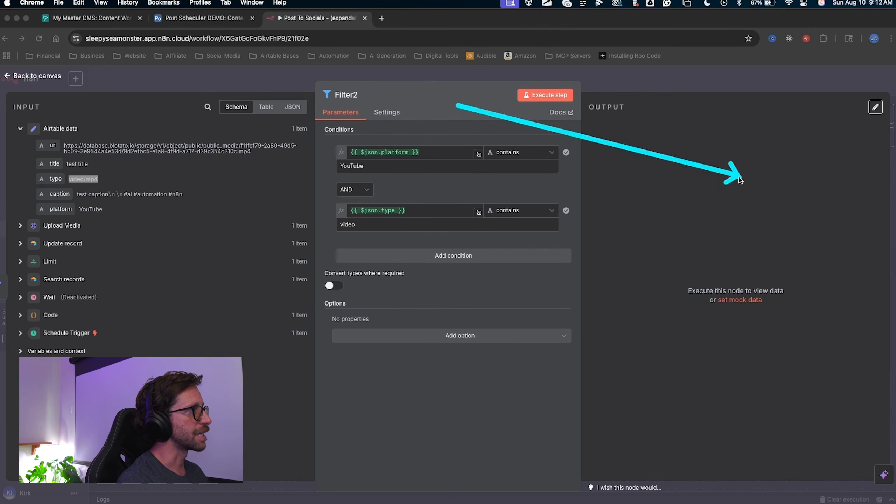
Turn on the Ignore Case option for Filter2.
left_click(460, 335)
left_click(423, 451)
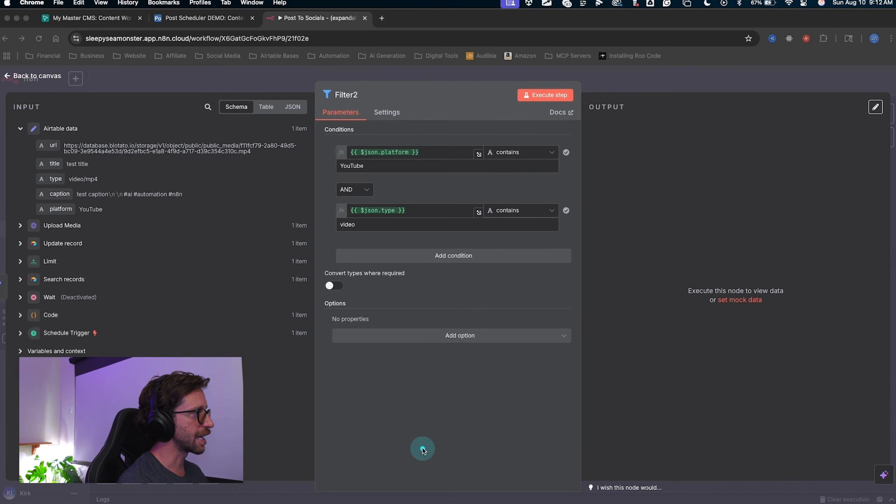
left_click_drag(426, 344, 424, 340)
left_click(425, 339)
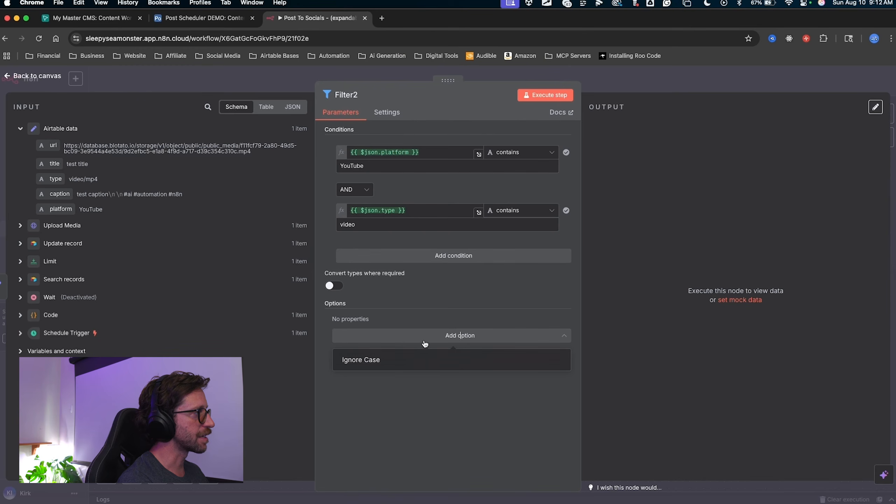
left_click(370, 359)
Execute Filter2 and confirm it keeps the one YouTube video item.
mouse_move(226, 232)
left_mouse_down()
mouse_move(339, 157)
mouse_move(334, 169)
left_mouse_up()
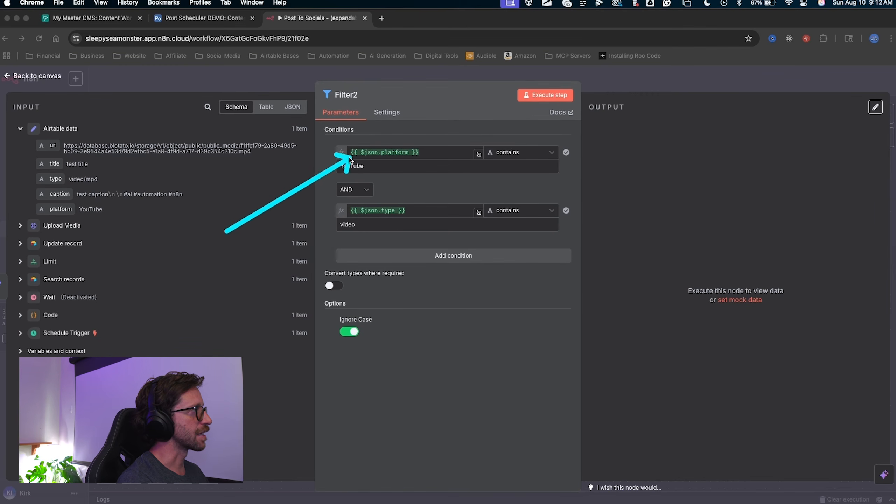
mouse_move(332, 168)
left_mouse_down()
mouse_move(350, 150)
mouse_move(329, 250)
mouse_move(342, 371)
mouse_move(330, 141)
mouse_move(329, 286)
mouse_move(328, 224)
mouse_move(367, 168)
left_mouse_up()
key("Escape")
left_click_drag(628, 193, 547, 97)
key("Escape")
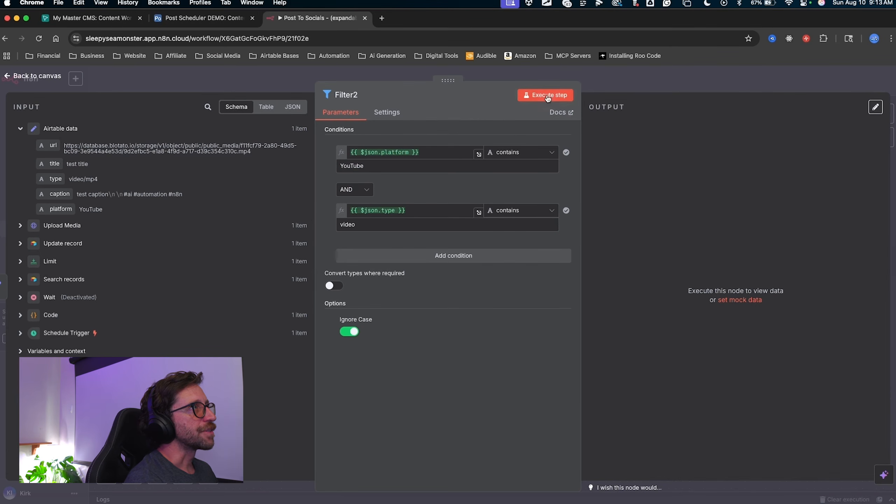
left_click(548, 98)
mouse_move(672, 302)
left_mouse_down()
mouse_move(709, 234)
mouse_move(623, 135)
left_mouse_up()
mouse_move(572, 150)
left_mouse_down()
mouse_move(608, 125)
mouse_move(619, 213)
mouse_move(864, 191)
mouse_move(808, 182)
mouse_move(770, 190)
left_mouse_up()
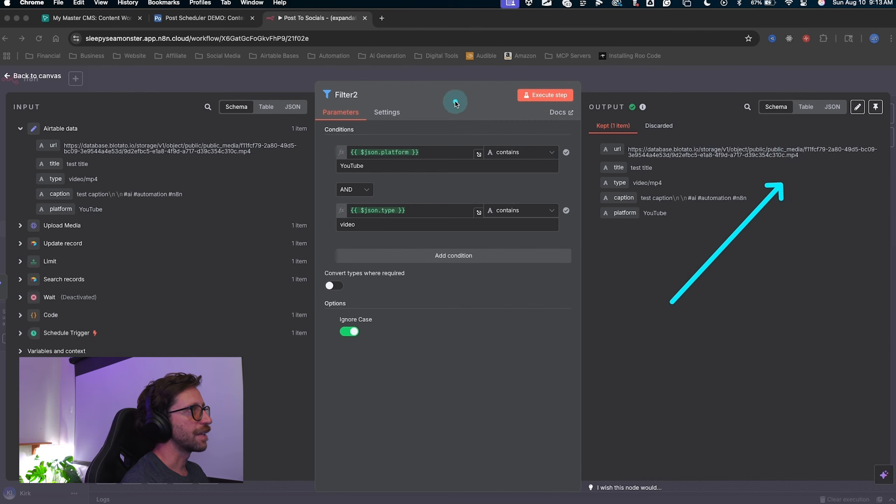
mouse_move(432, 84)
left_mouse_down()
mouse_move(358, 133)
mouse_move(411, 261)
mouse_move(649, 128)
mouse_move(644, 116)
mouse_move(652, 123)
left_mouse_up()
key("Escape")
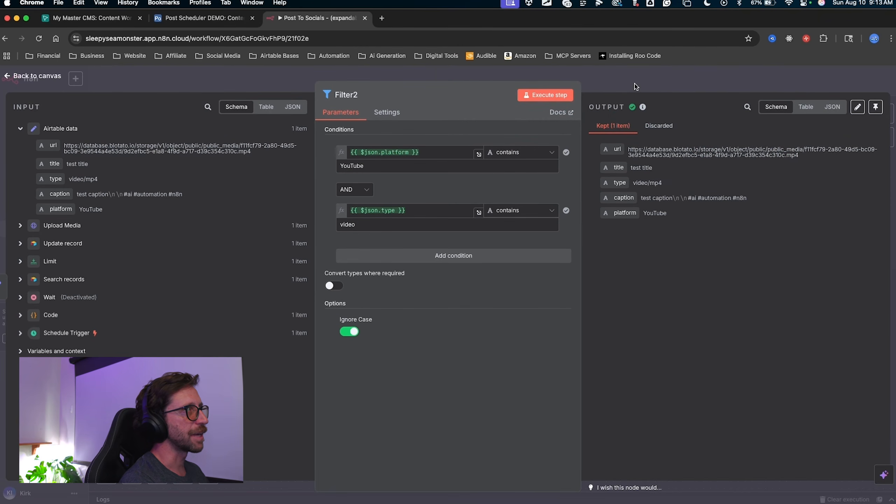
Return to the canvas and save the Post To Socials workflow.
left_click(635, 86)
scroll(509, 257, "right", 2)
left_click_drag(756, 236, 754, 76)
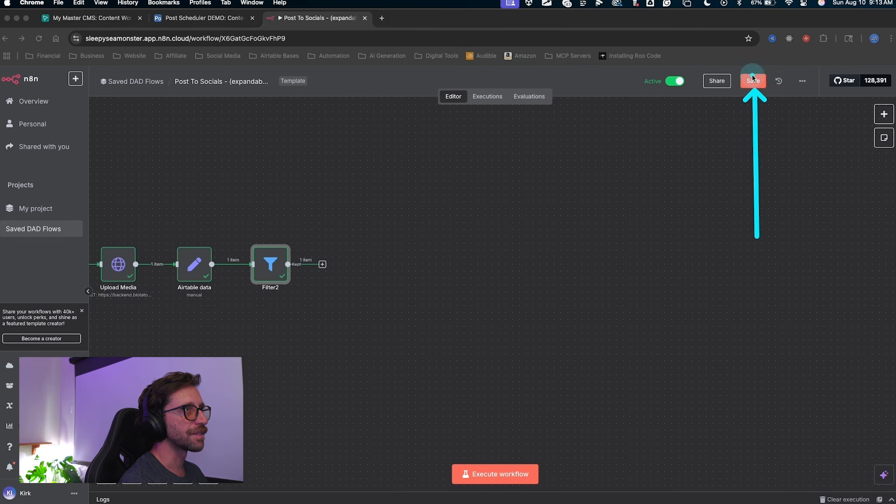
key("Escape")
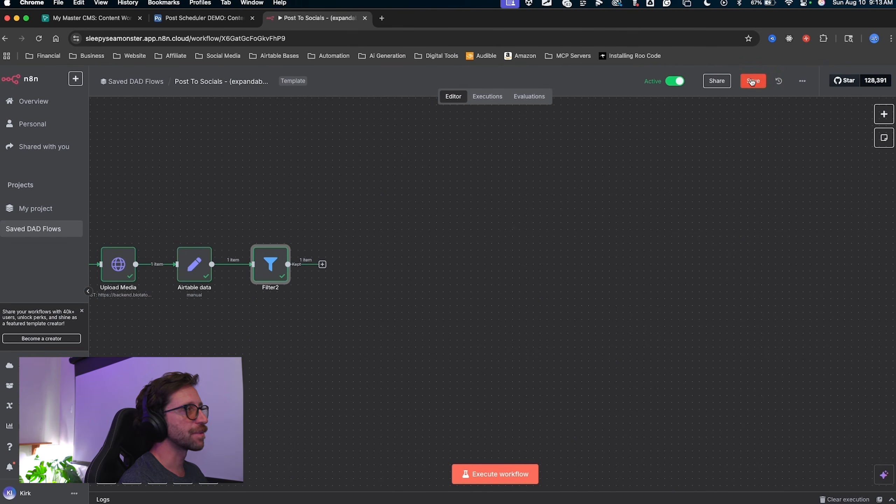
left_click(752, 82)
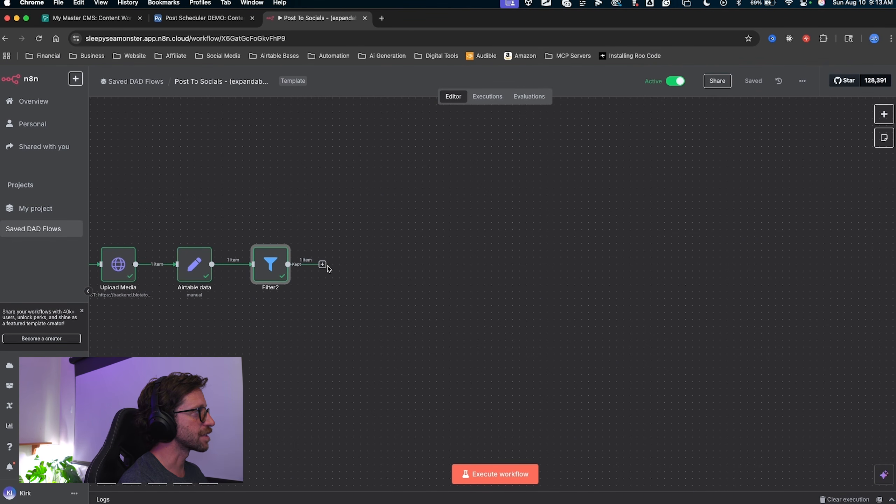
scroll(310, 218, "left", 3)
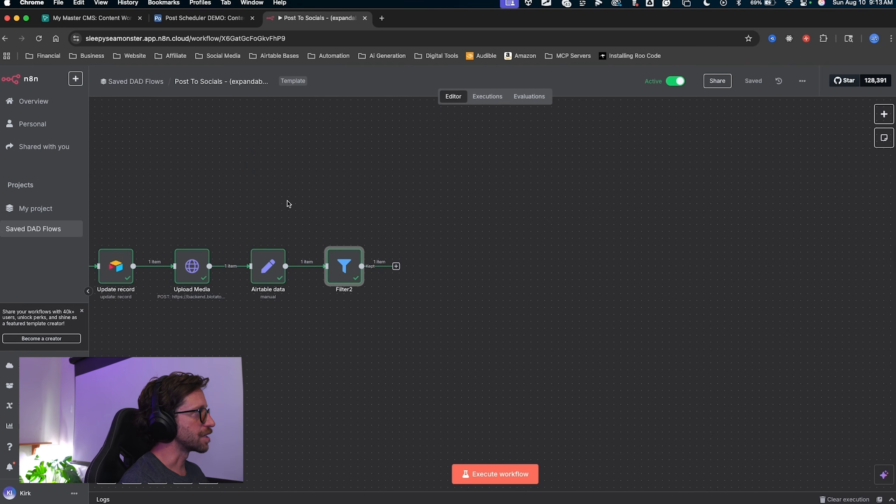
left_click_drag(256, 140, 204, 220)
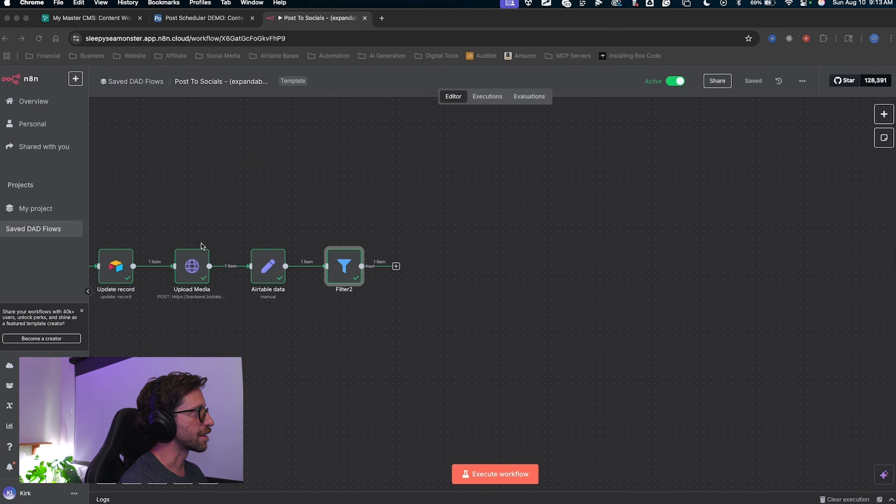
Duplicate the Upload Media node and connect the copy after Filter2.
right_click(197, 270)
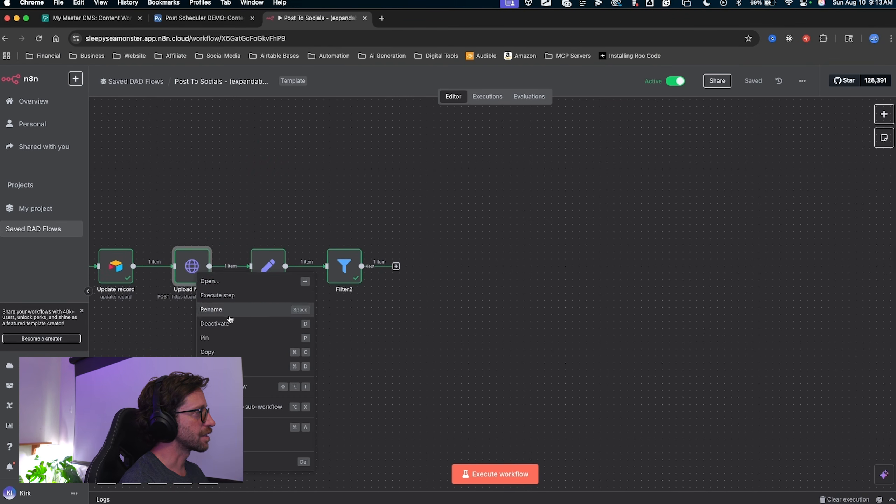
left_click(254, 367)
left_click_drag(250, 307, 444, 266)
mouse_move(403, 340)
left_mouse_down()
mouse_move(389, 273)
mouse_move(419, 269)
mouse_move(387, 271)
mouse_move(412, 269)
left_mouse_up()
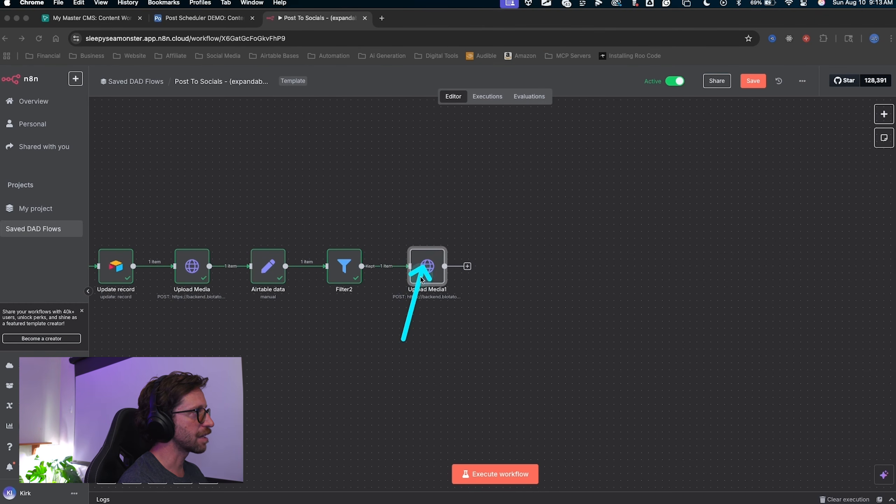
Rename the copied node to YouTube and open its settings.
right_click(431, 271)
left_click(456, 310)
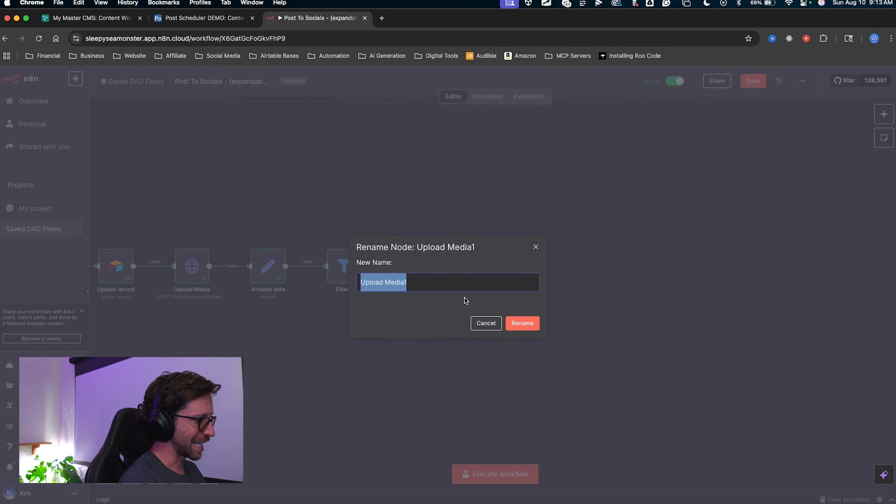
type("YouTube")
key("Return")
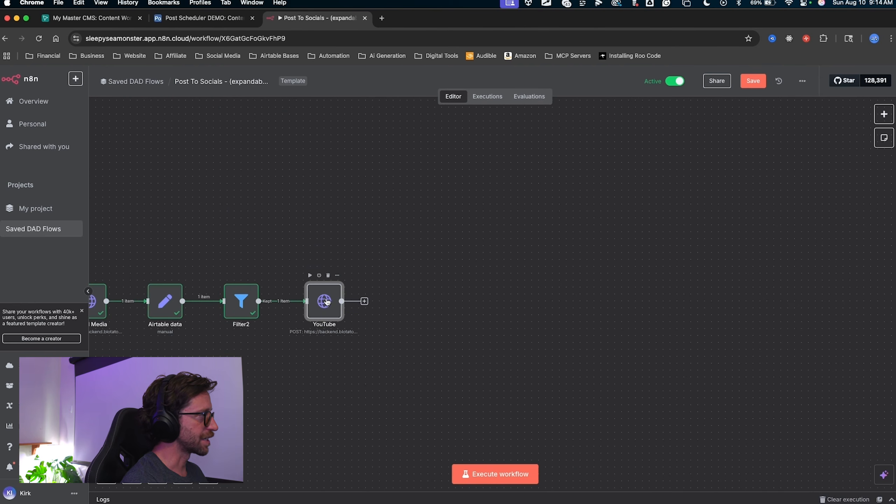
double_click(325, 301)
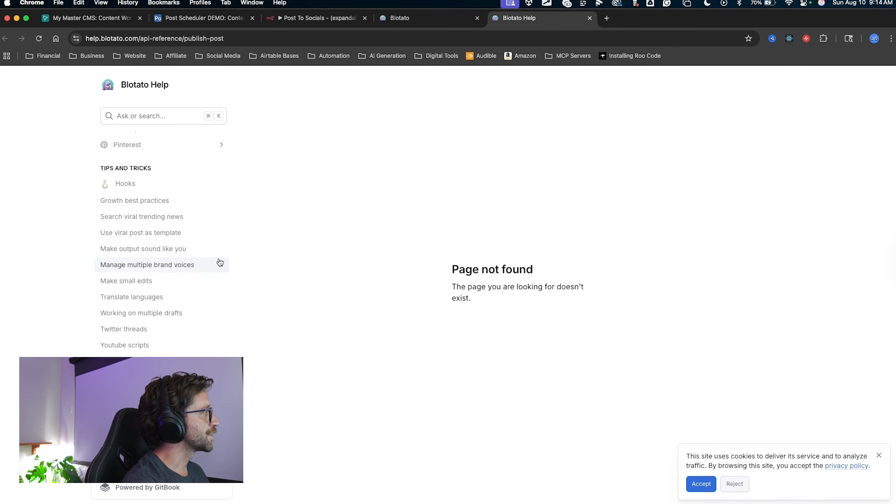
Go to Blotato Help's API Reference and its Publish Post /v2/posts page.
scroll(173, 271, "down", 5)
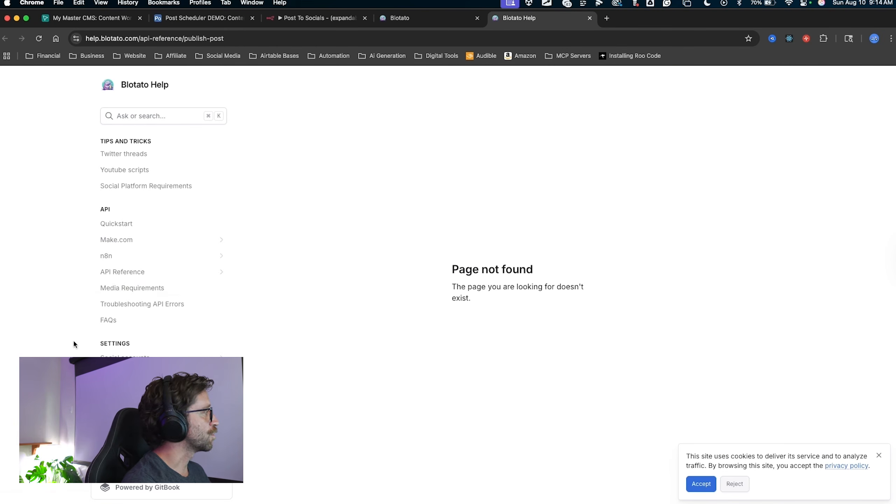
mouse_move(52, 187)
left_mouse_down()
mouse_move(100, 238)
mouse_move(108, 274)
left_mouse_up()
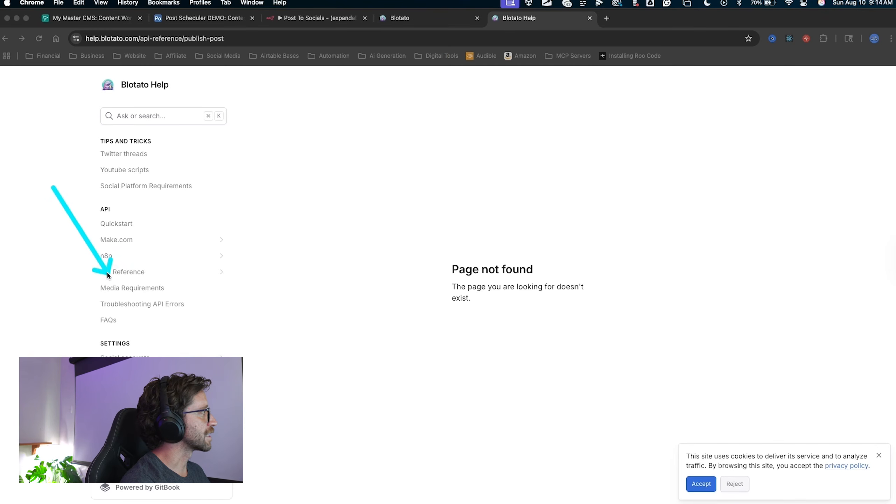
left_click(111, 275)
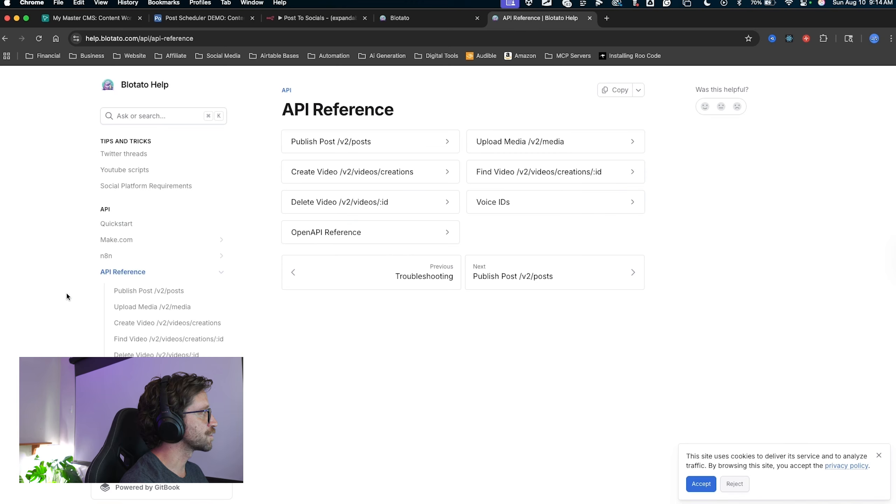
mouse_move(21, 300)
left_mouse_down()
mouse_move(60, 290)
mouse_move(83, 335)
mouse_move(53, 355)
mouse_move(97, 272)
mouse_move(101, 299)
left_mouse_up()
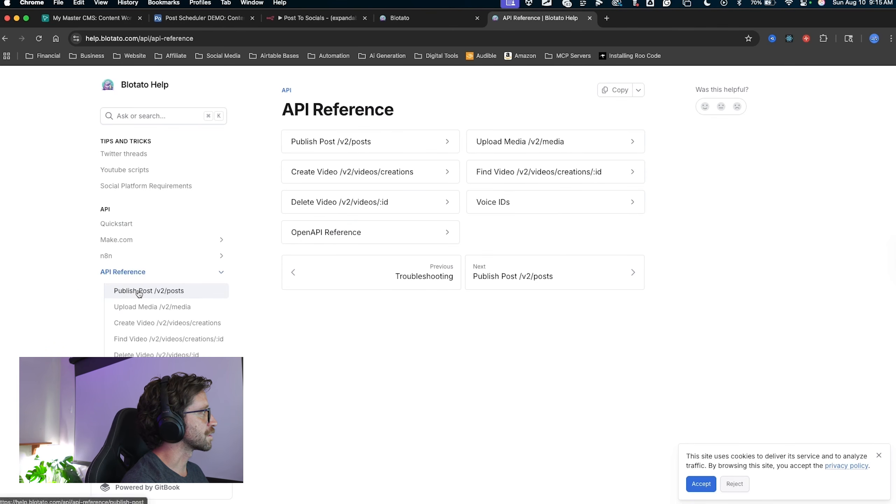
left_click(114, 291)
mouse_move(541, 265)
left_mouse_down()
mouse_move(537, 223)
mouse_move(370, 226)
mouse_move(600, 100)
left_mouse_up()
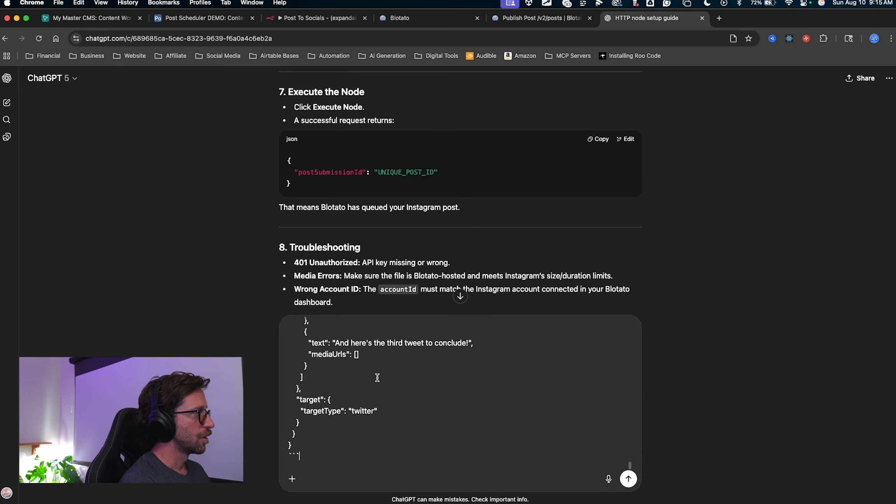
mouse_move(540, 405)
left_mouse_down()
mouse_move(468, 321)
mouse_move(377, 409)
left_mouse_up()
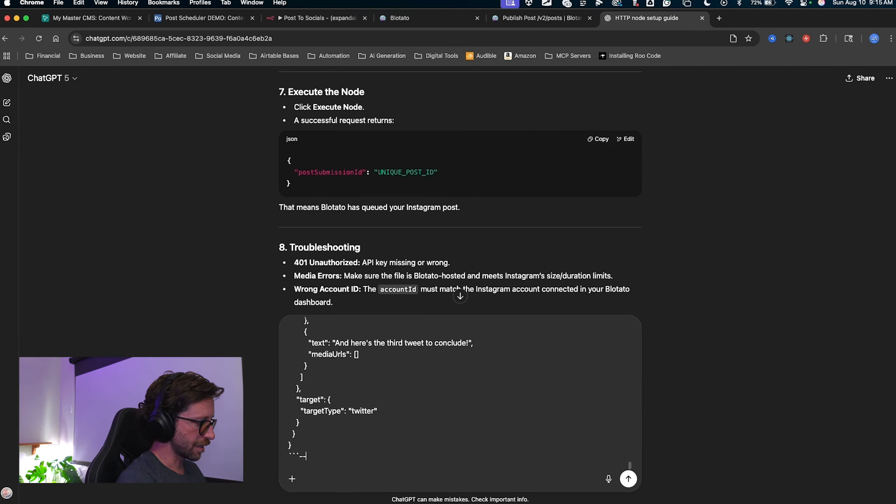
Ask ChatGPT 'build me the http node to post to youtube'.
type("build me the http node to post to youtube")
left_click(449, 428)
left_click_drag(445, 446, 448, 462)
key("Escape")
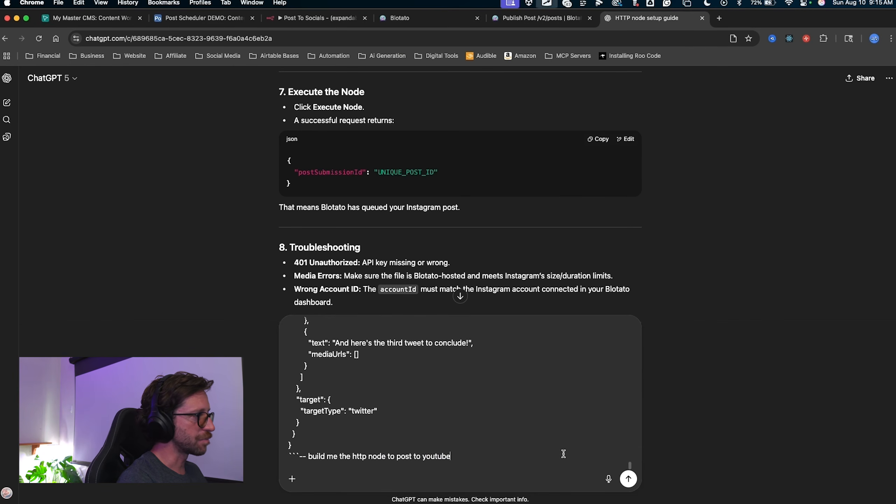
left_click(629, 479)
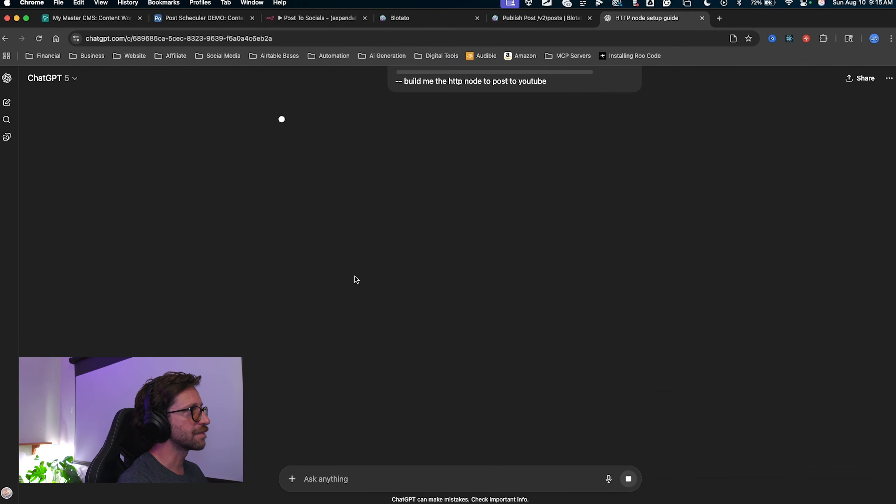
Take the /v2/posts URL from ChatGPT's answer and return to n8n.
left_click(442, 116)
mouse_move(442, 116)
left_mouse_down()
mouse_move(370, 215)
mouse_move(323, 219)
mouse_move(343, 246)
mouse_move(404, 246)
left_mouse_up()
key("Escape")
left_click_drag(458, 247, 458, 246)
key("super+c")
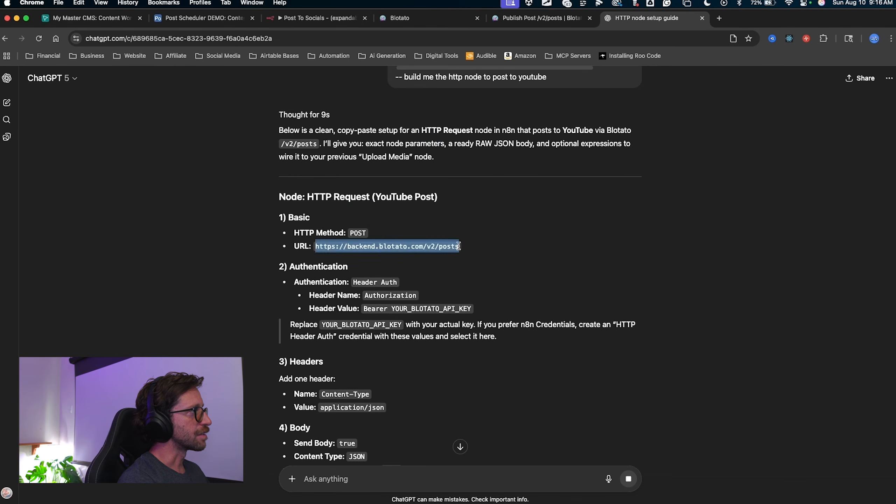
left_click(313, 22)
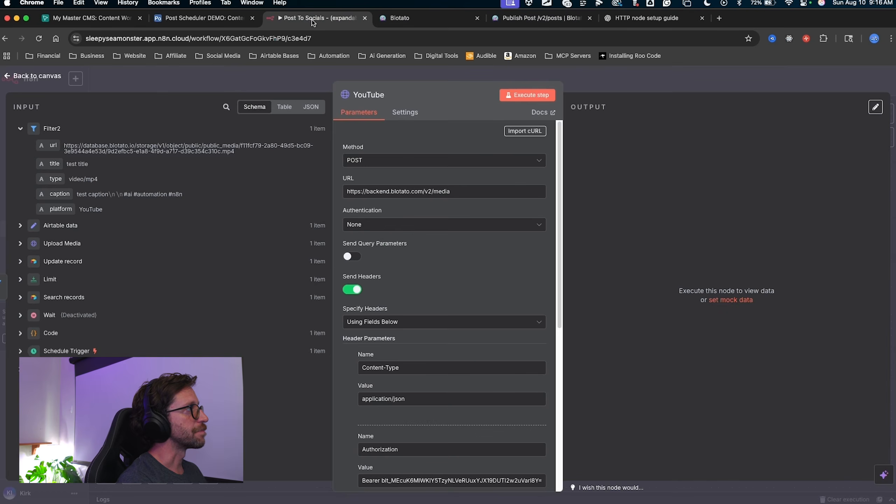
Replace the YouTube node's URL with the /v2/posts endpoint.
triple_click(413, 188)
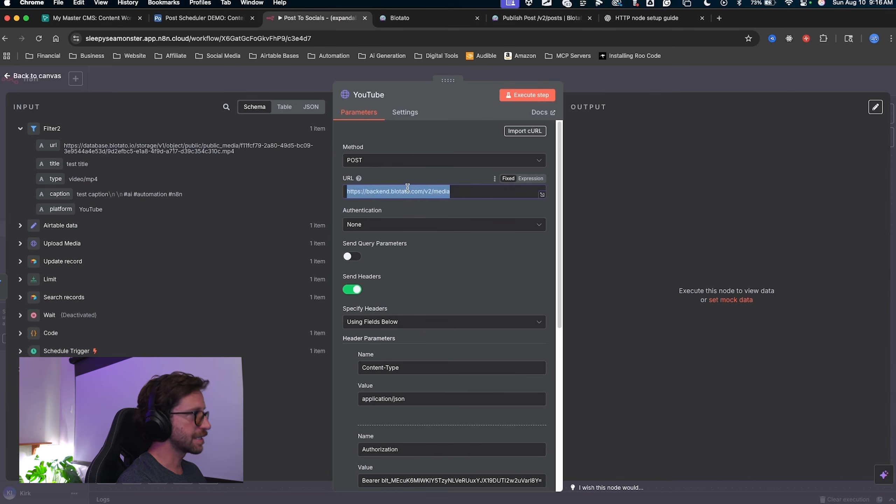
key("super+v")
scroll(425, 271, "down", 3)
mouse_move(471, 121)
left_mouse_down()
mouse_move(397, 158)
mouse_move(355, 297)
mouse_move(384, 401)
mouse_move(393, 341)
mouse_move(399, 369)
left_mouse_up()
key("Escape")
scroll(466, 309, "down", 5)
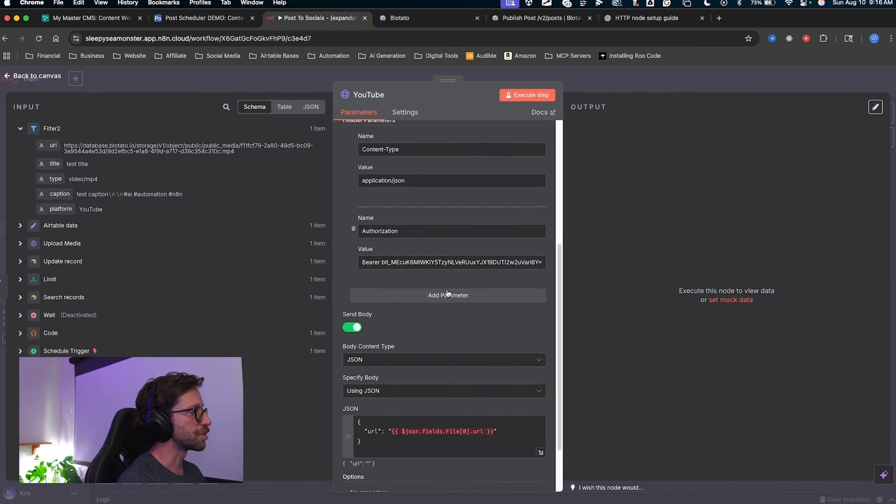
left_click_drag(480, 239, 408, 373)
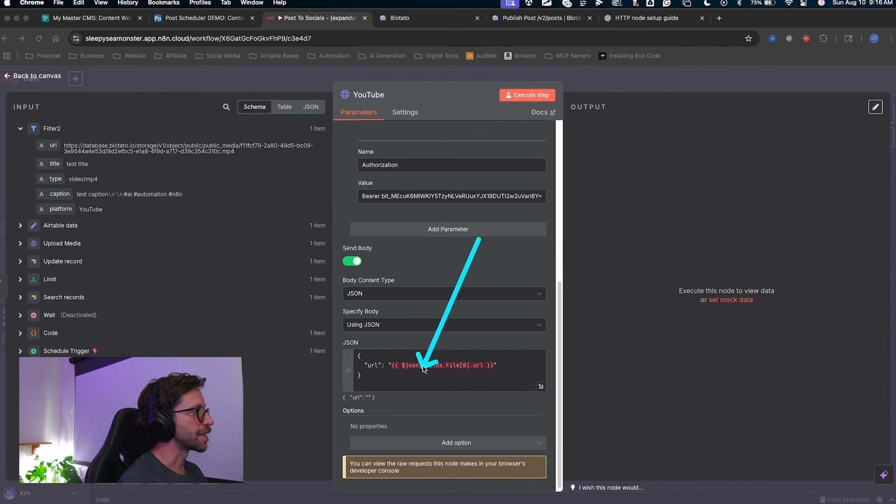
key("Escape")
Copy ChatGPT's immediate-publish RAW JSON body and open n8n's JSON body expression editor.
left_click(617, 23)
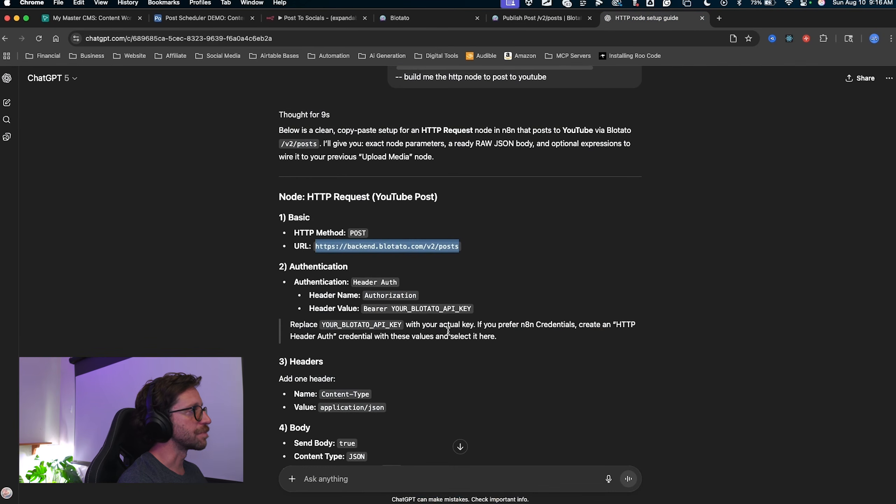
scroll(441, 332, "down", 7)
scroll(429, 334, "down", 1)
mouse_move(483, 397)
left_mouse_down()
mouse_move(376, 254)
mouse_move(304, 269)
mouse_move(355, 239)
left_mouse_up()
key("Escape")
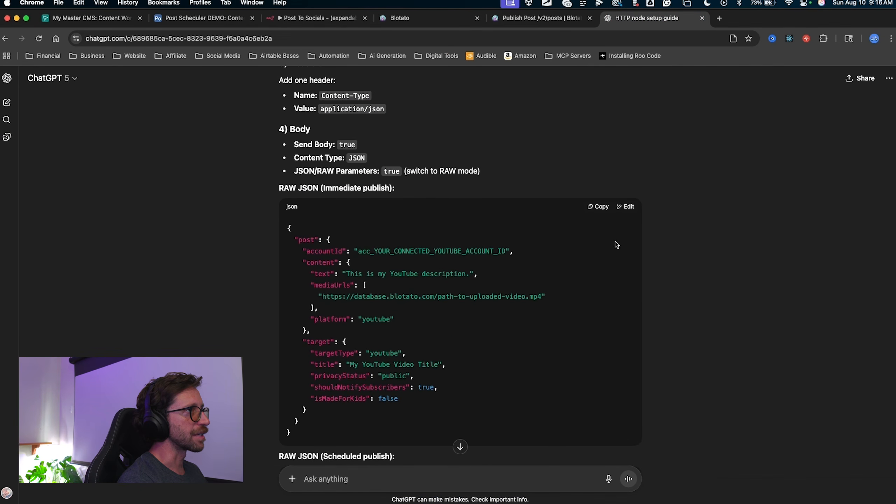
left_click(602, 208)
left_click(311, 17)
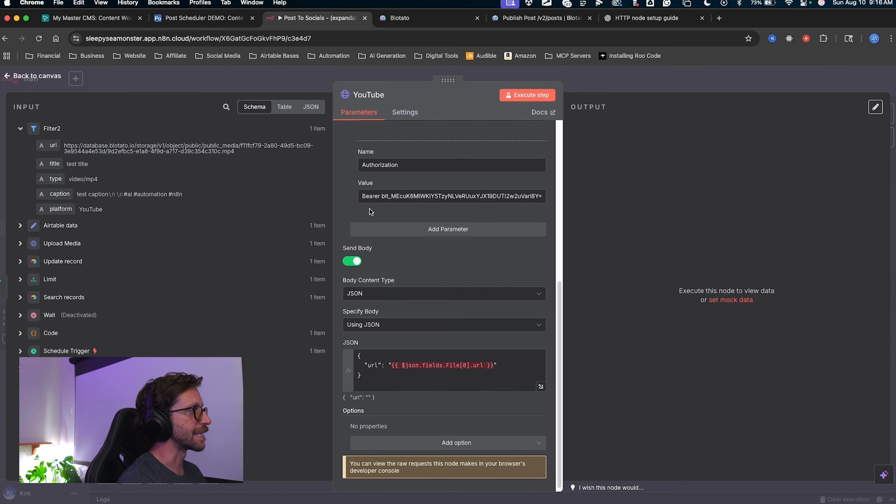
left_click(541, 388)
Replace the old JSON body with the pasted YouTube post template.
left_click_drag(410, 327, 238, 129)
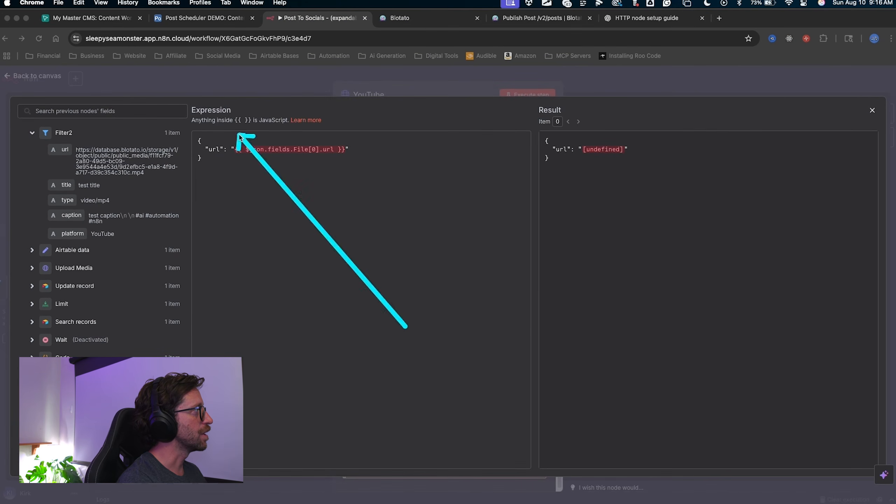
key("super+a")
key("BackSpace")
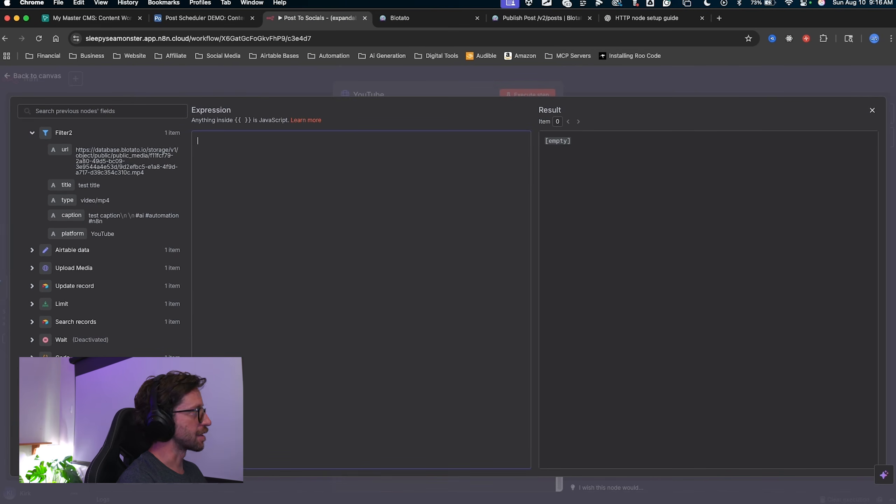
type("{   \"post\": {     \"accountId\": \"acc_YOUR_CONNECTED_YOUTUBE_ACCOUNT_ID\",     \"content\": {       \"text\": \"This is my YouTube description.\",       \"mediaUrls\": [         \"https://database.blotato.com/path-to-uploaded-video.mp4\"       ],       \"platform\": \"youtube\"     },     \"target\": {       \"targetType\": \"youtube\",       \"title\": \"My YouTube Video Title\",       \"privacyStatus\": \"public\",       \"shouldNotifySubscribers\": true,       \"isMadeForKids\": false     }   } }")
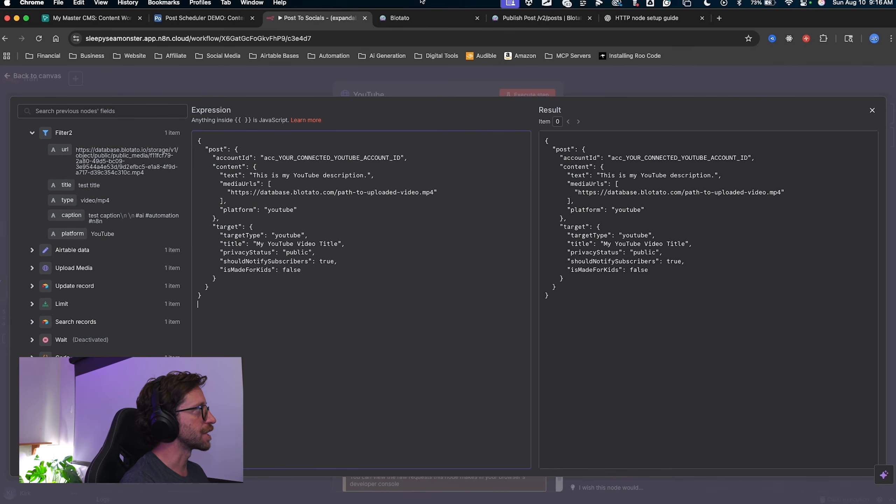
key("ctrl+a")
mouse_move(282, 87)
left_mouse_down()
mouse_move(281, 144)
mouse_move(303, 290)
mouse_move(292, 119)
mouse_move(254, 256)
mouse_move(250, 150)
mouse_move(249, 157)
mouse_move(406, 156)
mouse_move(272, 160)
mouse_move(391, 160)
mouse_move(298, 157)
left_mouse_up()
key("Escape")
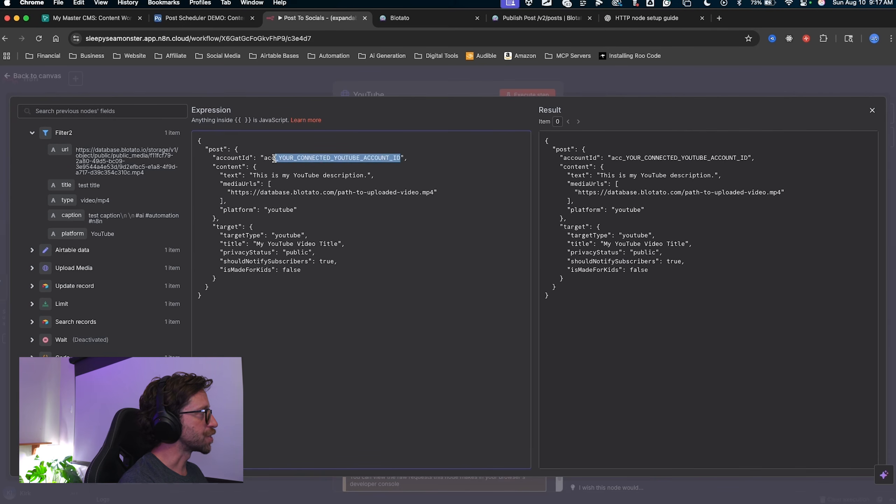
Empty the template's placeholder accountId value to "".
key("BackSpace")
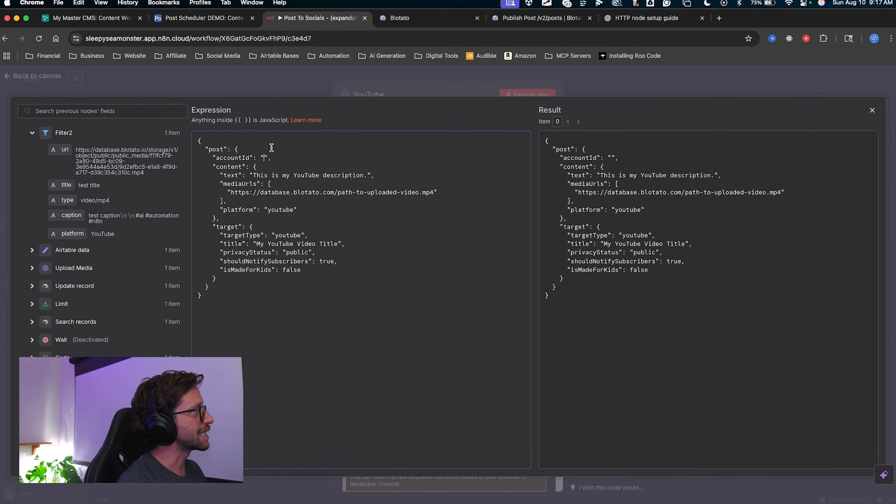
key("ctrl+a")
left_click_drag(302, 100, 285, 123)
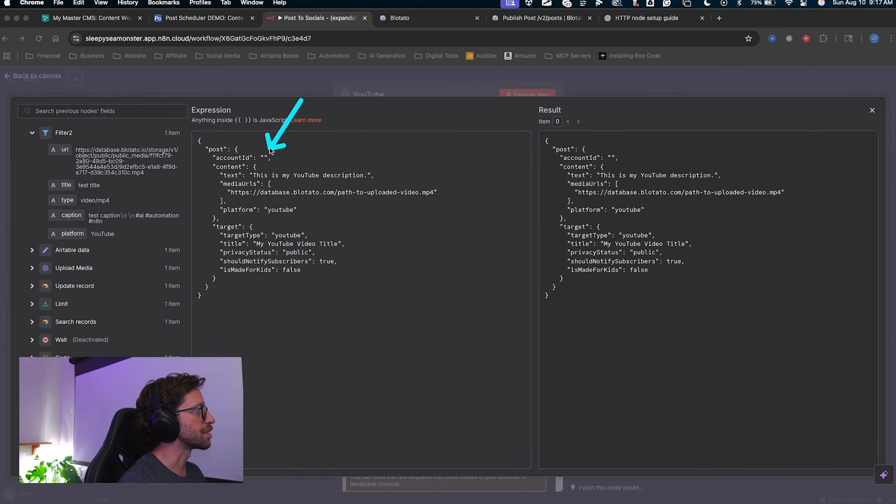
mouse_move(269, 157)
left_mouse_down()
mouse_move(269, 182)
mouse_move(300, 200)
mouse_move(282, 137)
mouse_move(270, 150)
left_mouse_up()
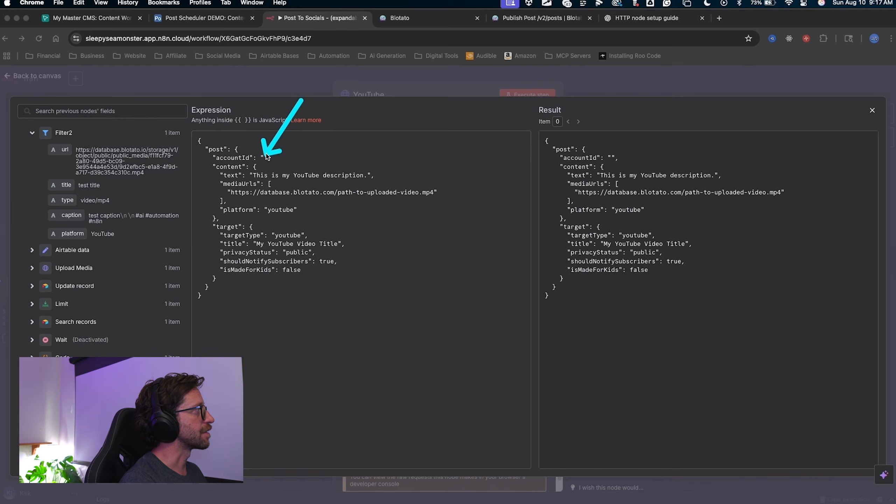
key("Escape")
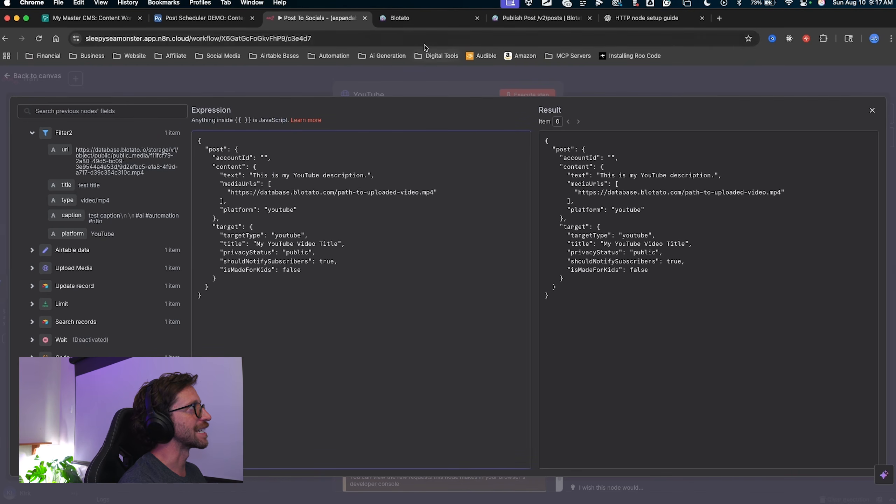
left_click(422, 18)
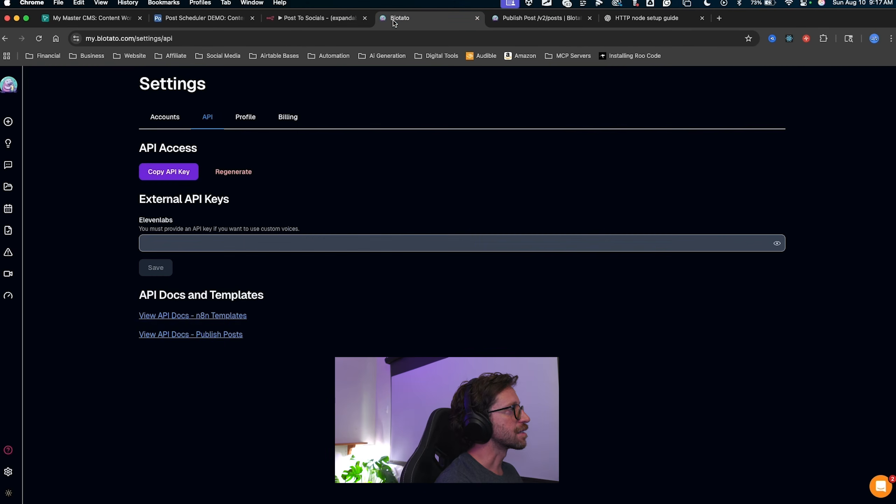
Copy the YouTube channel's account ID from Blotato's connected accounts, then return to n8n.
left_click(176, 119)
scroll(374, 317, "down", 2)
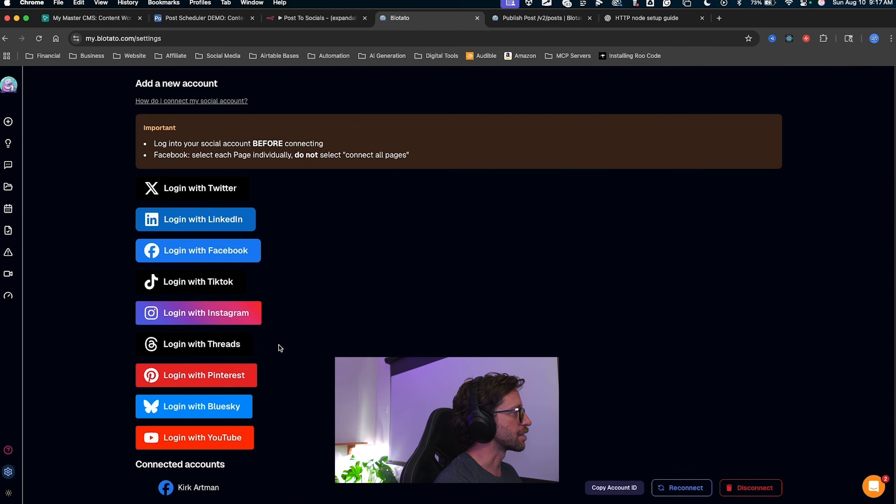
scroll(277, 343, "down", 4)
left_click_drag(85, 281, 118, 369)
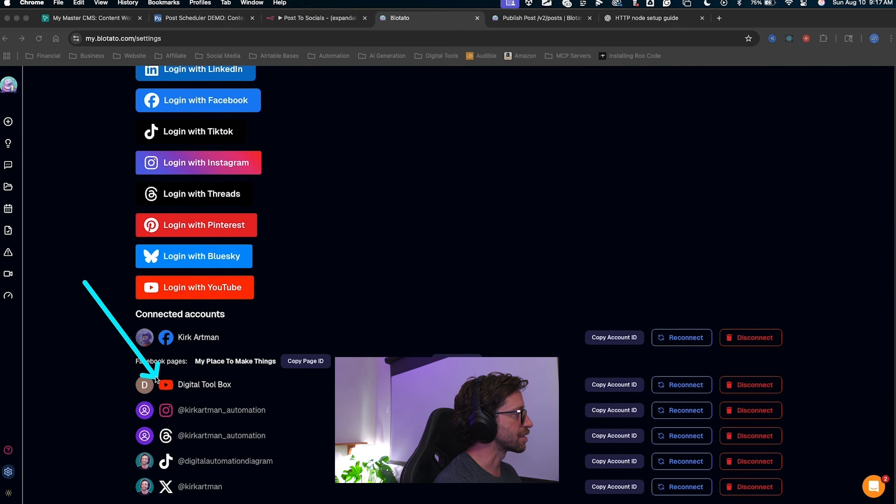
left_click_drag(84, 282, 555, 385)
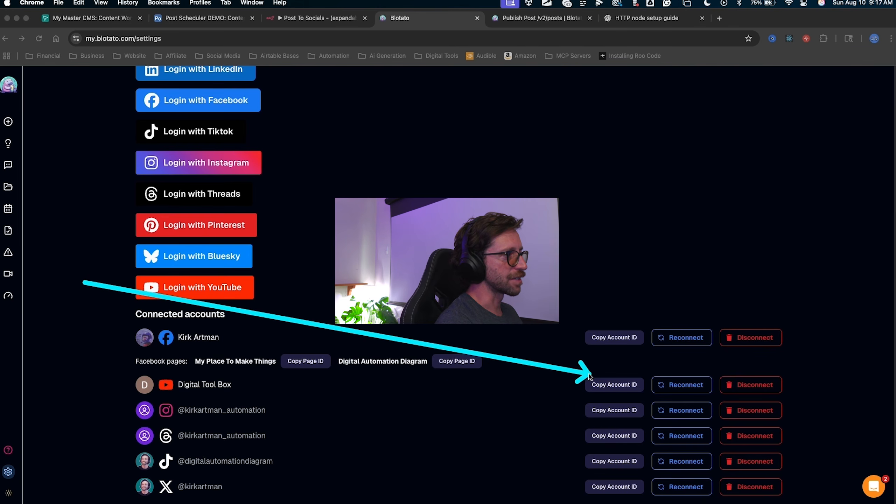
left_click(615, 385)
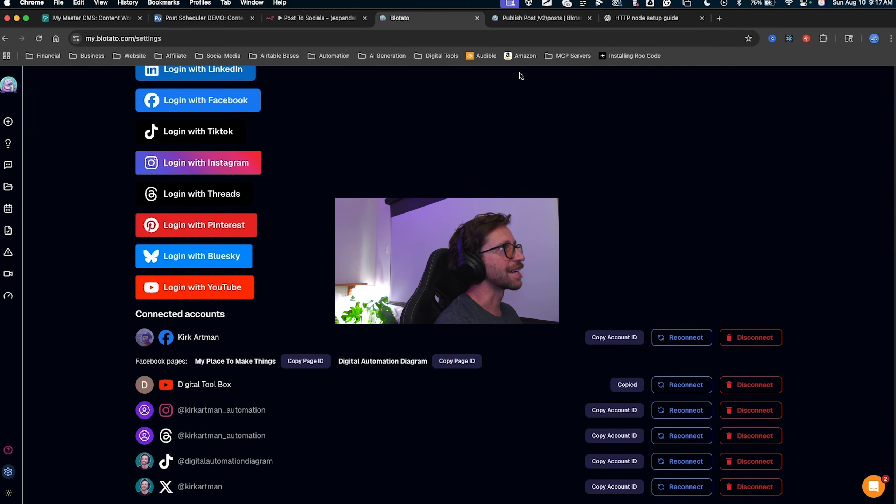
left_click(307, 22)
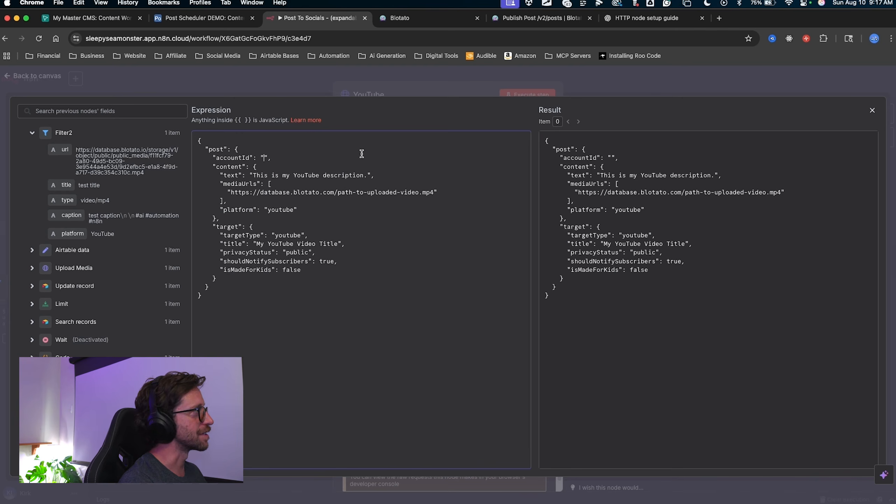
Replace the placeholder post text with the incoming caption field.
mouse_move(359, 94)
left_mouse_down()
mouse_move(230, 189)
mouse_move(230, 181)
mouse_move(358, 174)
mouse_move(253, 175)
left_mouse_up()
key("Escape")
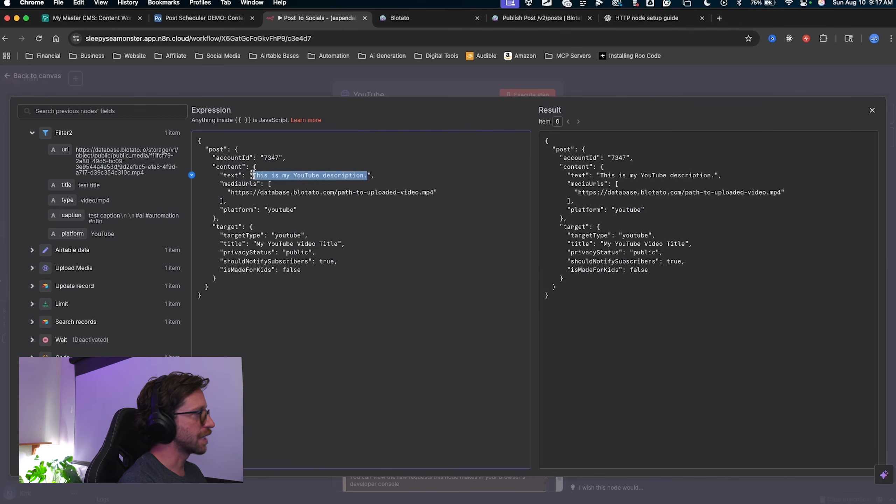
key("BackSpace")
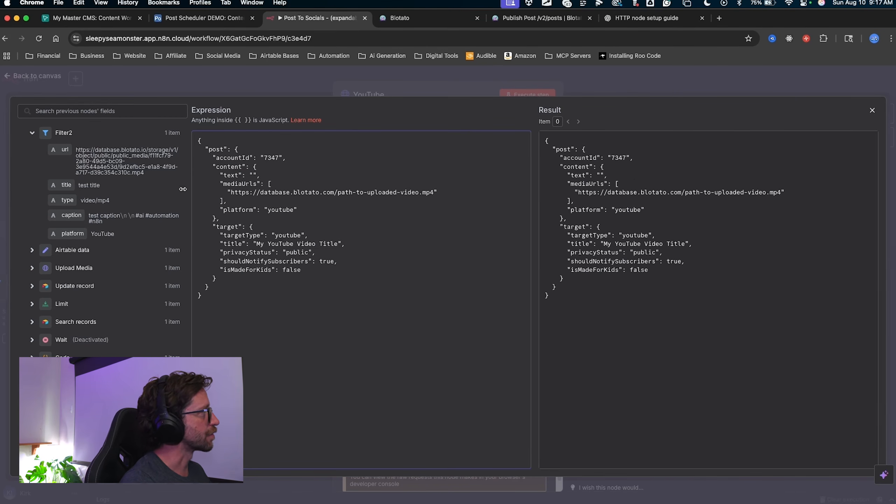
left_click_drag(85, 217, 253, 176)
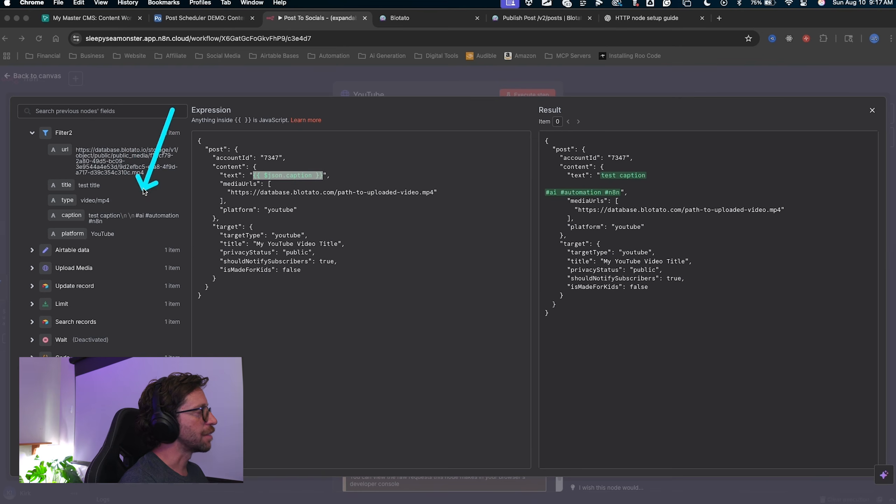
key("Escape")
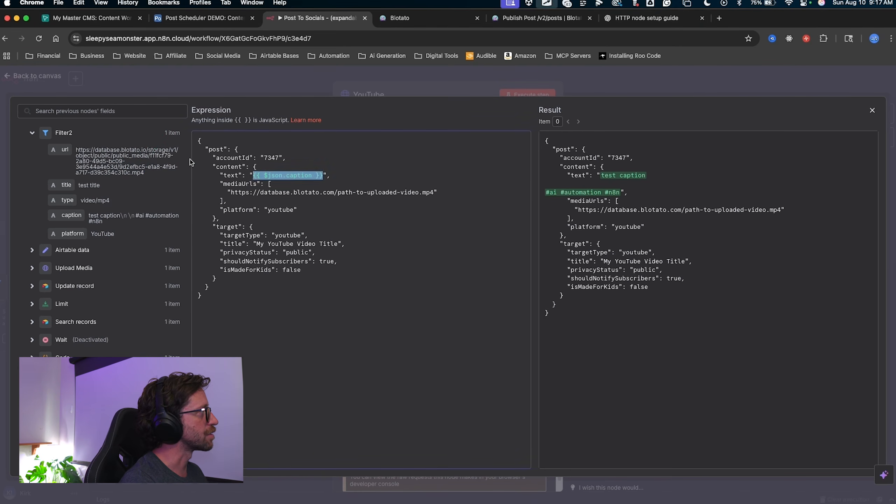
mouse_move(279, 105)
left_mouse_down()
mouse_move(93, 249)
mouse_move(89, 198)
mouse_move(76, 230)
mouse_move(104, 164)
mouse_move(296, 176)
mouse_move(106, 200)
mouse_move(167, 236)
mouse_move(559, 197)
mouse_move(90, 194)
mouse_move(171, 102)
mouse_move(115, 128)
mouse_move(34, 228)
mouse_move(56, 279)
mouse_move(102, 220)
mouse_move(342, 122)
mouse_move(384, 224)
left_mouse_up()
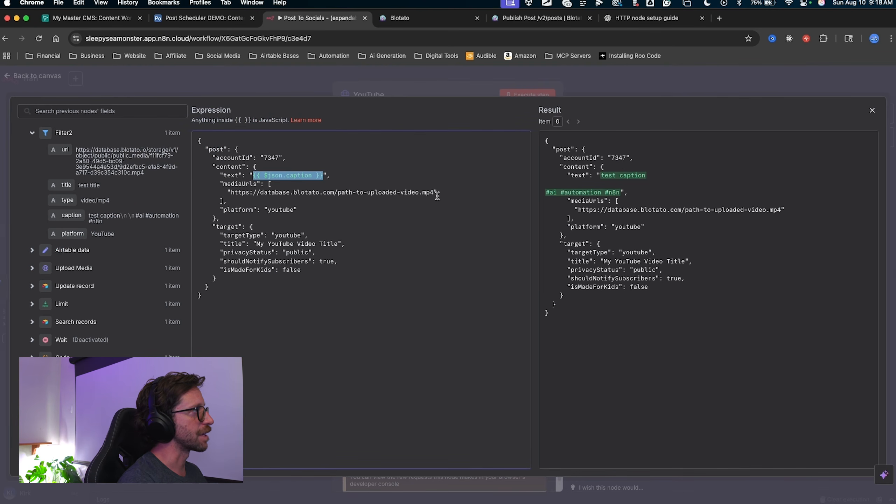
Map mediaUrls and the video title to the incoming url and title fields.
left_click_drag(435, 192, 245, 195)
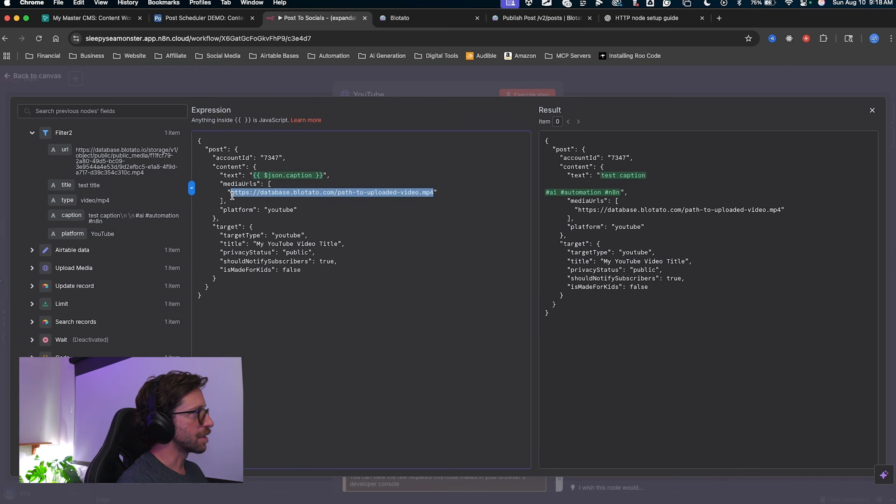
key("BackSpace")
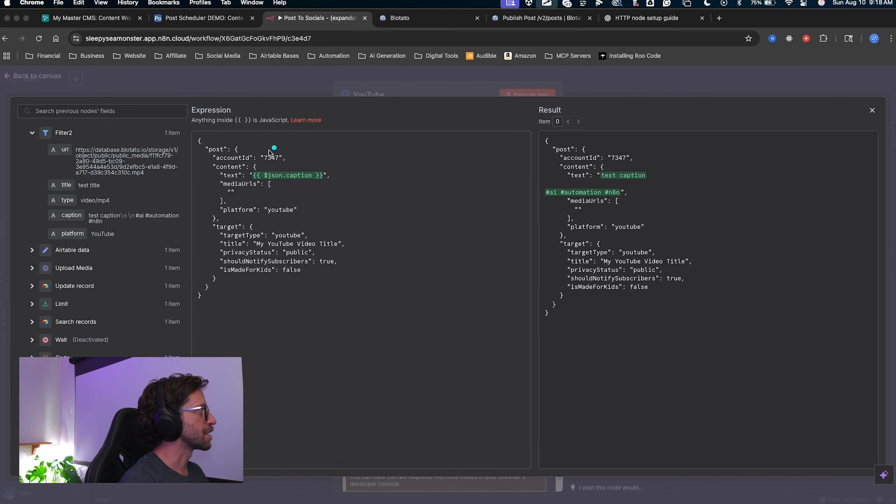
mouse_move(262, 149)
left_mouse_down()
mouse_move(249, 171)
mouse_move(72, 149)
left_mouse_up()
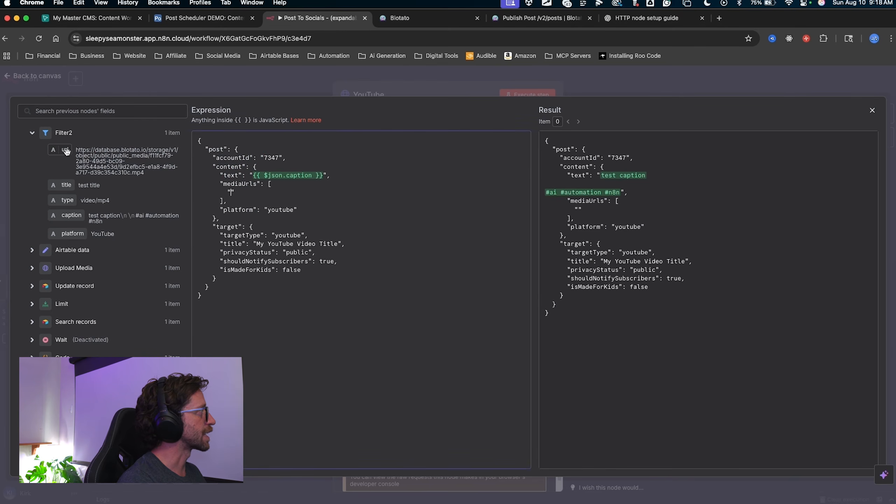
left_click_drag(260, 199, 232, 193)
left_click_drag(361, 141, 295, 209)
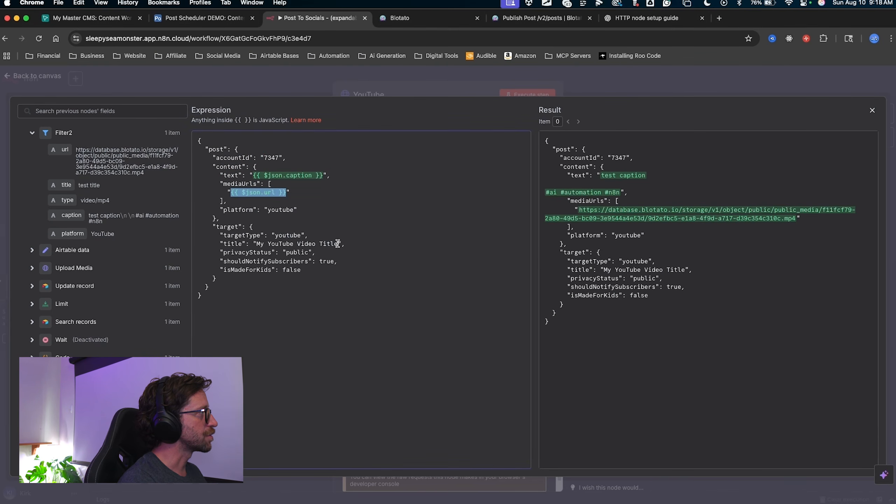
left_click_drag(338, 243, 269, 241)
key("BackSpace")
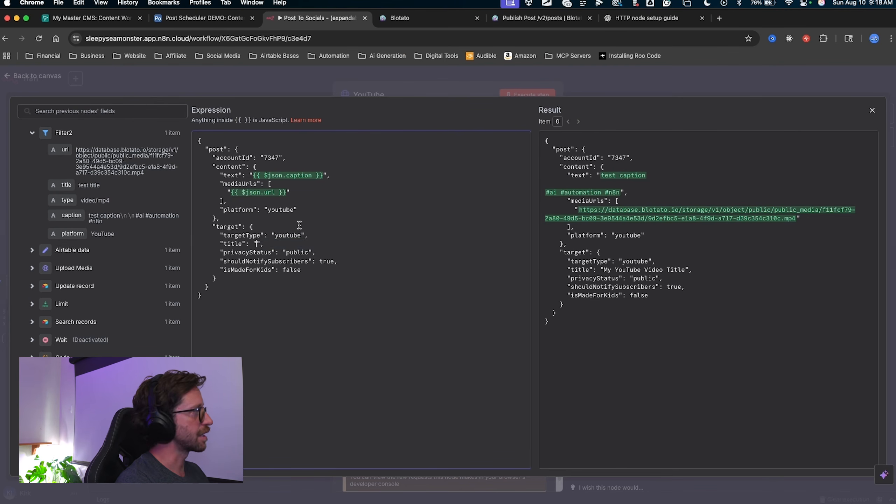
left_click_drag(254, 246, 254, 244)
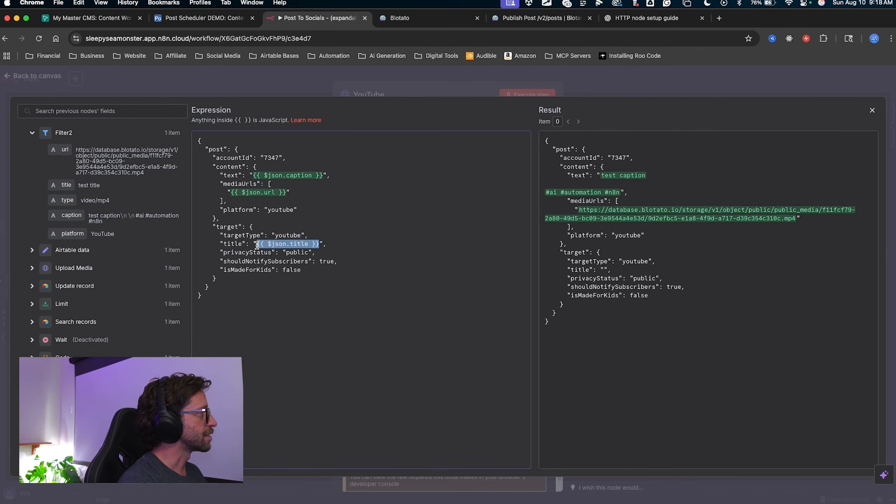
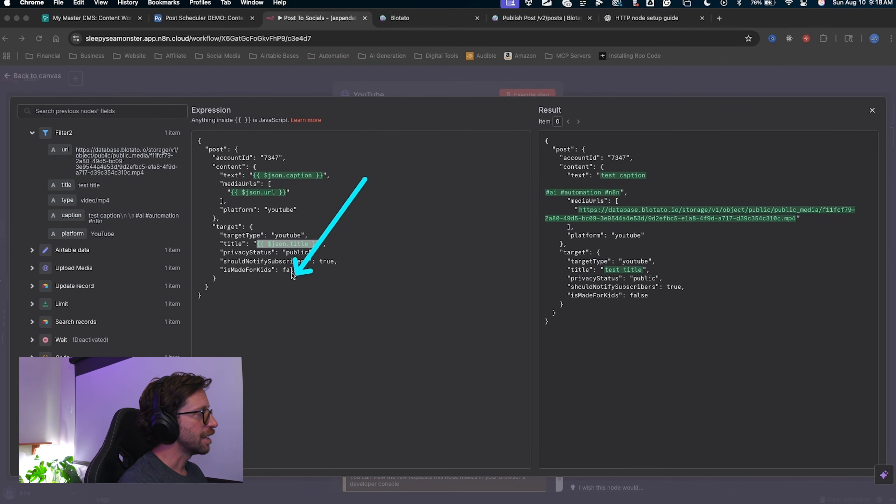
Close the full-screen expression editor and the YouTube node, returning to the workflow canvas.
key("Escape")
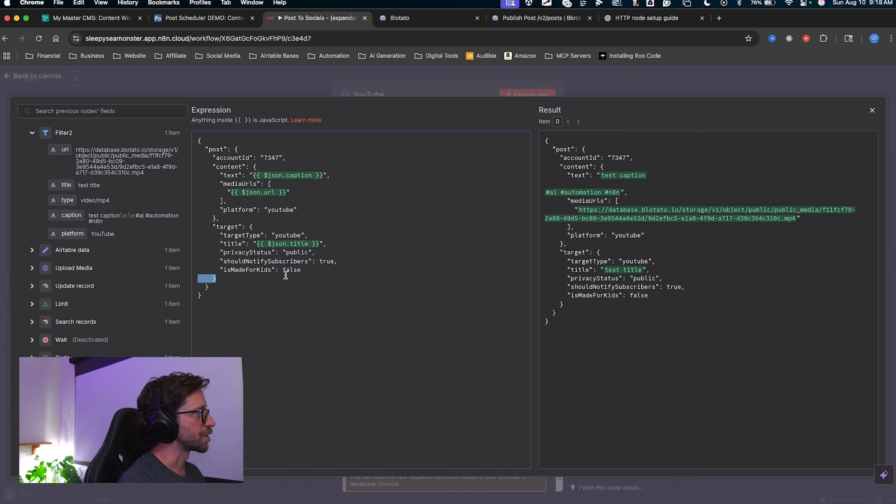
key("ctrl+a")
mouse_move(292, 401)
left_mouse_down()
mouse_move(305, 263)
mouse_move(295, 286)
left_mouse_up()
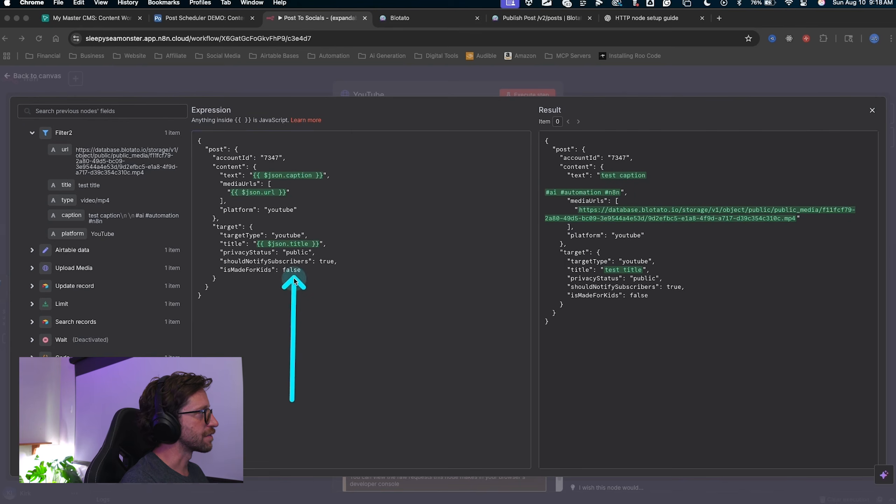
key("Escape")
left_click(599, 81)
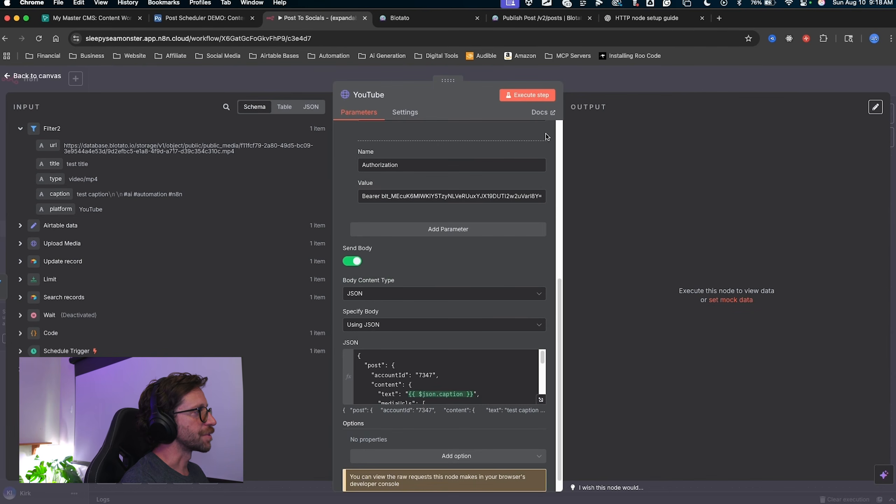
scroll(461, 309, "down", 1)
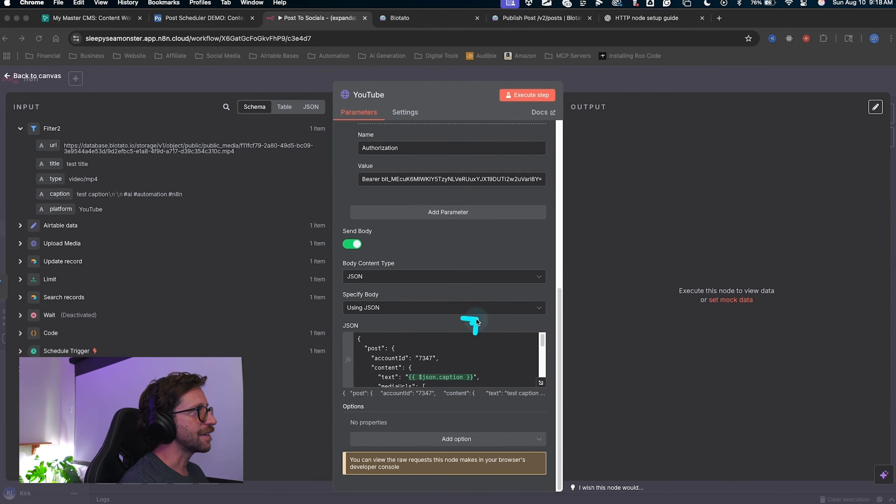
left_click_drag(472, 323, 528, 89)
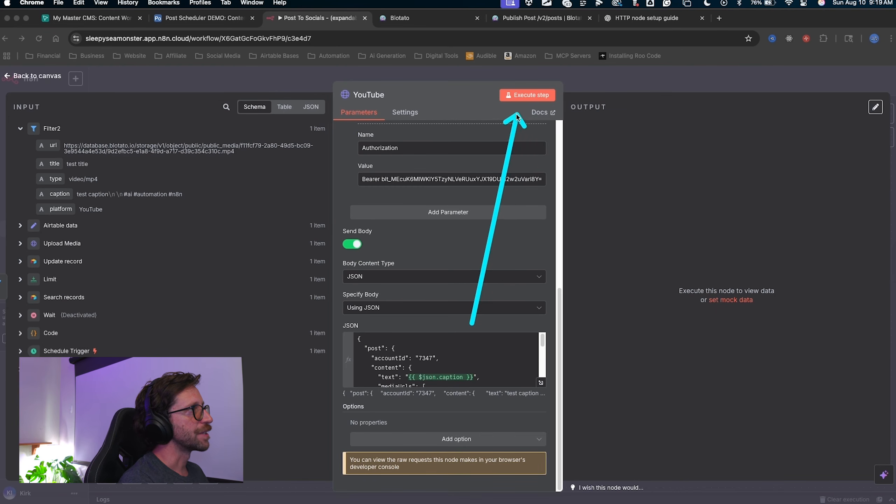
left_click_drag(473, 322, 250, 126)
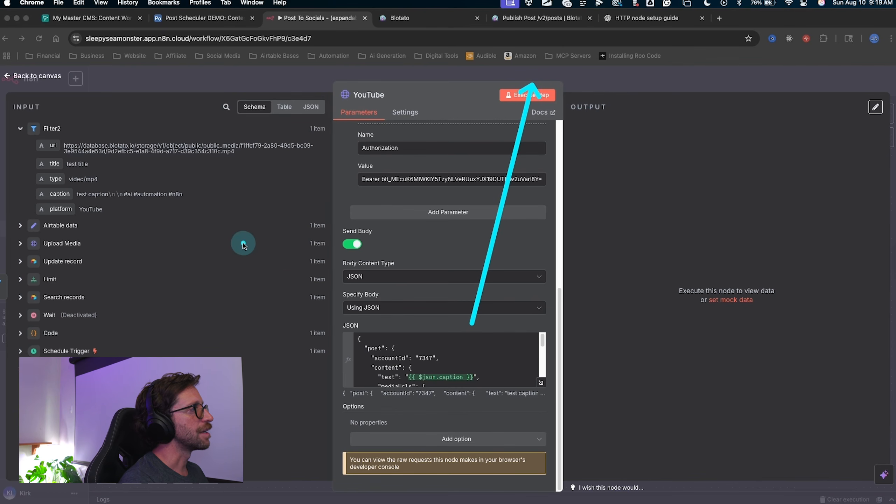
key("Escape")
left_click_drag(252, 335, 225, 282)
key("ctrl+a")
mouse_move(247, 351)
left_mouse_down()
mouse_move(185, 244)
mouse_move(420, 343)
mouse_move(460, 160)
mouse_move(526, 106)
left_mouse_up()
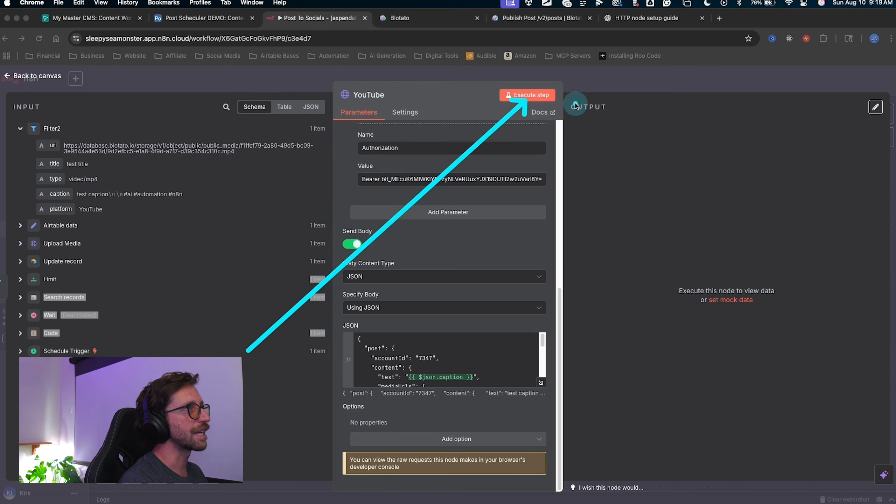
key("Escape")
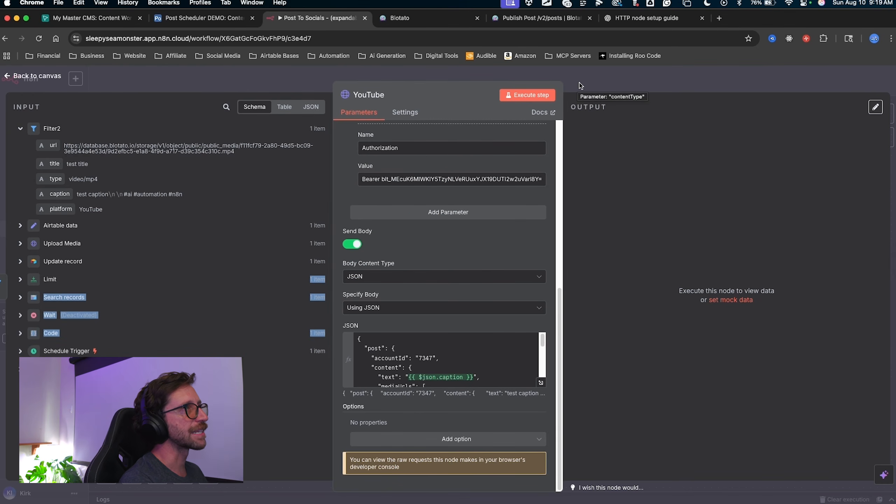
left_click(581, 84)
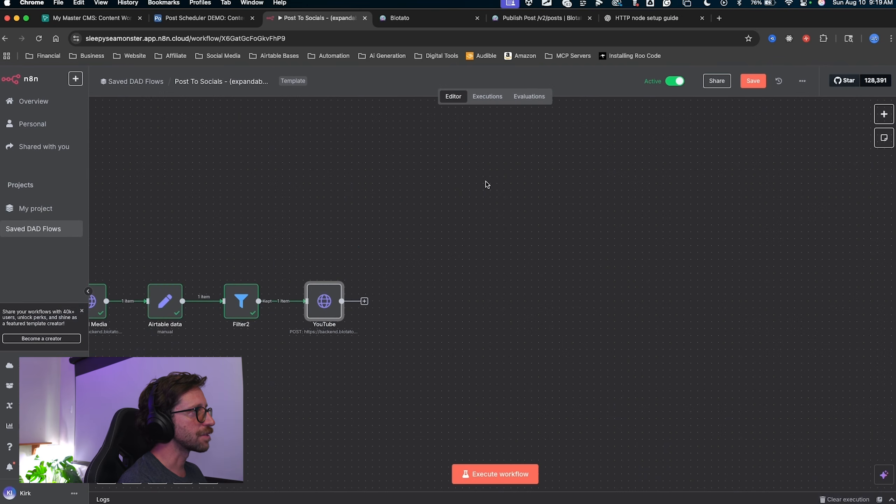
Save the workflow and centre the whole Post To Socials workflow on the canvas.
left_click_drag(476, 173, 334, 276)
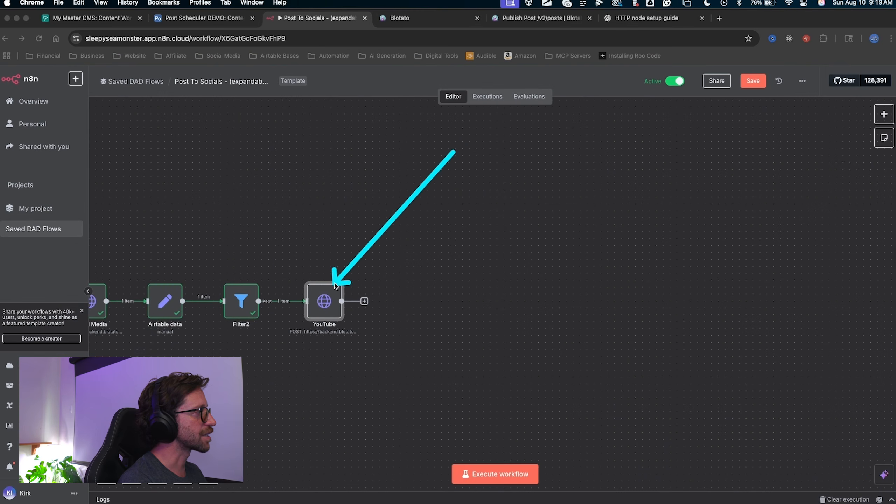
left_click_drag(716, 229, 744, 90)
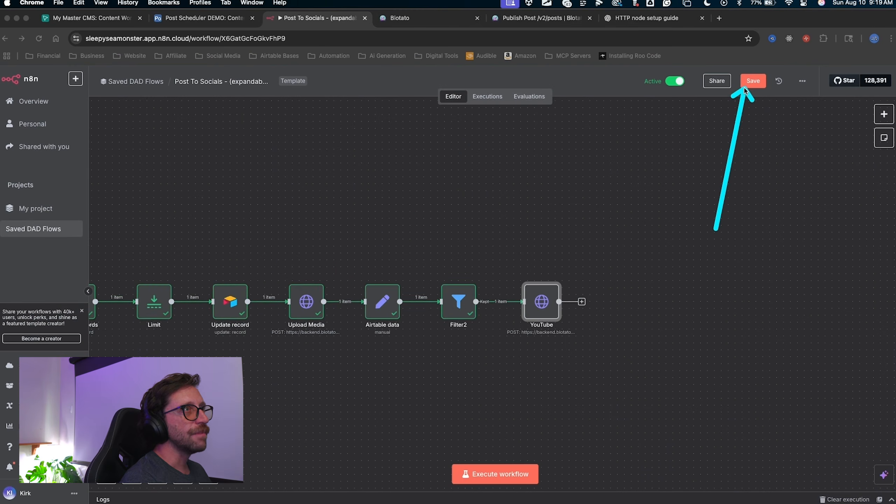
key("Escape")
left_click(748, 86)
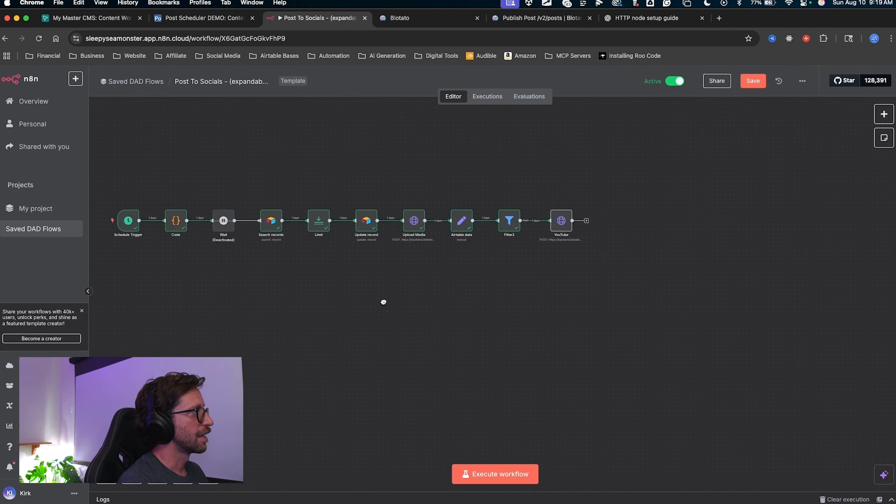
left_click_drag(384, 302, 454, 342)
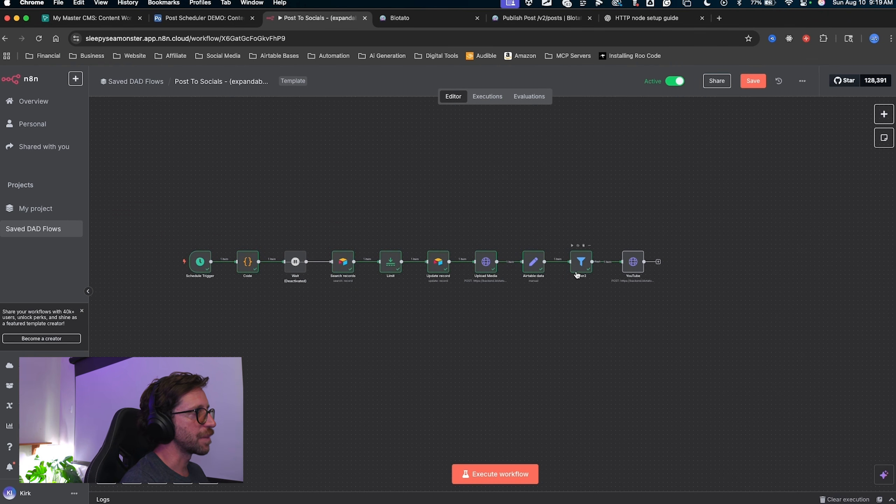
mouse_move(538, 399)
left_mouse_down()
mouse_move(544, 284)
mouse_move(574, 267)
mouse_move(616, 280)
mouse_move(600, 263)
mouse_move(575, 298)
mouse_move(580, 279)
mouse_move(582, 339)
mouse_move(633, 263)
mouse_move(562, 300)
mouse_move(382, 316)
left_mouse_up()
key("Escape")
mouse_move(455, 330)
left_mouse_down()
mouse_move(445, 339)
mouse_move(451, 340)
left_mouse_up()
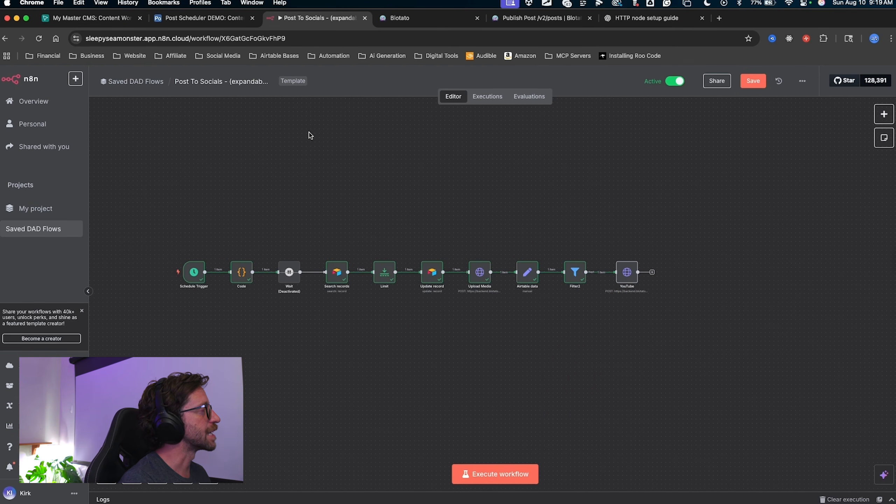
left_click(218, 18)
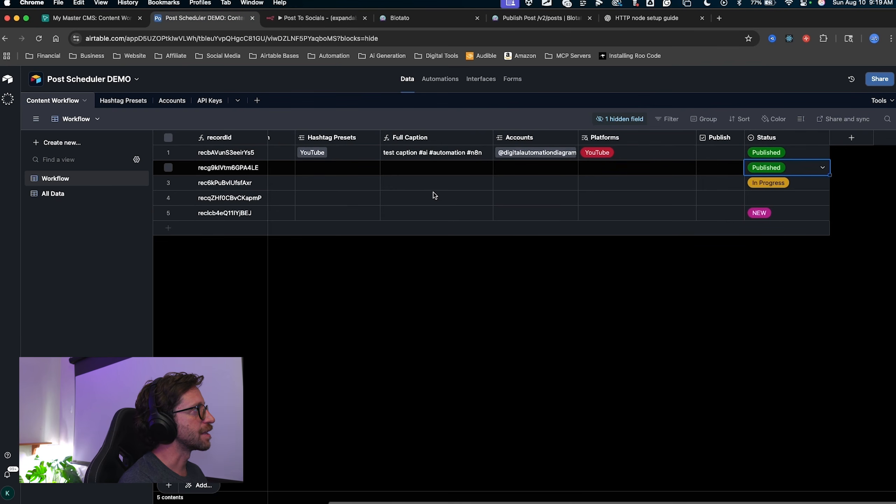
Give row 2 a placeholder title and paste row 1's video into its File cell.
scroll(434, 193, "left", 6)
mouse_move(397, 288)
left_mouse_down()
mouse_move(166, 168)
mouse_move(580, 172)
mouse_move(599, 185)
mouse_move(330, 170)
left_mouse_up()
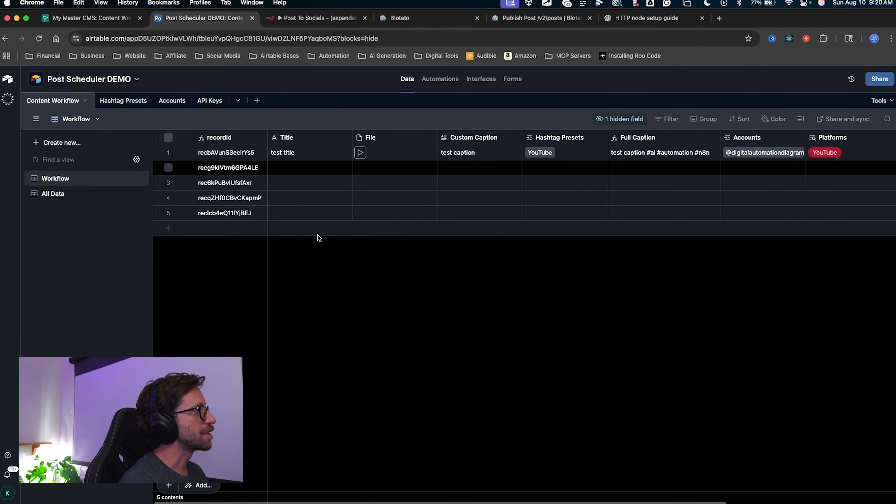
double_click(279, 169)
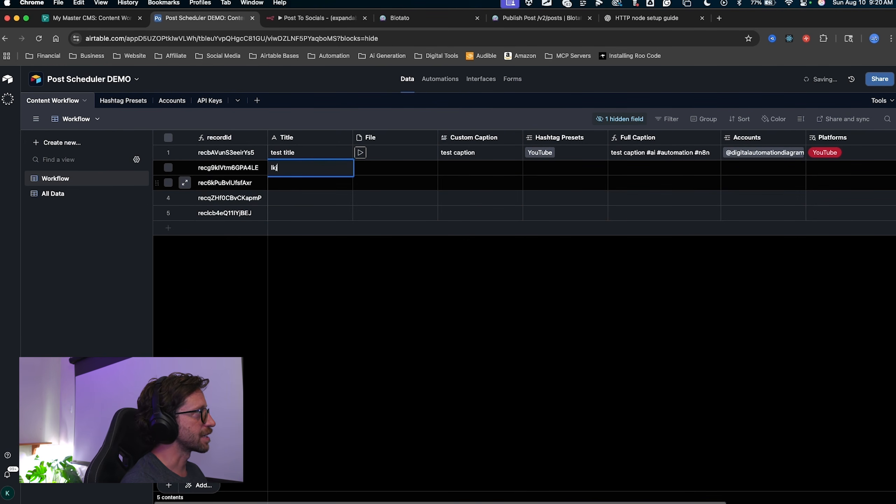
left_click_drag(379, 261, 288, 179)
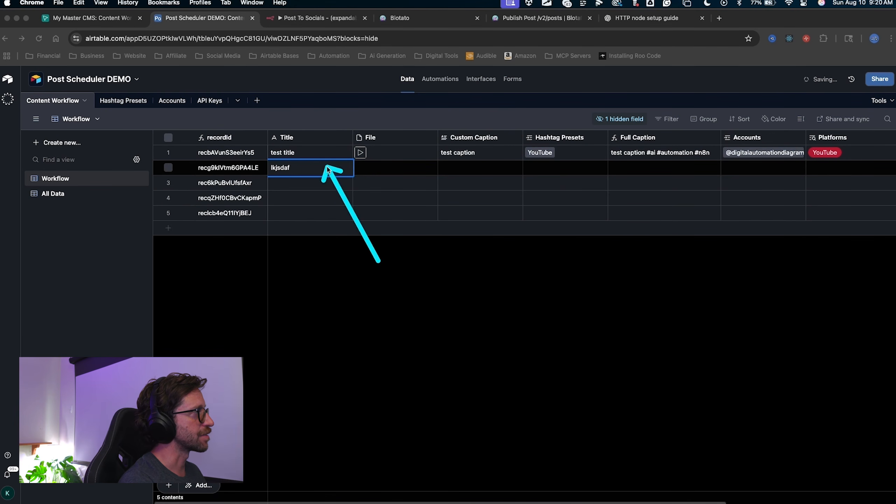
left_click(367, 155)
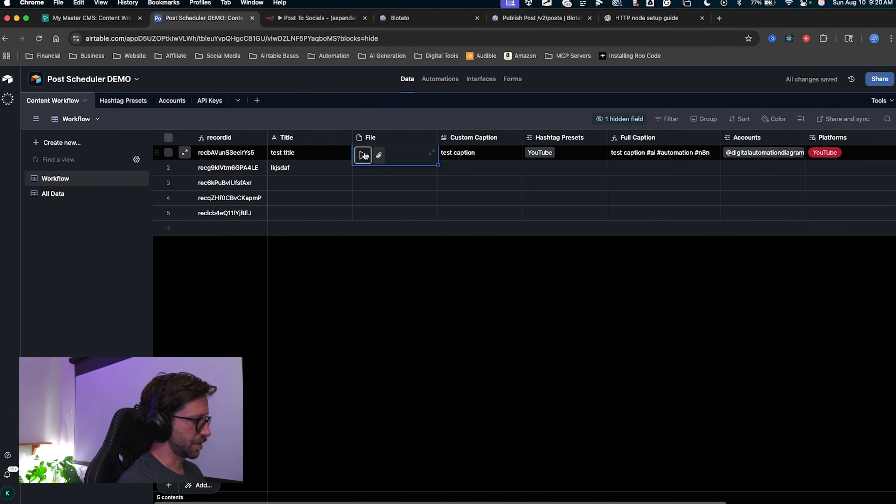
left_click(360, 184)
left_click(360, 170)
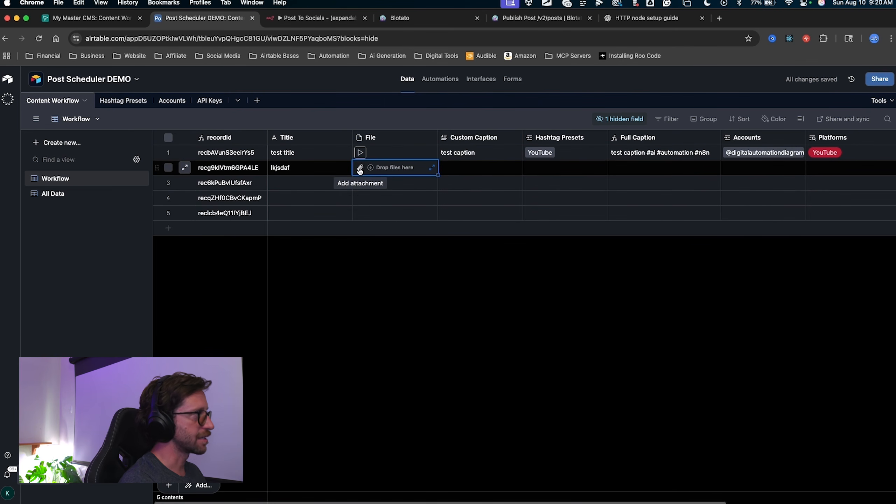
key("super+v")
Enter a placeholder caption in row 2, apply the Instagram hashtag preset, and link the Instagram account.
left_click(449, 168)
type("as")
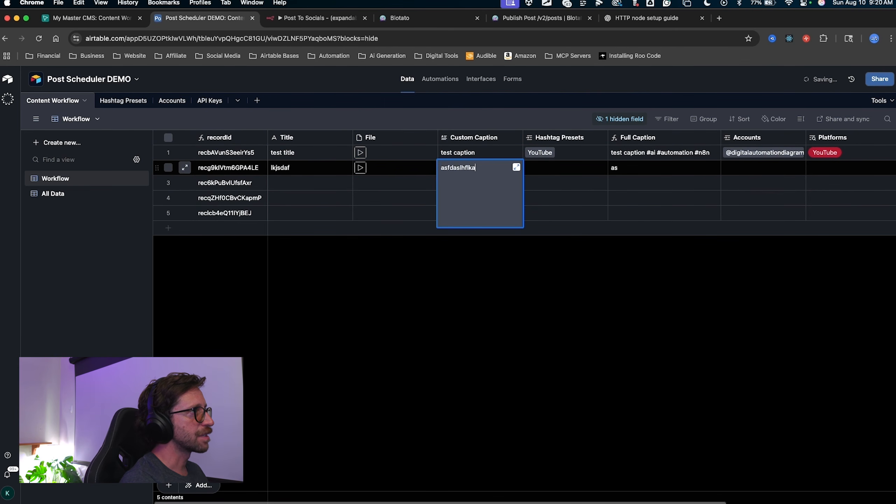
type("fdaslhflkashf")
left_click(541, 169)
left_click(572, 173)
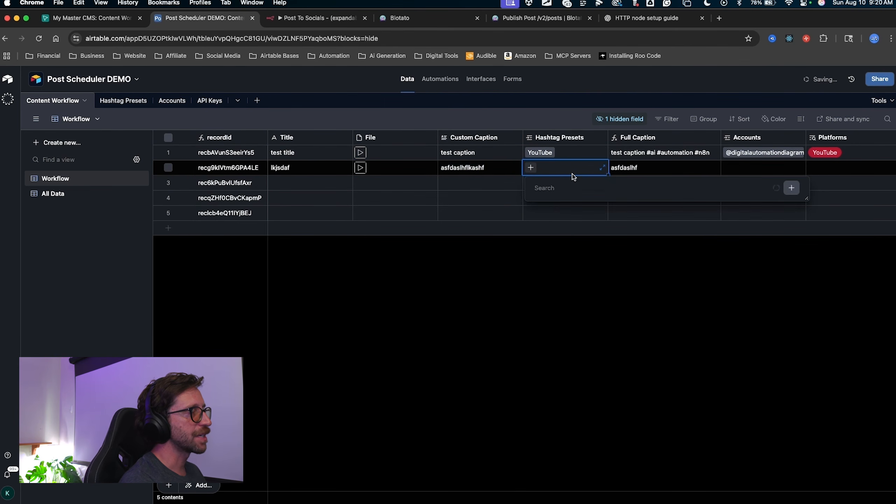
left_click(558, 260)
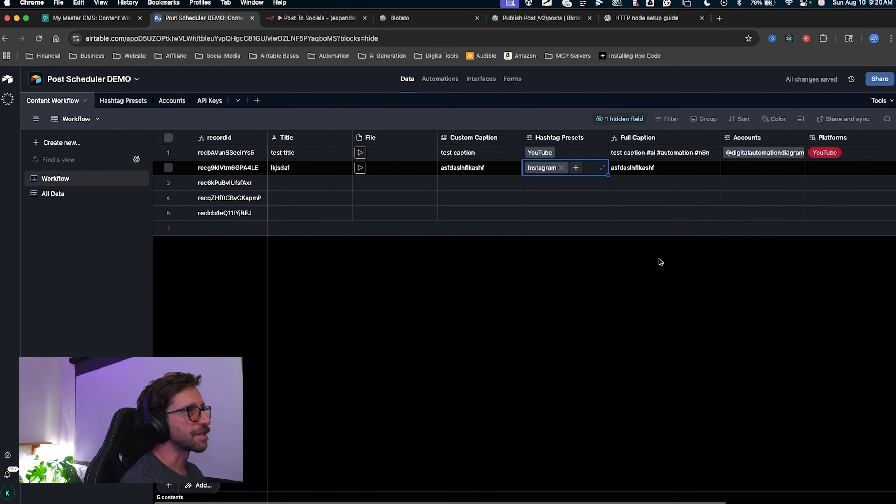
scroll(657, 262, "right", 6)
double_click(565, 168)
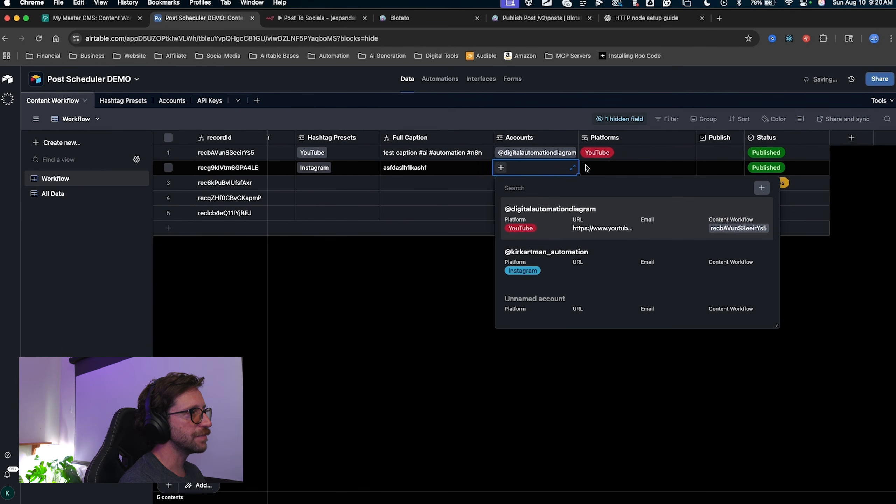
left_click(545, 267)
Set row 2's Status to In Publish Queue.
key("ctrl+a")
mouse_move(715, 295)
left_mouse_down()
mouse_move(743, 167)
mouse_move(722, 164)
mouse_move(738, 163)
left_mouse_up()
key("Escape")
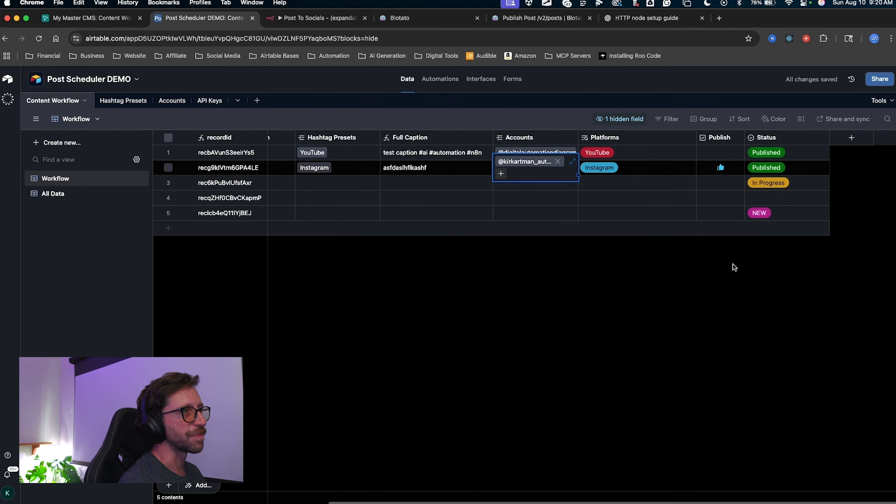
key("ctrl+a")
mouse_move(734, 267)
left_mouse_down()
mouse_move(720, 261)
mouse_move(756, 173)
left_mouse_up()
key("Escape")
left_click(772, 169)
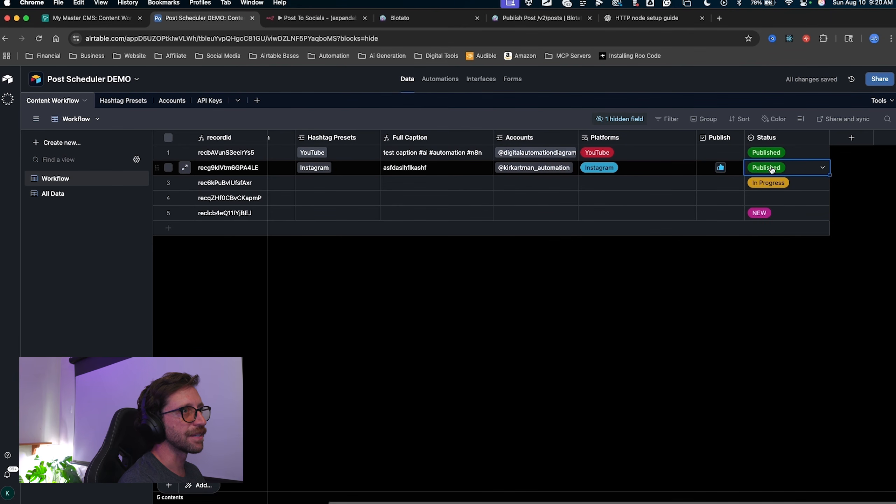
left_click(772, 170)
left_click(778, 251)
key("ctrl+a")
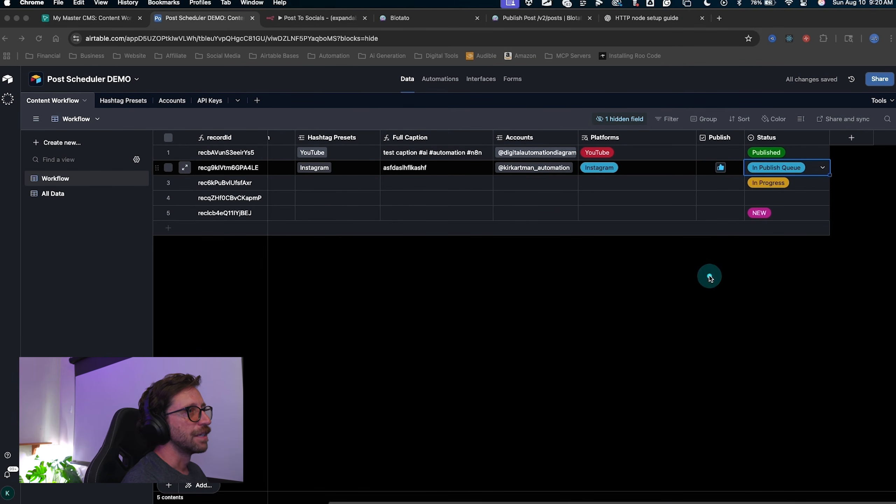
mouse_move(704, 299)
left_mouse_down()
mouse_move(723, 226)
mouse_move(776, 176)
mouse_move(711, 165)
mouse_move(739, 167)
left_mouse_up()
key("Escape")
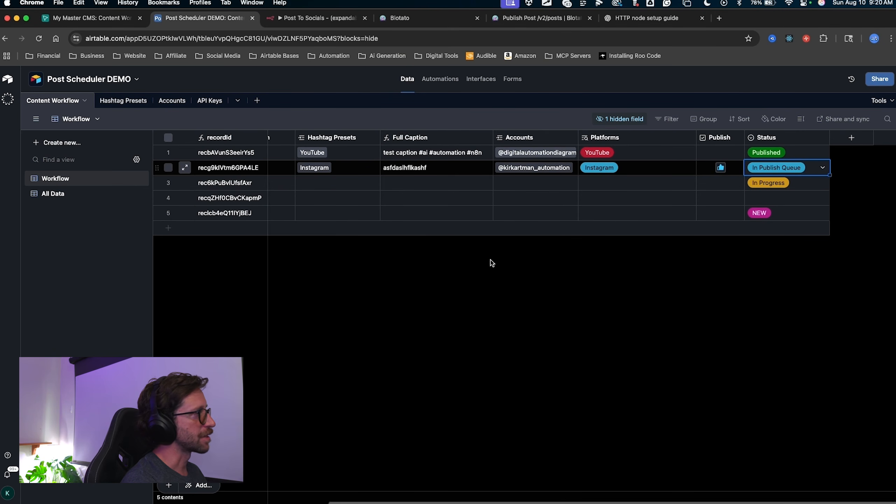
key("ctrl+a")
mouse_move(697, 354)
left_mouse_down()
mouse_move(727, 173)
mouse_move(745, 161)
mouse_move(812, 176)
mouse_move(780, 183)
mouse_move(748, 175)
mouse_move(761, 166)
mouse_move(766, 179)
mouse_move(793, 182)
mouse_move(724, 170)
left_mouse_up()
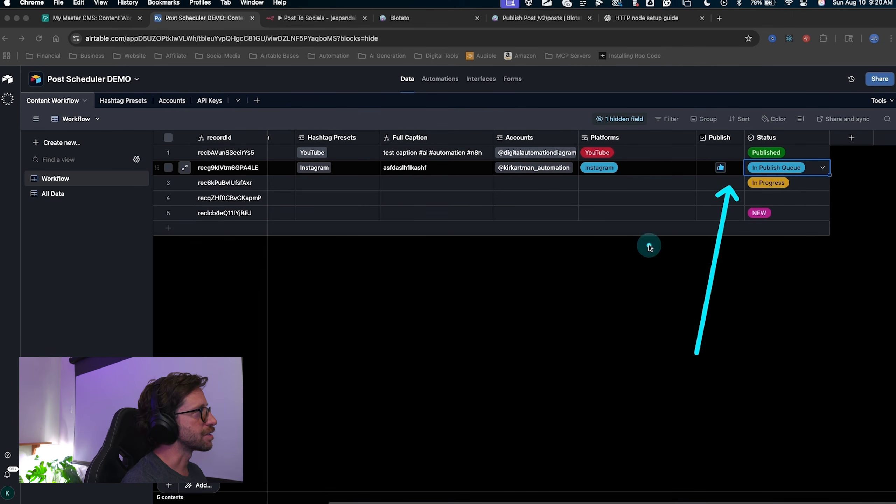
key("Escape")
key("ctrl+a")
mouse_move(736, 333)
left_mouse_down()
mouse_move(734, 193)
mouse_move(744, 162)
mouse_move(760, 165)
left_mouse_up()
key("Escape")
key("ctrl+a")
mouse_move(741, 326)
left_mouse_down()
mouse_move(710, 204)
mouse_move(819, 169)
mouse_move(764, 165)
left_mouse_up()
key("Escape")
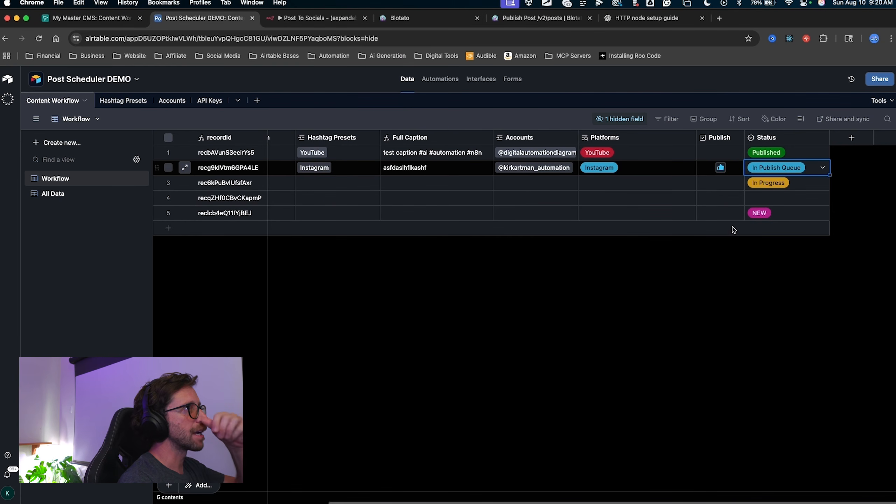
left_click(300, 19)
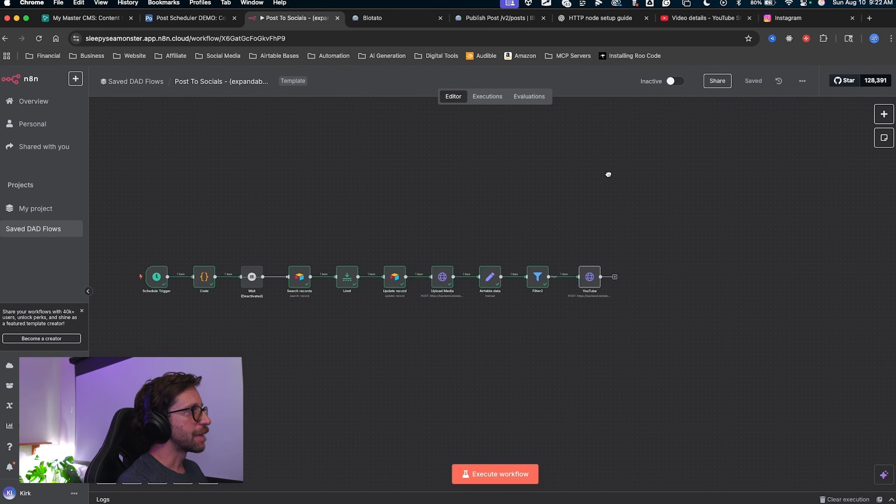
Paste copies of Filter2 and YouTube below the originals and wire Airtable data into the new Filter.
scroll(456, 296, "right", 5)
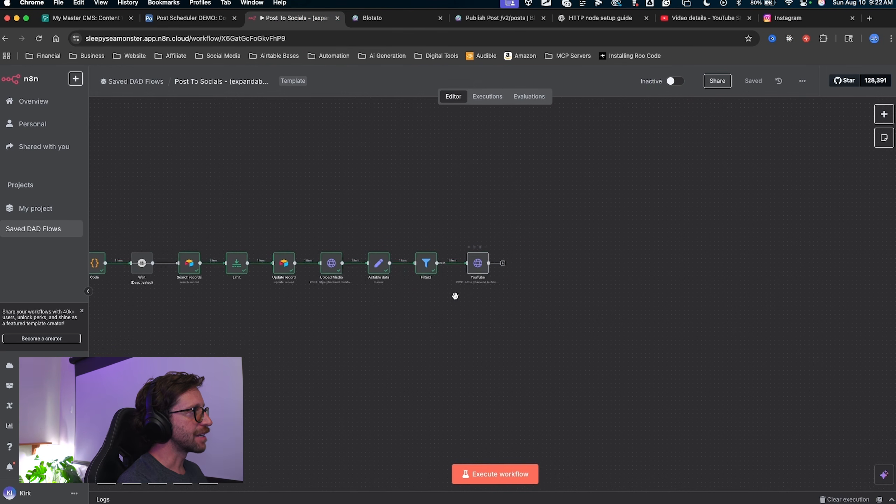
scroll(458, 286, "up", 5)
left_click_drag(458, 286, 421, 322)
mouse_move(567, 163)
left_mouse_down()
mouse_move(490, 172)
mouse_move(337, 256)
mouse_move(392, 251)
left_mouse_up()
key("Escape")
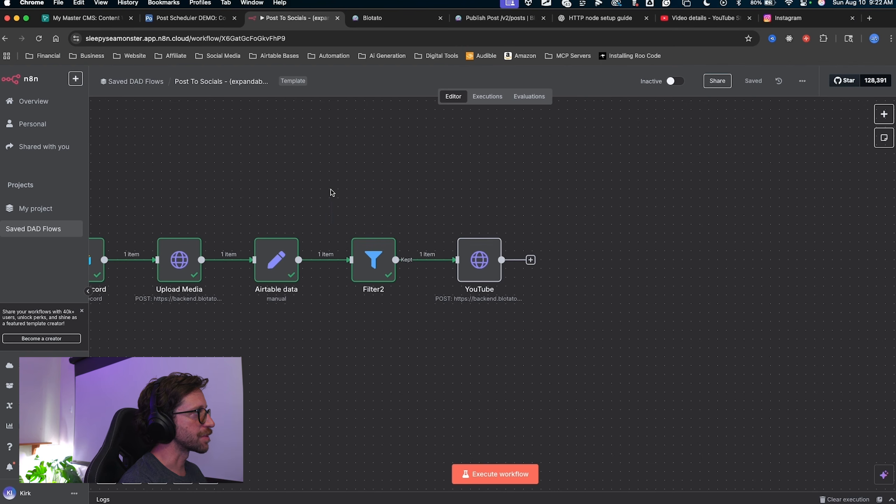
left_click_drag(332, 192, 505, 329)
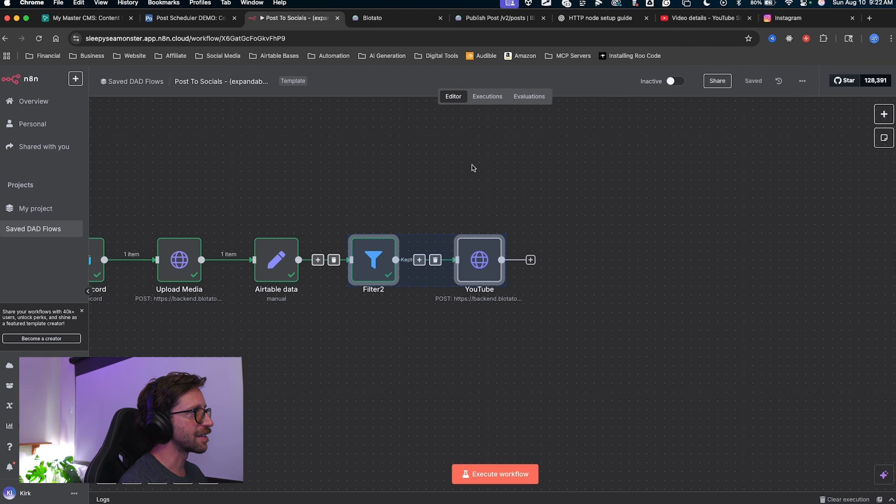
key("ctrl+v")
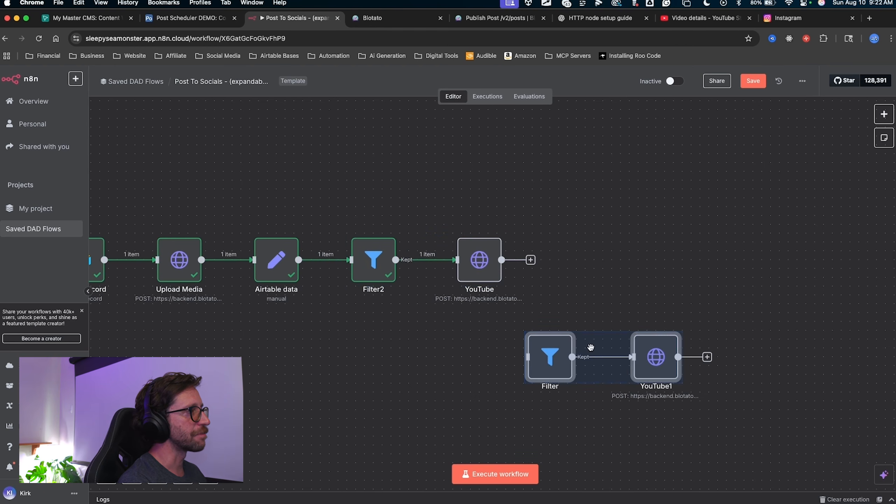
left_click_drag(544, 380, 370, 349)
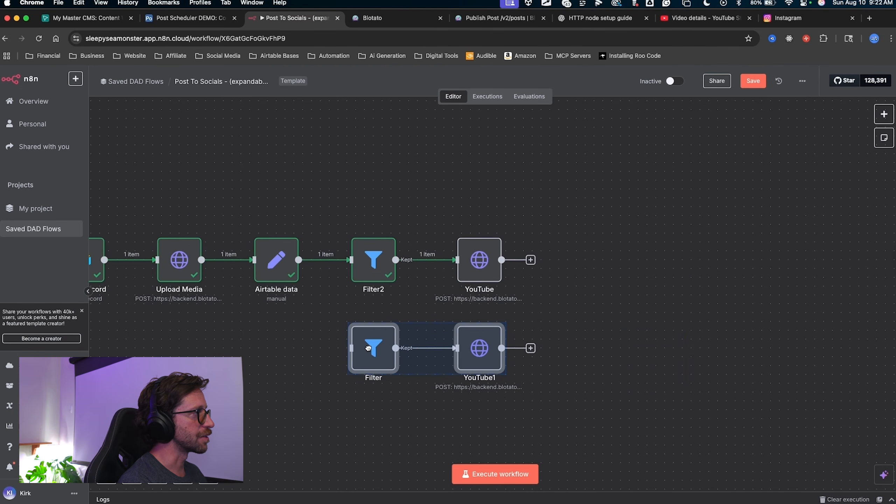
mouse_move(355, 147)
left_mouse_down()
mouse_move(277, 265)
mouse_move(284, 249)
mouse_move(306, 336)
mouse_move(476, 344)
mouse_move(339, 318)
left_mouse_up()
key("Escape")
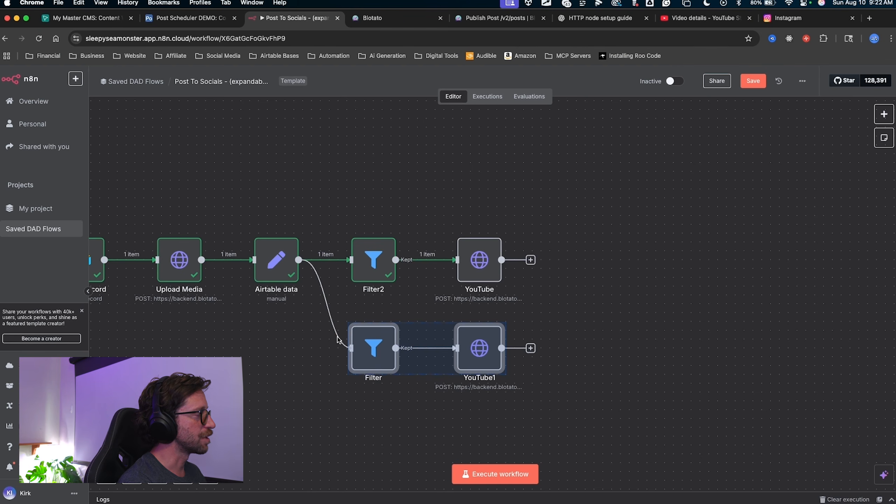
mouse_move(333, 345)
left_click_drag(370, 486, 368, 380)
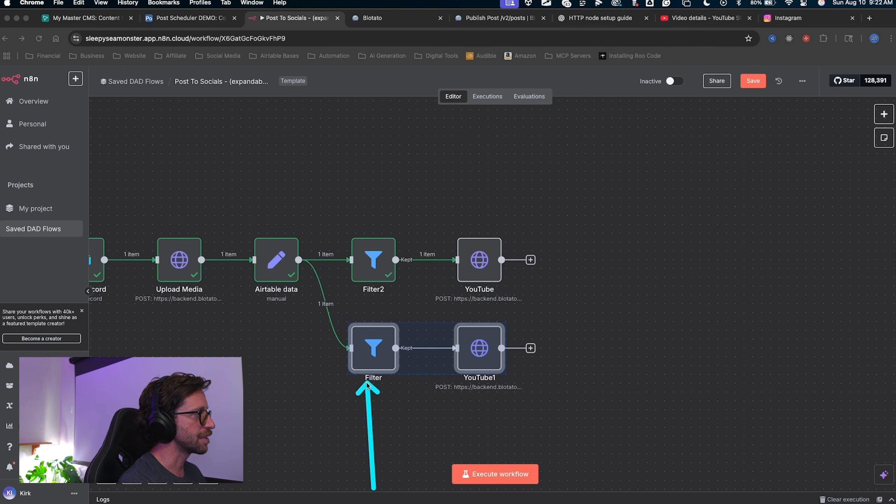
key("Escape")
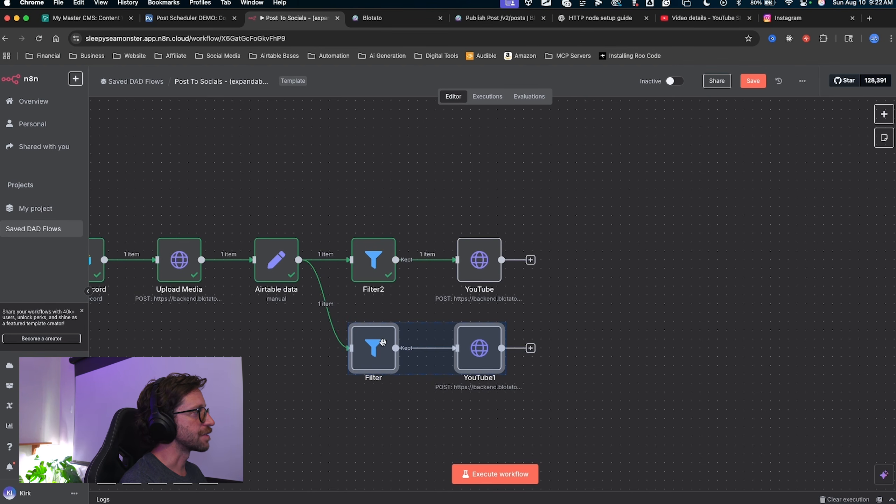
Change the copied Filter's platform condition value from YouTube to Instagram.
double_click(365, 360)
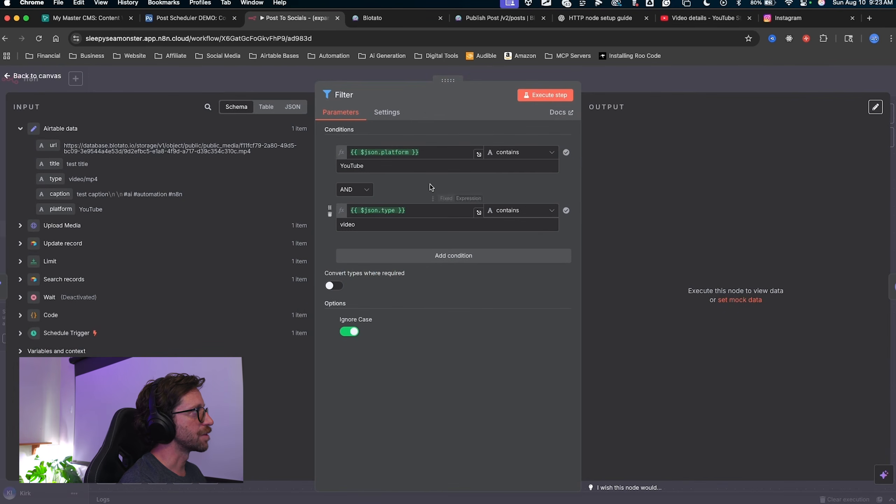
mouse_move(477, 47)
left_mouse_down()
mouse_move(404, 123)
mouse_move(379, 173)
mouse_move(392, 146)
mouse_move(420, 151)
mouse_move(327, 166)
left_mouse_up()
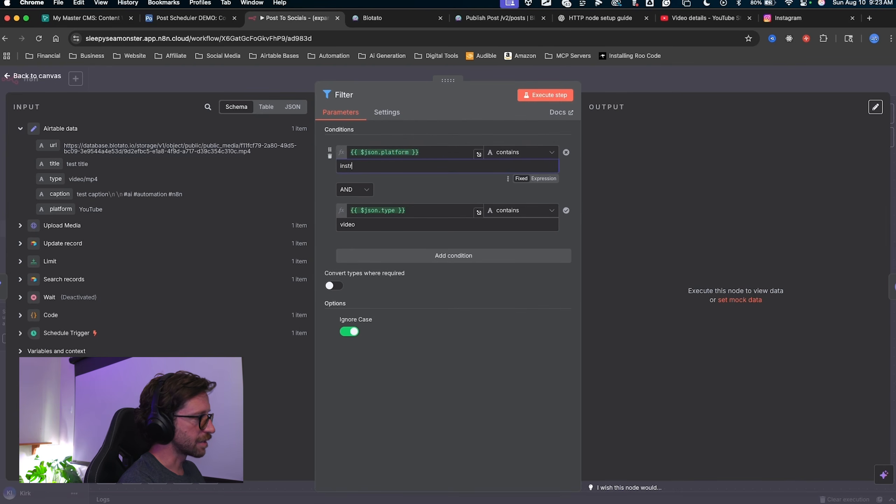
left_click_drag(416, 121, 358, 159)
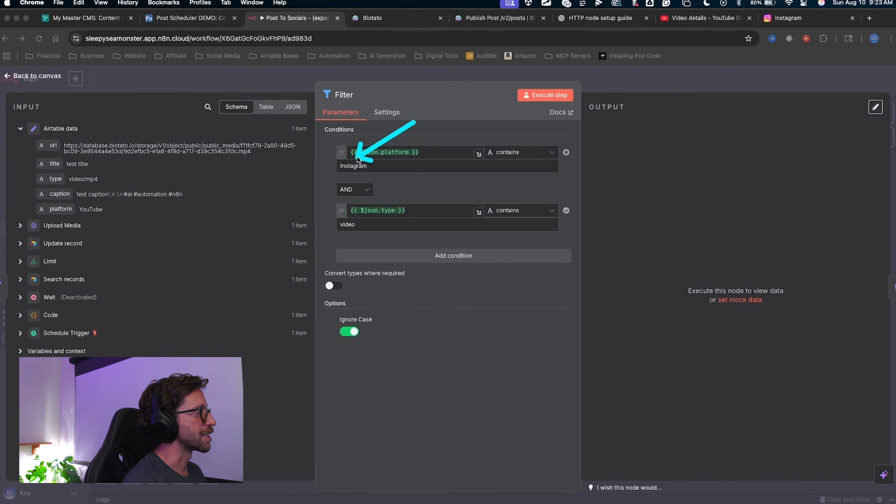
mouse_move(443, 358)
left_mouse_down()
mouse_move(362, 224)
mouse_move(354, 228)
mouse_move(364, 232)
mouse_move(360, 211)
mouse_move(415, 408)
mouse_move(420, 166)
mouse_move(370, 171)
mouse_move(386, 180)
left_mouse_up()
key("Escape")
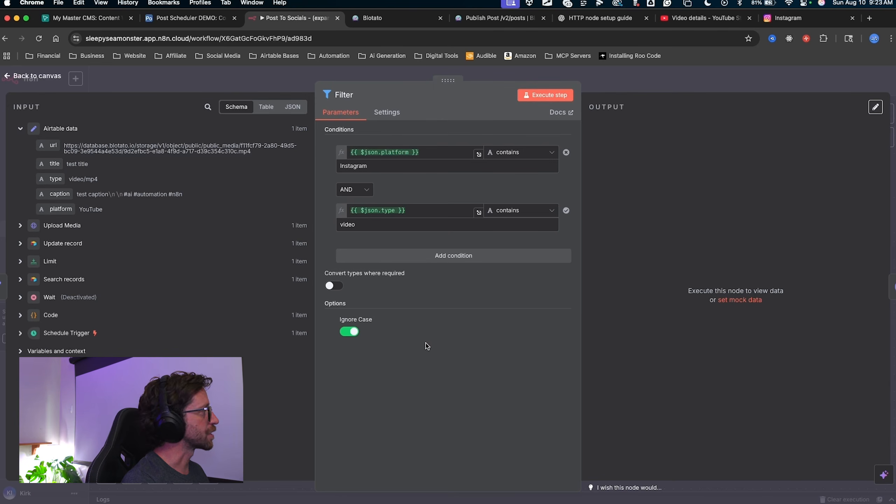
Rename the copied YouTube1 node to Instagram and scroll to its JSON body settings.
left_click(602, 85)
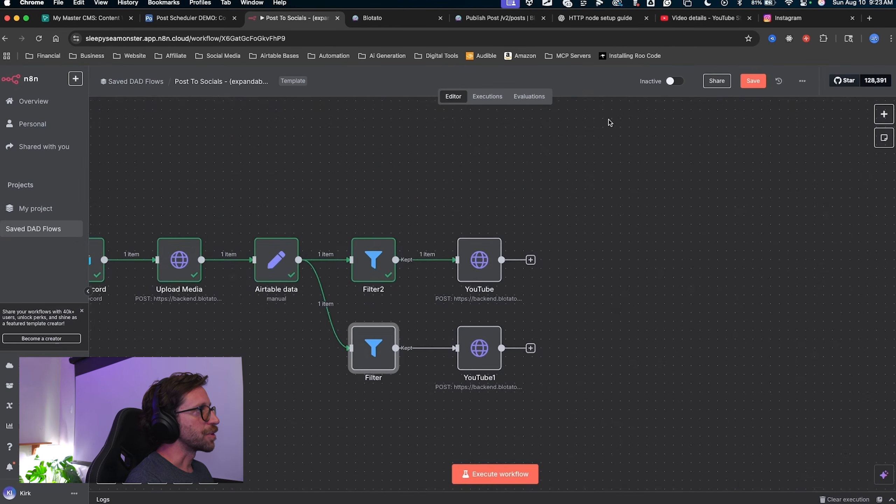
scroll(583, 177, "right", 3)
right_click(411, 311)
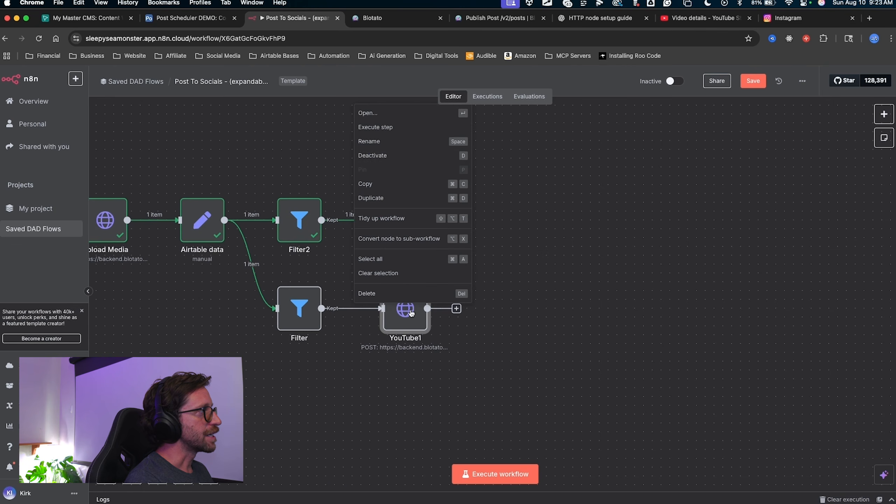
left_click(379, 141)
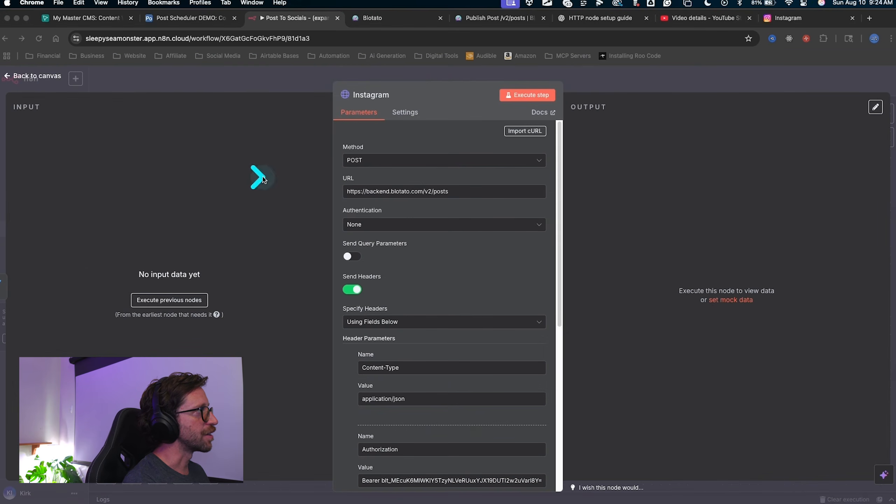
mouse_move(261, 176)
left_mouse_down()
mouse_move(335, 159)
mouse_move(356, 177)
mouse_move(365, 269)
left_mouse_up()
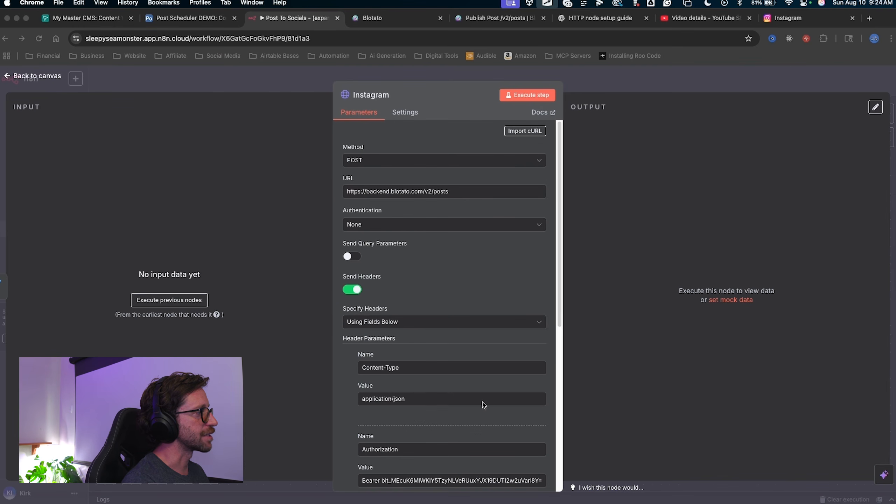
scroll(487, 399, "down", 10)
left_click(321, 334)
left_click_drag(230, 261, 383, 421)
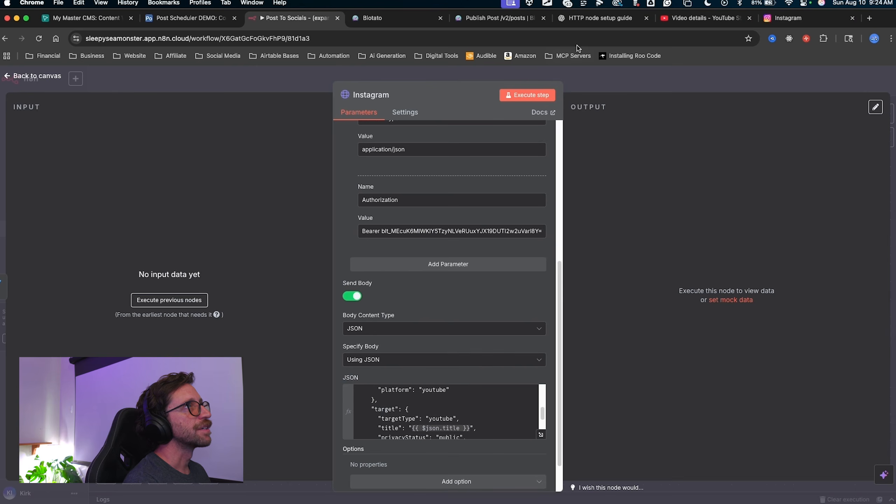
left_click(580, 22)
Ask ChatGPT to build an Instagram post HTTP request node and copy its single-image JSON payload.
scroll(357, 430, "down", 15)
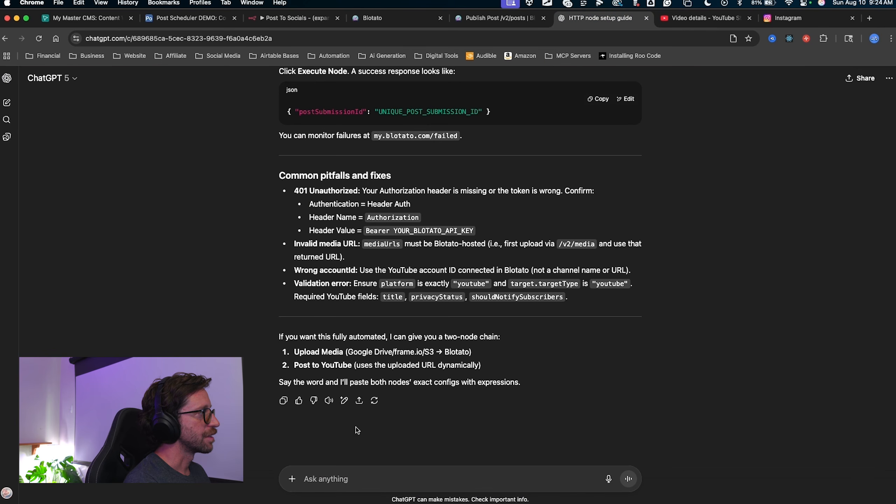
type("build me the instagram post http request snode")
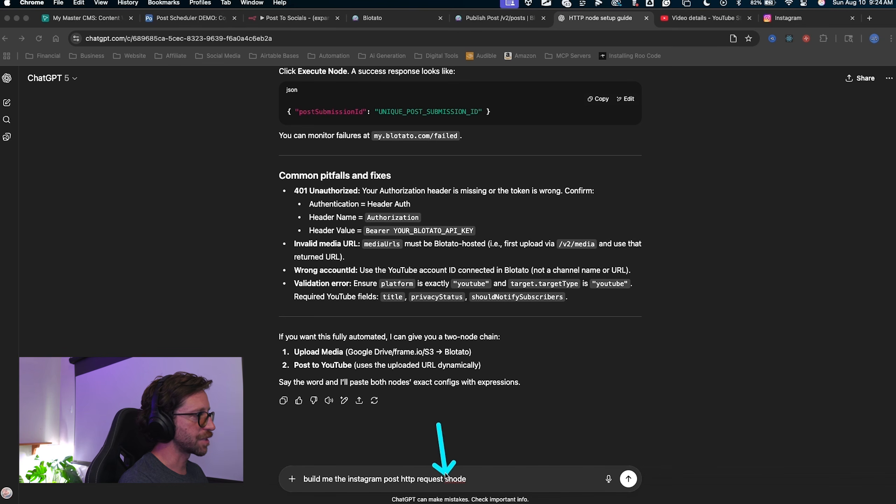
left_click(466, 479)
left_click(629, 479)
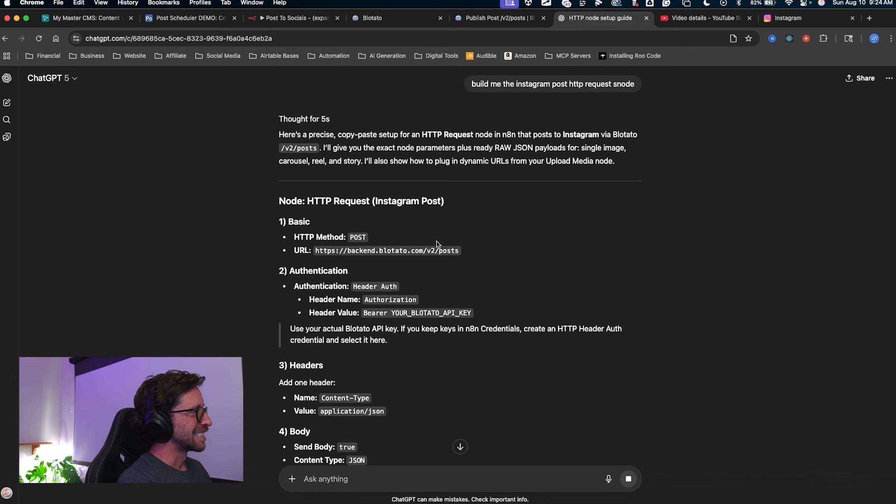
scroll(391, 284, "down", 7)
scroll(391, 284, "down", 2)
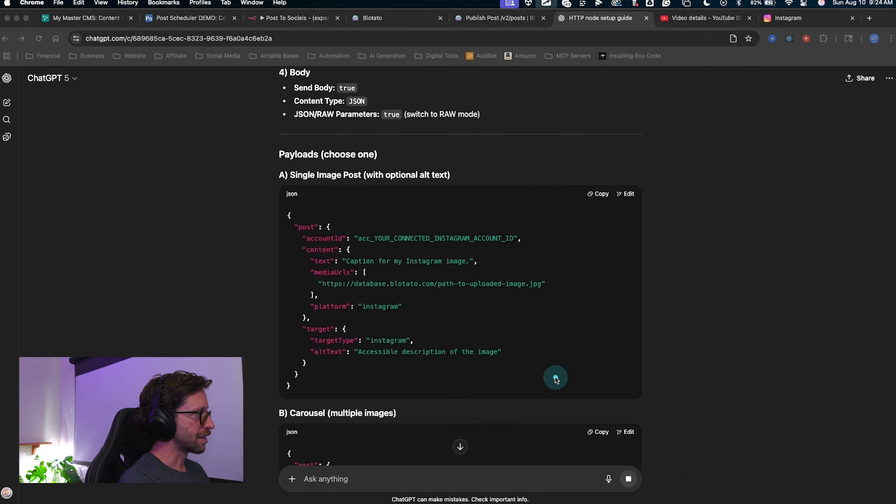
left_click(598, 194)
left_click(280, 25)
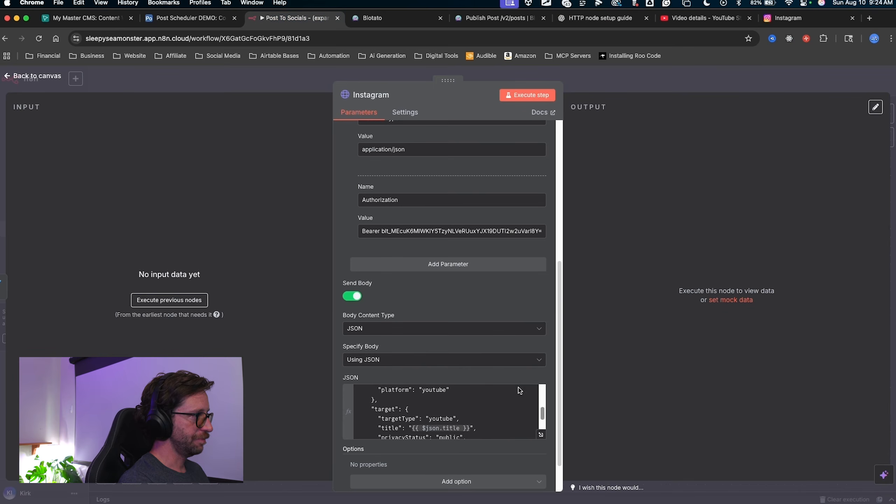
Replace the Instagram node's old YouTube JSON body with the pasted Instagram payload.
mouse_move(438, 393)
left_mouse_down()
mouse_move(504, 445)
mouse_move(476, 404)
mouse_move(529, 432)
left_mouse_up()
key("Escape")
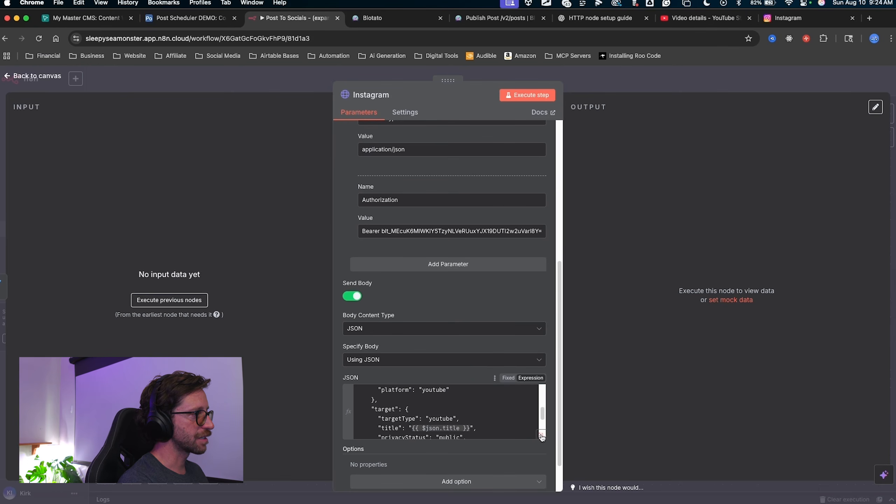
left_click(542, 437)
key("ctrl+a")
key("BackSpace")
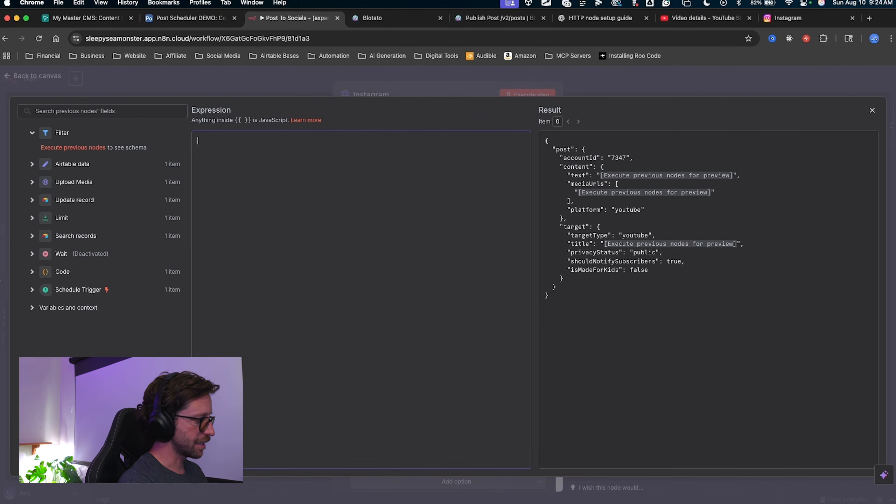
key("super+v")
mouse_move(312, 330)
left_mouse_down()
mouse_move(249, 281)
mouse_move(275, 212)
left_mouse_up()
key("Escape")
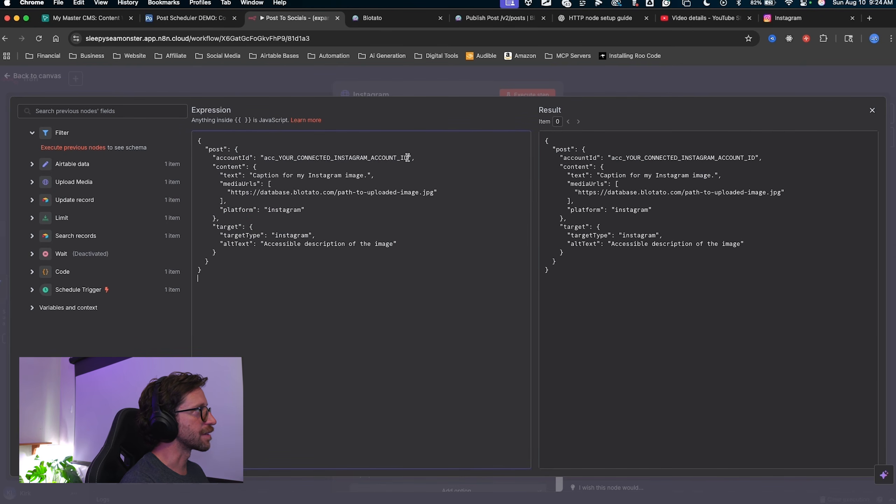
Swap the placeholder accountId for the Instagram account ID from Blotato and clear the sample caption.
left_click_drag(408, 158, 265, 158)
key("BackSpace")
left_click_drag(284, 255, 249, 160)
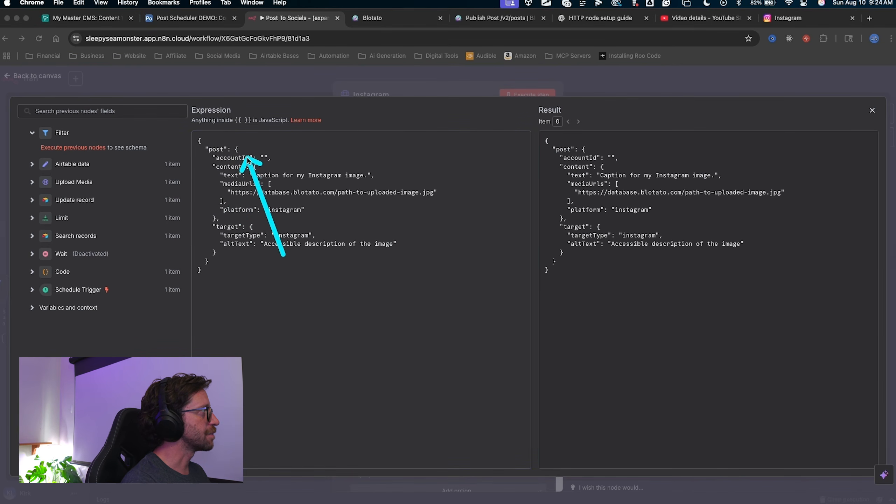
key("Escape")
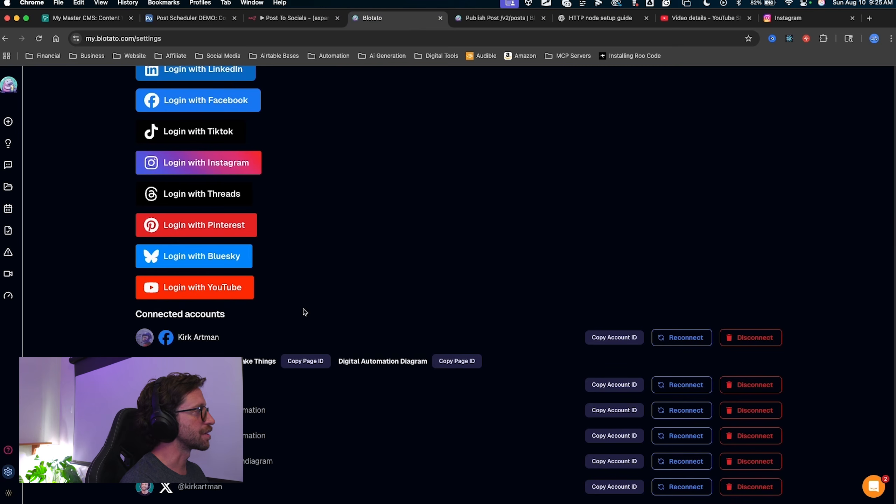
mouse_move(169, 381)
left_mouse_down()
mouse_move(384, 419)
mouse_move(595, 419)
left_mouse_up()
left_click(614, 411)
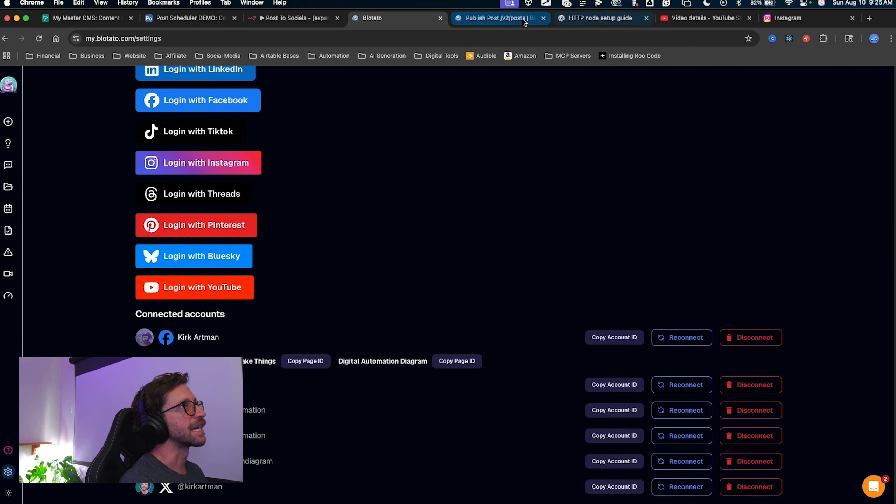
left_click(293, 17)
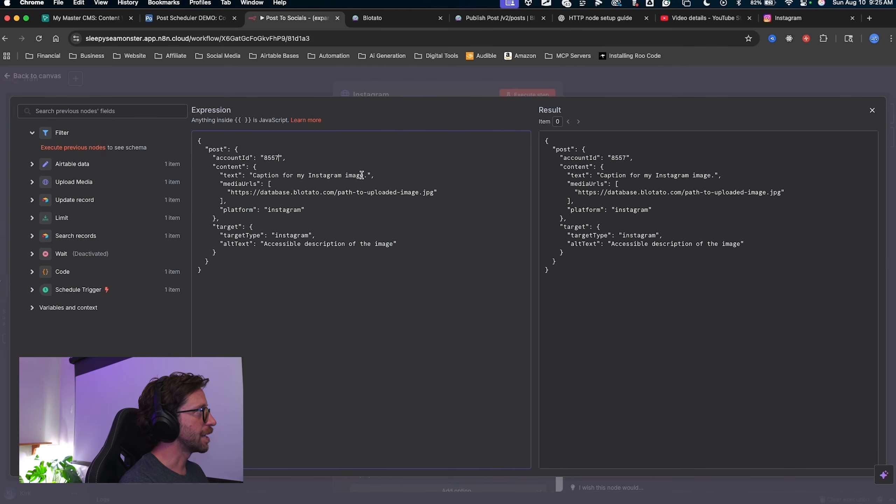
left_click_drag(367, 175, 259, 175)
key("BackSpace")
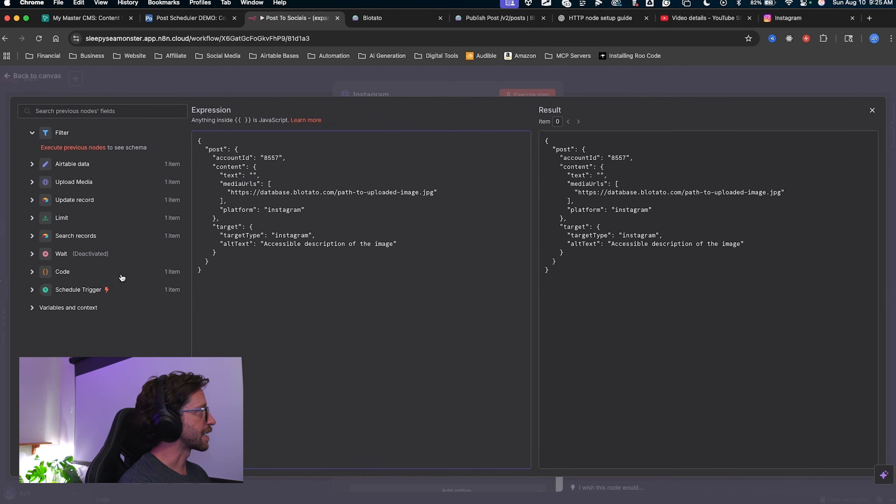
Map the post text to Airtable's caption and mediaUrls to Airtable's url field, then close the editor.
left_click(32, 164)
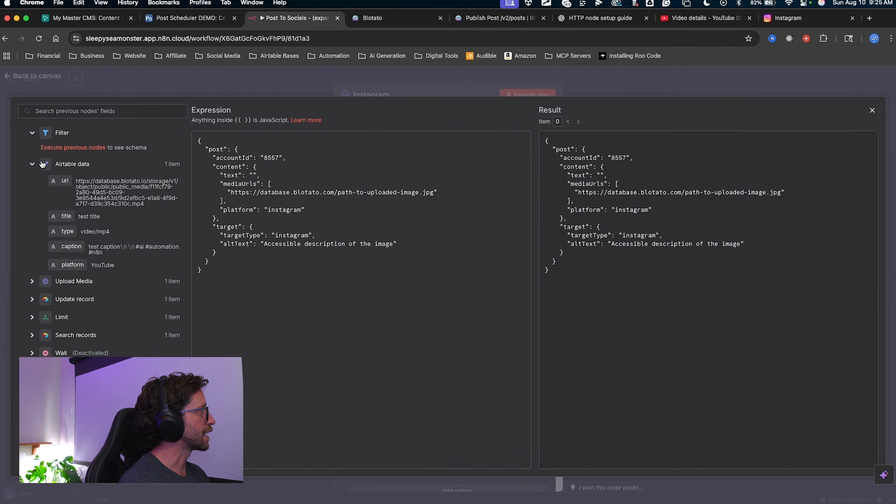
mouse_move(185, 92)
left_mouse_down()
mouse_move(96, 132)
mouse_move(70, 173)
mouse_move(50, 136)
mouse_move(226, 276)
mouse_move(120, 140)
mouse_move(456, 350)
mouse_move(362, 152)
mouse_move(186, 202)
mouse_move(161, 129)
mouse_move(84, 170)
mouse_move(82, 186)
left_mouse_up()
key("Escape")
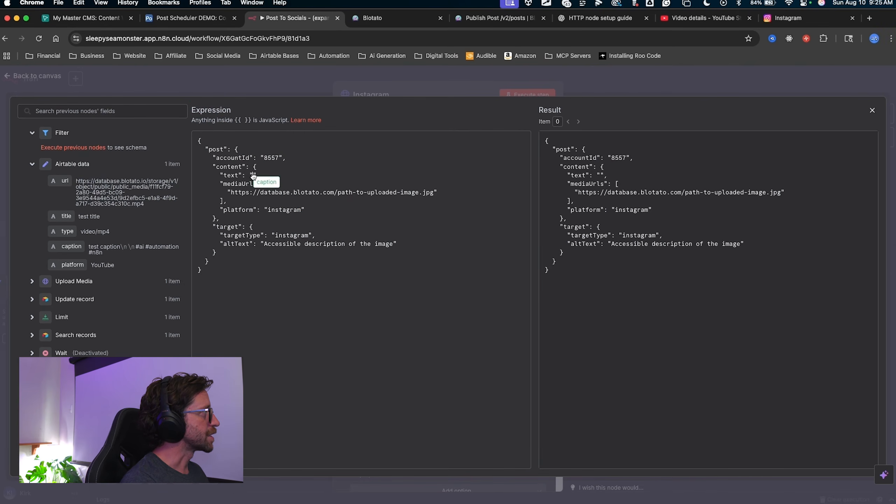
left_click_drag(253, 175, 254, 175)
left_click_drag(434, 192, 231, 193)
key("BackSpace")
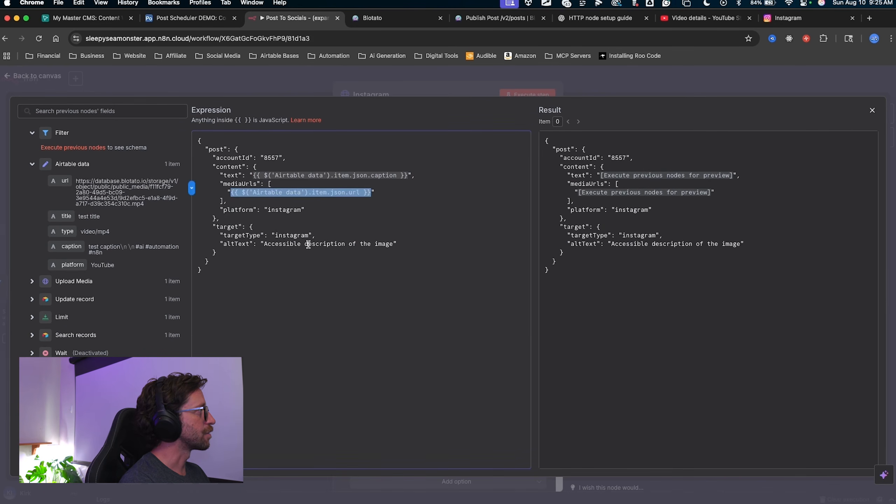
mouse_move(399, 159)
left_mouse_down()
mouse_move(326, 176)
mouse_move(314, 249)
mouse_move(262, 232)
mouse_move(371, 243)
mouse_move(264, 245)
left_mouse_up()
key("Escape")
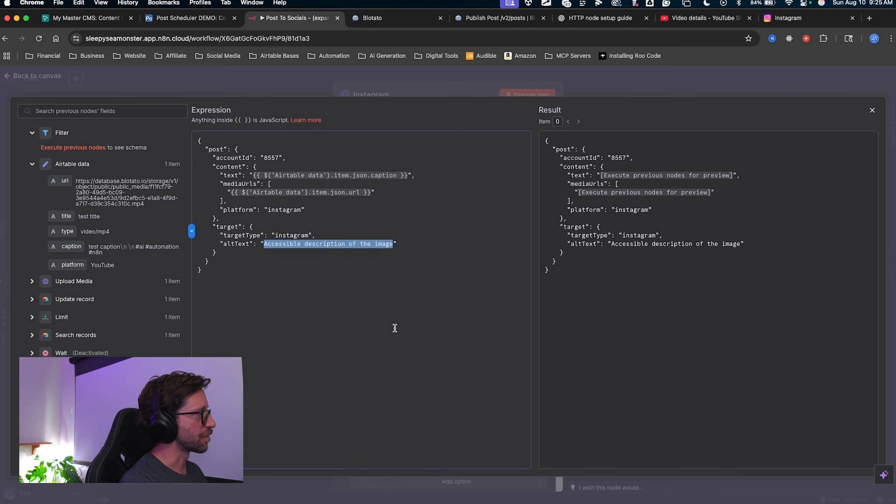
left_click_drag(360, 336, 286, 250)
key("Escape")
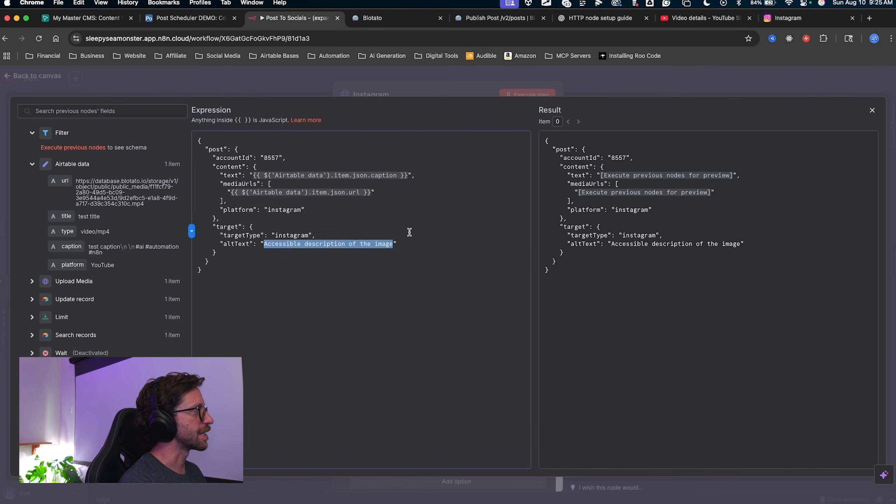
left_click(600, 85)
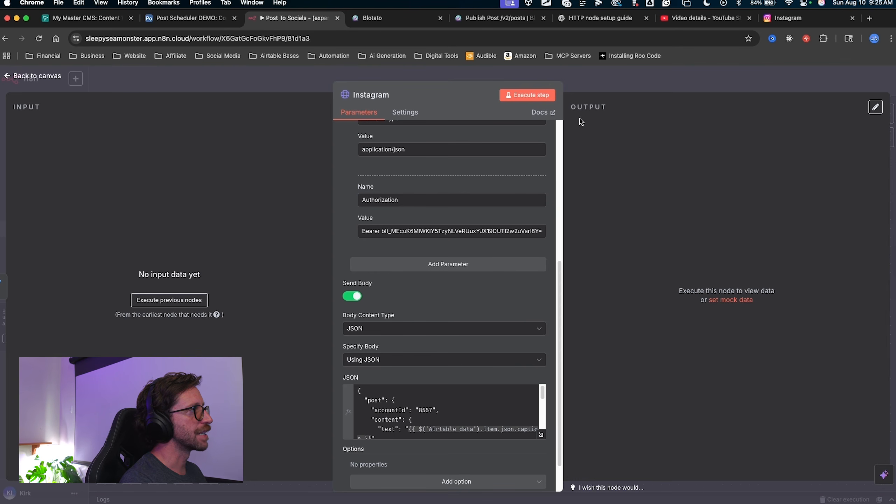
Move the Filter2, YouTube, Filter and Instagram nodes together to tidy the canvas layout.
left_click(589, 88)
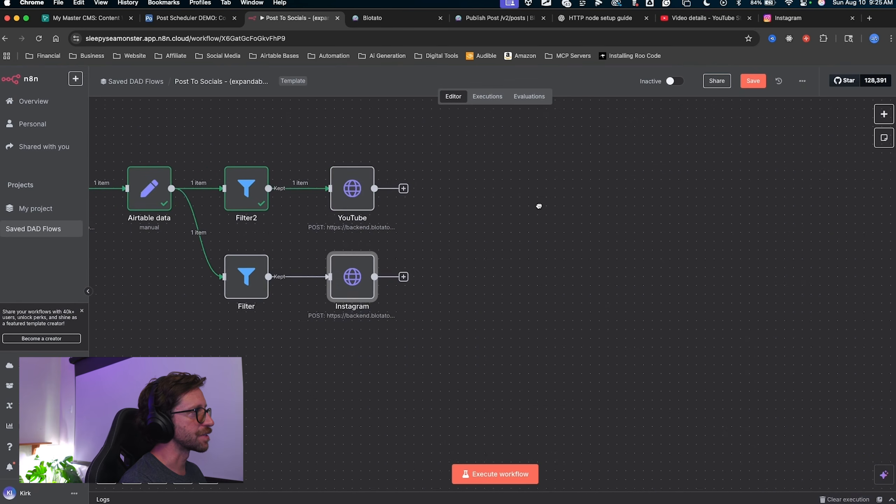
mouse_move(317, 123)
left_mouse_down()
mouse_move(420, 464)
mouse_move(316, 440)
mouse_move(430, 361)
mouse_move(405, 402)
left_mouse_up()
key("Escape")
left_click_drag(550, 250, 622, 303)
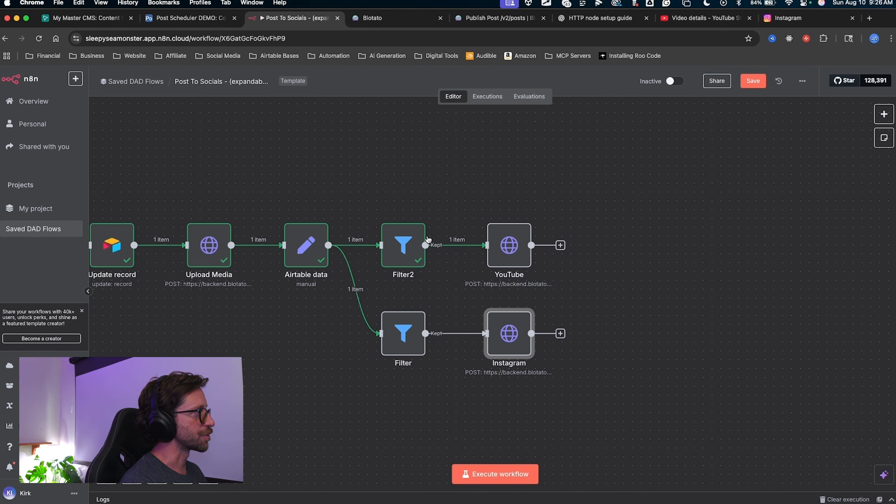
left_click_drag(358, 217, 524, 383)
left_click_drag(480, 325, 498, 281)
left_click(433, 360)
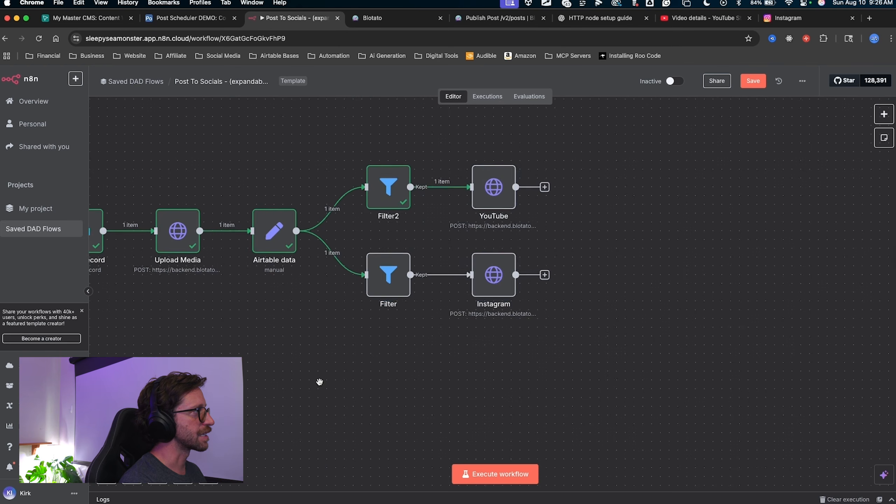
scroll(433, 361, "down", 10)
scroll(320, 384, "up", 4)
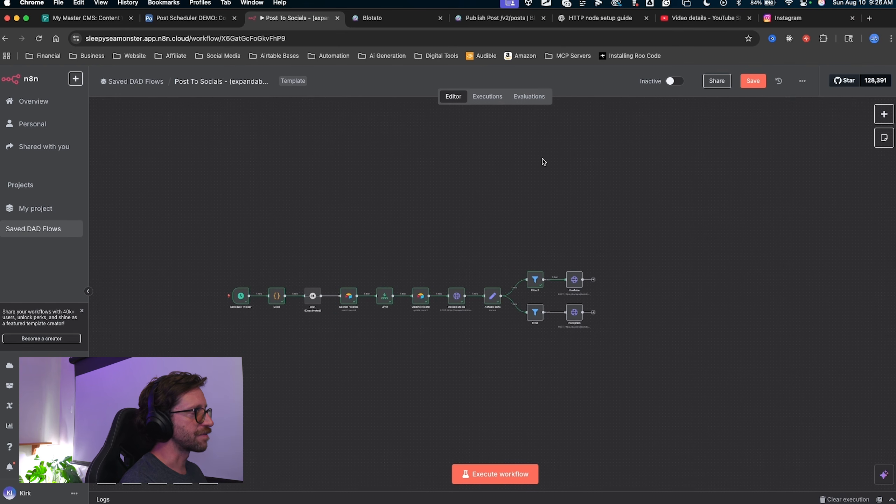
Save the Post To Socials workflow and switch it from Inactive to Active.
left_click(752, 82)
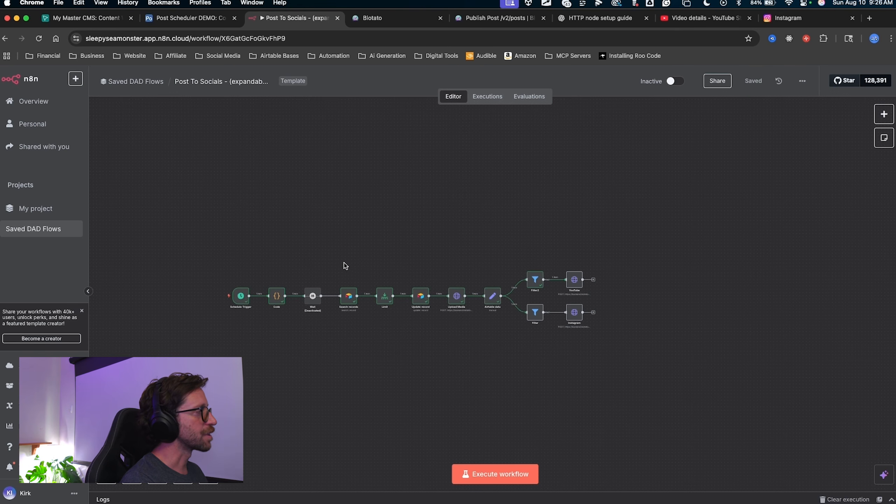
left_click_drag(334, 221, 316, 261)
key("Escape")
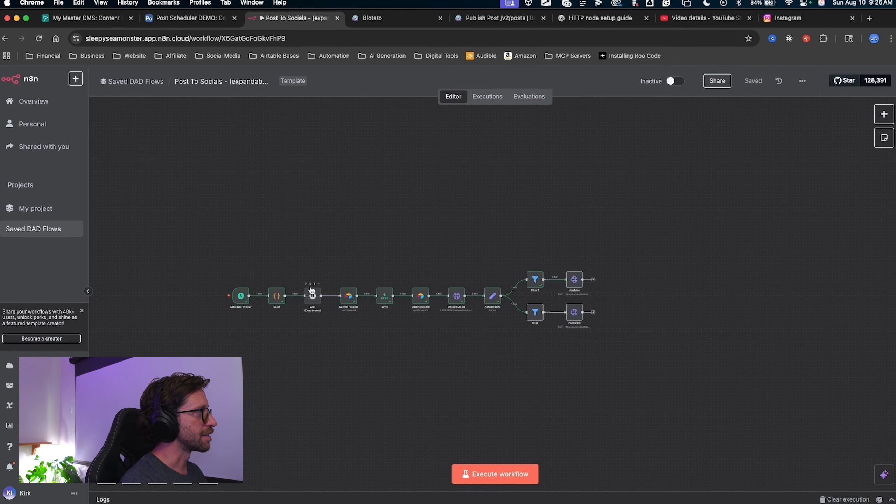
left_click_drag(698, 199, 687, 138)
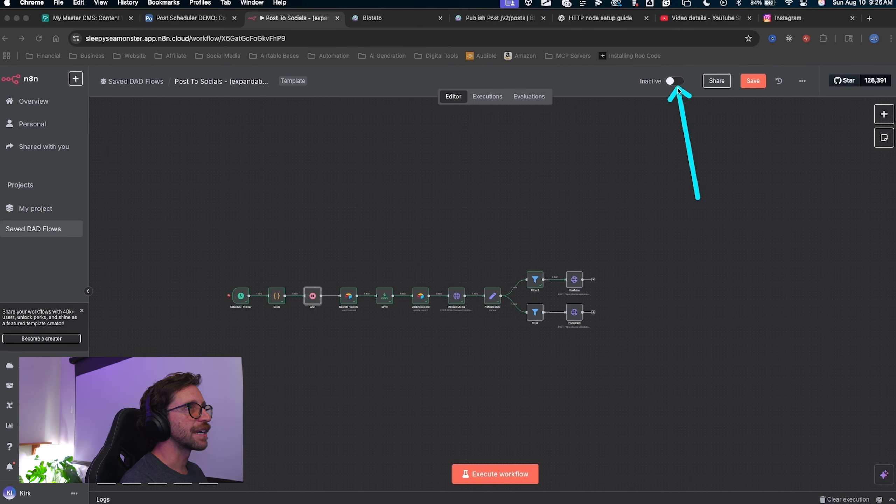
key("Escape")
left_click_drag(279, 142, 243, 288)
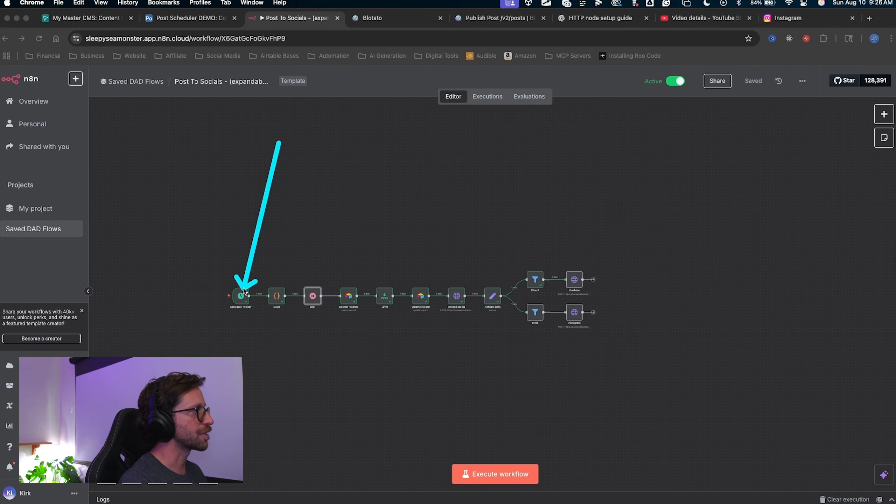
mouse_move(244, 288)
left_mouse_down()
mouse_move(412, 308)
mouse_move(247, 257)
mouse_move(569, 314)
mouse_move(245, 274)
mouse_move(567, 317)
mouse_move(574, 234)
mouse_move(497, 176)
left_mouse_up()
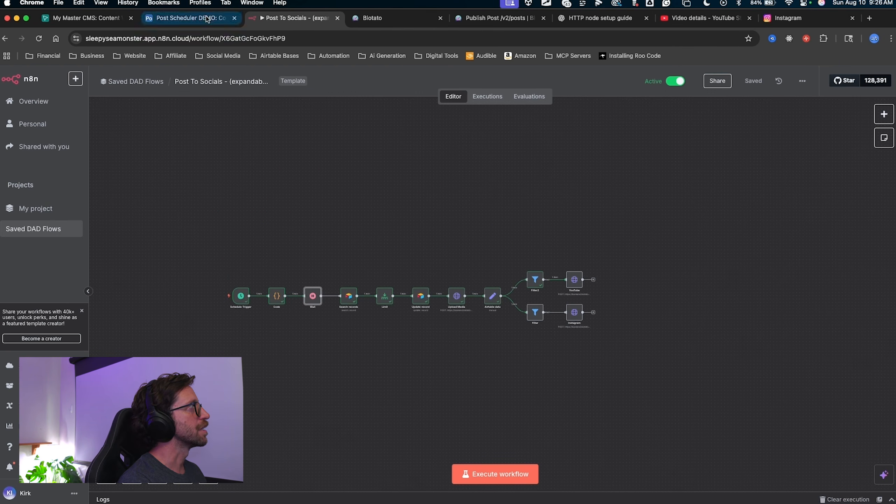
left_click(187, 18)
mouse_move(312, 377)
left_mouse_down()
mouse_move(254, 103)
mouse_move(328, 382)
left_mouse_up()
key("Escape")
left_click_drag(337, 114, 323, 388)
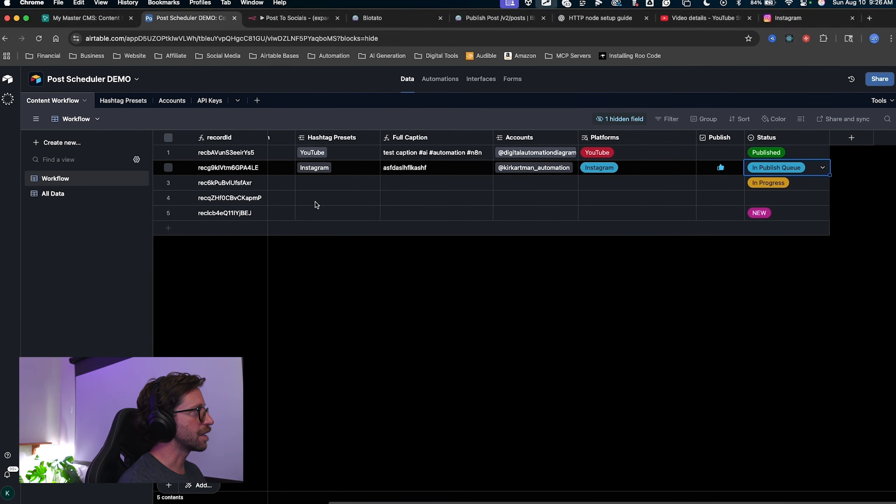
left_click_drag(318, 163, 311, 463)
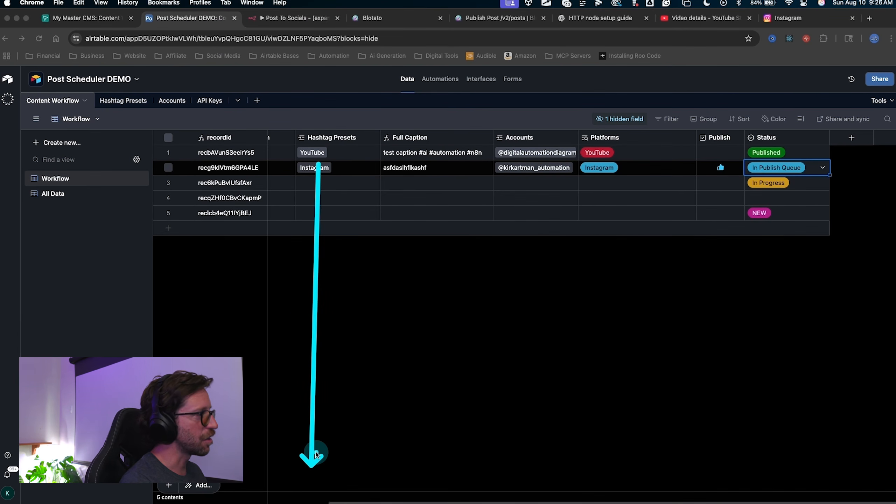
key("Escape")
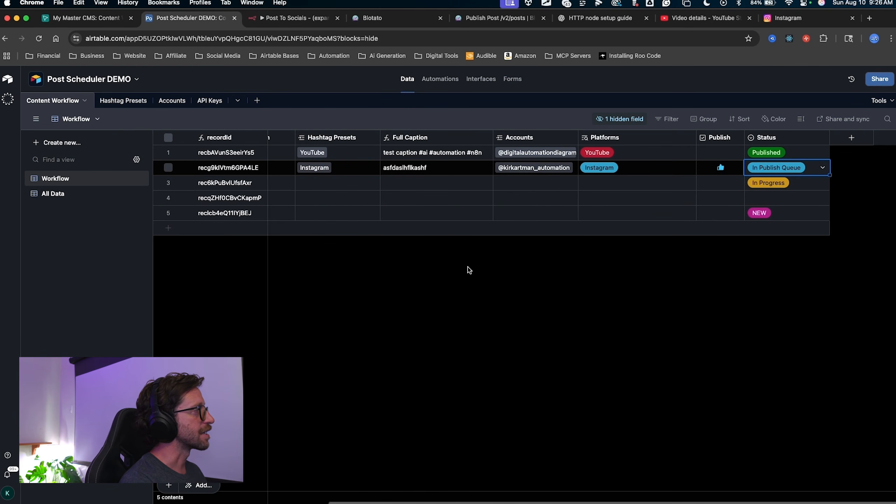
left_click(295, 20)
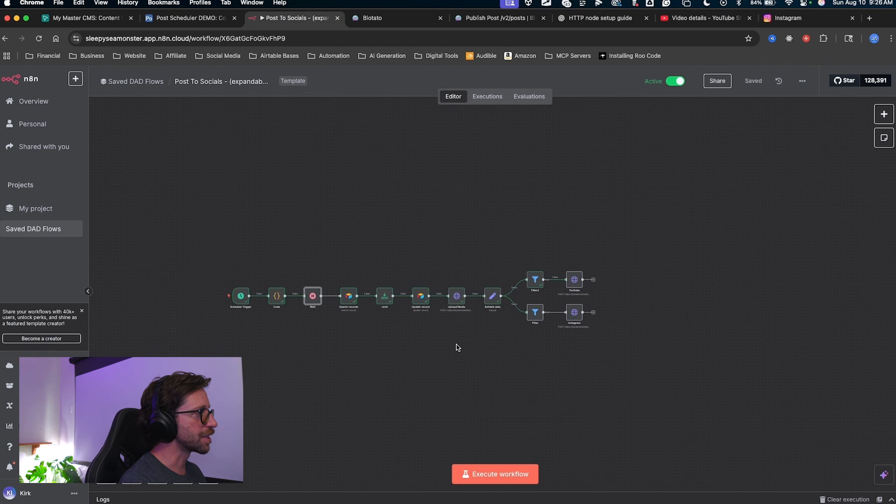
Select all nodes on the active Post To Socials canvas and drag them around.
scroll(418, 360, "down", 3)
key("ctrl+a")
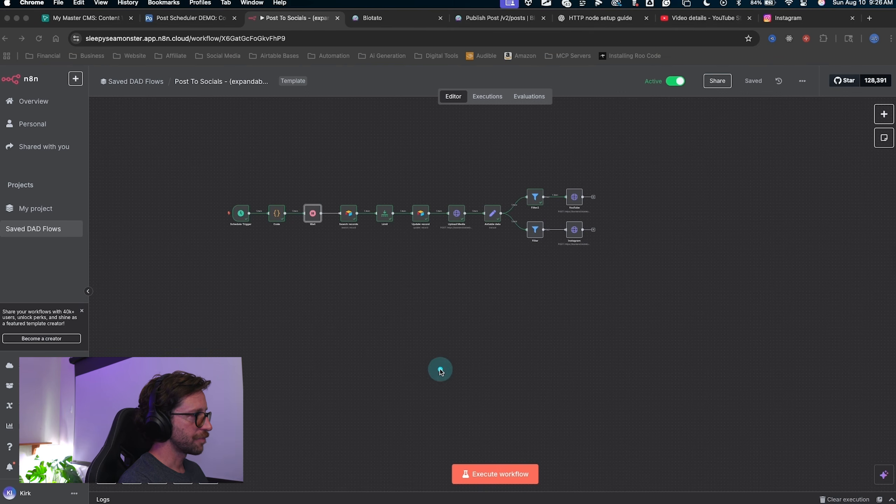
left_click_drag(443, 319, 452, 351)
left_click_drag(485, 450, 480, 451)
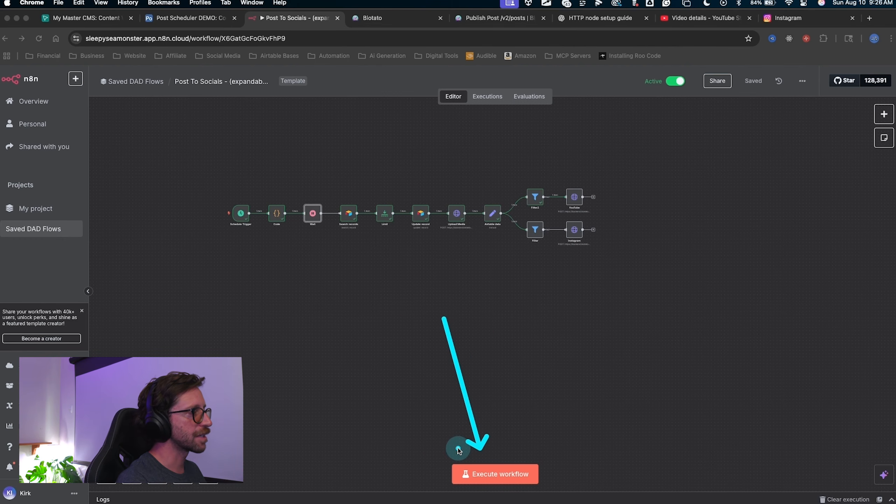
key("Escape")
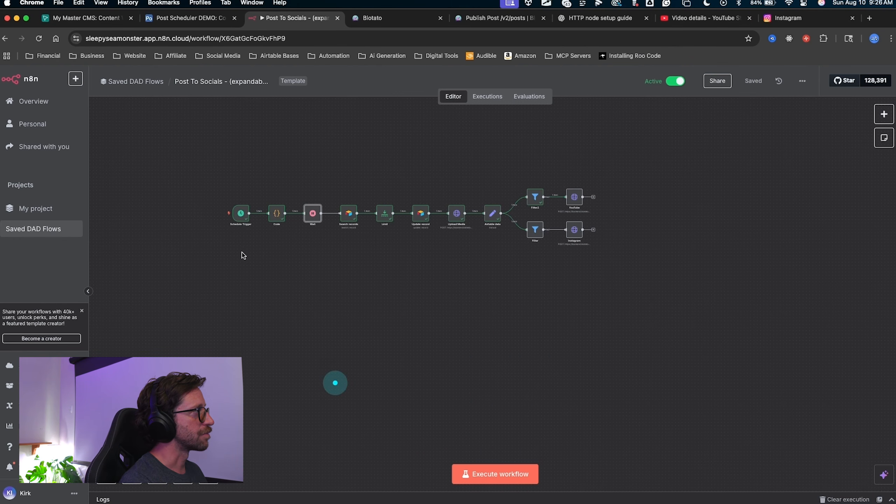
key("ctrl+a")
mouse_move(357, 379)
left_mouse_down()
mouse_move(276, 284)
mouse_move(604, 203)
left_mouse_up()
key("Escape")
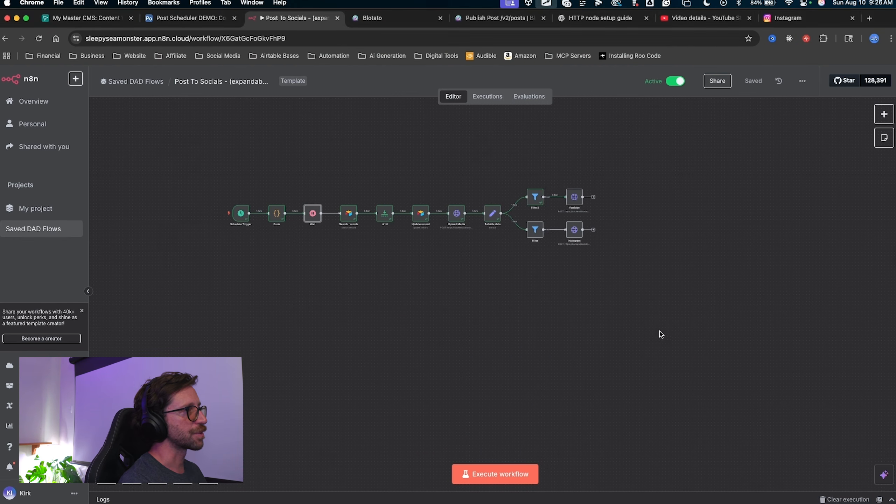
key("ctrl+a")
mouse_move(511, 293)
left_mouse_down()
mouse_move(498, 429)
mouse_move(501, 445)
mouse_move(515, 446)
left_mouse_up()
key("Escape")
Show the Post Scheduler DEMO table: YouTube record Published, Instagram record In Publish Queue.
scroll(406, 257, "up", 4)
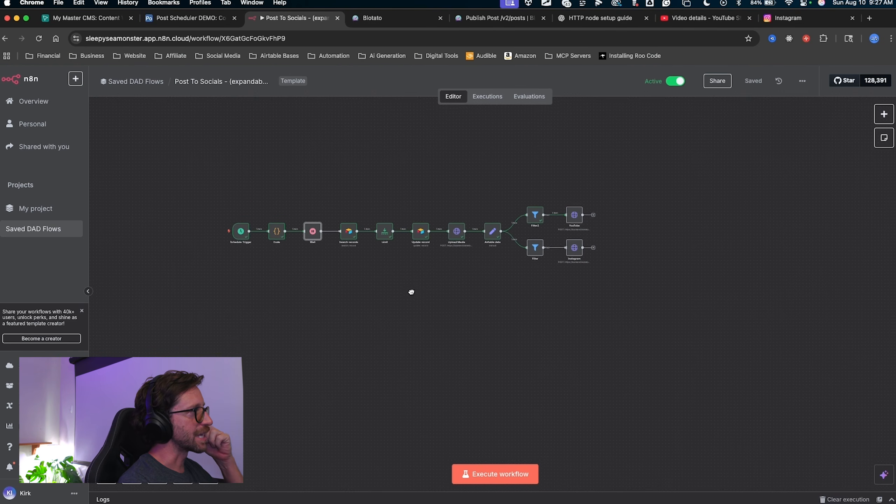
scroll(424, 339, "left", 2)
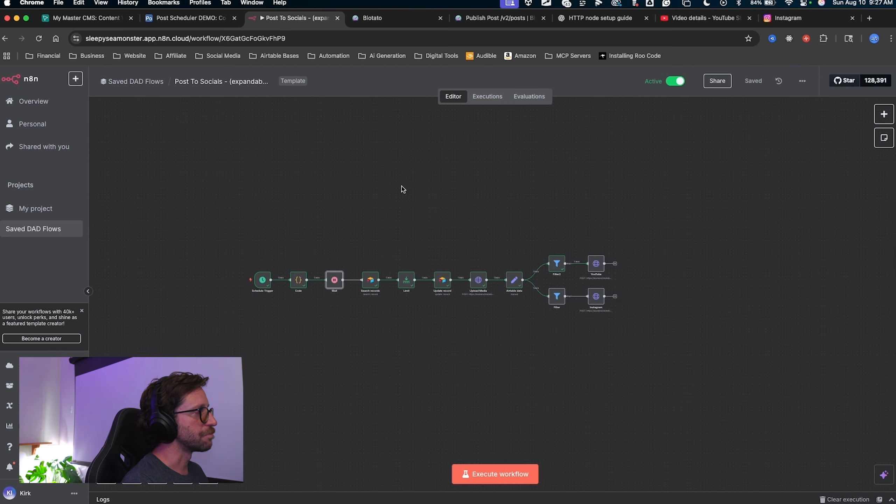
left_click(187, 18)
key("ctrl+alt+a")
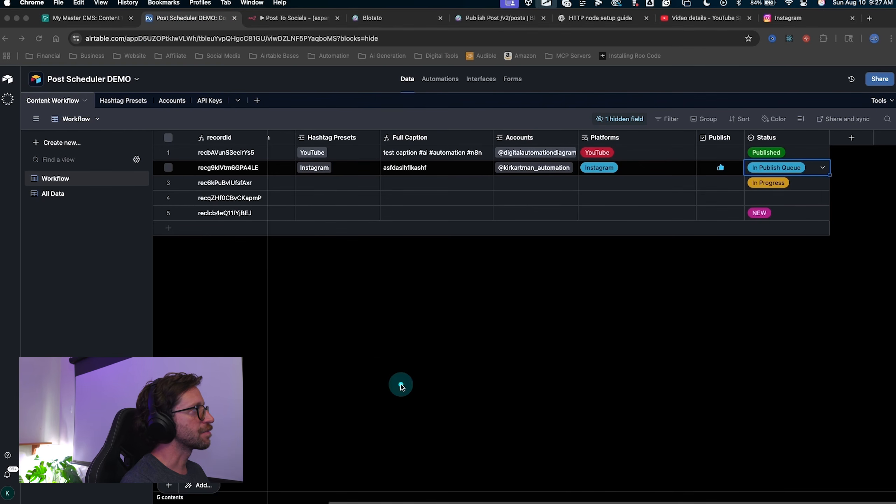
Return to the still-active Post To Socials workflow showing its parallel YouTube and Instagram branches.
mouse_move(401, 385)
left_mouse_down()
mouse_move(394, 145)
mouse_move(689, 292)
mouse_move(704, 344)
mouse_move(757, 336)
mouse_move(627, 410)
mouse_move(776, 490)
mouse_move(699, 309)
left_mouse_up()
key("Escape")
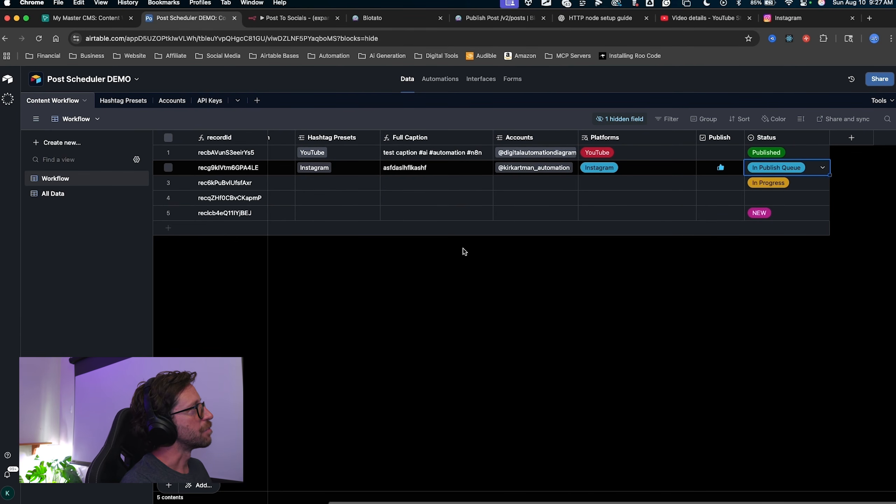
key("ctrl+Tab")
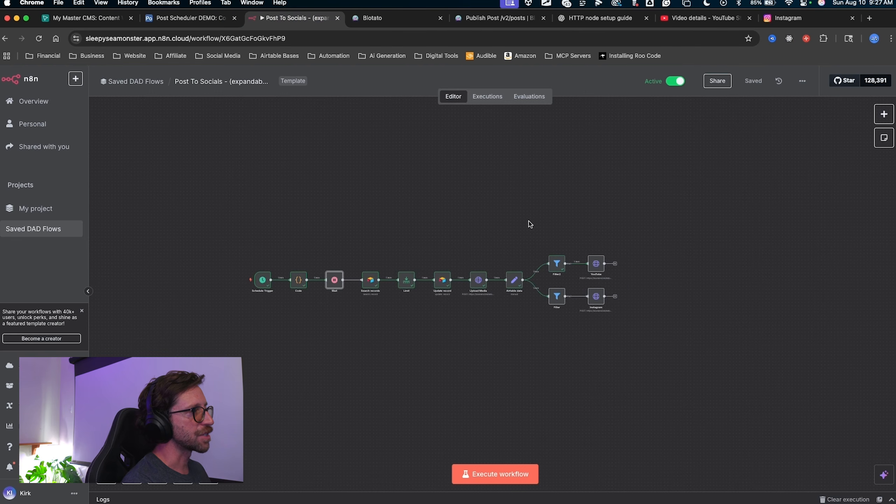
left_click_drag(534, 147, 304, 274)
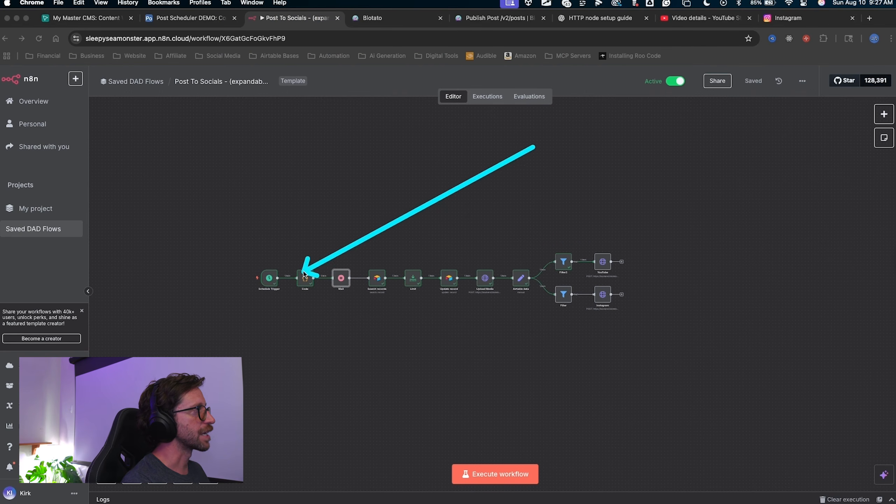
key("Escape")
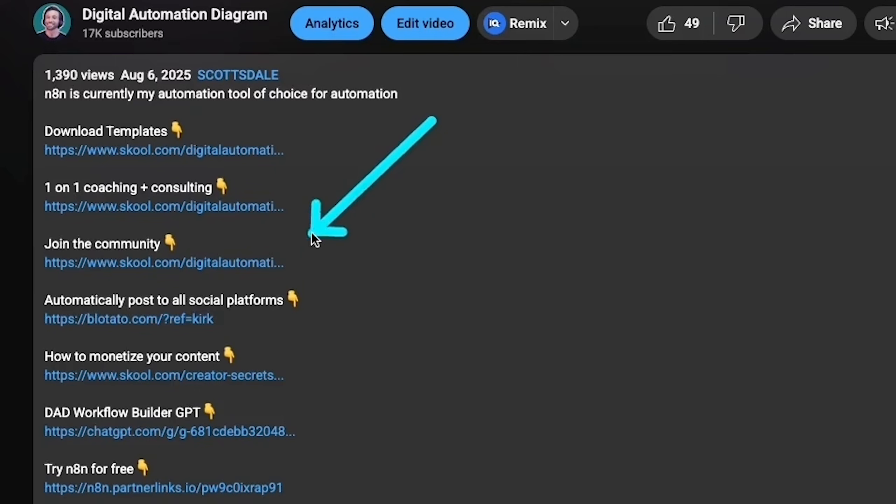
left_click_drag(311, 234, 278, 269)
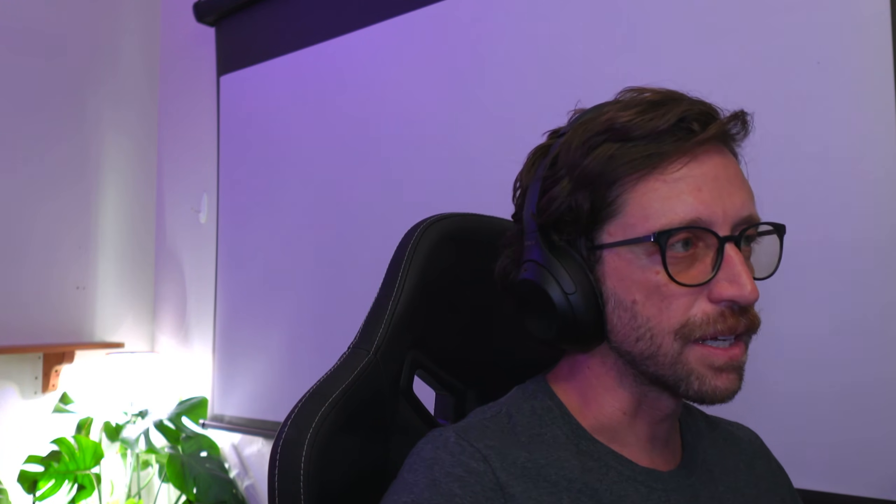